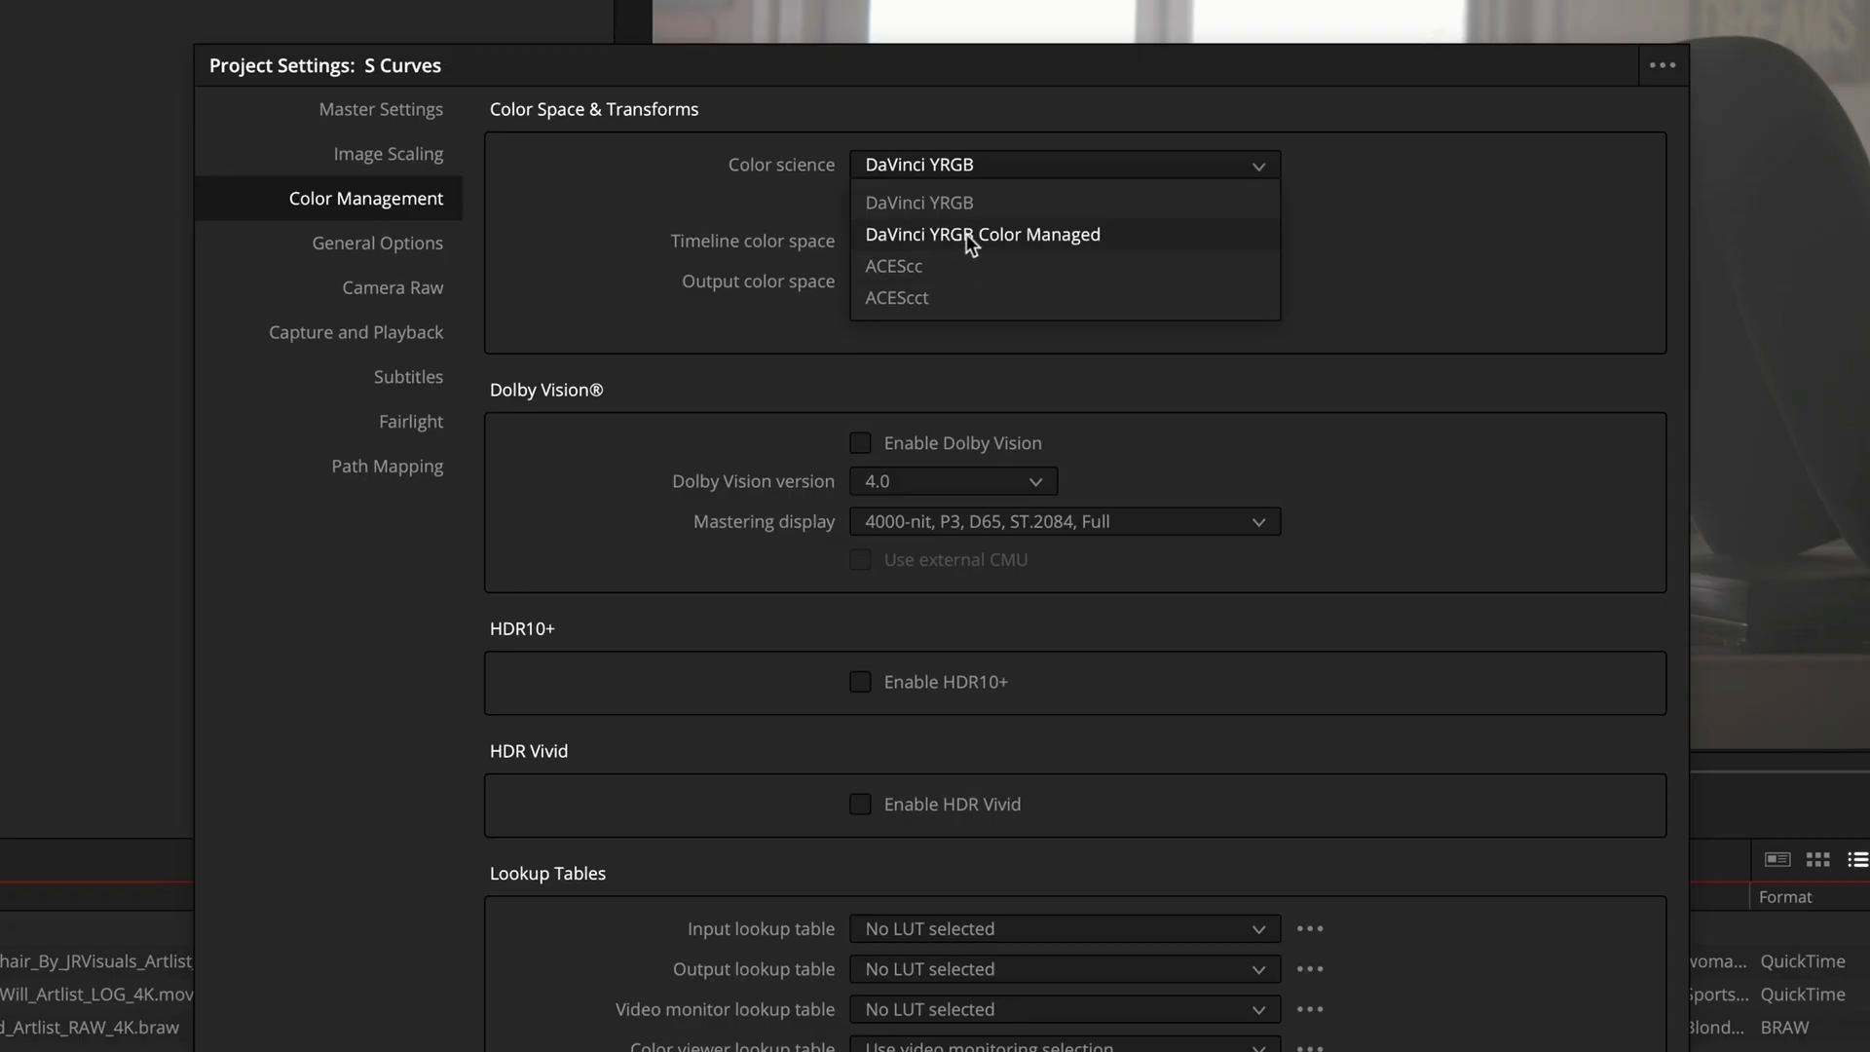
- Set color science to DaVinci YRGB Color Managed without automatic color management, with processing mode HDR DaVinci Wide Gamut Intermediate
{"action": "left_click", "coordinate": [970, 236]}
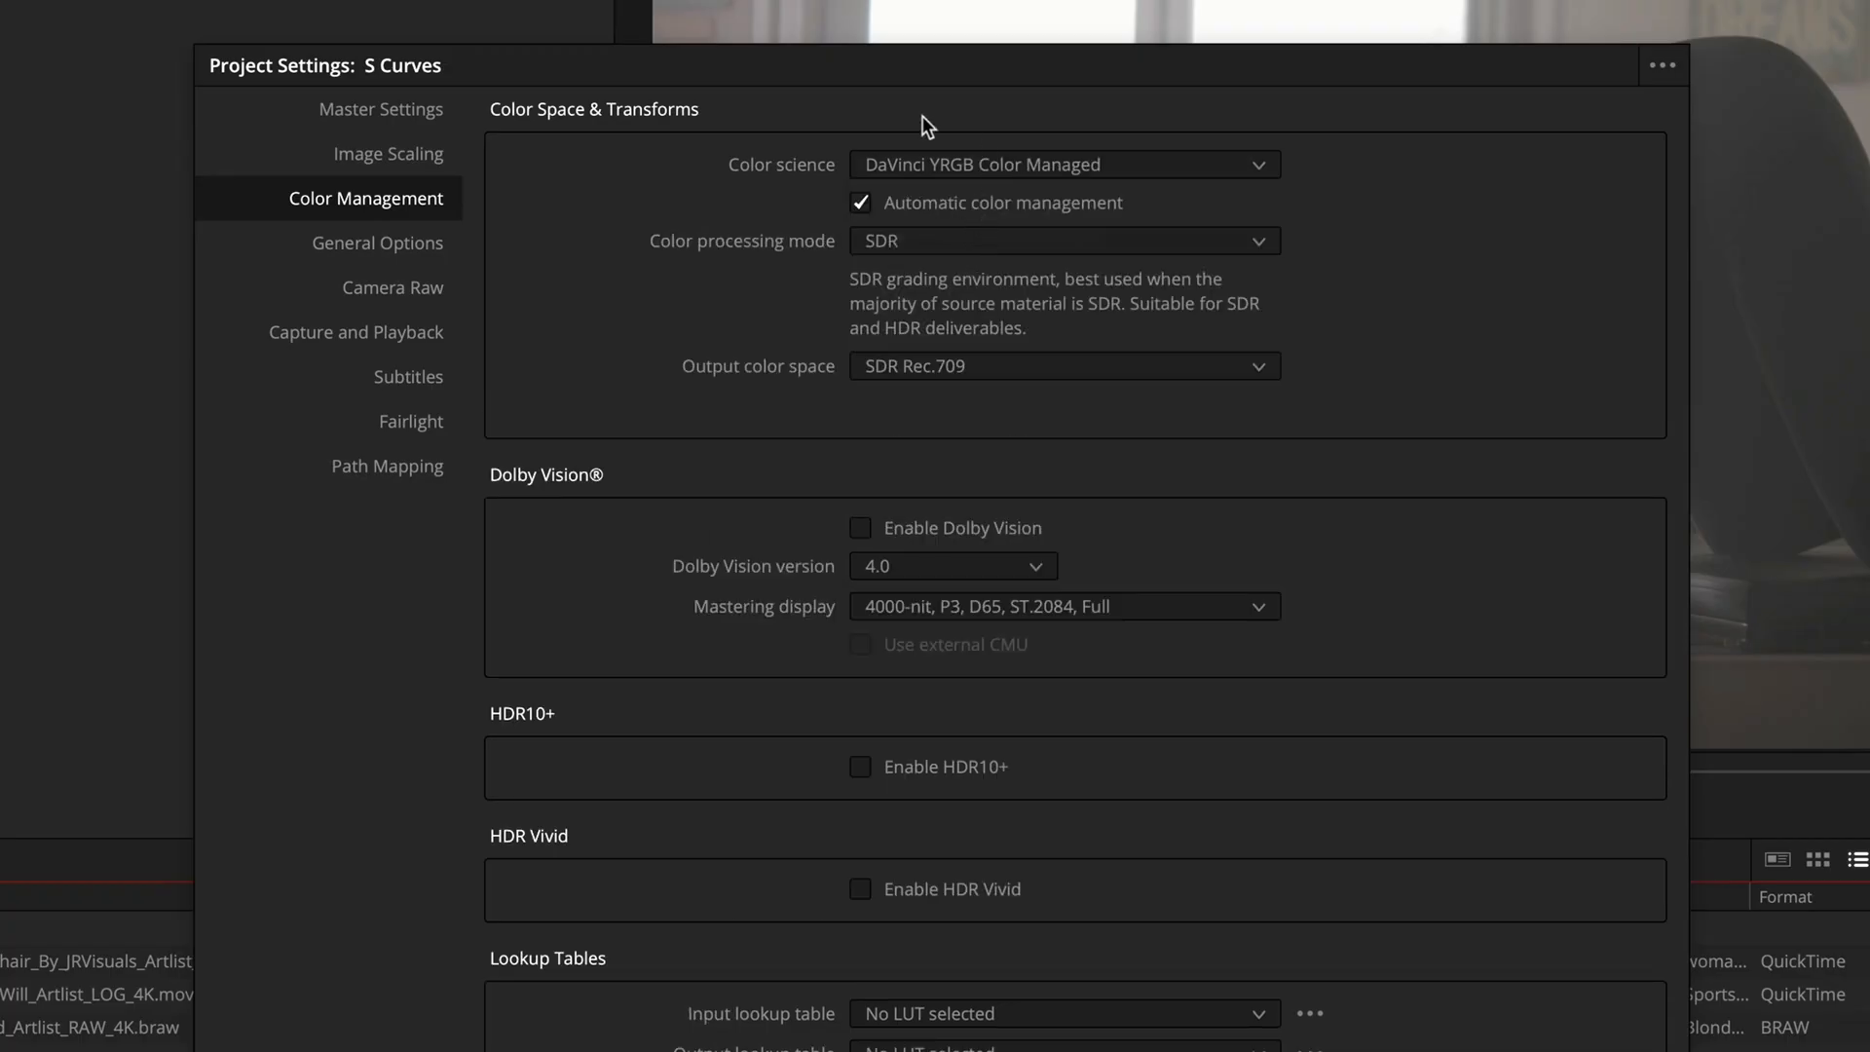
{"action": "left_click_drag", "start_coordinate": [977, 74], "coordinate": [970, 47]}
{"action": "left_click", "coordinate": [854, 175]}
{"action": "left_click", "coordinate": [950, 215]}
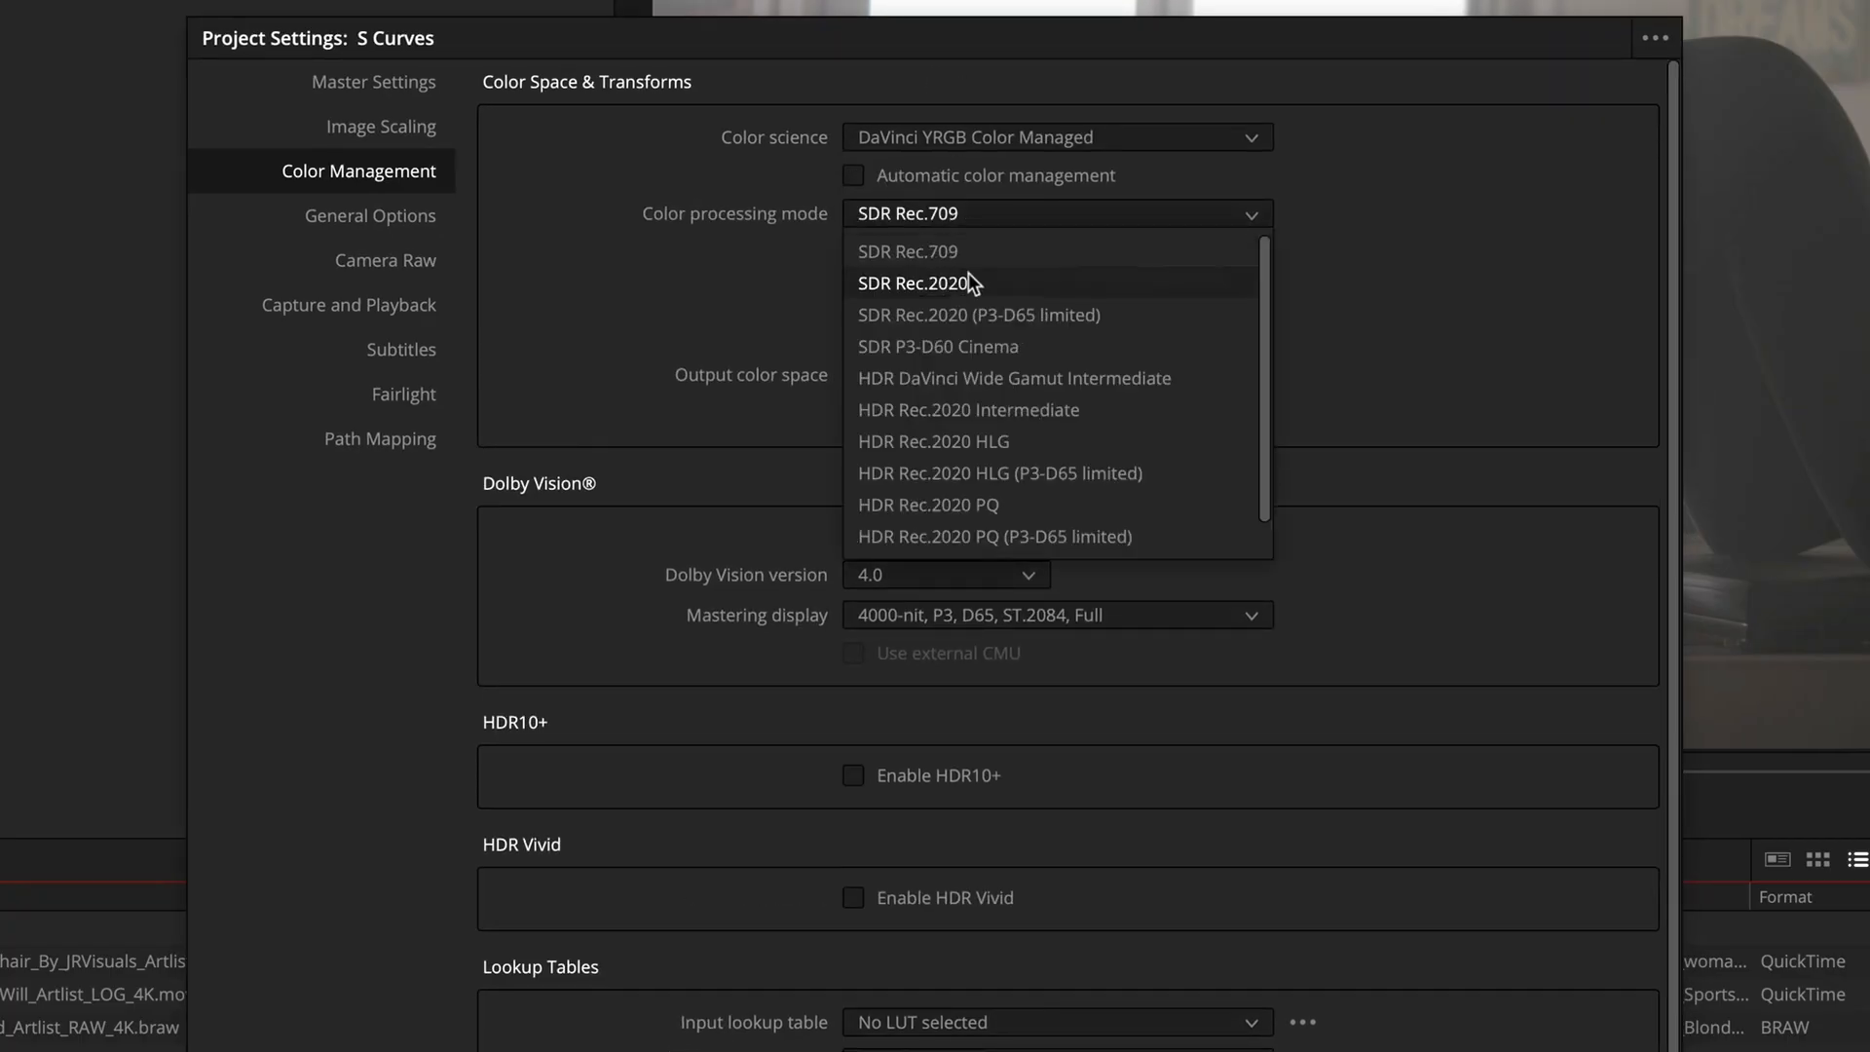
{"action": "left_click", "coordinate": [997, 380]}
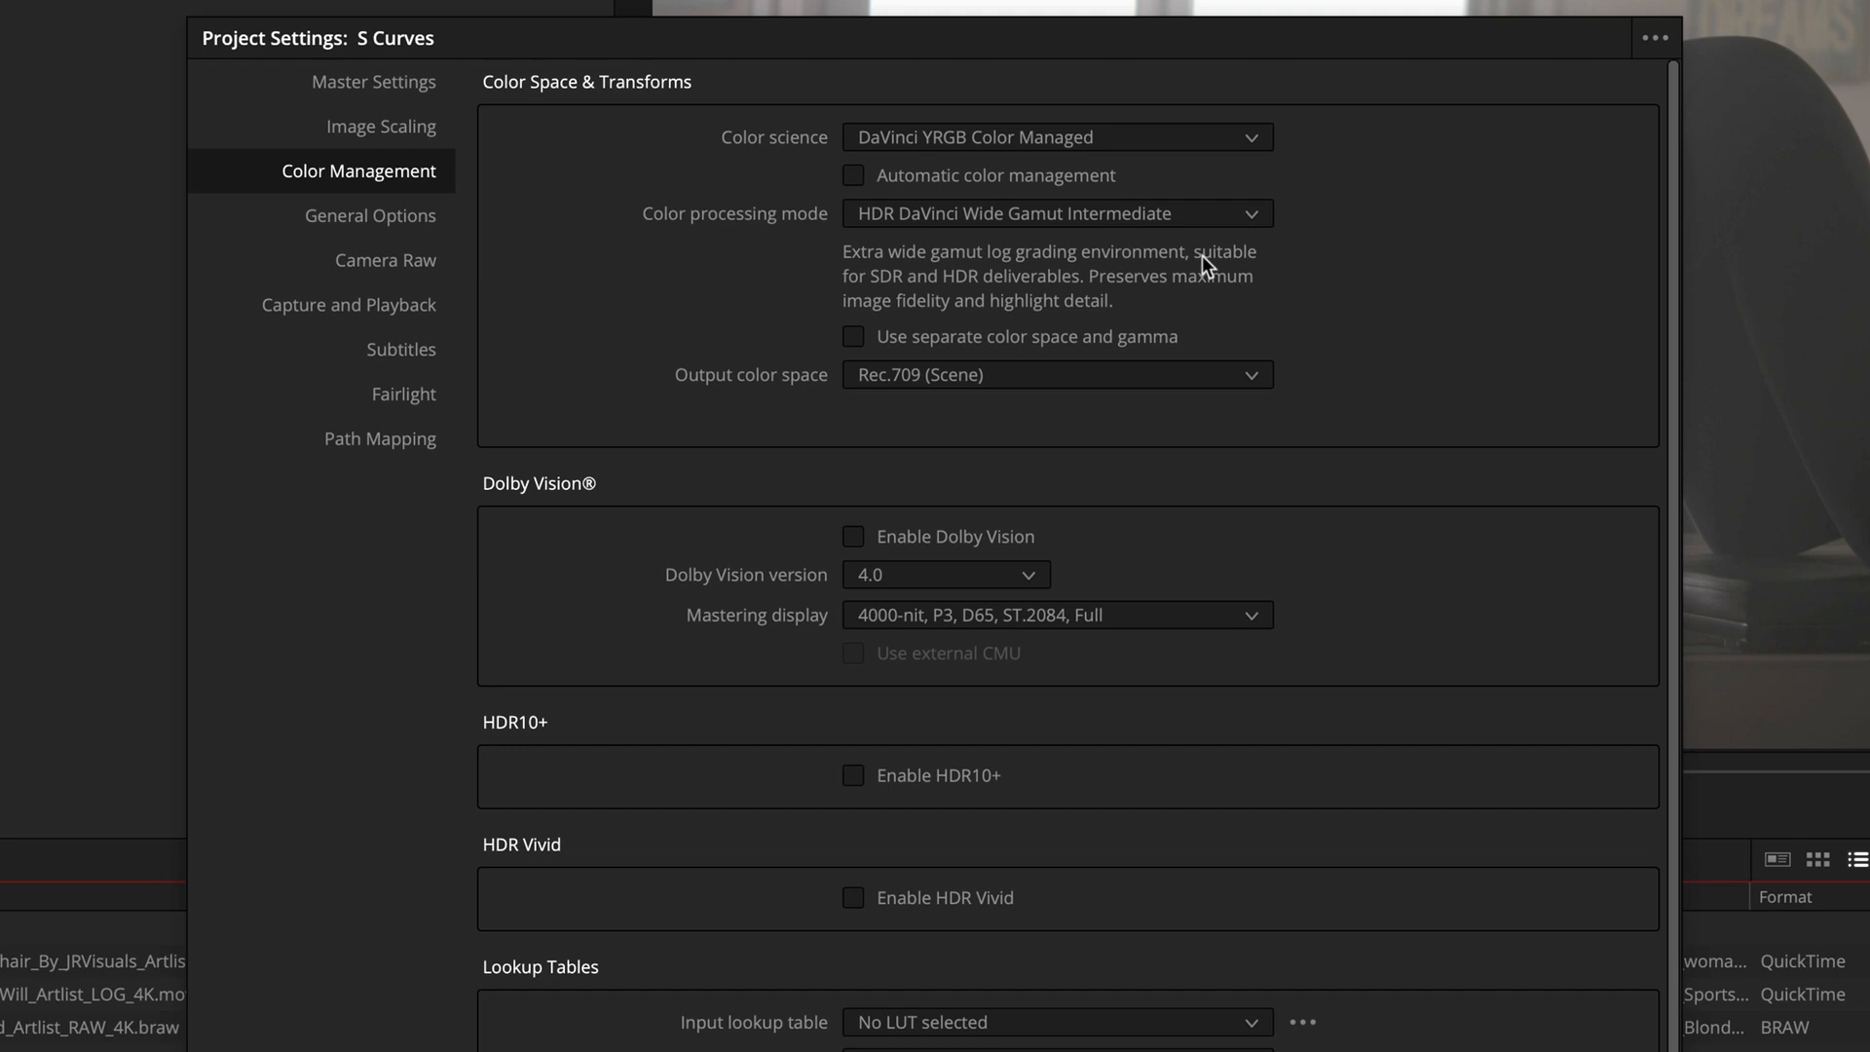
- Set the project's output color space to Rec.709 Gamma 2.4
{"action": "left_click", "coordinate": [1026, 378]}
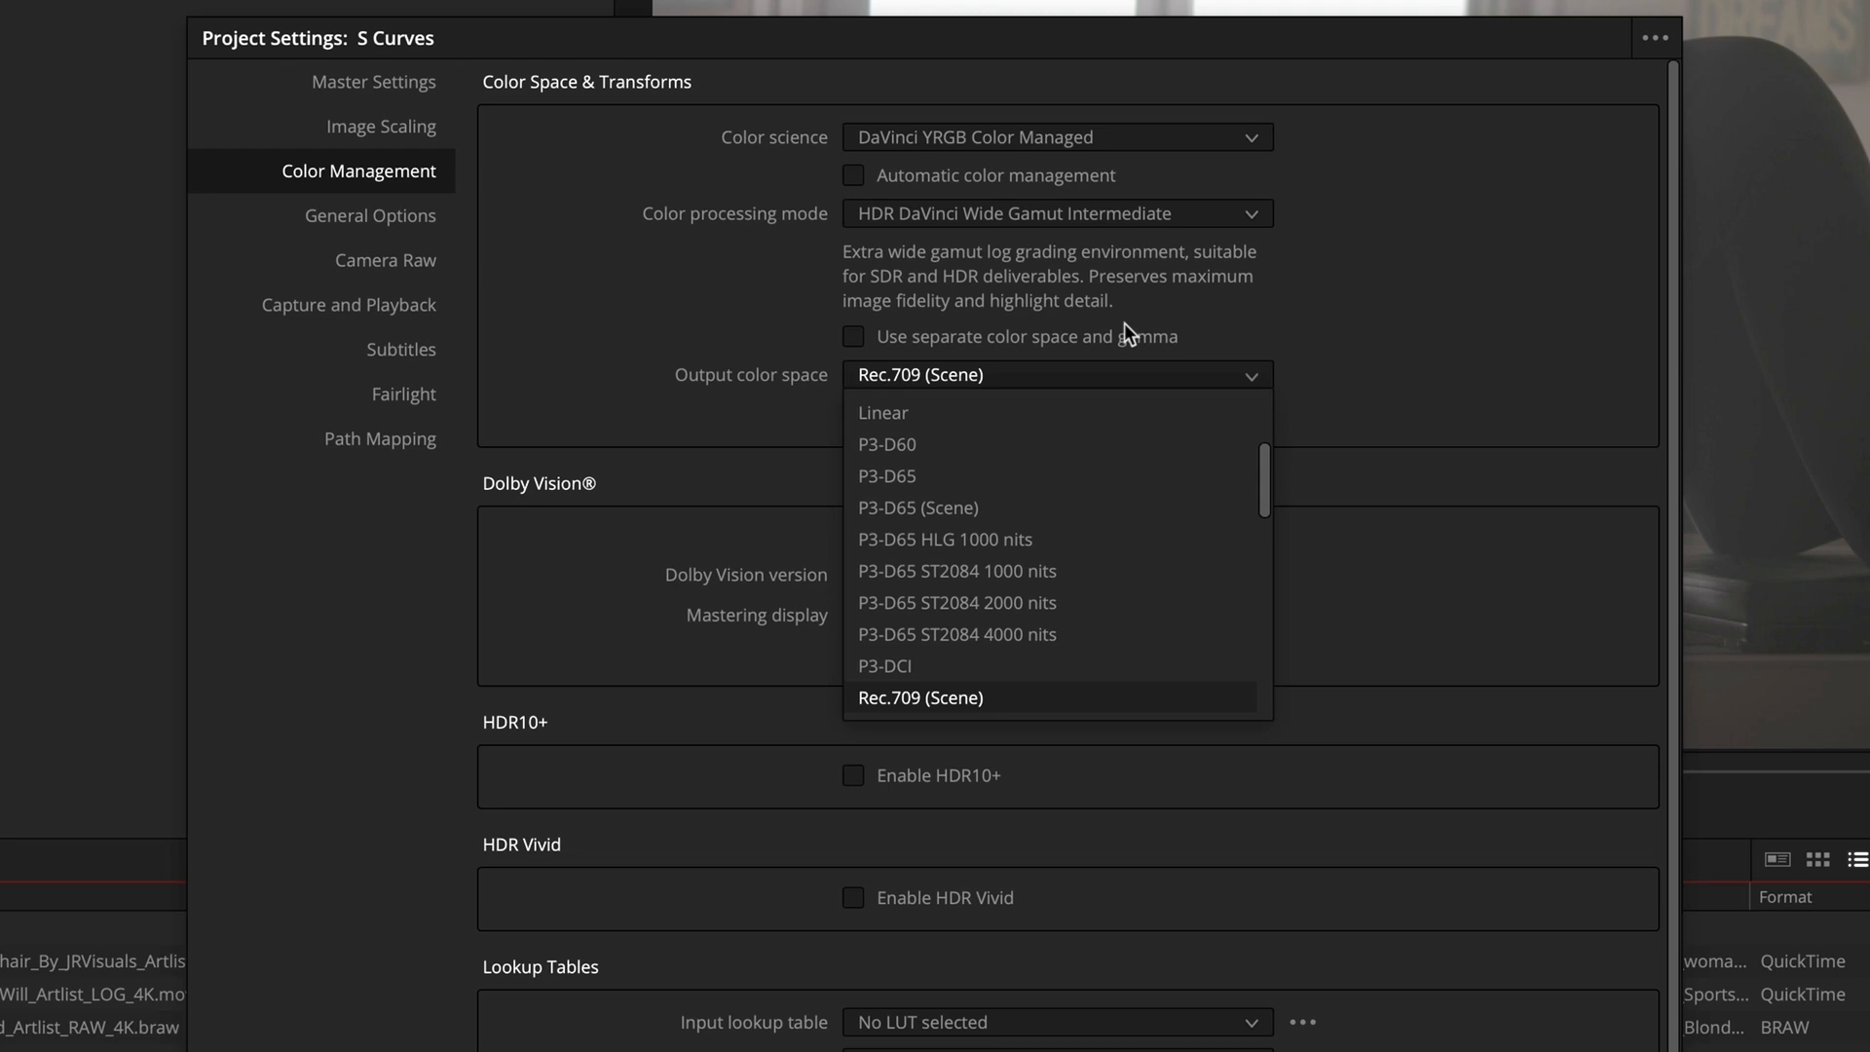
{"action": "left_click", "coordinate": [950, 39]}
{"action": "left_click", "coordinate": [1200, 378]}
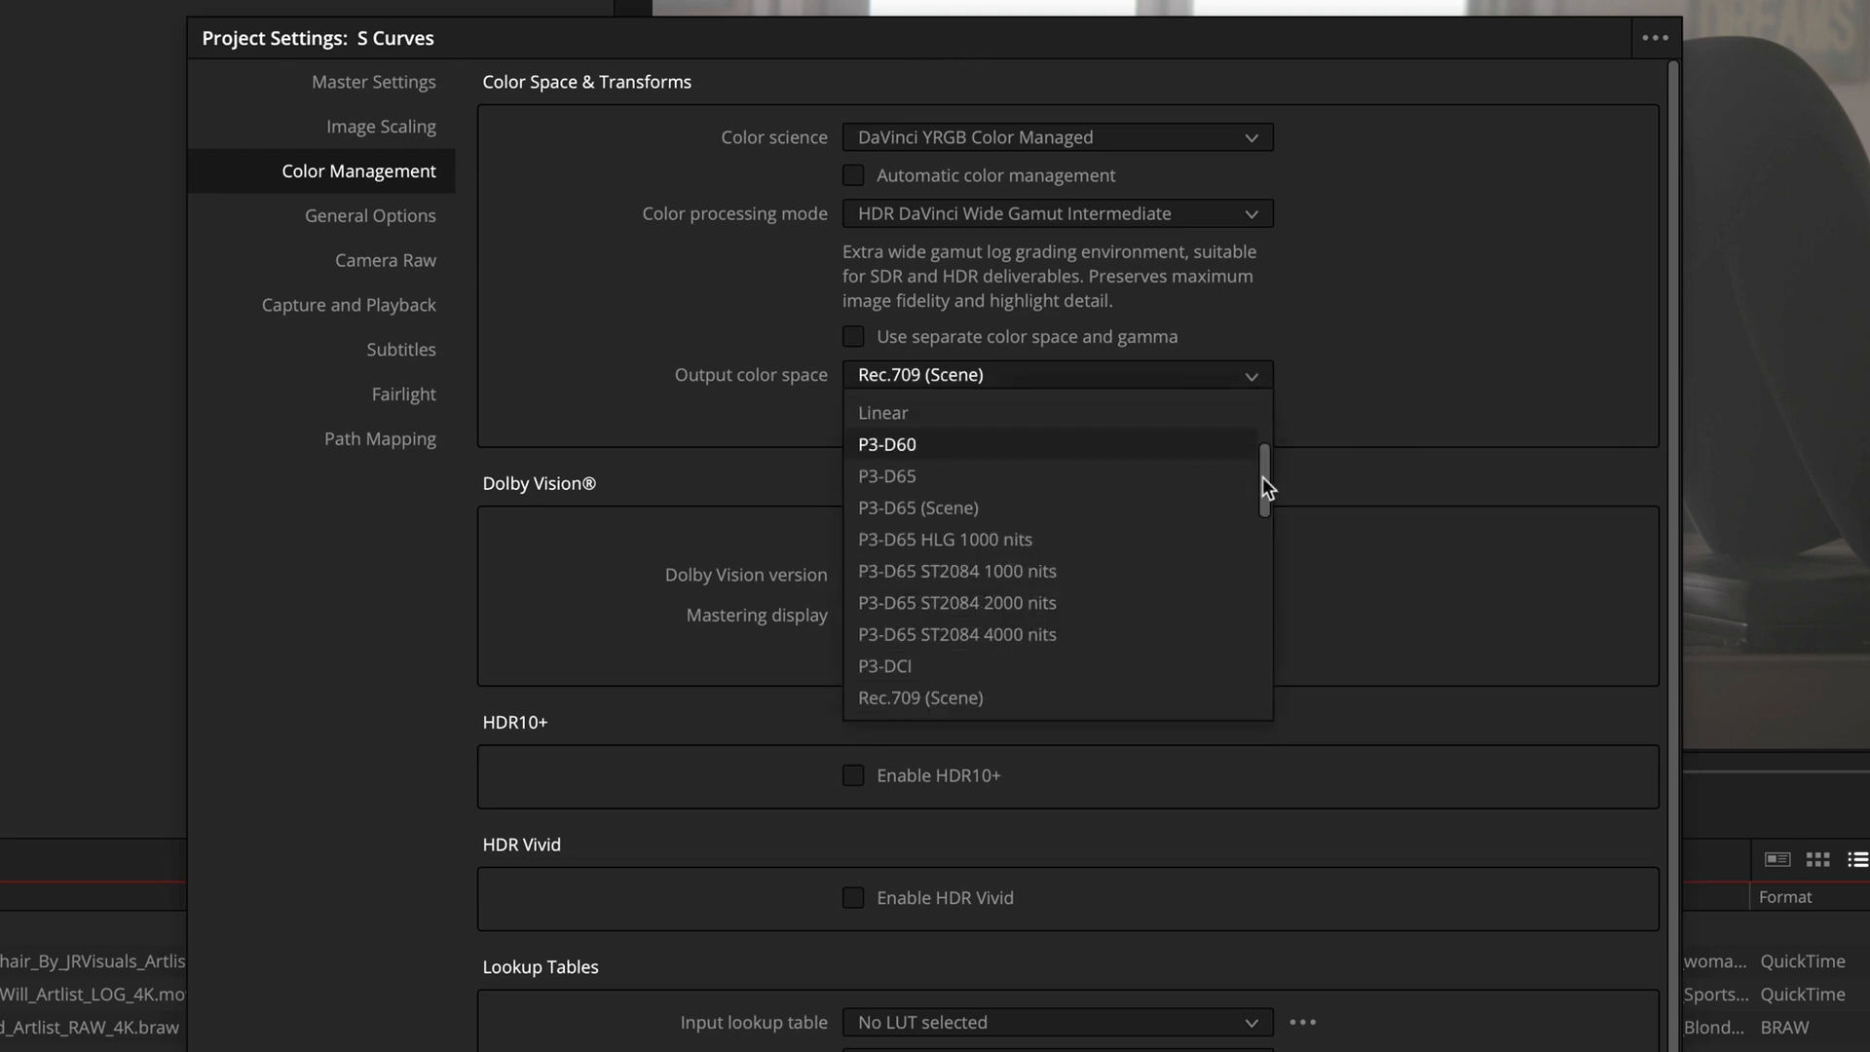
{"action": "left_click_drag", "start_coordinate": [1265, 487], "coordinate": [1264, 574]}
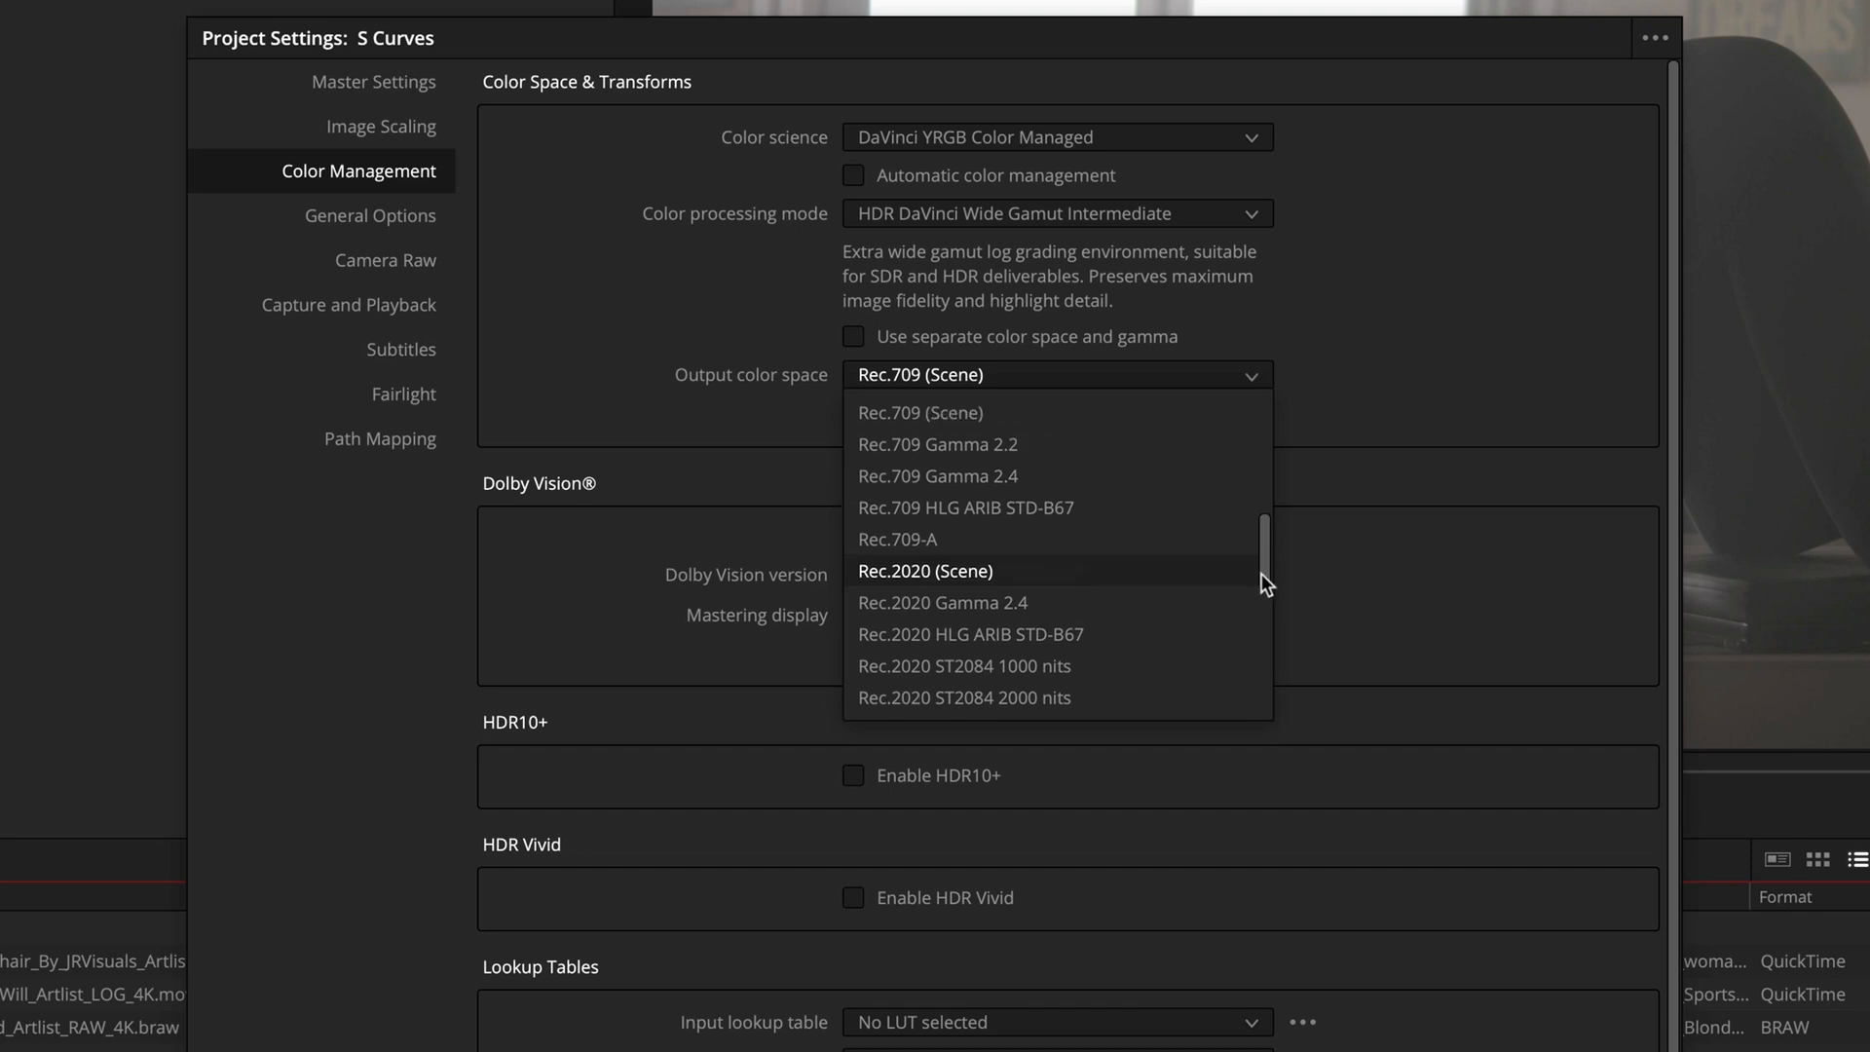
{"action": "left_click", "coordinate": [1002, 480]}
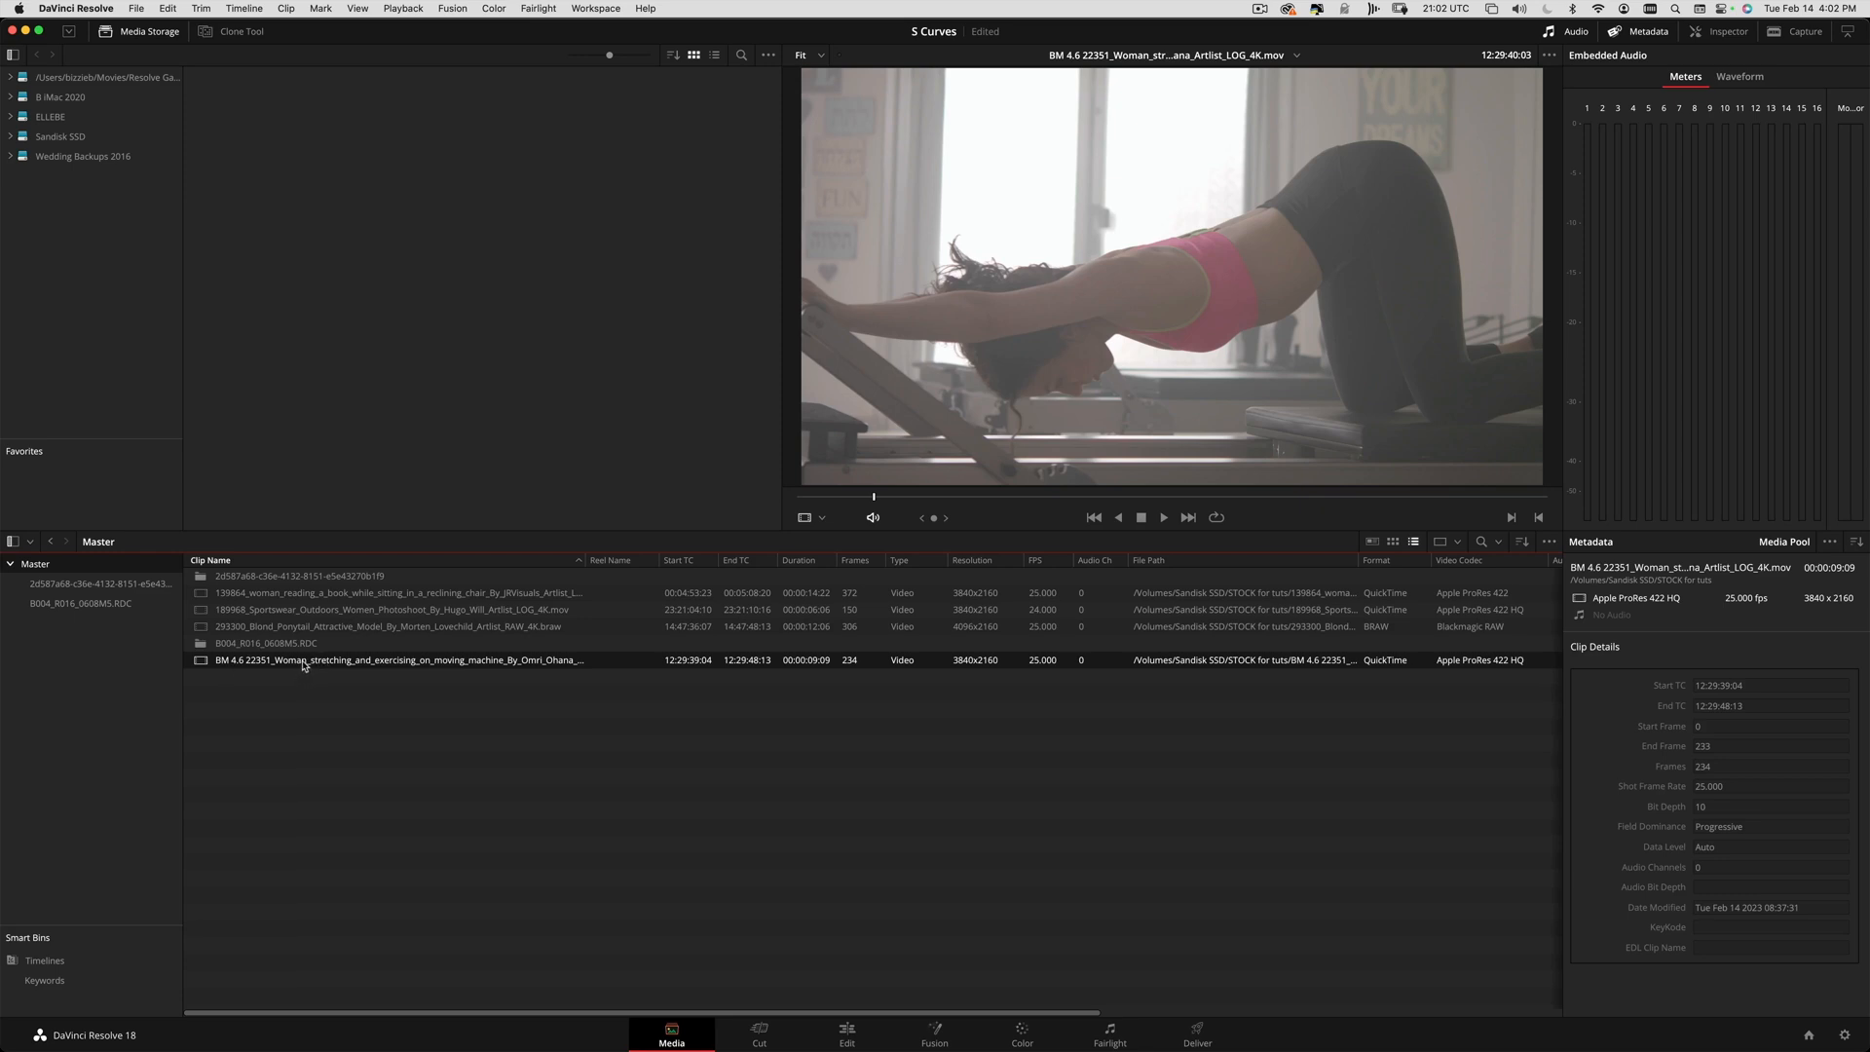
- Set the input color space of the BM 4.6 22351 woman stretching clip to Blackmagic Design 4.6K Film Gen 3
{"action": "right_click", "coordinate": [303, 666]}
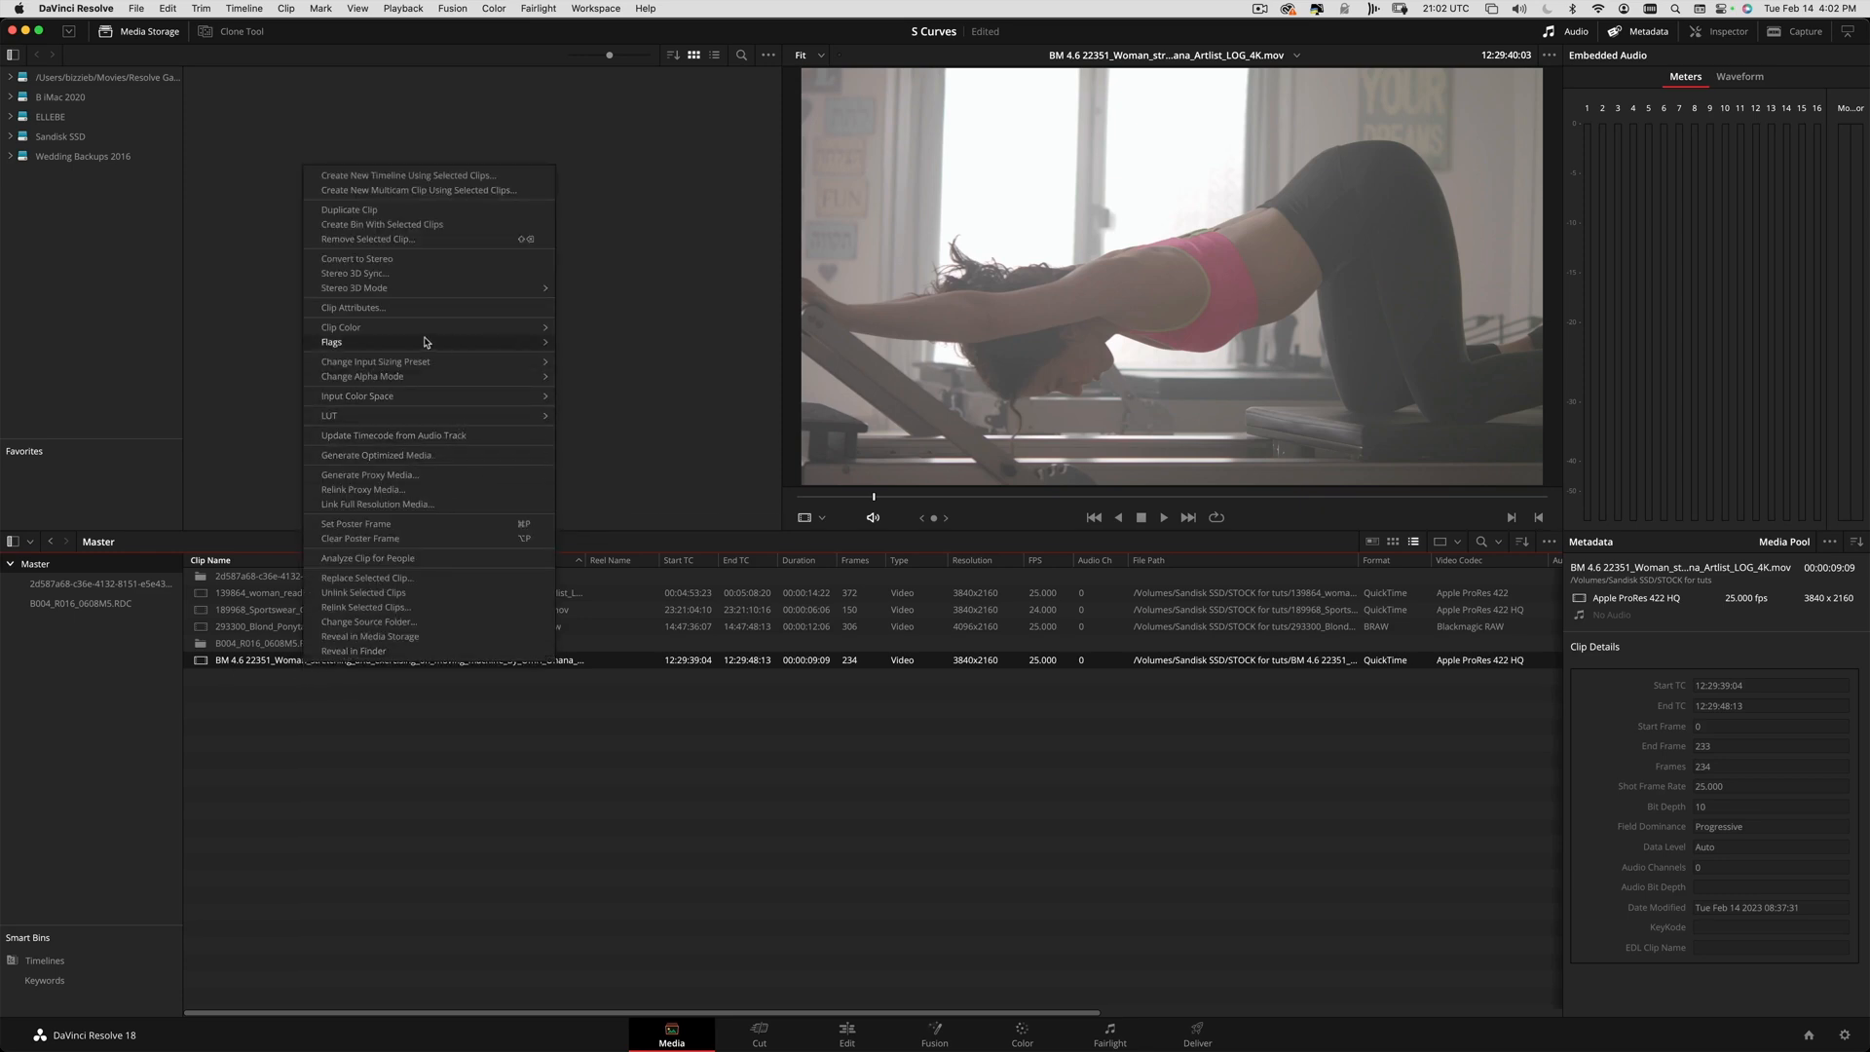
{"action": "mouse_move", "coordinate": [380, 396]}
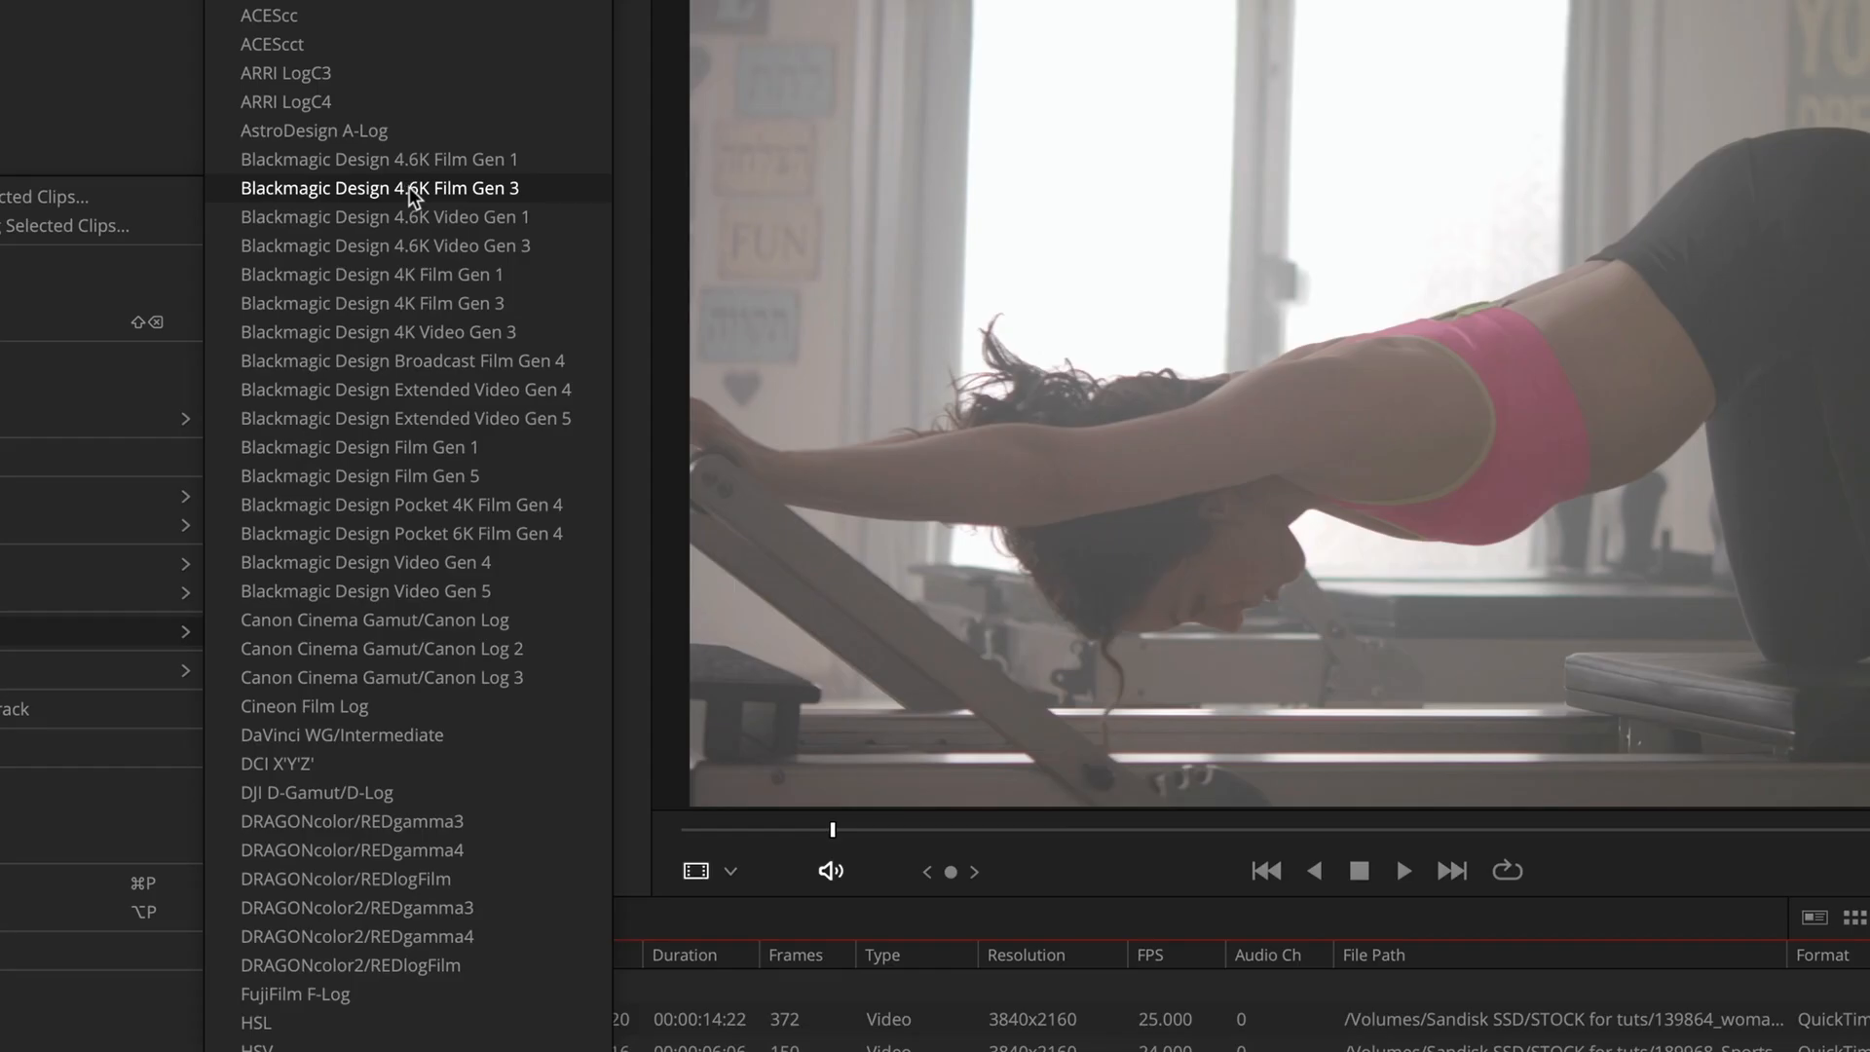
{"action": "left_click", "coordinate": [389, 185]}
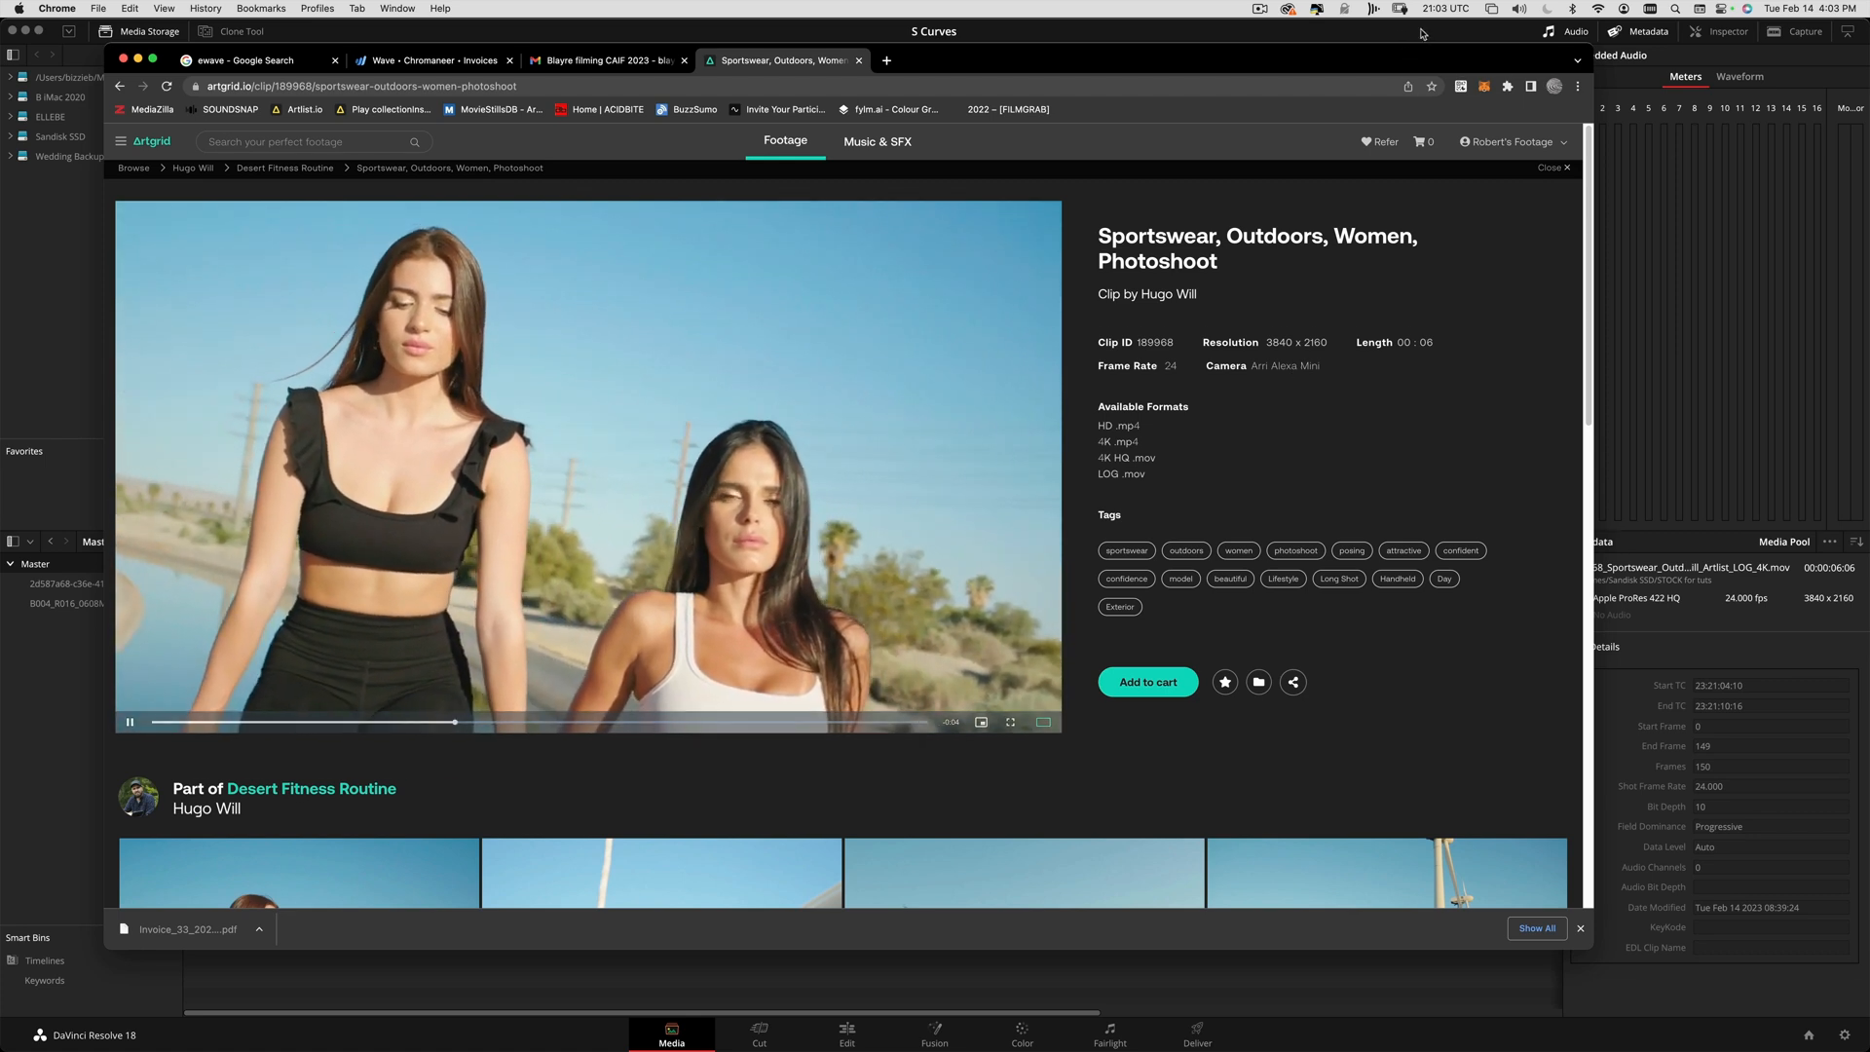
- Return to DaVinci Resolve, set the 189968 Sportswear clip's input color space to ARRI LogC3, and scrub through the clip
{"action": "left_click", "coordinate": [81, 374]}
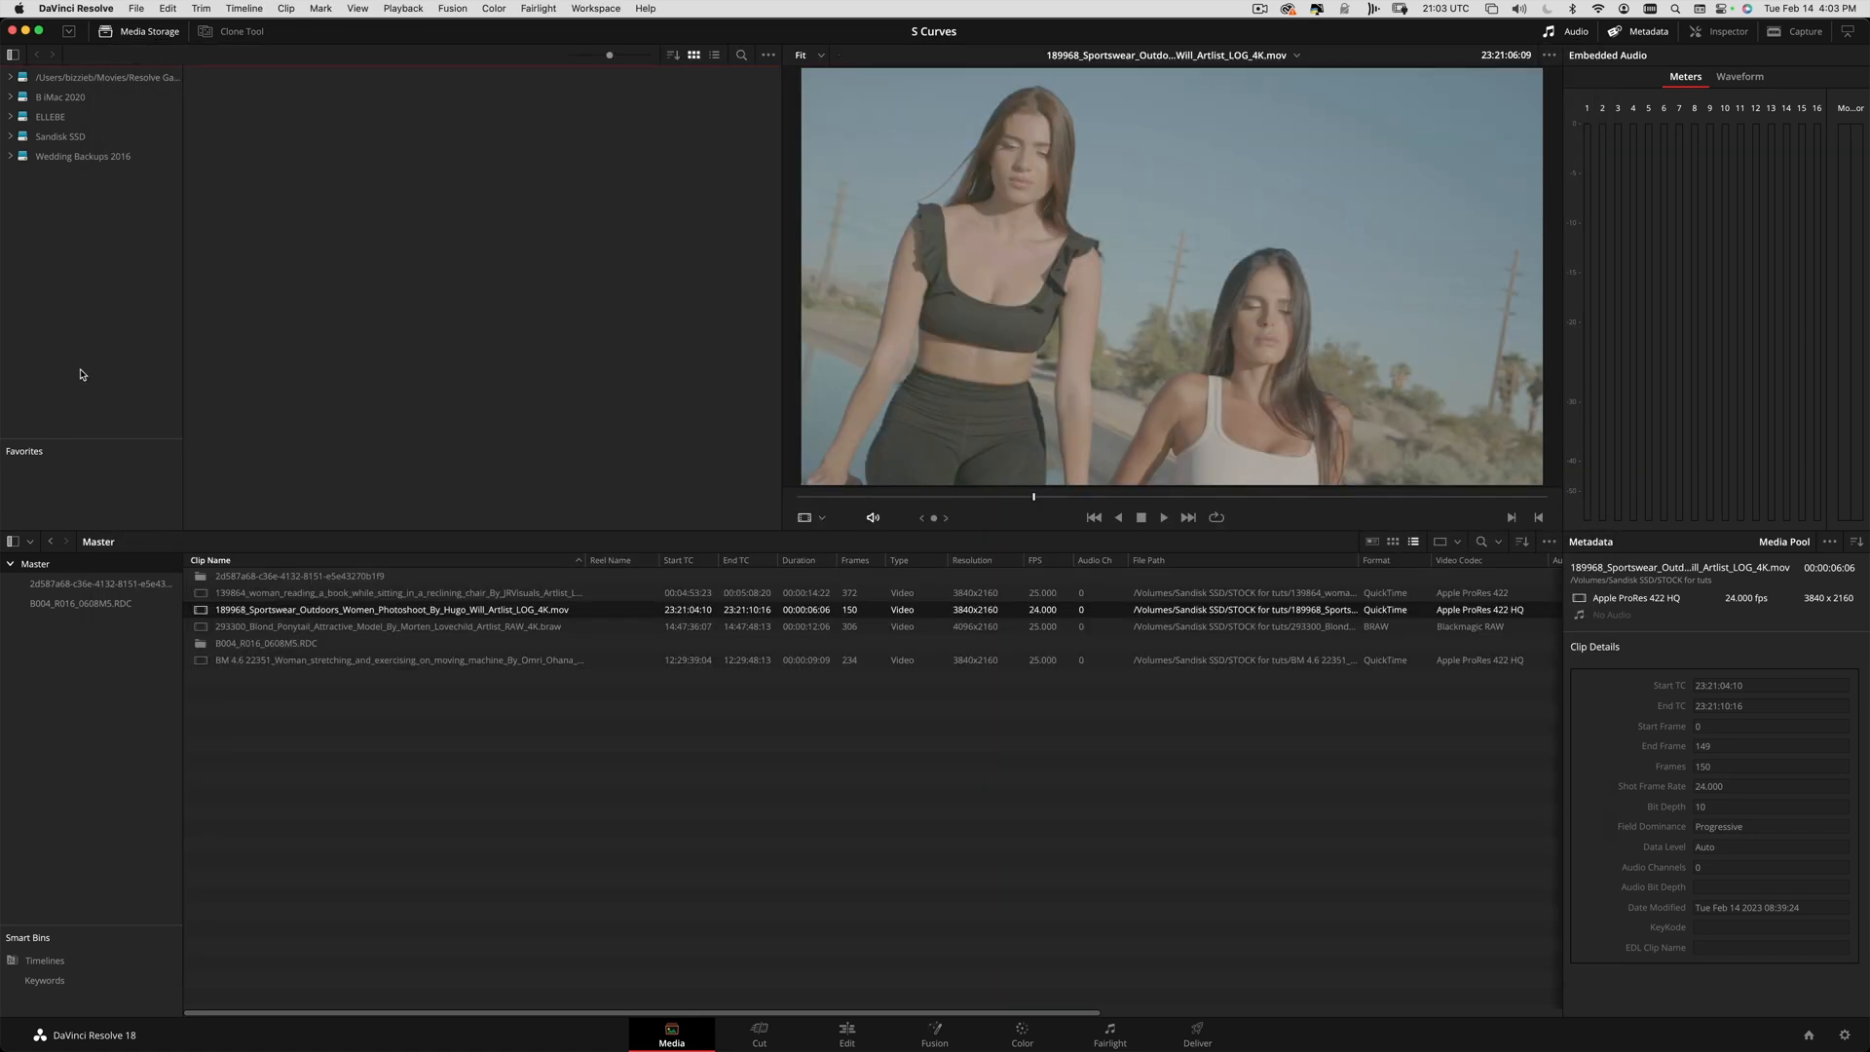
{"action": "right_click", "coordinate": [274, 614]}
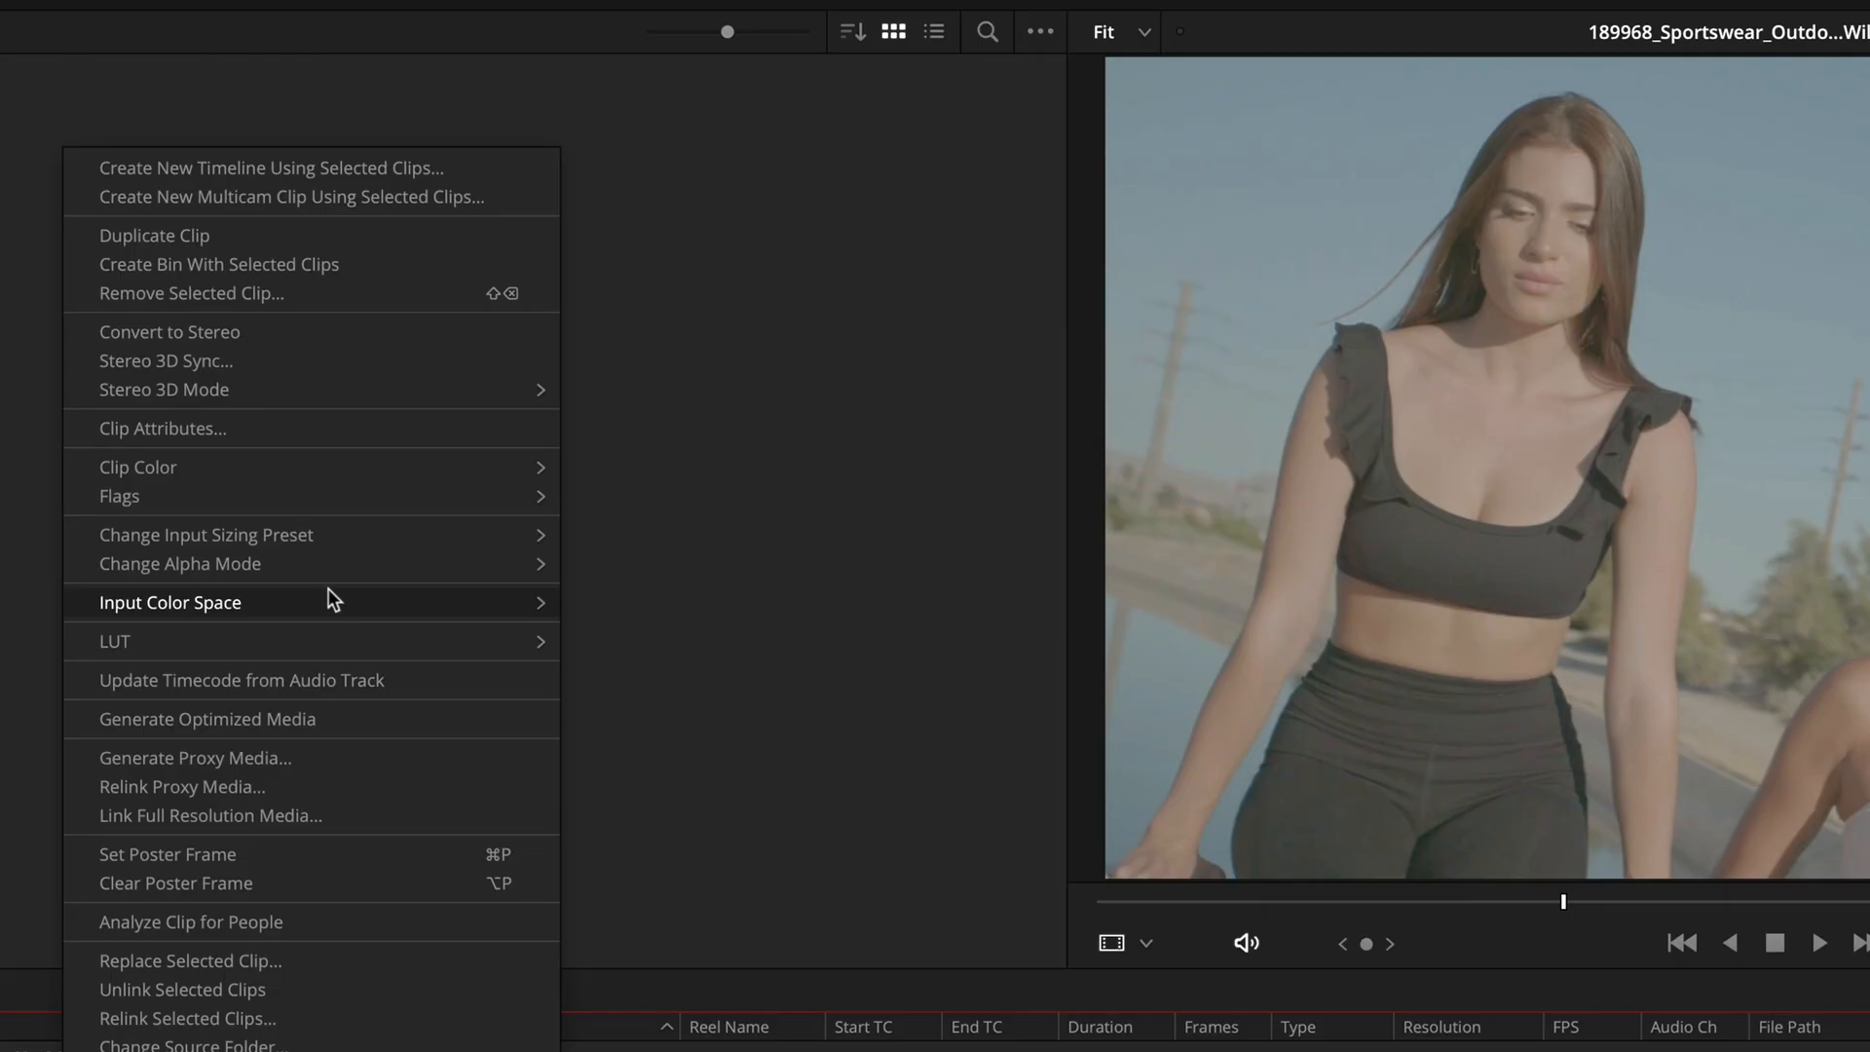
{"action": "mouse_move", "coordinate": [418, 342]}
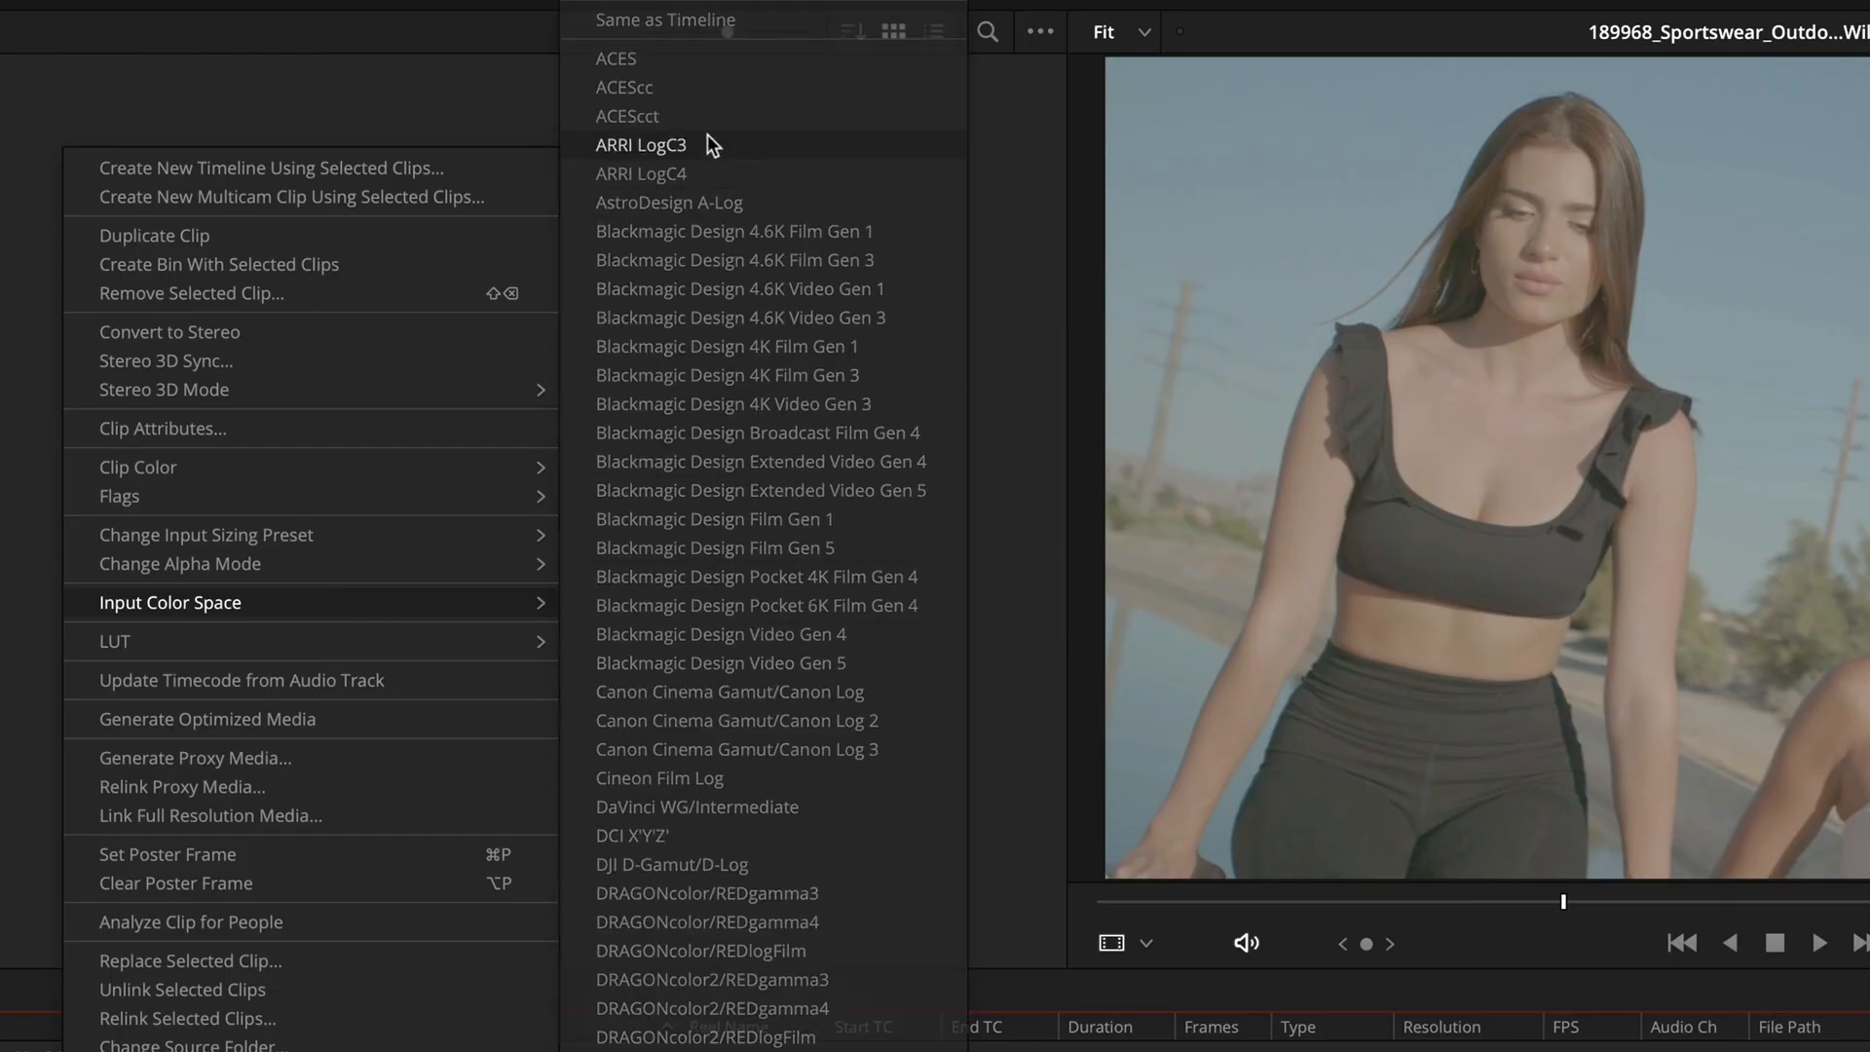
{"action": "left_click", "coordinate": [707, 139]}
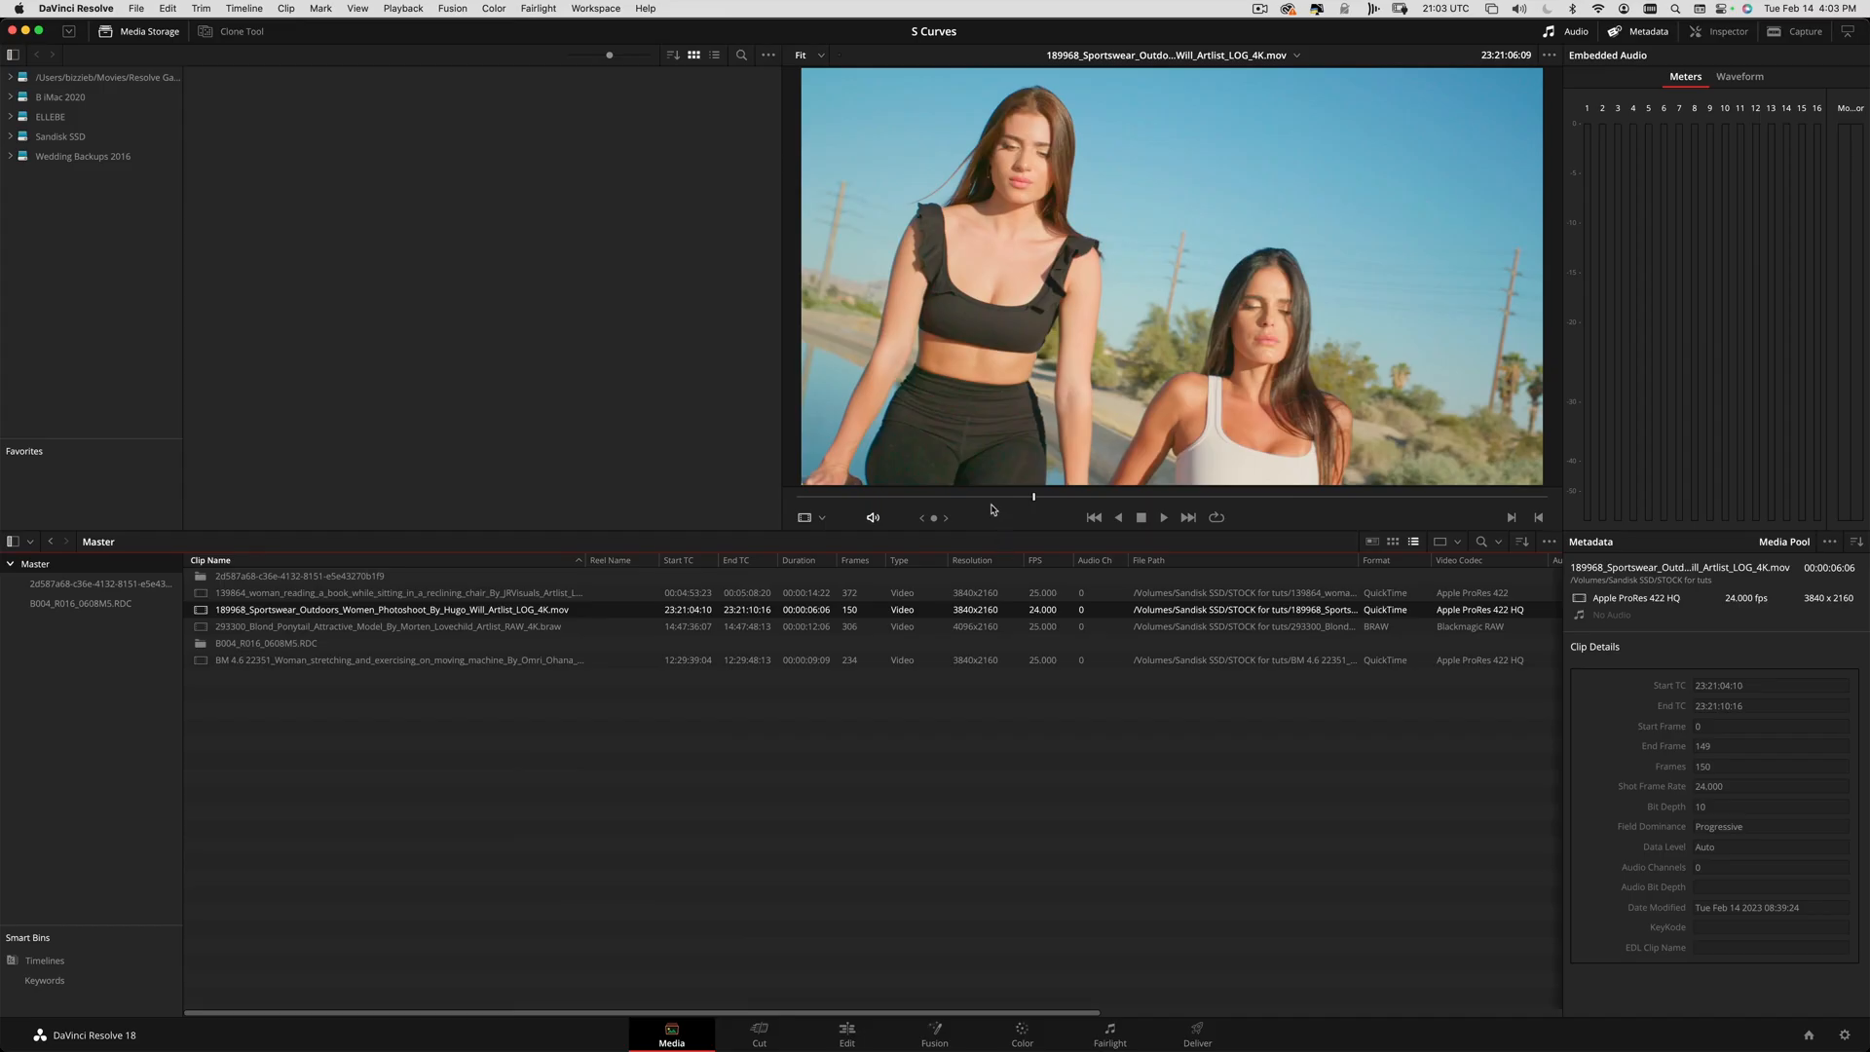
{"action": "left_click_drag", "start_coordinate": [1387, 484], "coordinate": [1043, 492]}
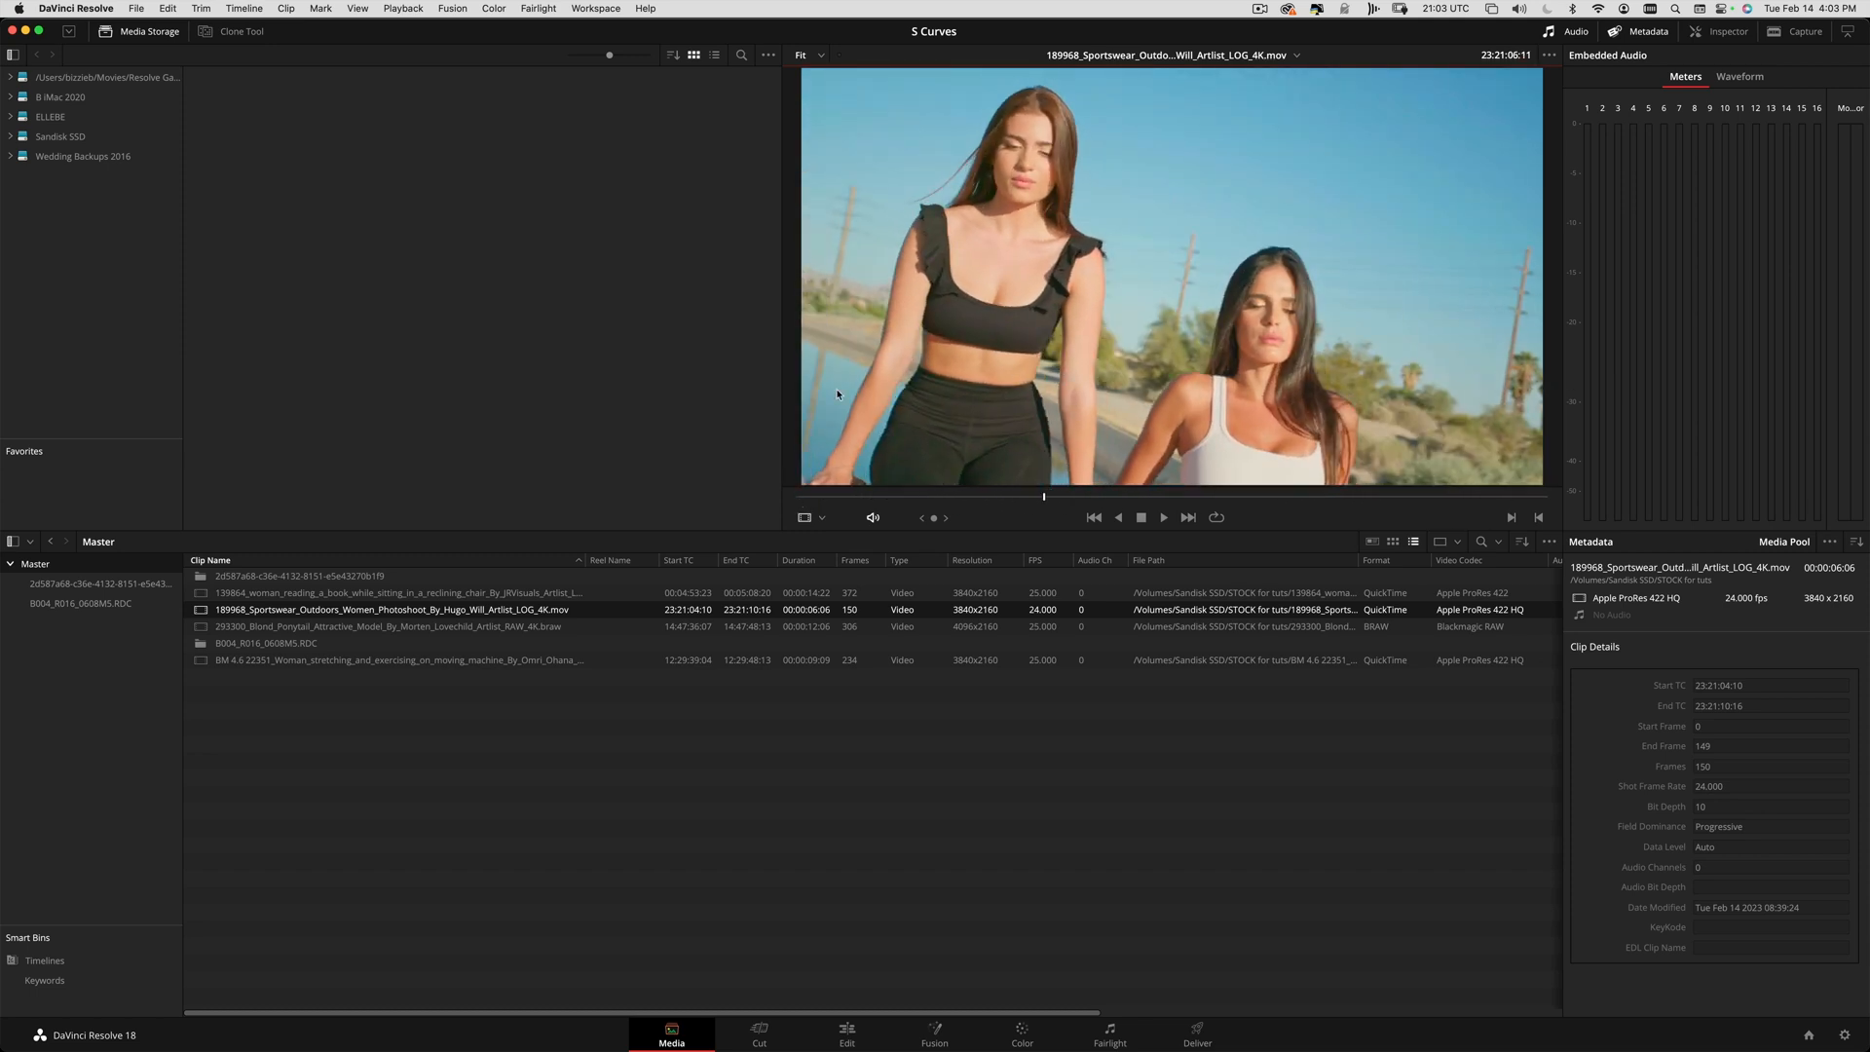
- Preview the 139864 woman reading a book clip and switch to the web browser
{"action": "left_click", "coordinate": [304, 593]}
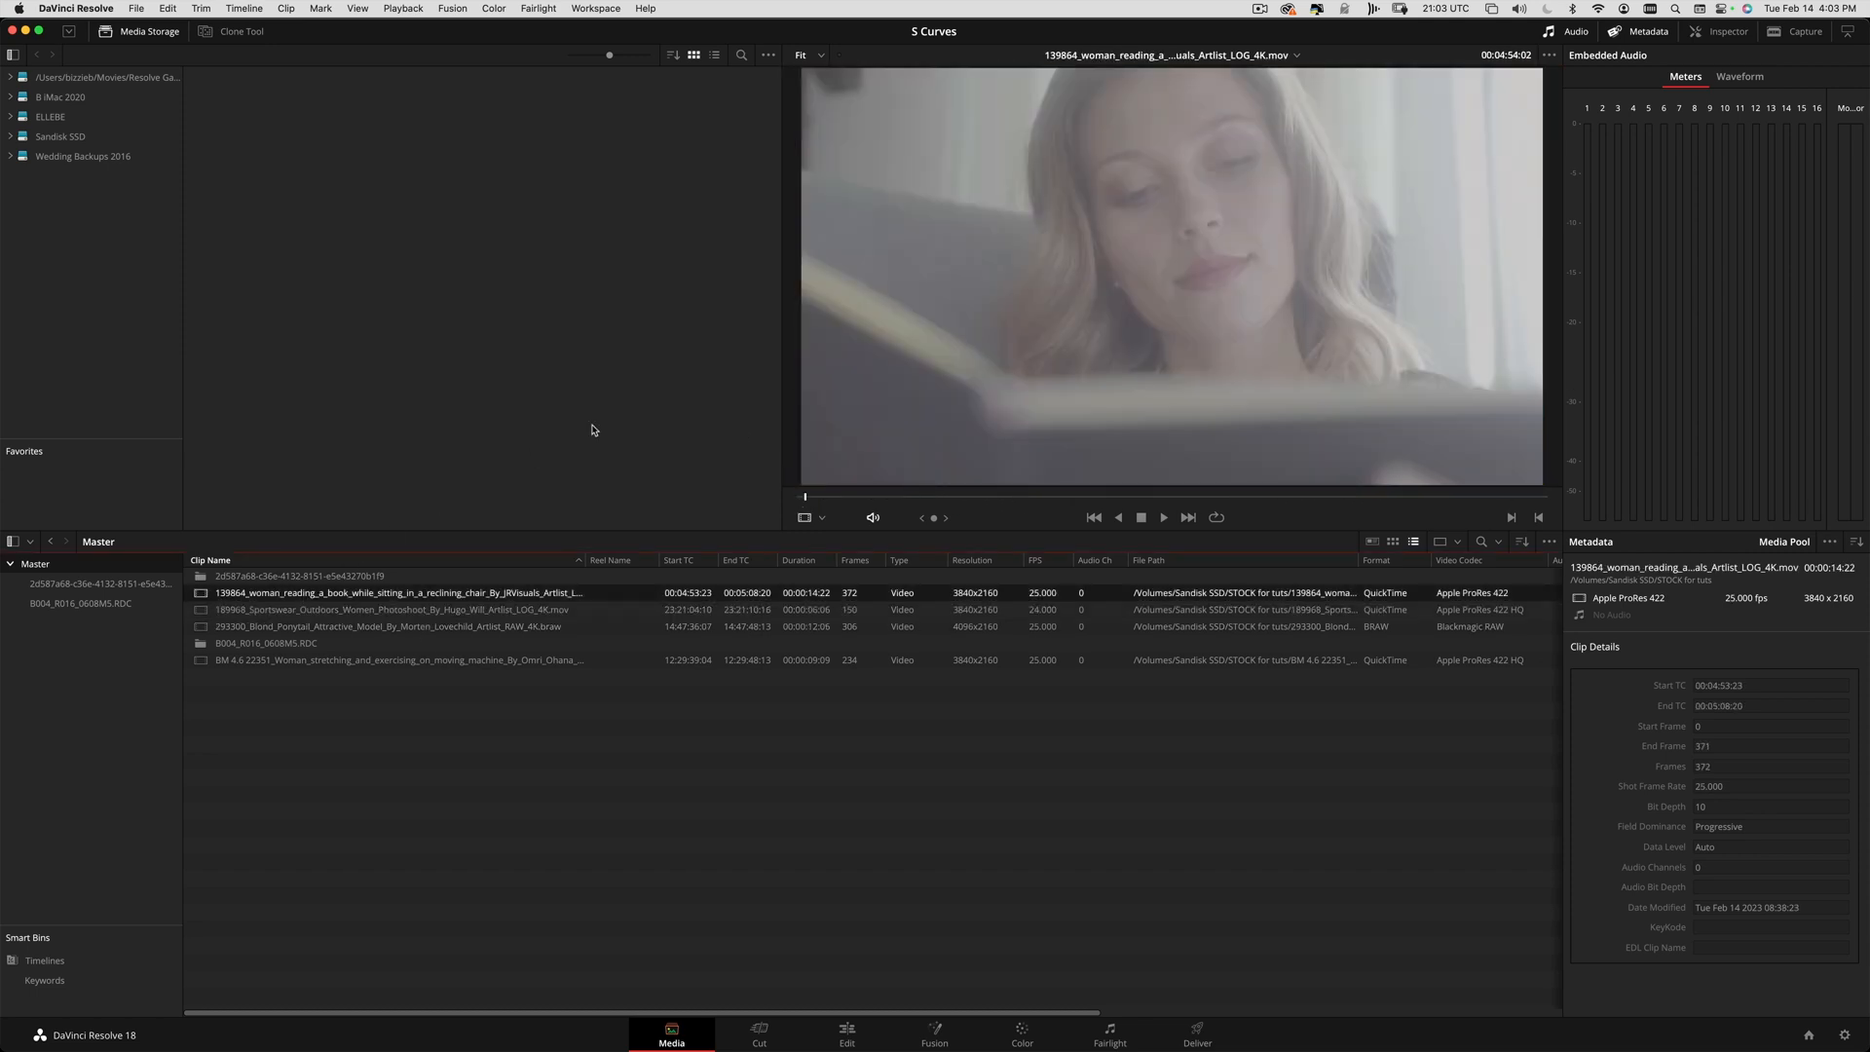
{"action": "key", "text": "super+Tab"}
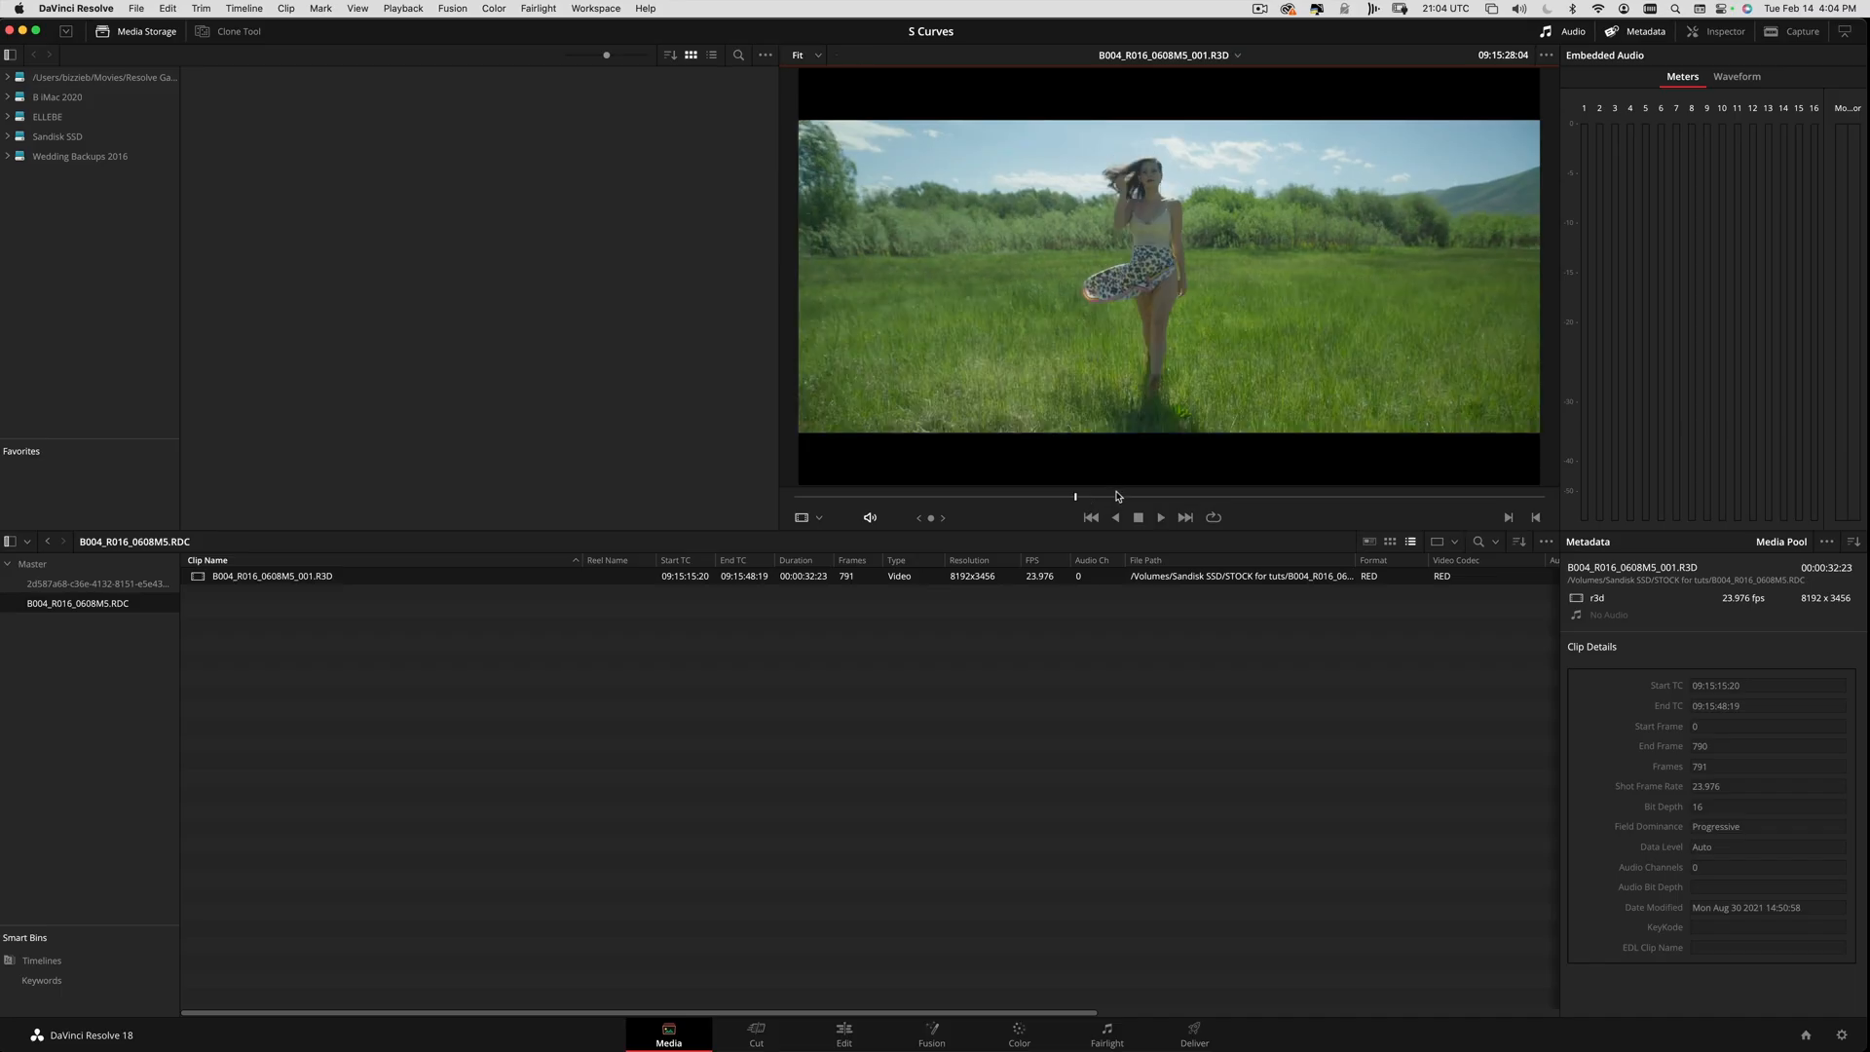
- Scrub forward in the B004_R016_0608M5_001.R3D clip and play it briefly
{"action": "left_click_drag", "start_coordinate": [1118, 497], "coordinate": [1255, 498]}
{"action": "key", "text": "space"}
{"action": "key", "text": "space"}
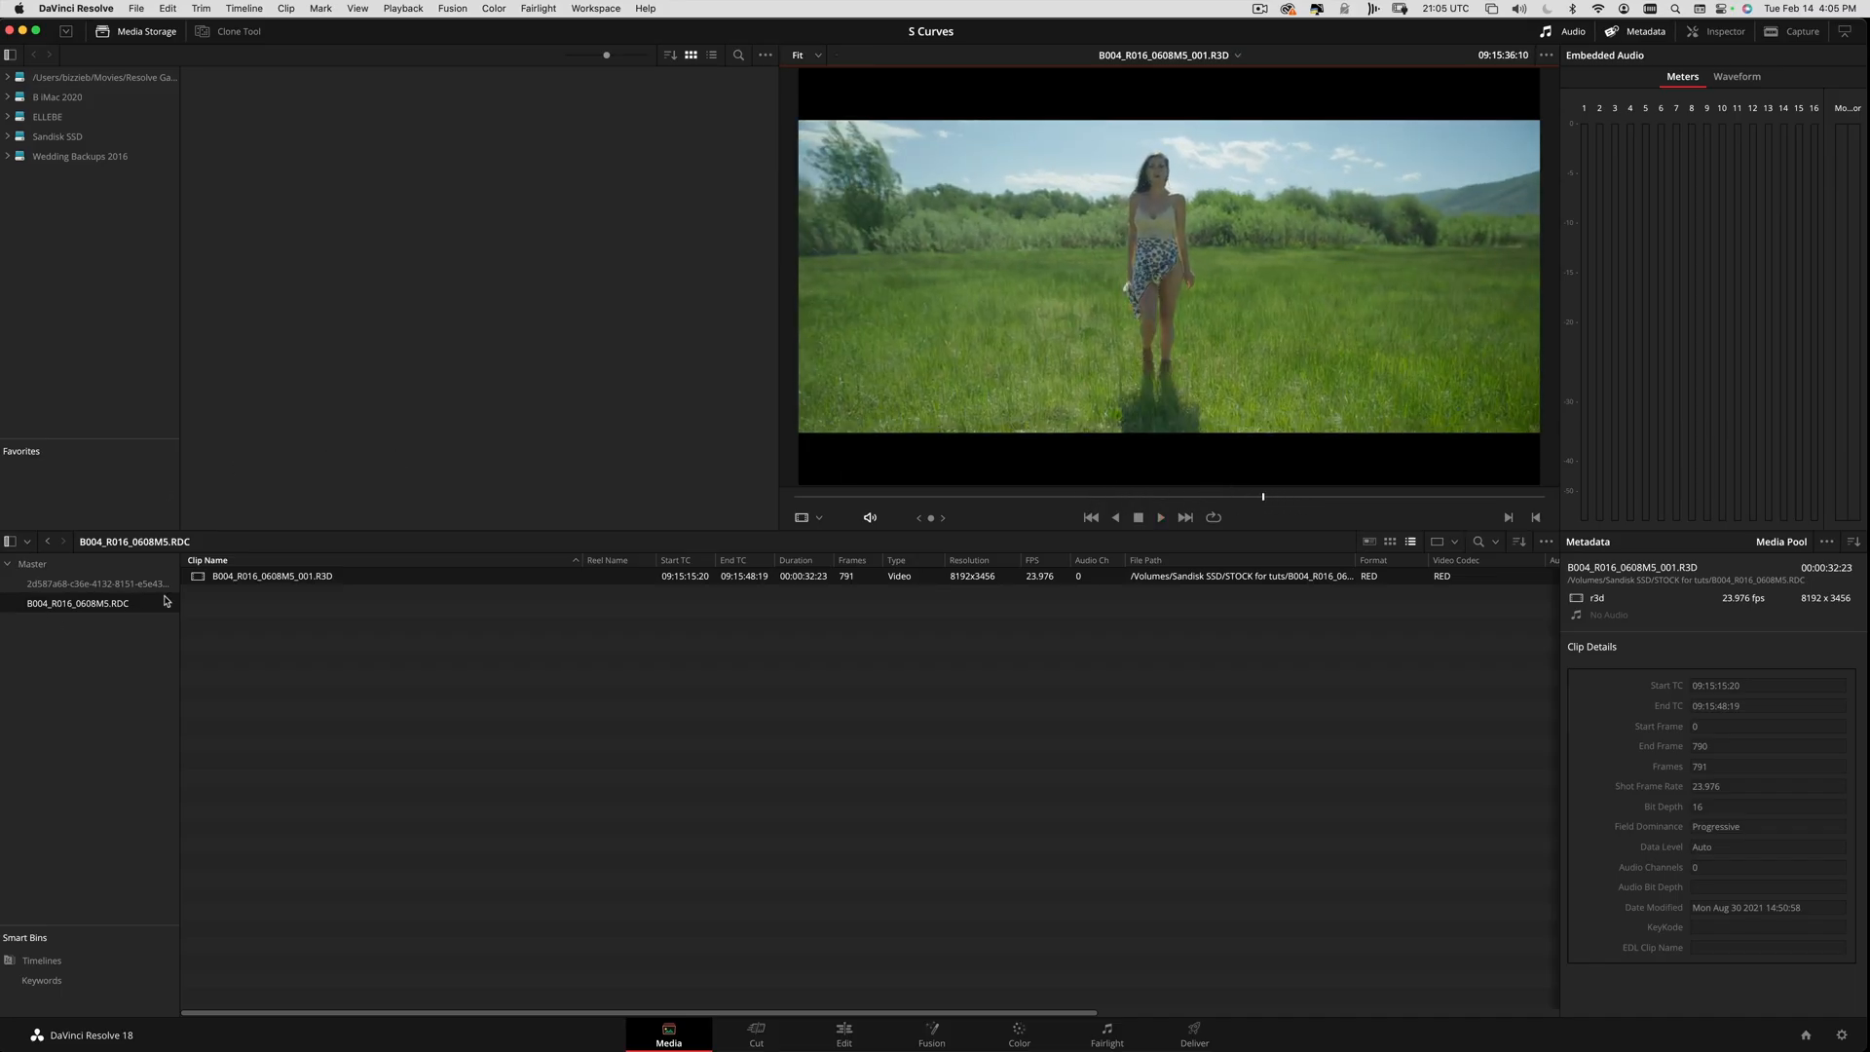
- Select all six clips in the Master bin and start a new timeline from them named Curving
{"action": "left_click_drag", "start_coordinate": [49, 565], "coordinate": [39, 564]}
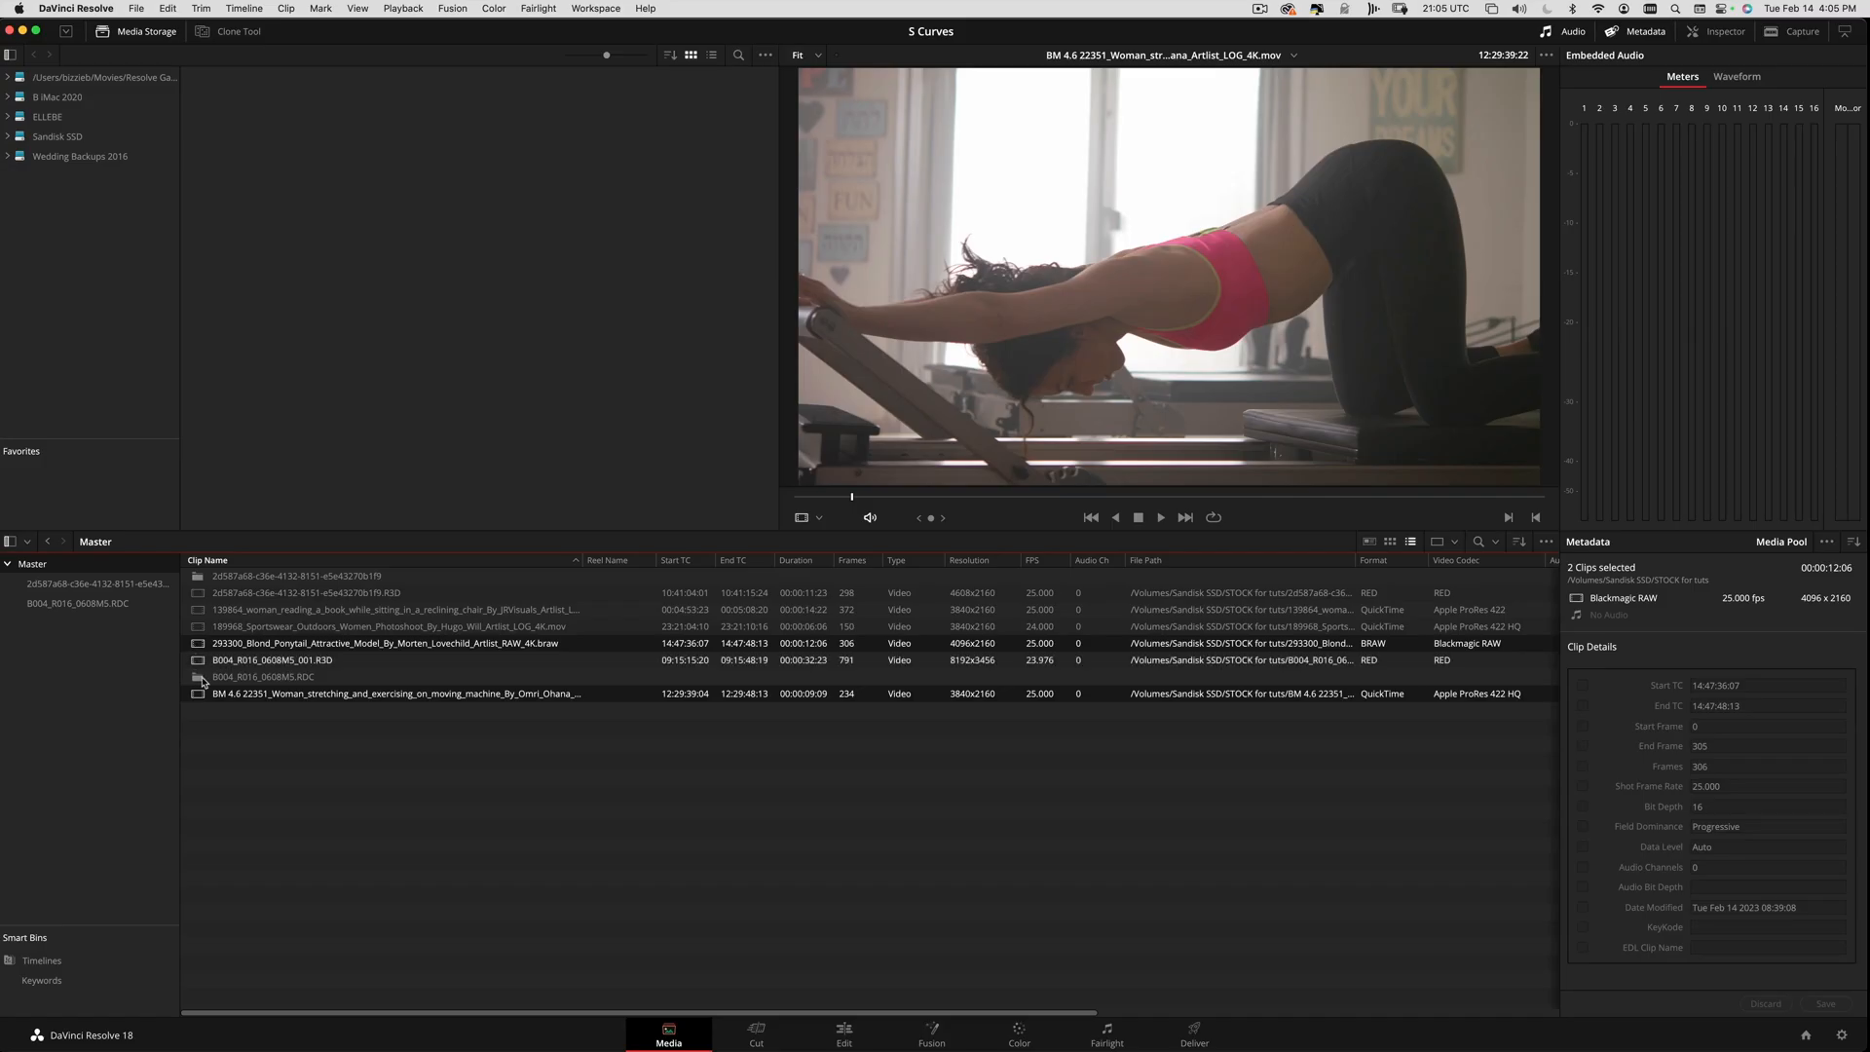
{"action": "left_click", "coordinate": [216, 629], "text": "super"}
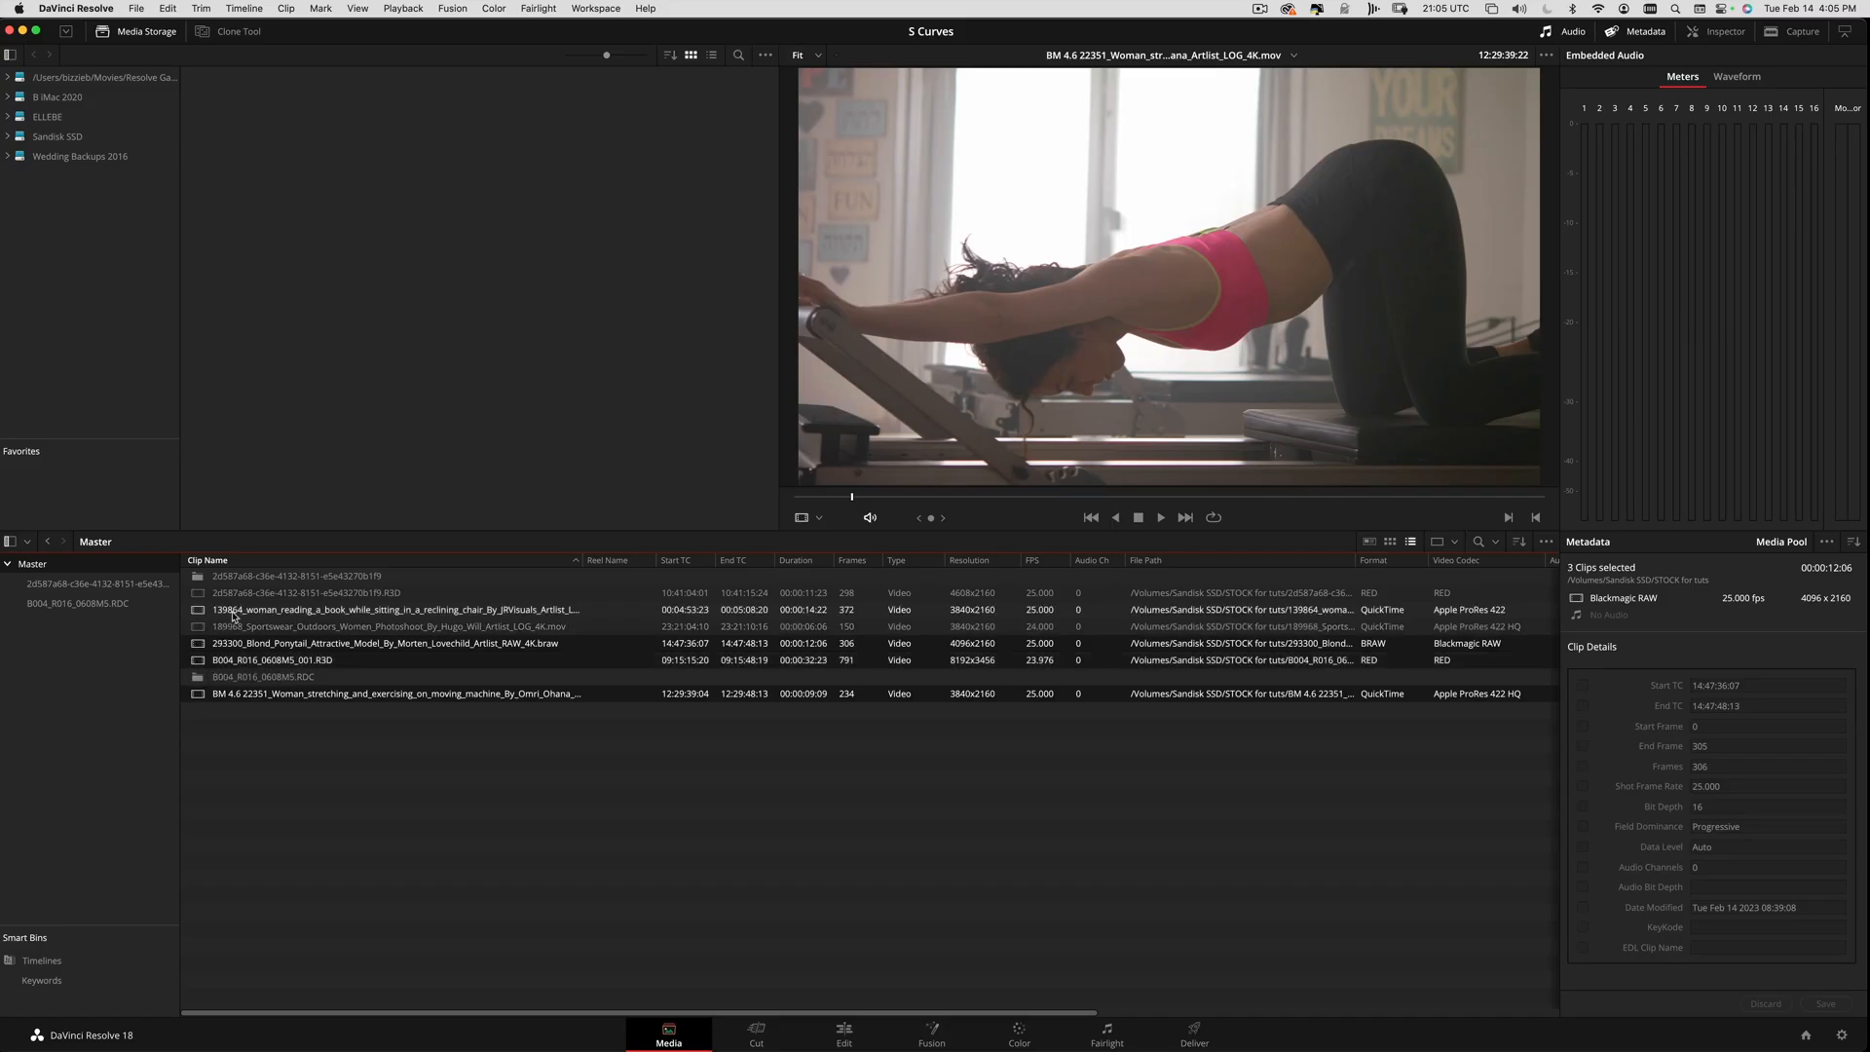
{"action": "left_click", "coordinate": [233, 612], "text": "super"}
{"action": "left_click", "coordinate": [214, 594], "text": "super"}
{"action": "left_click", "coordinate": [211, 628], "text": "super"}
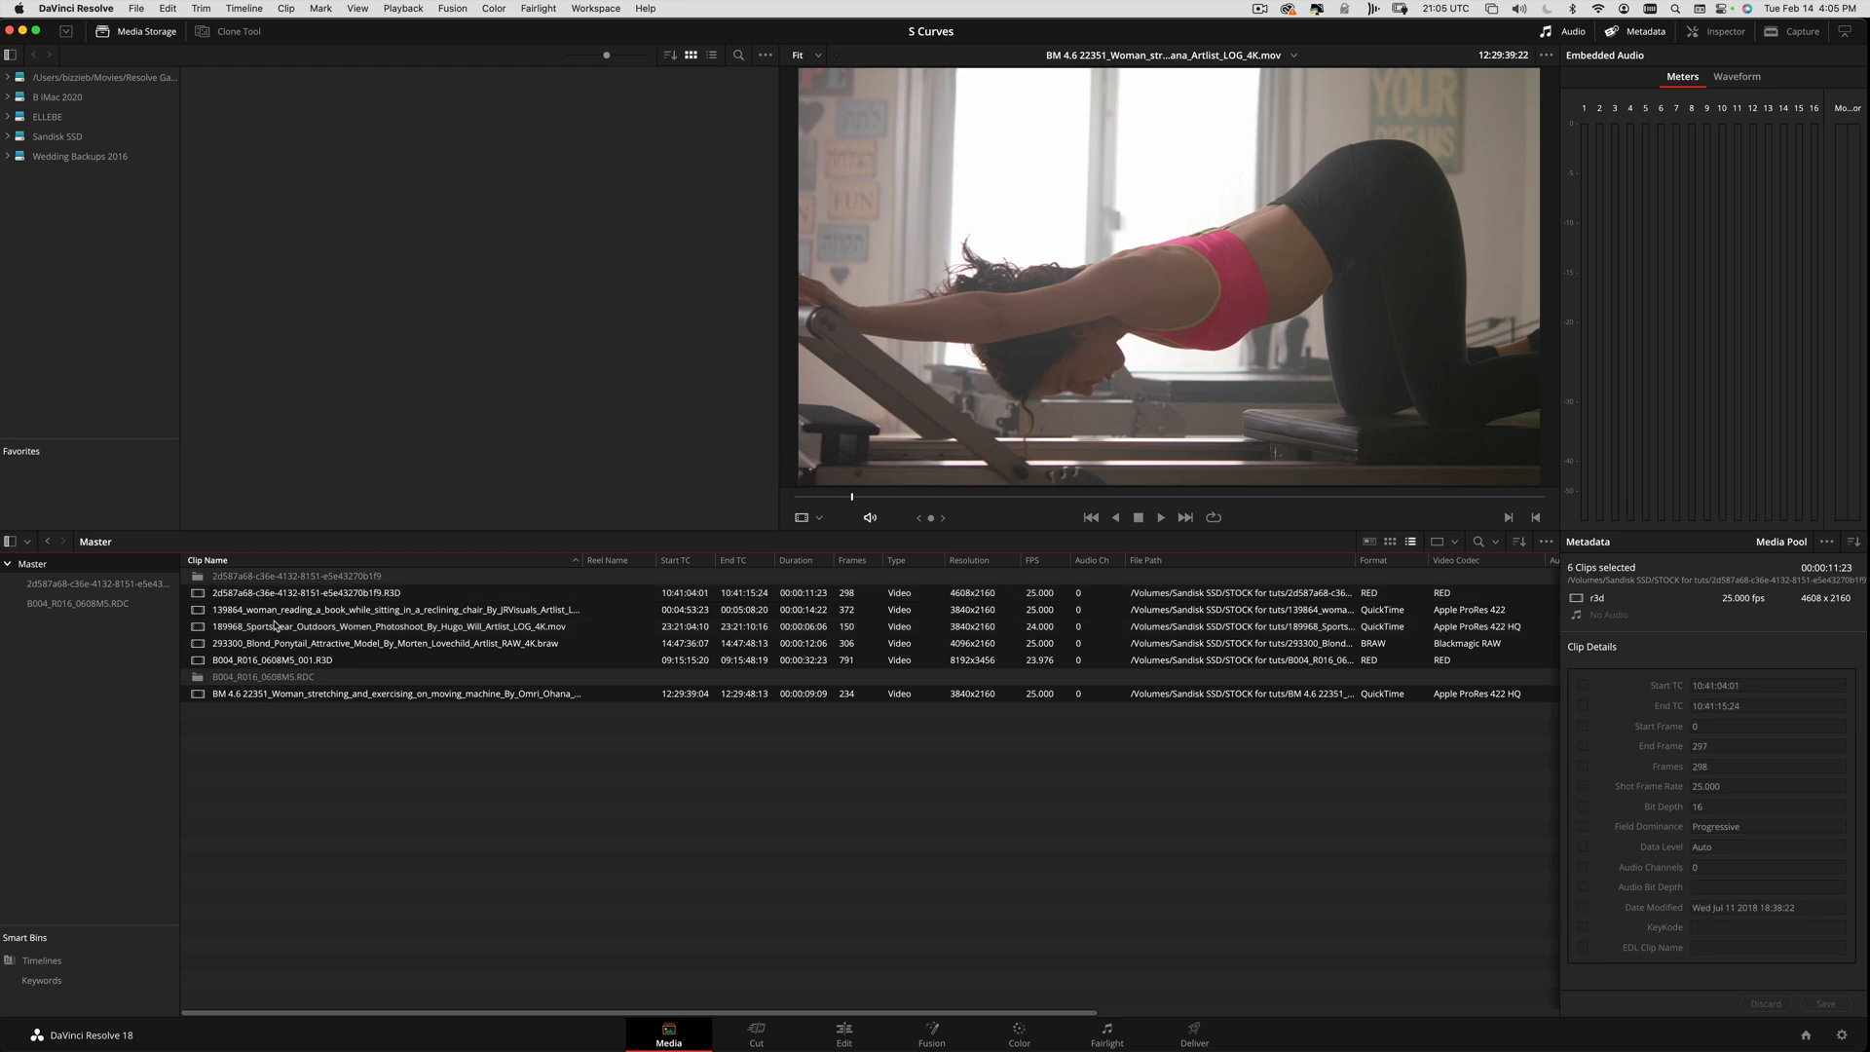
{"action": "right_click", "coordinate": [289, 647]}
{"action": "left_click", "coordinate": [408, 190]}
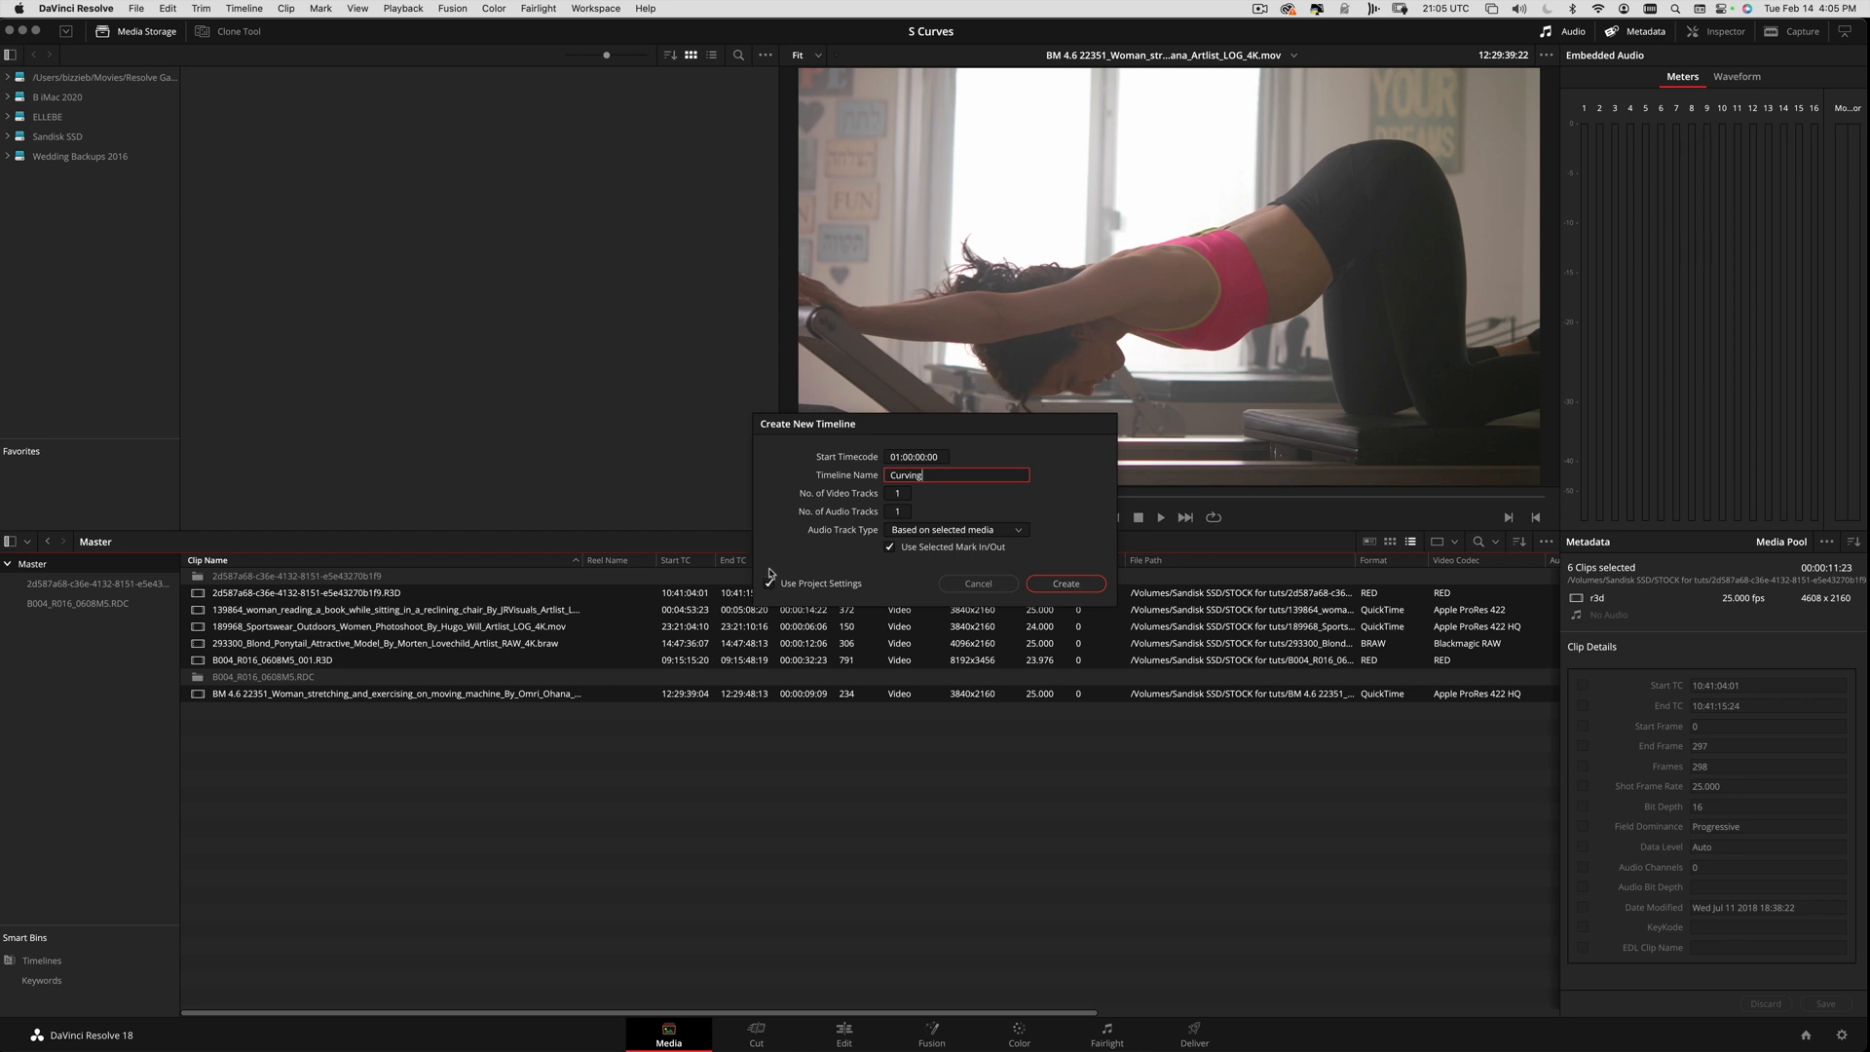
- Turn off Use Project Settings, set mismatched resolution to Scale full frame with crop, and create the timeline
{"action": "left_click", "coordinate": [791, 583]}
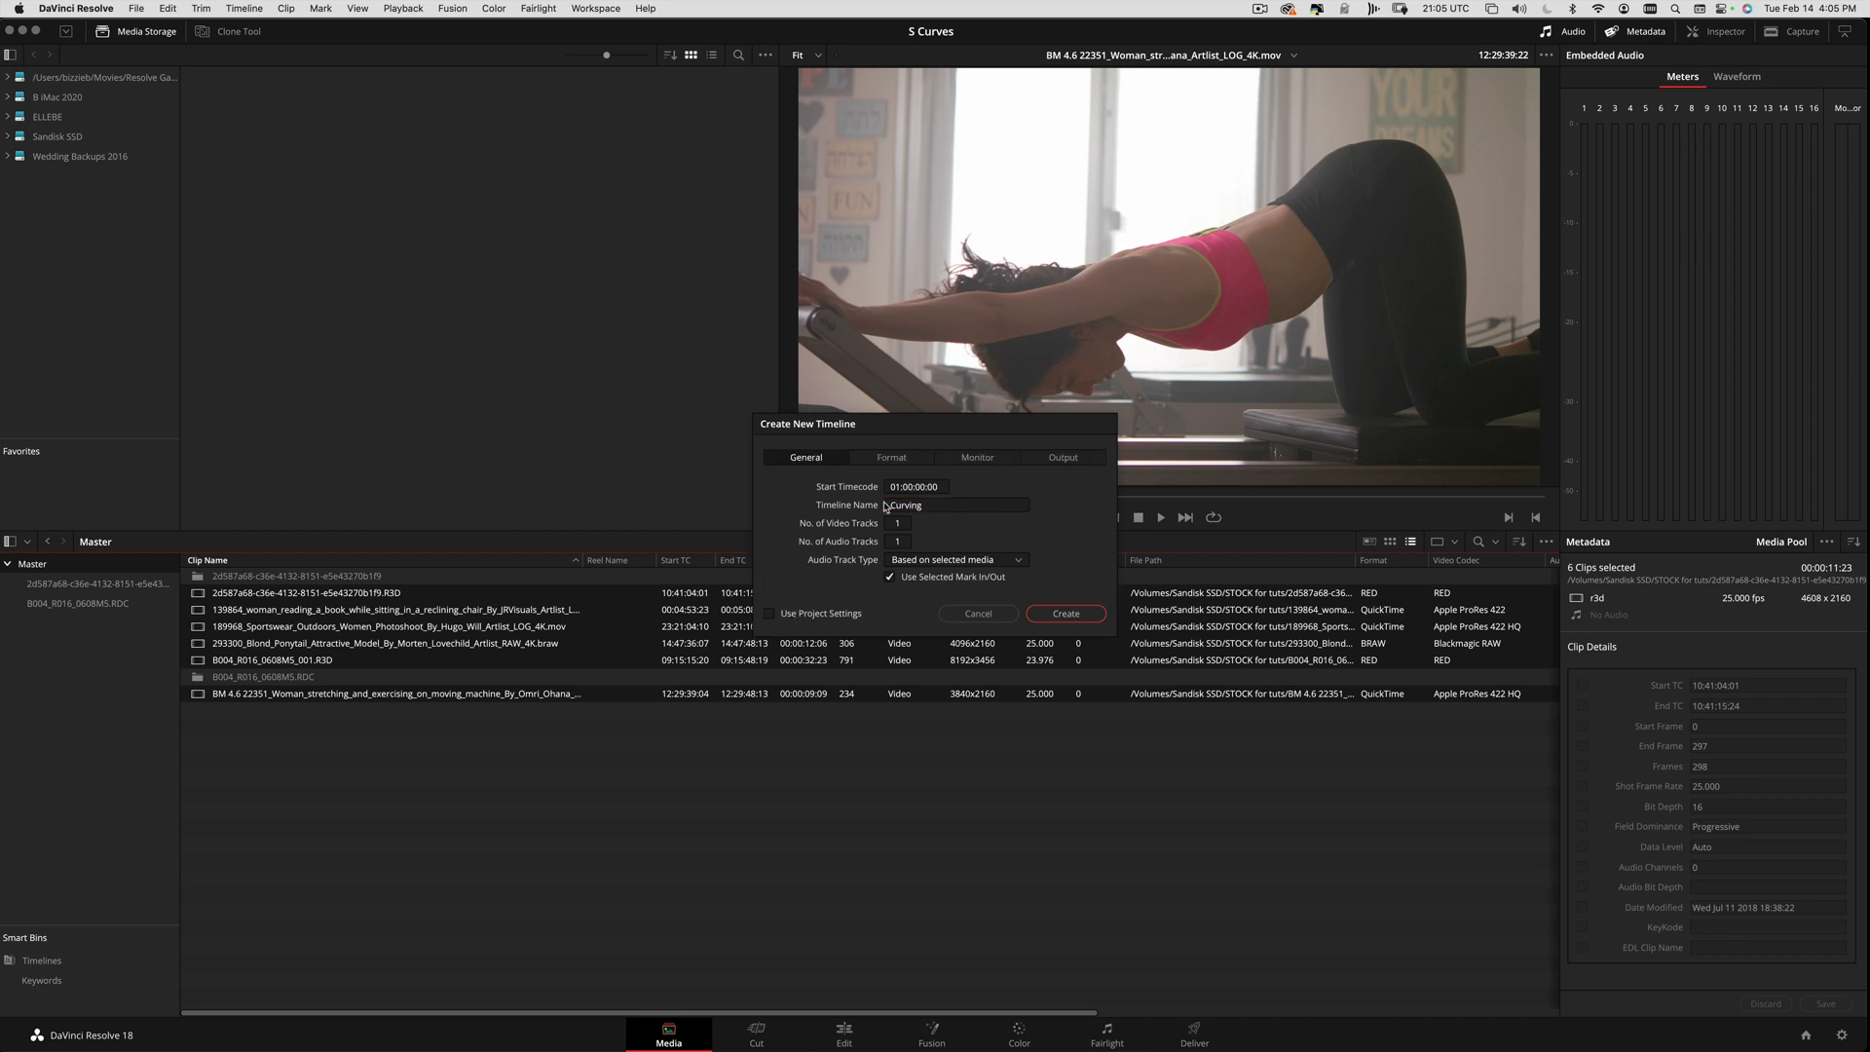
{"action": "left_click", "coordinate": [893, 458]}
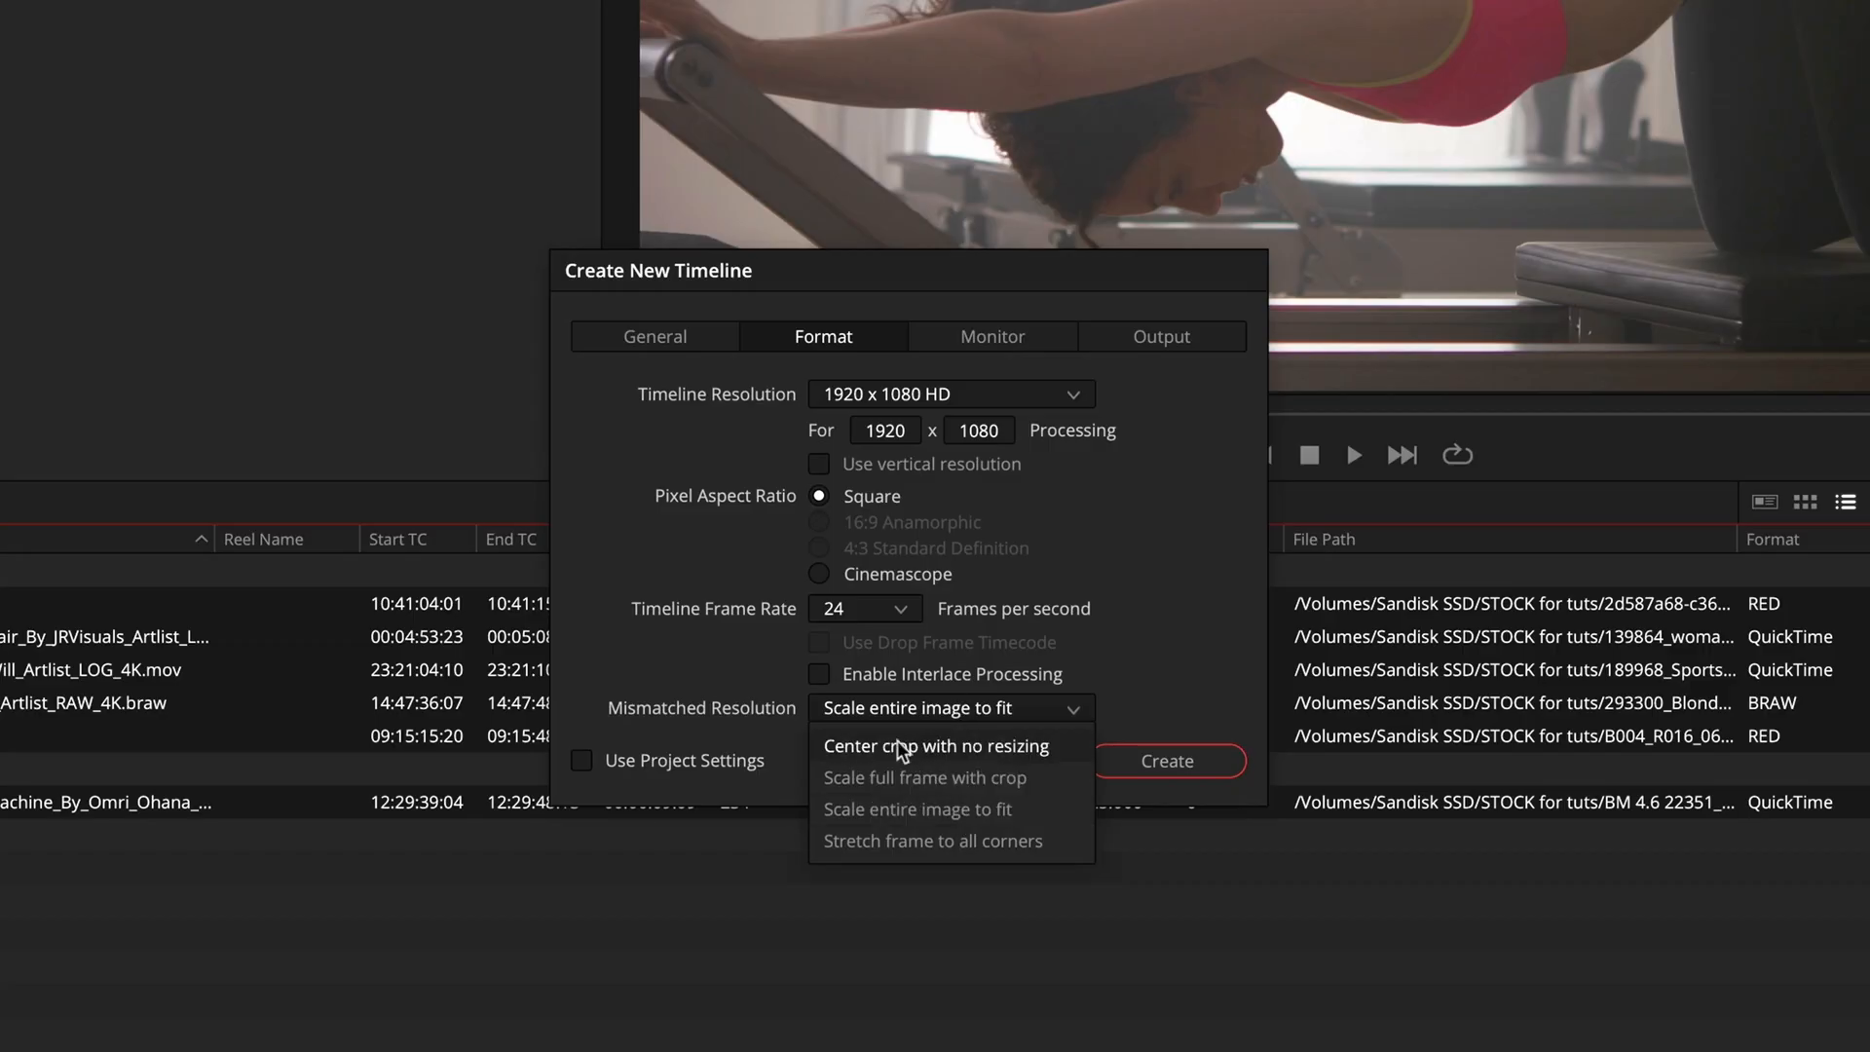
{"action": "left_click", "coordinate": [612, 666]}
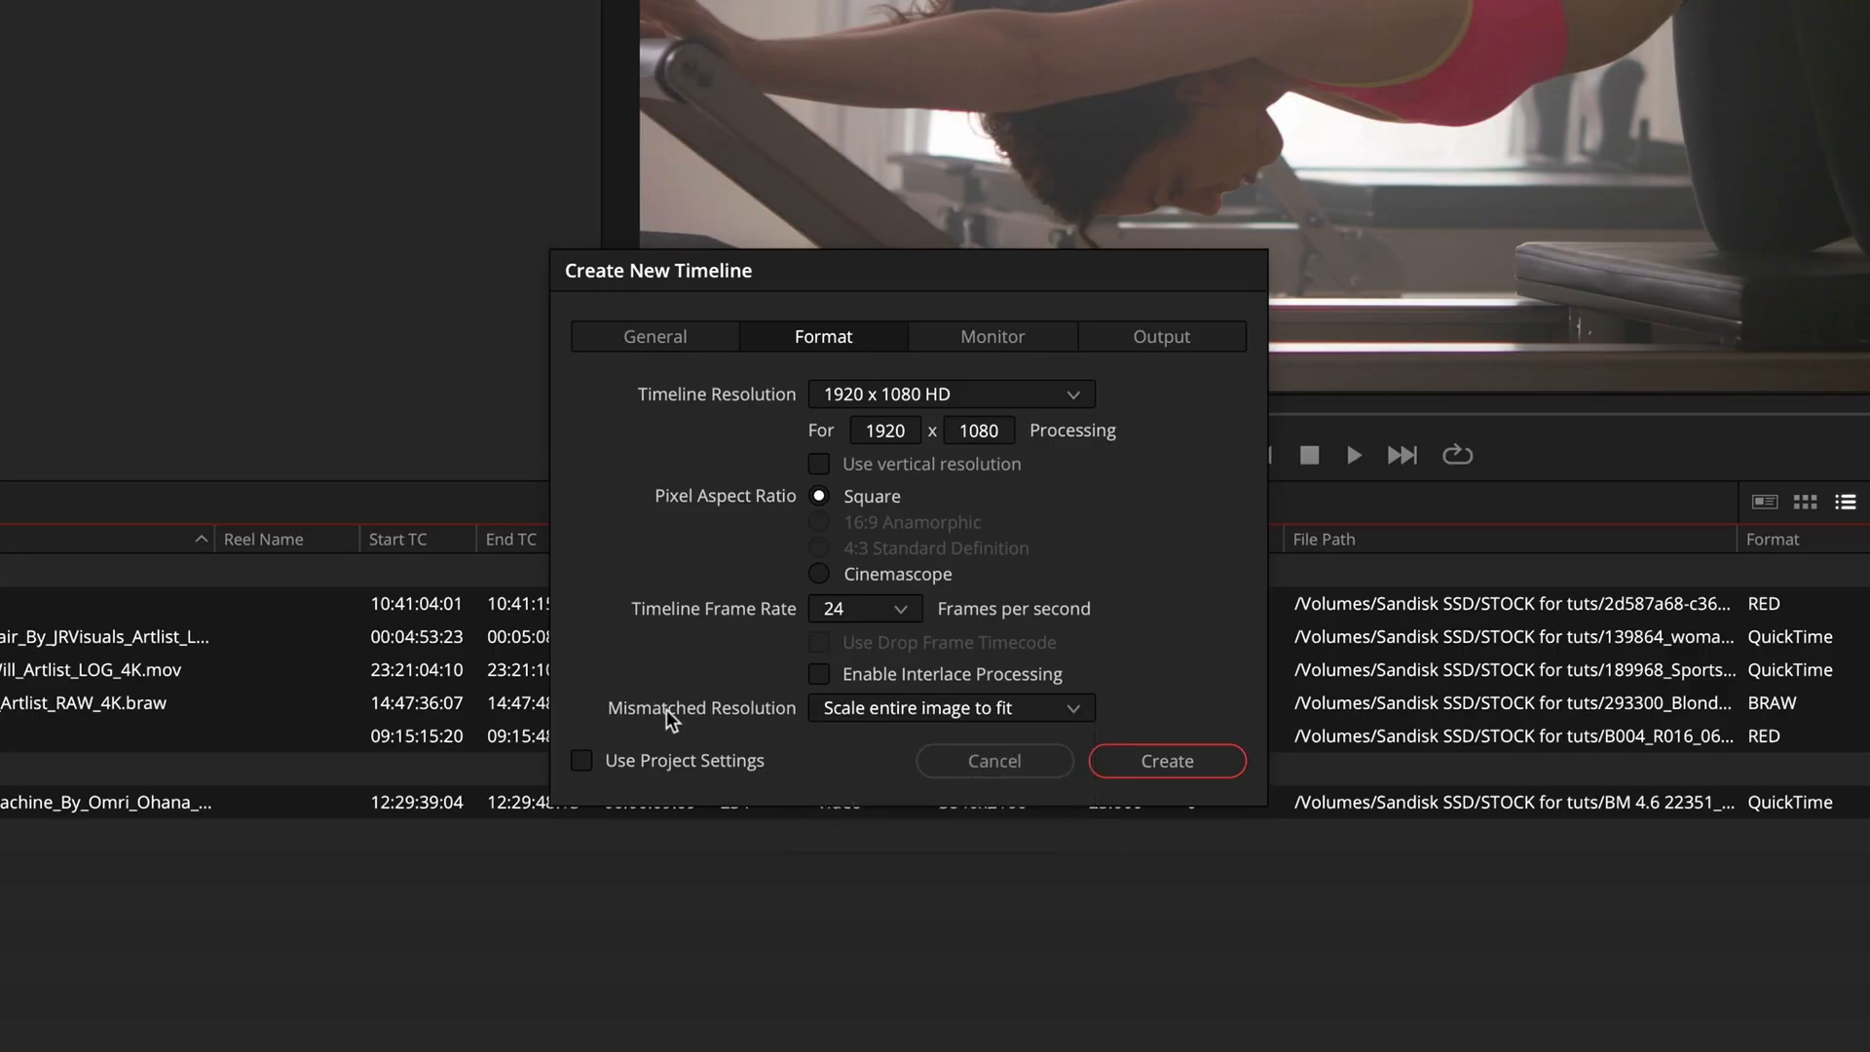
{"action": "left_click", "coordinate": [876, 709]}
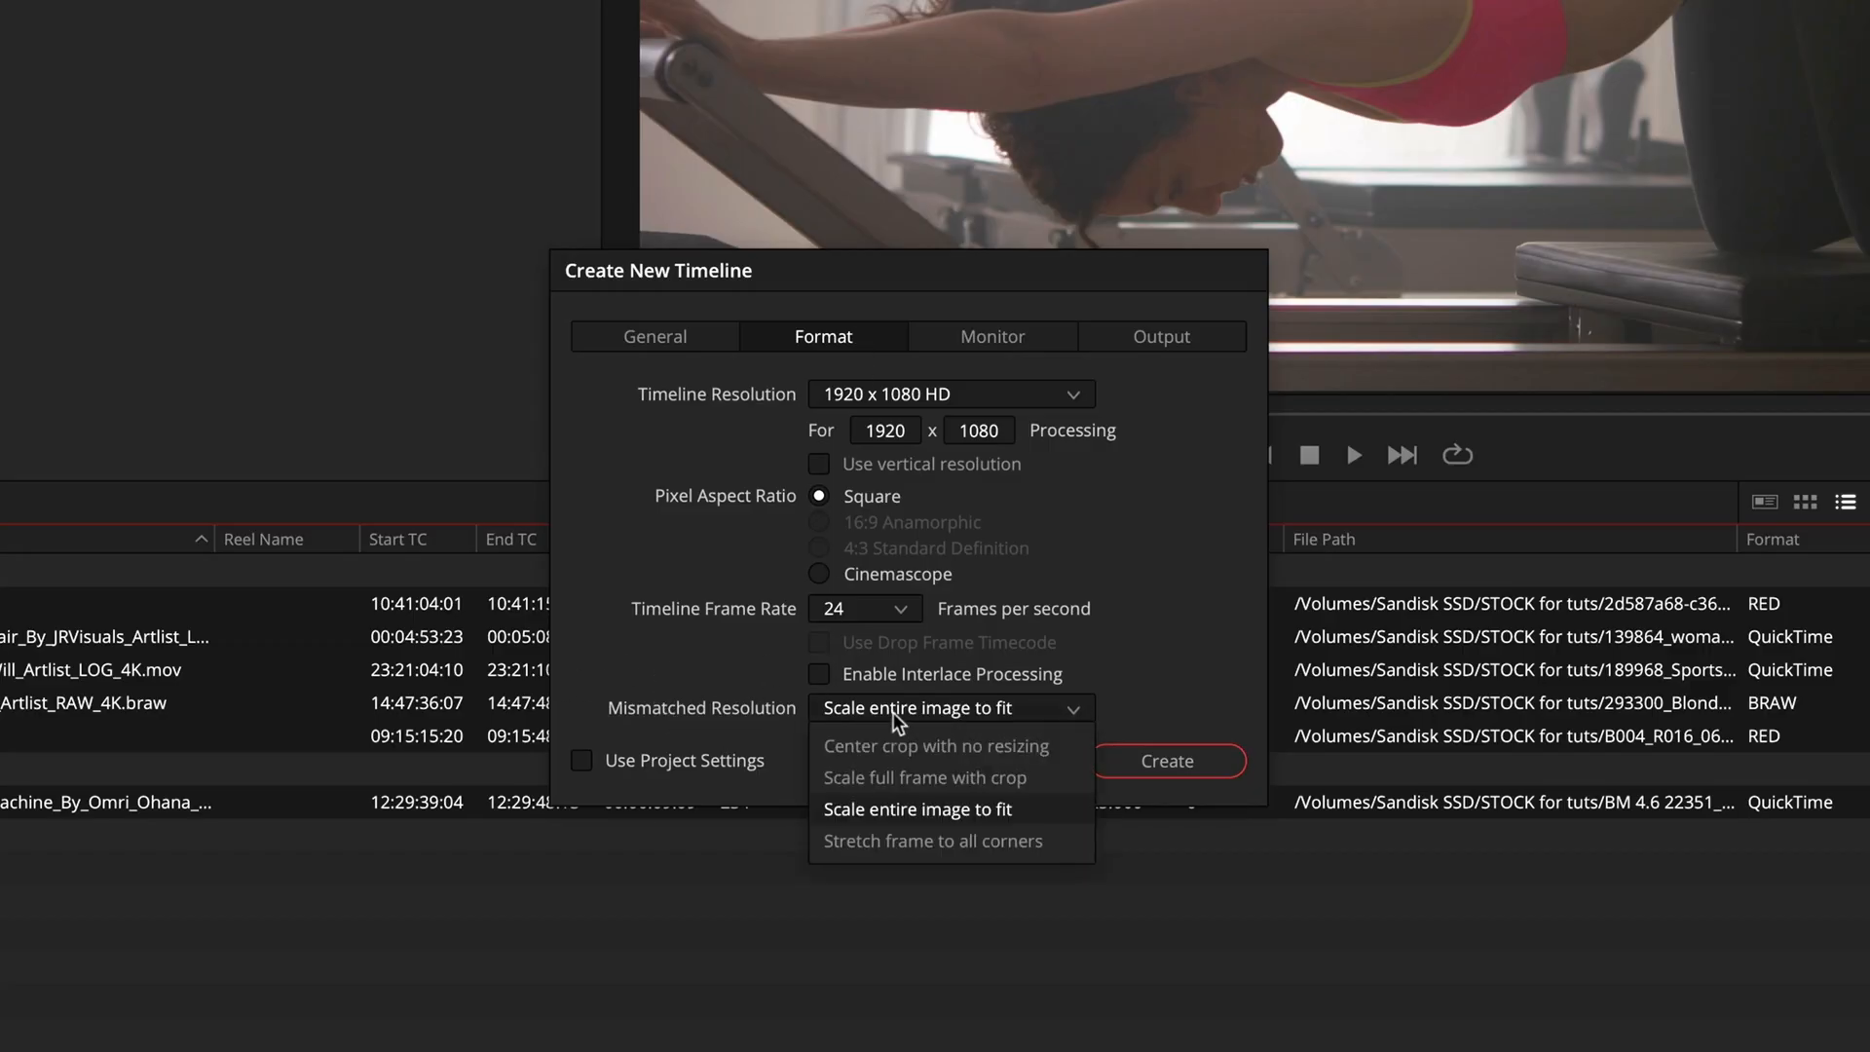
{"action": "left_click", "coordinate": [921, 778]}
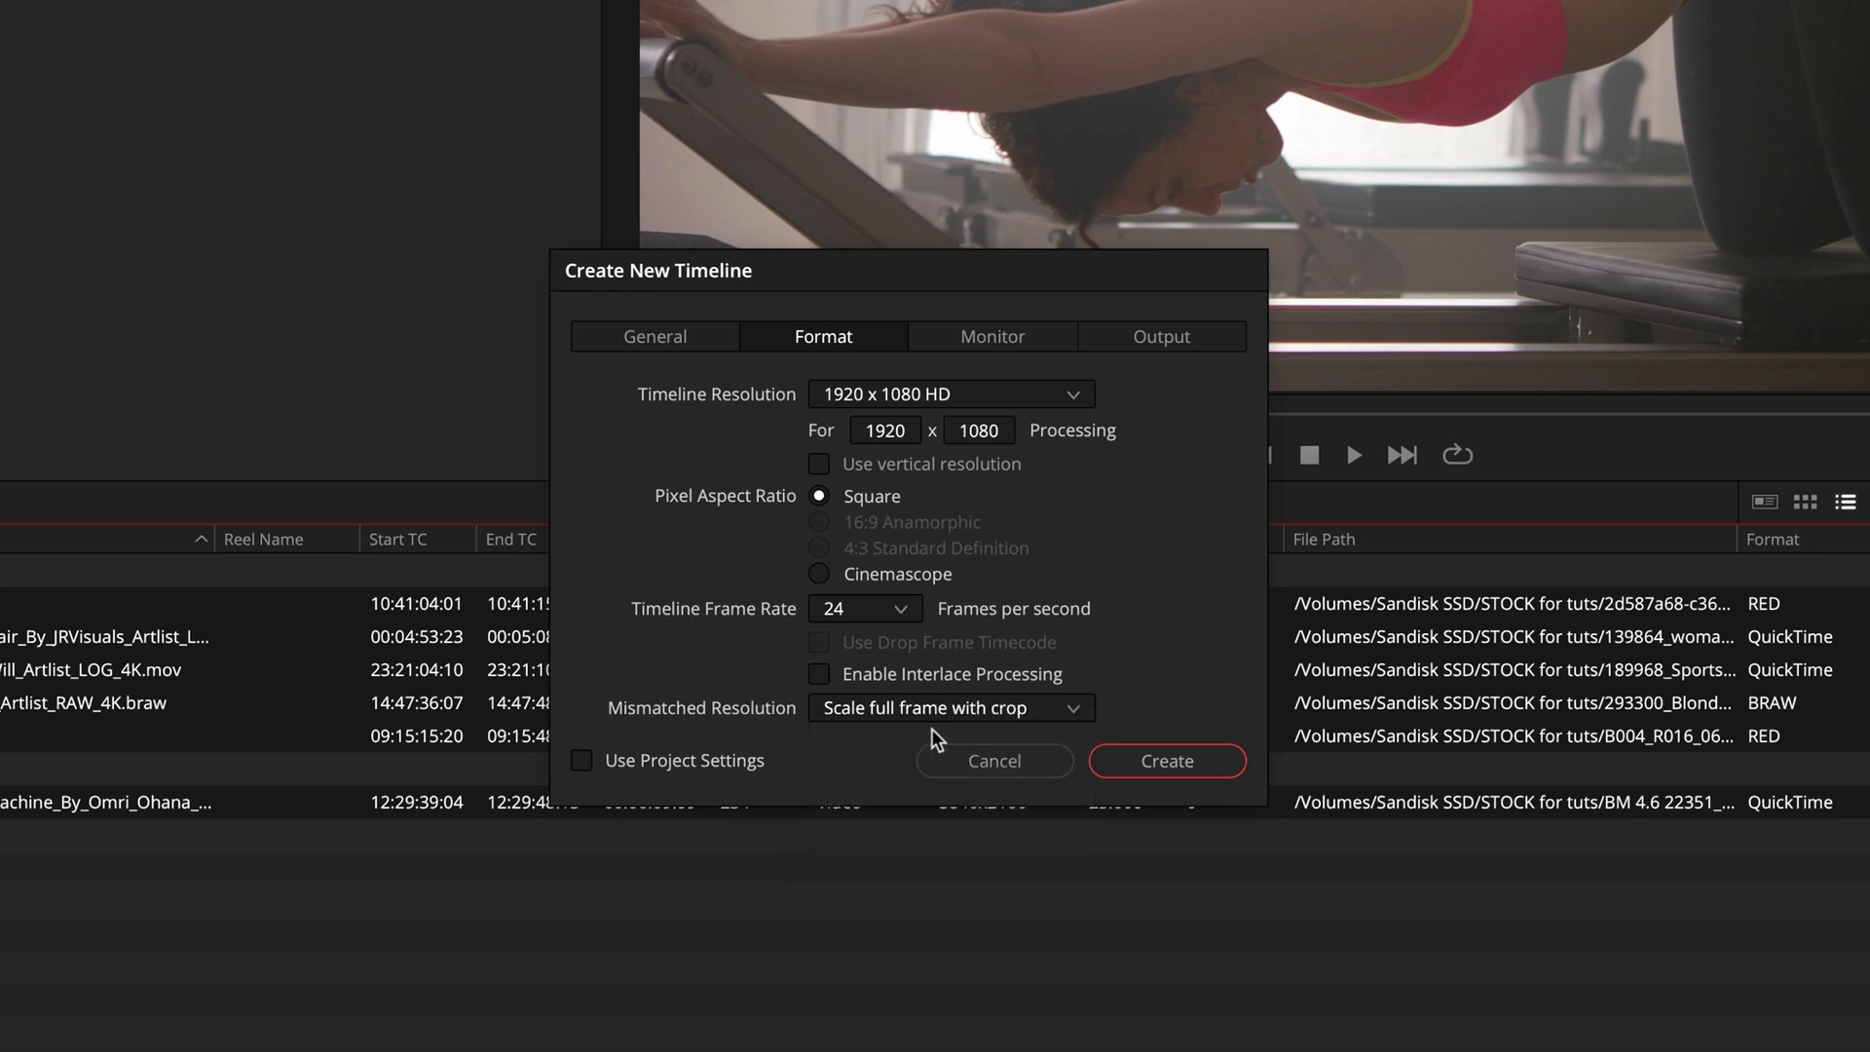
{"action": "left_click", "coordinate": [1167, 760]}
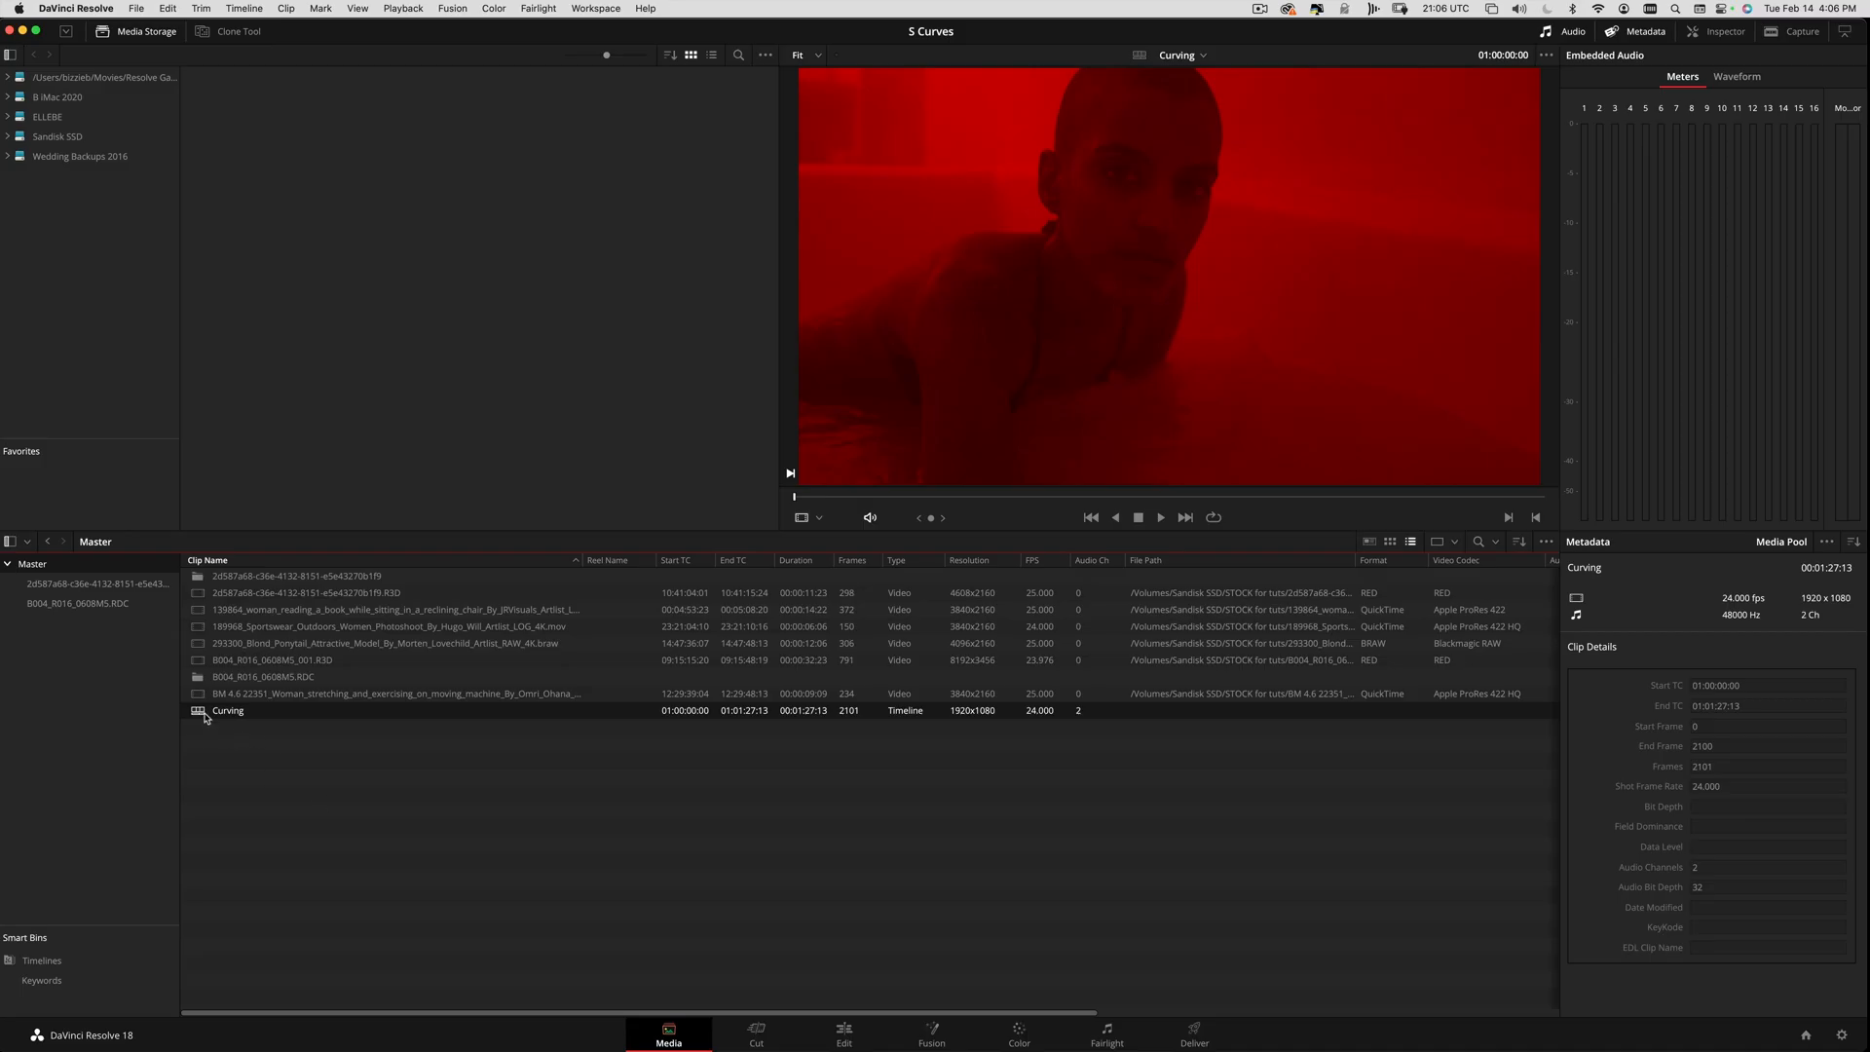
- Open the Curving timeline for editing and scrub through its clips
{"action": "double_click", "coordinate": [214, 711]}
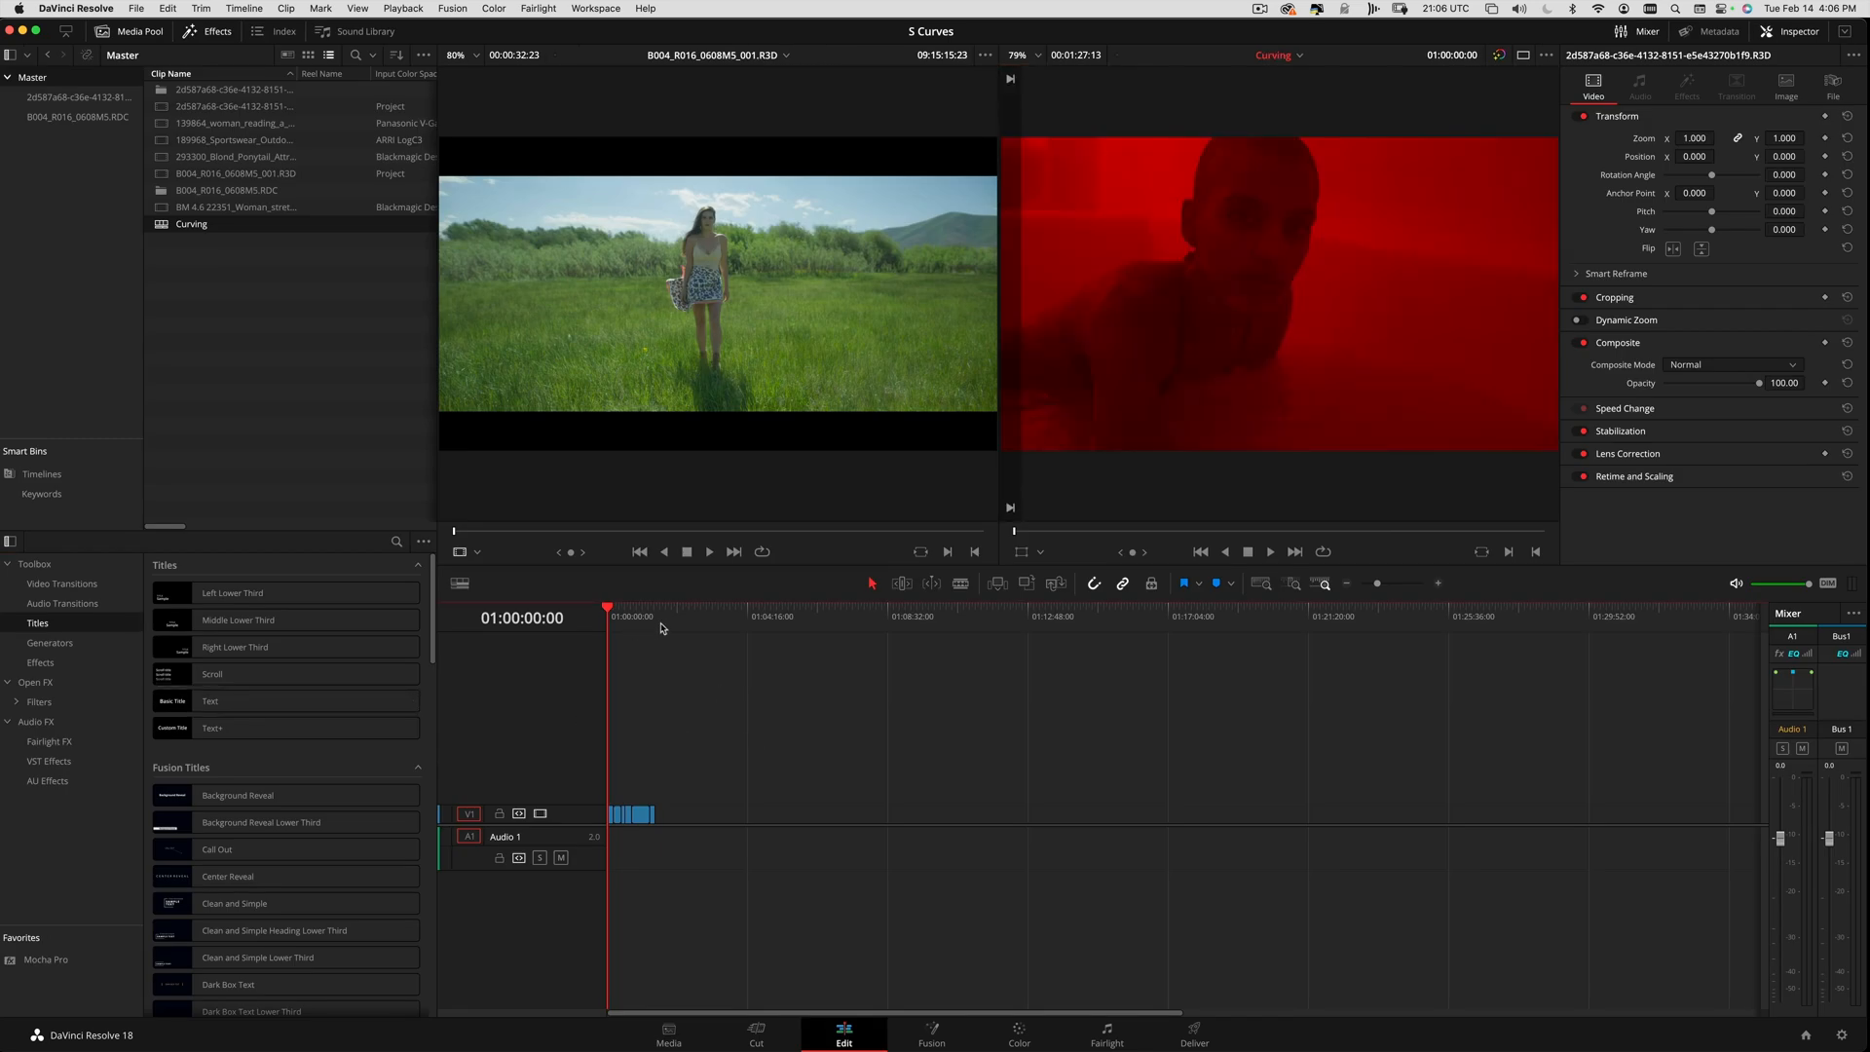
{"action": "left_click", "coordinate": [690, 614]}
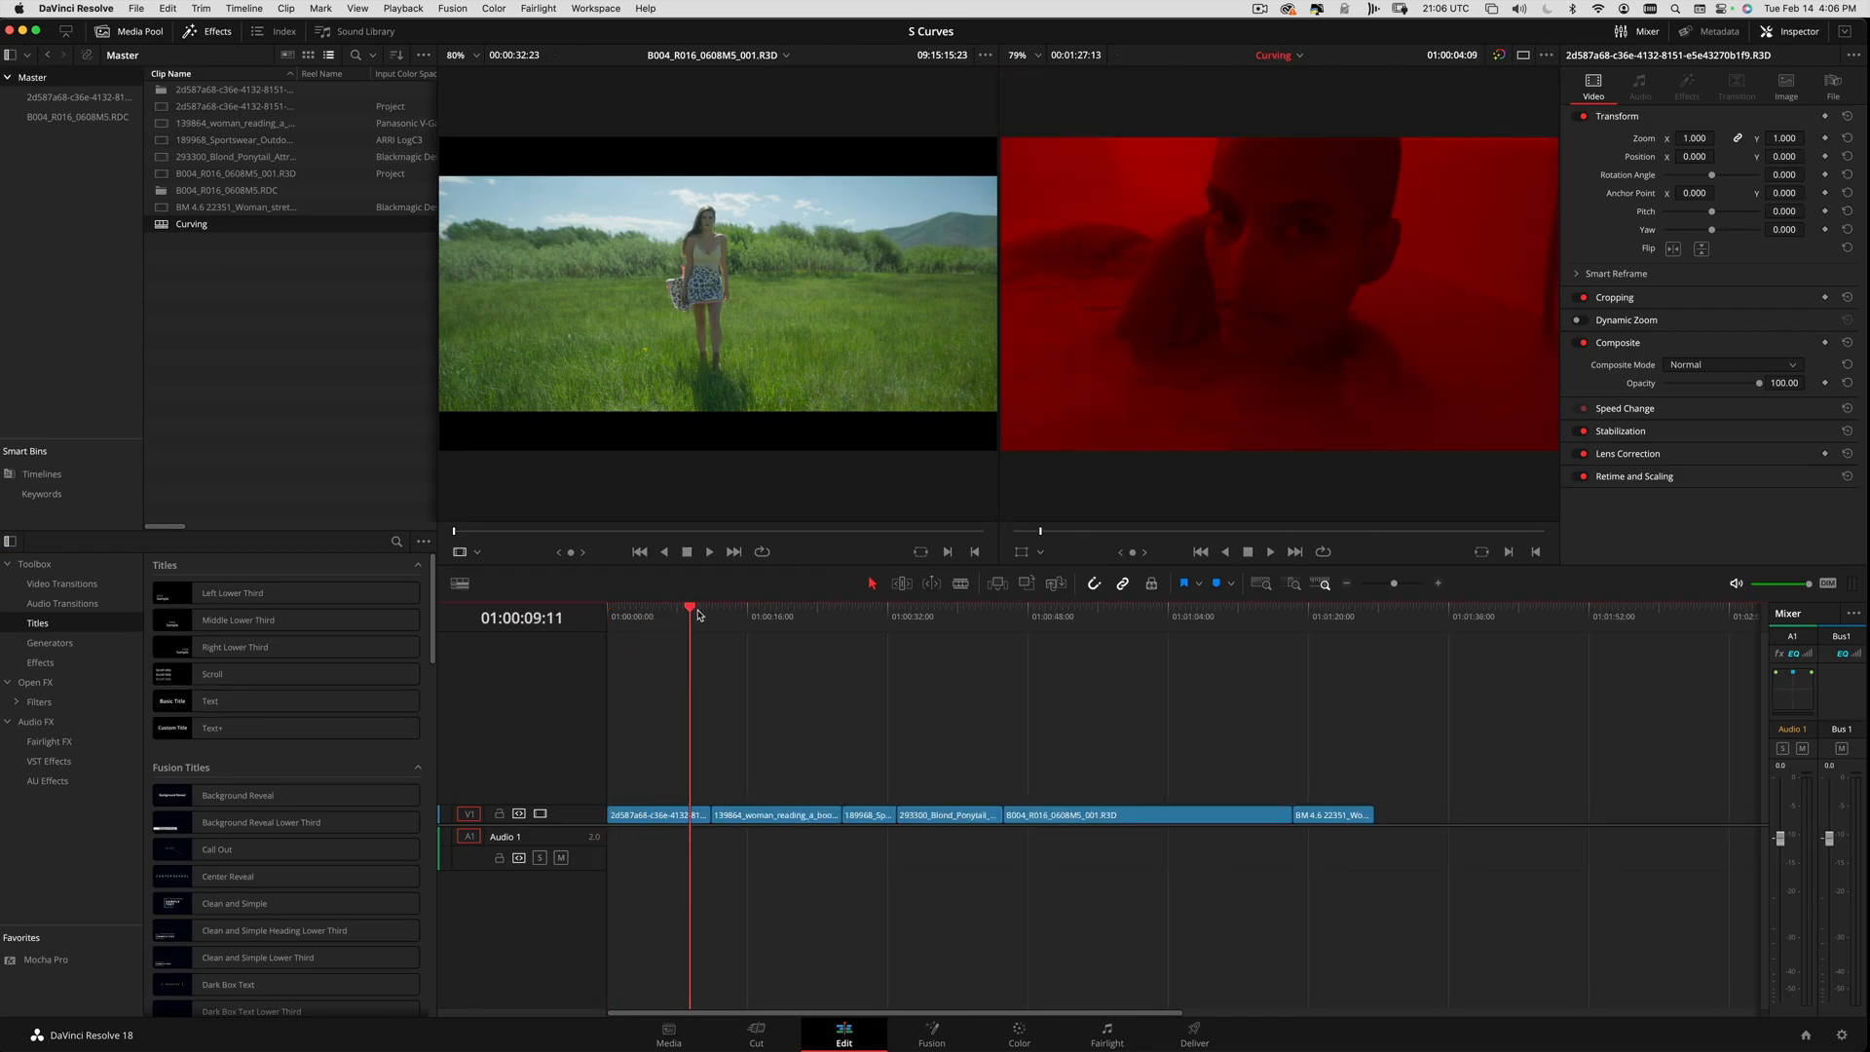
{"action": "left_click_drag", "start_coordinate": [697, 614], "coordinate": [1147, 614]}
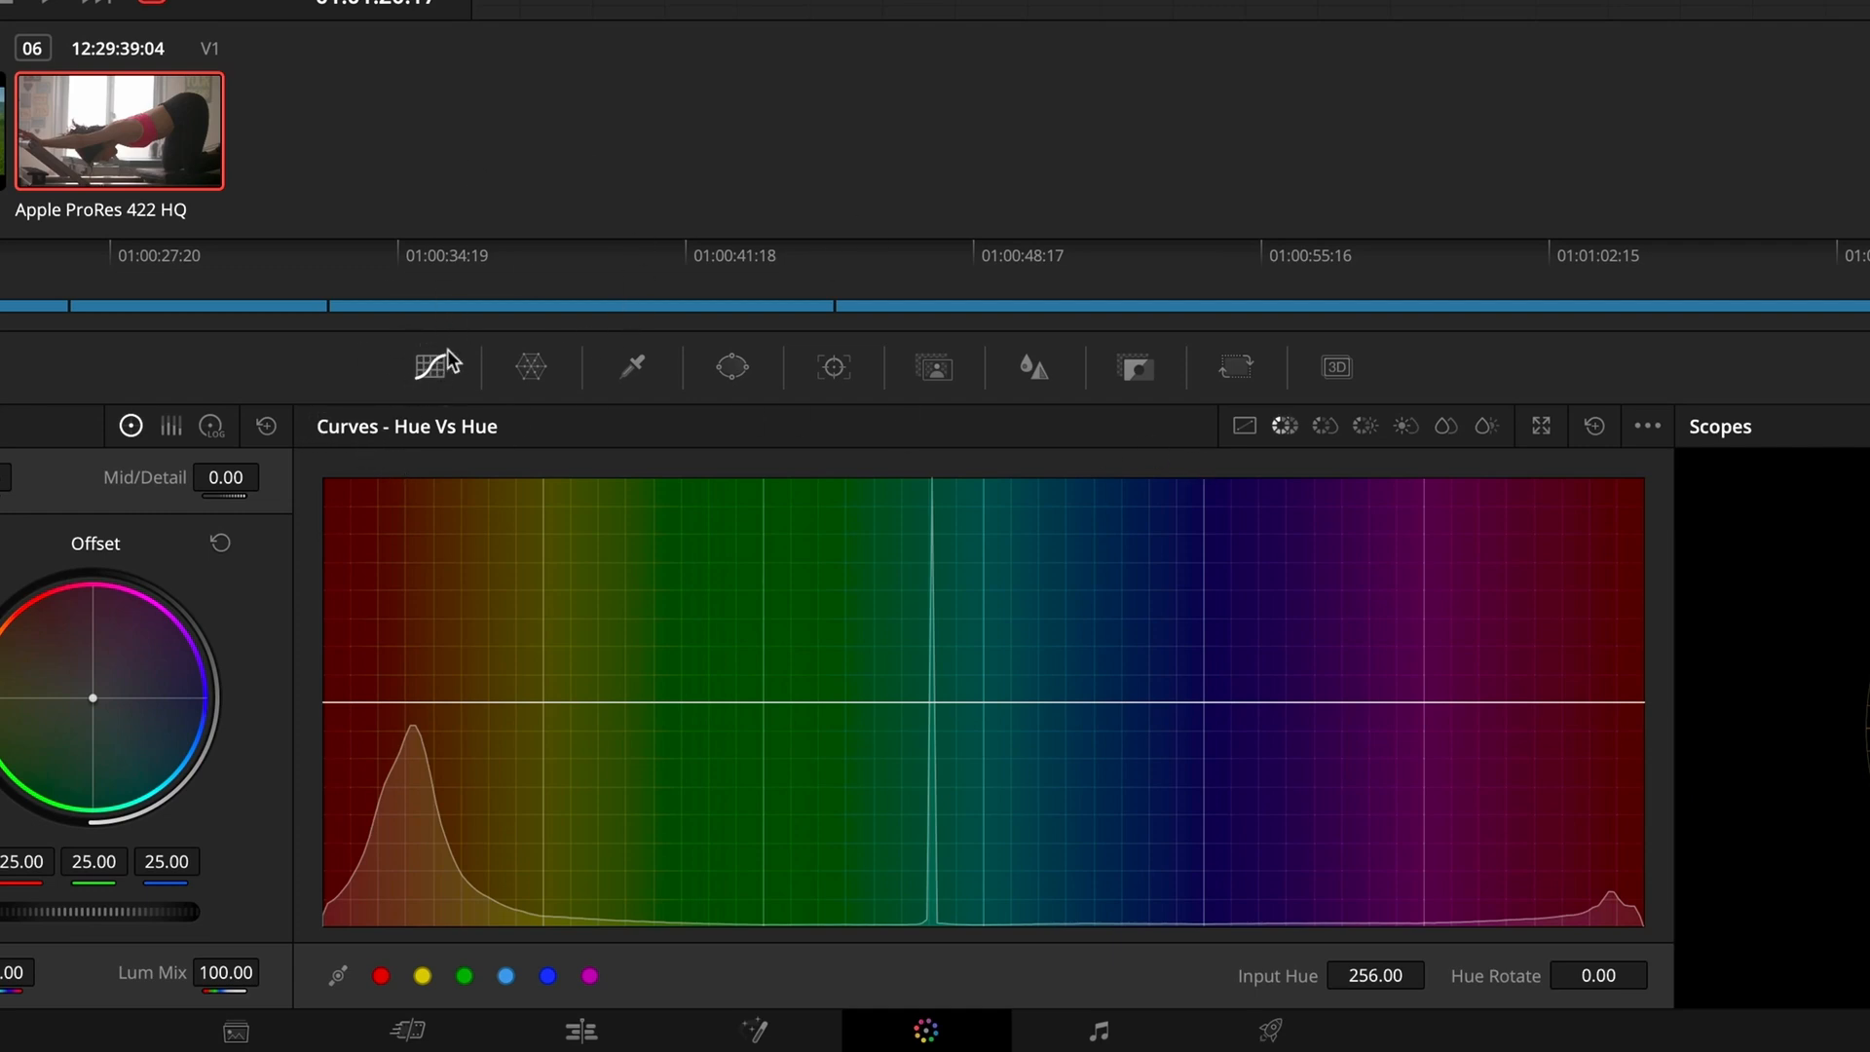
- Show the Custom curves for the woman stretching clip and switch the scope to Waveform
{"action": "left_click", "coordinate": [1244, 427]}
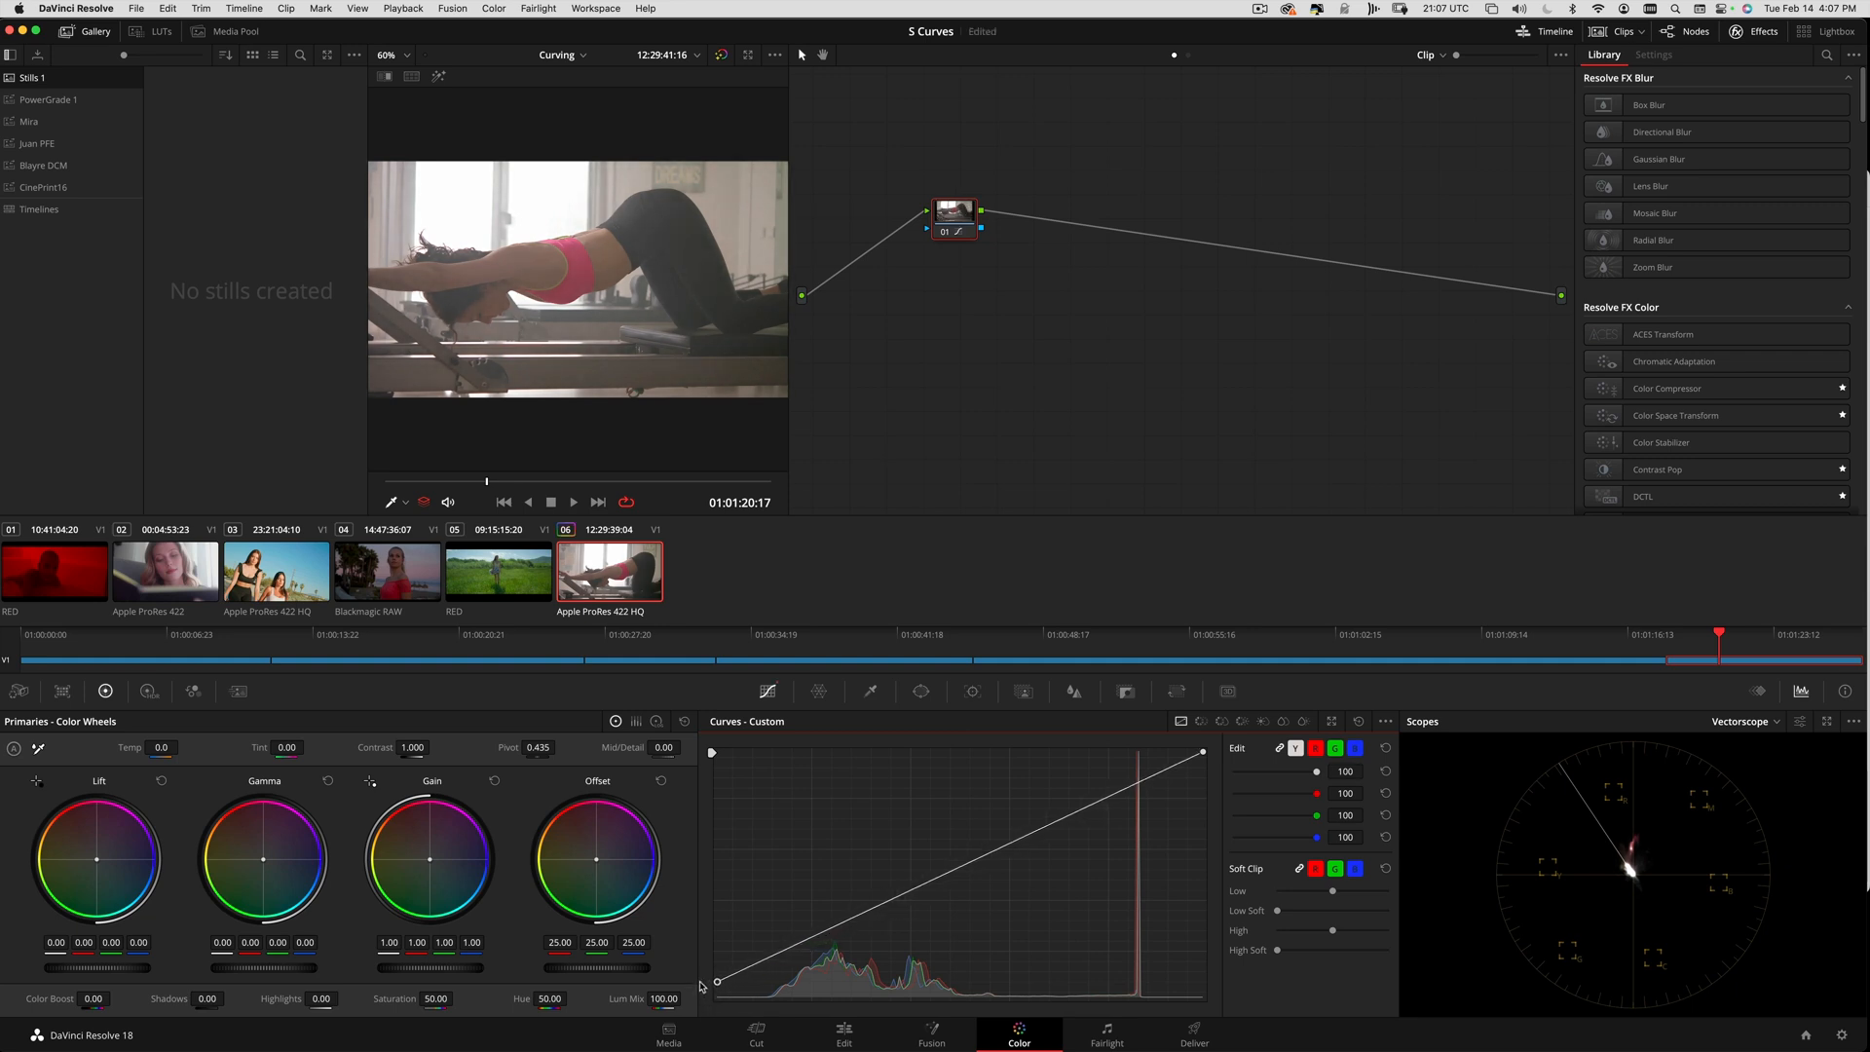
{"action": "left_click", "coordinate": [1754, 725]}
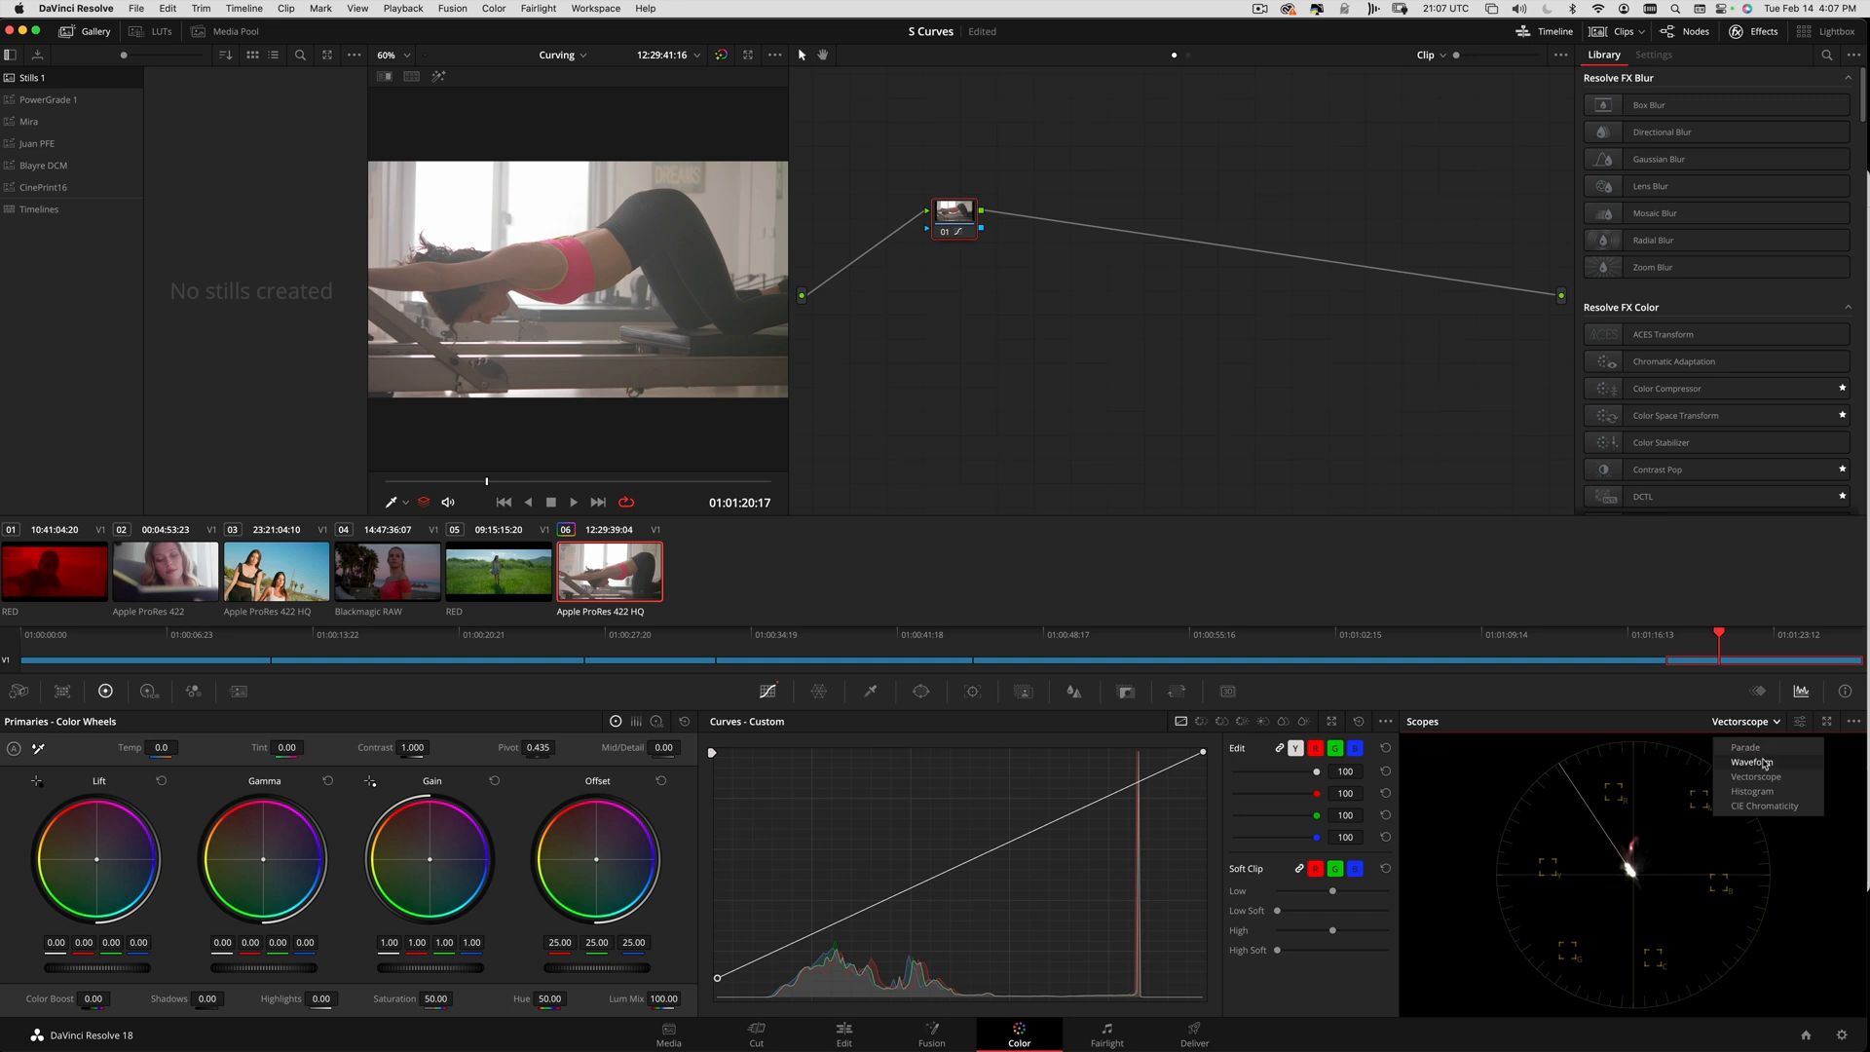
{"action": "left_click", "coordinate": [1765, 764]}
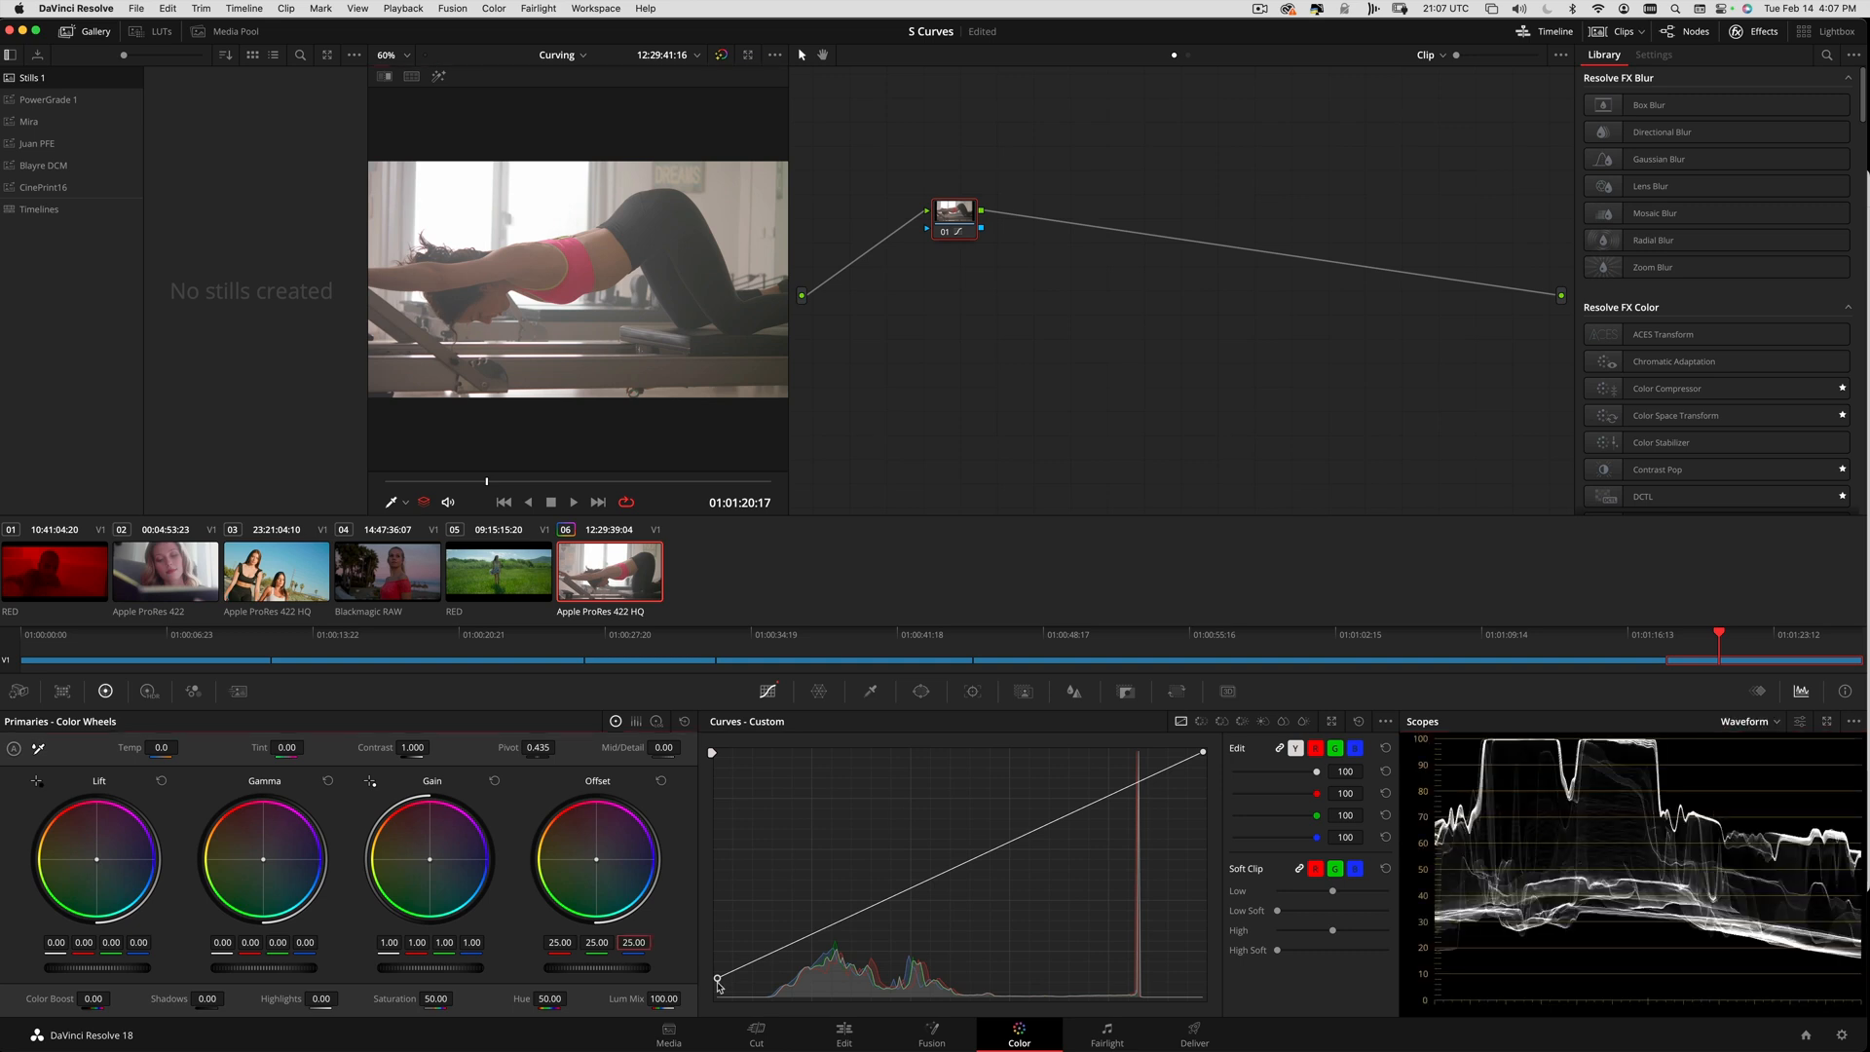
{"action": "mouse_move", "coordinate": [717, 983]}
{"action": "left_mouse_down"}
{"action": "mouse_move", "coordinate": [712, 1027]}
{"action": "mouse_move", "coordinate": [712, 972]}
{"action": "mouse_move", "coordinate": [689, 983]}
{"action": "left_mouse_up"}
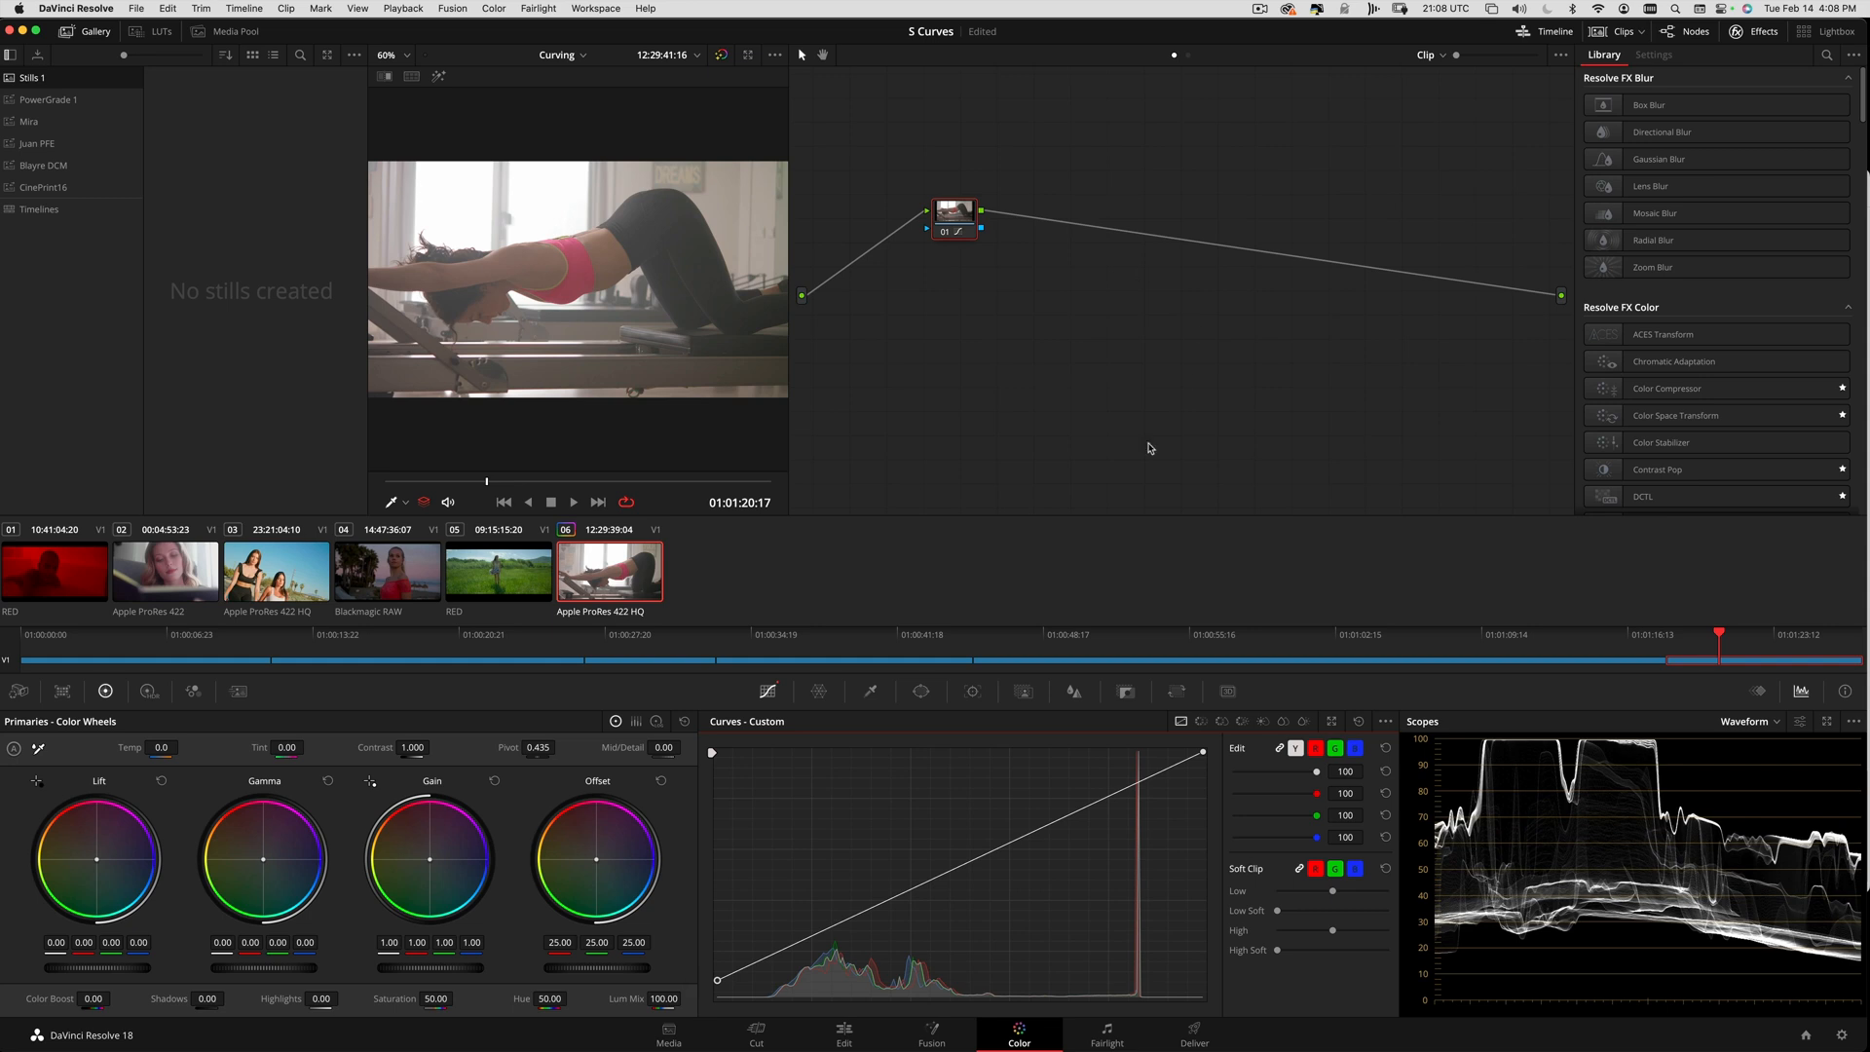
- Check the Waveform Scale Style options of the scopes for the Percentage scale and Data Level Scopes
{"action": "left_click", "coordinate": [1853, 722]}
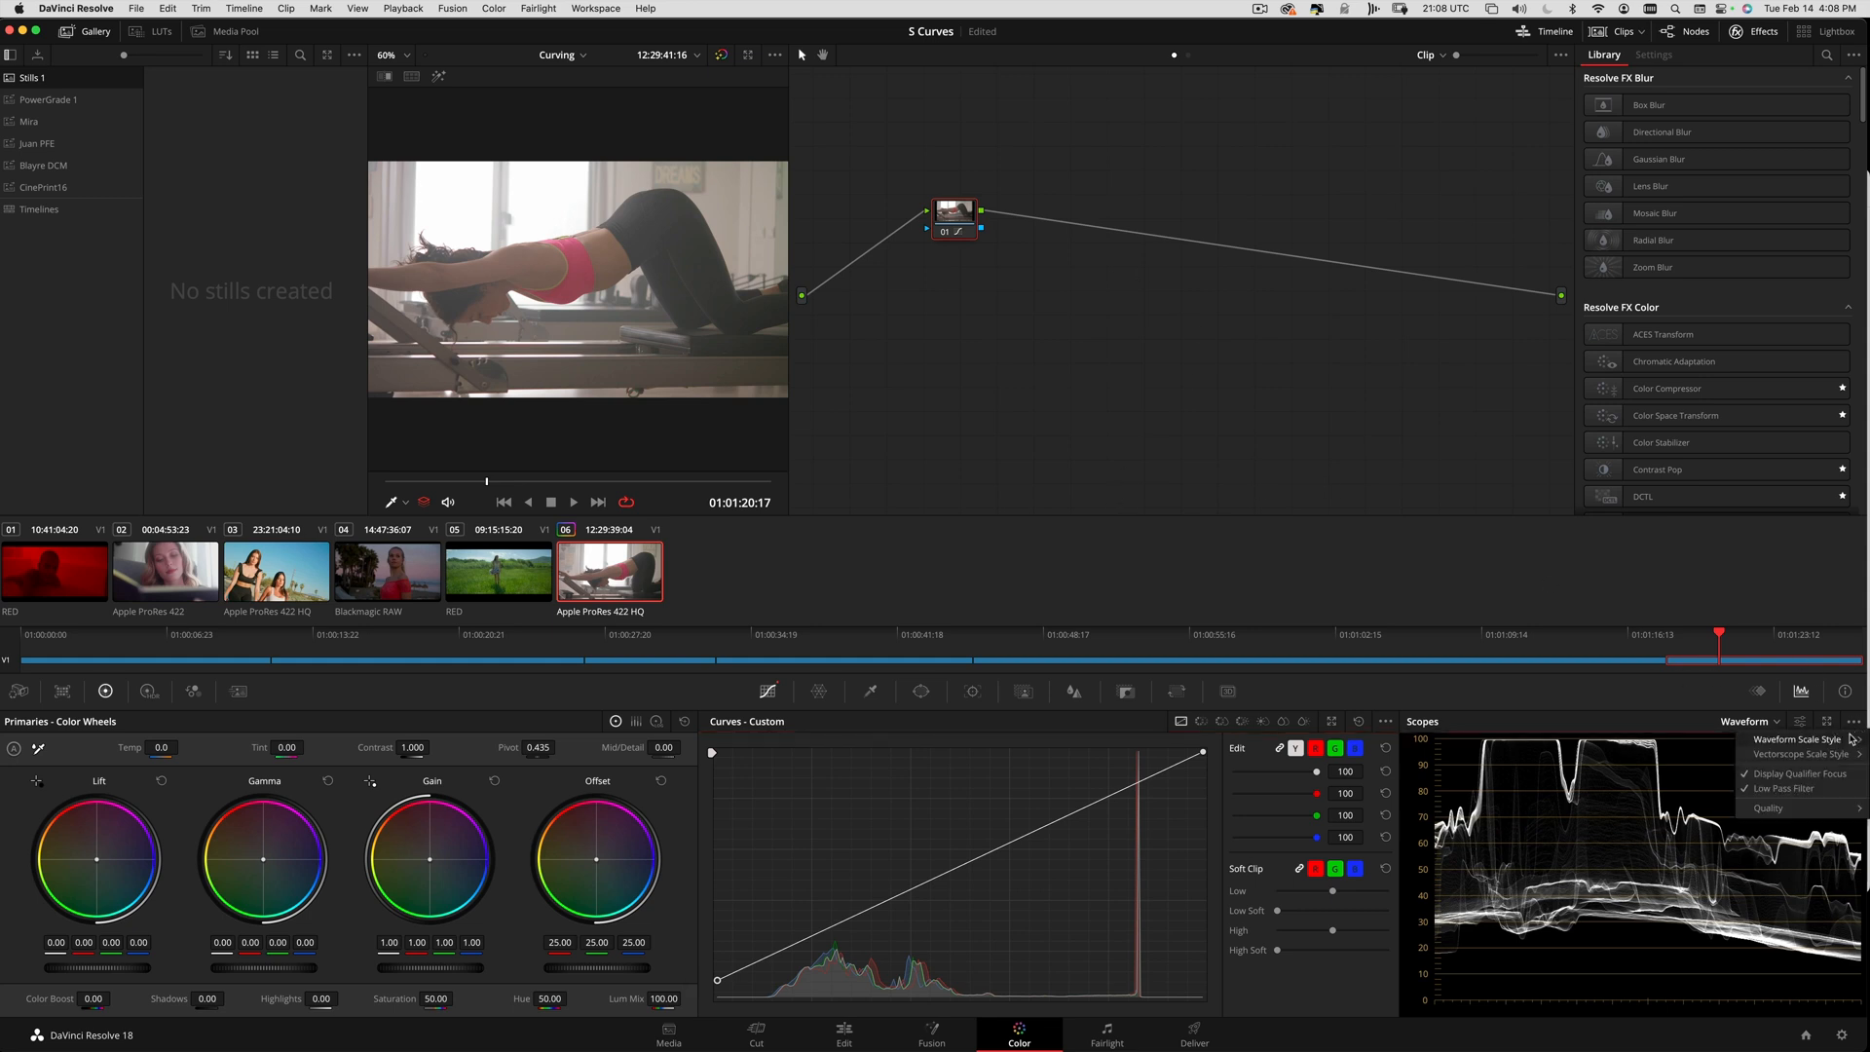
{"action": "mouse_move", "coordinate": [1848, 743]}
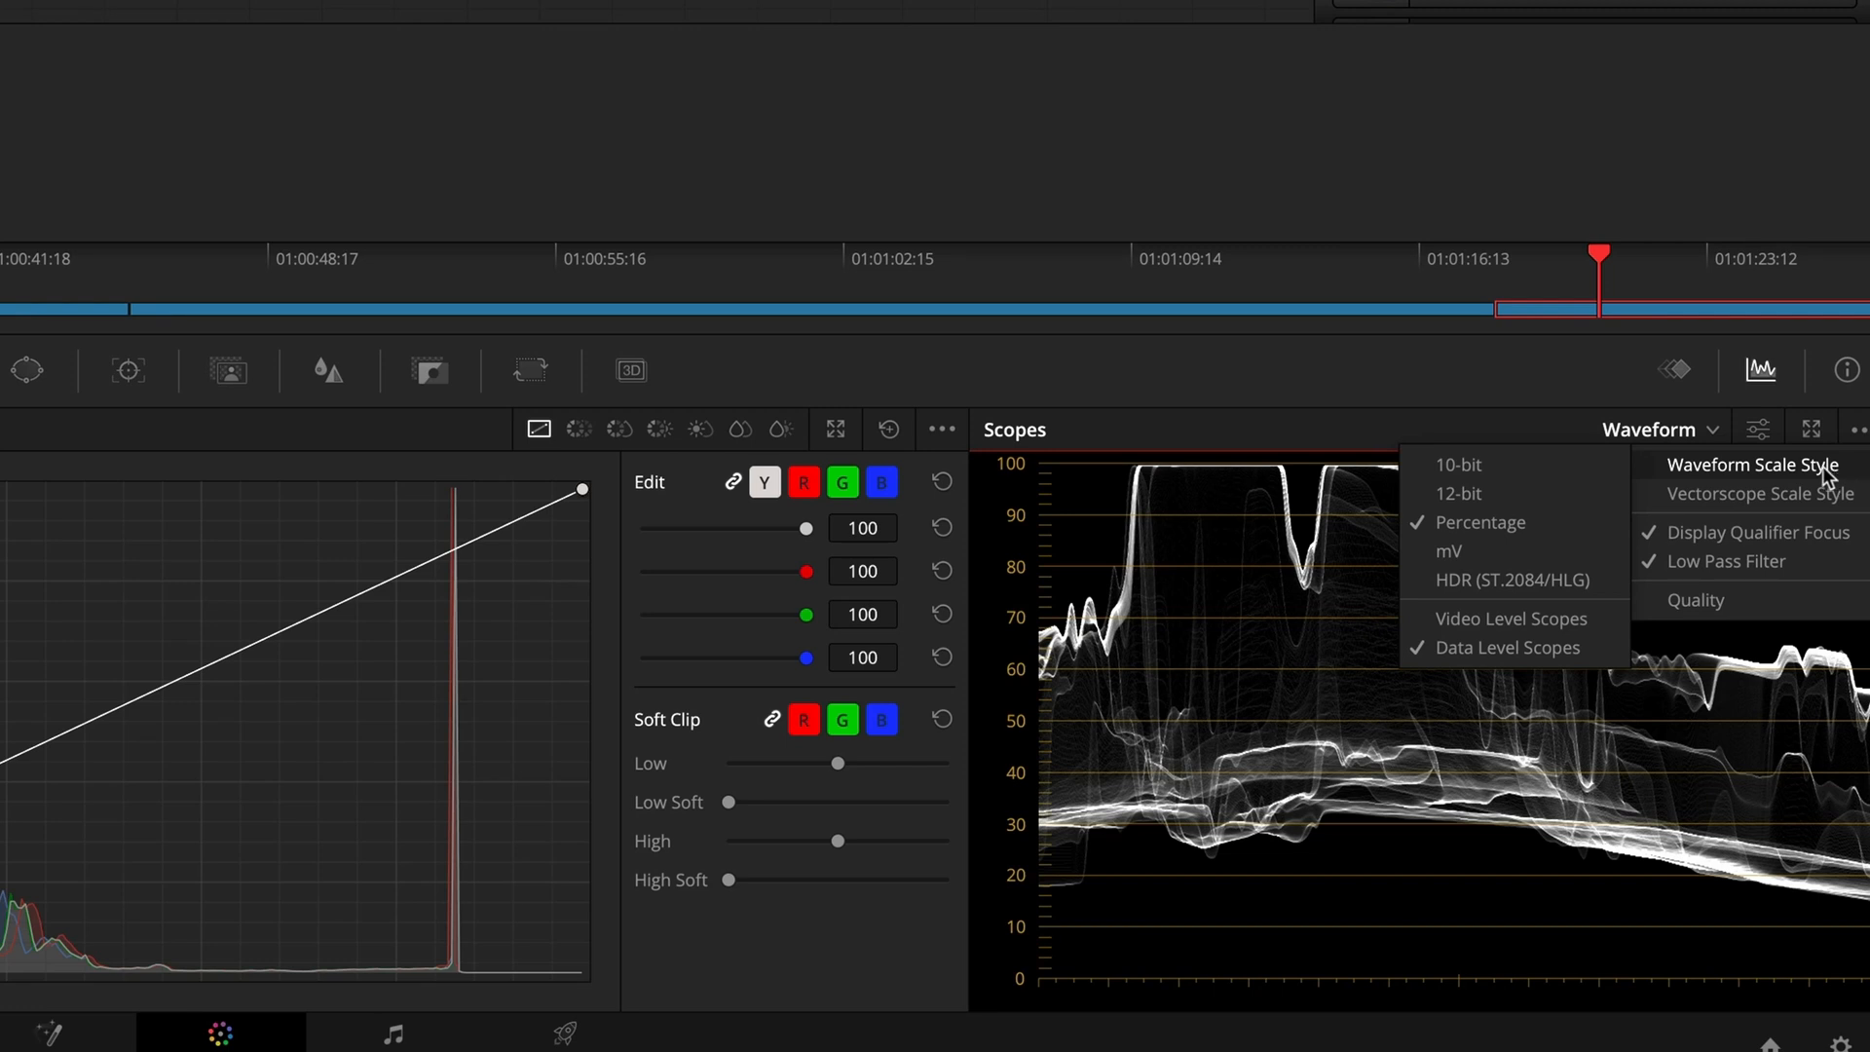
{"action": "left_click", "coordinate": [1482, 371]}
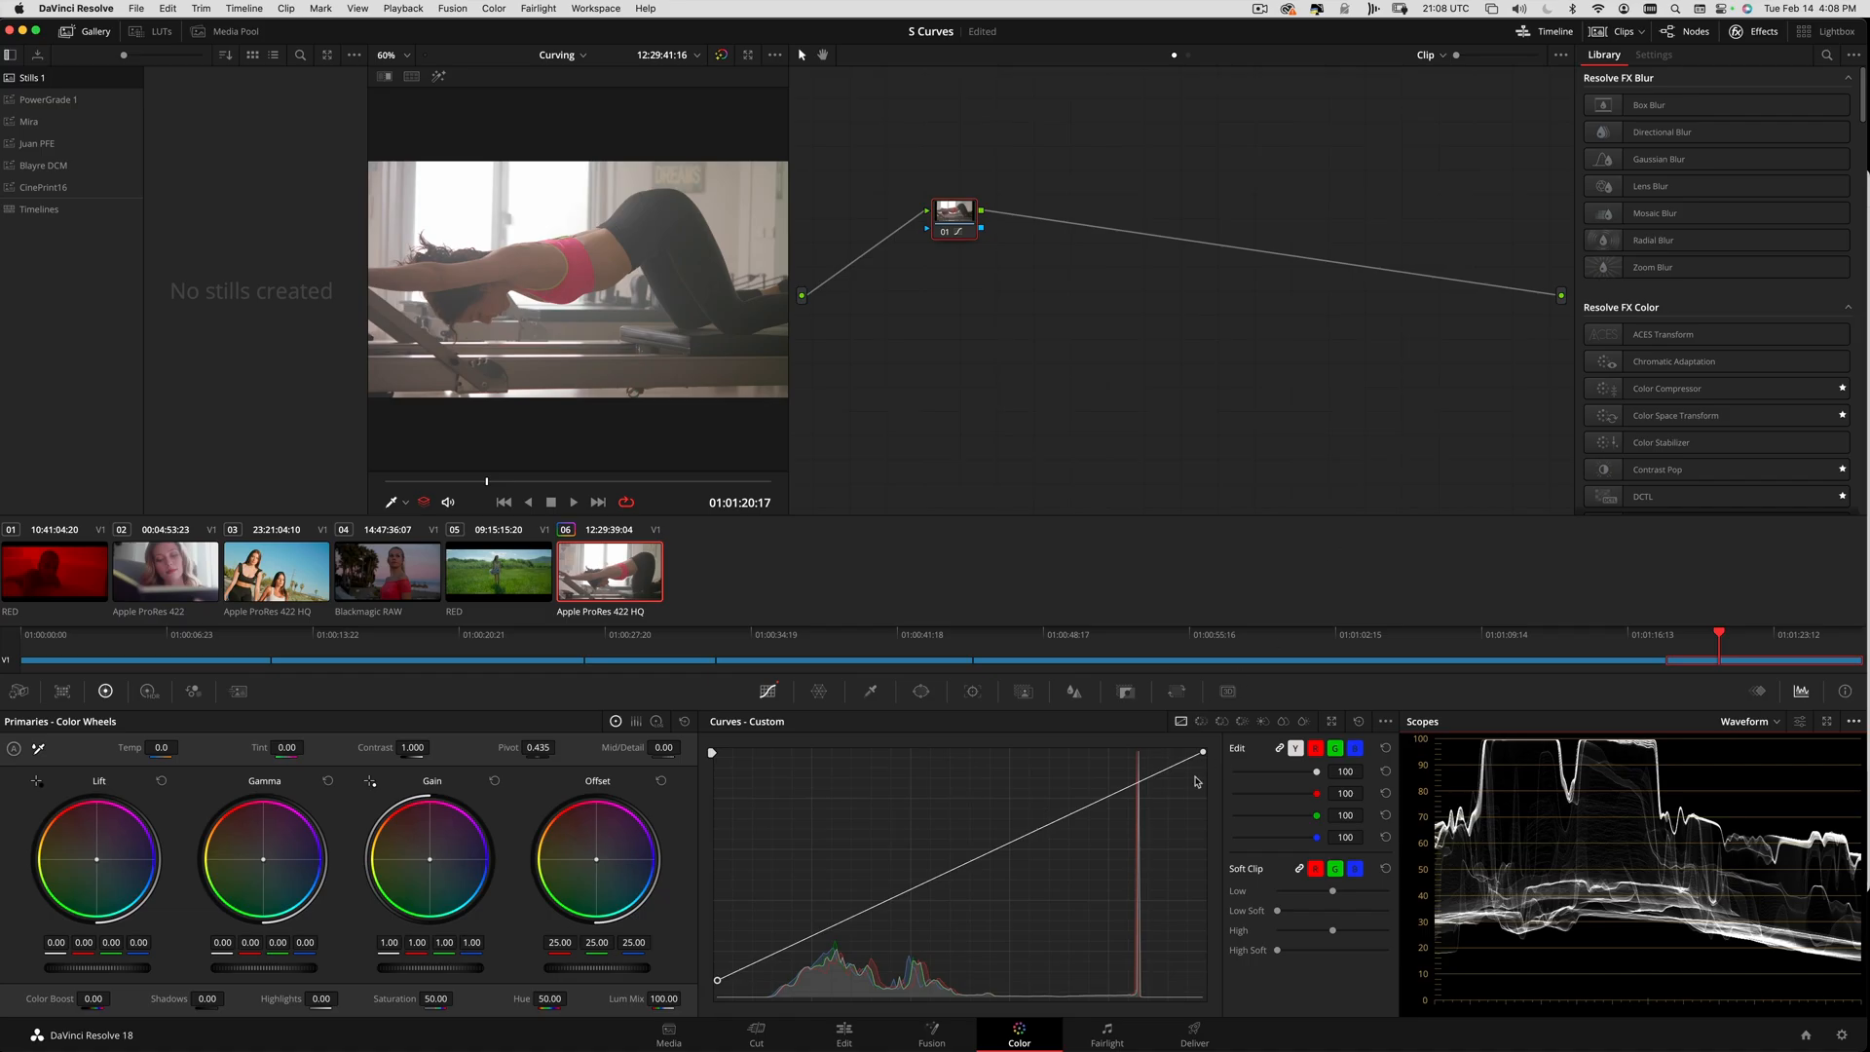
- Lower the white point of the custom curve until the brightest waveform areas peak at about 90 percent
{"action": "left_click_drag", "start_coordinate": [1205, 757], "coordinate": [1211, 812]}
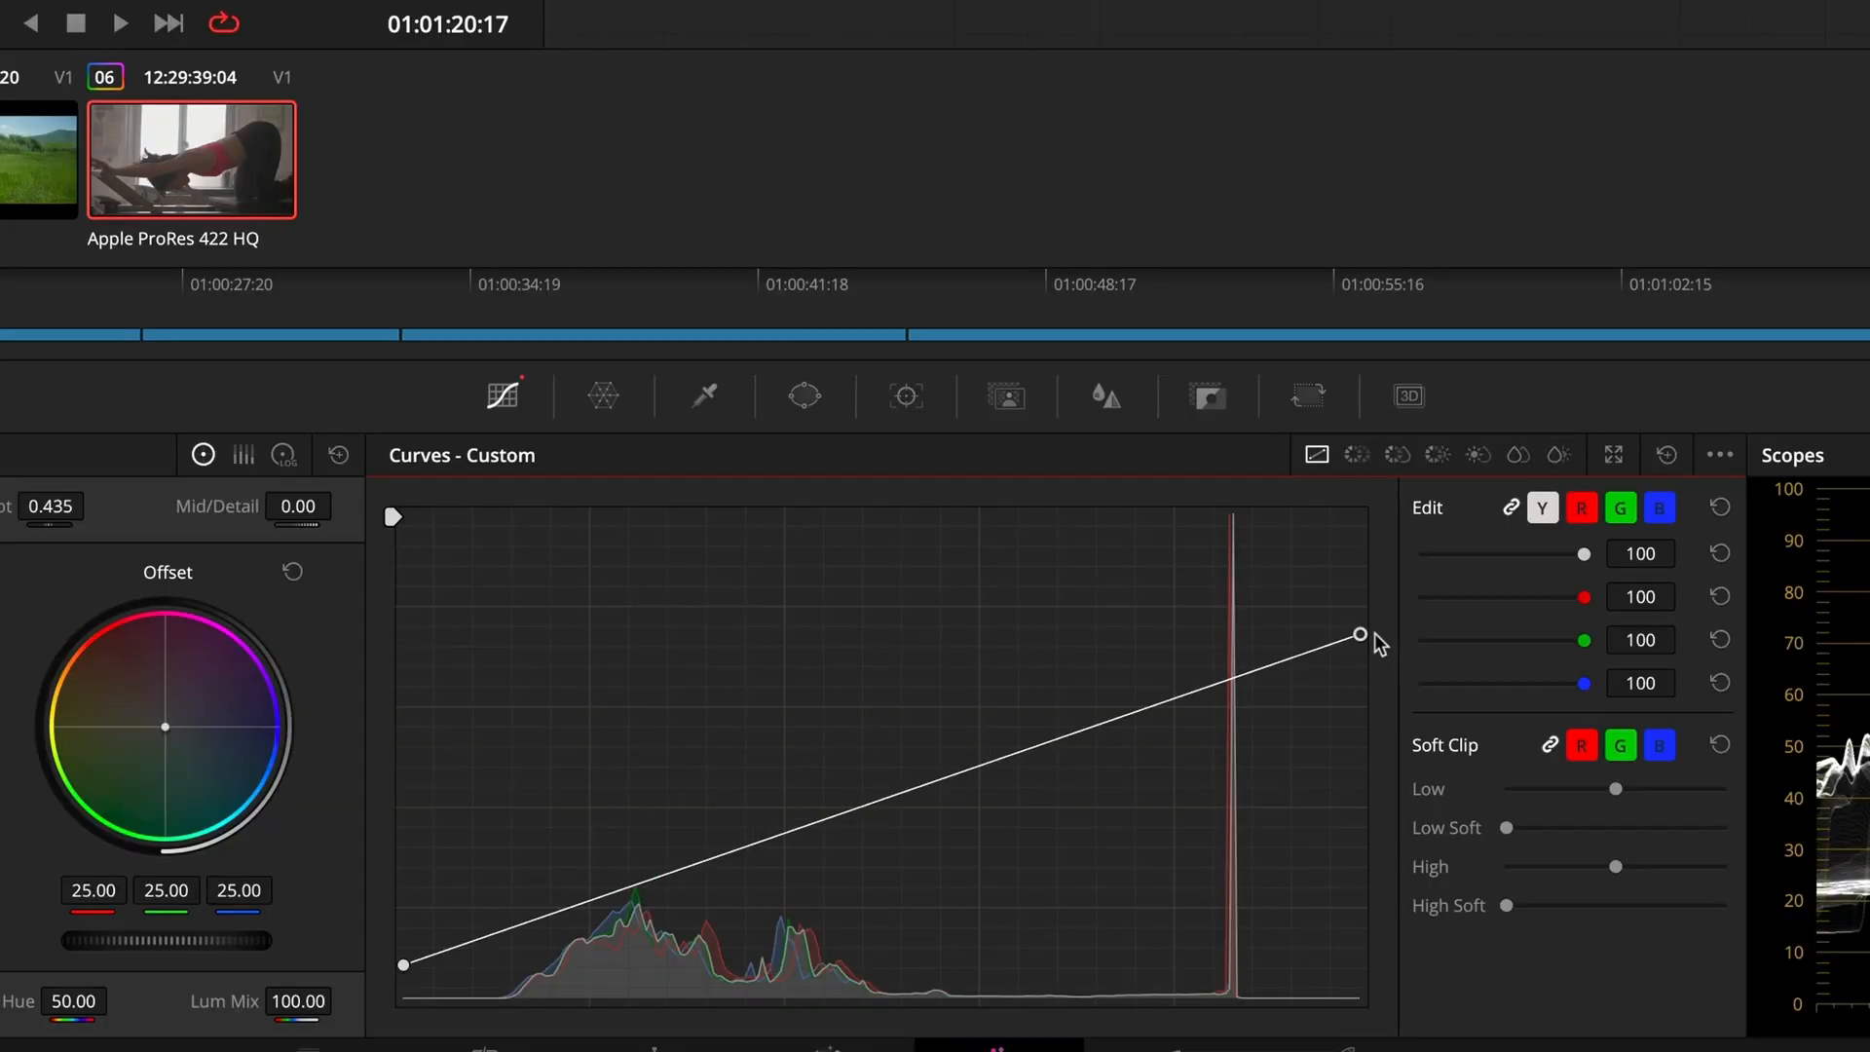
{"action": "left_click_drag", "start_coordinate": [1375, 633], "coordinate": [1371, 660]}
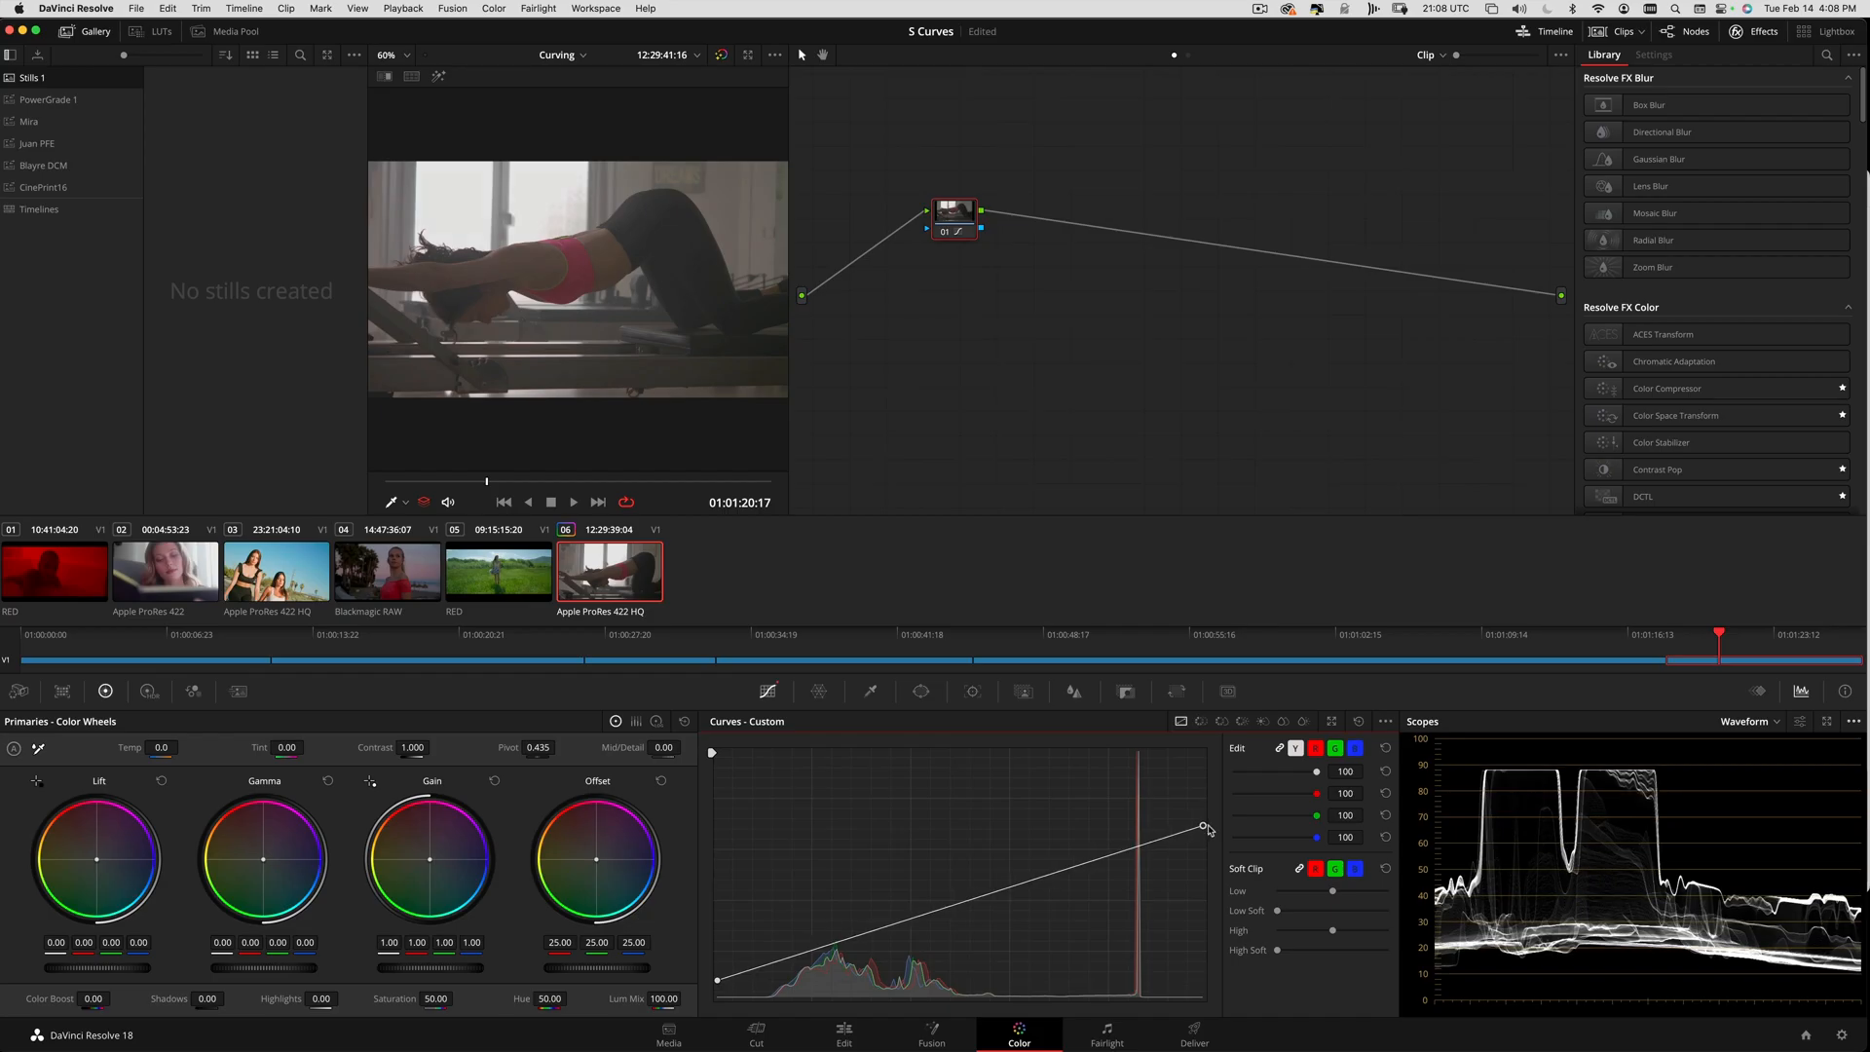
{"action": "left_click_drag", "start_coordinate": [1209, 830], "coordinate": [1204, 820]}
- Turn on Editable Splines for the curve and pull the white point's handle to bend the highlights into a soft shoulder
{"action": "left_click", "coordinate": [1385, 723]}
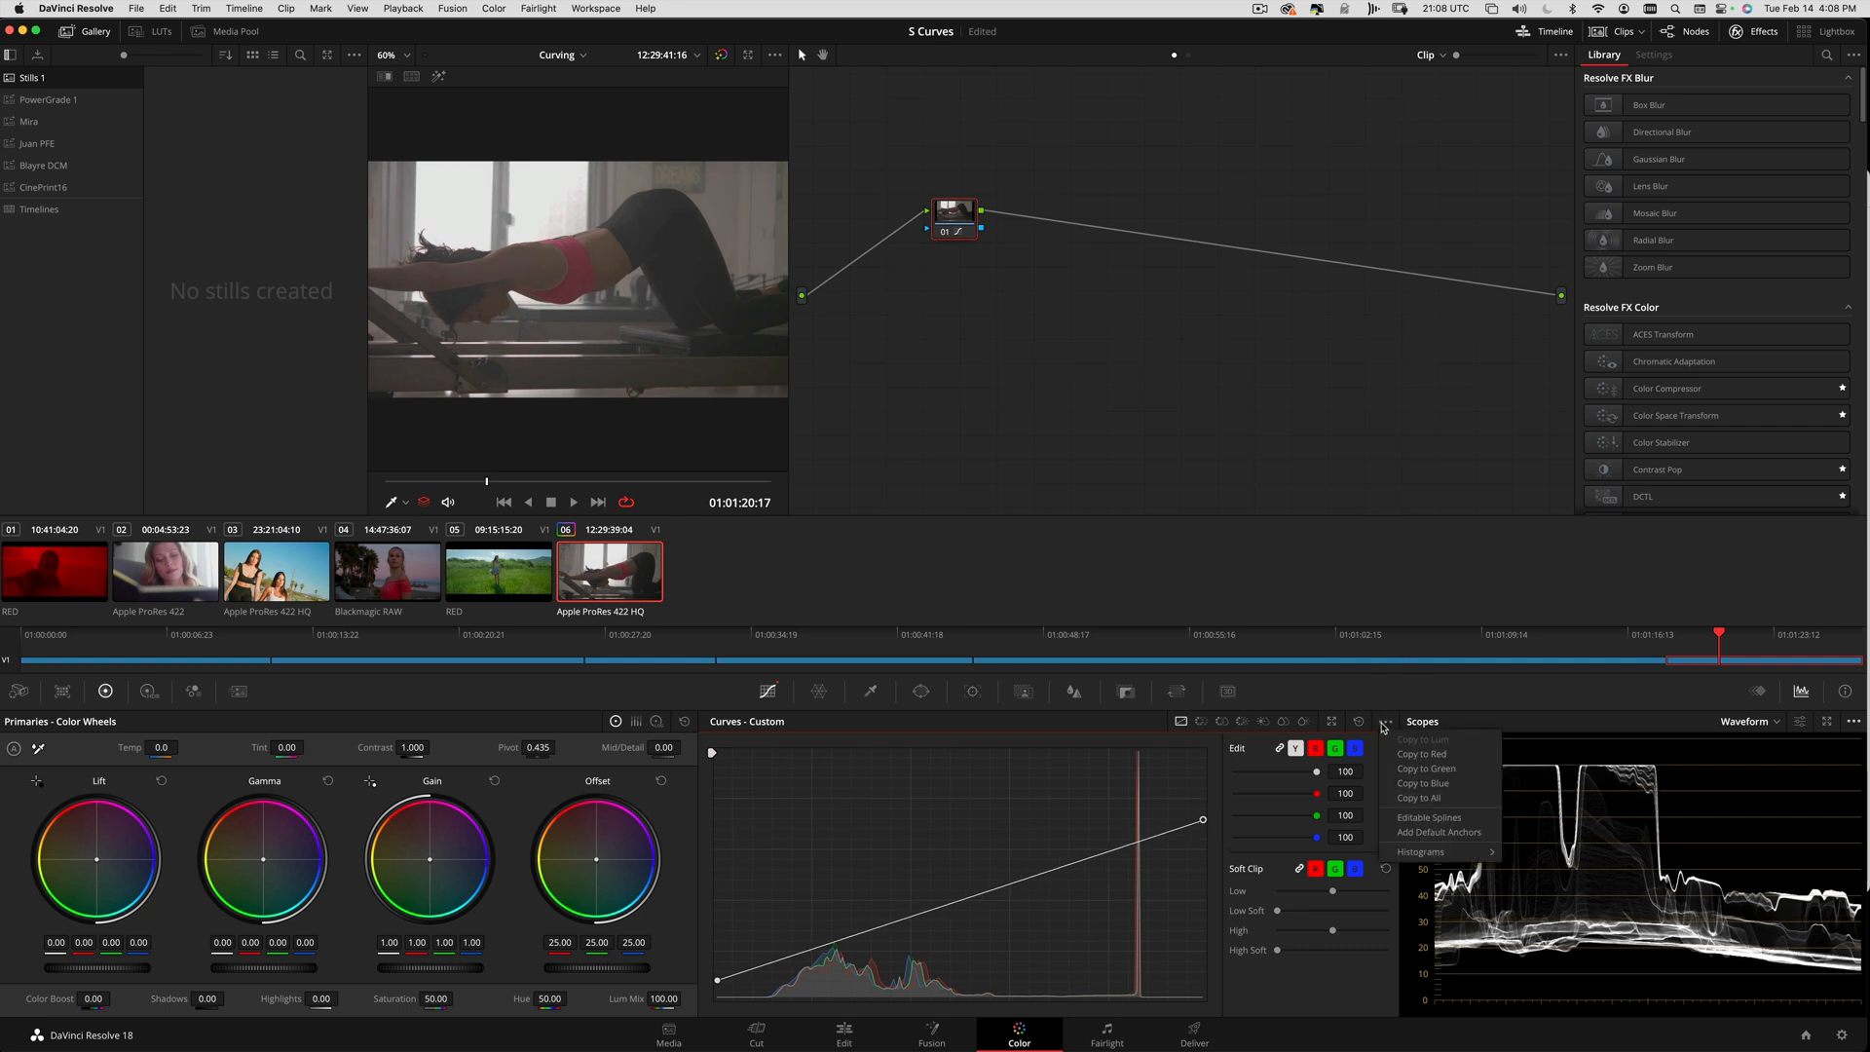
{"action": "left_click", "coordinate": [1444, 816]}
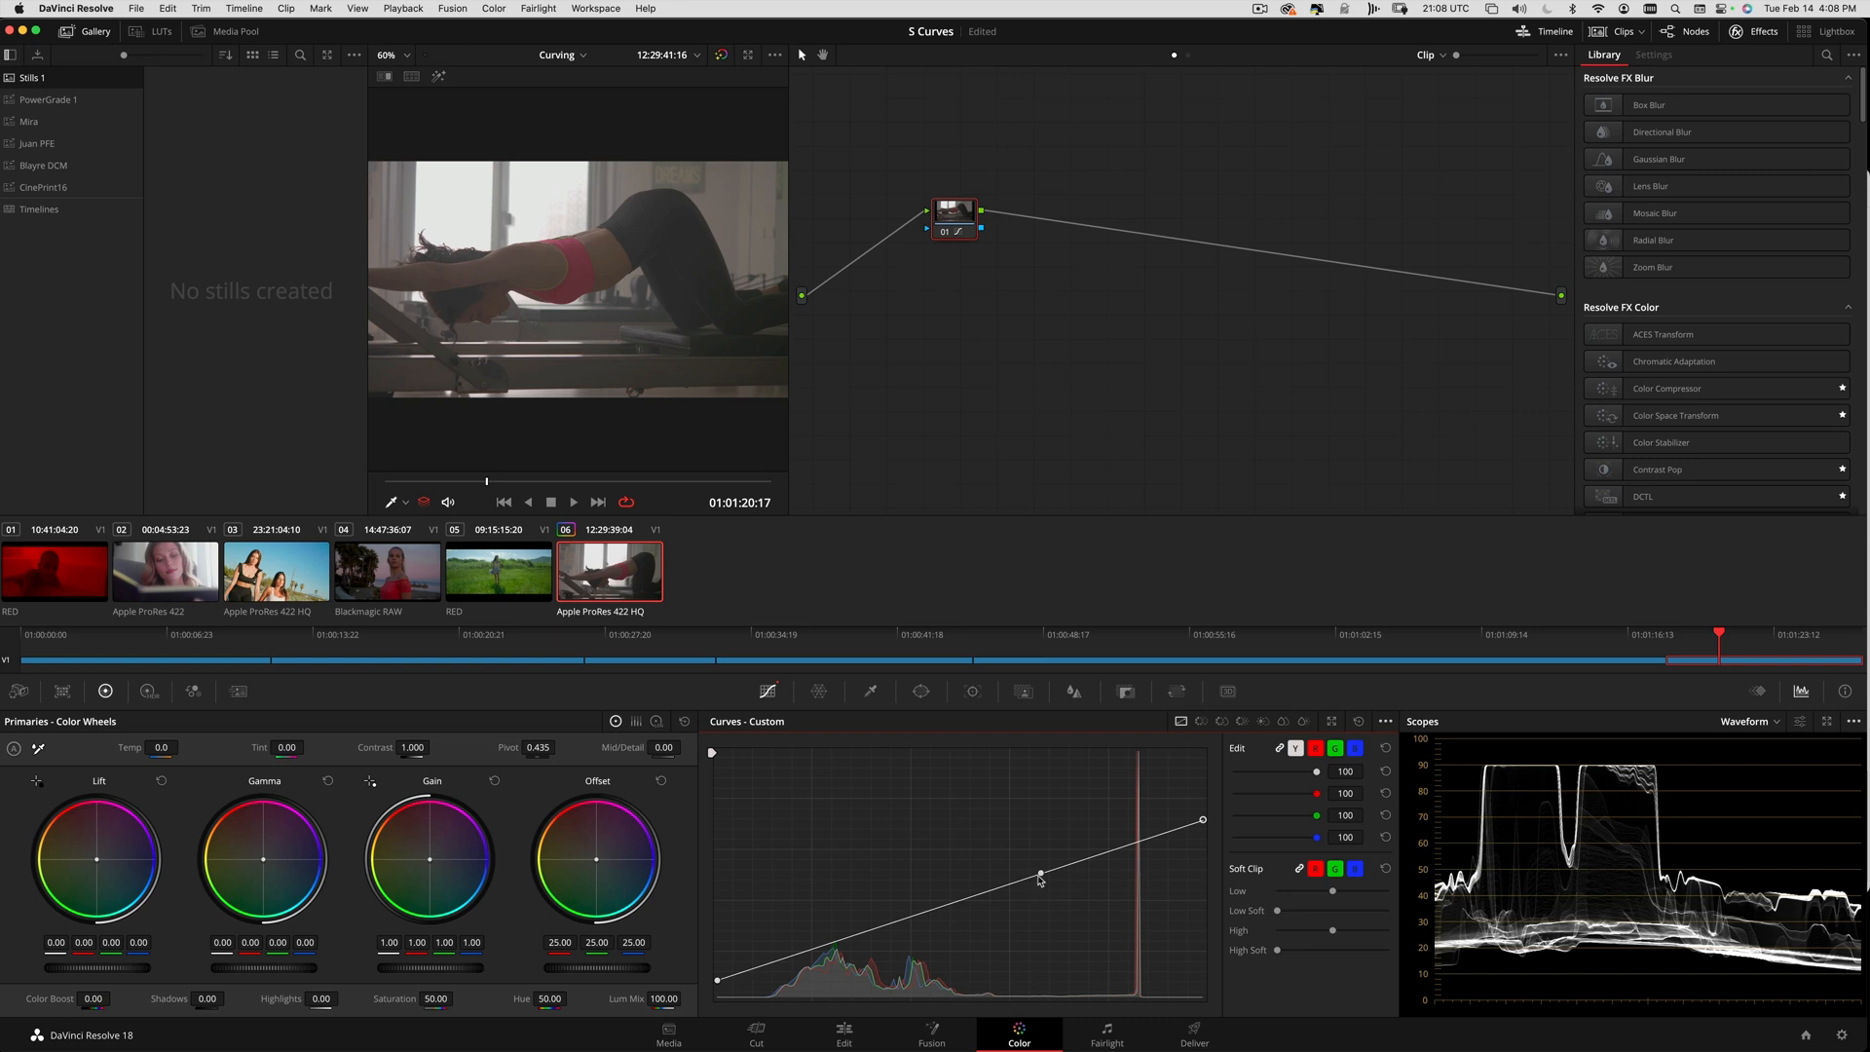
{"action": "left_click_drag", "start_coordinate": [1042, 875], "coordinate": [892, 834]}
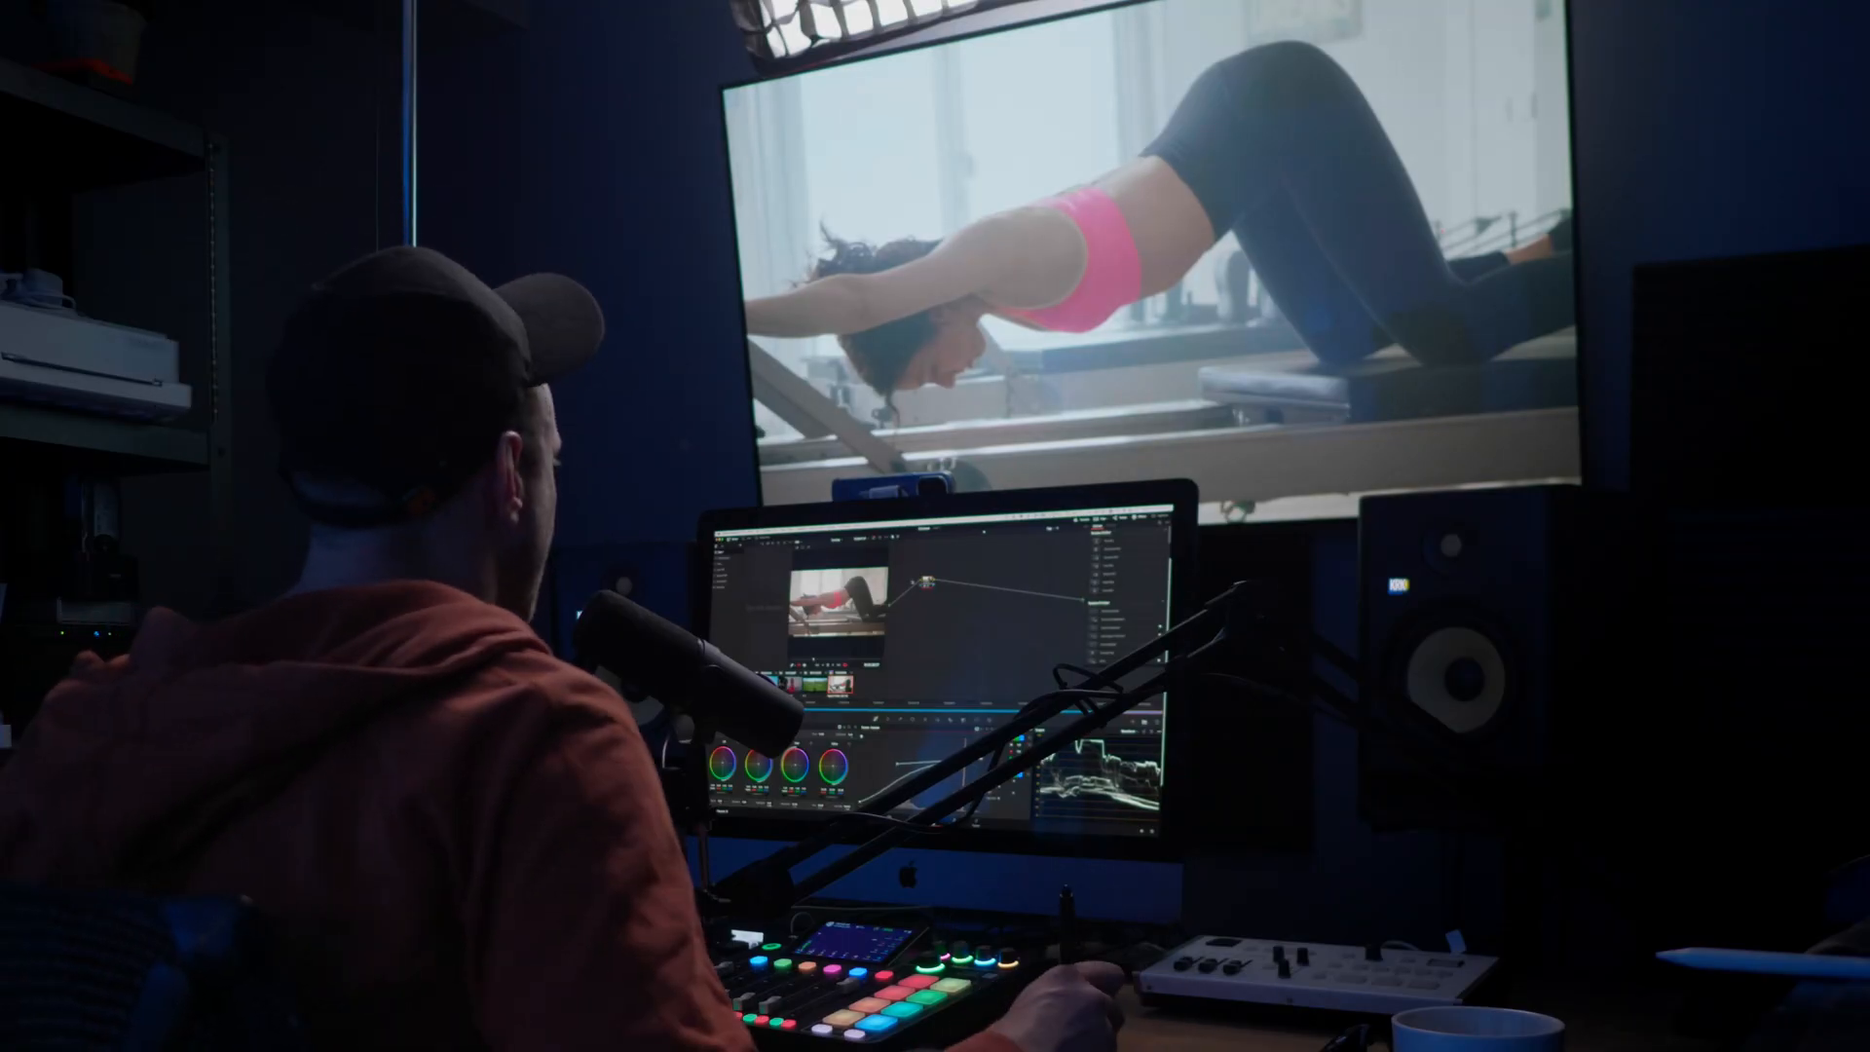
{"action": "left_click_drag", "start_coordinate": [1046, 217], "coordinate": [1184, 223]}
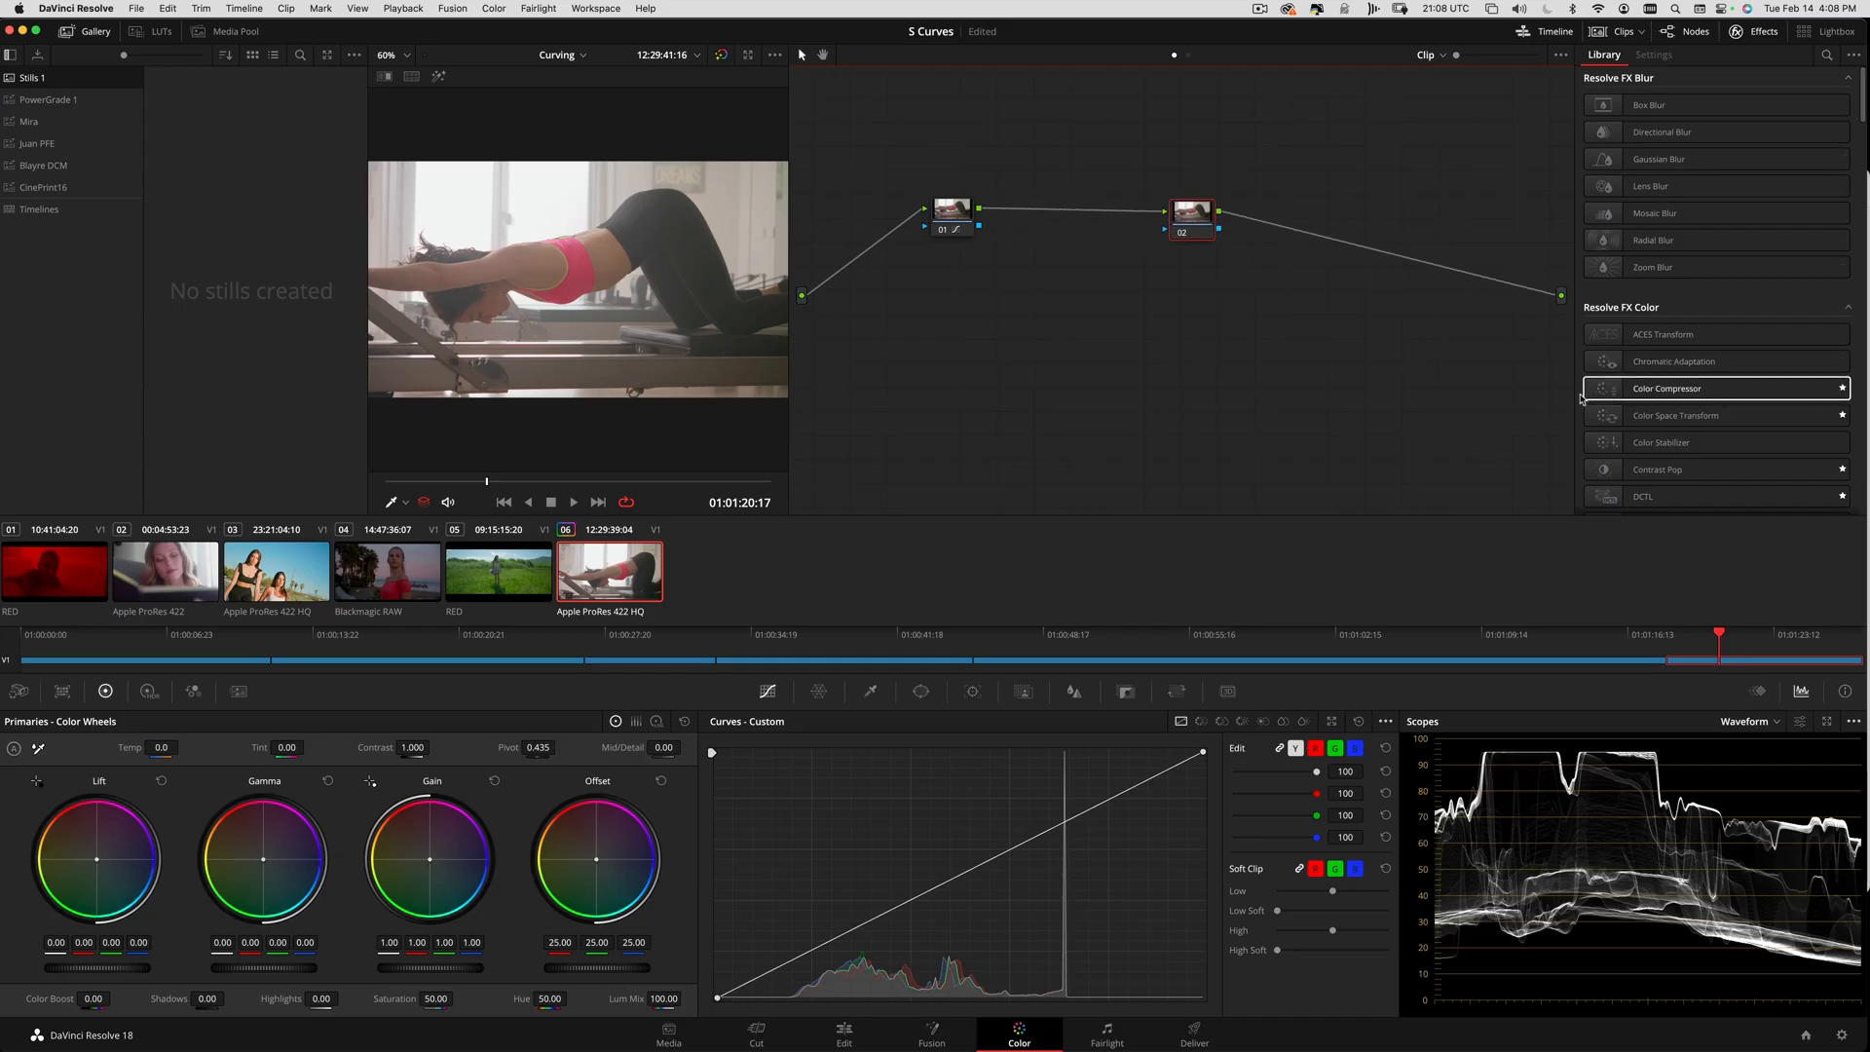
{"action": "scroll", "coordinate": [972, 243], "scroll_direction": "up", "scroll_amount": 1}
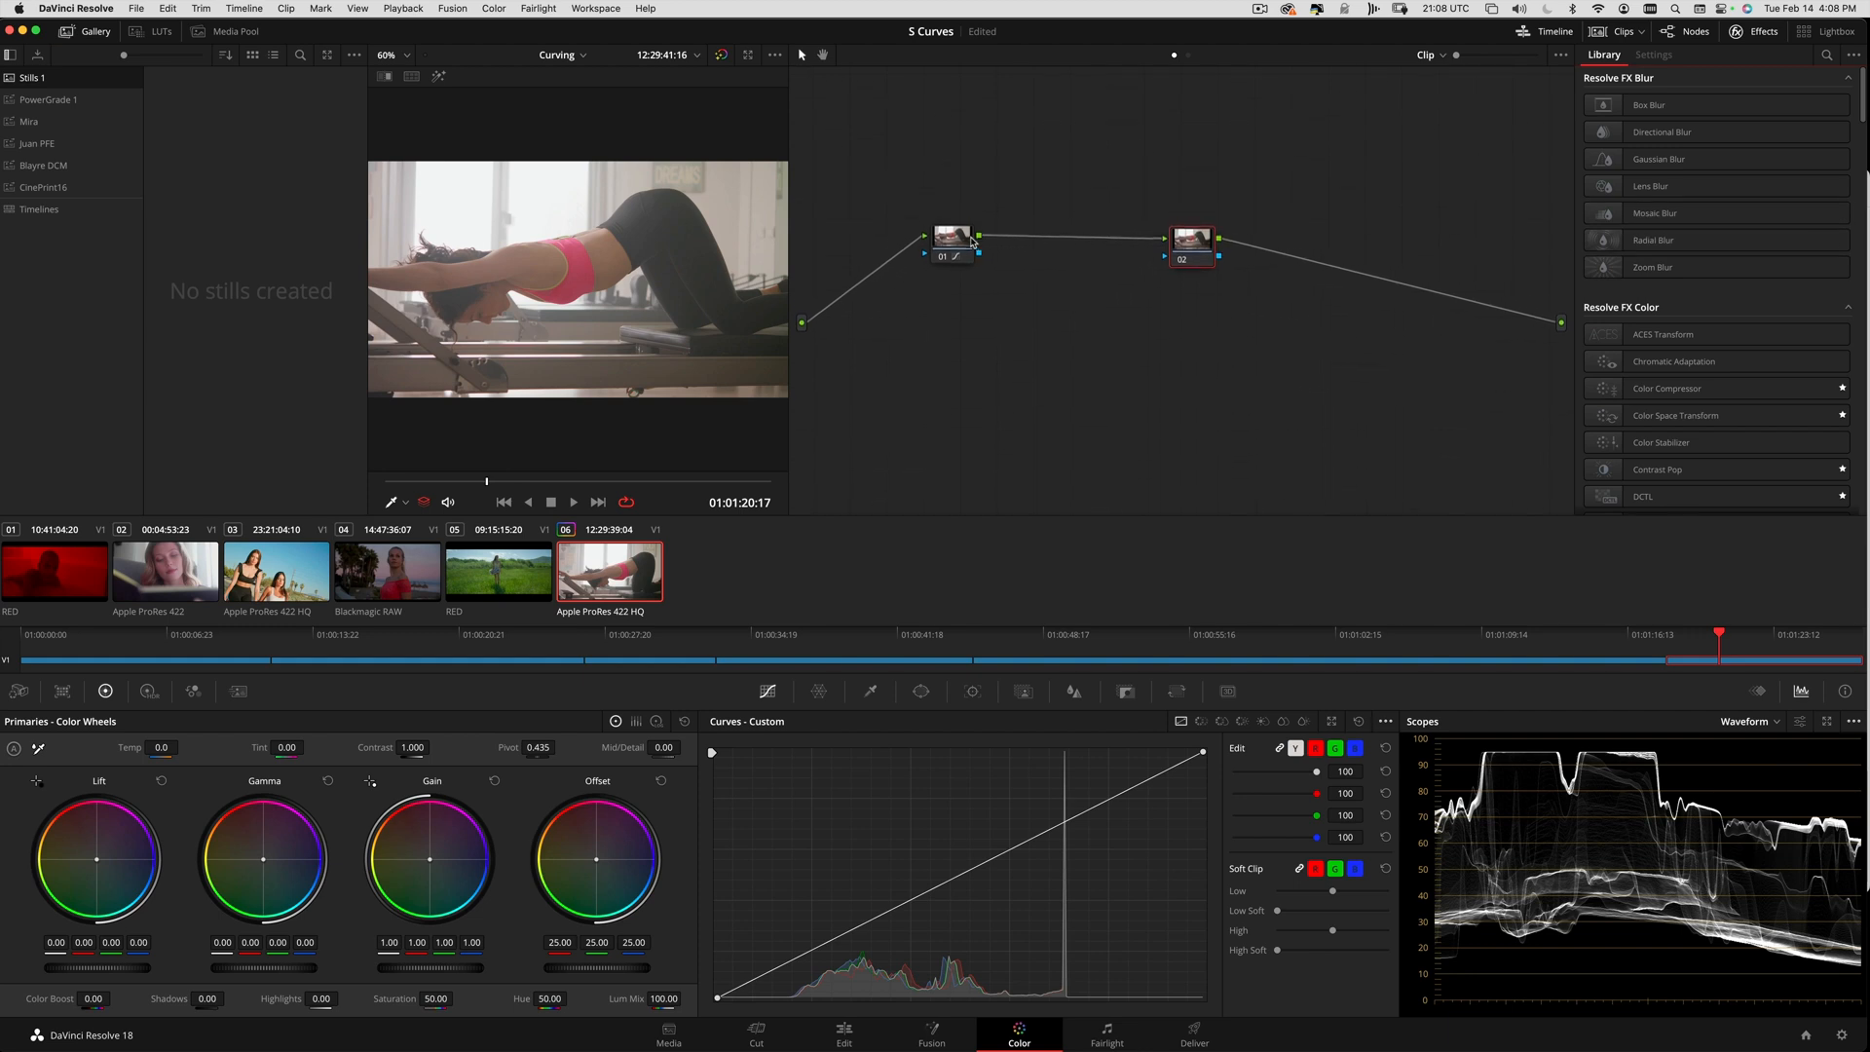
{"action": "left_click", "coordinate": [968, 243]}
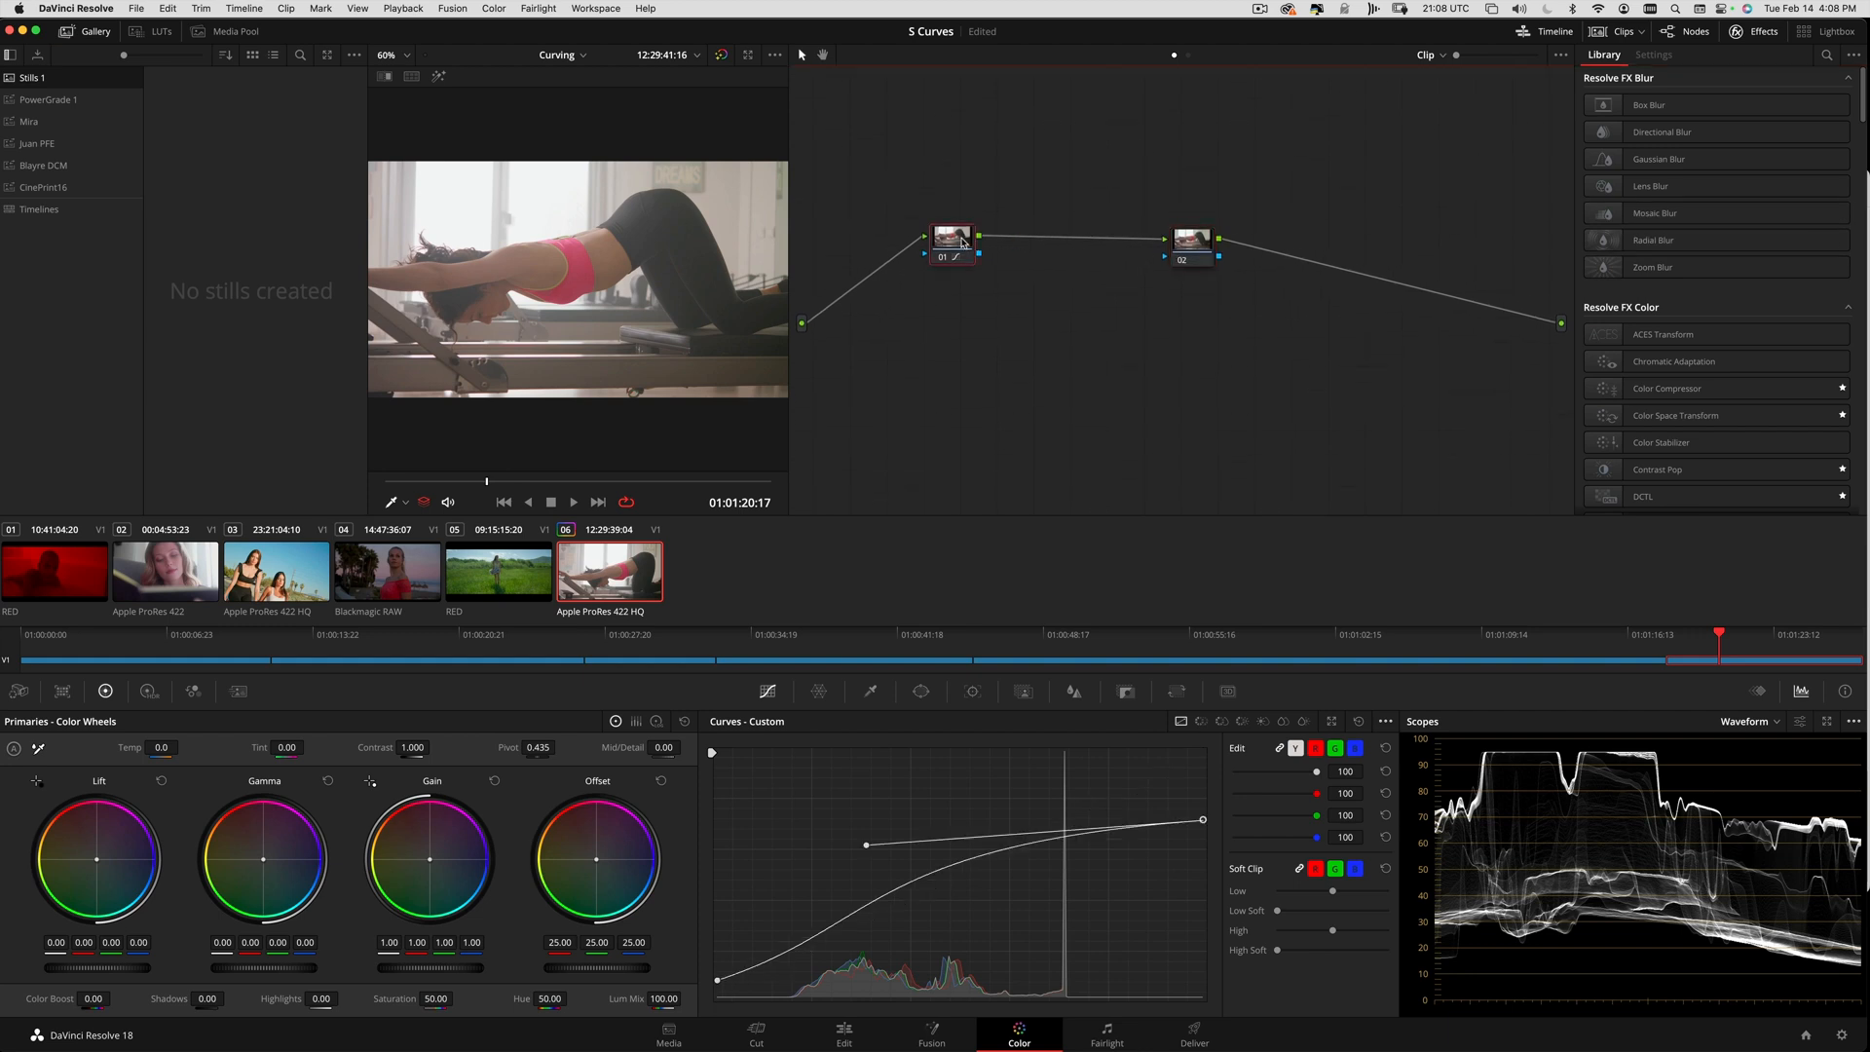
{"action": "left_click", "coordinate": [1191, 251]}
{"action": "key", "text": "Delete"}
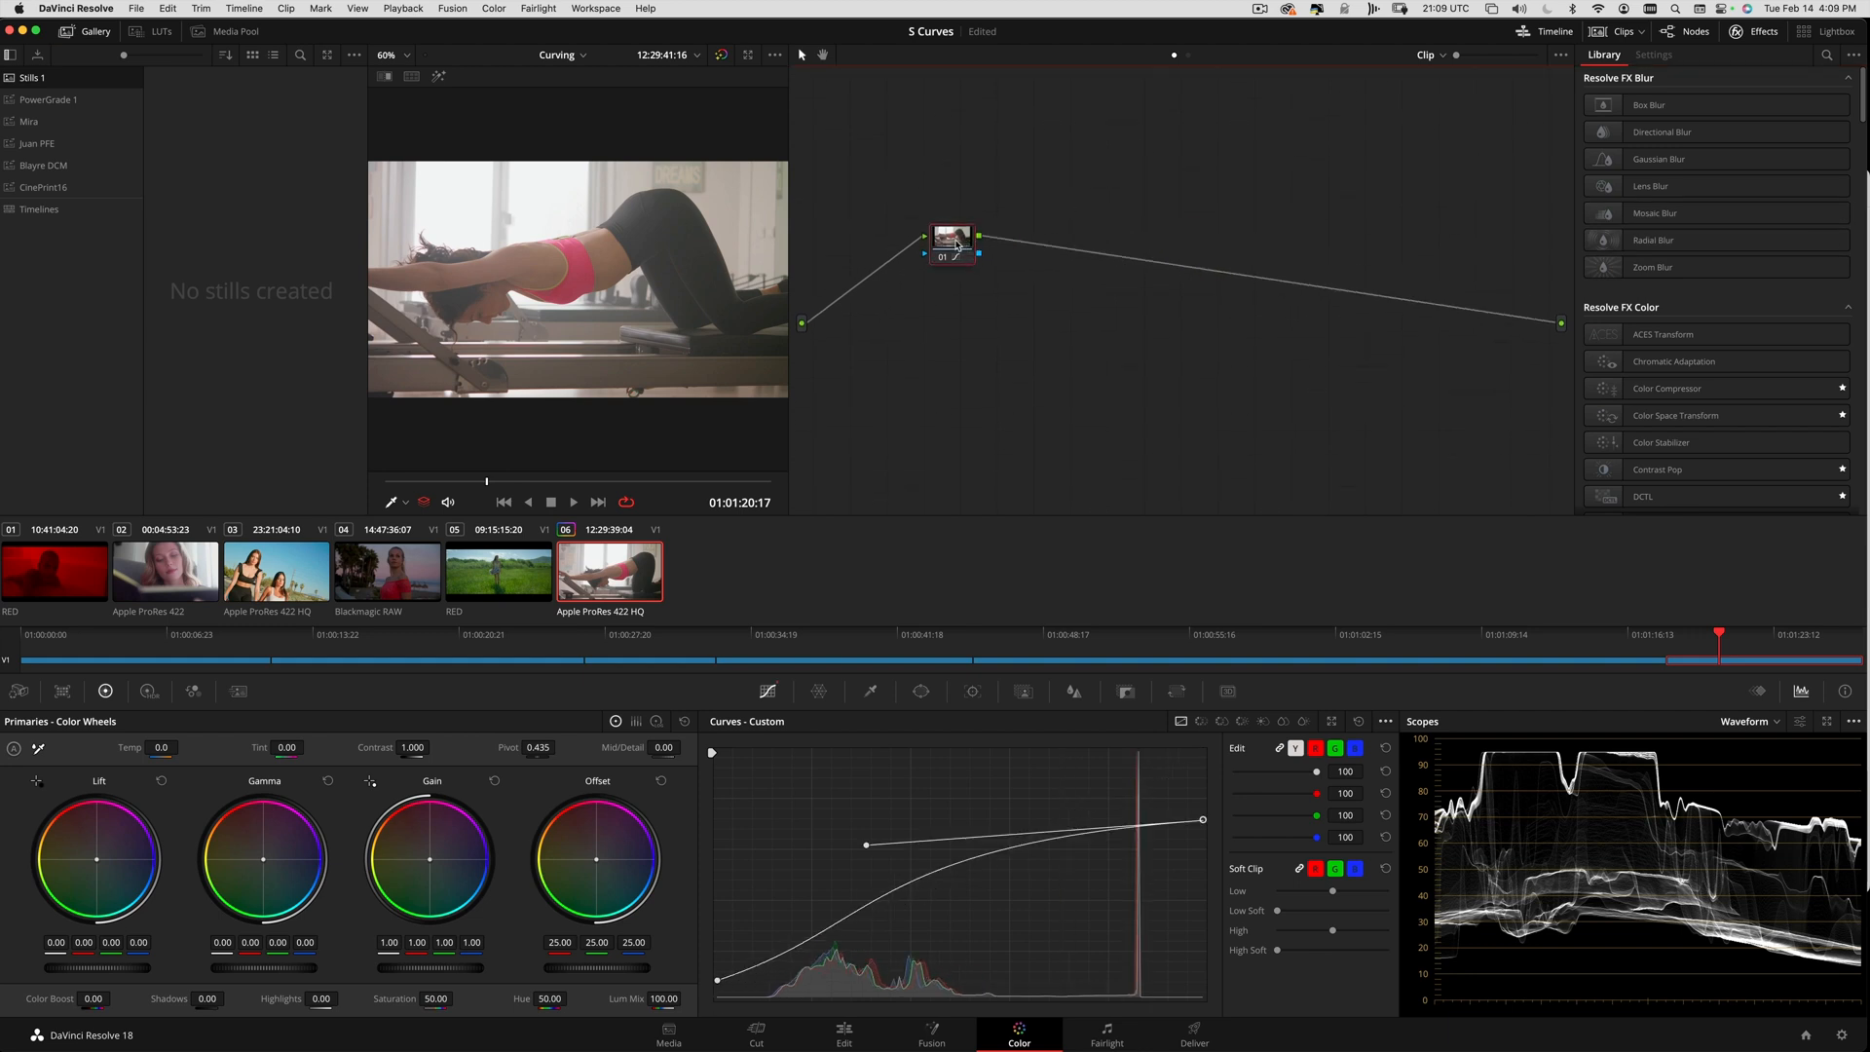
- Add a serial node after node 01, find the False Color effect with the search term false, and apply it to node 02
{"action": "key", "text": "alt+s"}
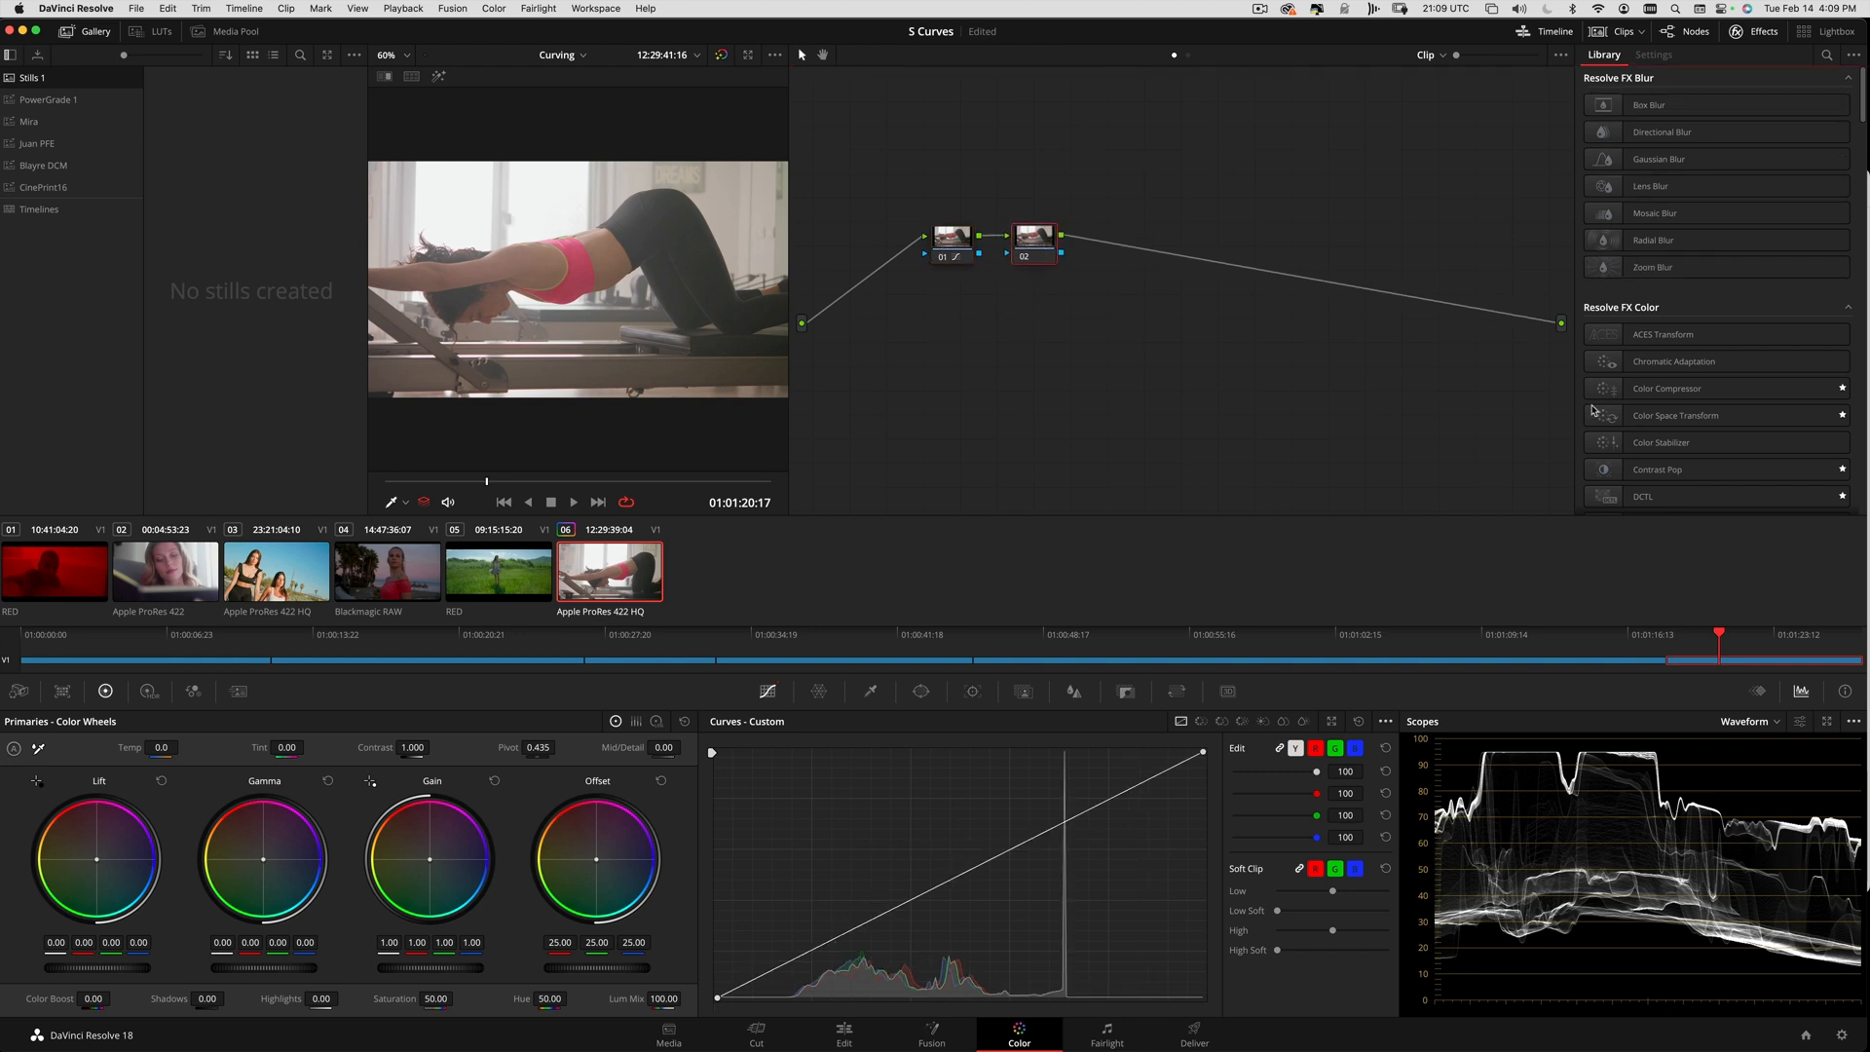
{"action": "left_click", "coordinate": [1825, 55]}
{"action": "type", "text": "false"}
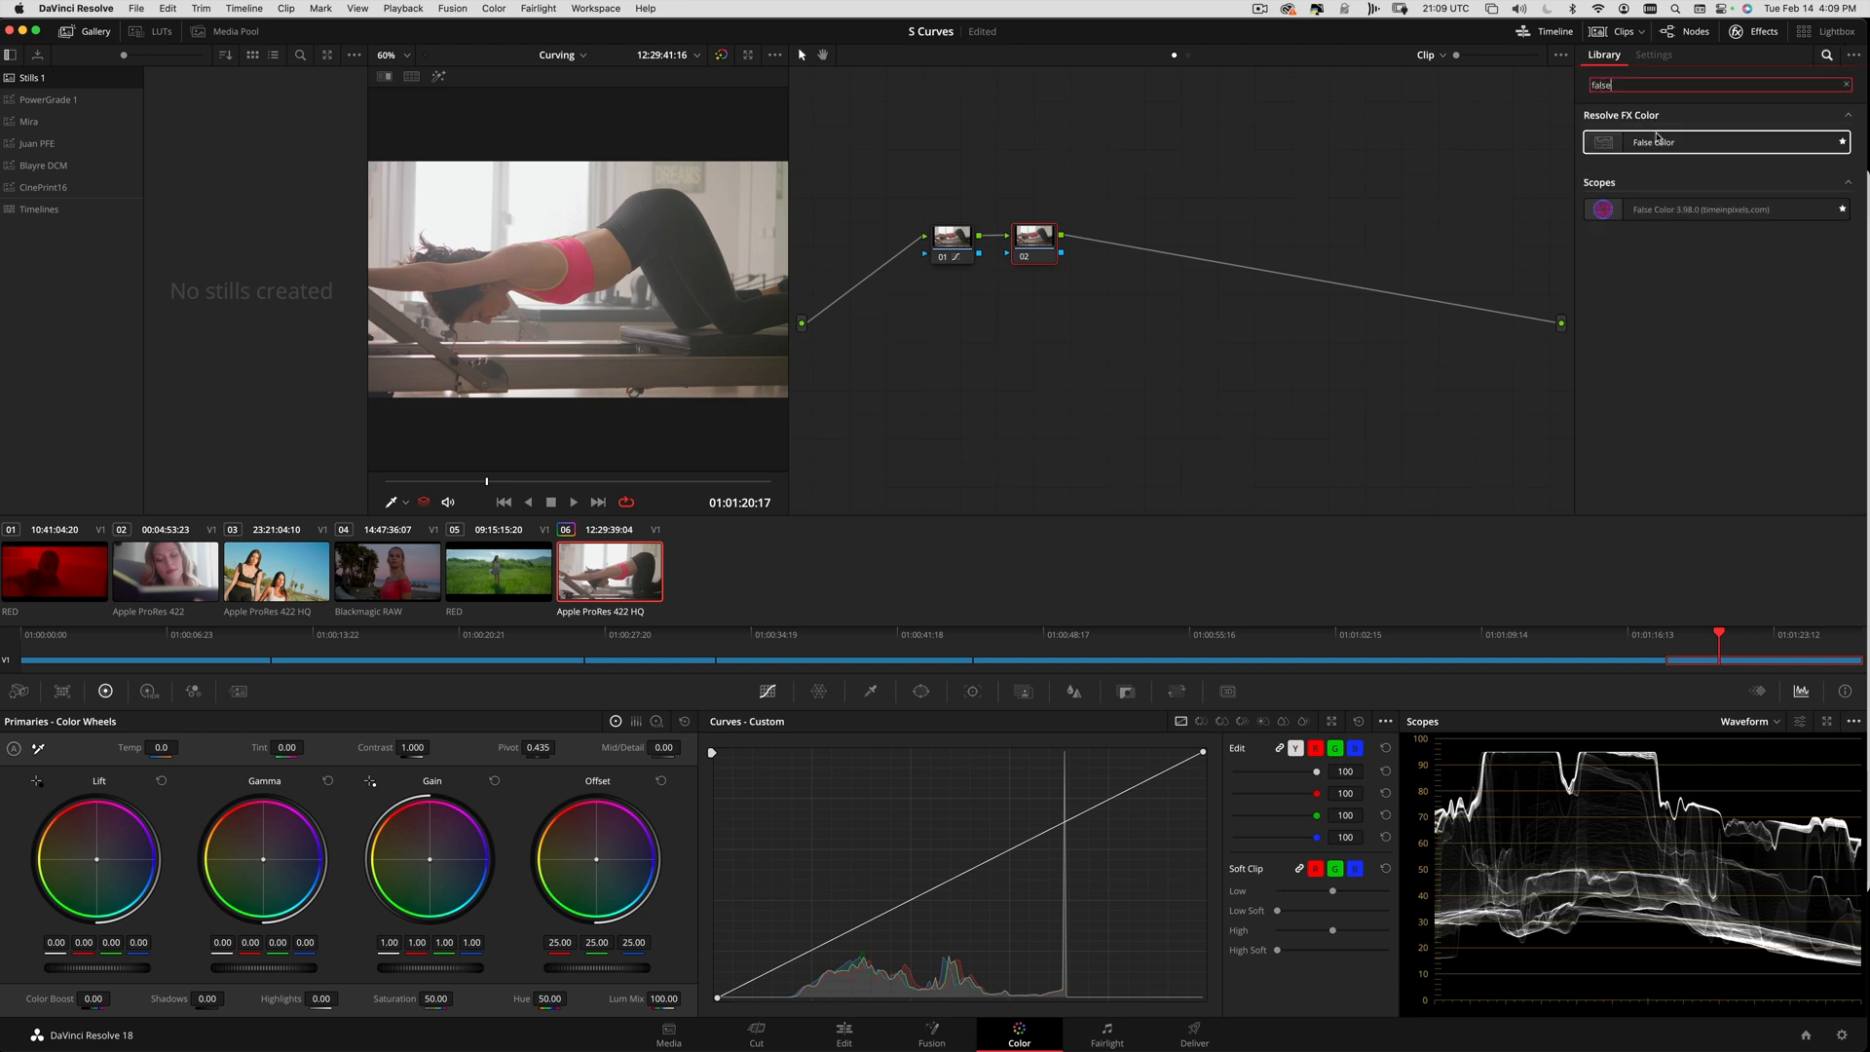
{"action": "left_click_drag", "start_coordinate": [1656, 137], "coordinate": [1034, 240]}
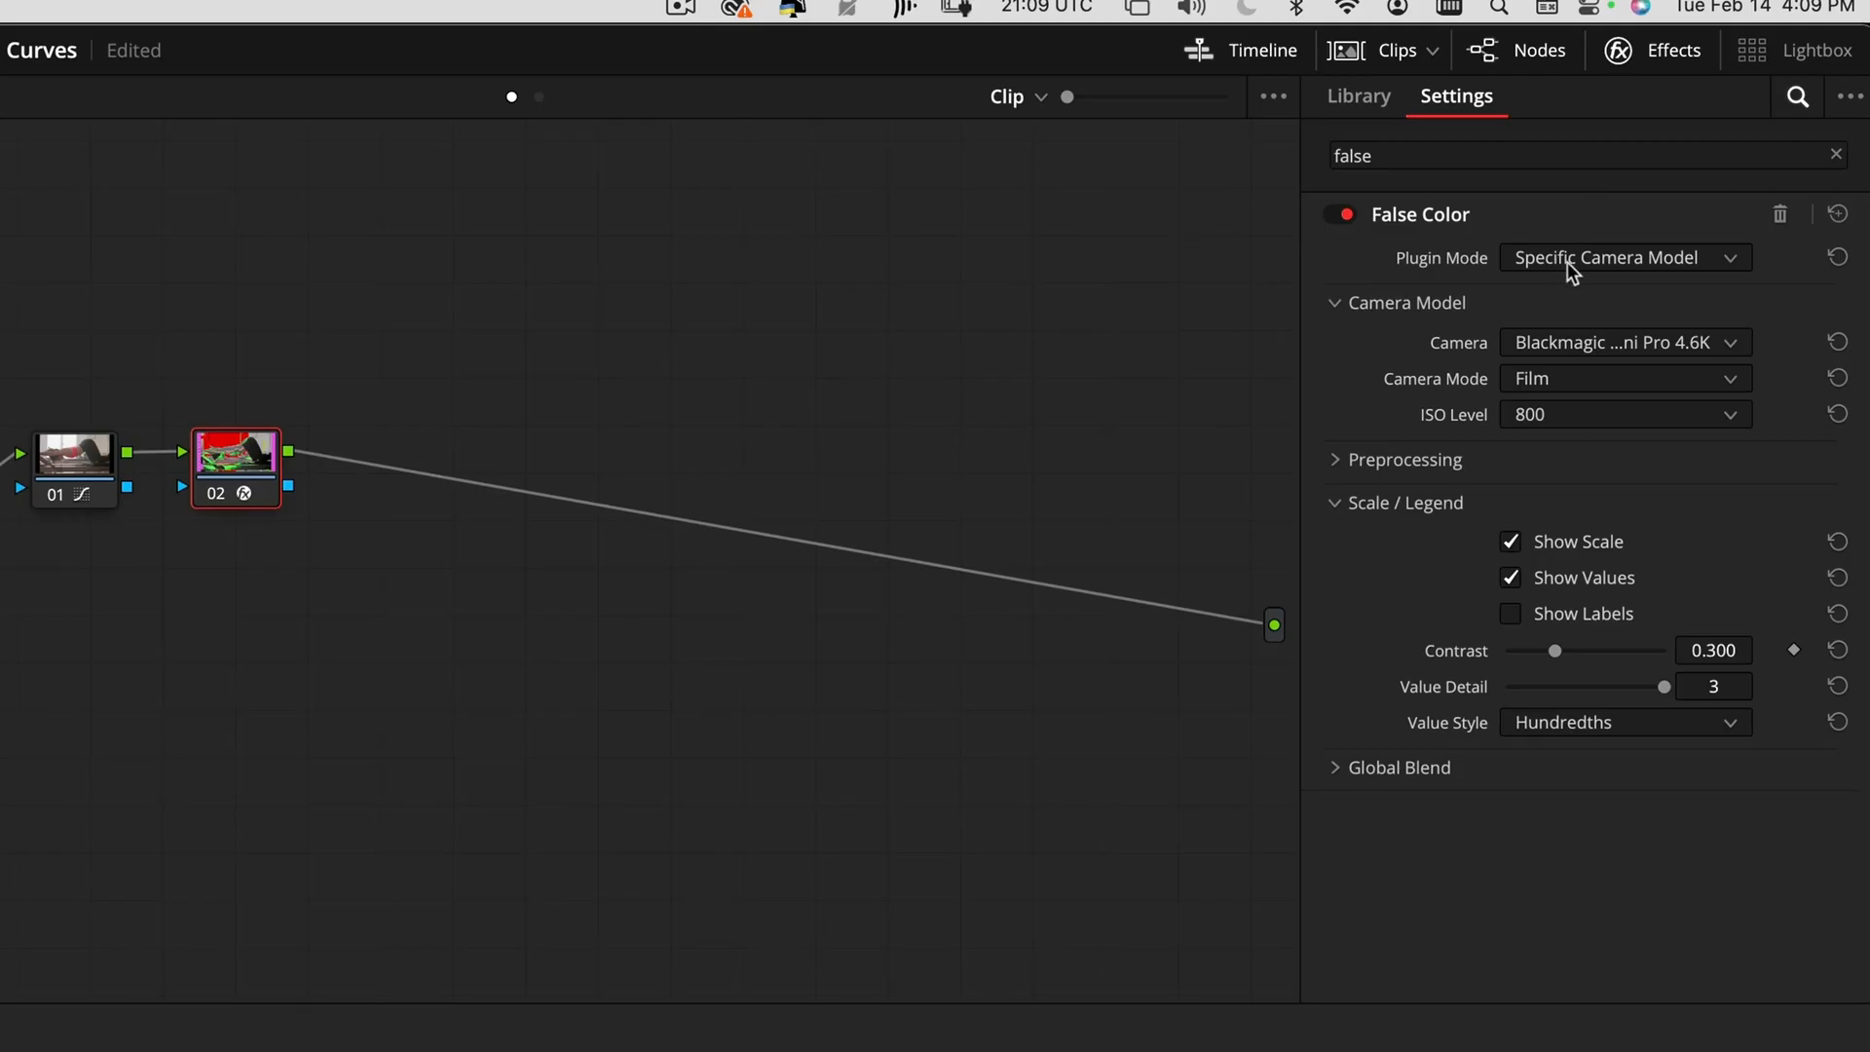
- Set the False Color plugin mode to Creative and choose its creative style
{"action": "left_click", "coordinate": [1570, 261]}
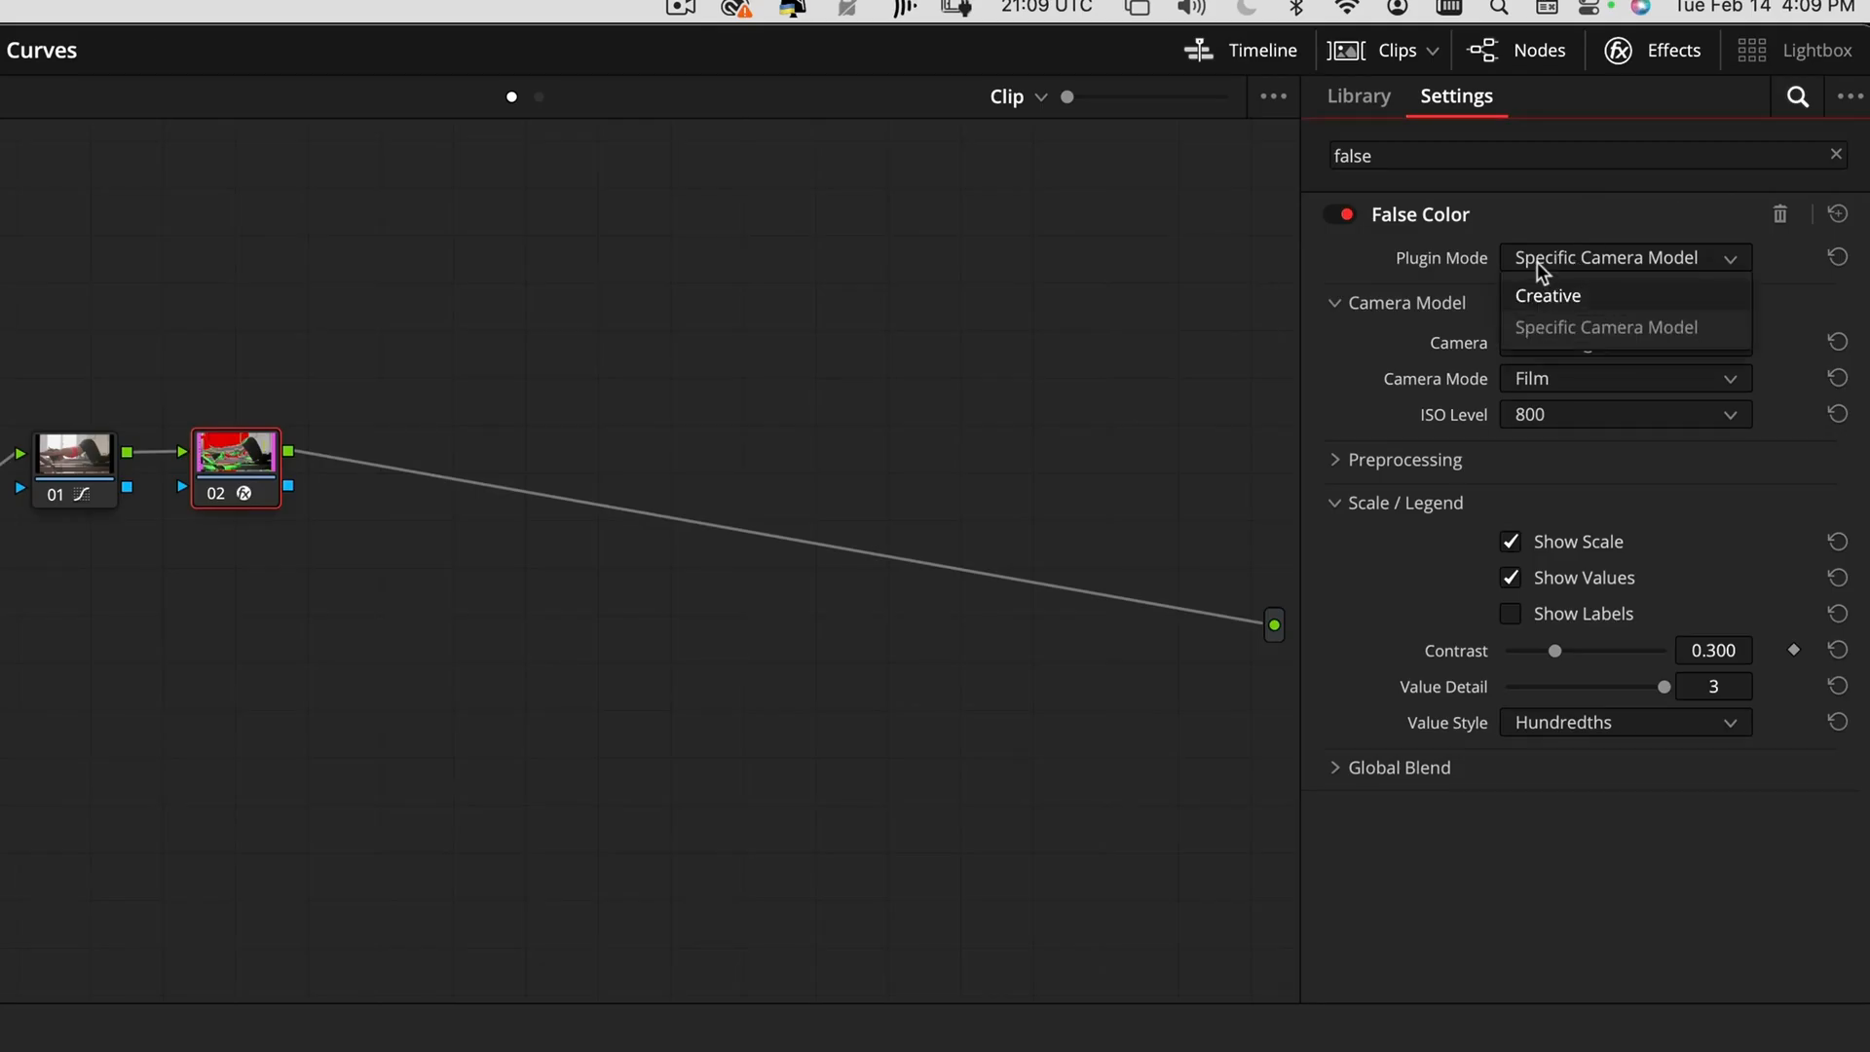
{"action": "left_click", "coordinate": [1557, 296]}
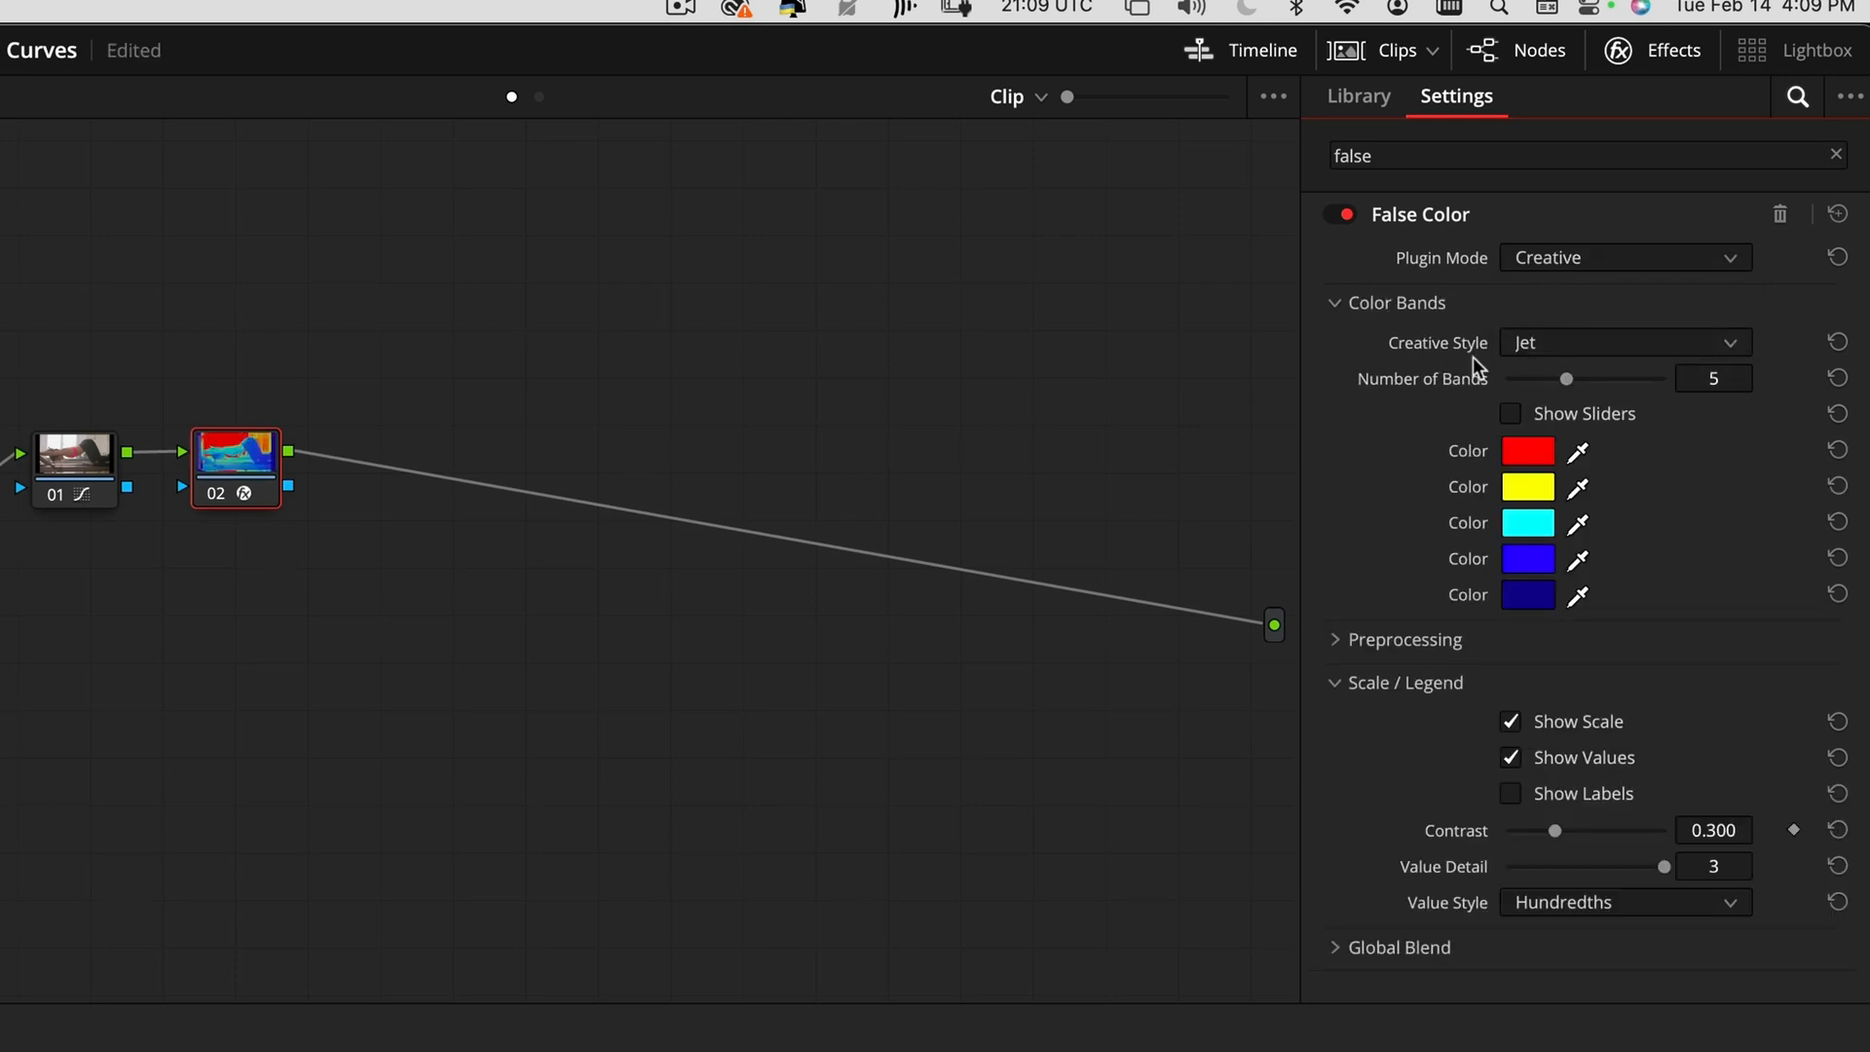
{"action": "left_click", "coordinate": [1571, 346]}
{"action": "left_click", "coordinate": [1572, 412]}
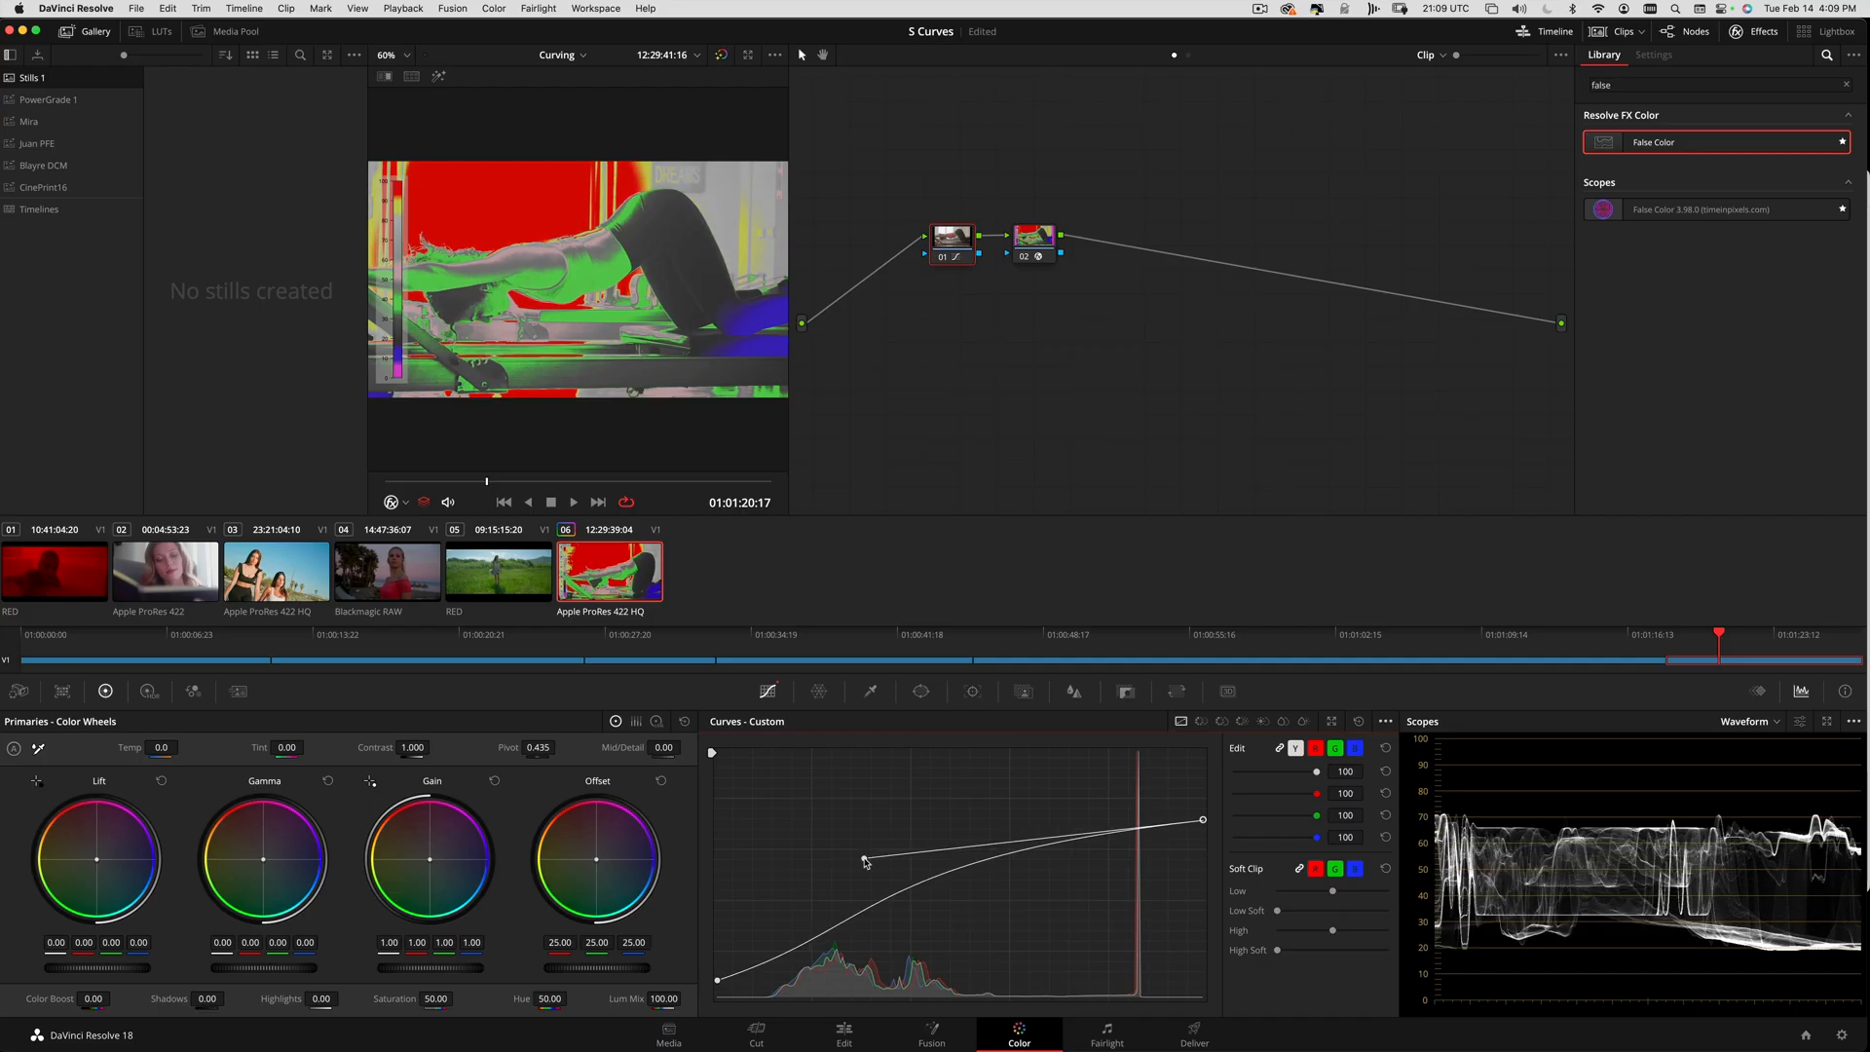
- Adjust the white and black point spline handles on node 01's custom curve to form a gentle S, using the false color image as guide
{"action": "left_click_drag", "start_coordinate": [857, 874], "coordinate": [912, 894]}
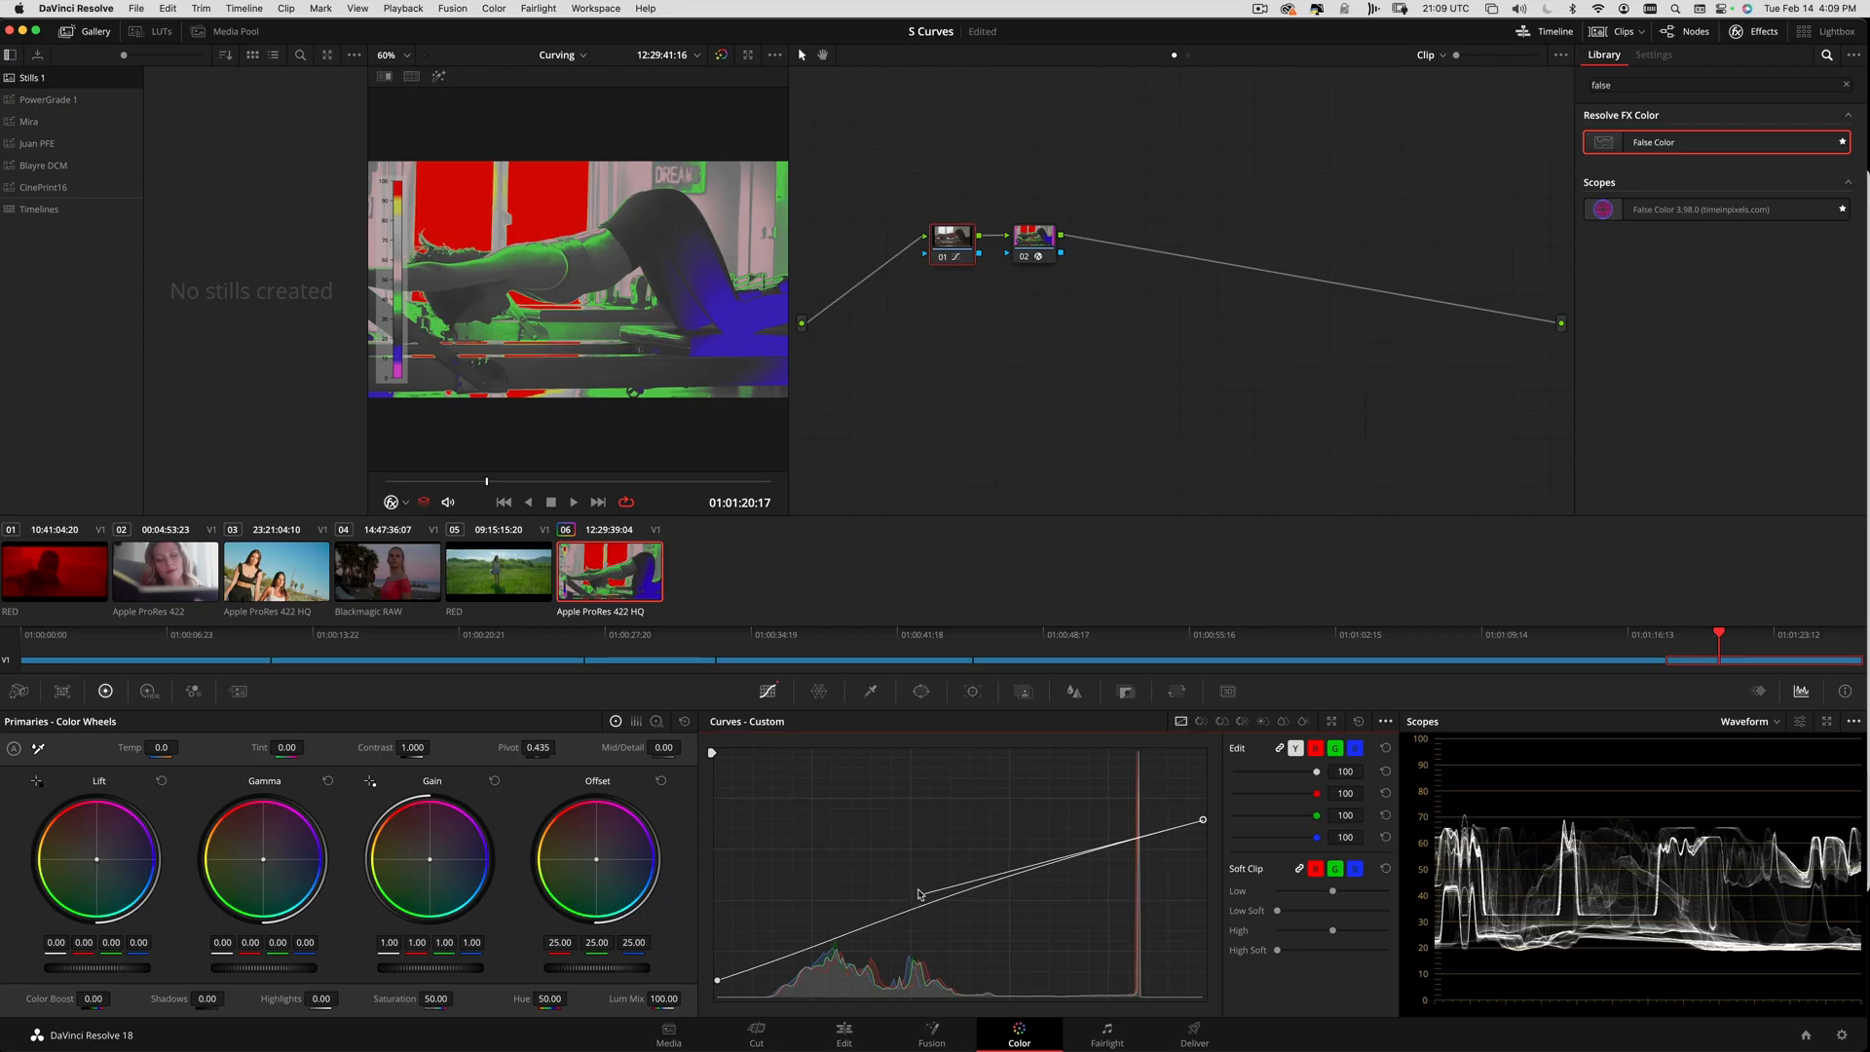
{"action": "left_click_drag", "start_coordinate": [918, 895], "coordinate": [974, 850]}
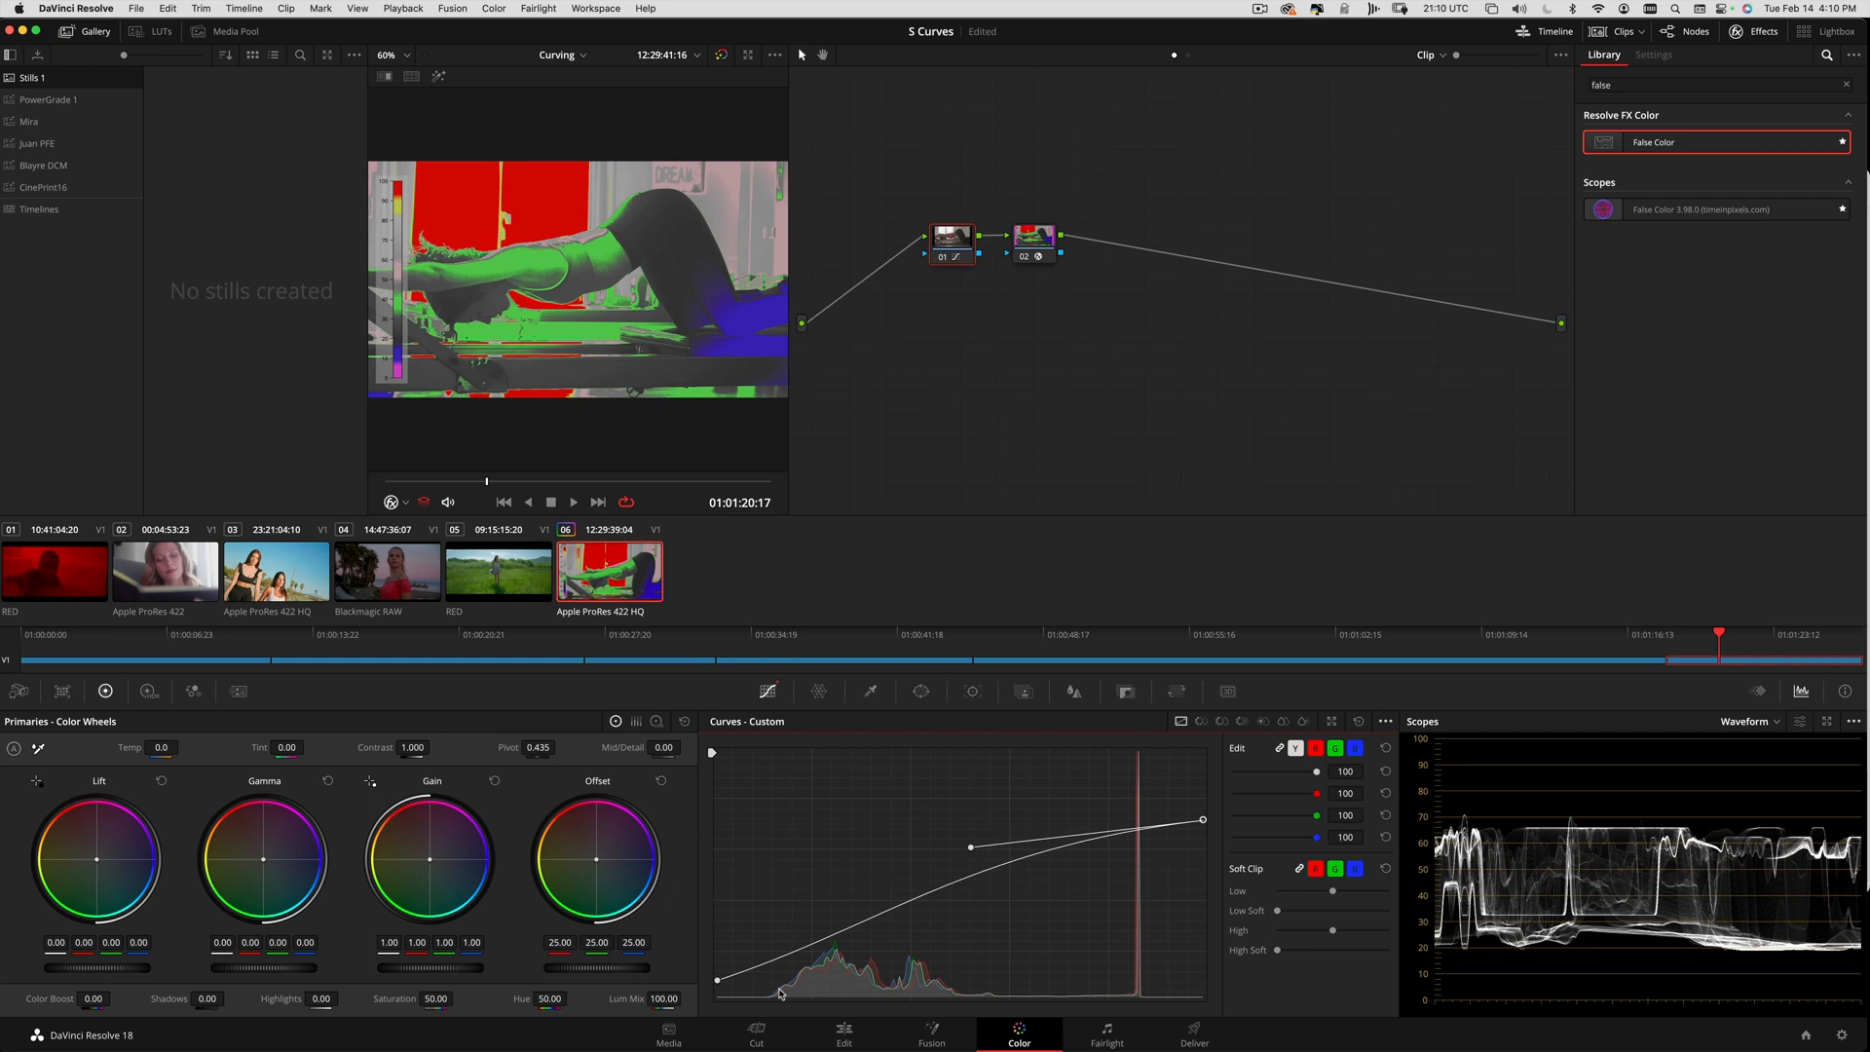
{"action": "left_click", "coordinate": [719, 981]}
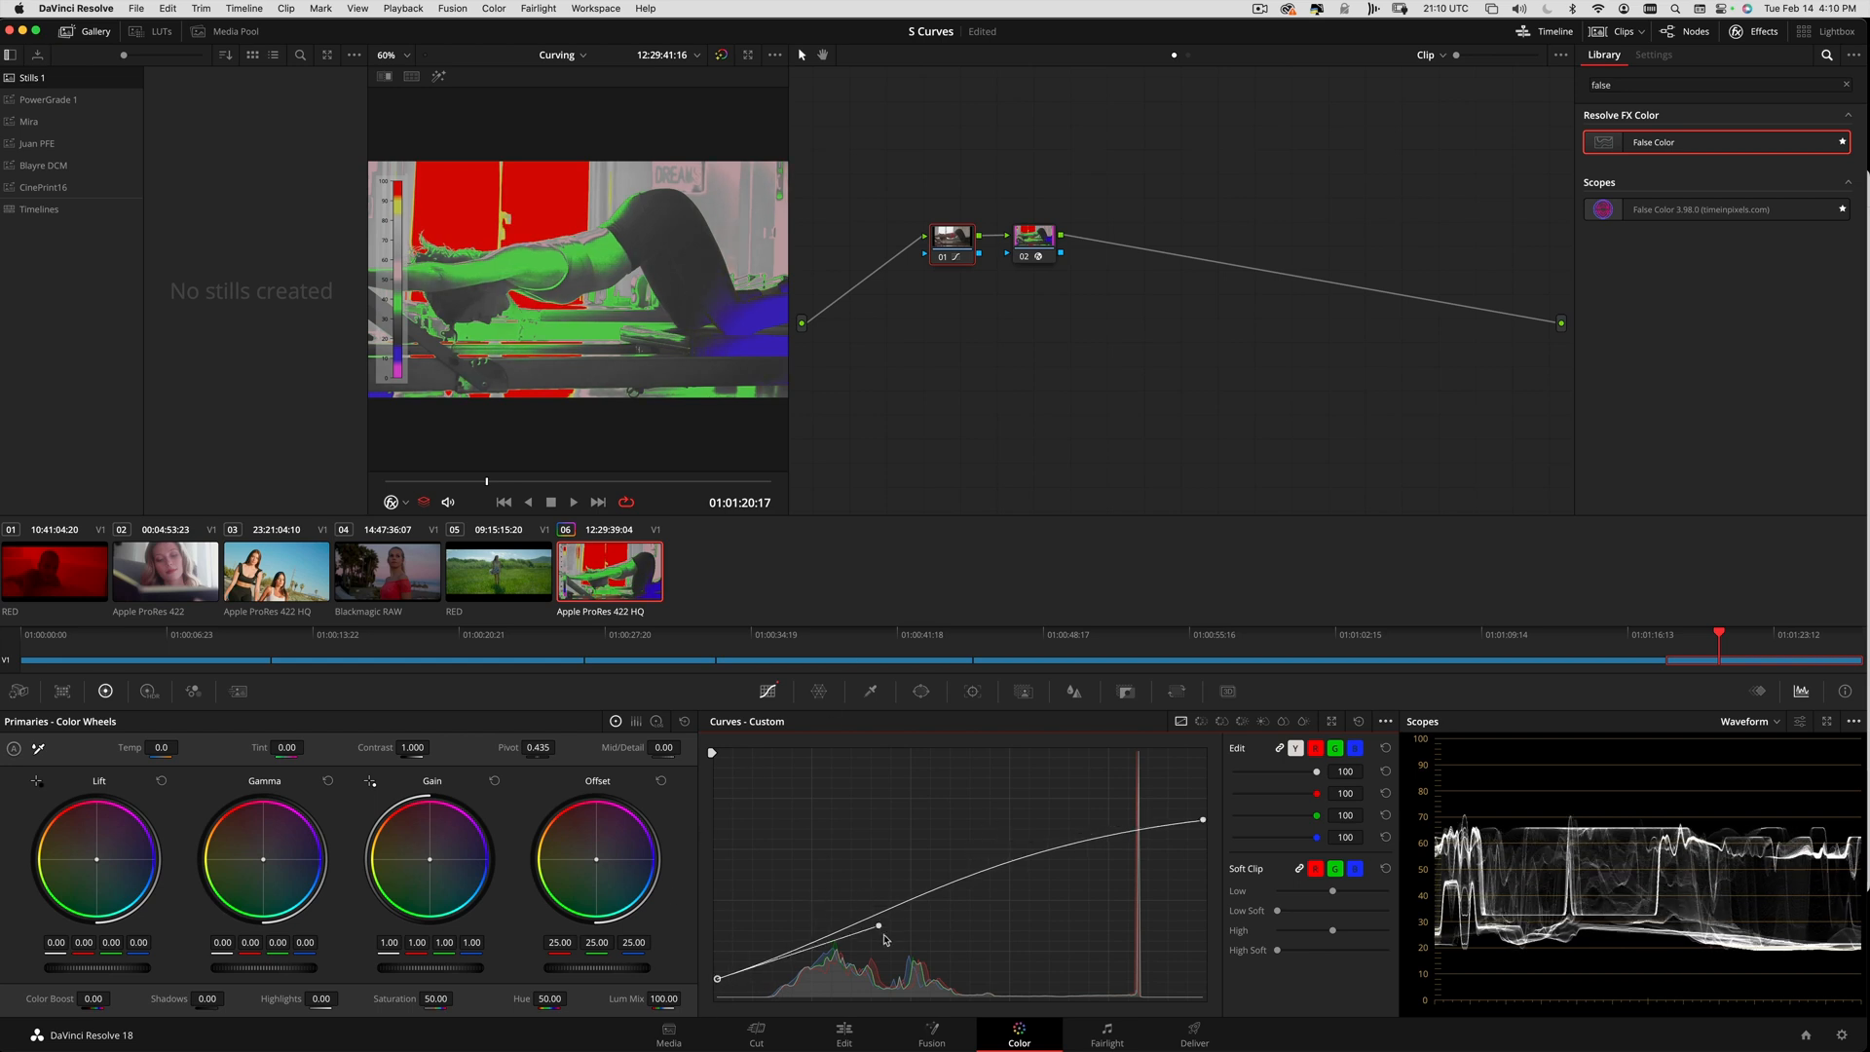
{"action": "left_click_drag", "start_coordinate": [883, 928], "coordinate": [915, 931]}
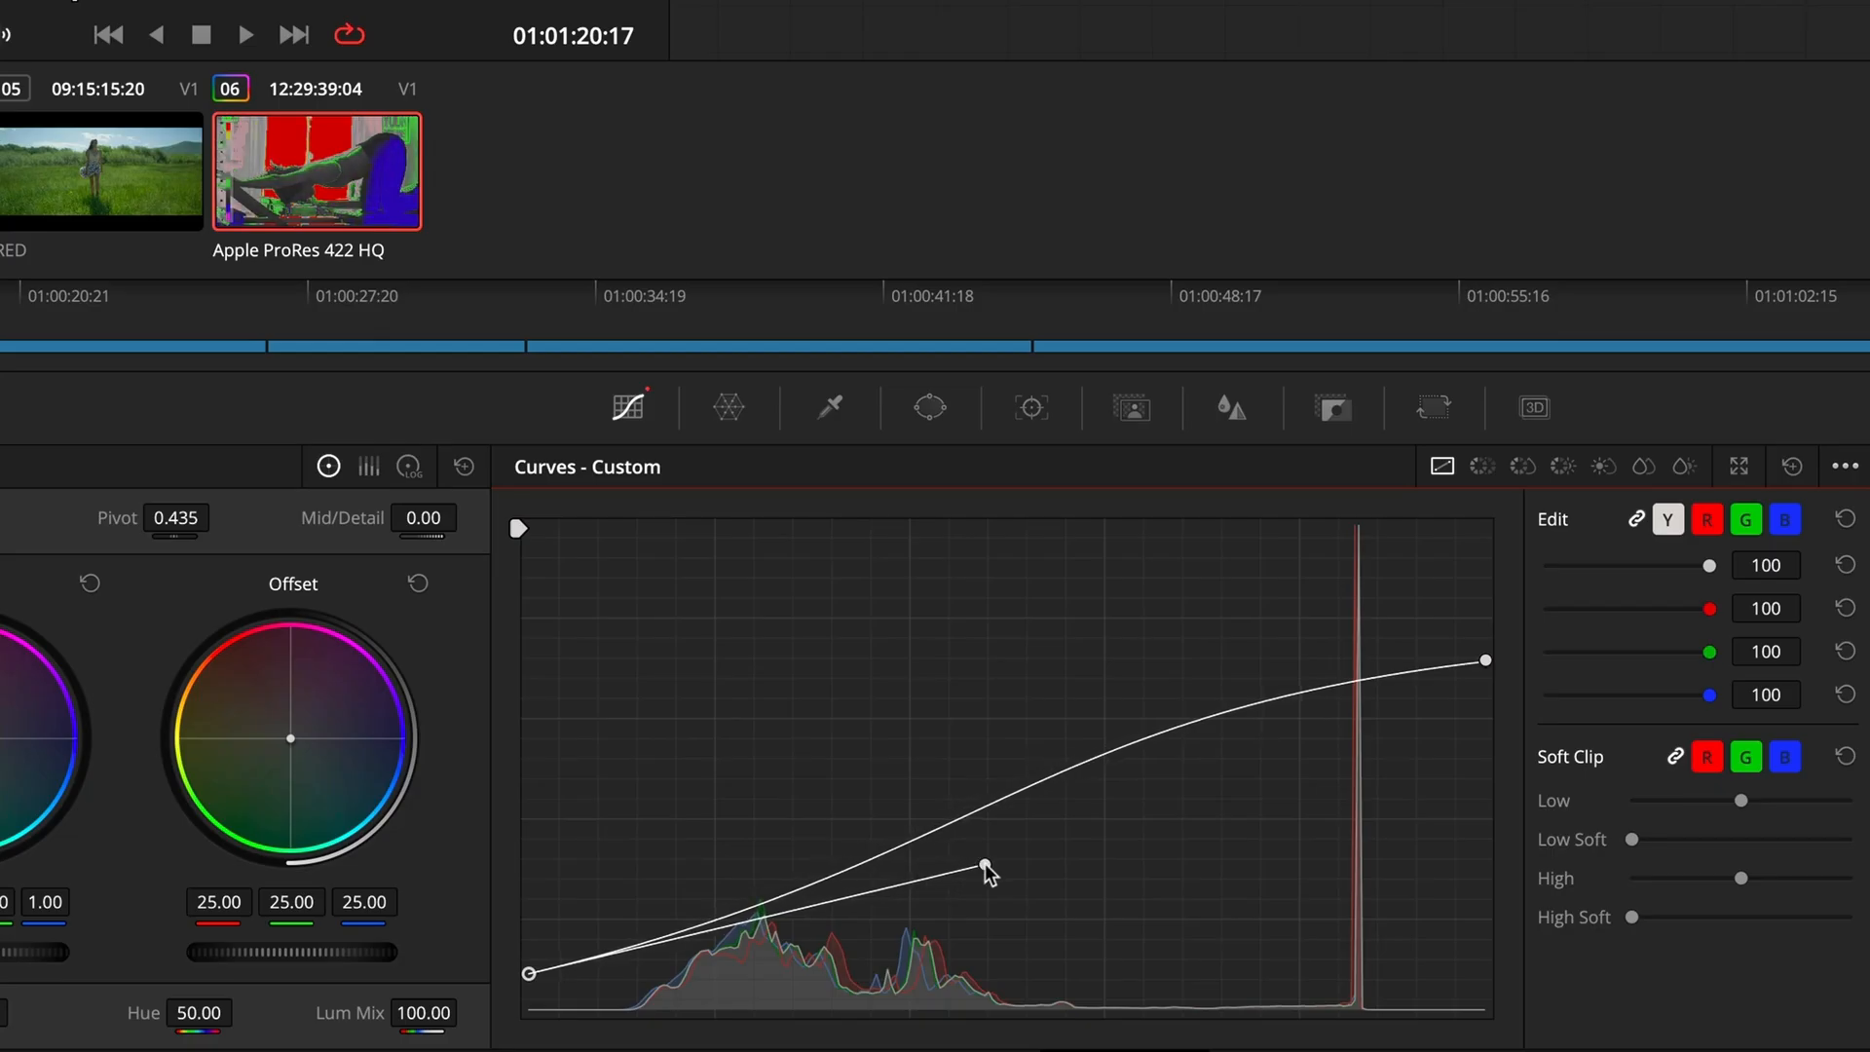
{"action": "left_click_drag", "start_coordinate": [1027, 876], "coordinate": [1034, 865]}
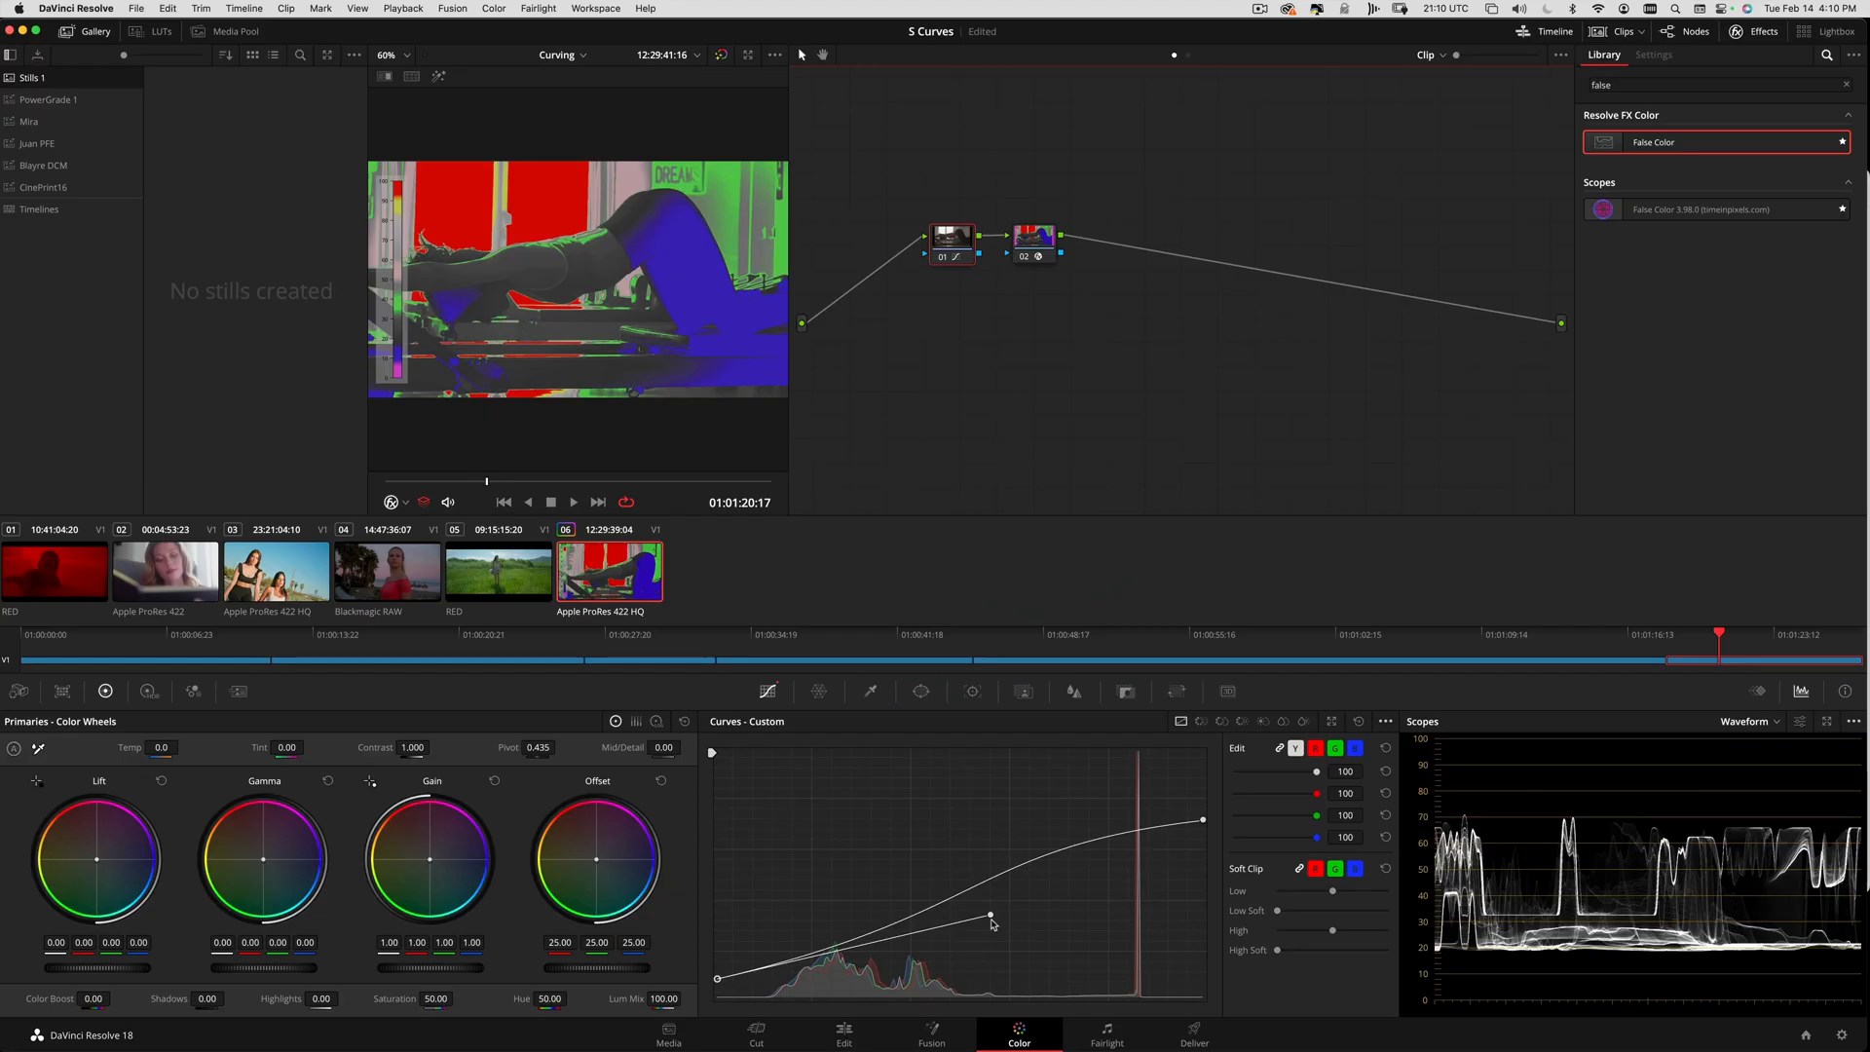
{"action": "left_click_drag", "start_coordinate": [992, 924], "coordinate": [1022, 915]}
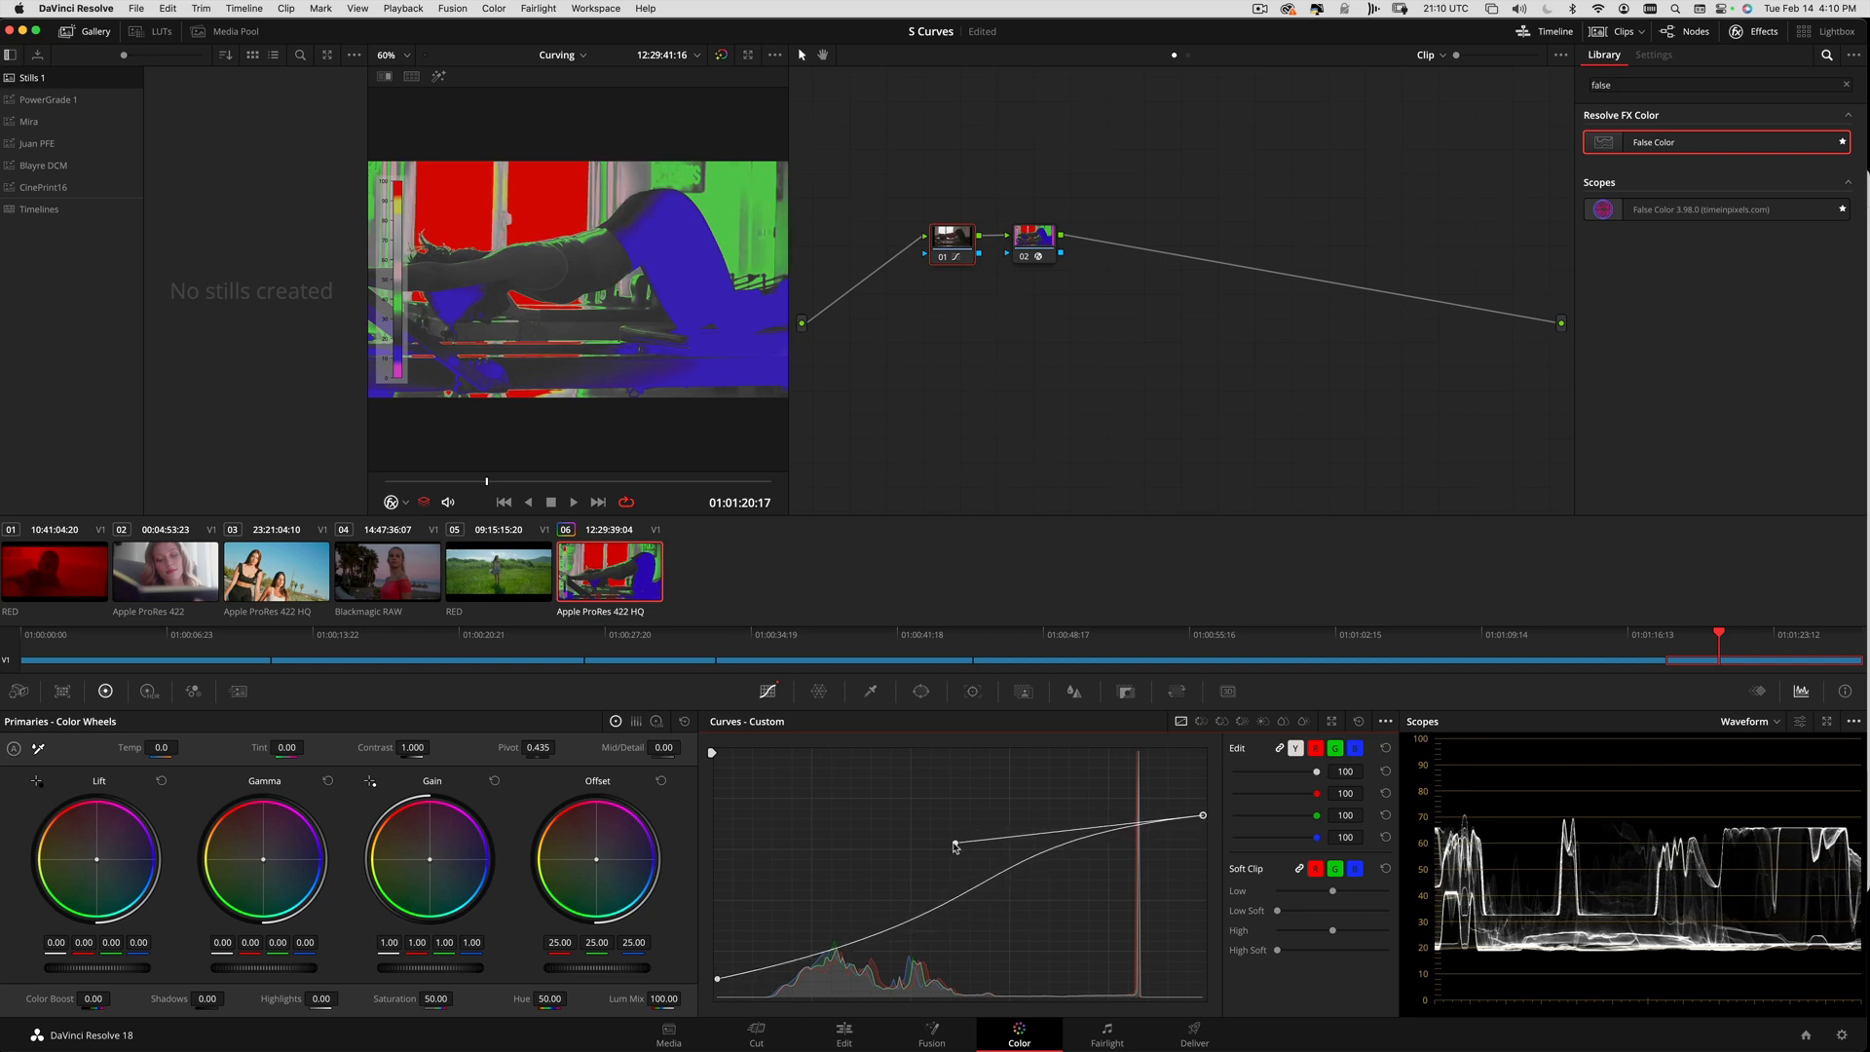
{"action": "left_click_drag", "start_coordinate": [955, 847], "coordinate": [931, 848]}
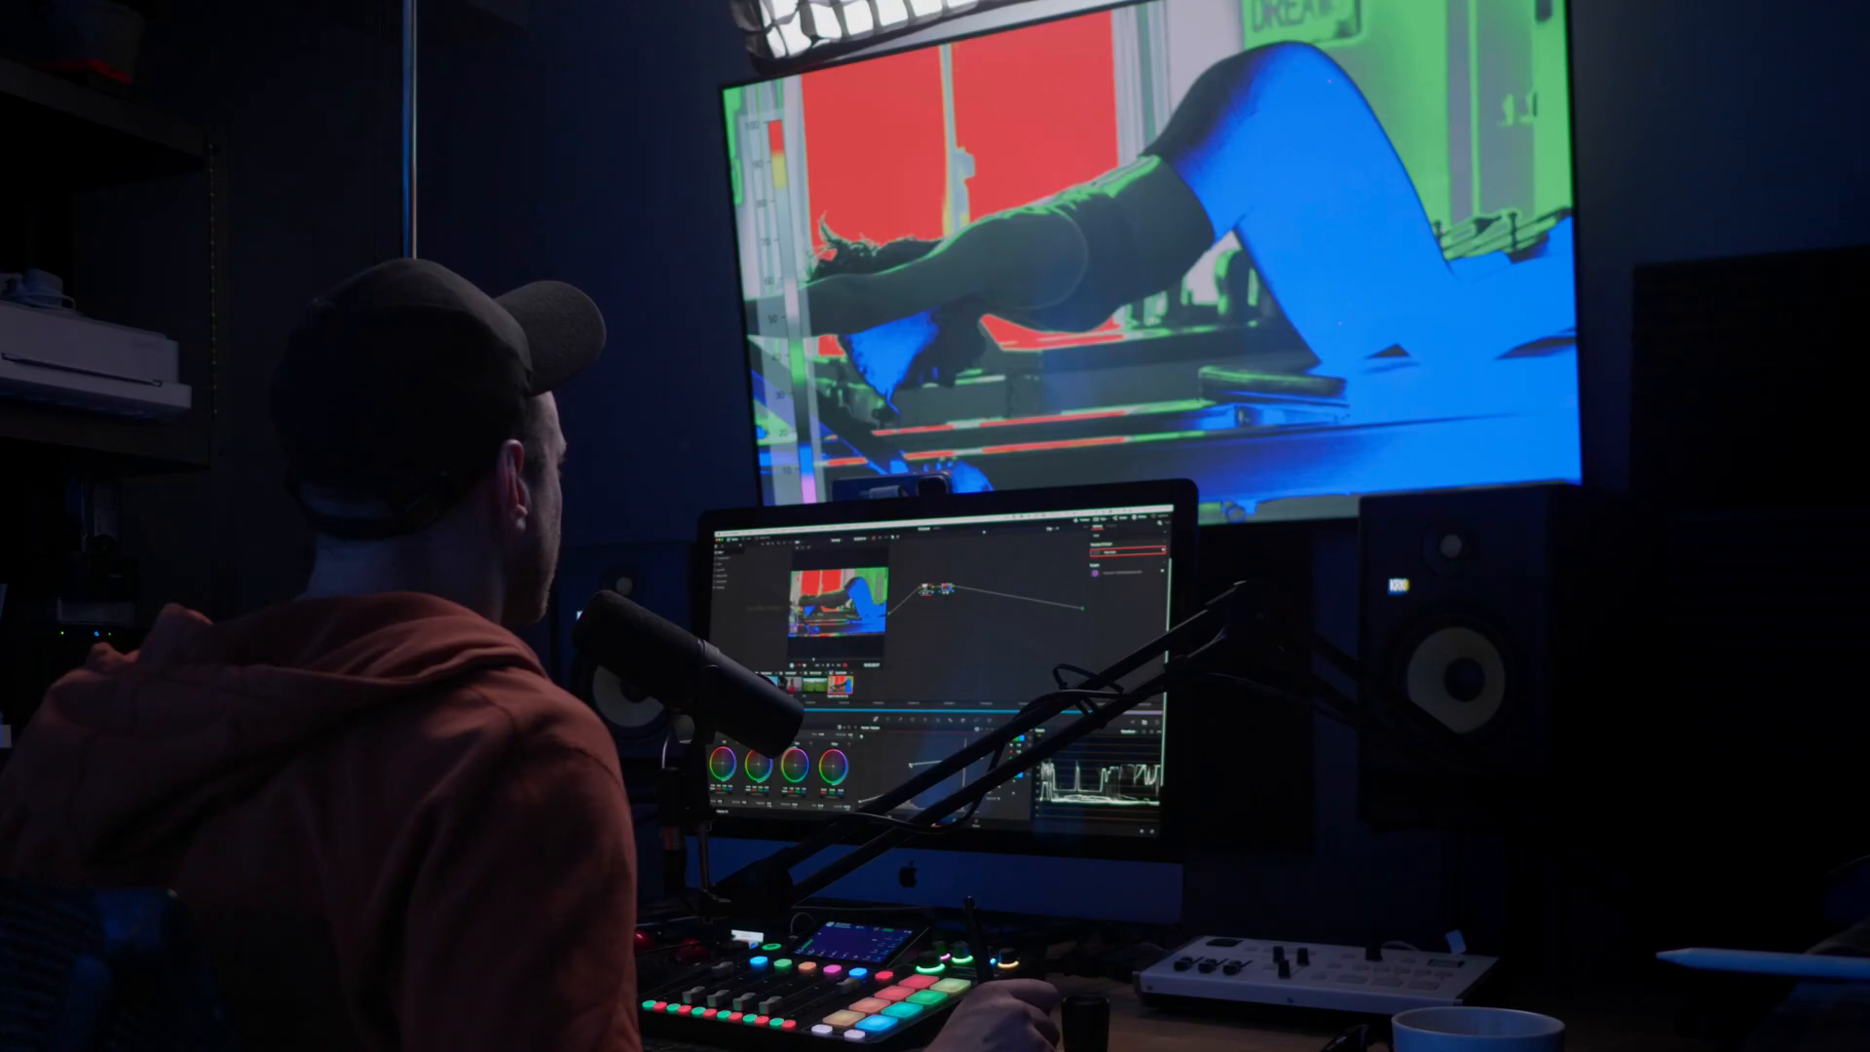
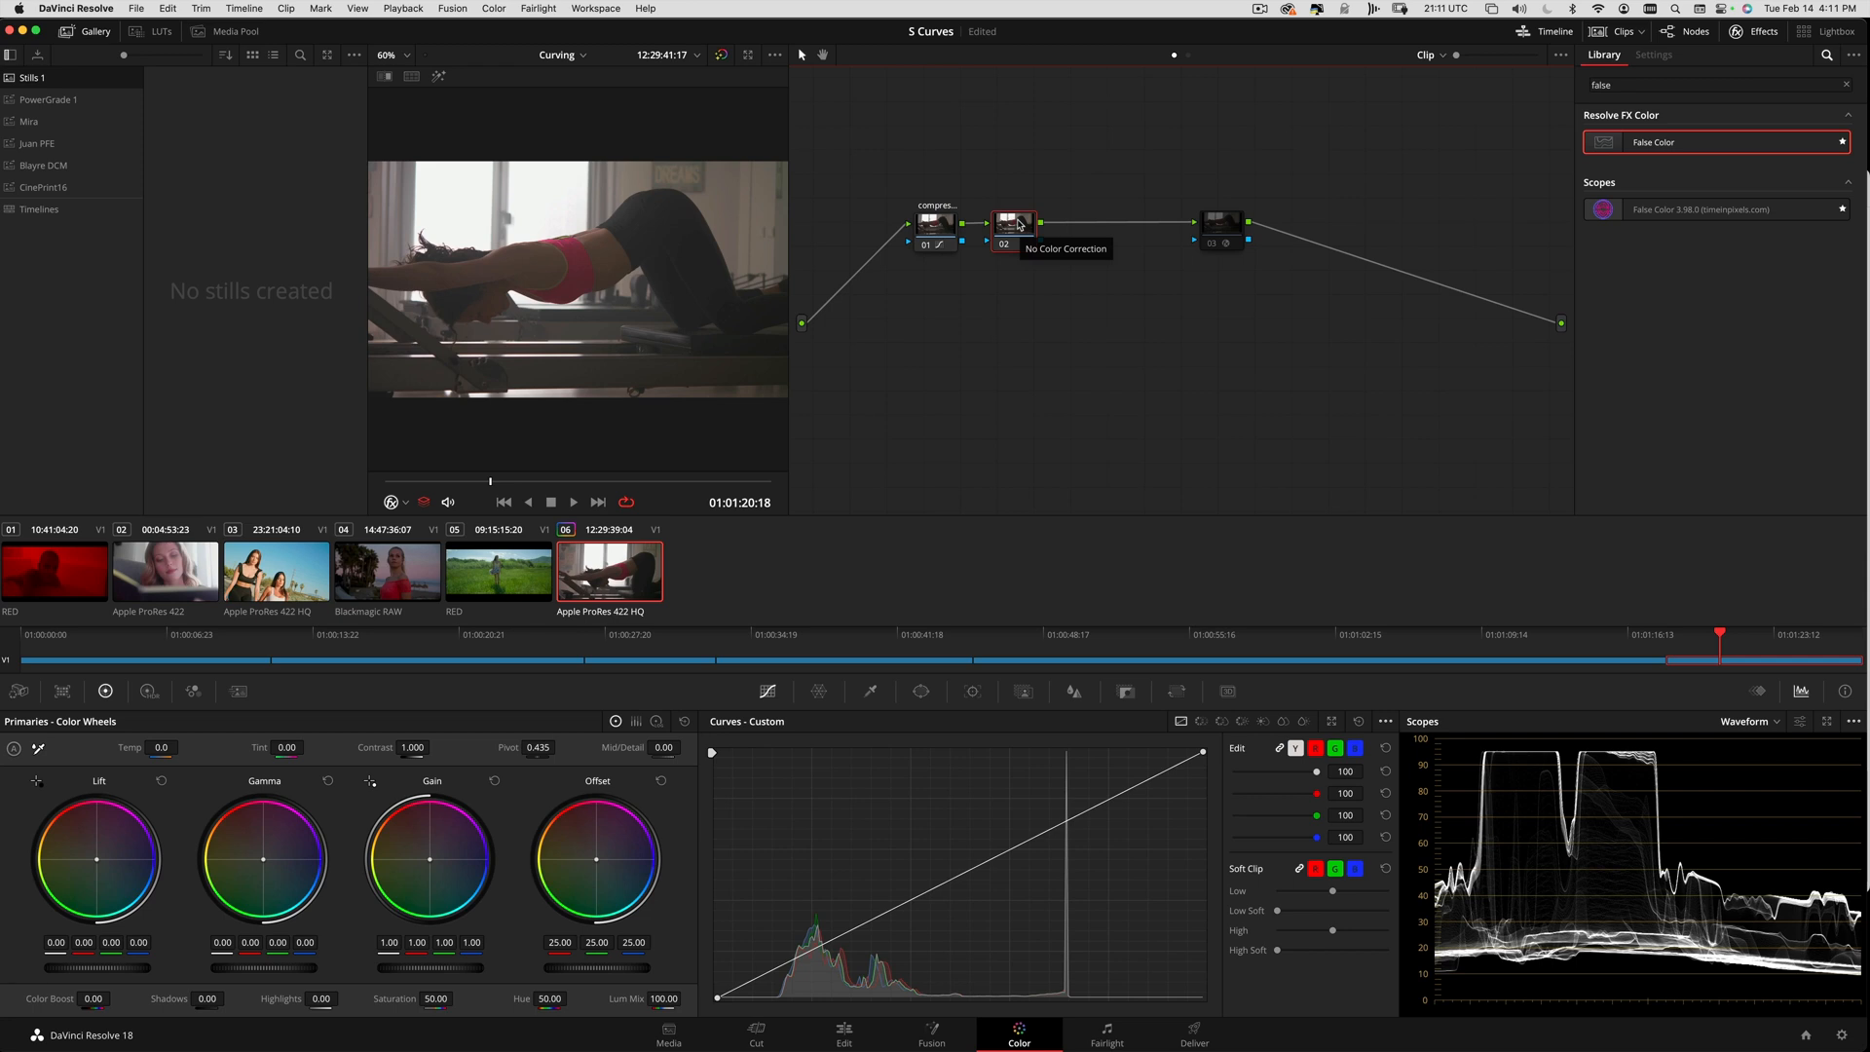
- Place node 02 just after the compression node and switch the viewer's overlay mode to Qualifier
{"action": "left_click_drag", "start_coordinate": [995, 248], "coordinate": [988, 243]}
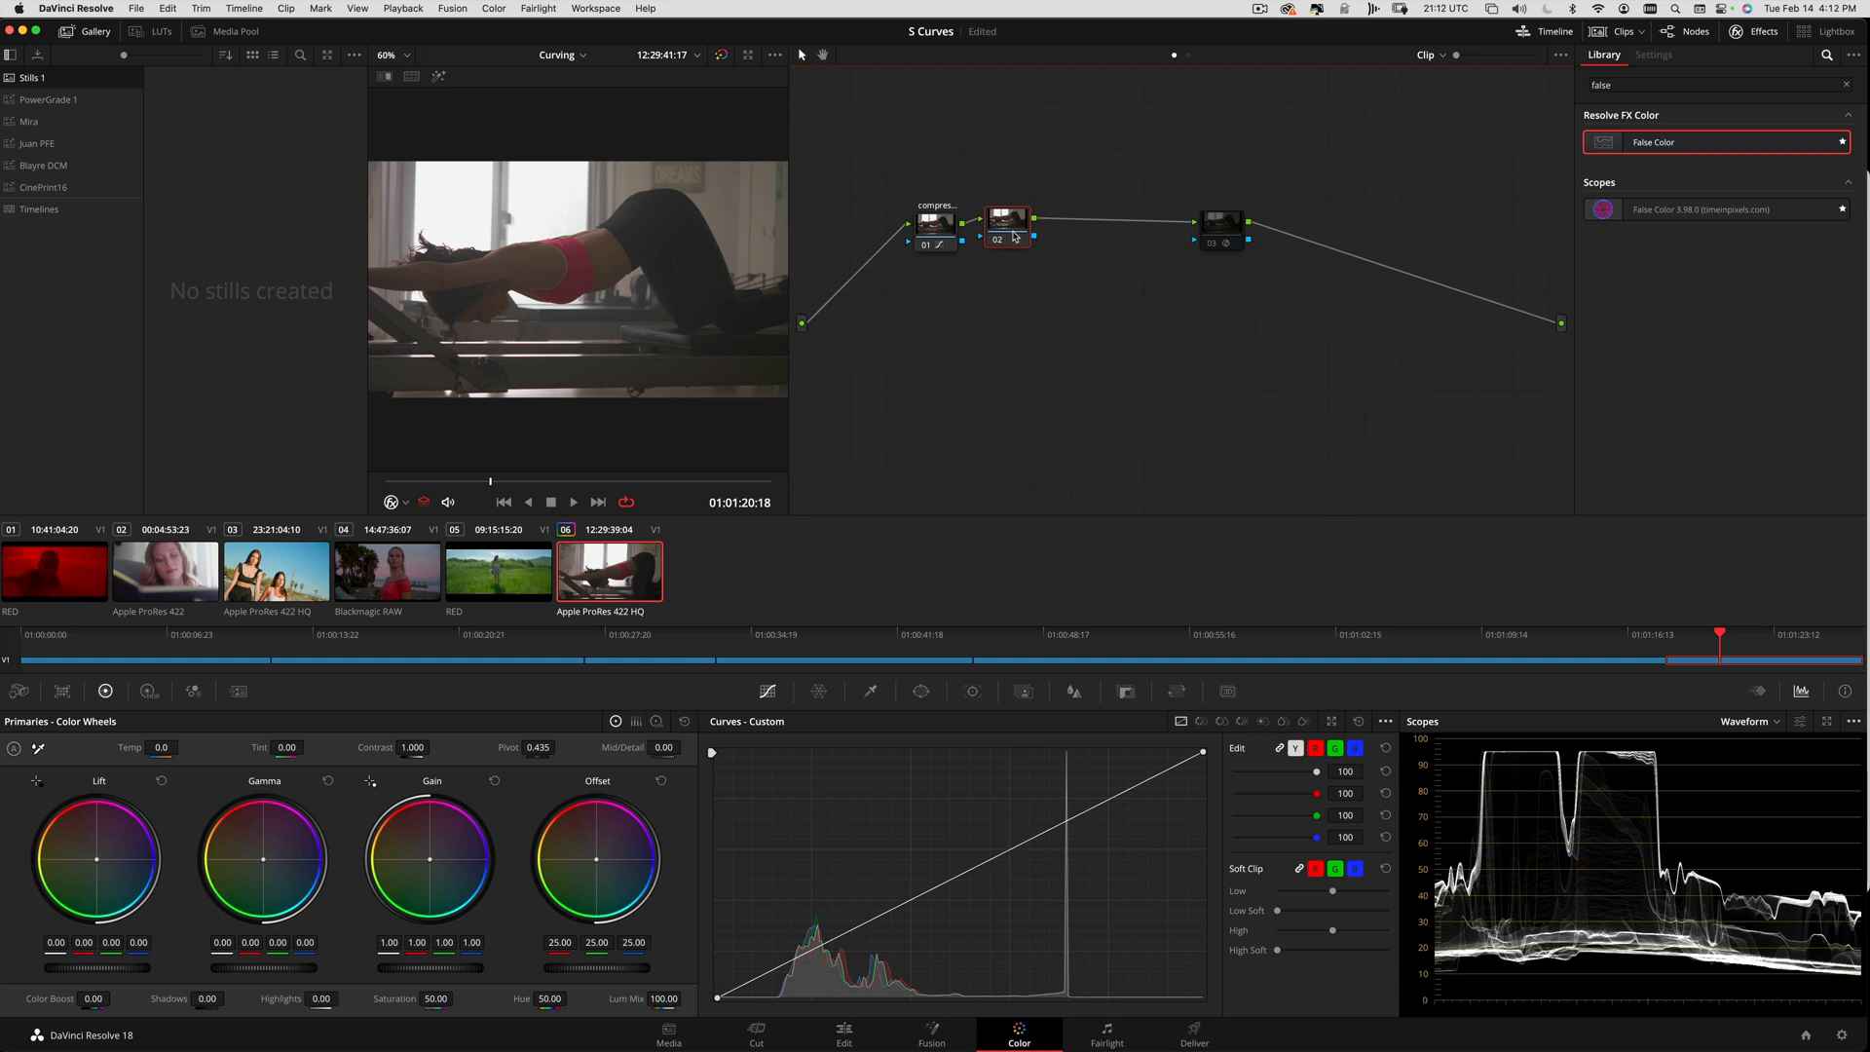
{"action": "left_click_drag", "start_coordinate": [1013, 236], "coordinate": [1024, 243]}
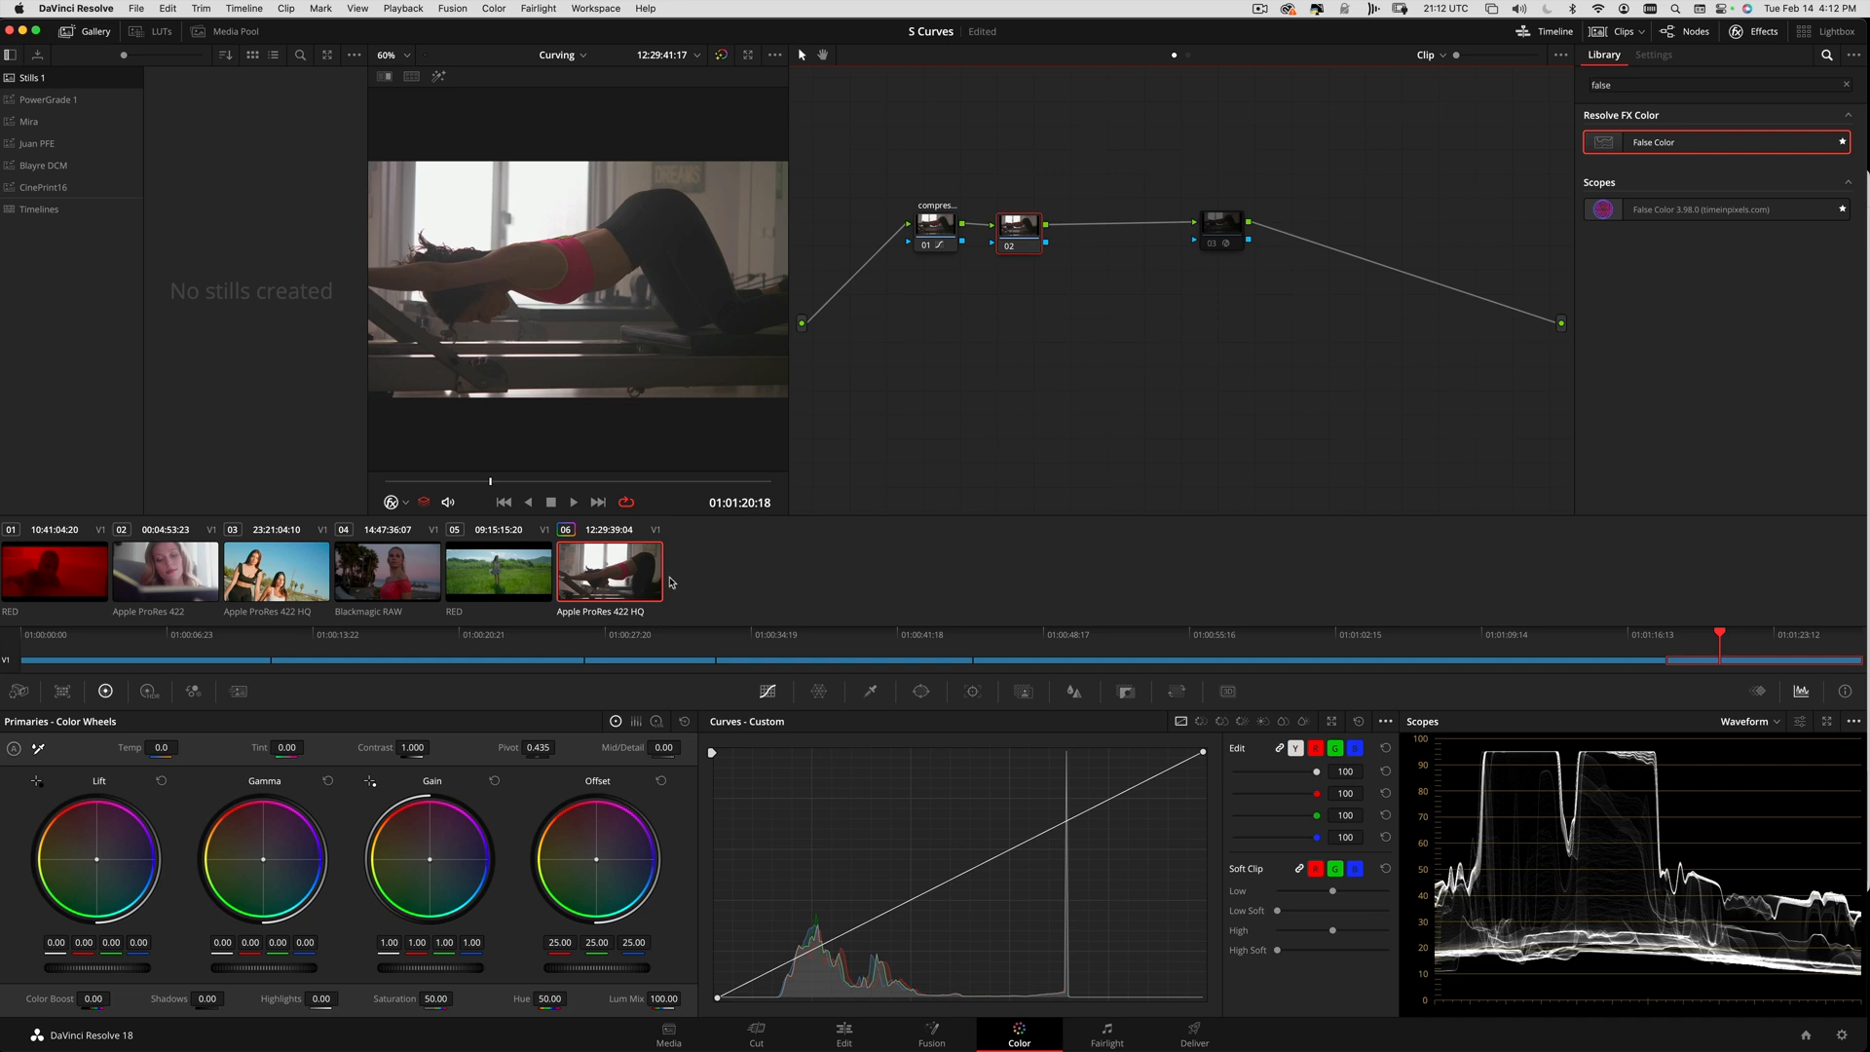
{"action": "left_click", "coordinate": [406, 503]}
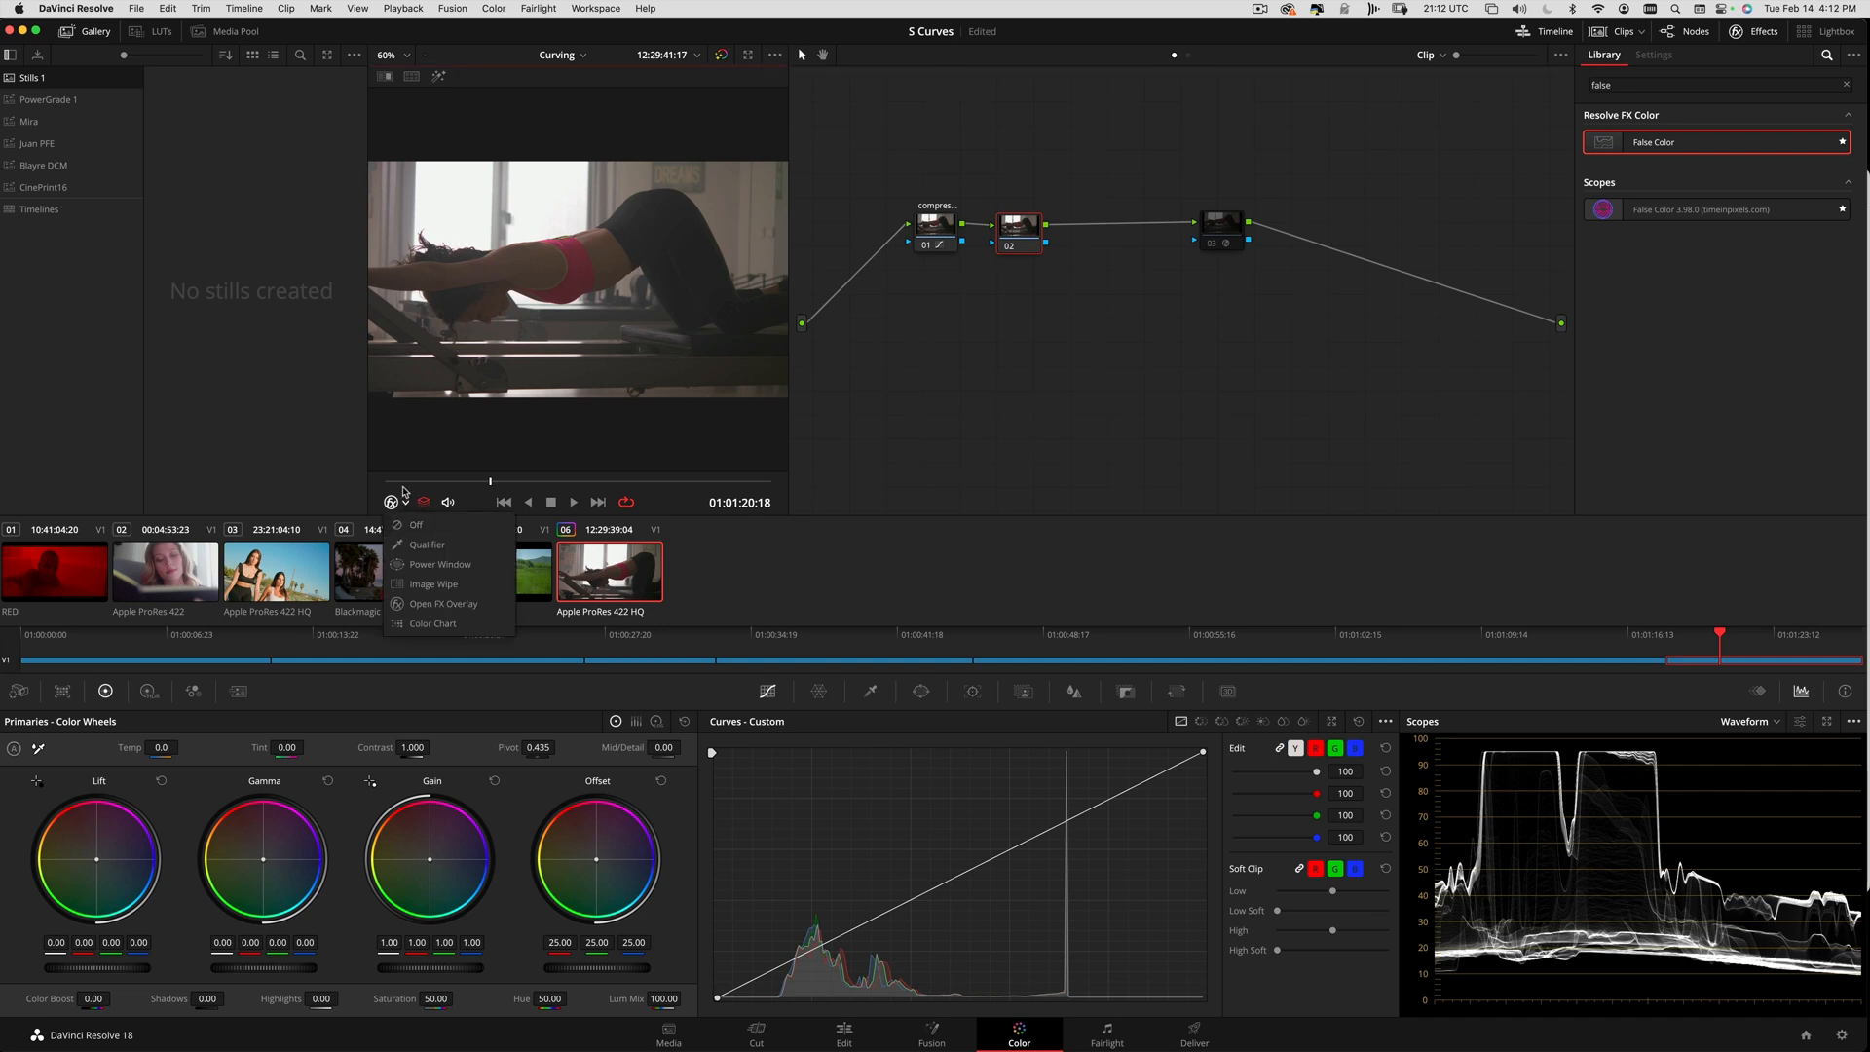
{"action": "left_click", "coordinate": [421, 547]}
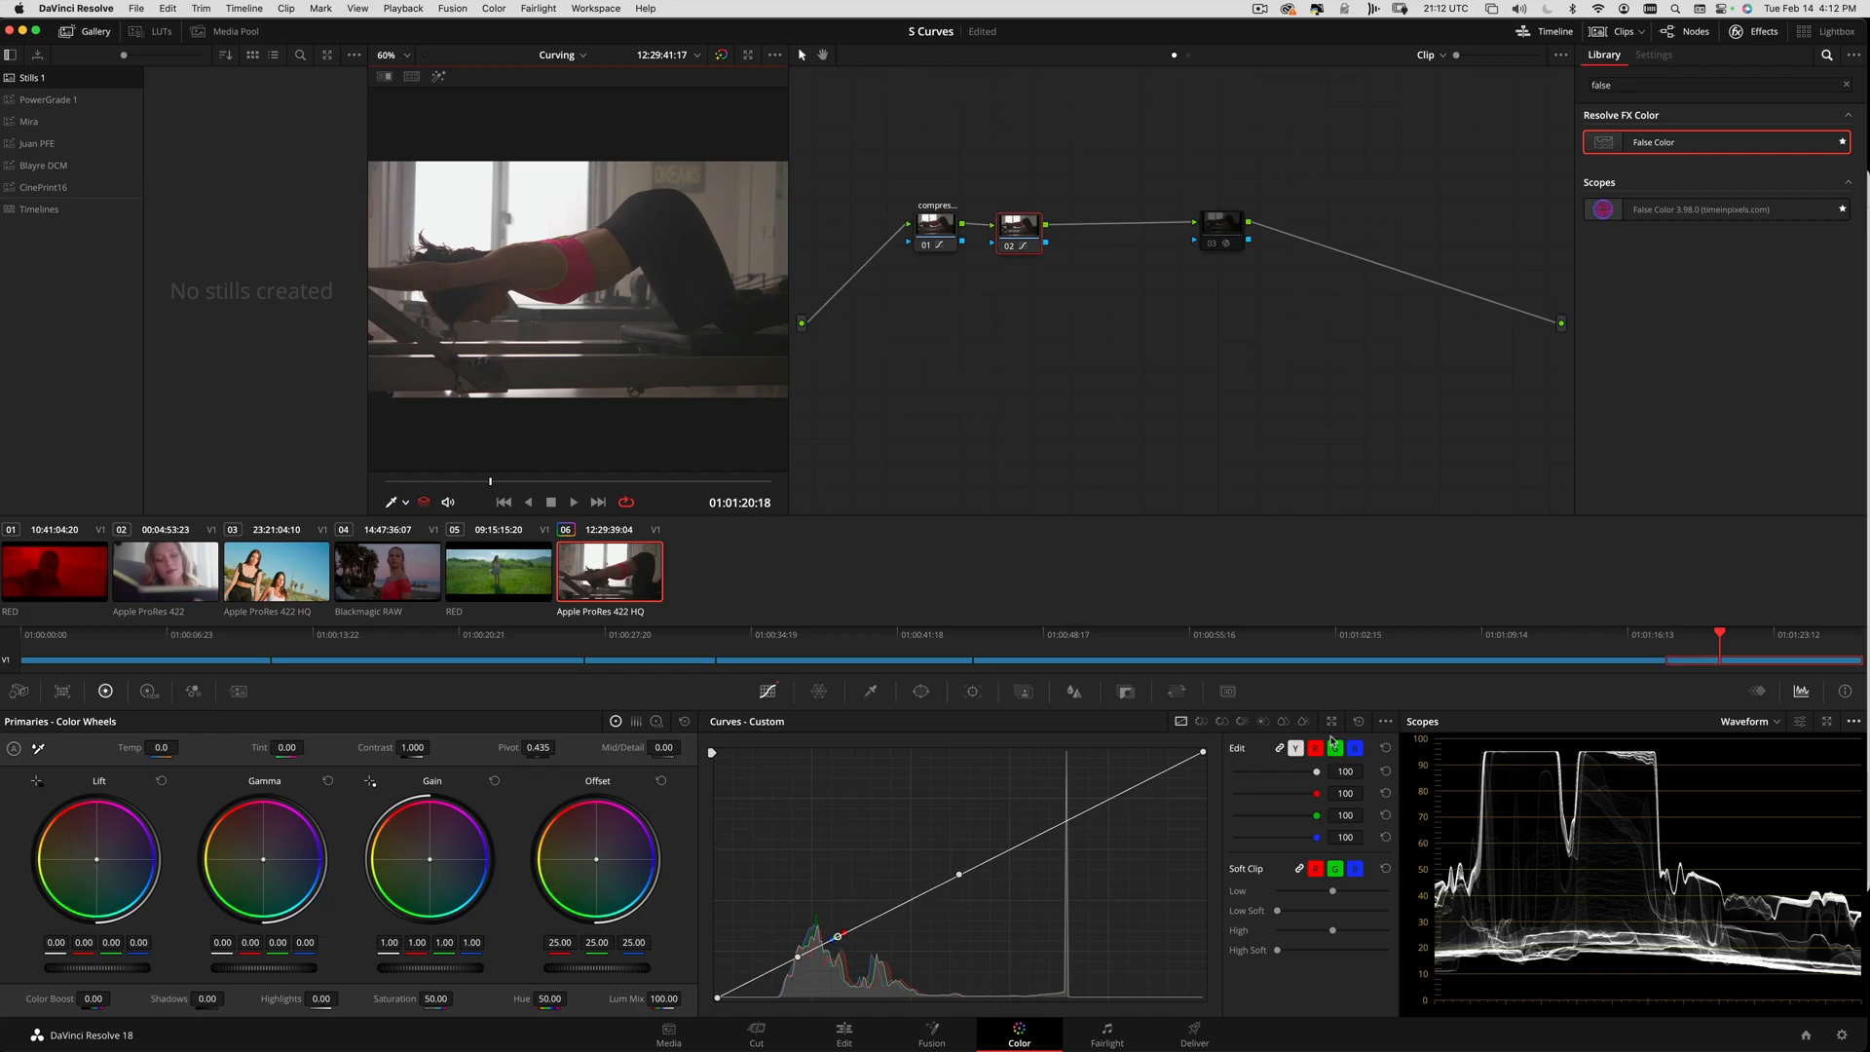
- Clear node 02's custom curve, anchor its highlights and shadows with spline points, and raise the midtone point while comparing the clip with and without the grade
{"action": "left_click", "coordinate": [1359, 721]}
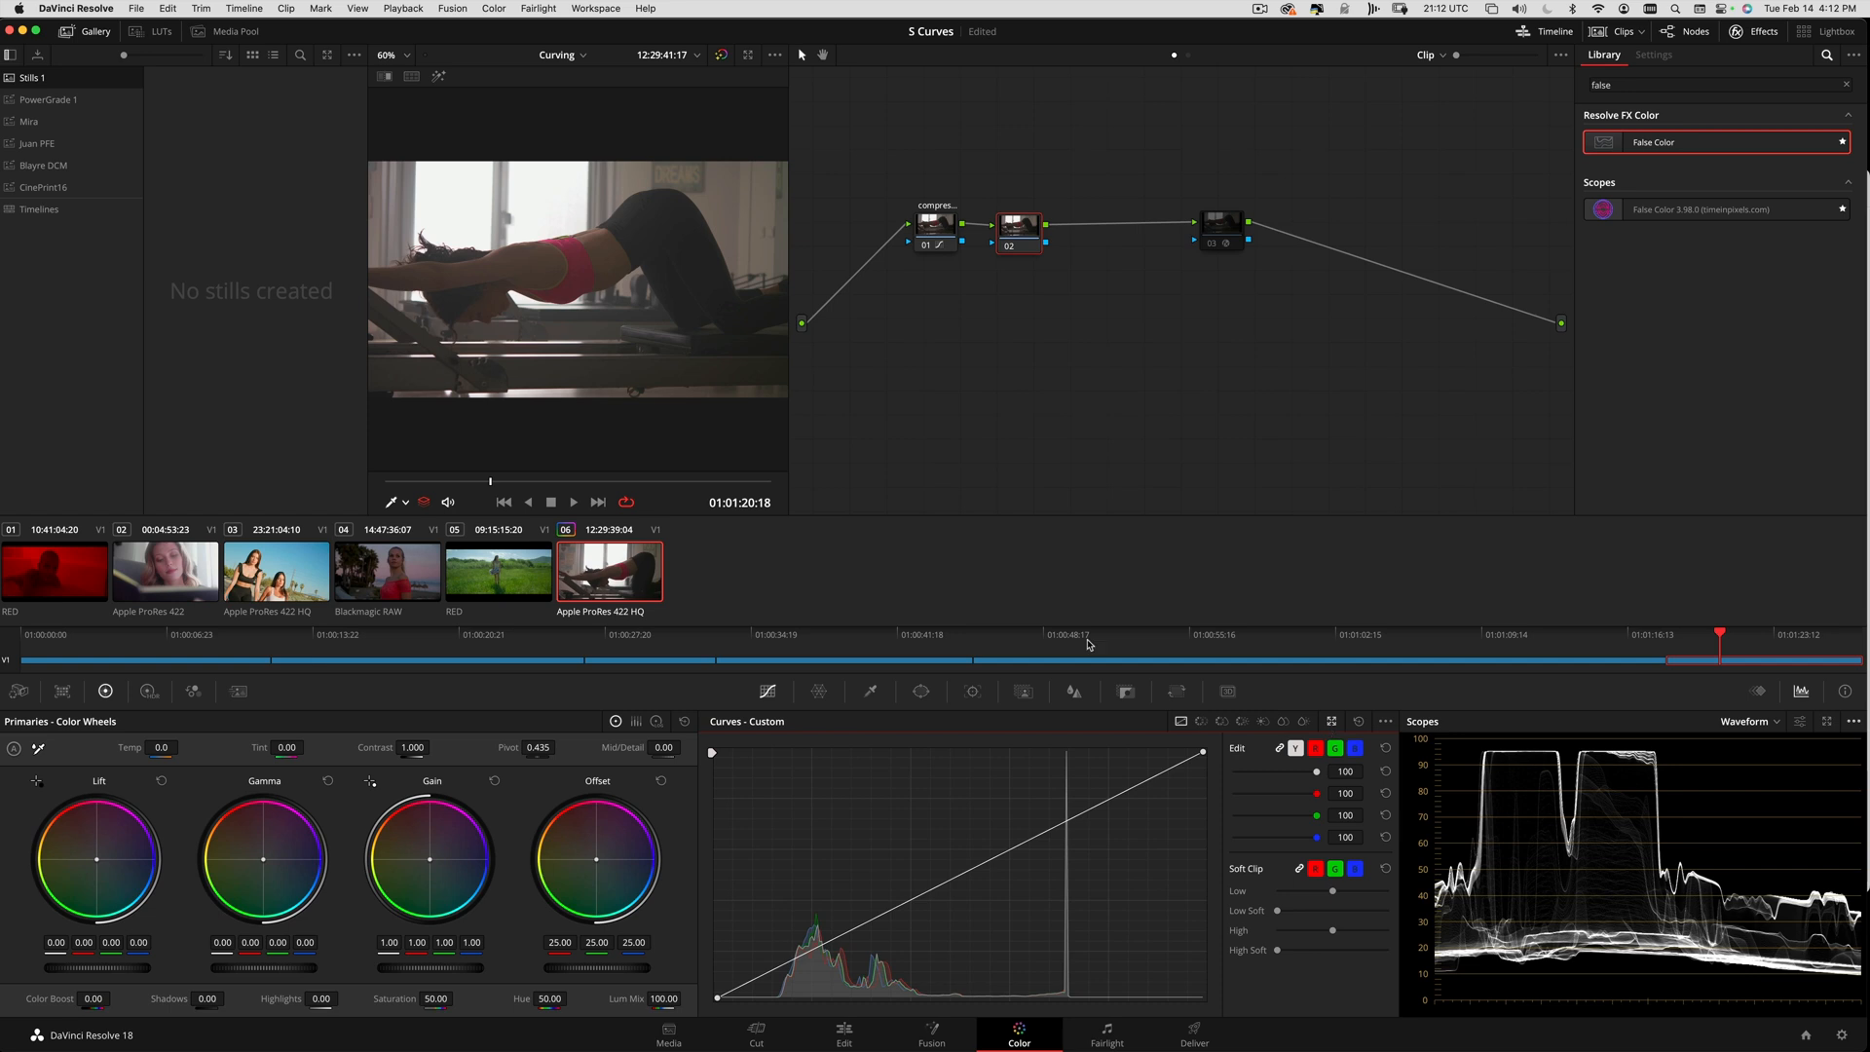
{"action": "left_click", "coordinate": [988, 861]}
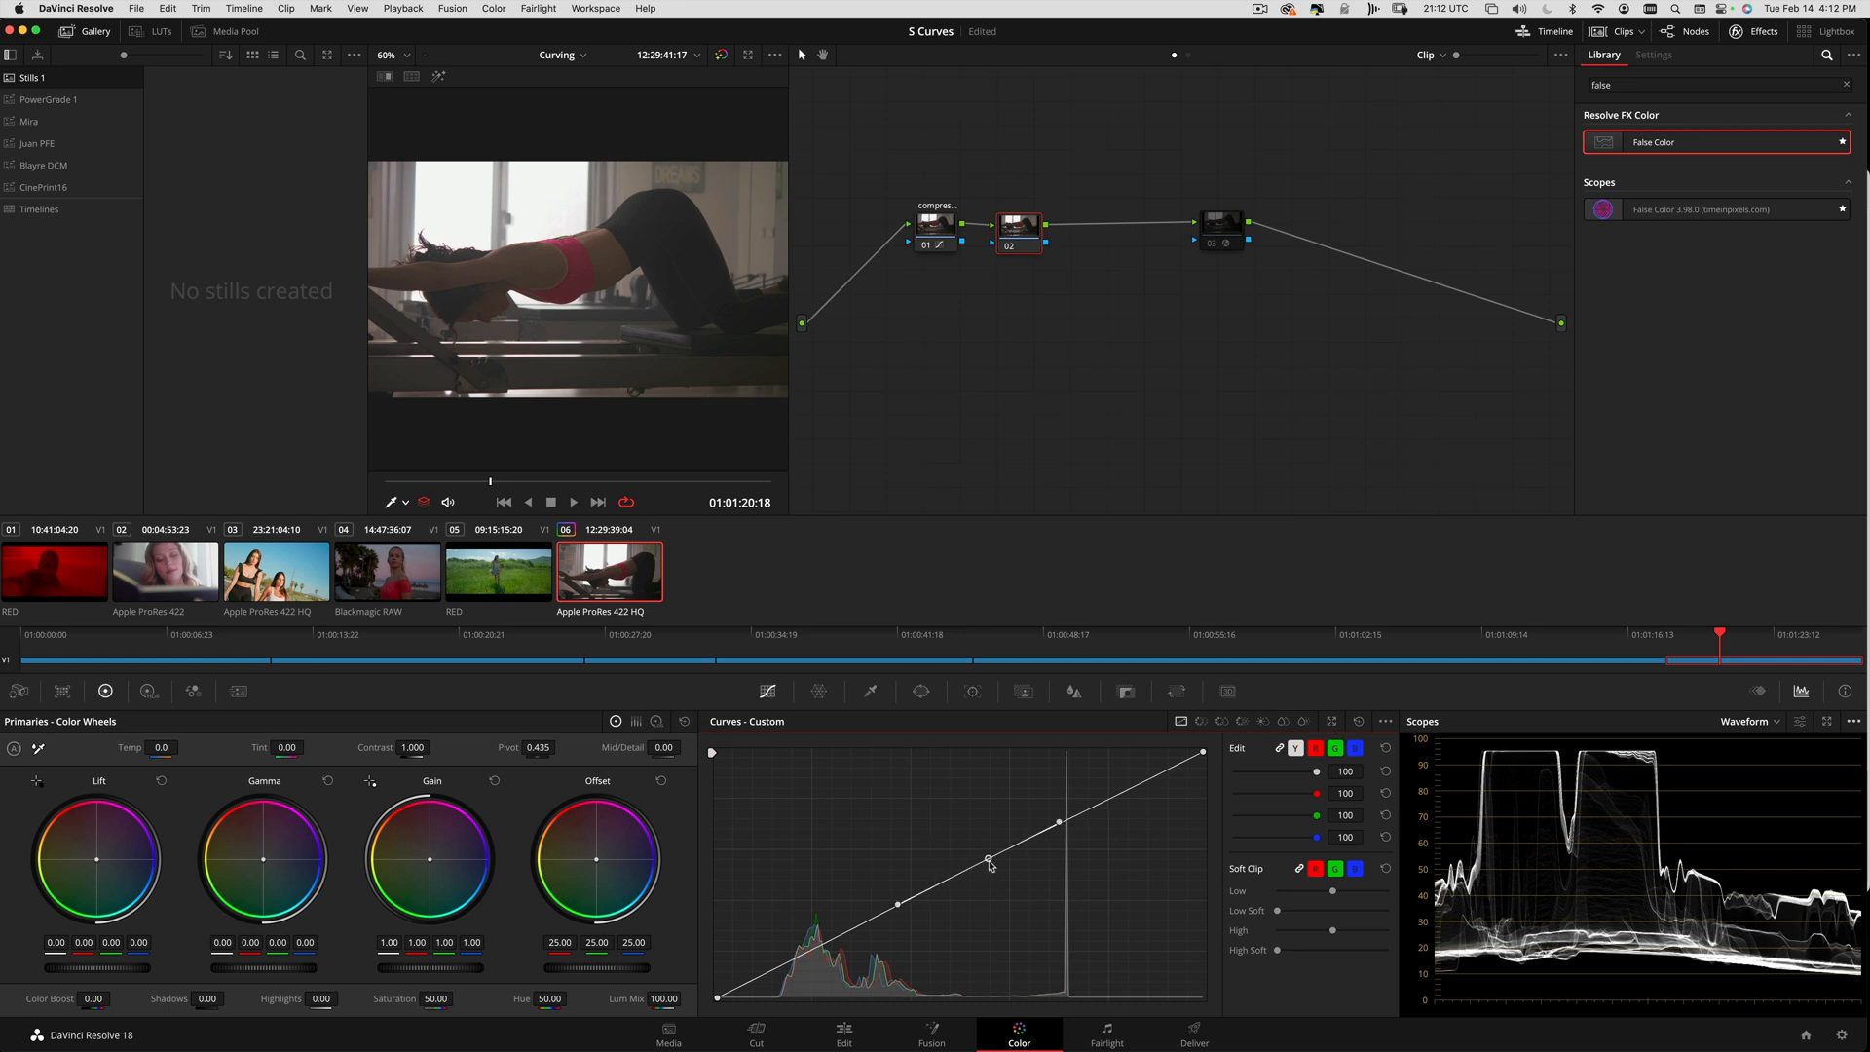
{"action": "left_click", "coordinate": [768, 976]}
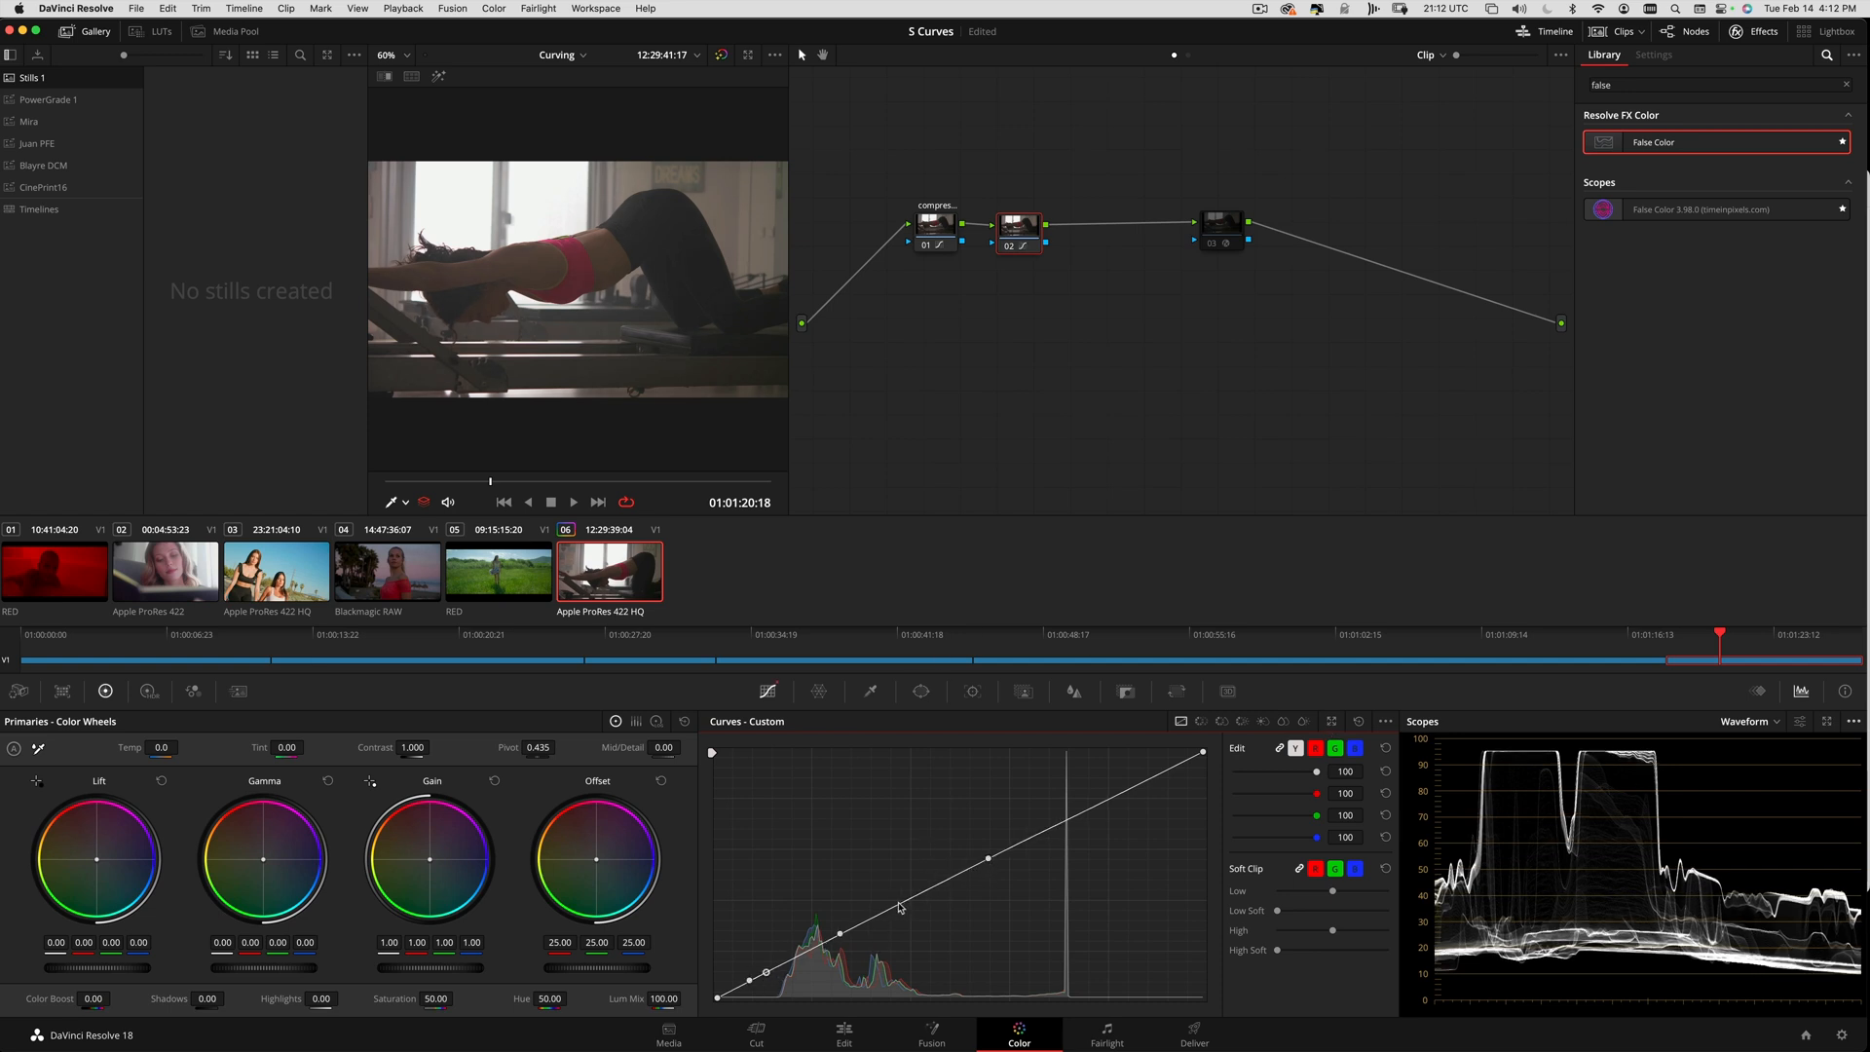
{"action": "left_click_drag", "start_coordinate": [910, 901], "coordinate": [897, 888]}
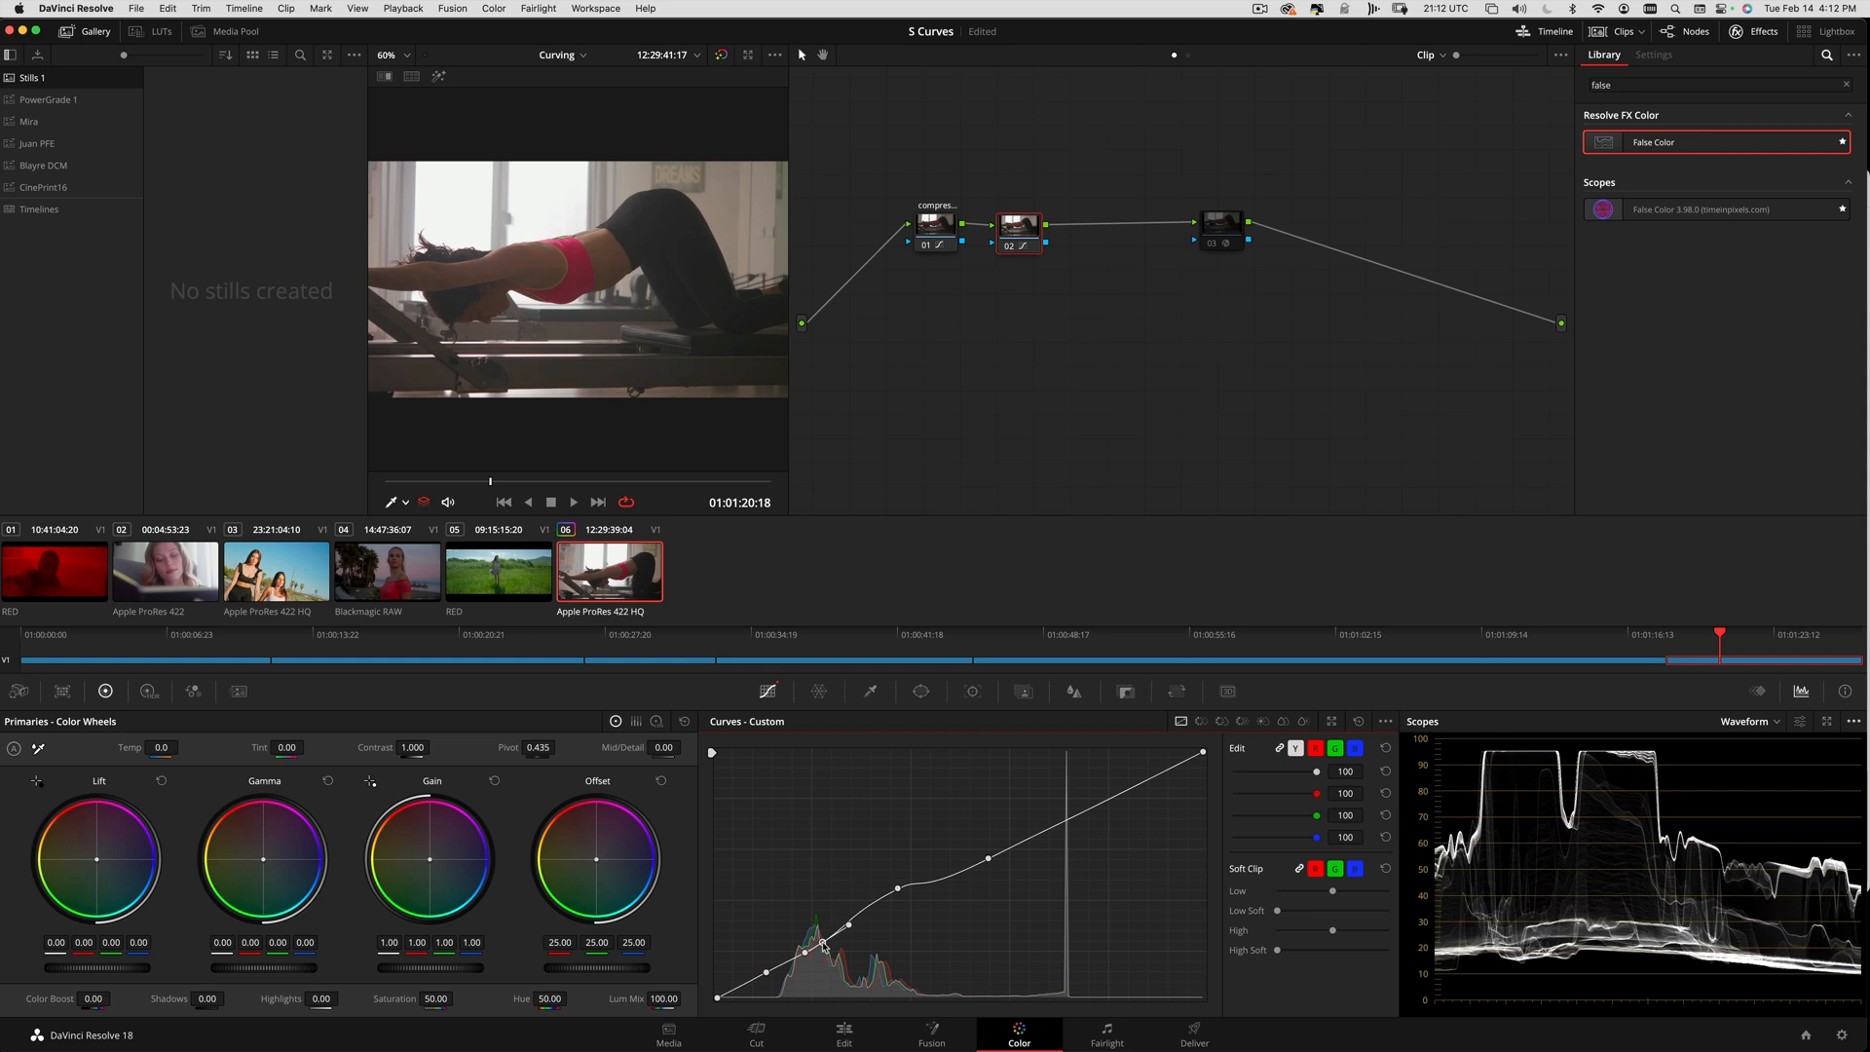
{"action": "left_click", "coordinate": [825, 944]}
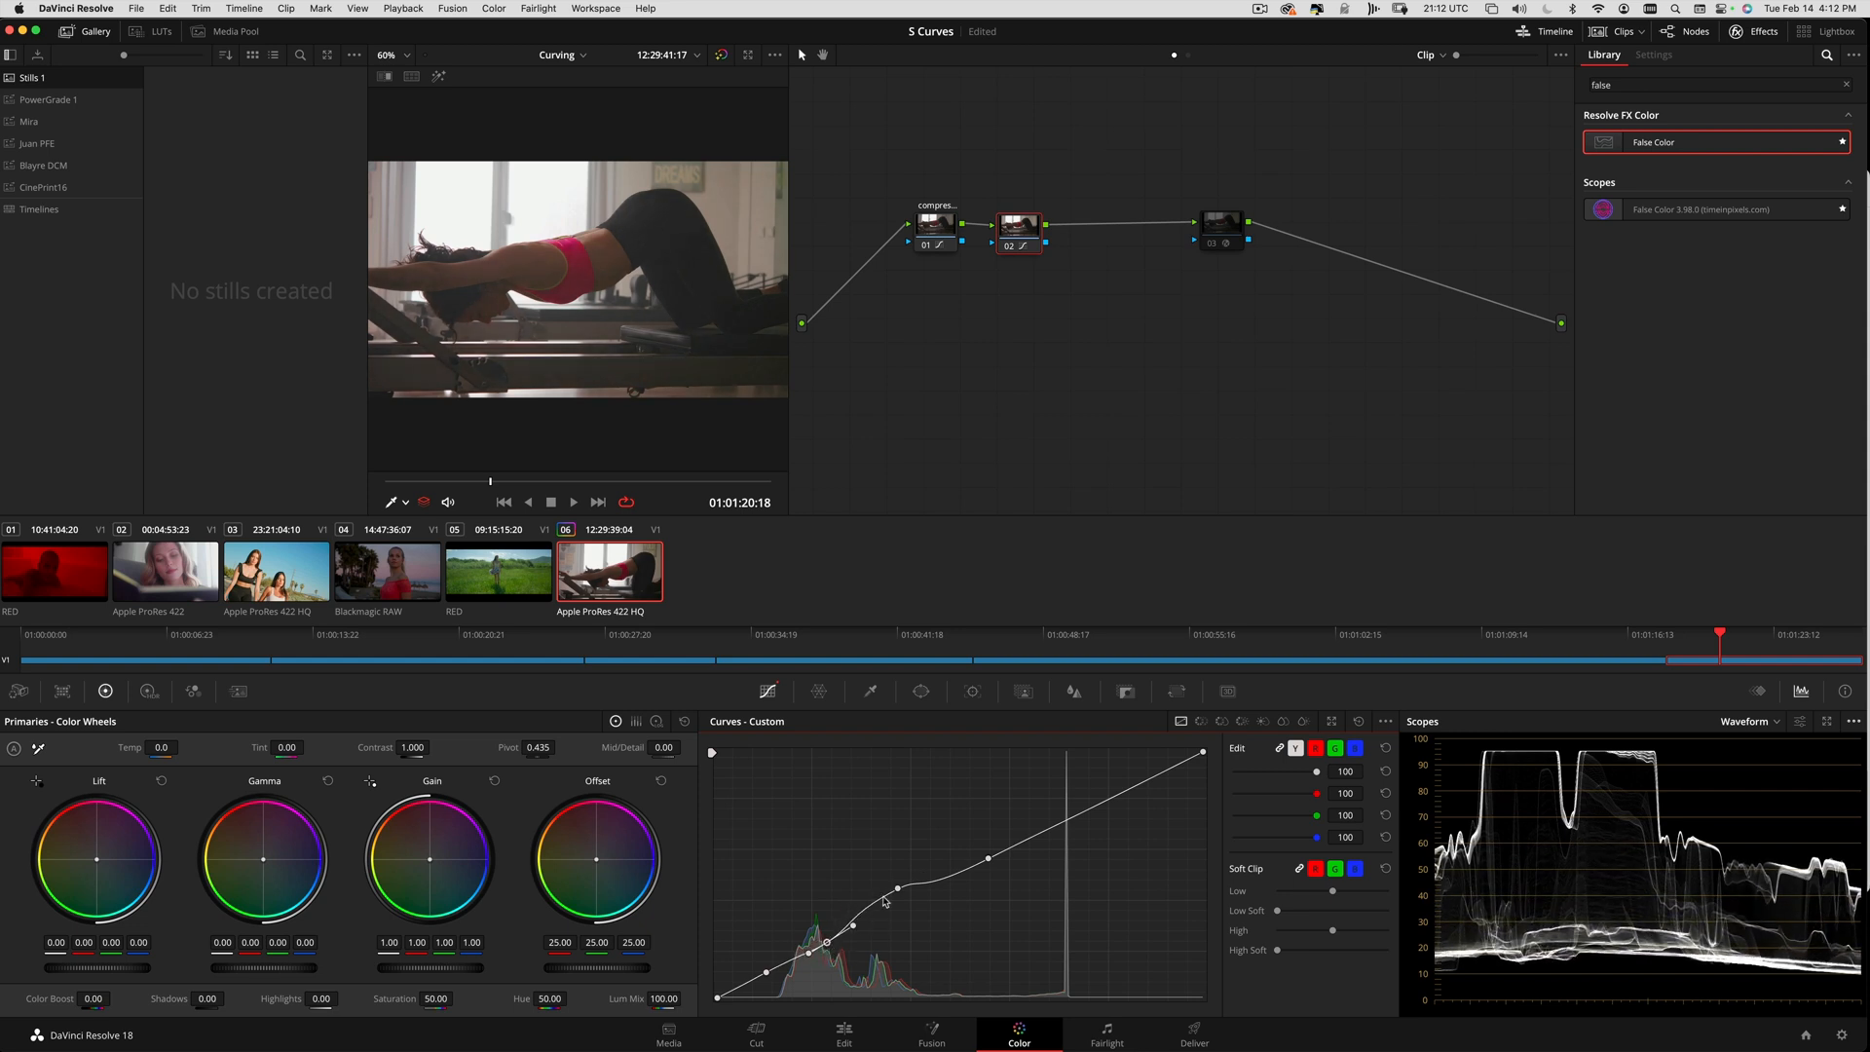
{"action": "key", "text": "super+d"}
{"action": "key", "text": "super+d"}
{"action": "left_click", "coordinate": [899, 888]}
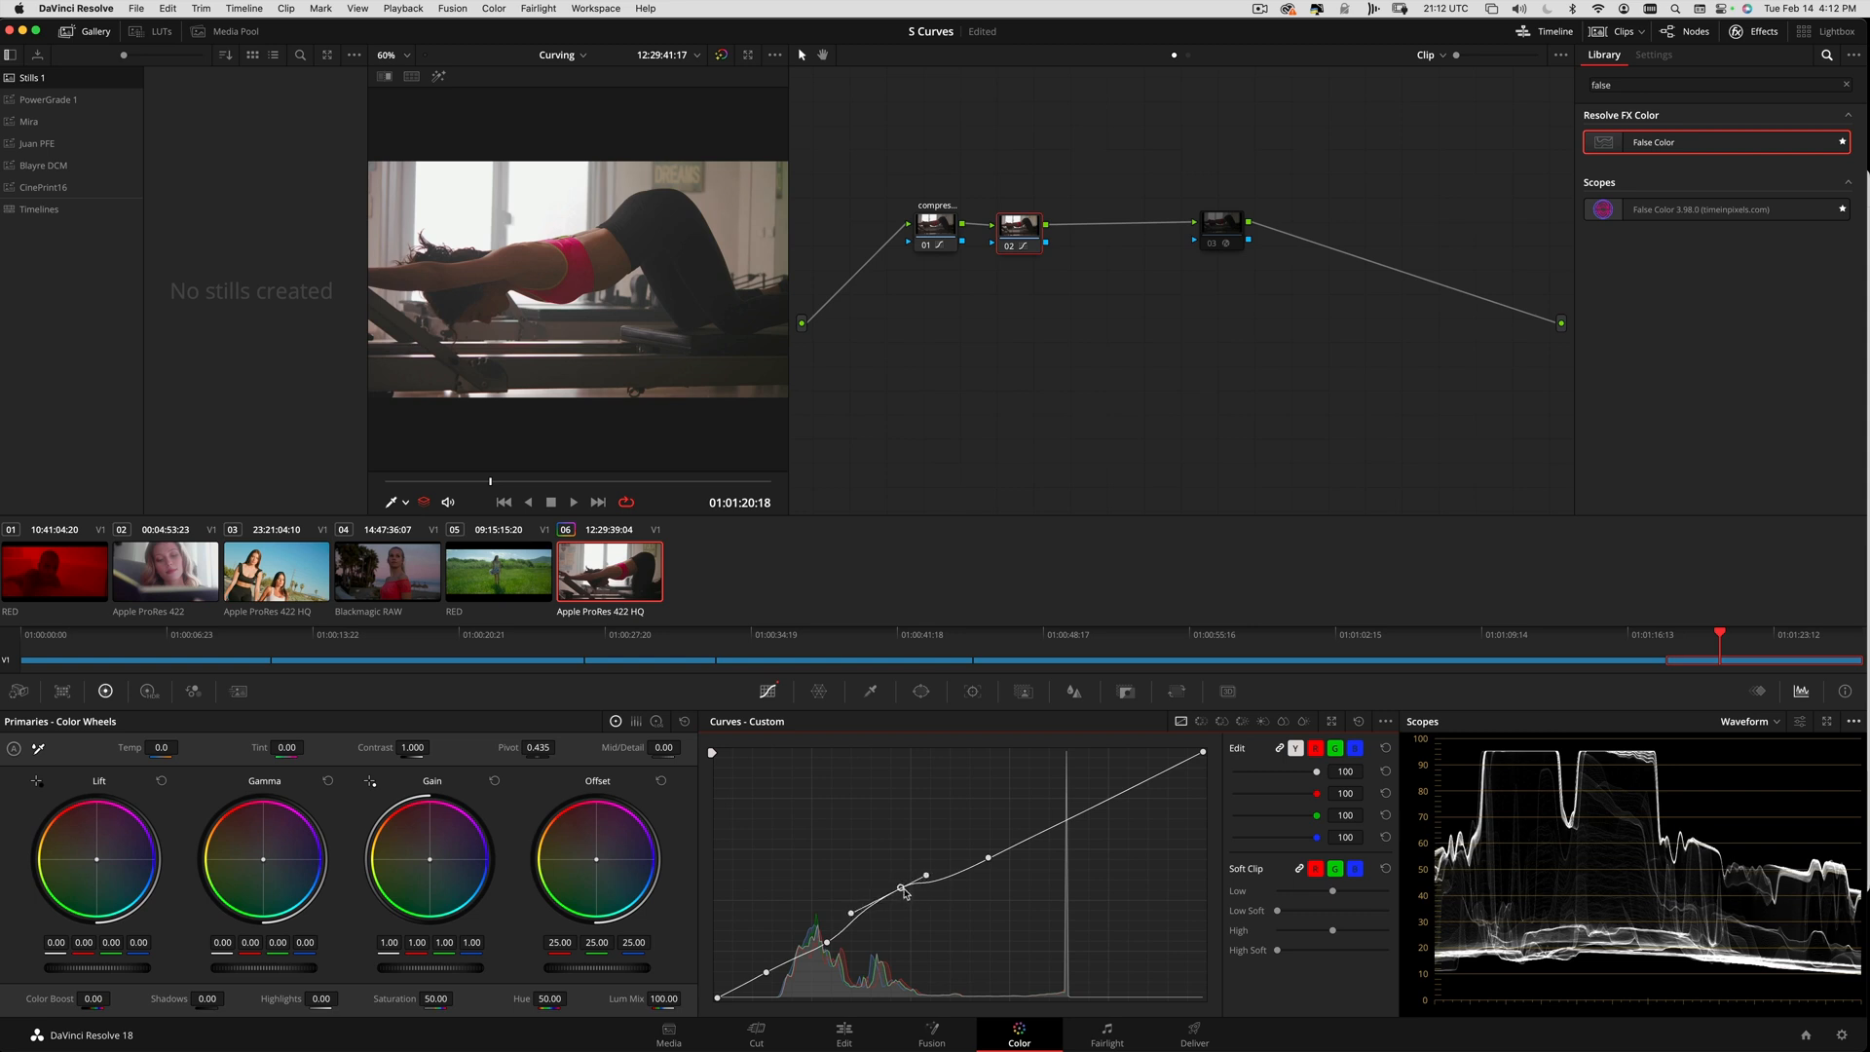
{"action": "left_click_drag", "start_coordinate": [925, 878], "coordinate": [887, 899]}
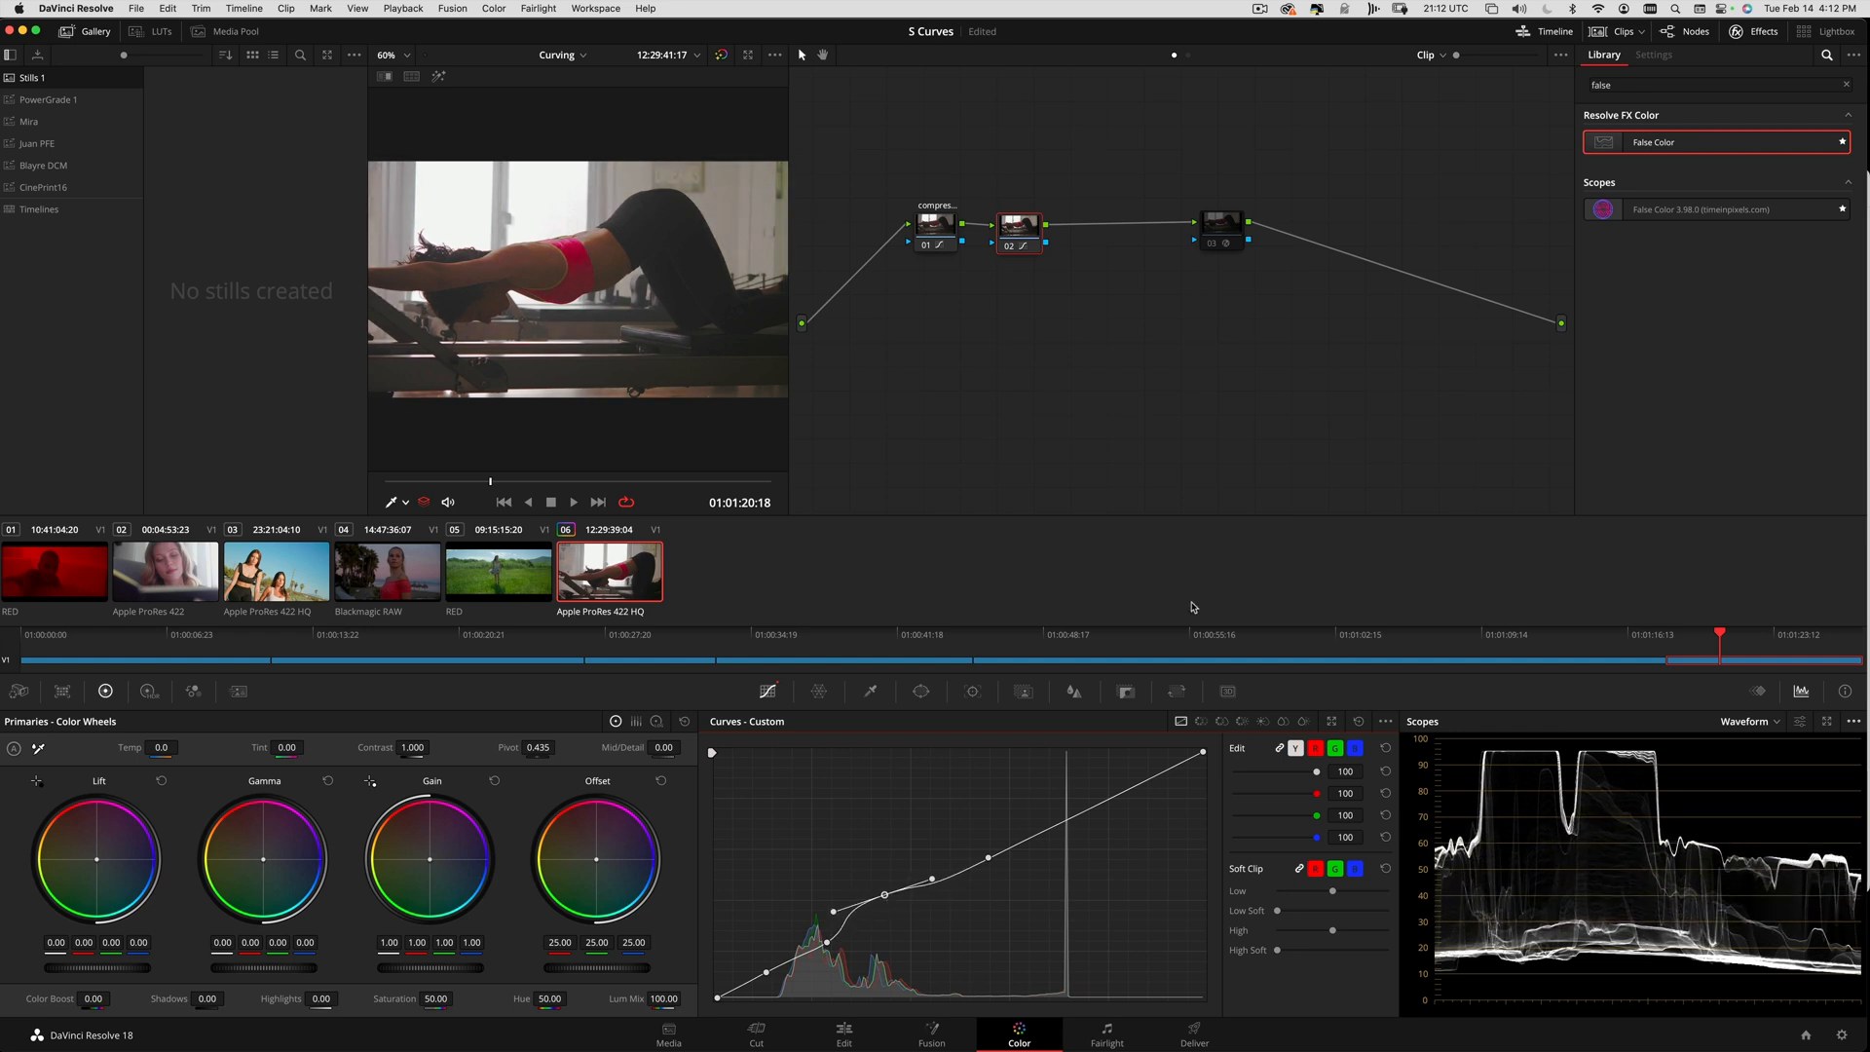
- Reset node 02's custom curve and turn off Editable Splines
{"action": "left_click", "coordinate": [1359, 721]}
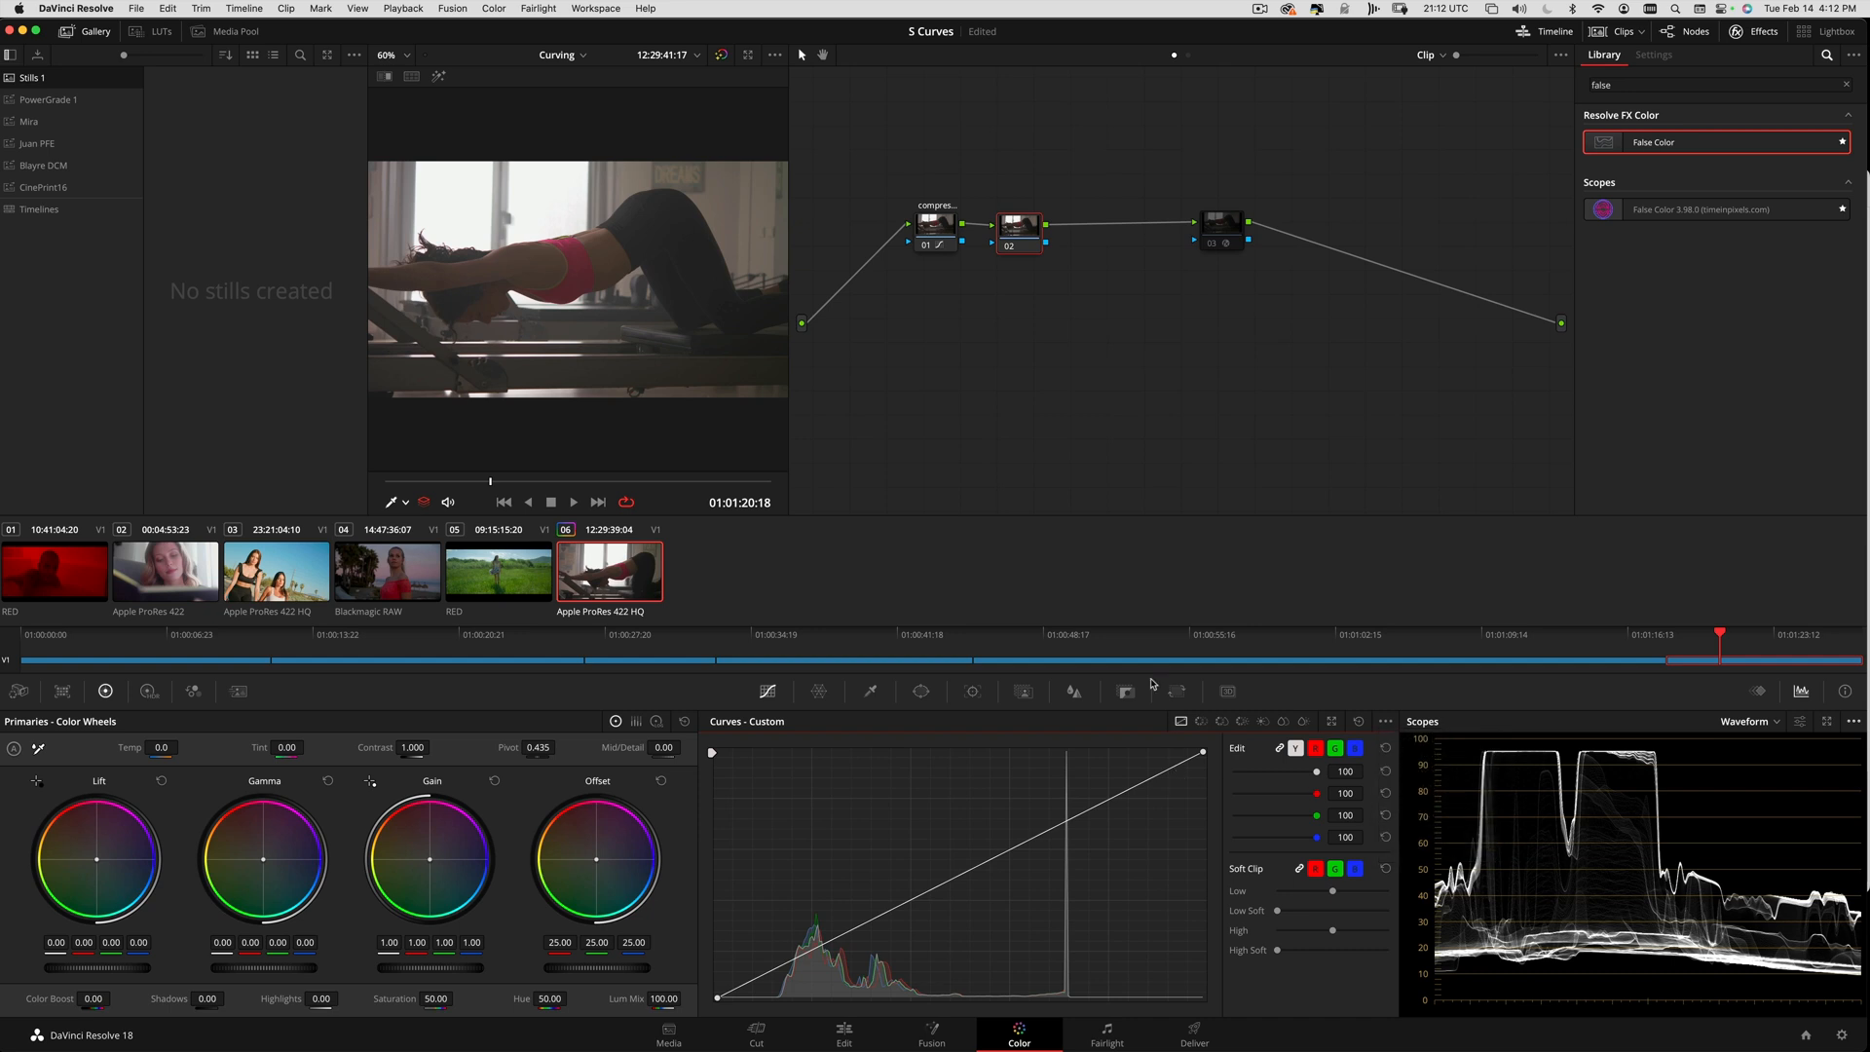
{"action": "left_click", "coordinate": [931, 251]}
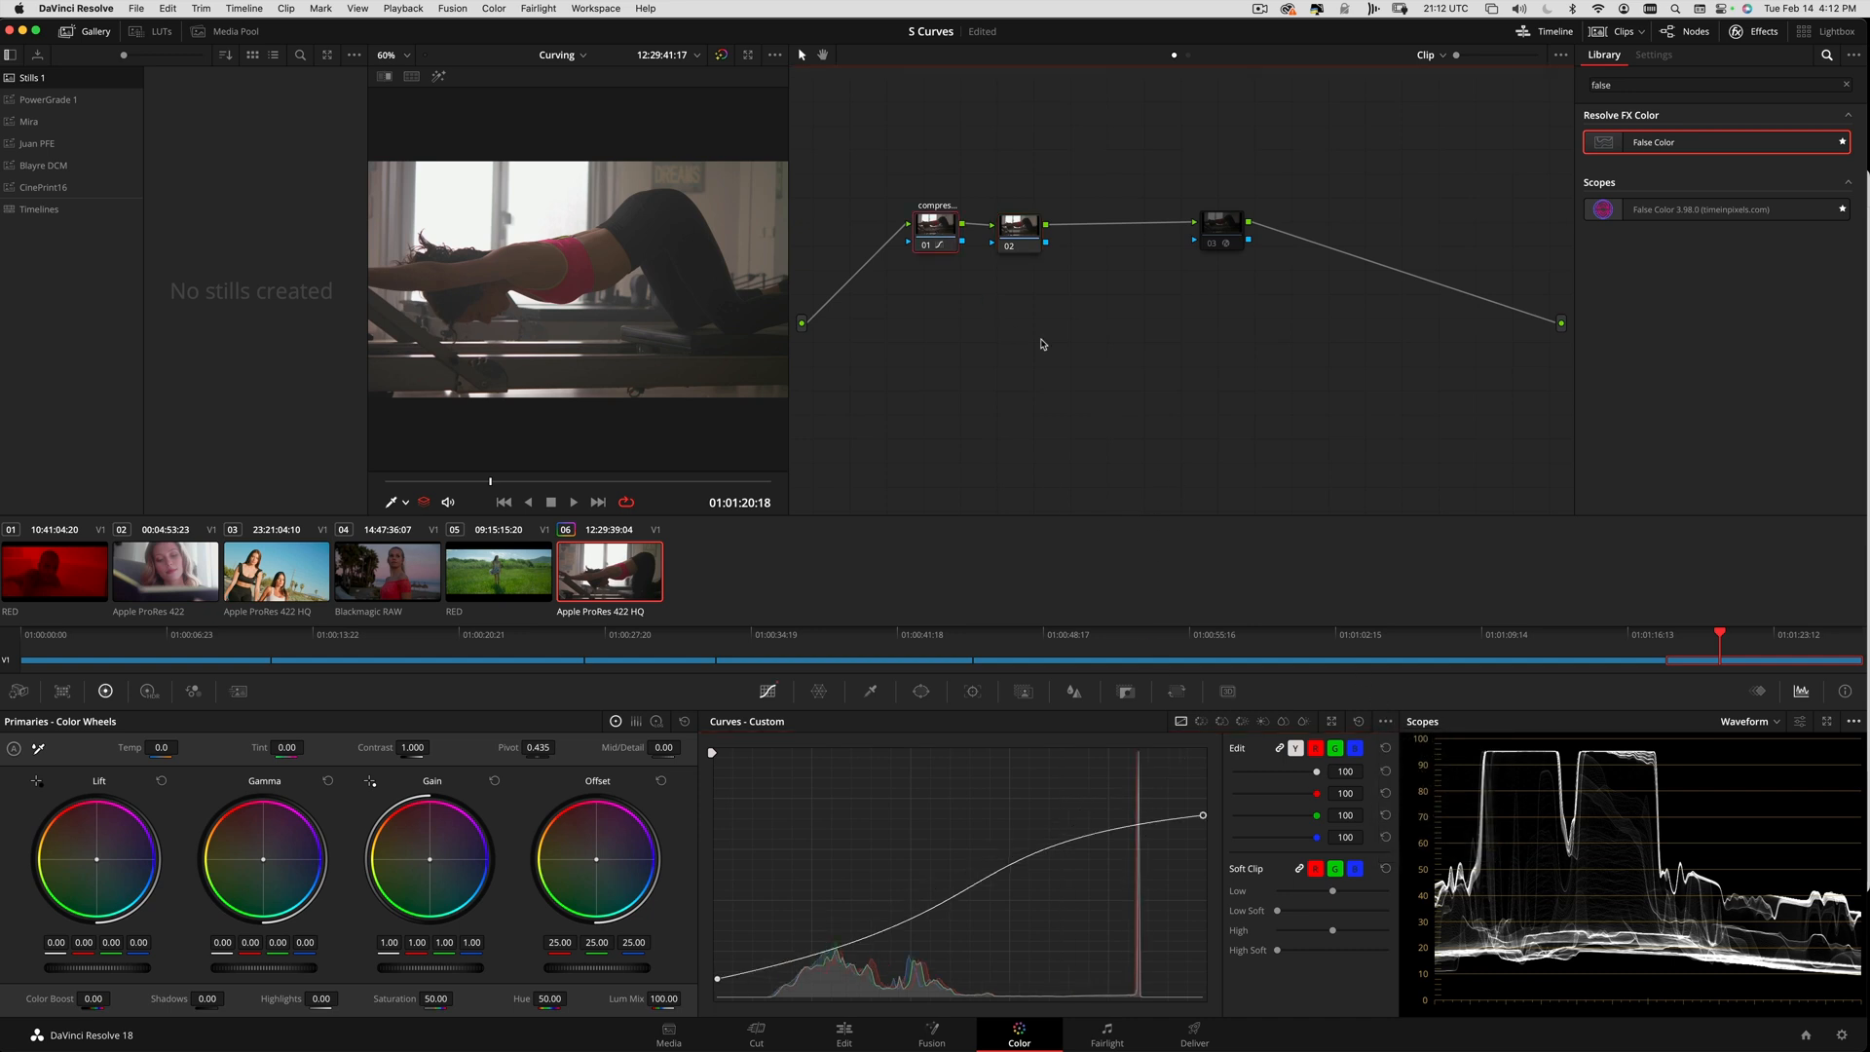
{"action": "left_click", "coordinate": [1021, 241]}
{"action": "left_click", "coordinate": [1385, 722]}
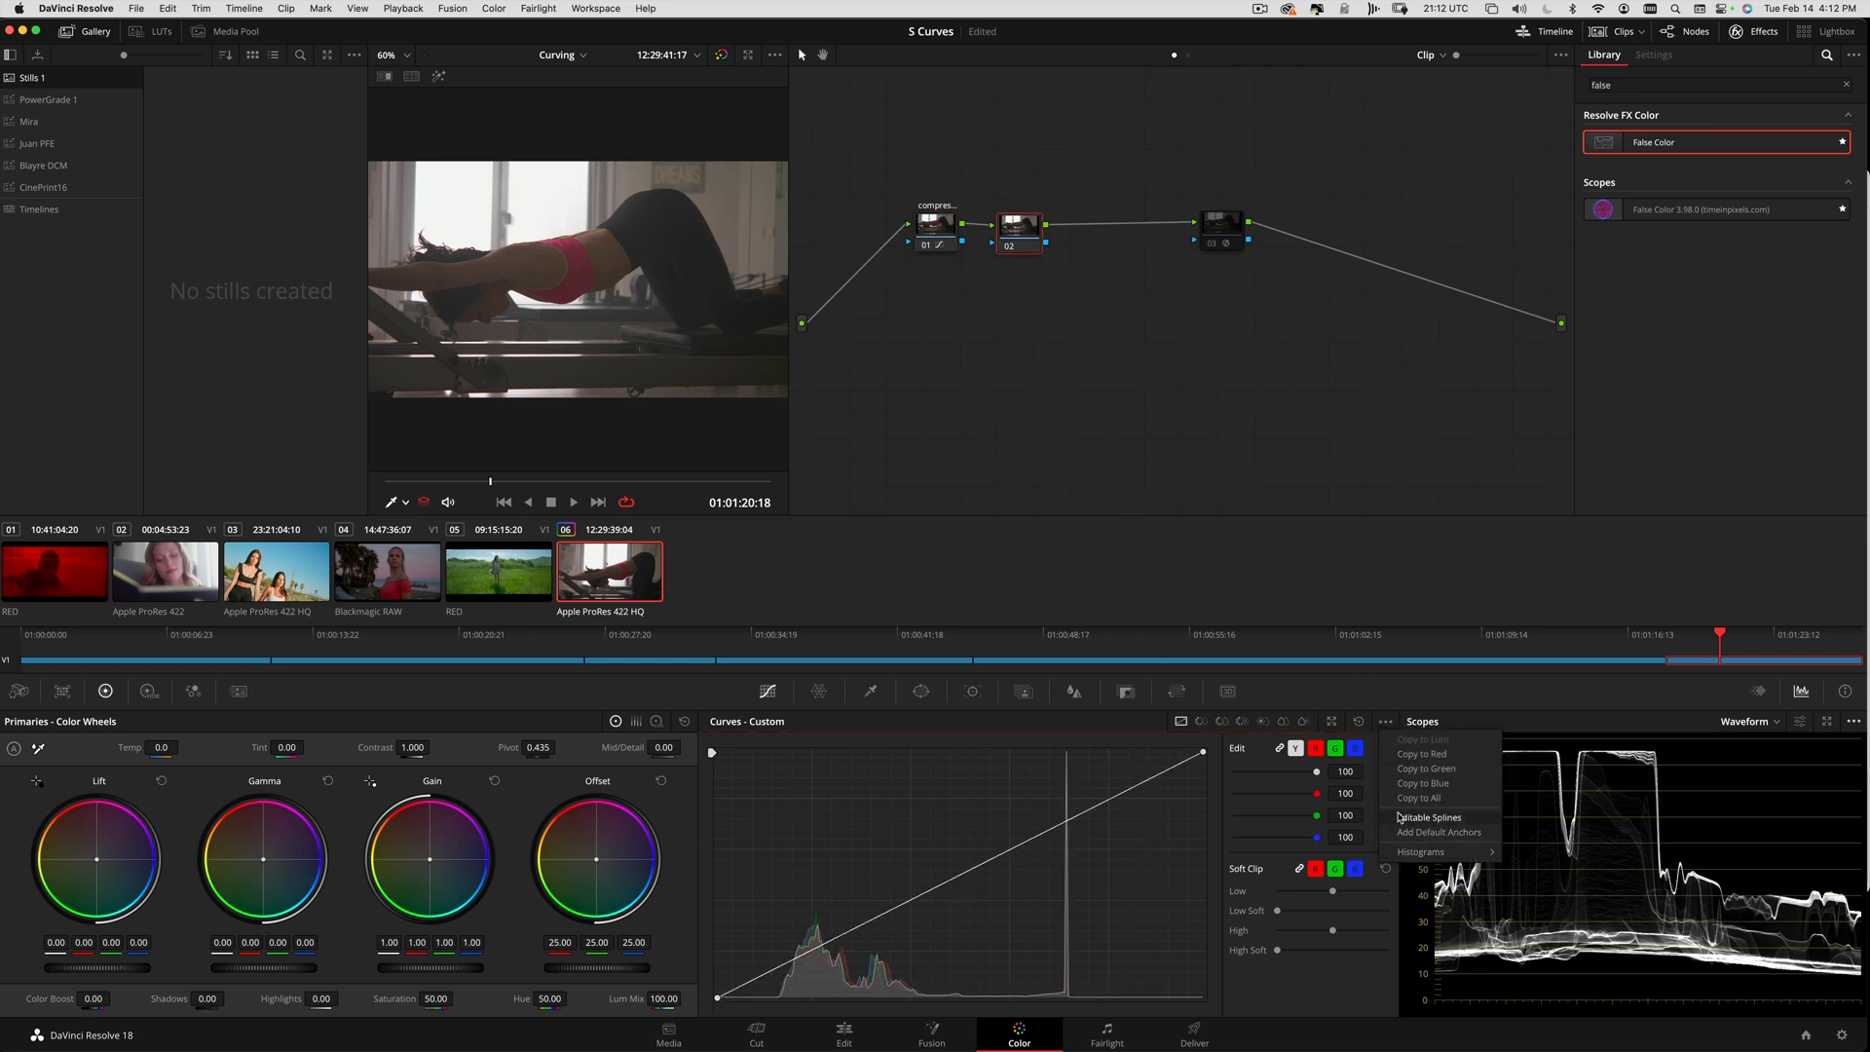
{"action": "left_click", "coordinate": [997, 860]}
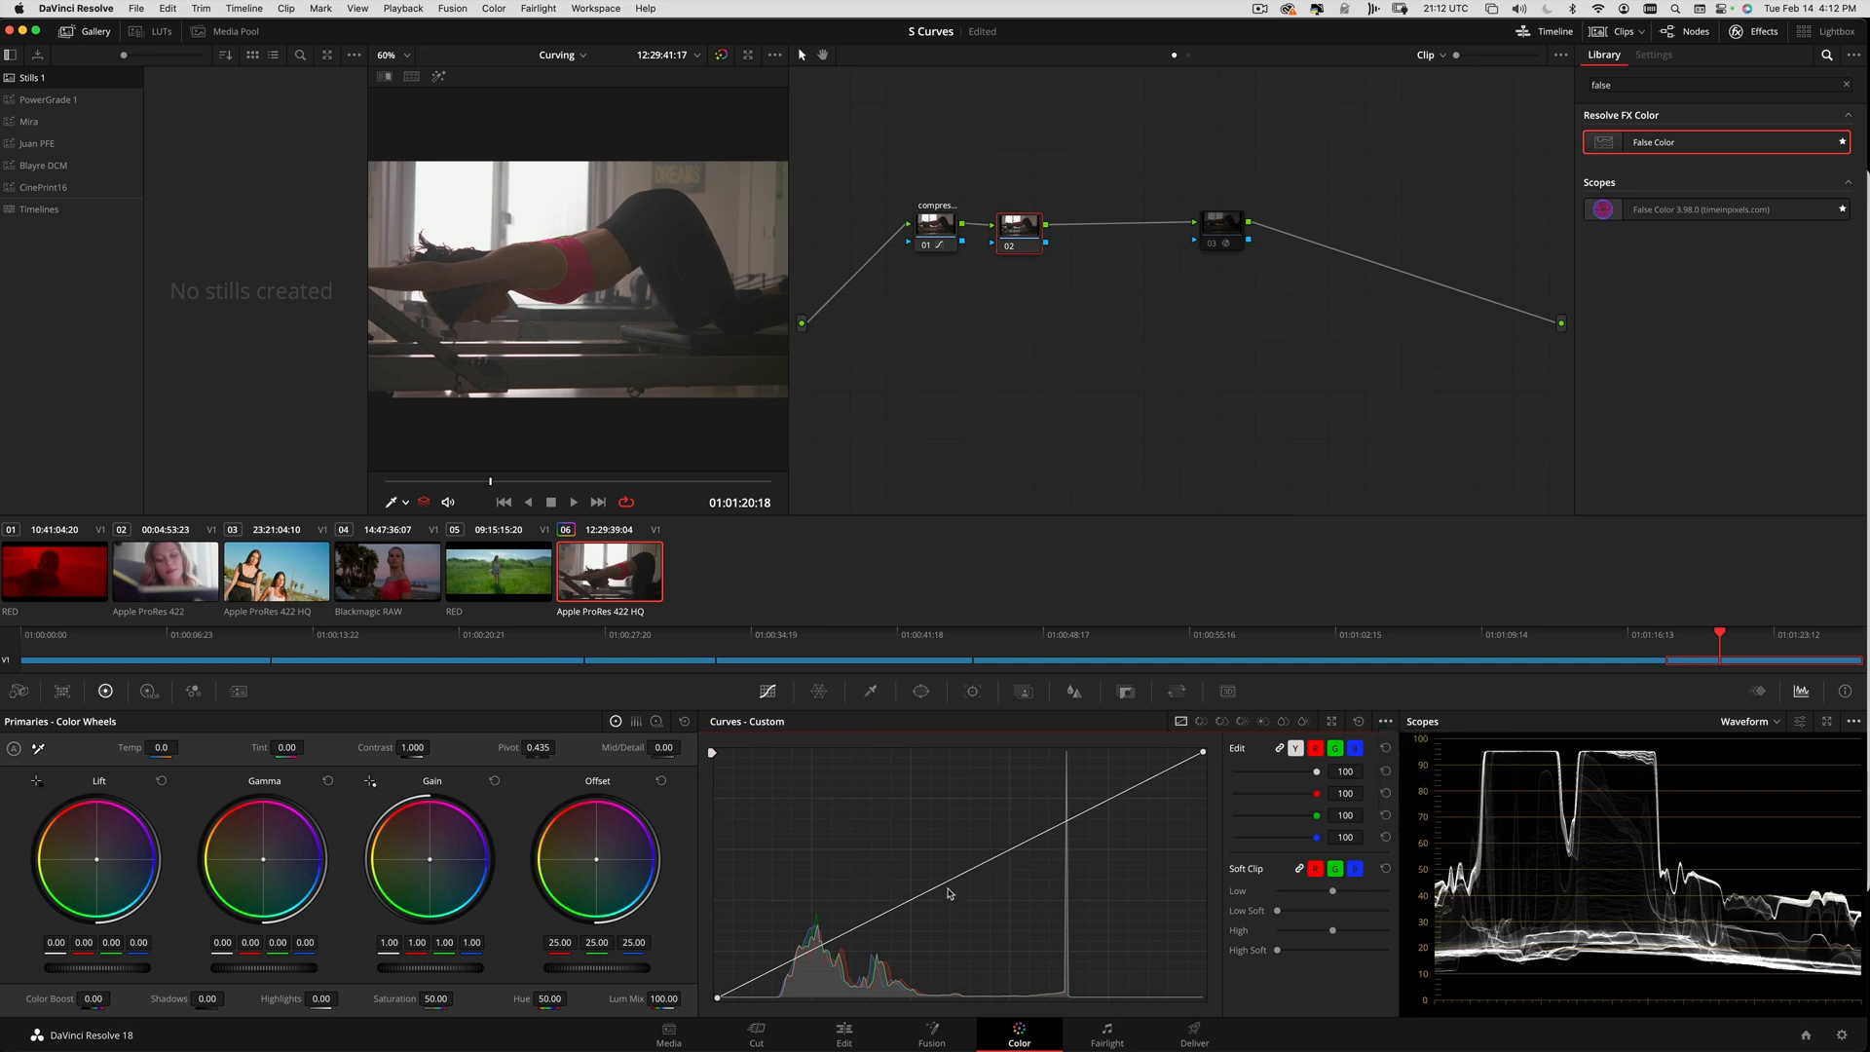
- Anchor the highlights and shadows on node 02's custom curve and slightly raise a midtone point between them
{"action": "left_click", "coordinate": [995, 859]}
{"action": "left_click", "coordinate": [770, 973]}
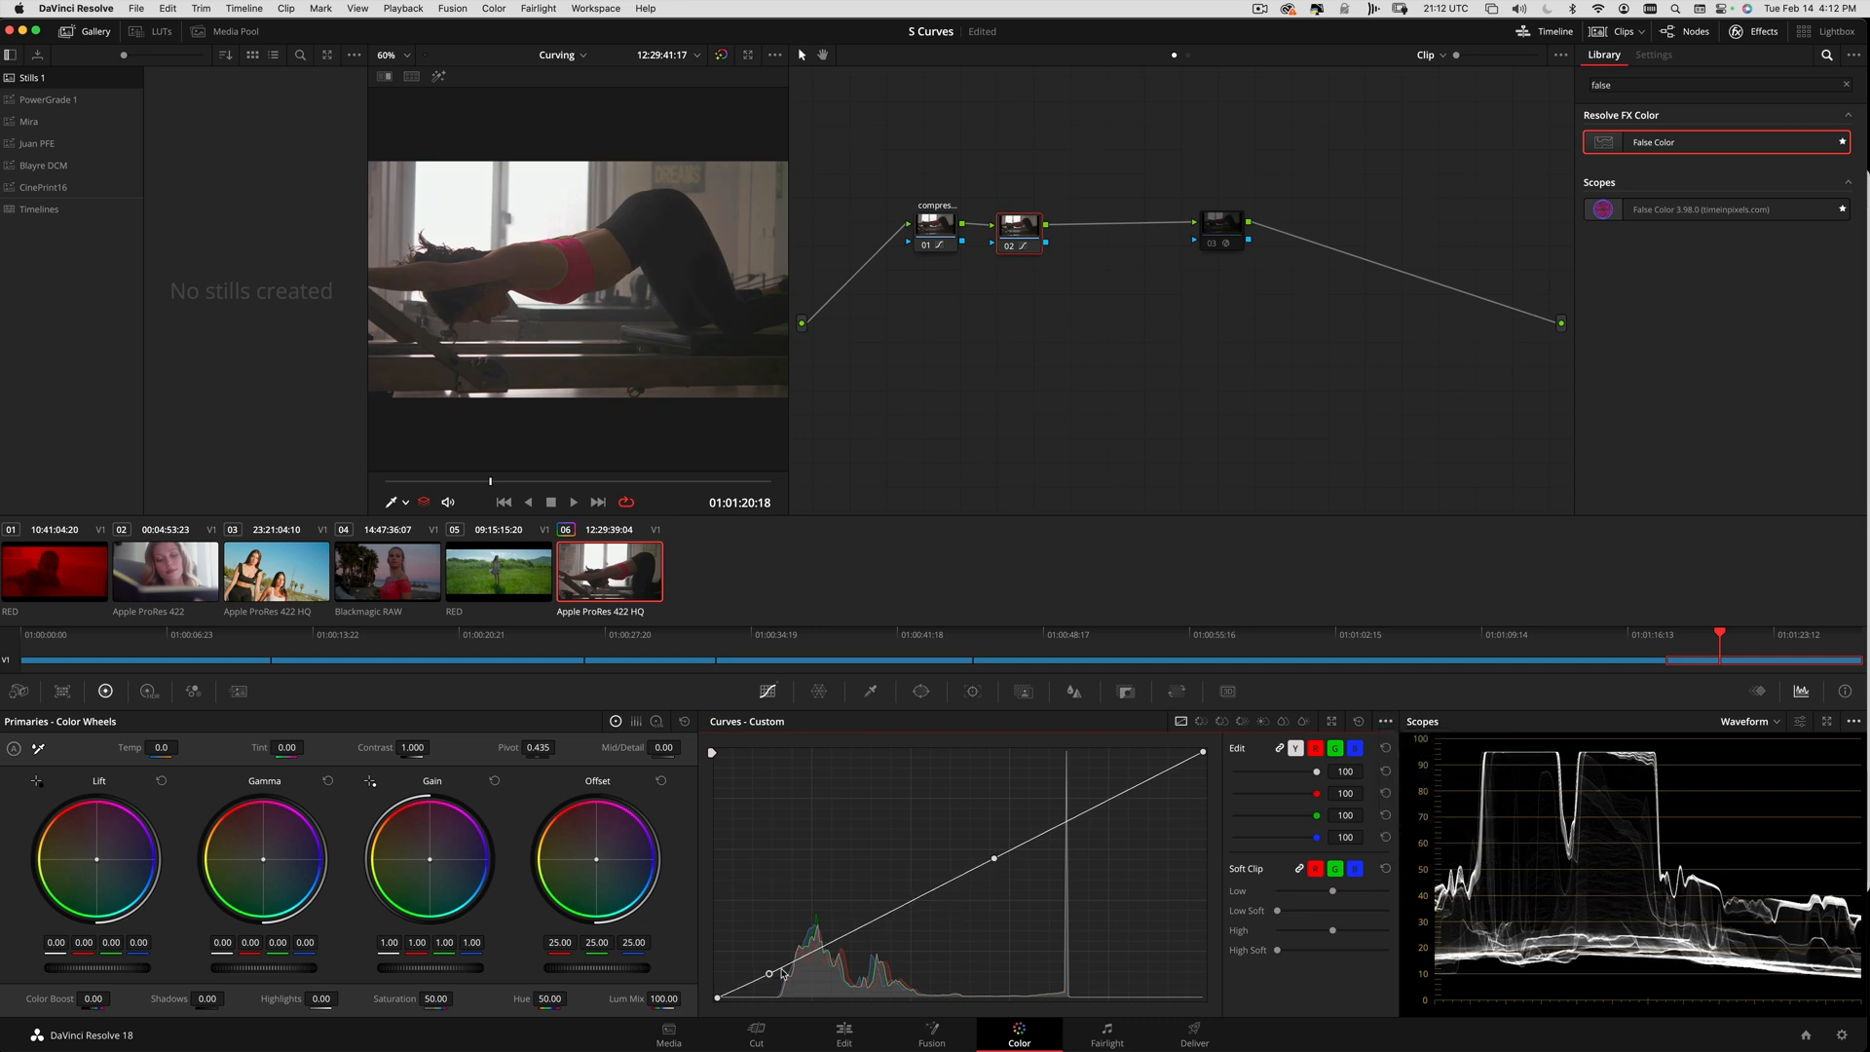
{"action": "left_click", "coordinate": [917, 899]}
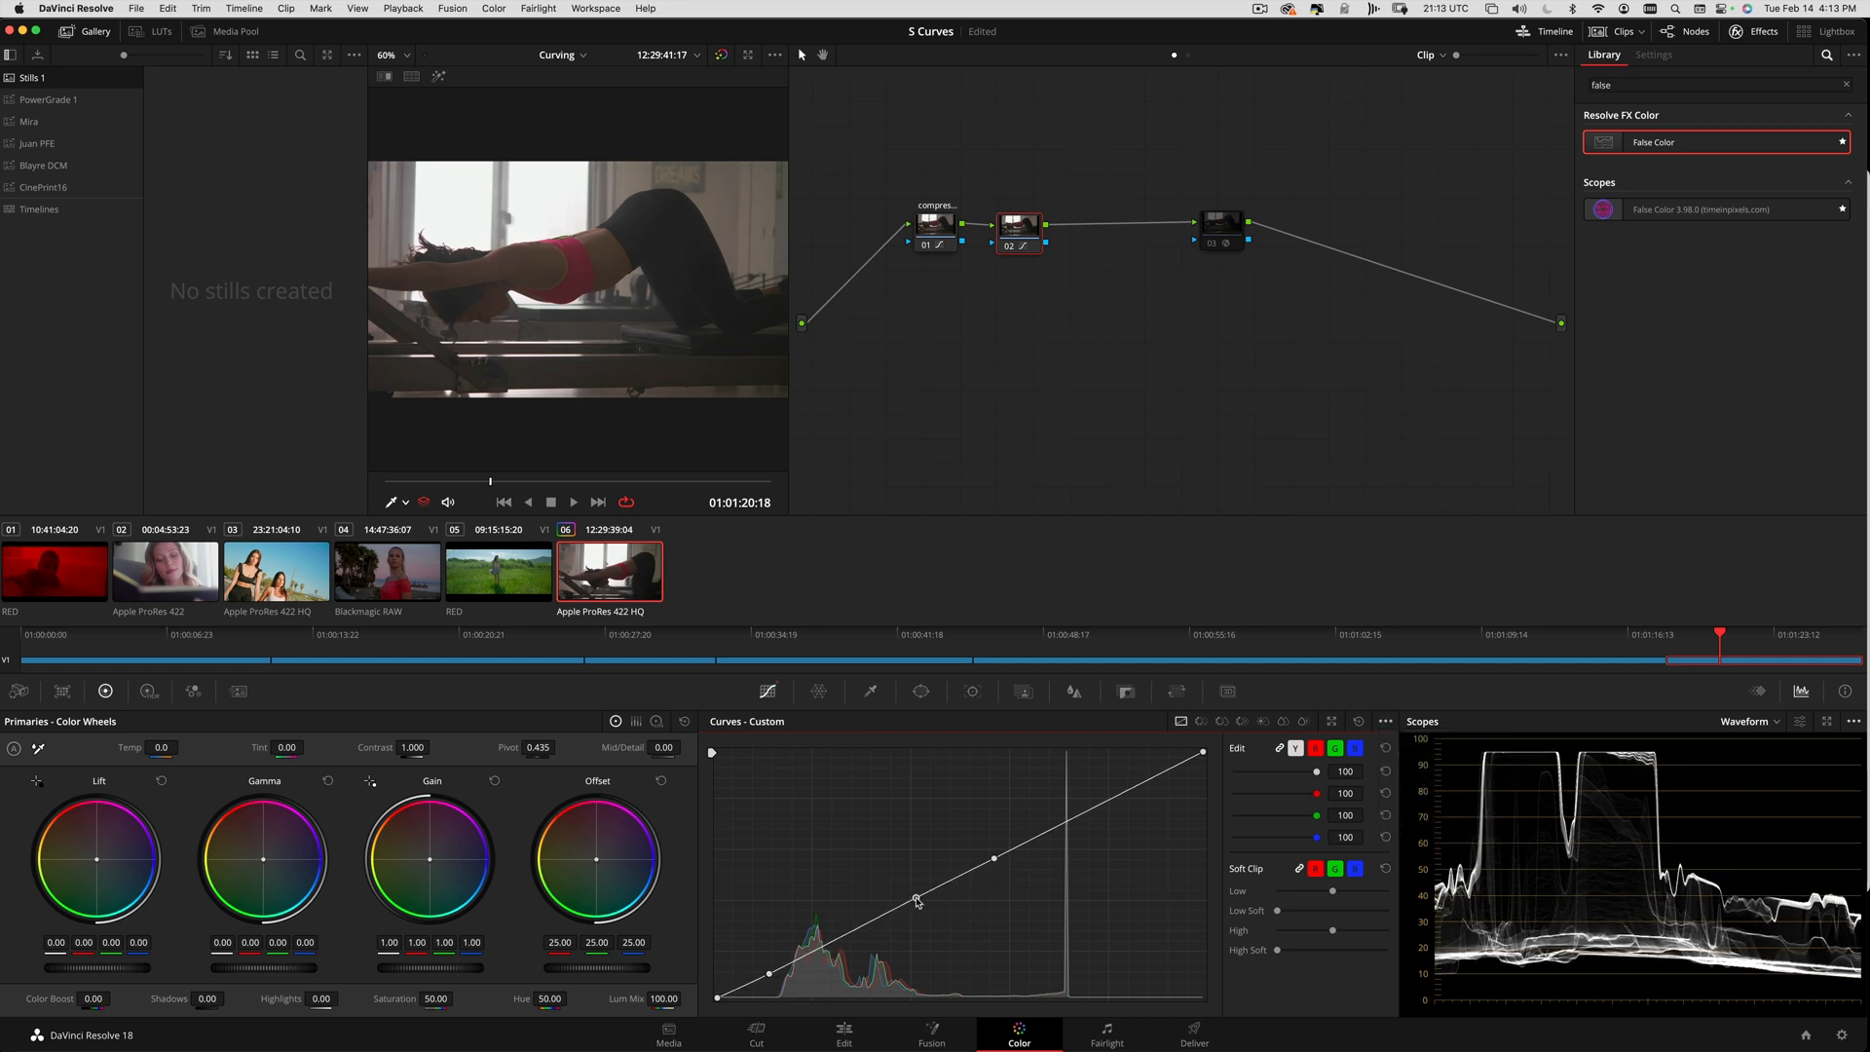
{"action": "left_click_drag", "start_coordinate": [916, 901], "coordinate": [900, 896]}
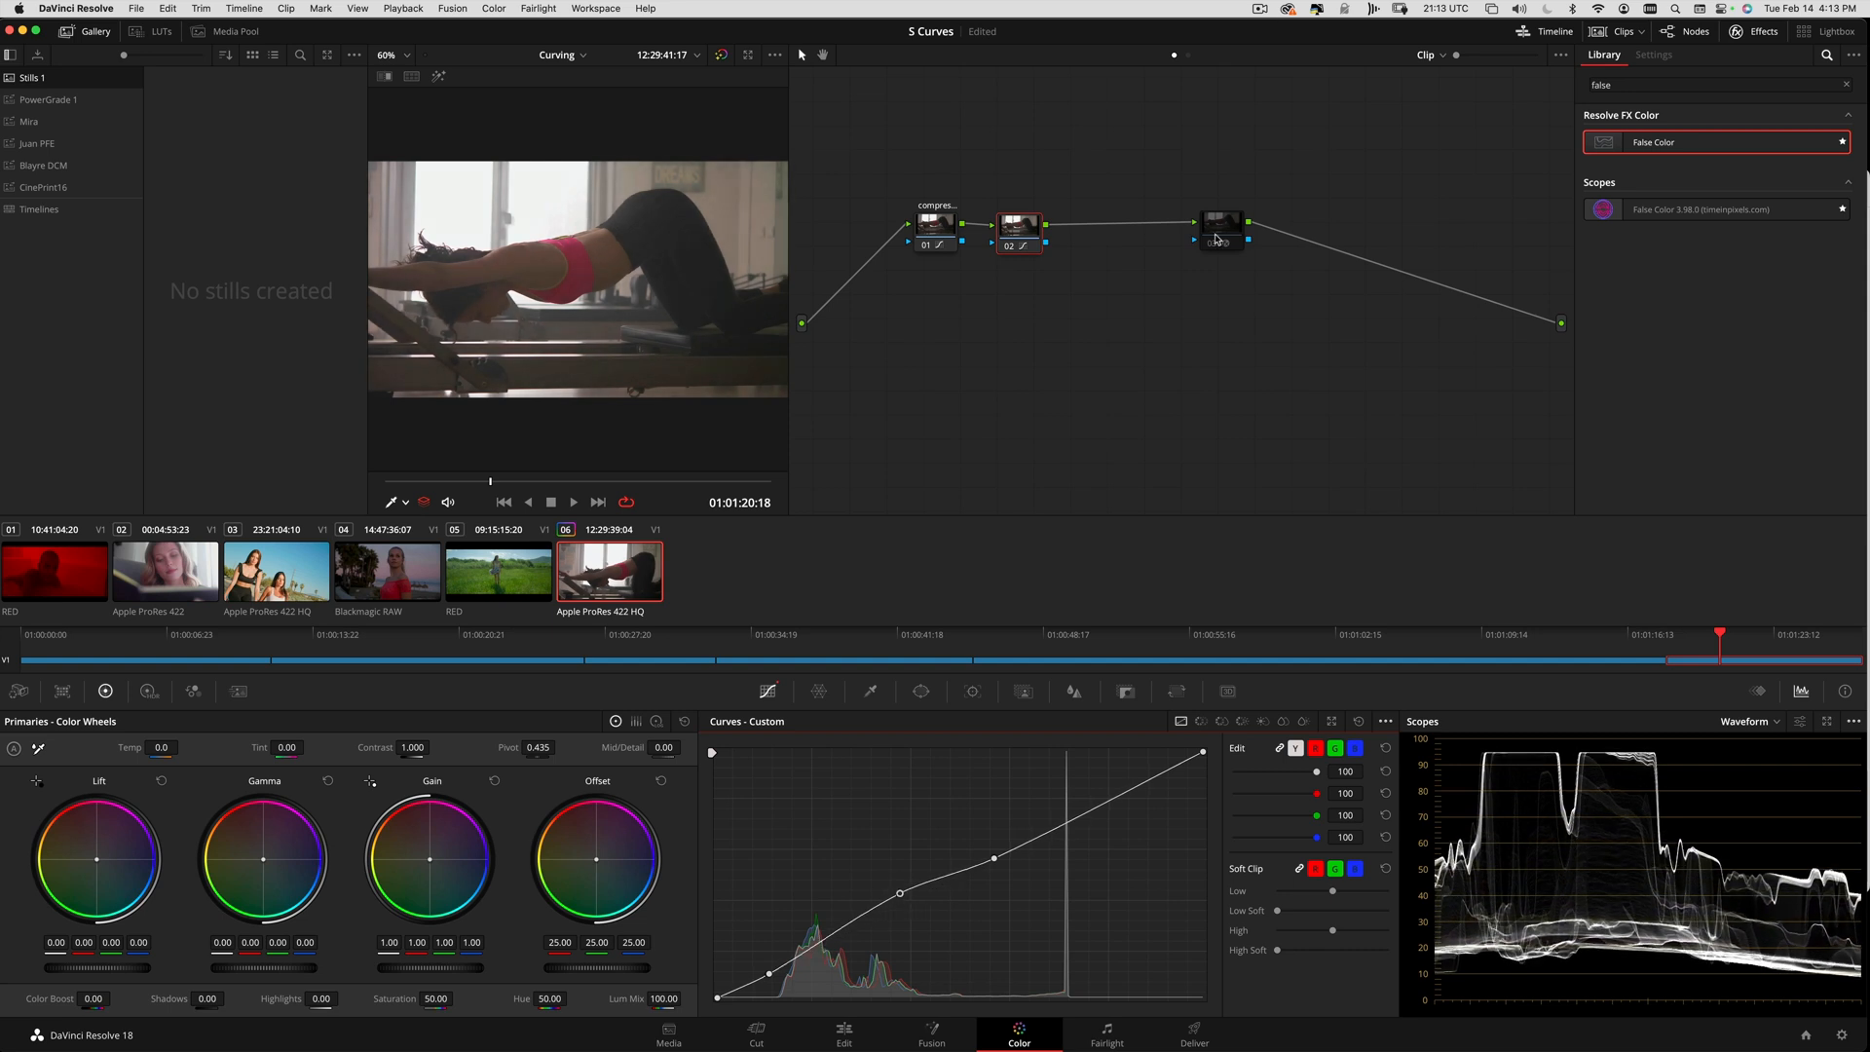
- Using the False Color node as a temporary guide, refine node 02's midtone point and add a slightly lowered point in its lower tones
{"action": "left_click", "coordinate": [1214, 240]}
{"action": "left_click", "coordinate": [1025, 227]}
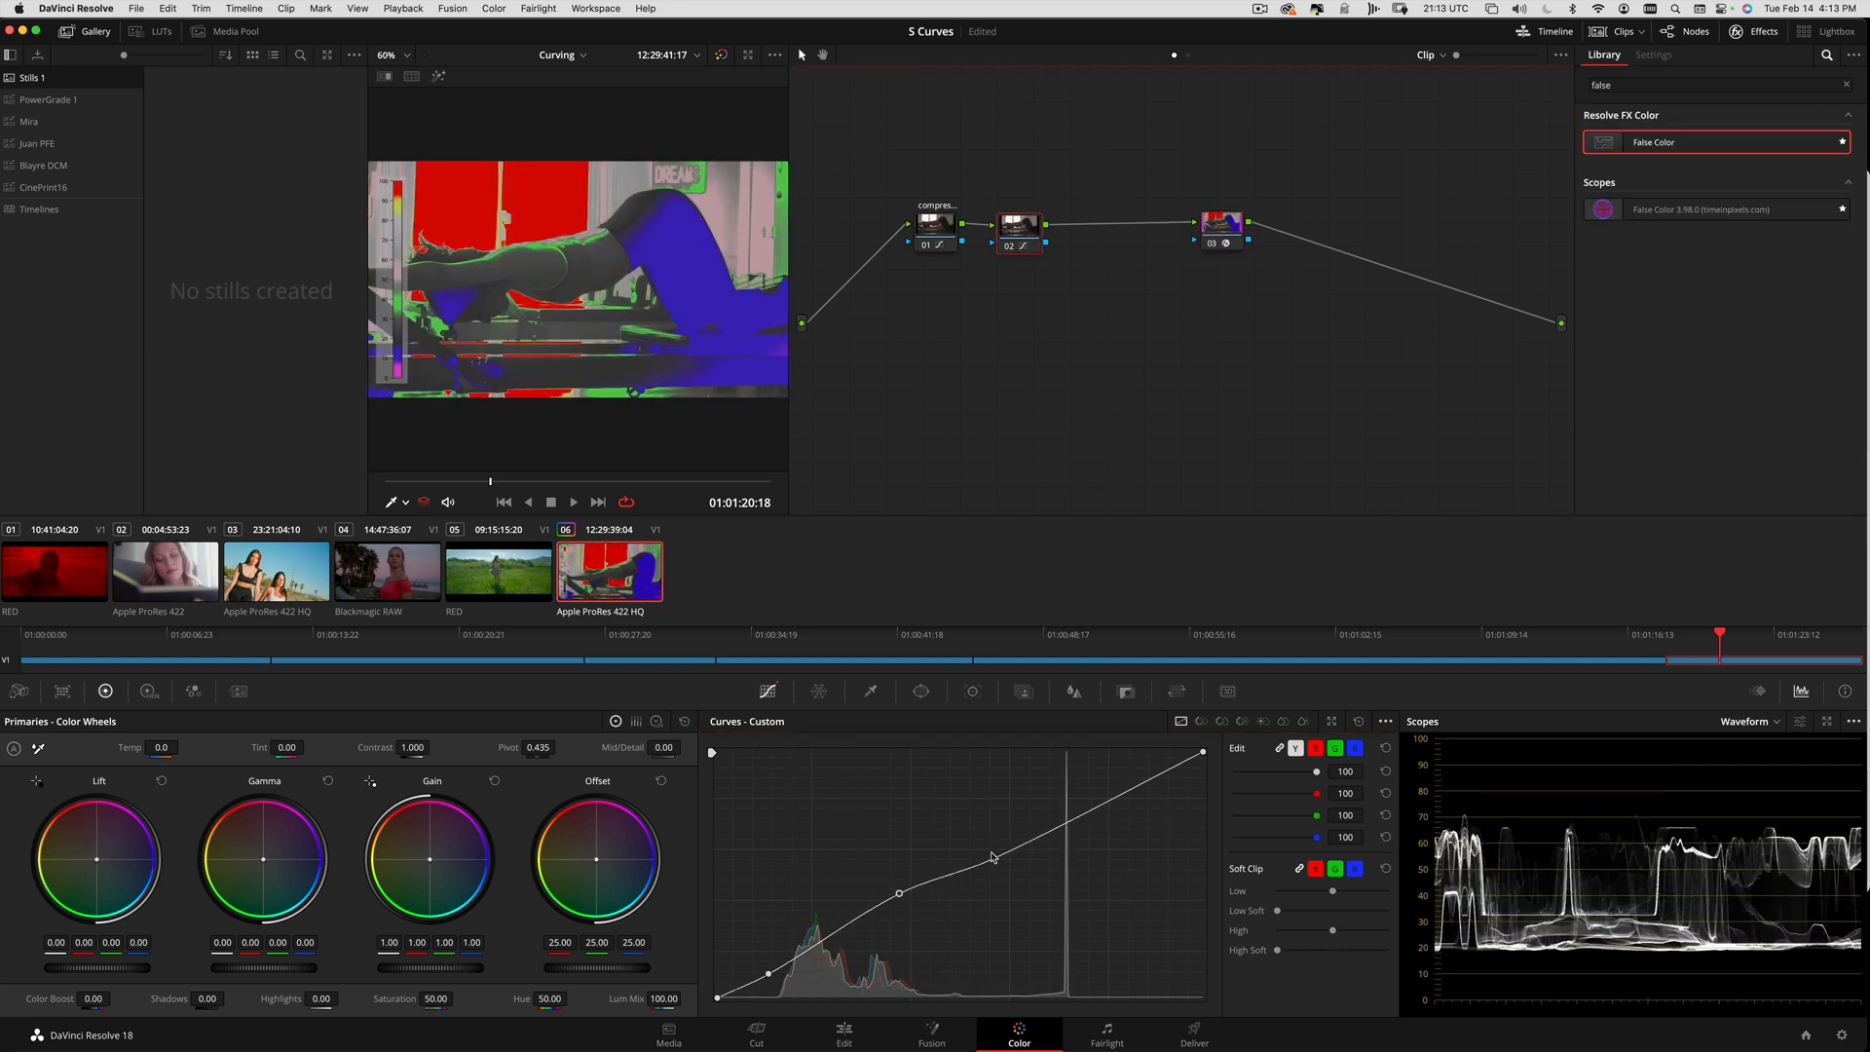
{"action": "left_click_drag", "start_coordinate": [901, 896], "coordinate": [884, 896]}
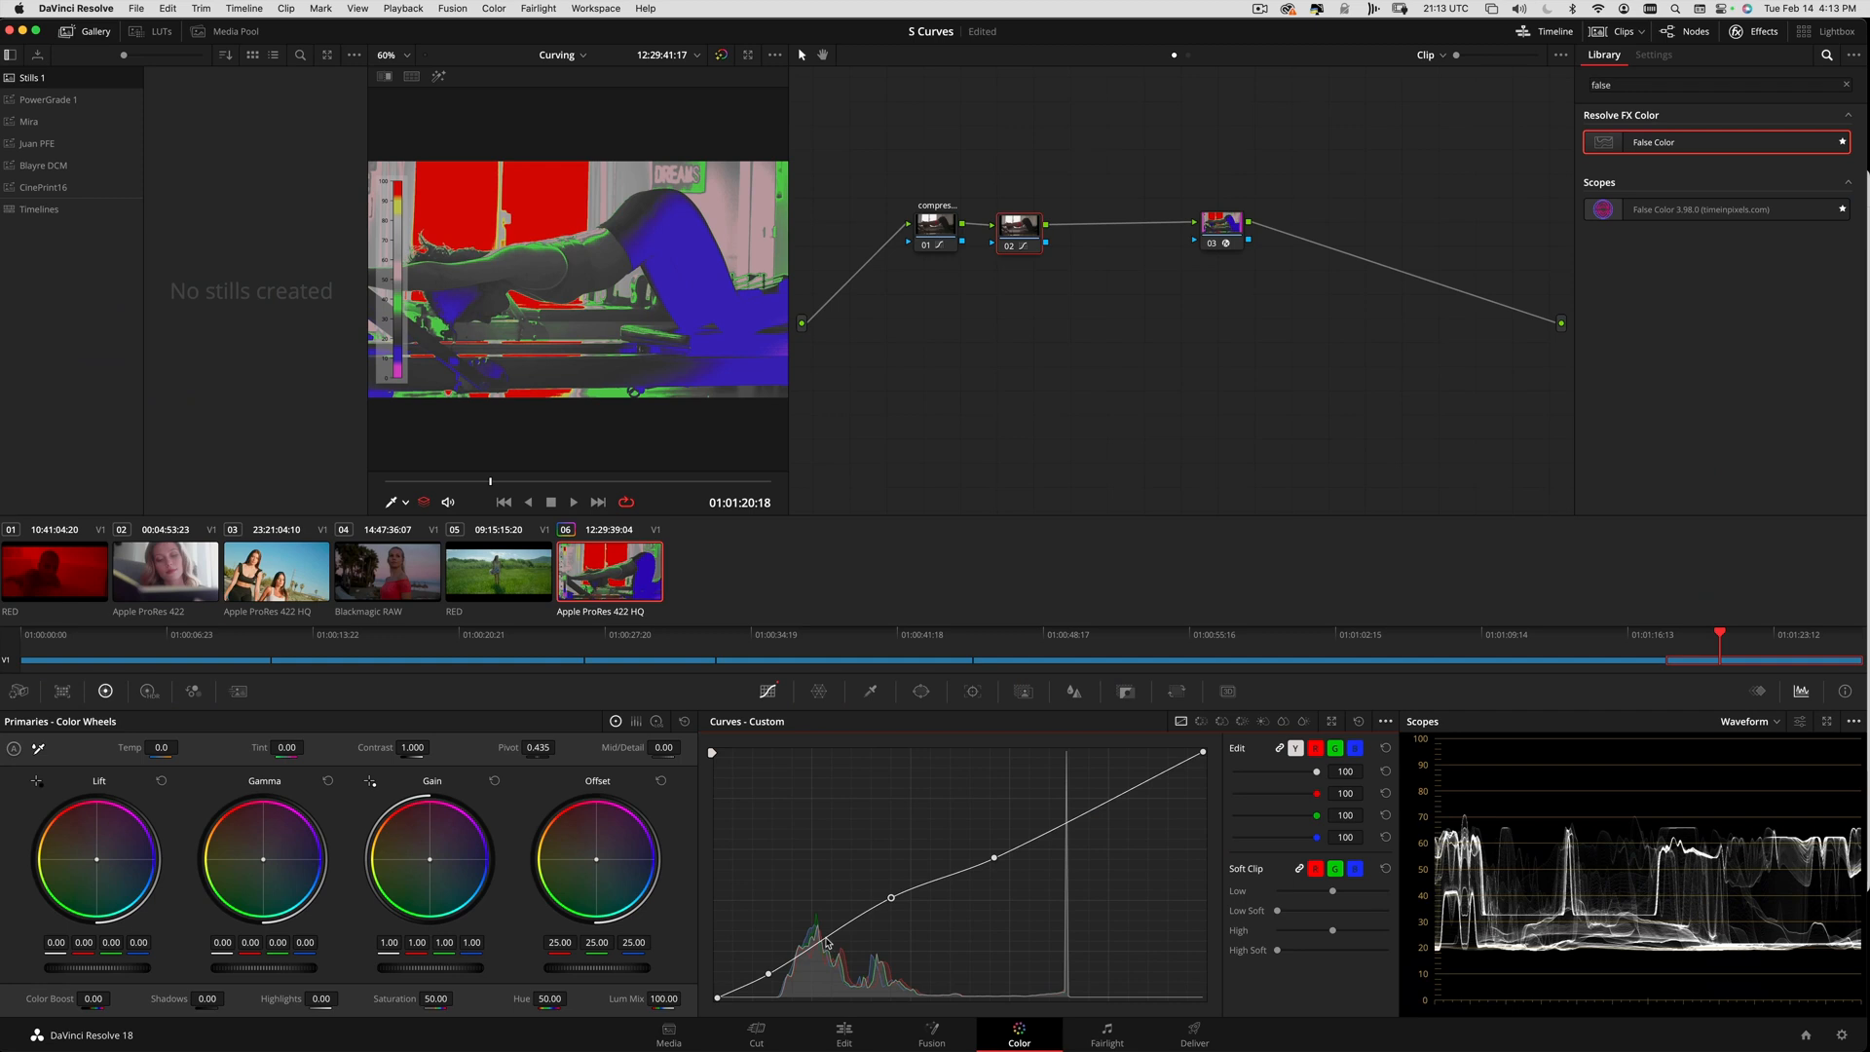
{"action": "left_click_drag", "start_coordinate": [826, 941], "coordinate": [889, 904]}
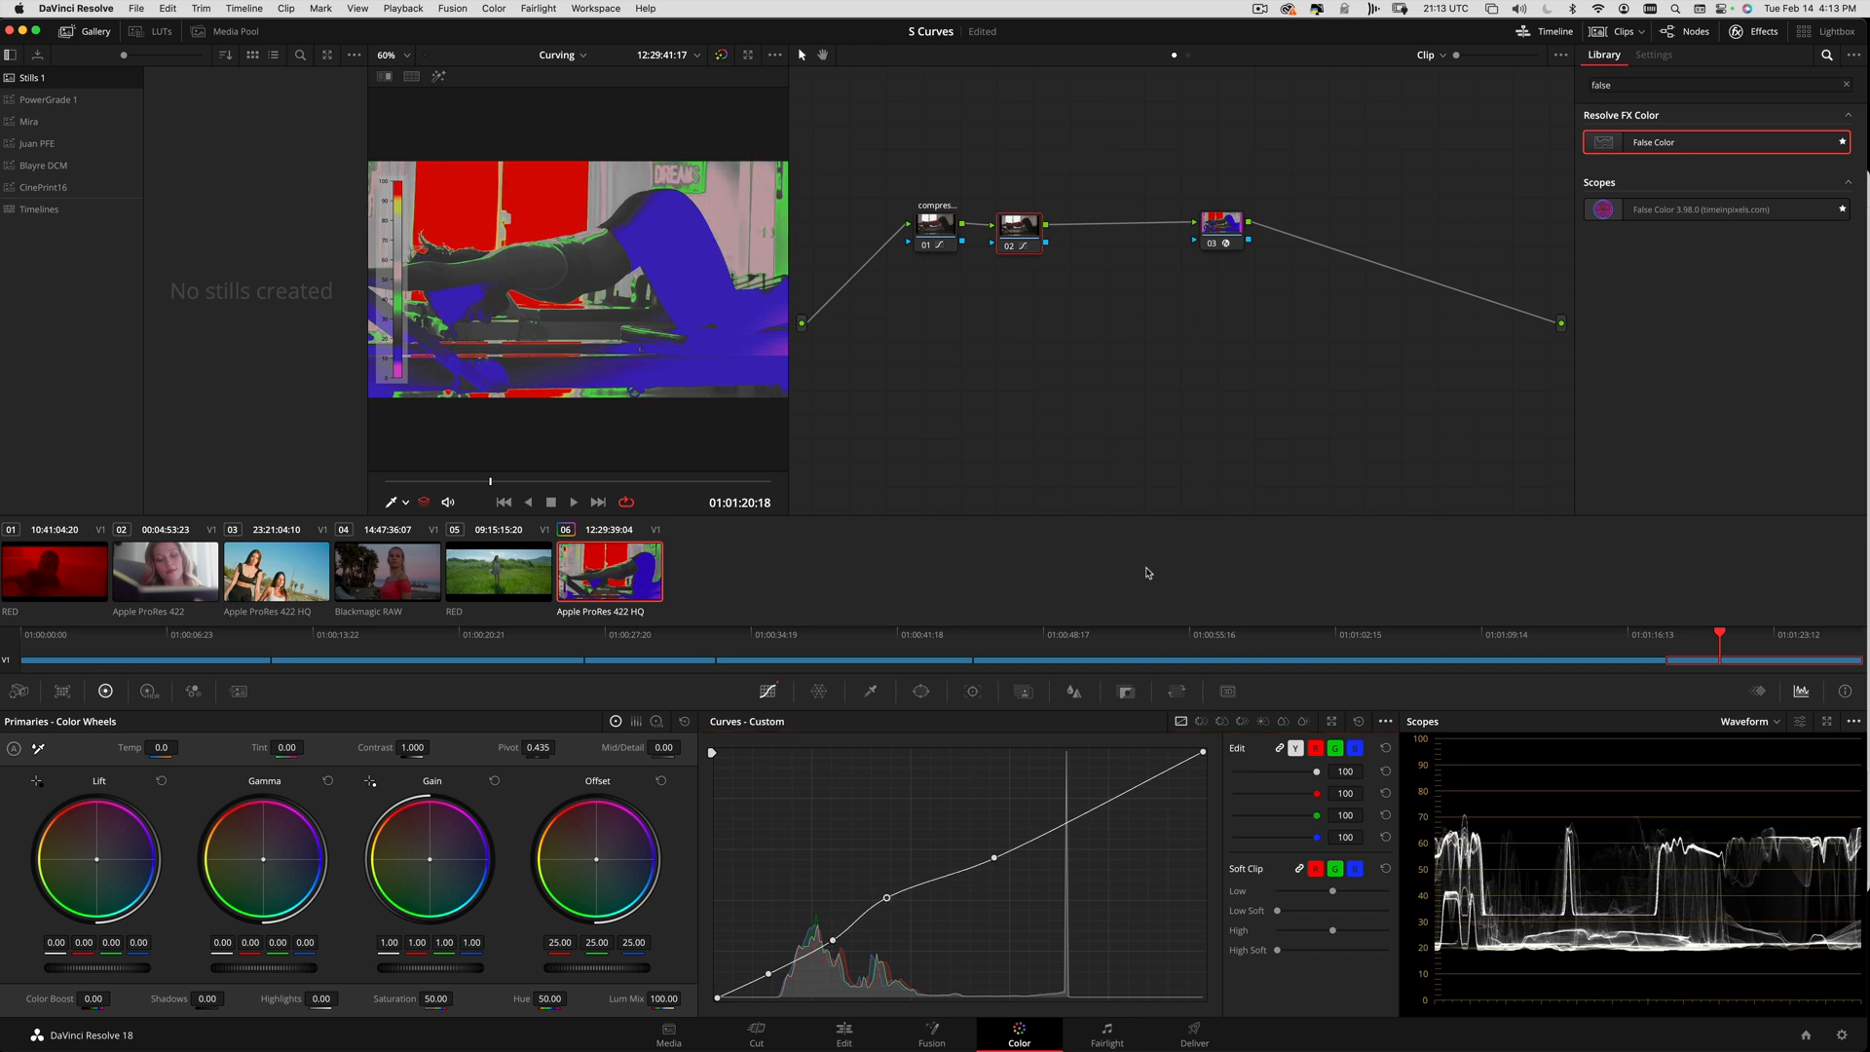
{"action": "left_click", "coordinate": [1230, 247]}
{"action": "left_click", "coordinate": [1029, 240]}
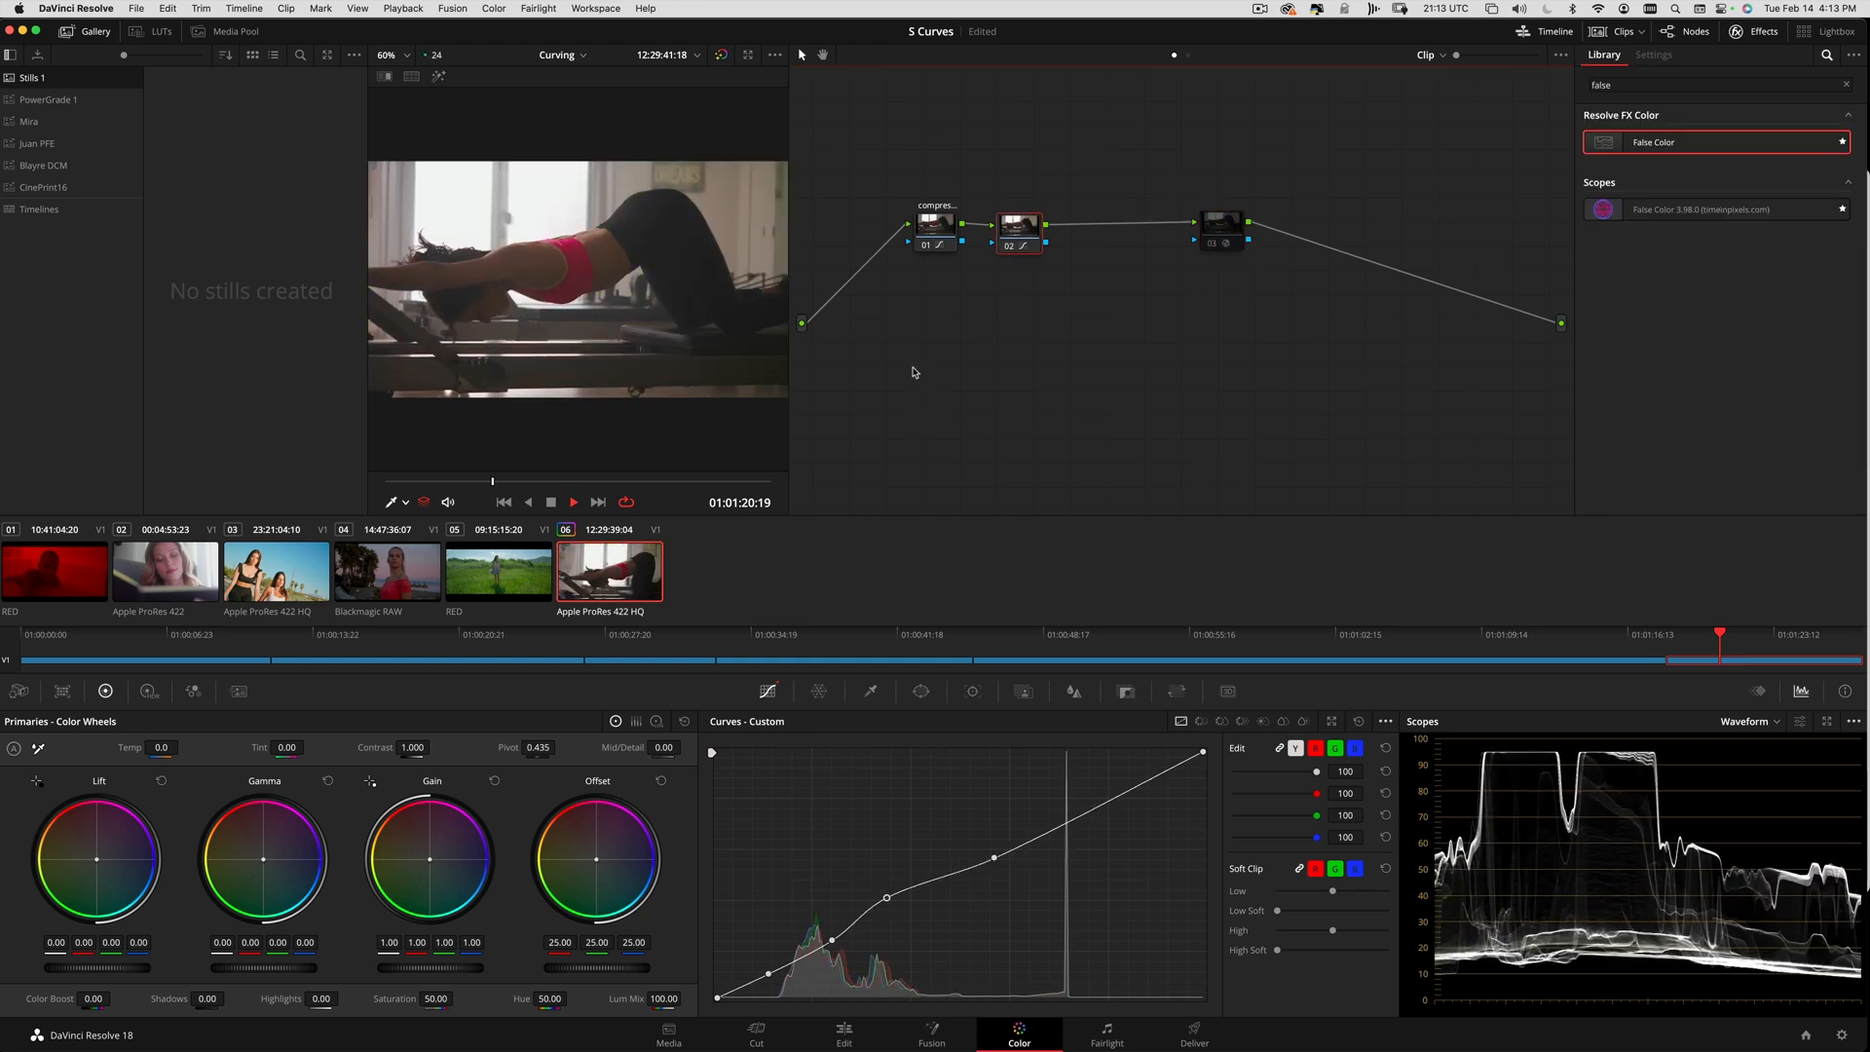
- Review the graded clip by scrubbing, playing it full screen, and comparing it with and without node 02's contrast curve
{"action": "key", "text": "space"}
{"action": "mouse_move", "coordinate": [508, 483]}
{"action": "left_mouse_down"}
{"action": "mouse_move", "coordinate": [582, 486]}
{"action": "mouse_move", "coordinate": [528, 483]}
{"action": "mouse_move", "coordinate": [561, 452]}
{"action": "mouse_move", "coordinate": [479, 484]}
{"action": "left_mouse_up"}
{"action": "key", "text": "super+d"}
{"action": "key", "text": "super+d"}
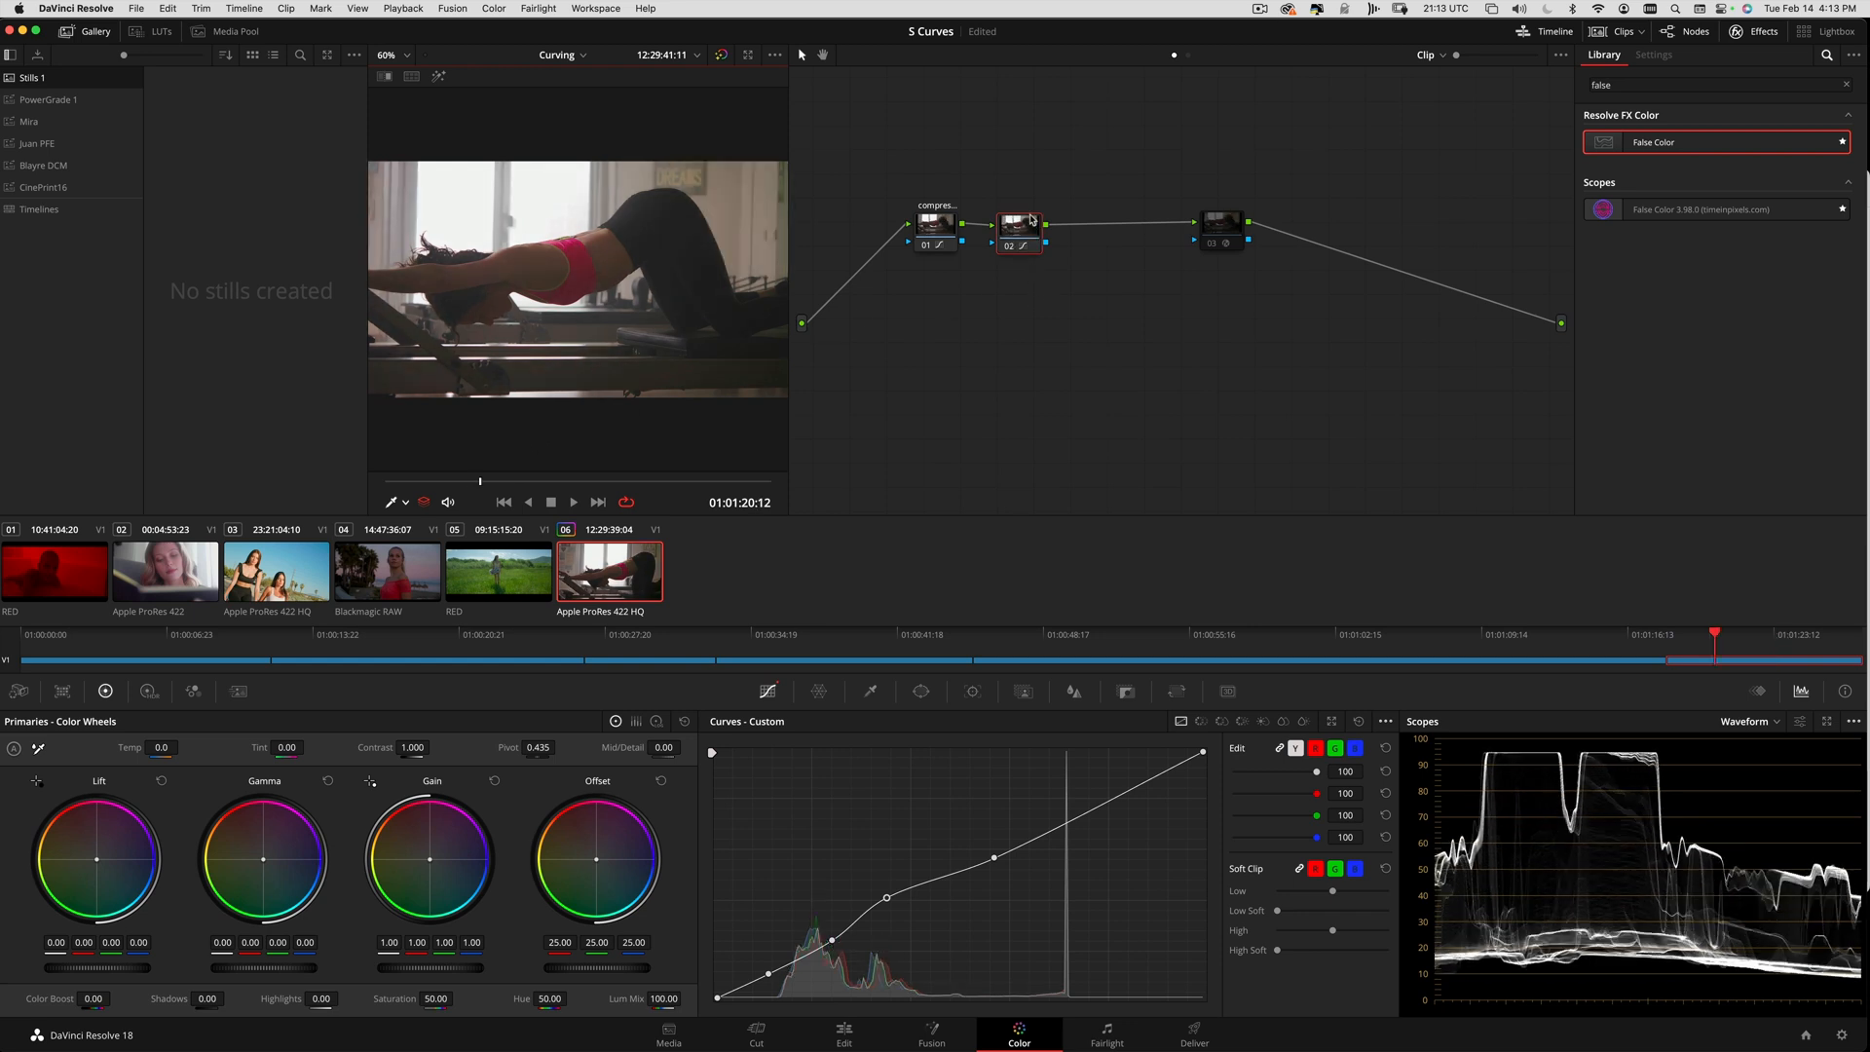
{"action": "left_click_drag", "start_coordinate": [479, 481], "coordinate": [404, 468]}
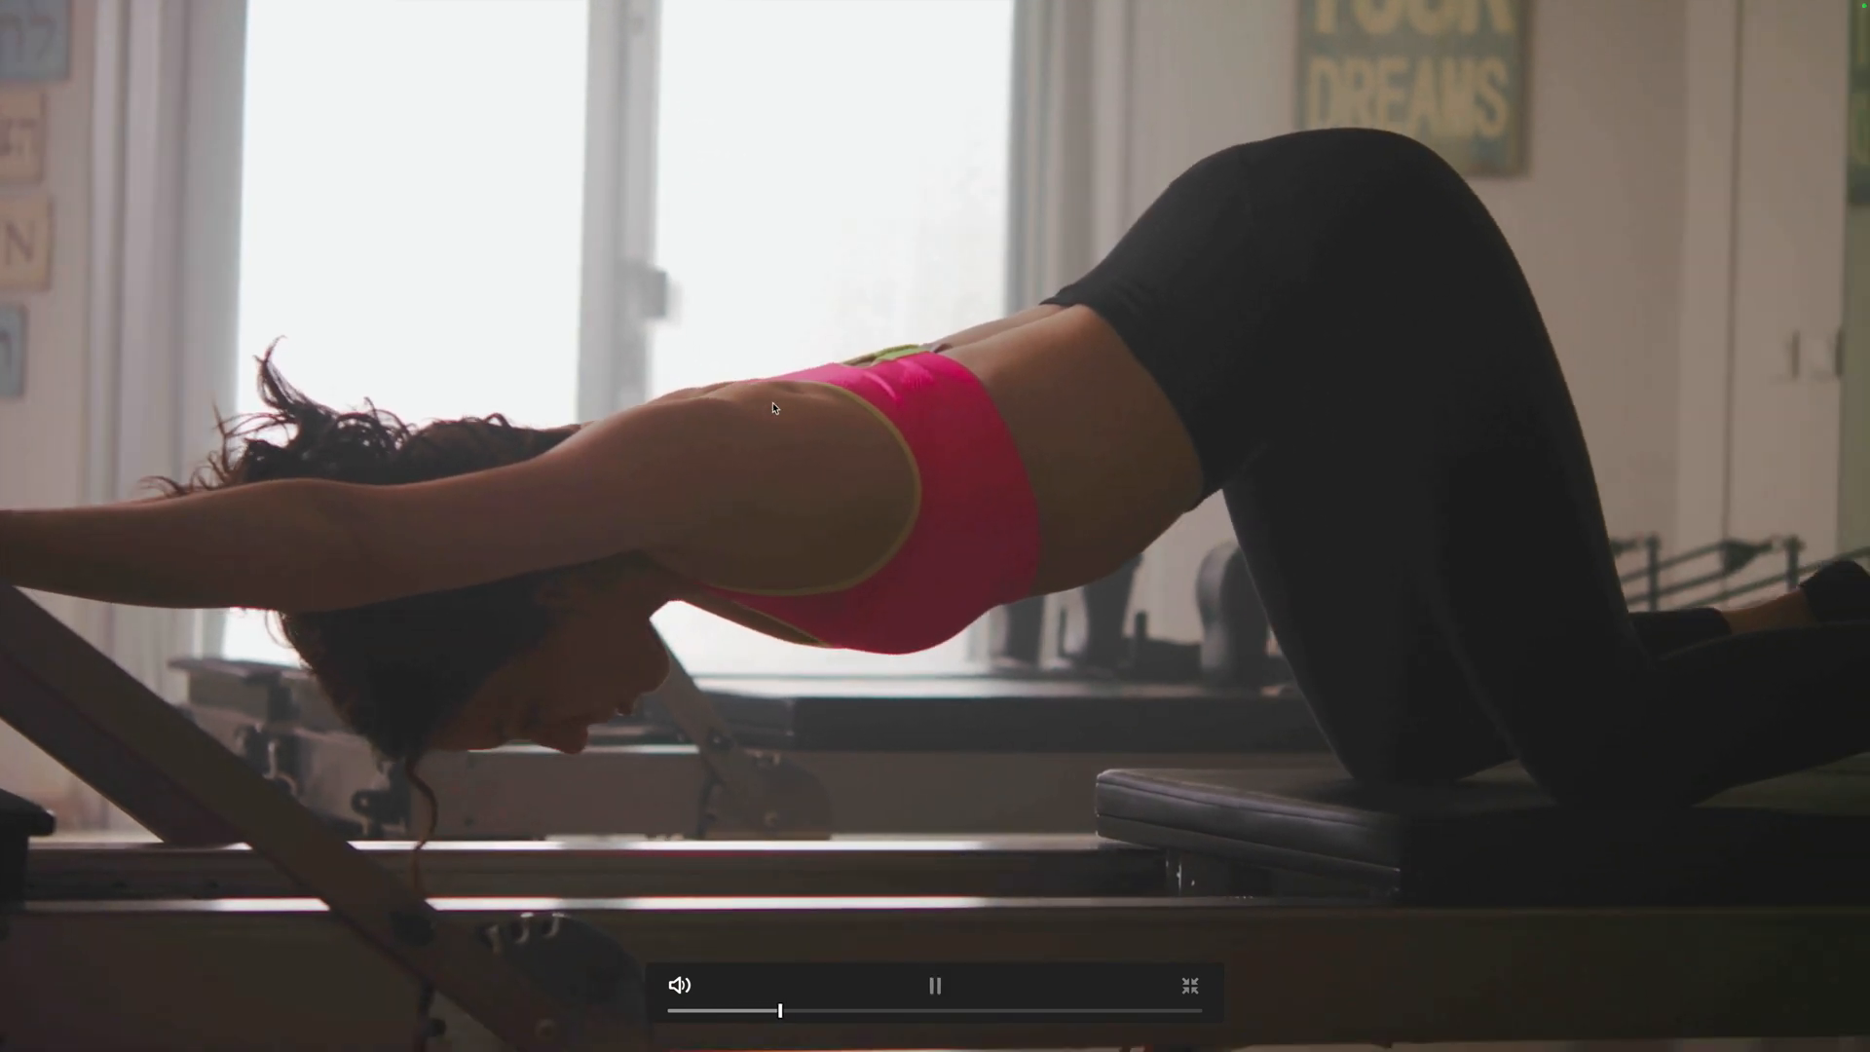
{"action": "key", "text": "space"}
{"action": "key", "text": "Escape"}
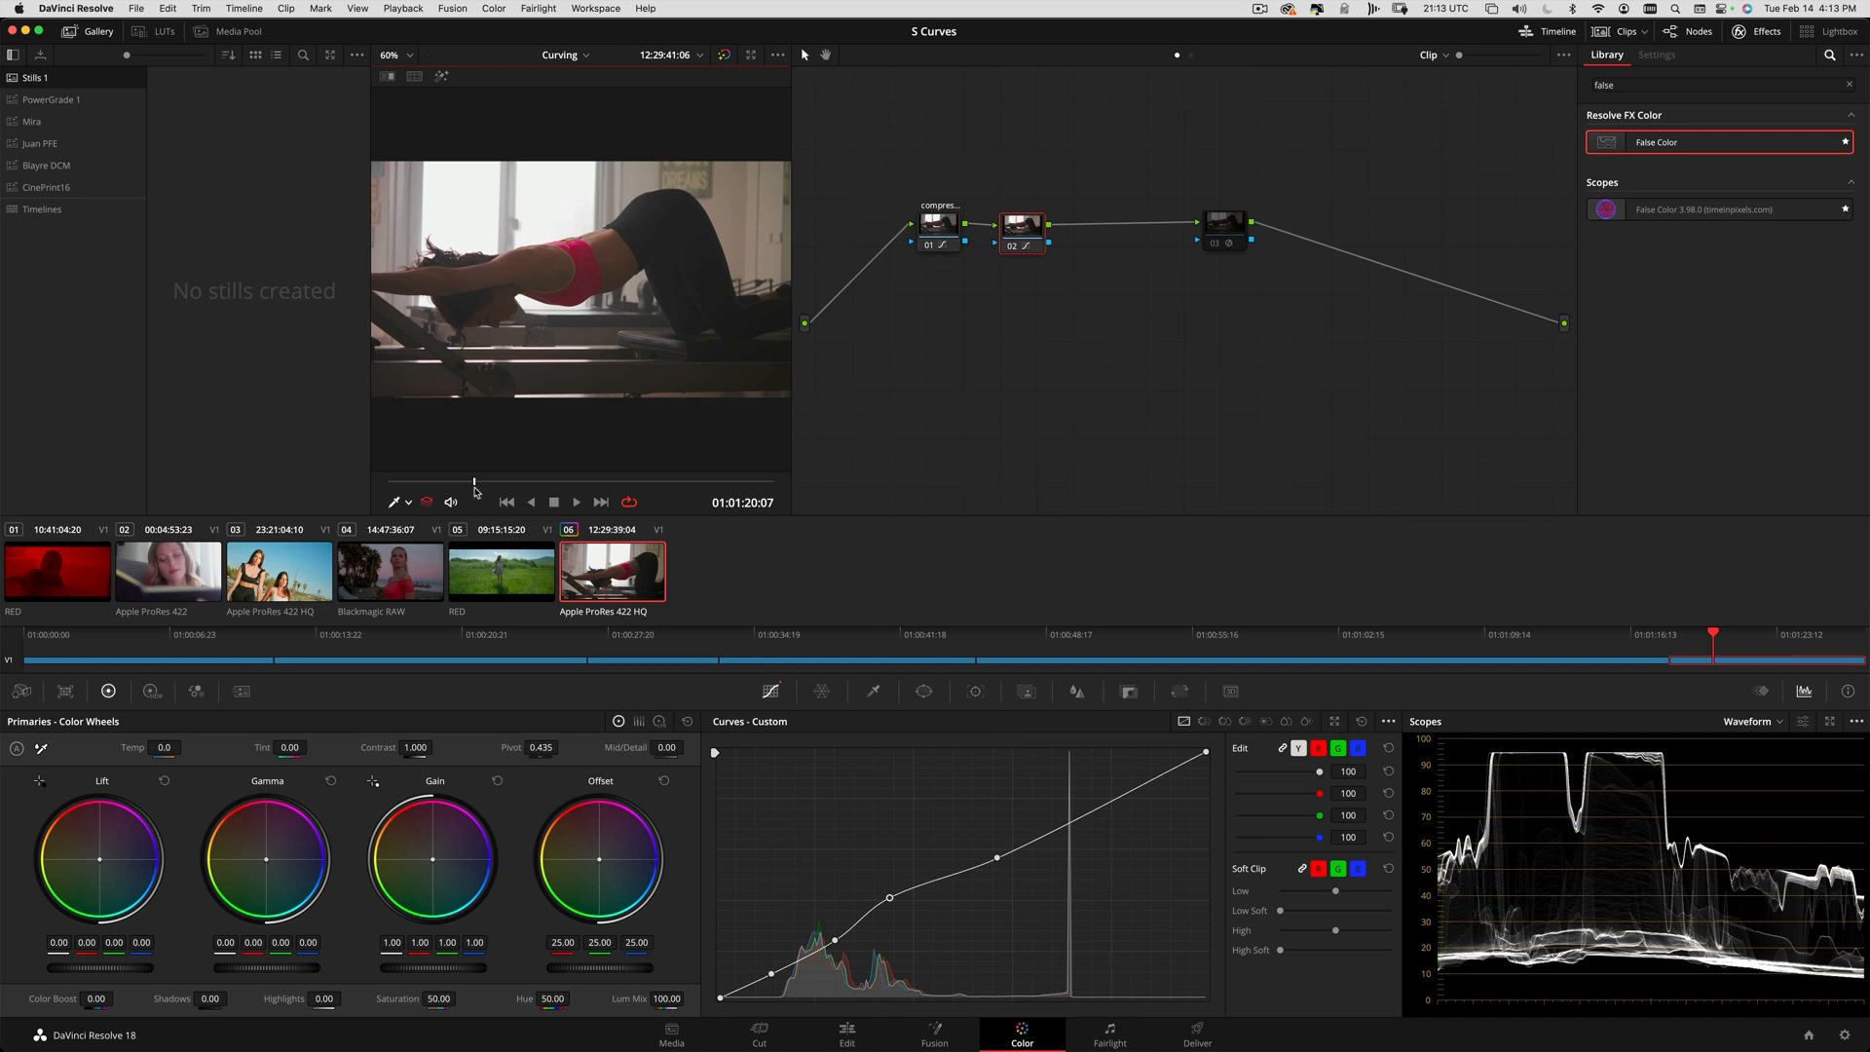
{"action": "mouse_move", "coordinate": [475, 484]}
{"action": "left_mouse_down"}
{"action": "mouse_move", "coordinate": [535, 483]}
{"action": "mouse_move", "coordinate": [435, 472]}
{"action": "mouse_move", "coordinate": [490, 483]}
{"action": "mouse_move", "coordinate": [455, 489]}
{"action": "mouse_move", "coordinate": [474, 484]}
{"action": "left_mouse_up"}
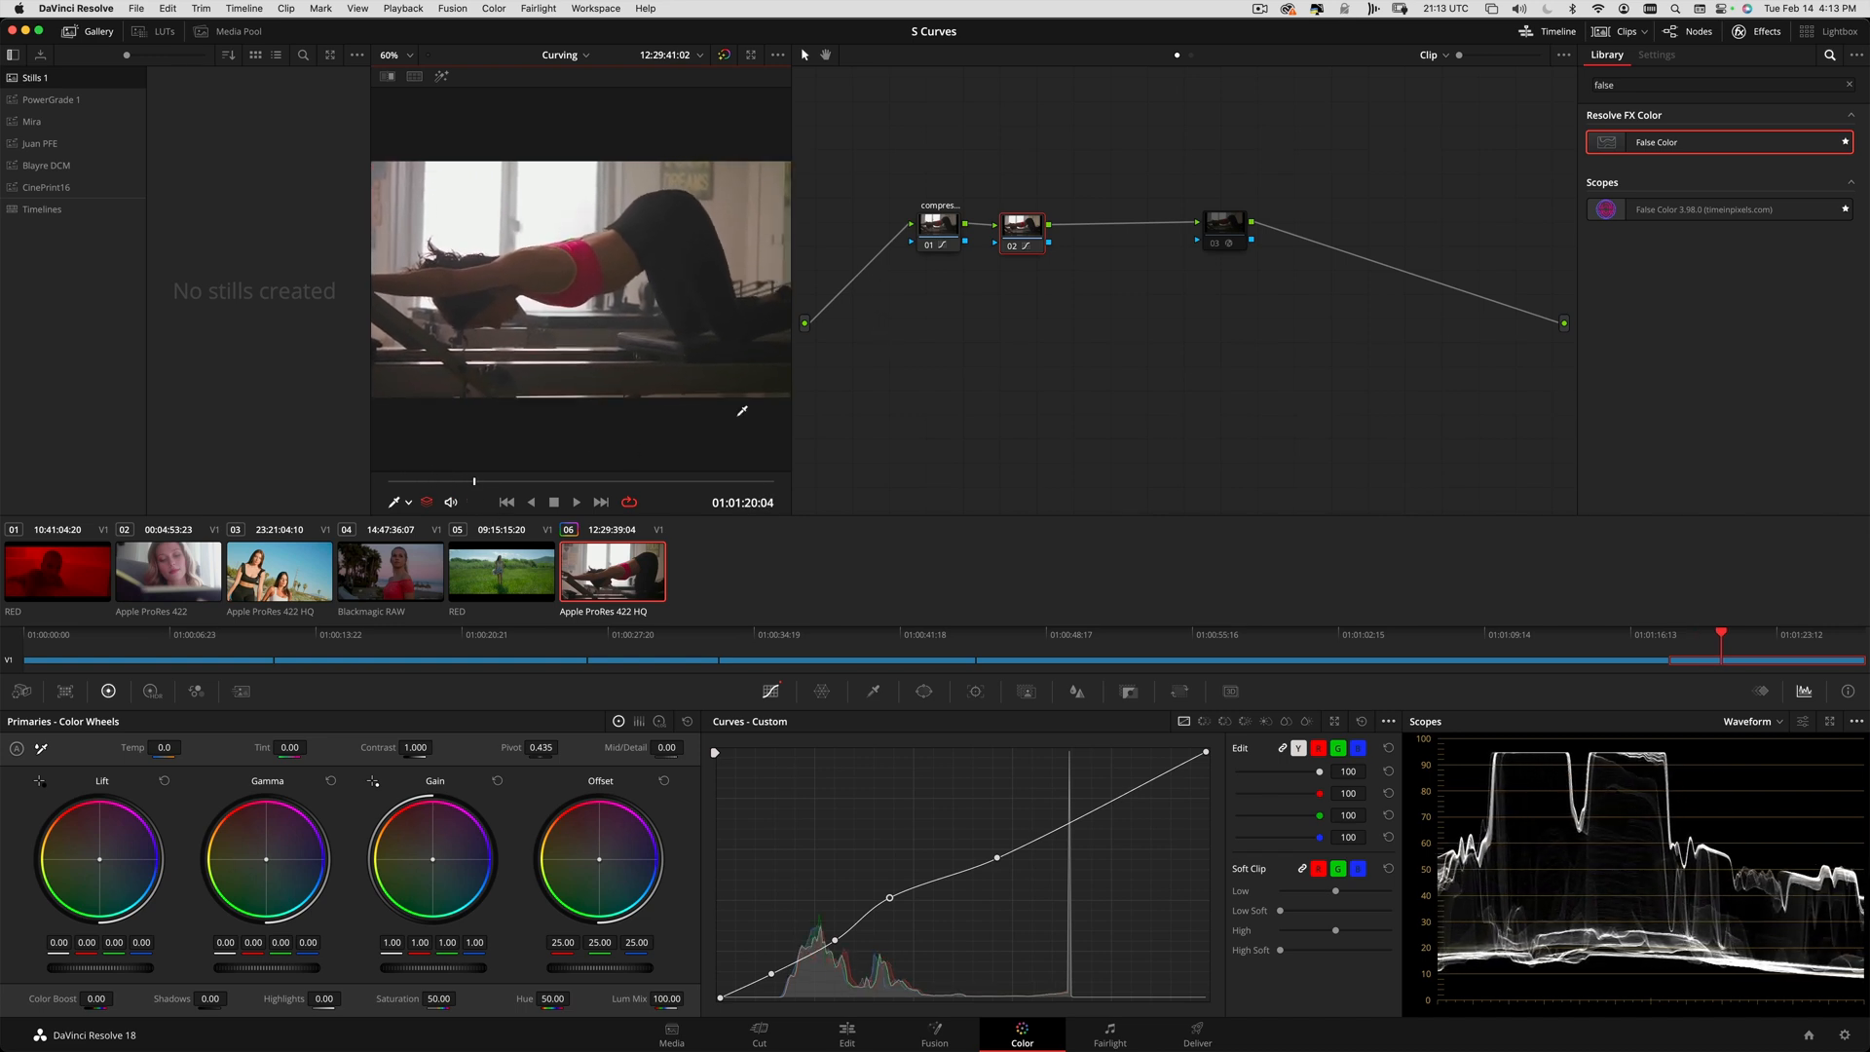
- Add a serial node between node 02 and the False Color node, space the nodes apart, and unlink the new node's curve channels
{"action": "key", "text": "alt+s"}
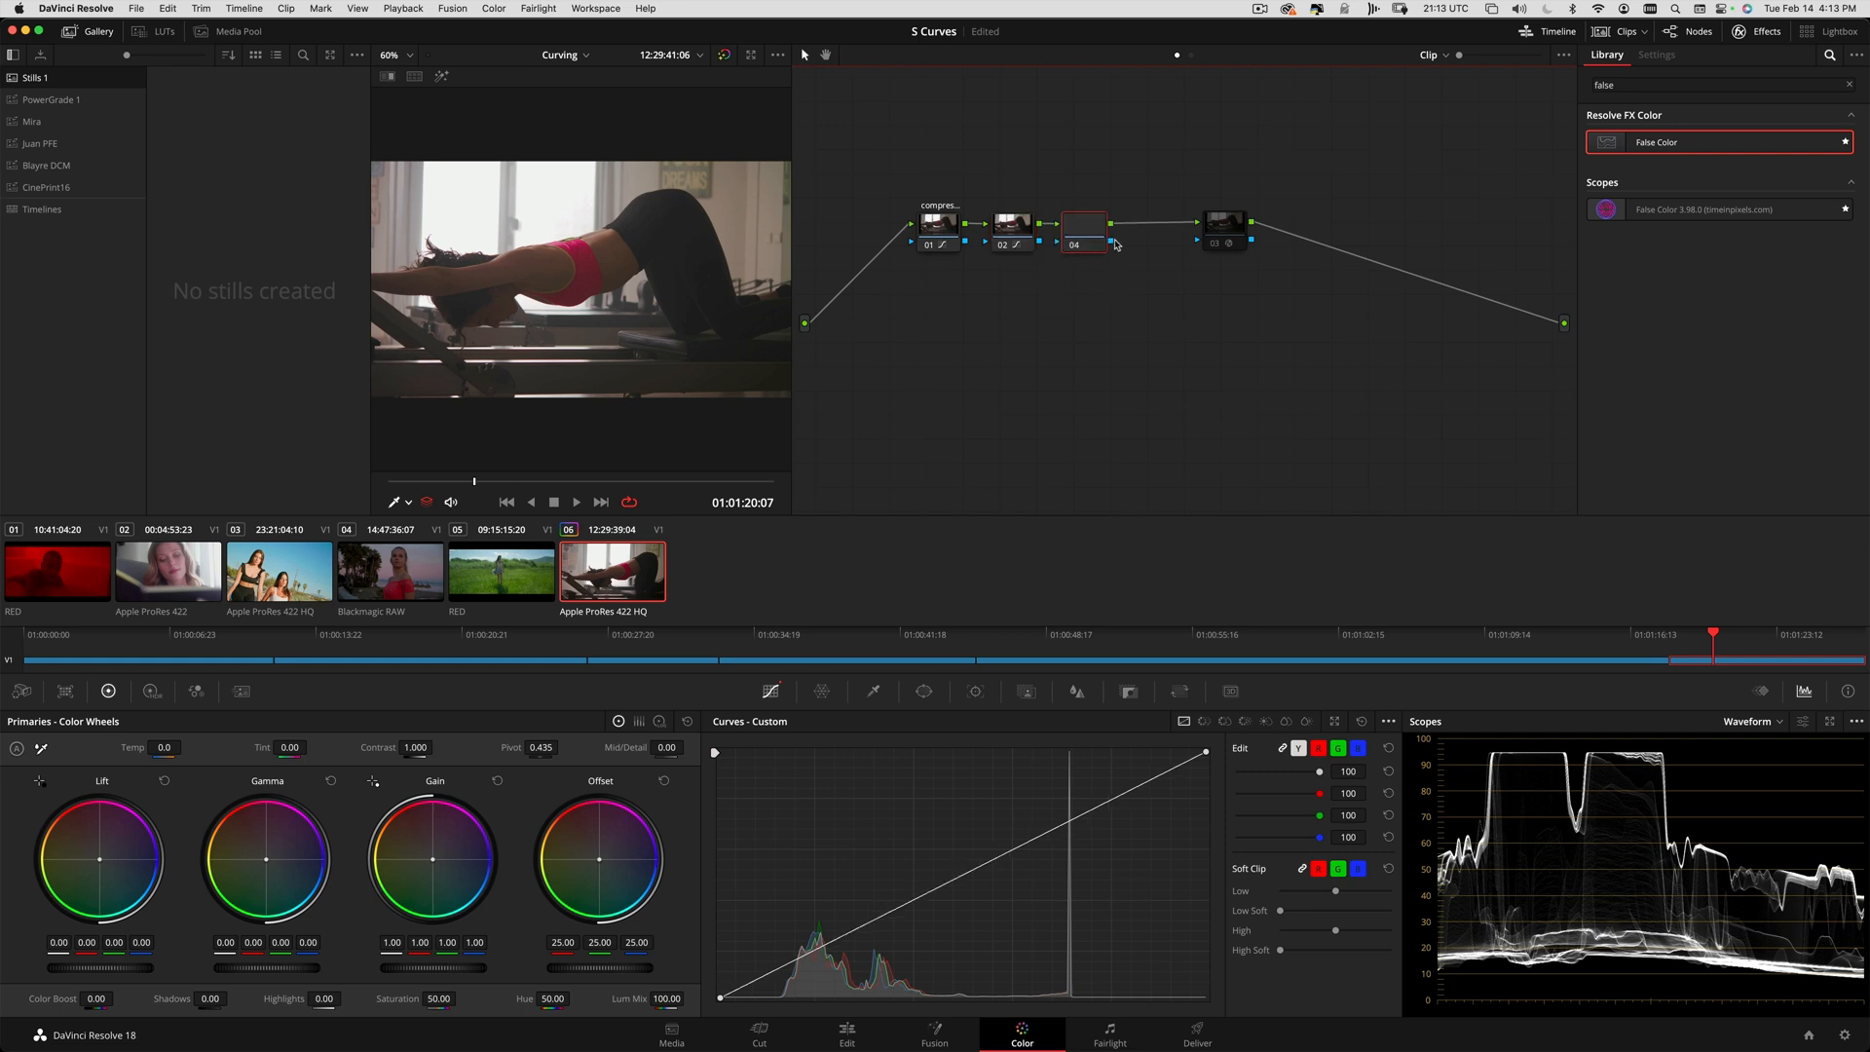
{"action": "left_click_drag", "start_coordinate": [1229, 229], "coordinate": [1248, 228]}
{"action": "left_click_drag", "start_coordinate": [1072, 236], "coordinate": [1080, 235]}
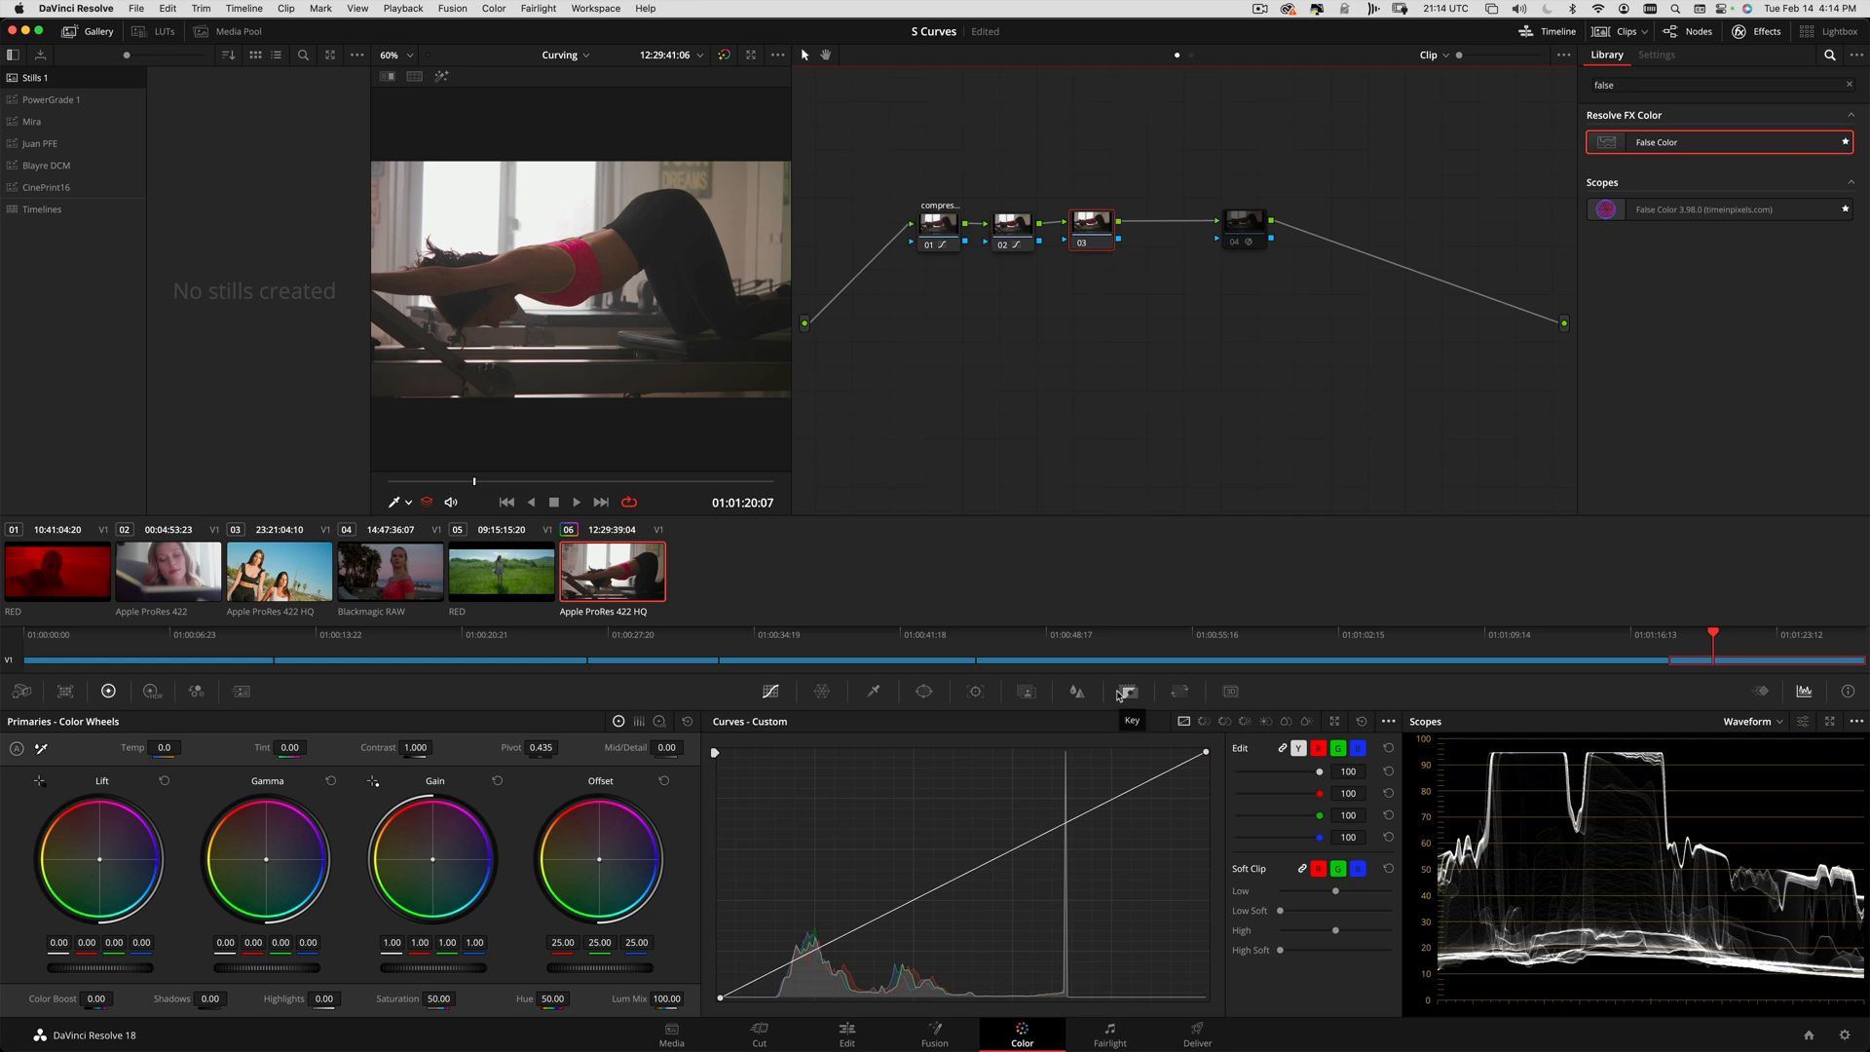
{"action": "left_click", "coordinate": [1283, 748]}
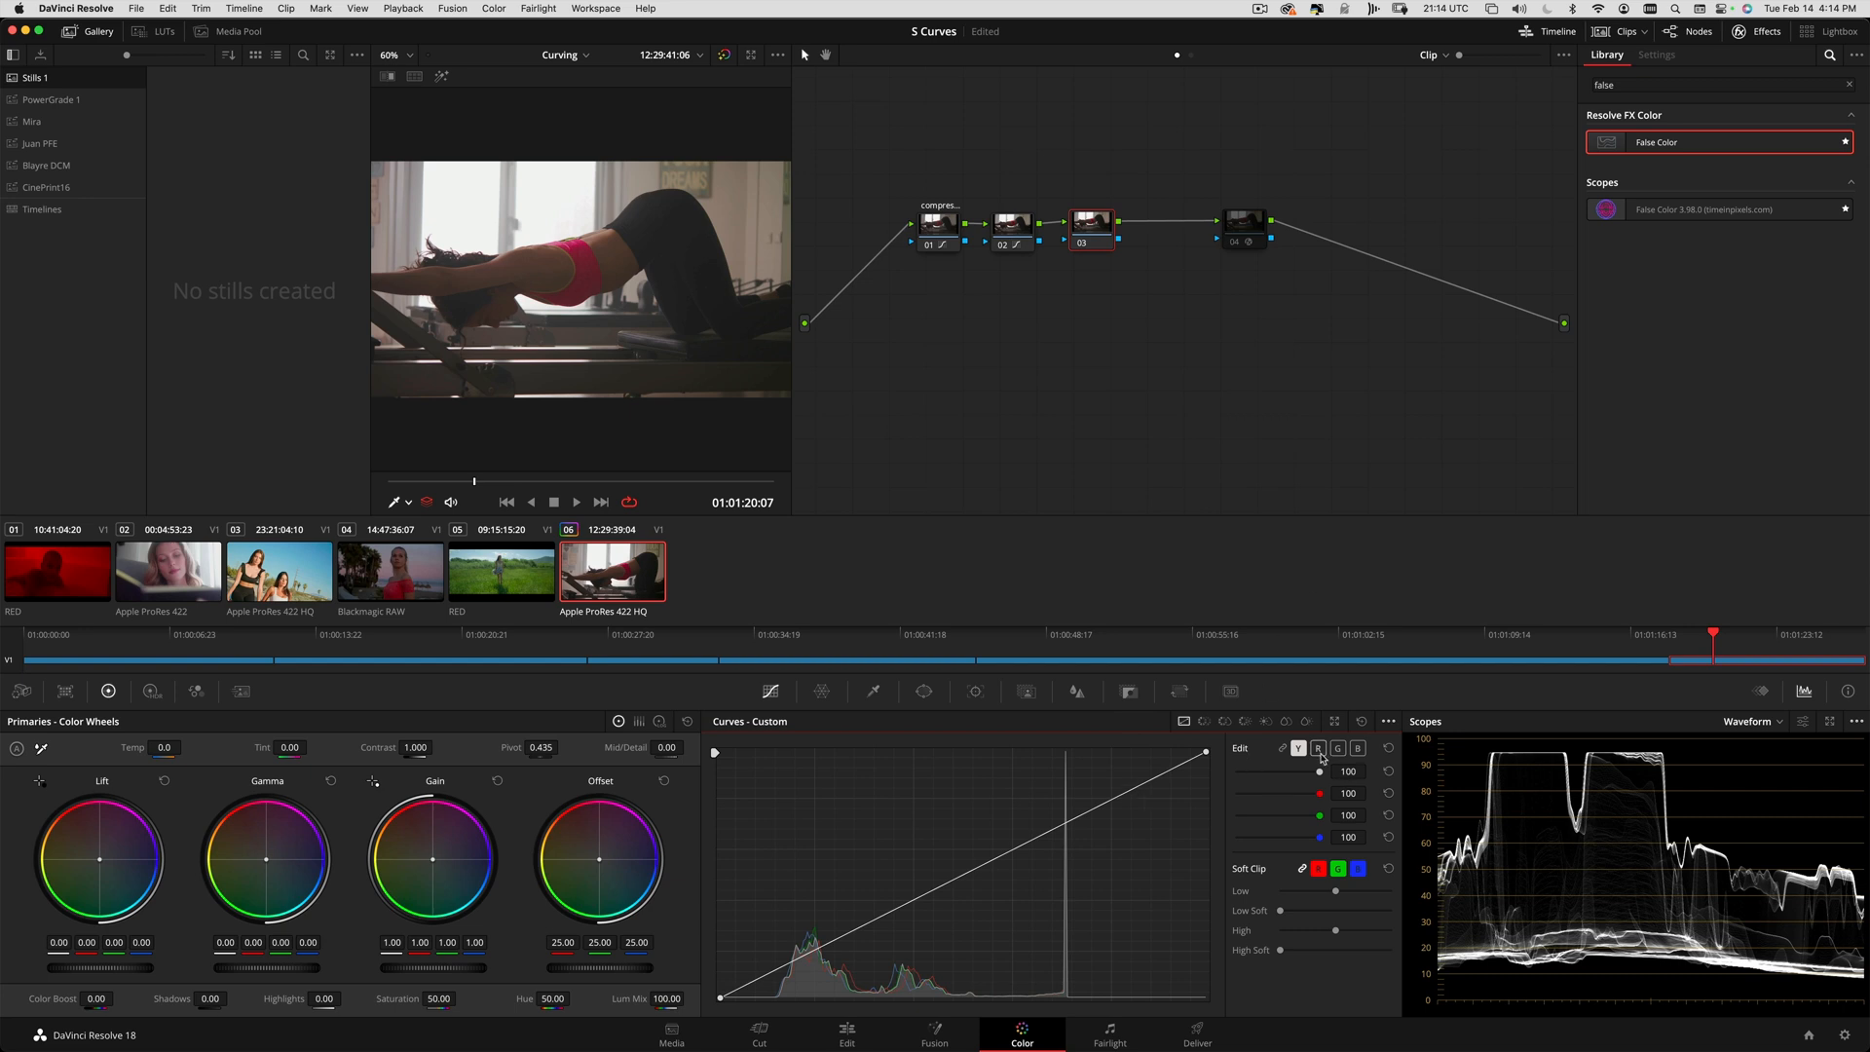
- On node 03, raise the red curve's midpoint to warm the image, reset the red channel, and lower its midpoint instead
{"action": "left_click", "coordinate": [1320, 749]}
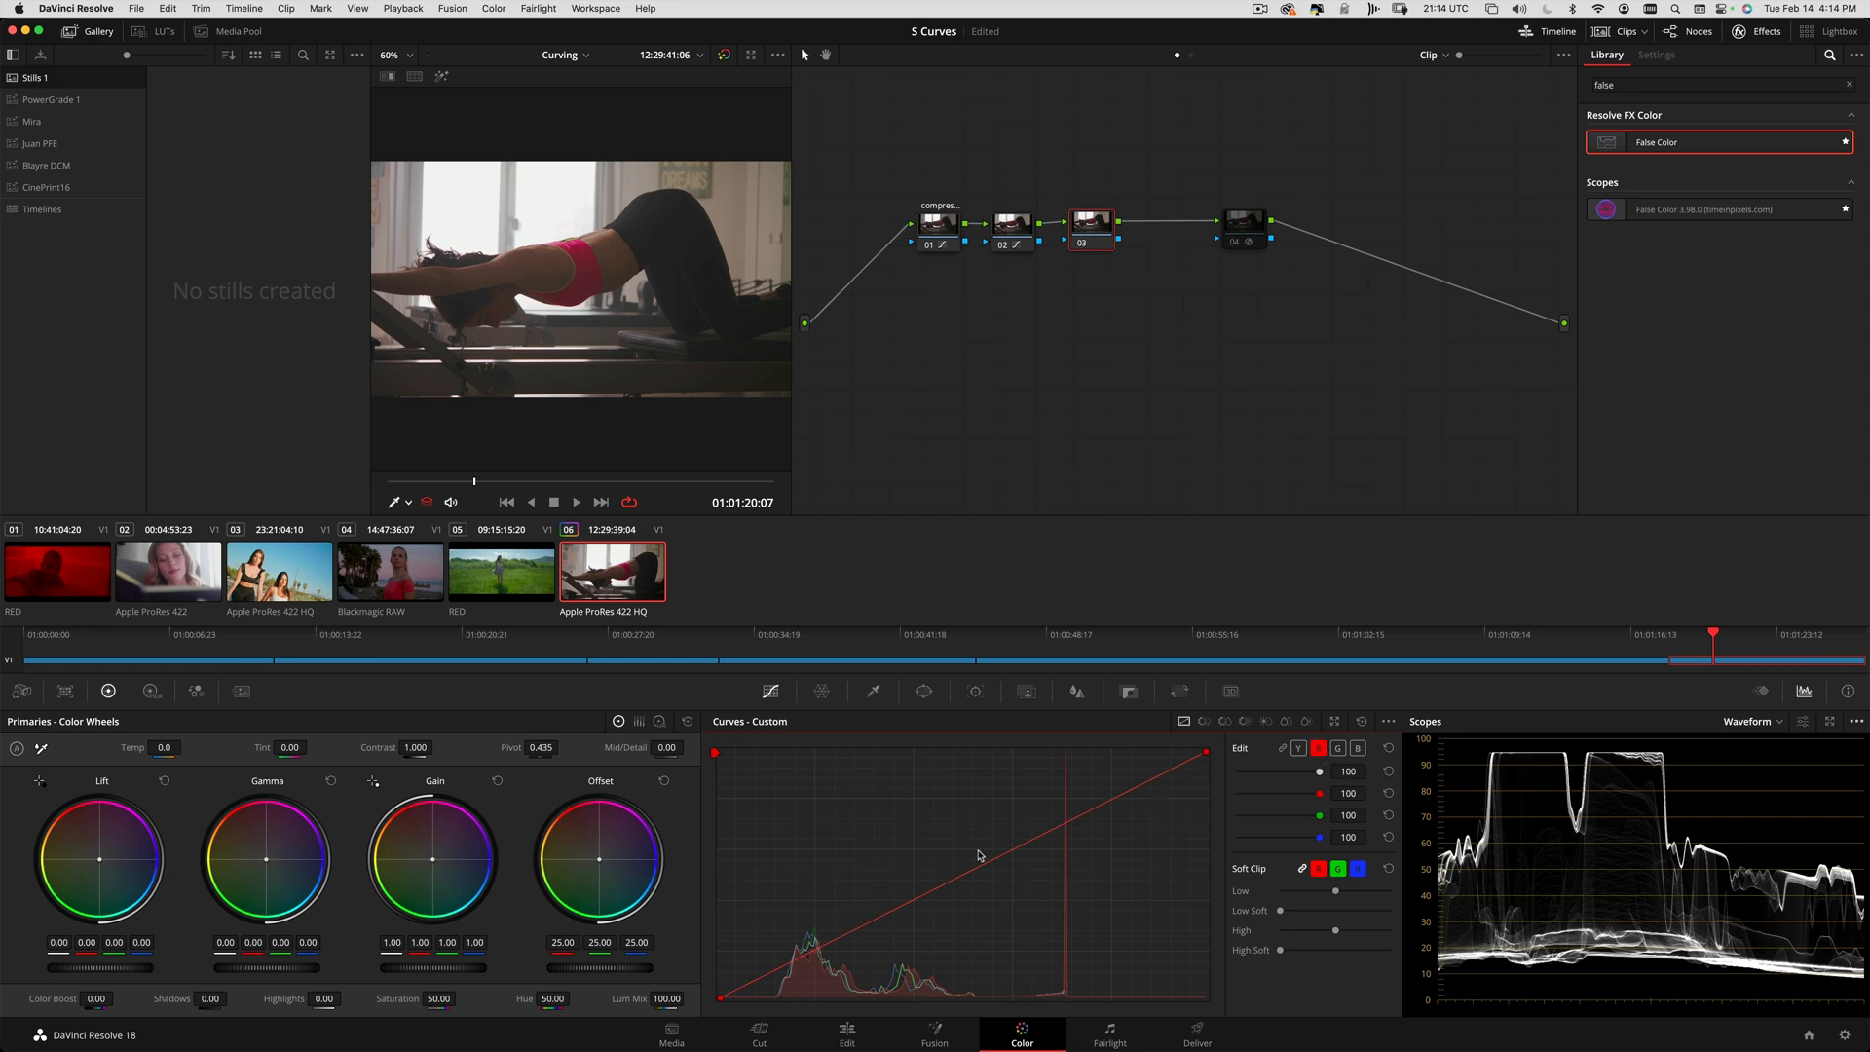
{"action": "left_click_drag", "start_coordinate": [966, 883], "coordinate": [971, 858]}
{"action": "left_click", "coordinate": [1389, 749]}
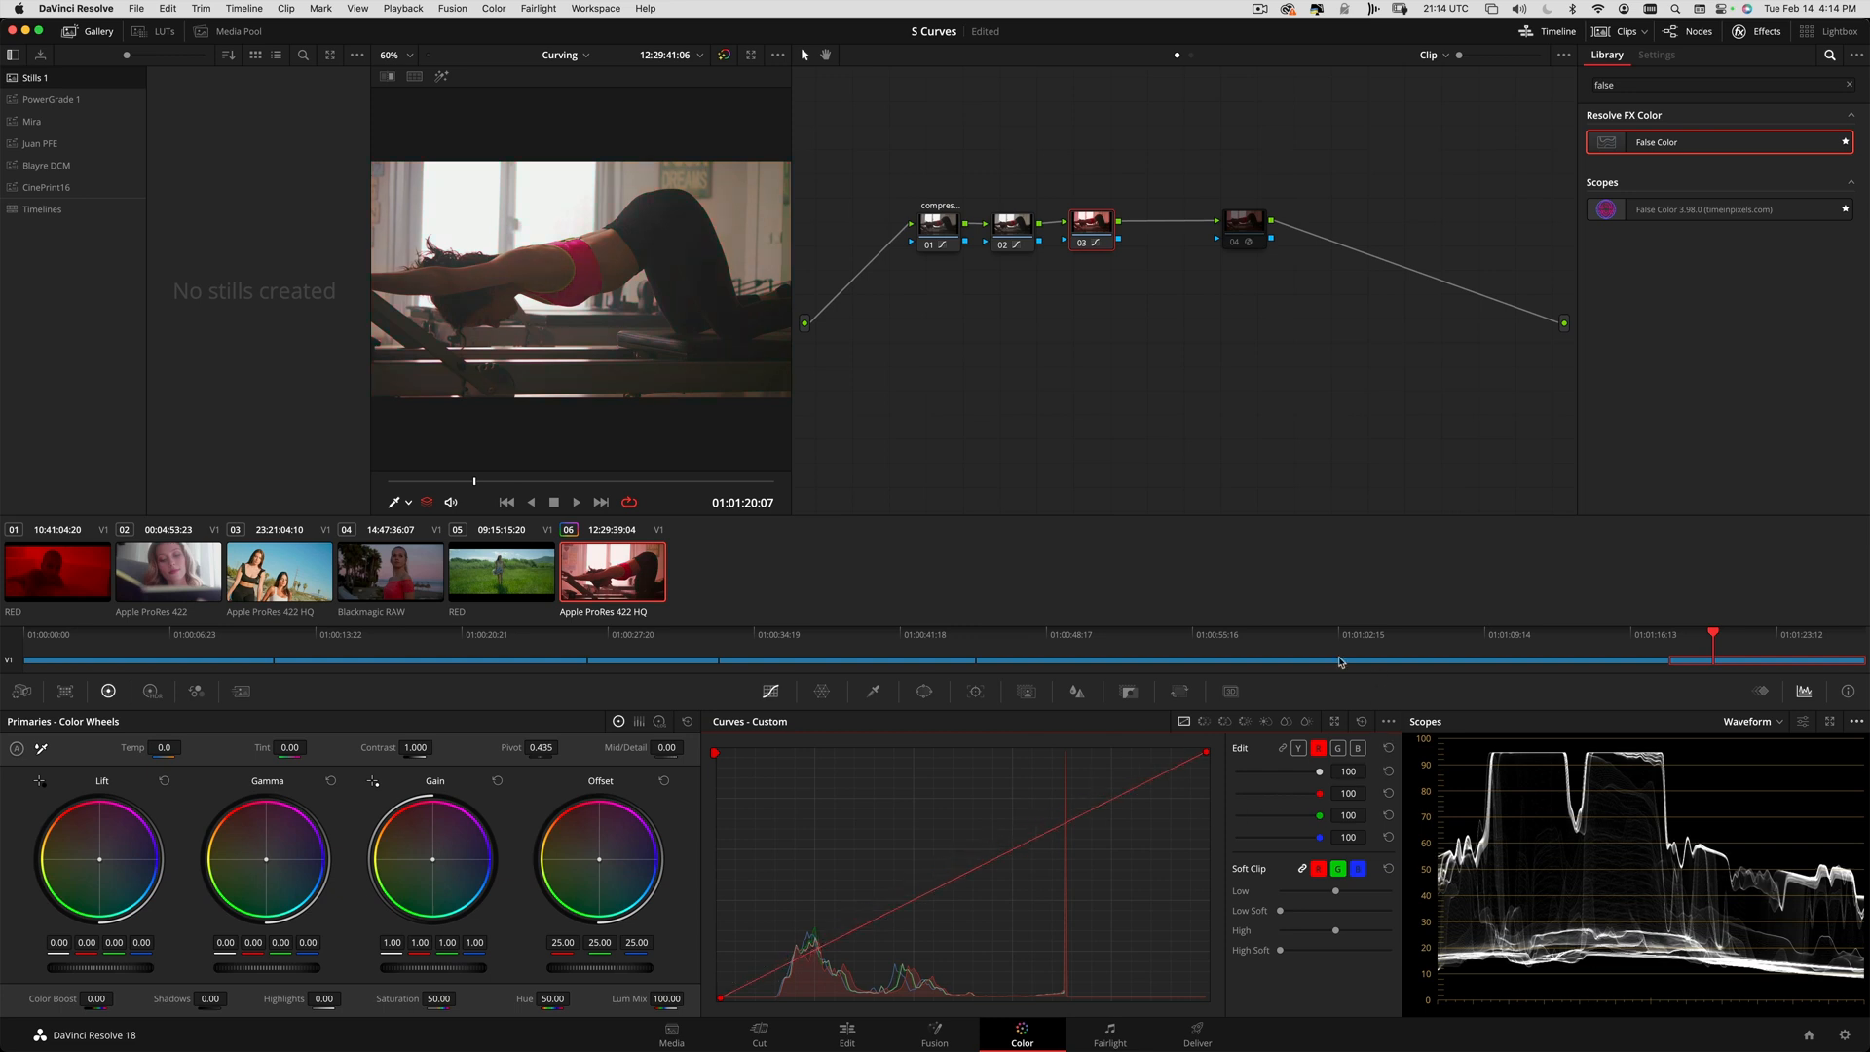
{"action": "left_click", "coordinate": [983, 873]}
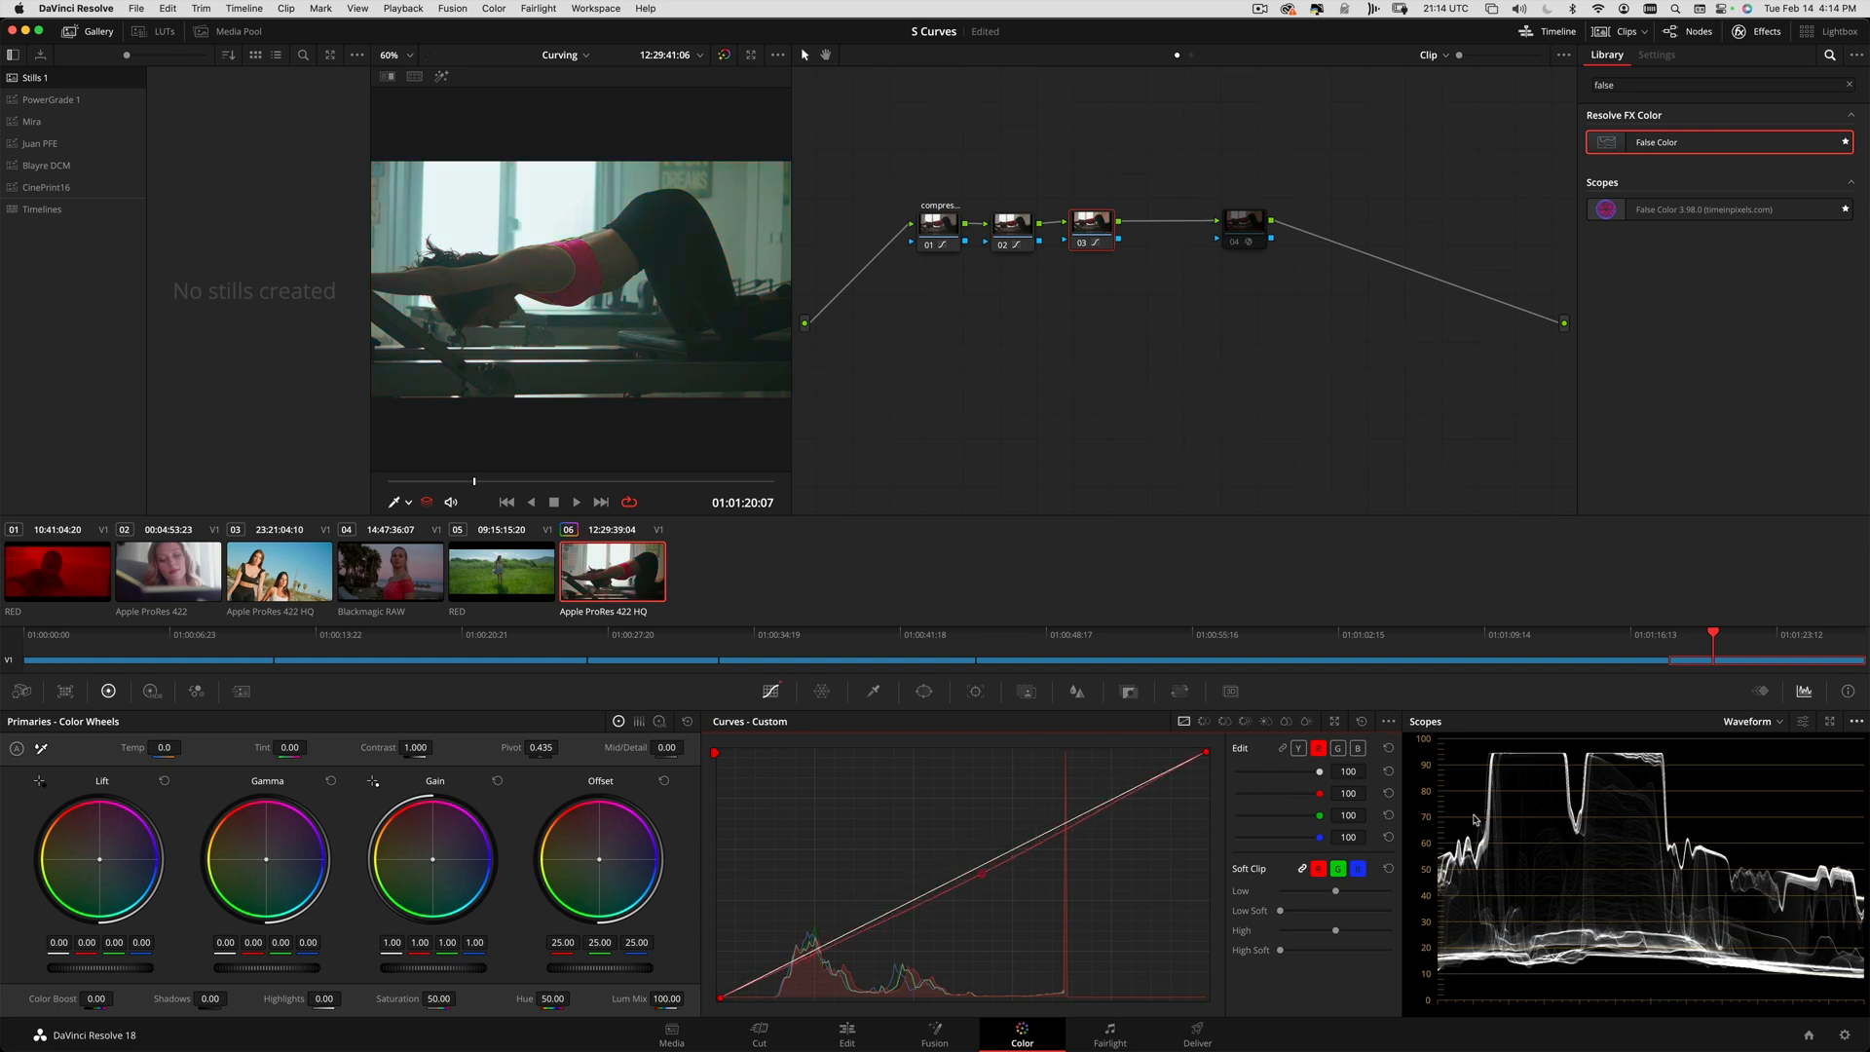
- Switch the scope display to Vectorscope
{"action": "left_click", "coordinate": [1778, 723]}
{"action": "left_click", "coordinate": [1766, 776]}
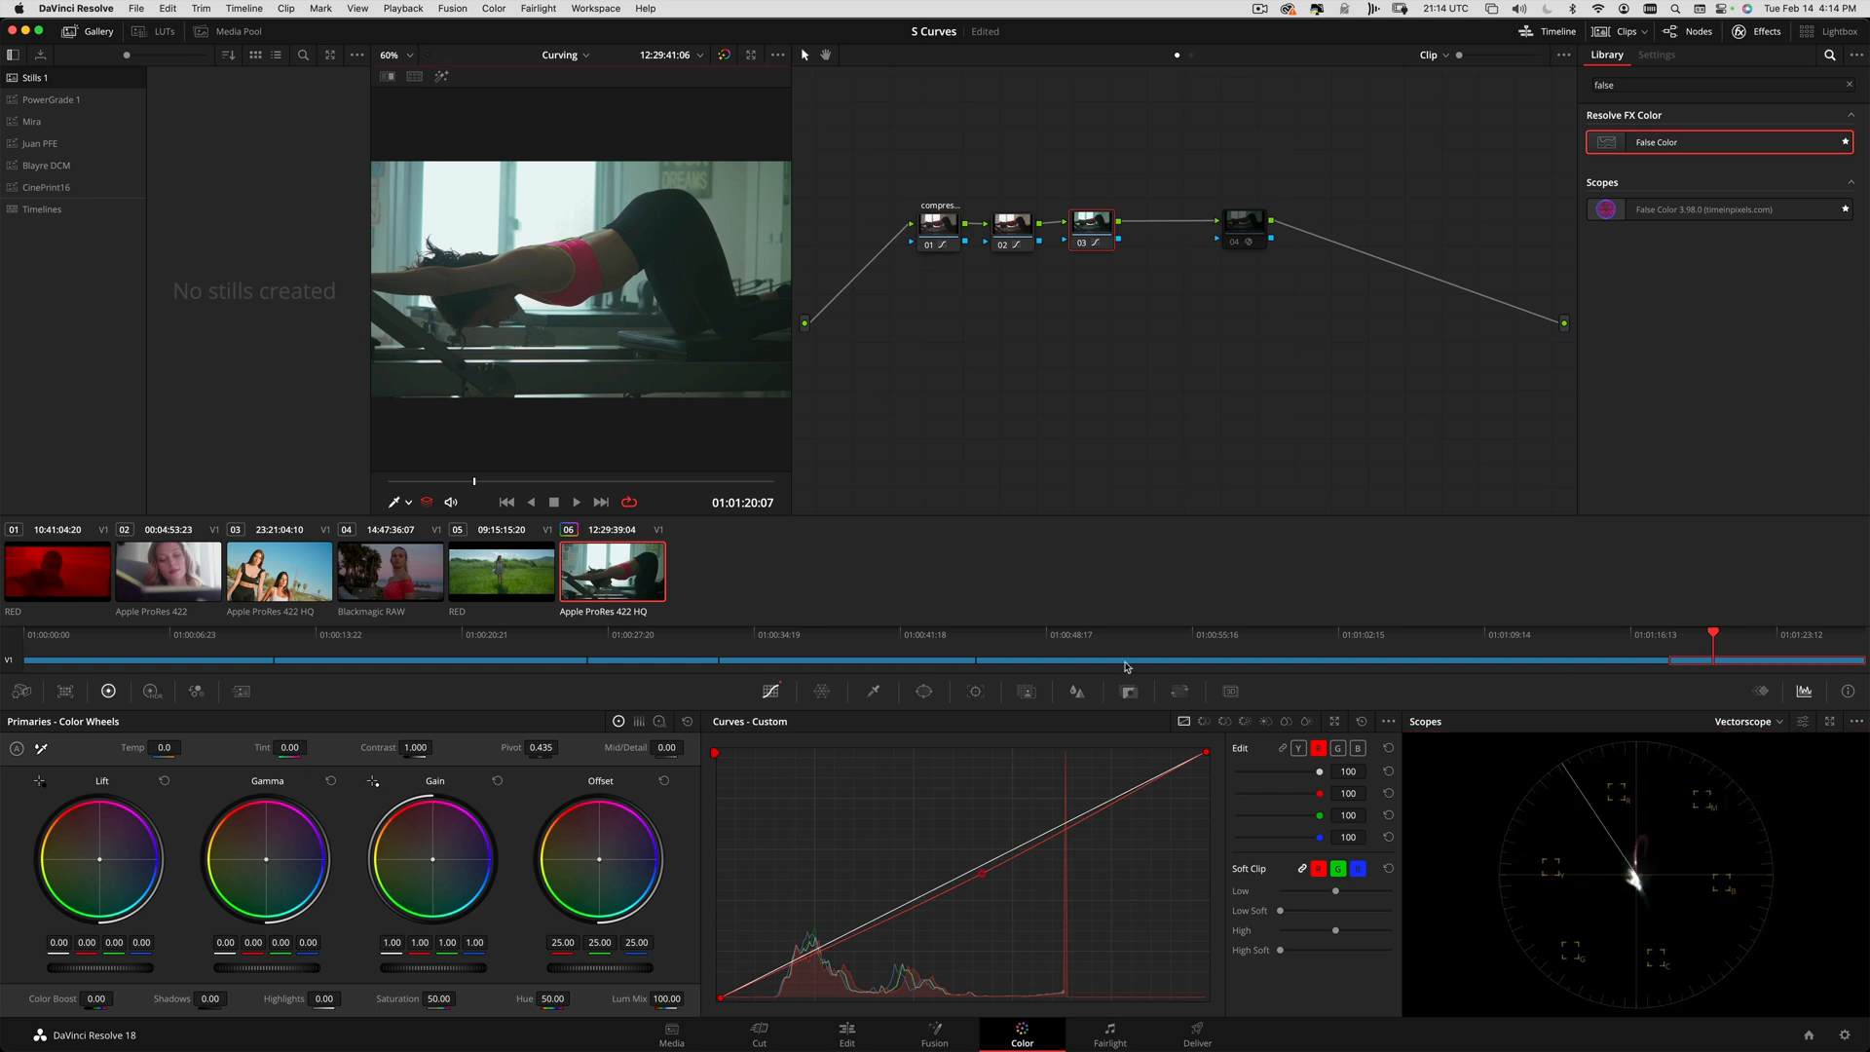
- Try bending the midpoints of node 03's individual channel curves to shift the image's color, and reset all of its custom curves
{"action": "left_click_drag", "start_coordinate": [987, 873], "coordinate": [969, 890]}
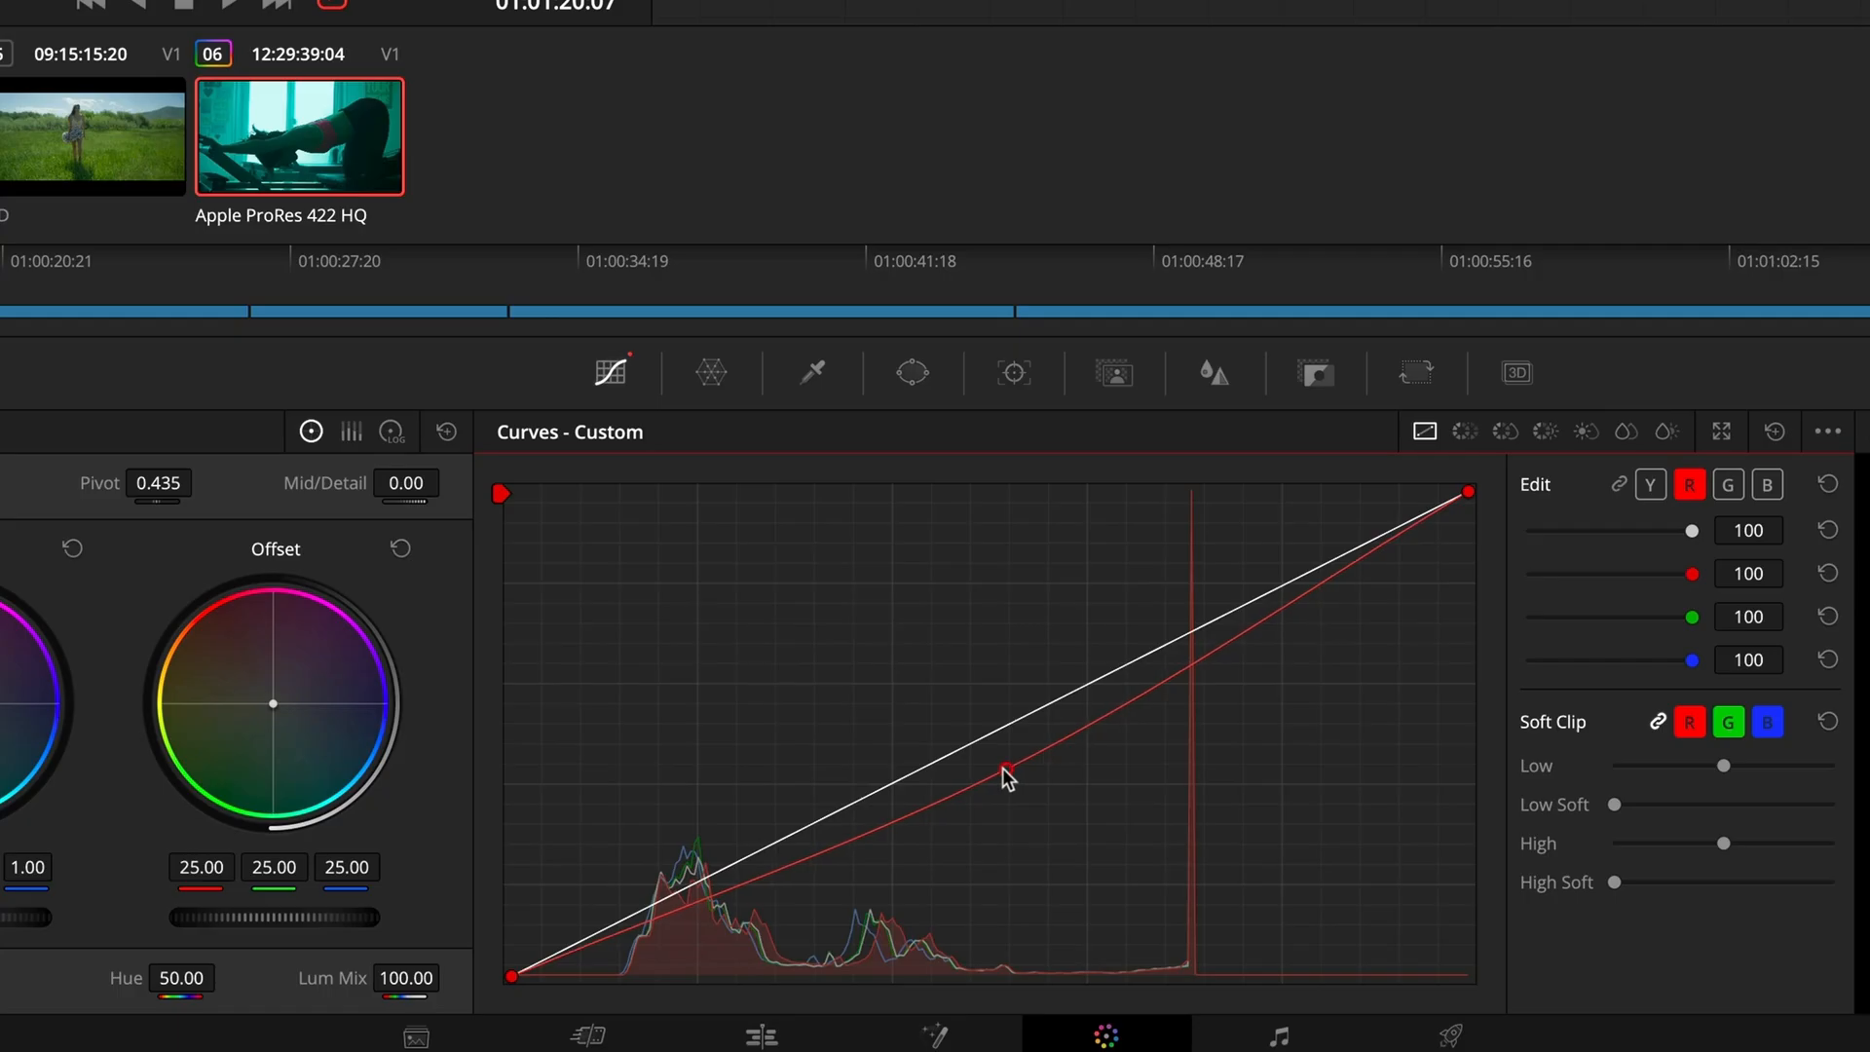
{"action": "left_click_drag", "start_coordinate": [1002, 776], "coordinate": [1003, 777]}
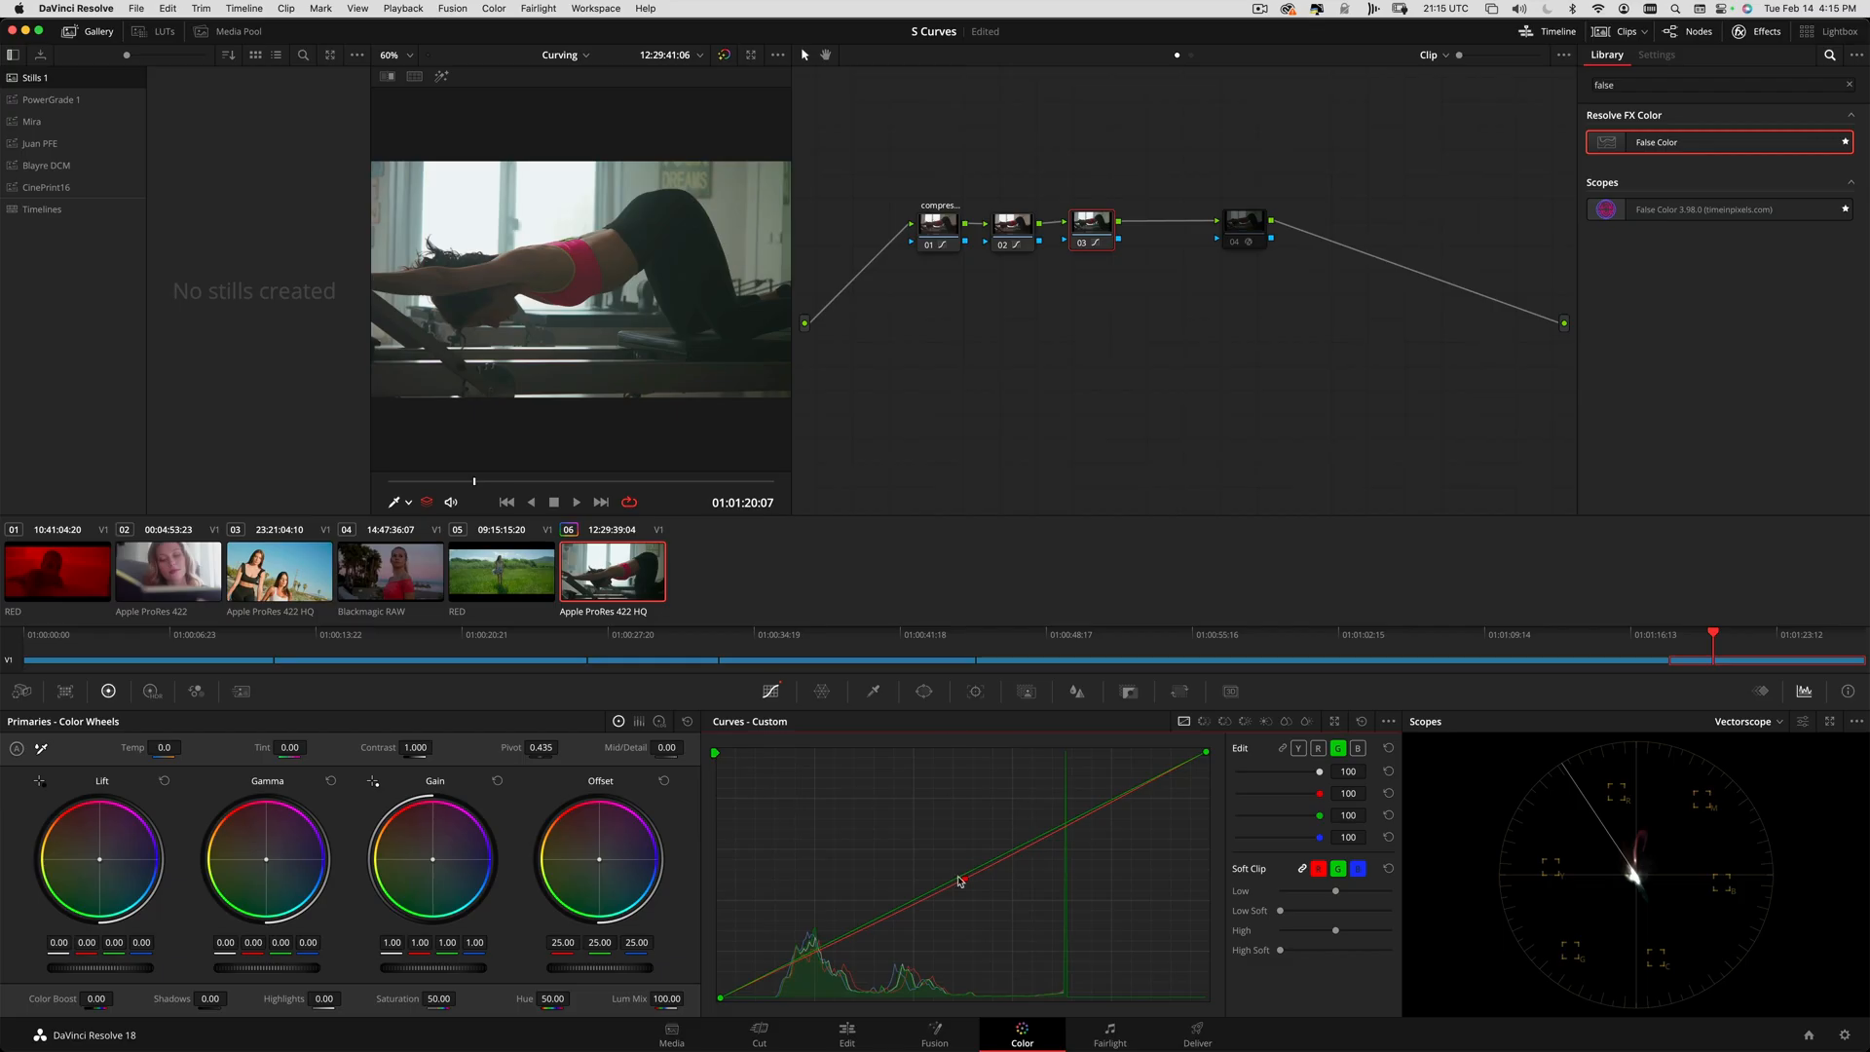
{"action": "left_click", "coordinate": [963, 880]}
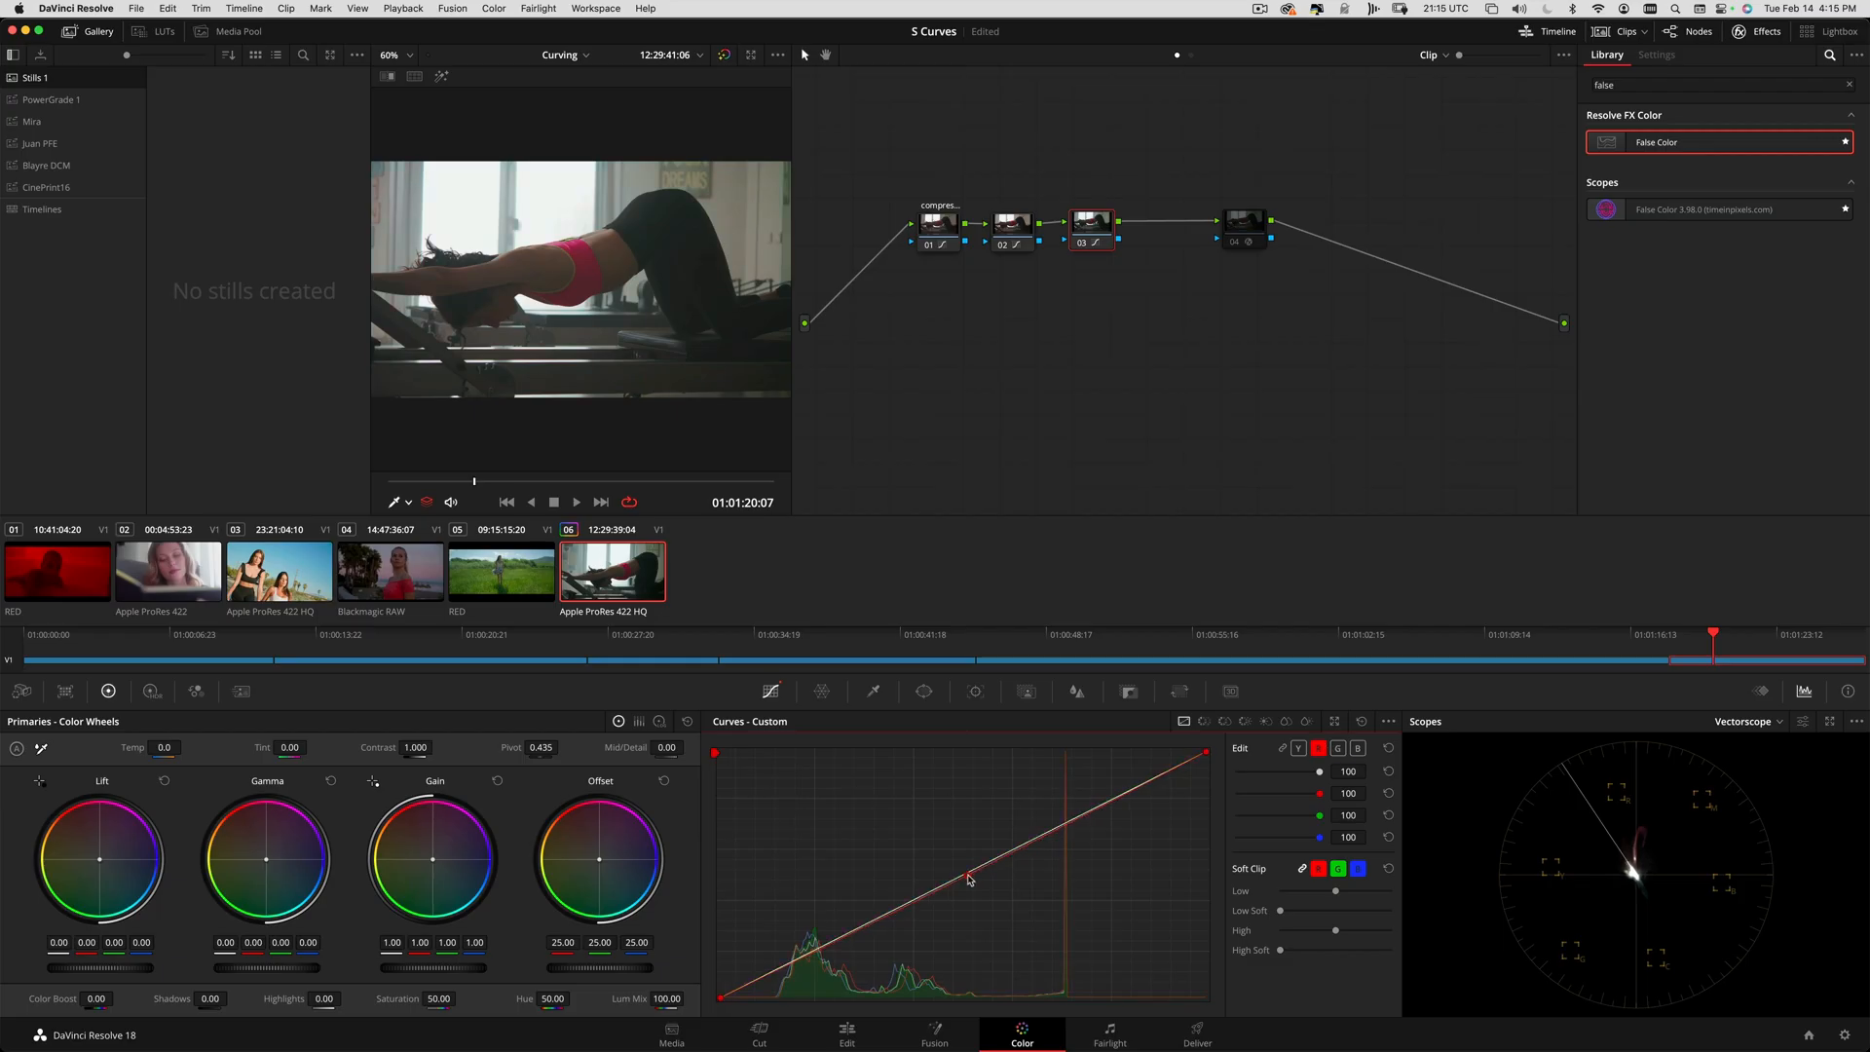
{"action": "left_click", "coordinate": [967, 877]}
{"action": "left_click", "coordinate": [964, 871]}
{"action": "left_click_drag", "start_coordinate": [964, 873], "coordinate": [972, 886]}
{"action": "left_click_drag", "start_coordinate": [969, 877], "coordinate": [949, 831]}
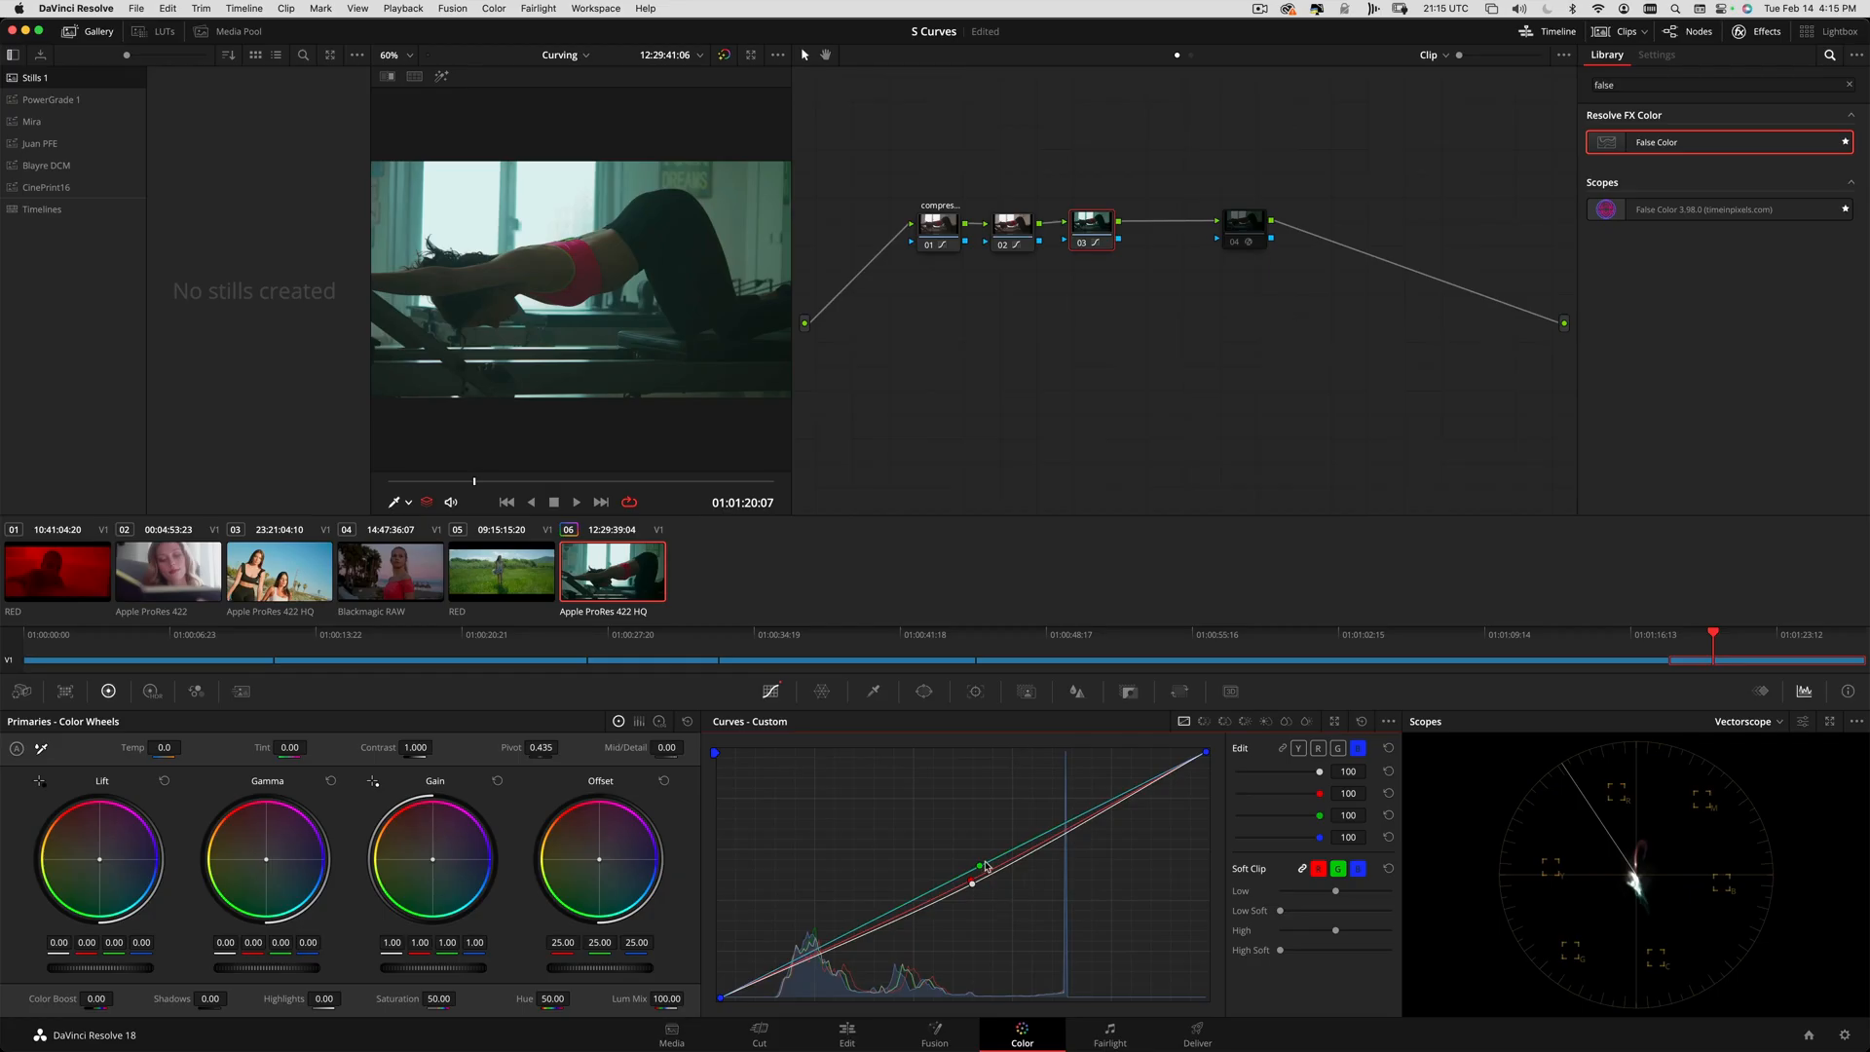
{"action": "mouse_move", "coordinate": [986, 866]}
{"action": "left_mouse_down"}
{"action": "mouse_move", "coordinate": [973, 875]}
{"action": "mouse_move", "coordinate": [979, 834]}
{"action": "mouse_move", "coordinate": [977, 887]}
{"action": "left_mouse_up"}
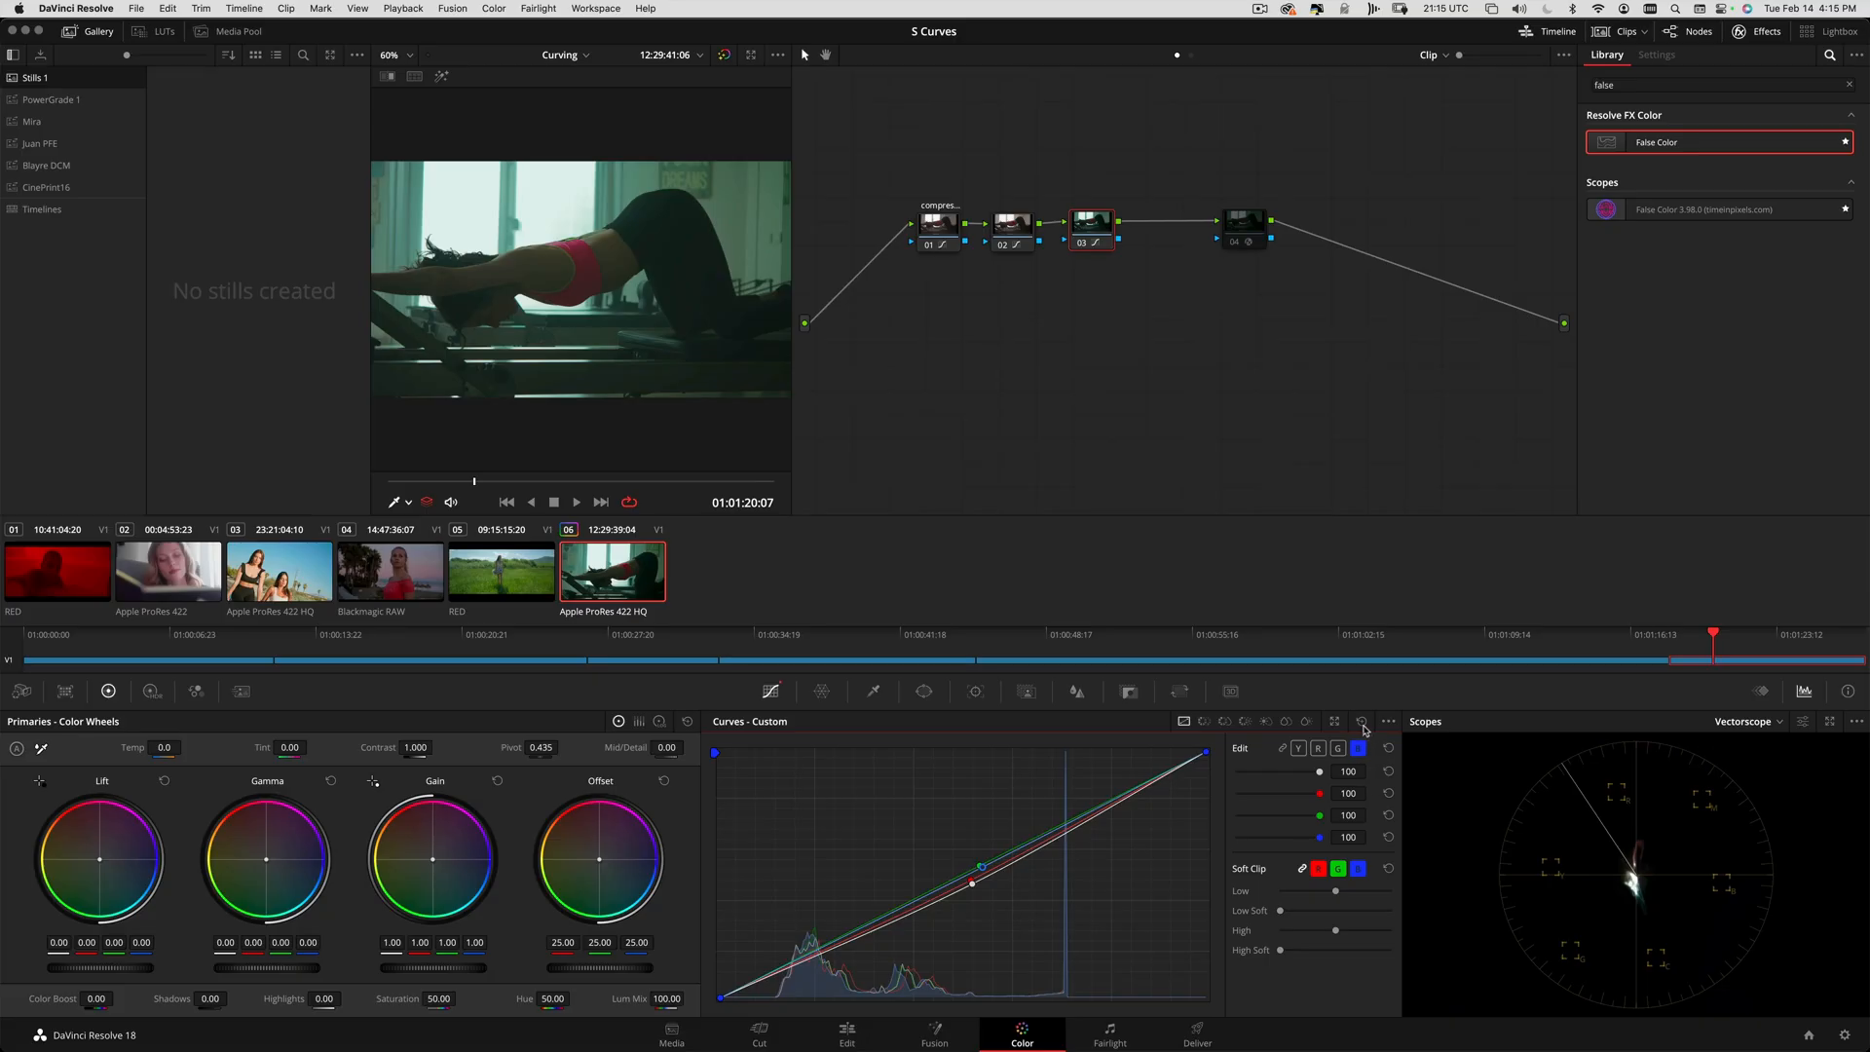
{"action": "left_click", "coordinate": [1362, 721]}
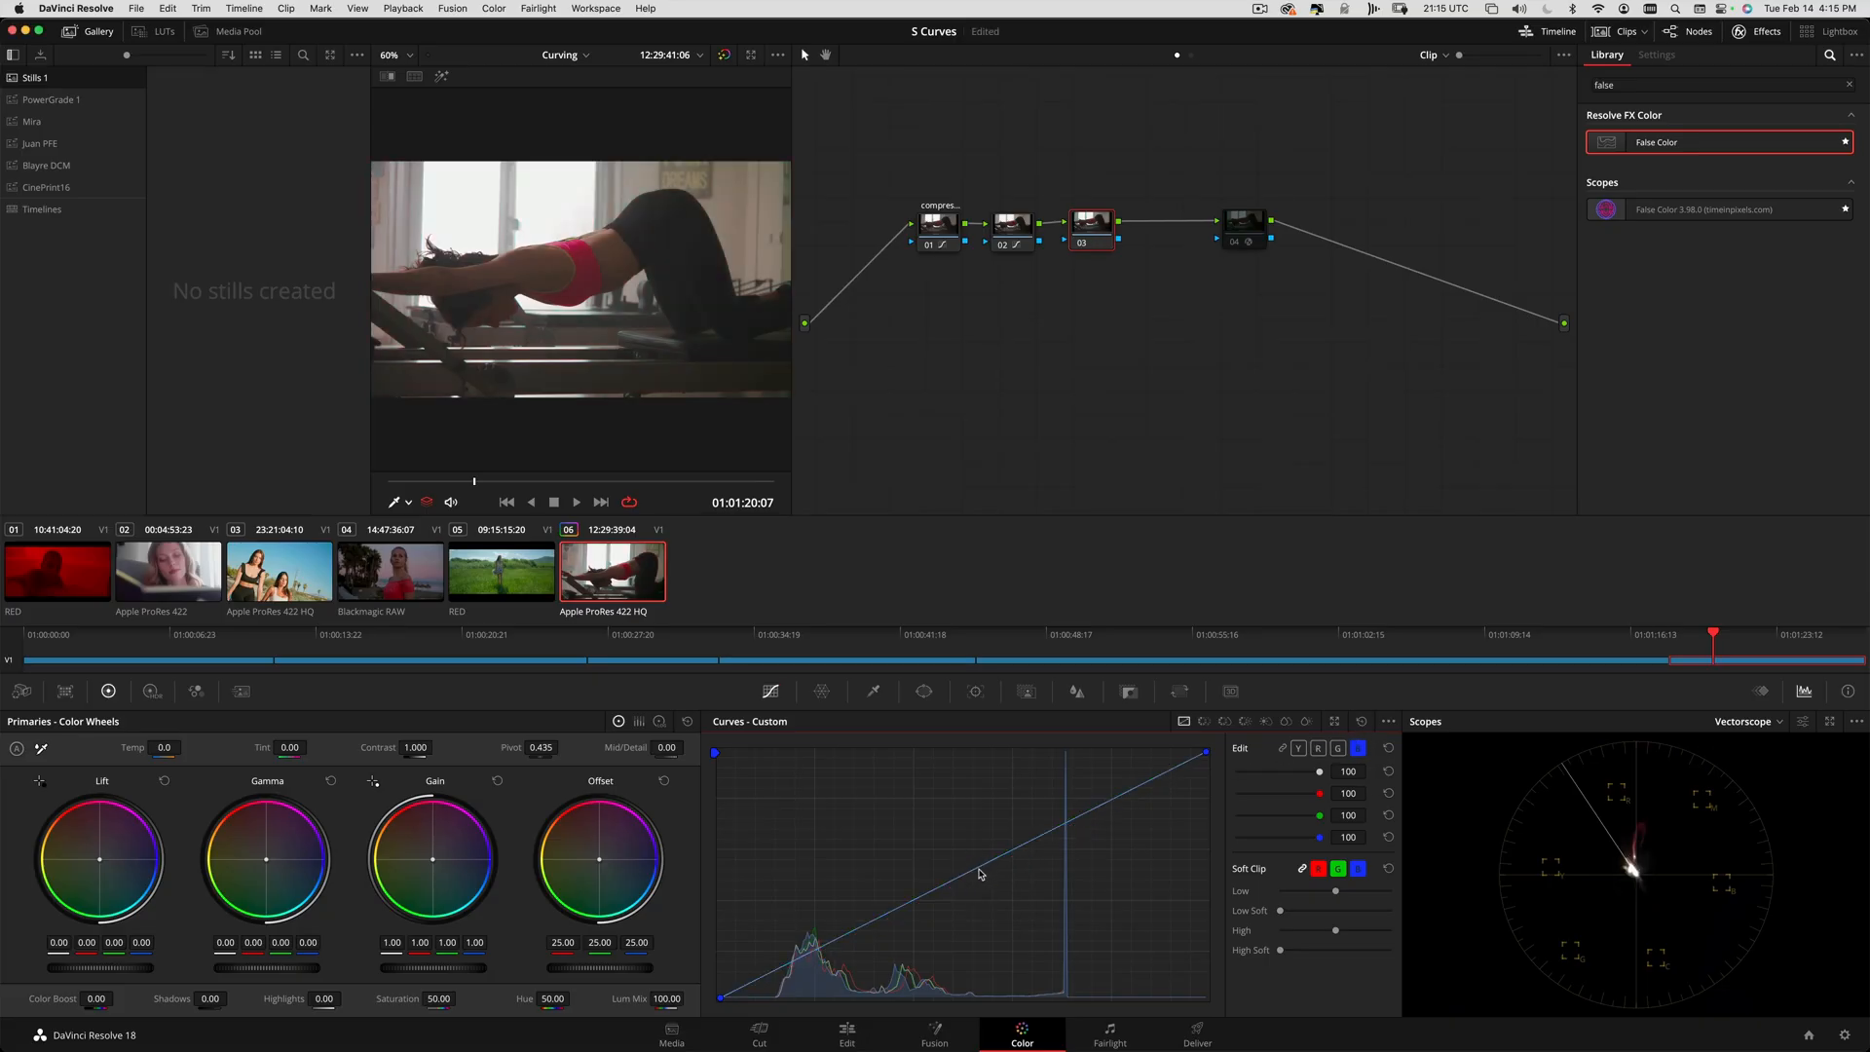
- Try lowering the midpoints of node 03's blue and green curves with a green shadow point, and reset the node's grade
{"action": "mouse_move", "coordinate": [979, 869]}
{"action": "left_mouse_down"}
{"action": "mouse_move", "coordinate": [972, 827]}
{"action": "mouse_move", "coordinate": [981, 873]}
{"action": "left_mouse_up"}
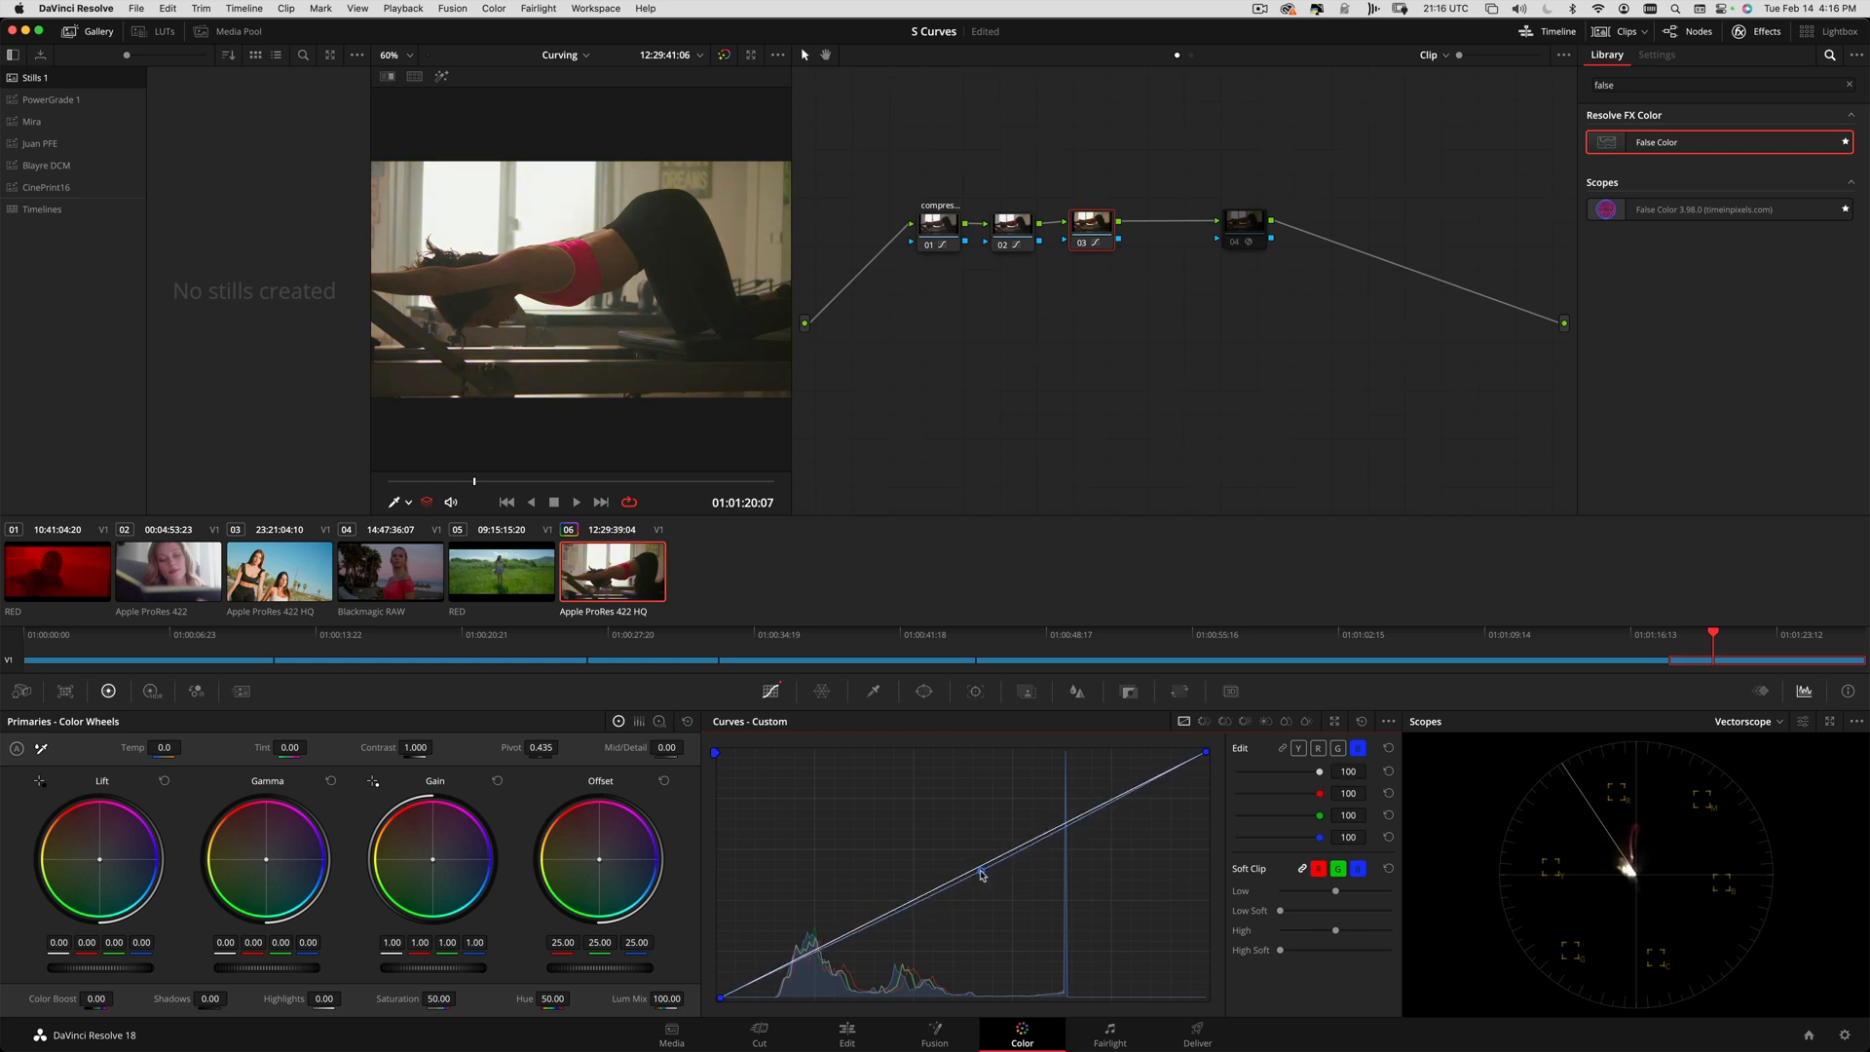
{"action": "left_click", "coordinate": [1338, 748]}
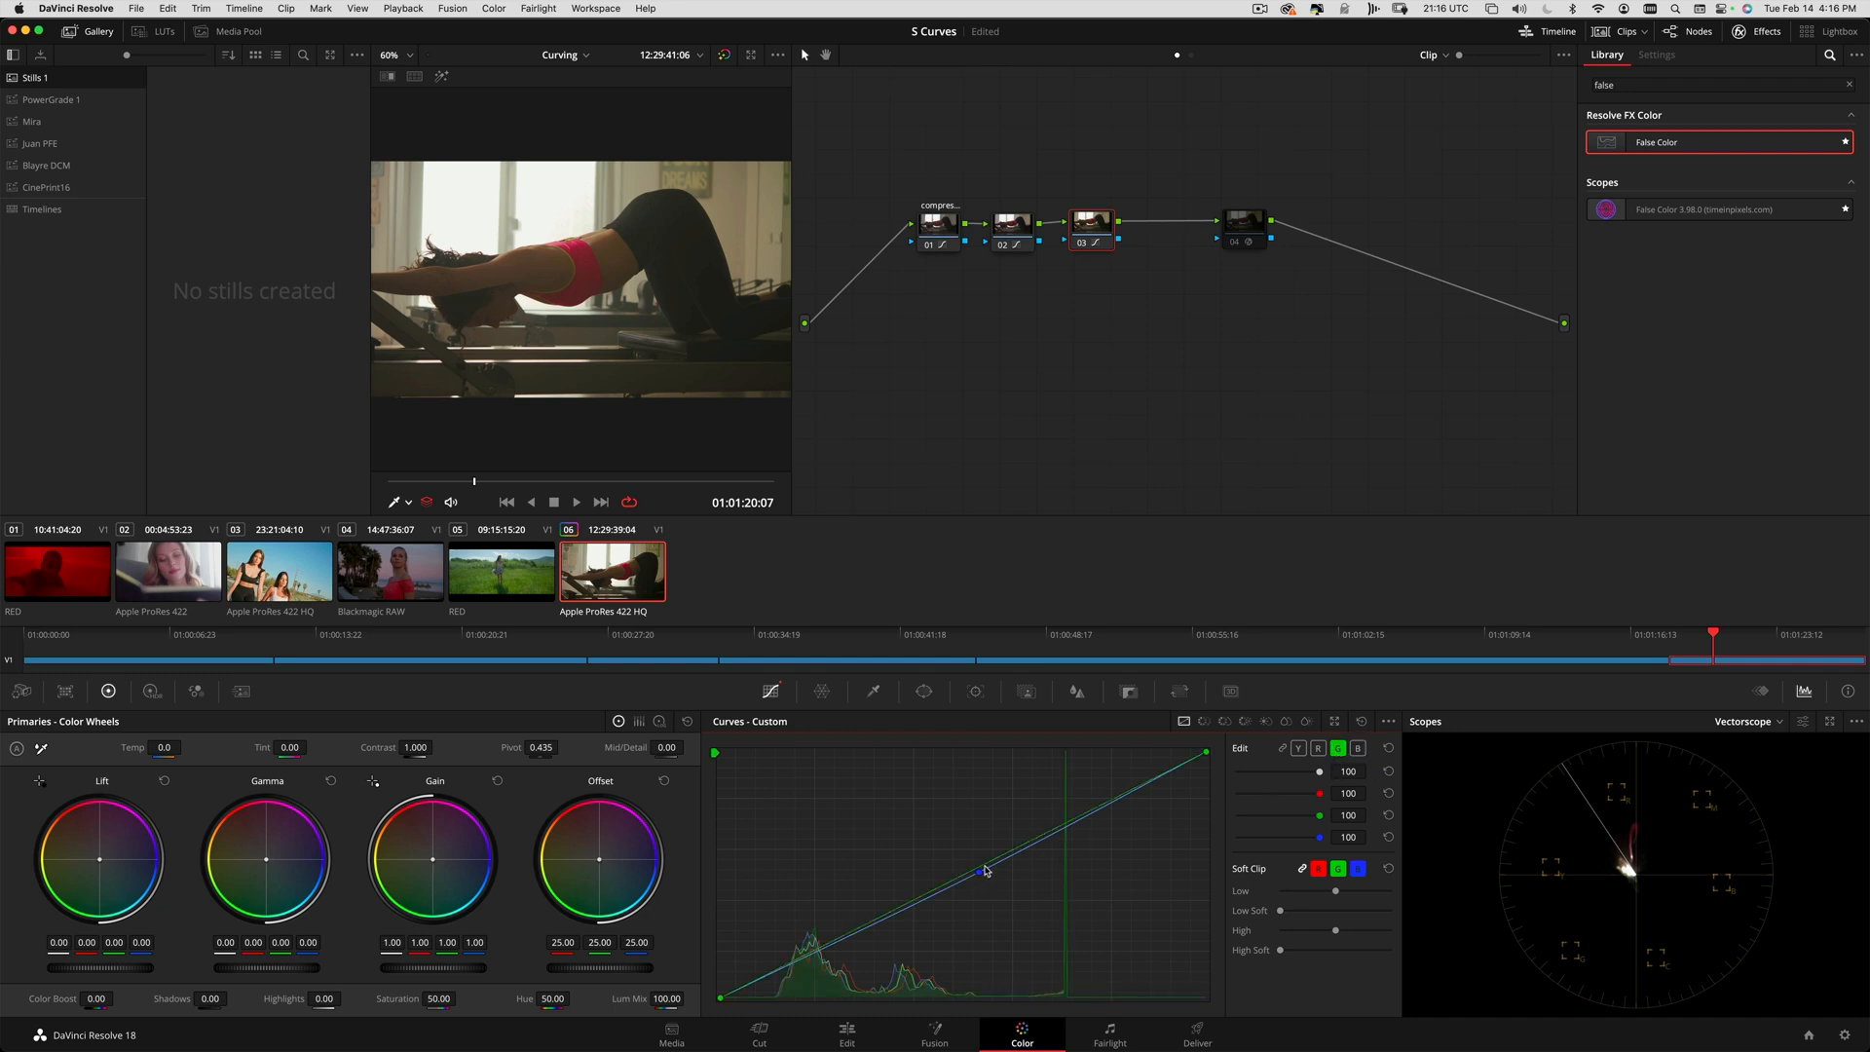
{"action": "left_click_drag", "start_coordinate": [985, 869], "coordinate": [1027, 855]}
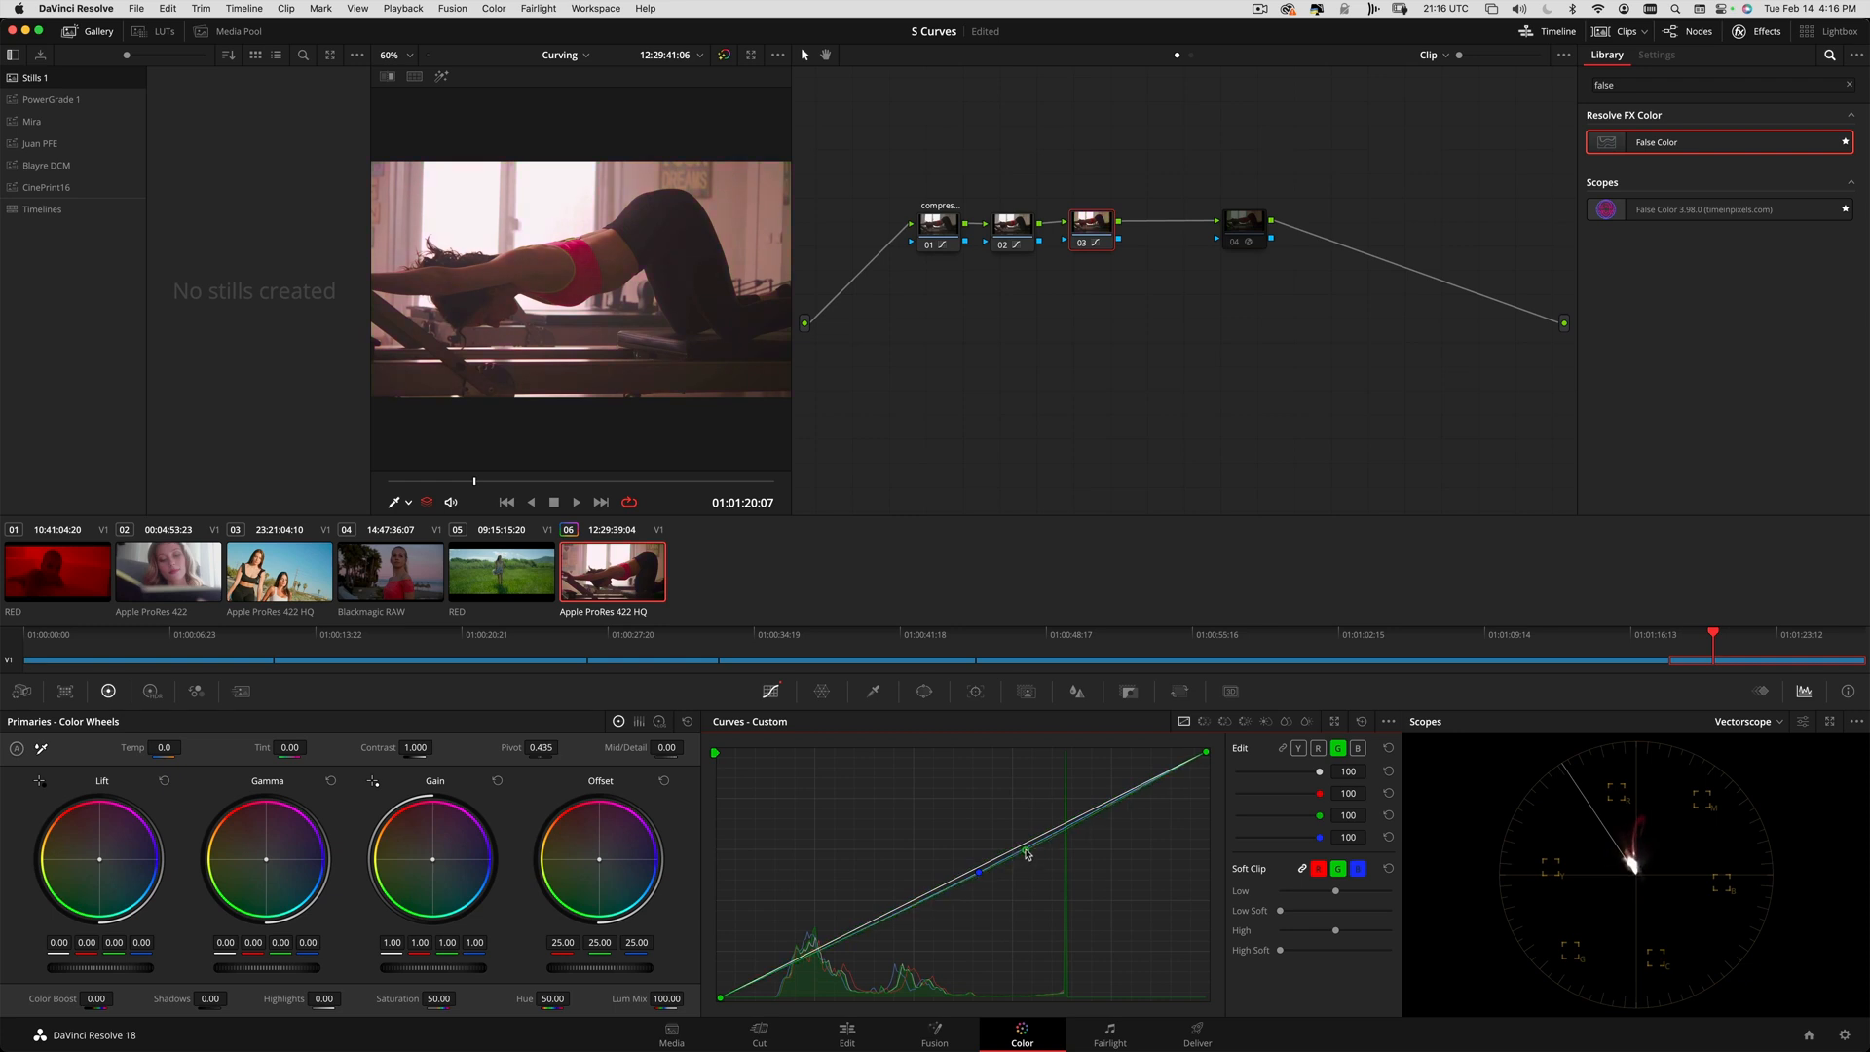
{"action": "left_click_drag", "start_coordinate": [859, 932], "coordinate": [848, 935]}
{"action": "mouse_move", "coordinate": [466, 483]}
{"action": "left_mouse_down"}
{"action": "mouse_move", "coordinate": [428, 482]}
{"action": "mouse_move", "coordinate": [479, 481]}
{"action": "left_mouse_up"}
{"action": "right_click", "coordinate": [1089, 231]}
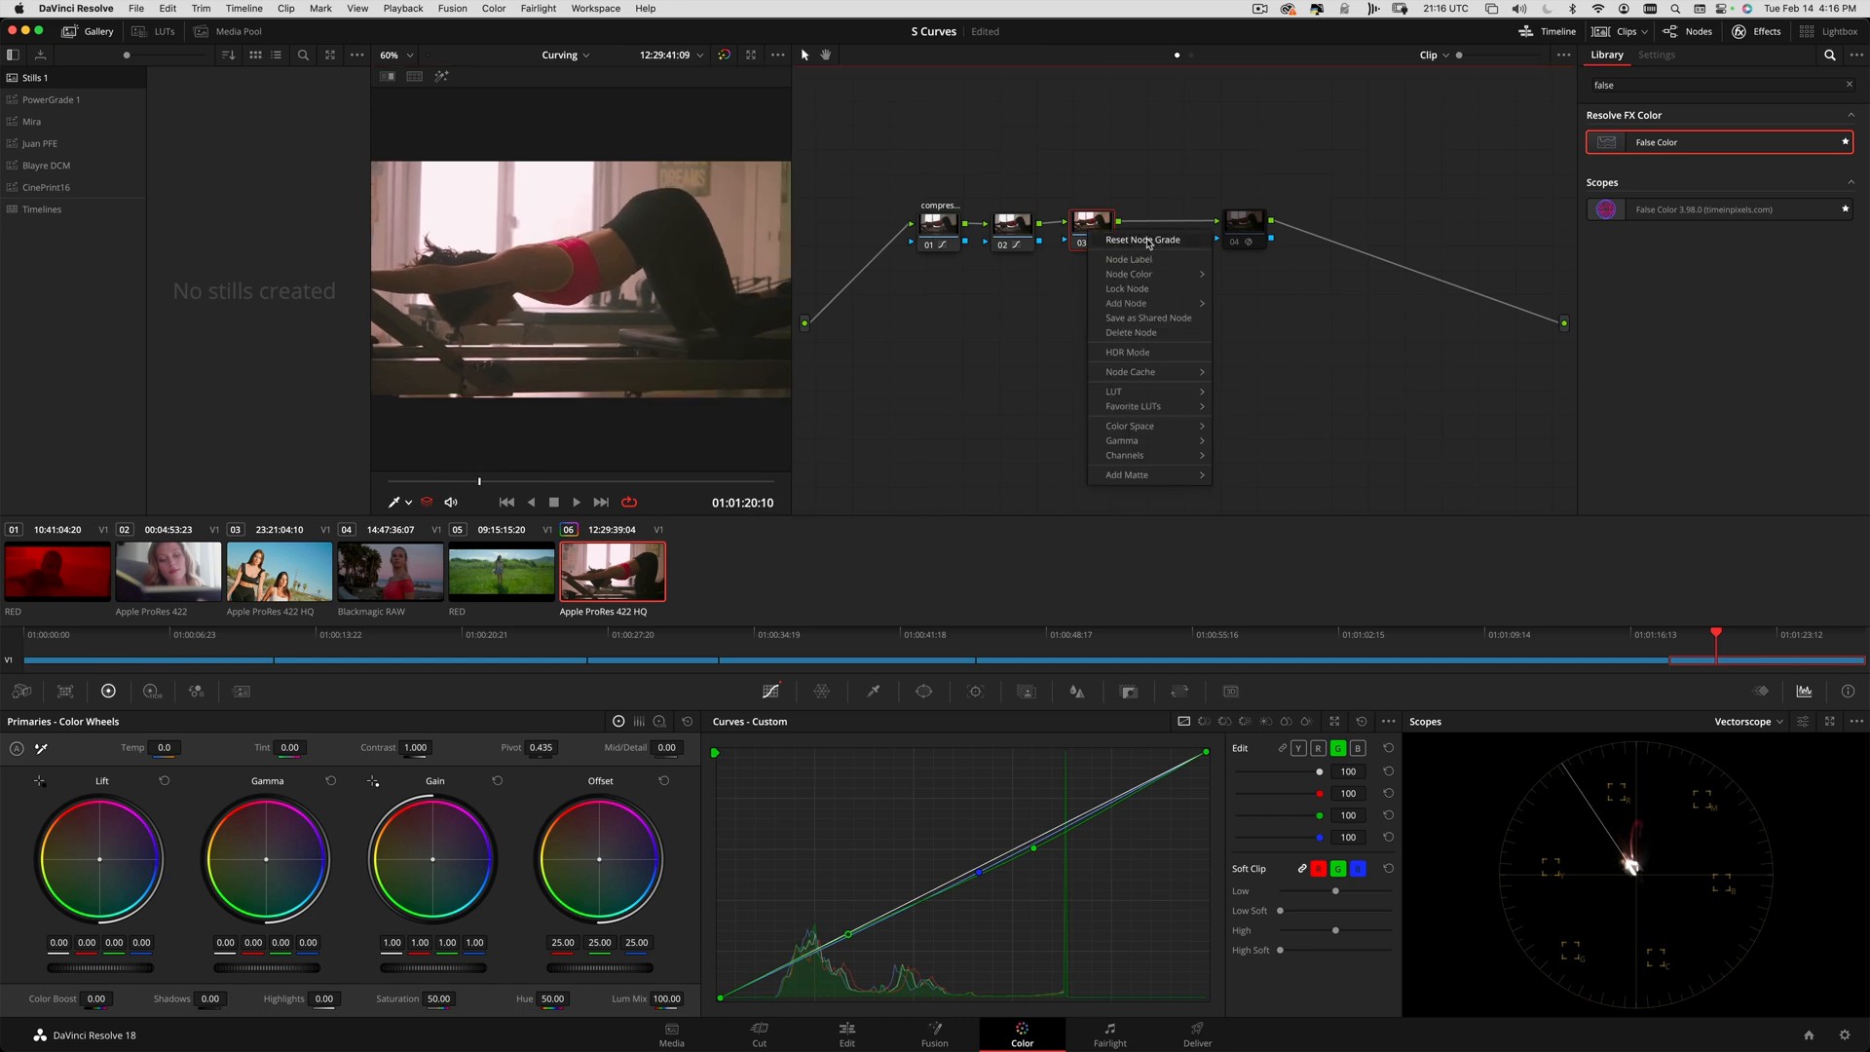
{"action": "left_click", "coordinate": [1157, 229]}
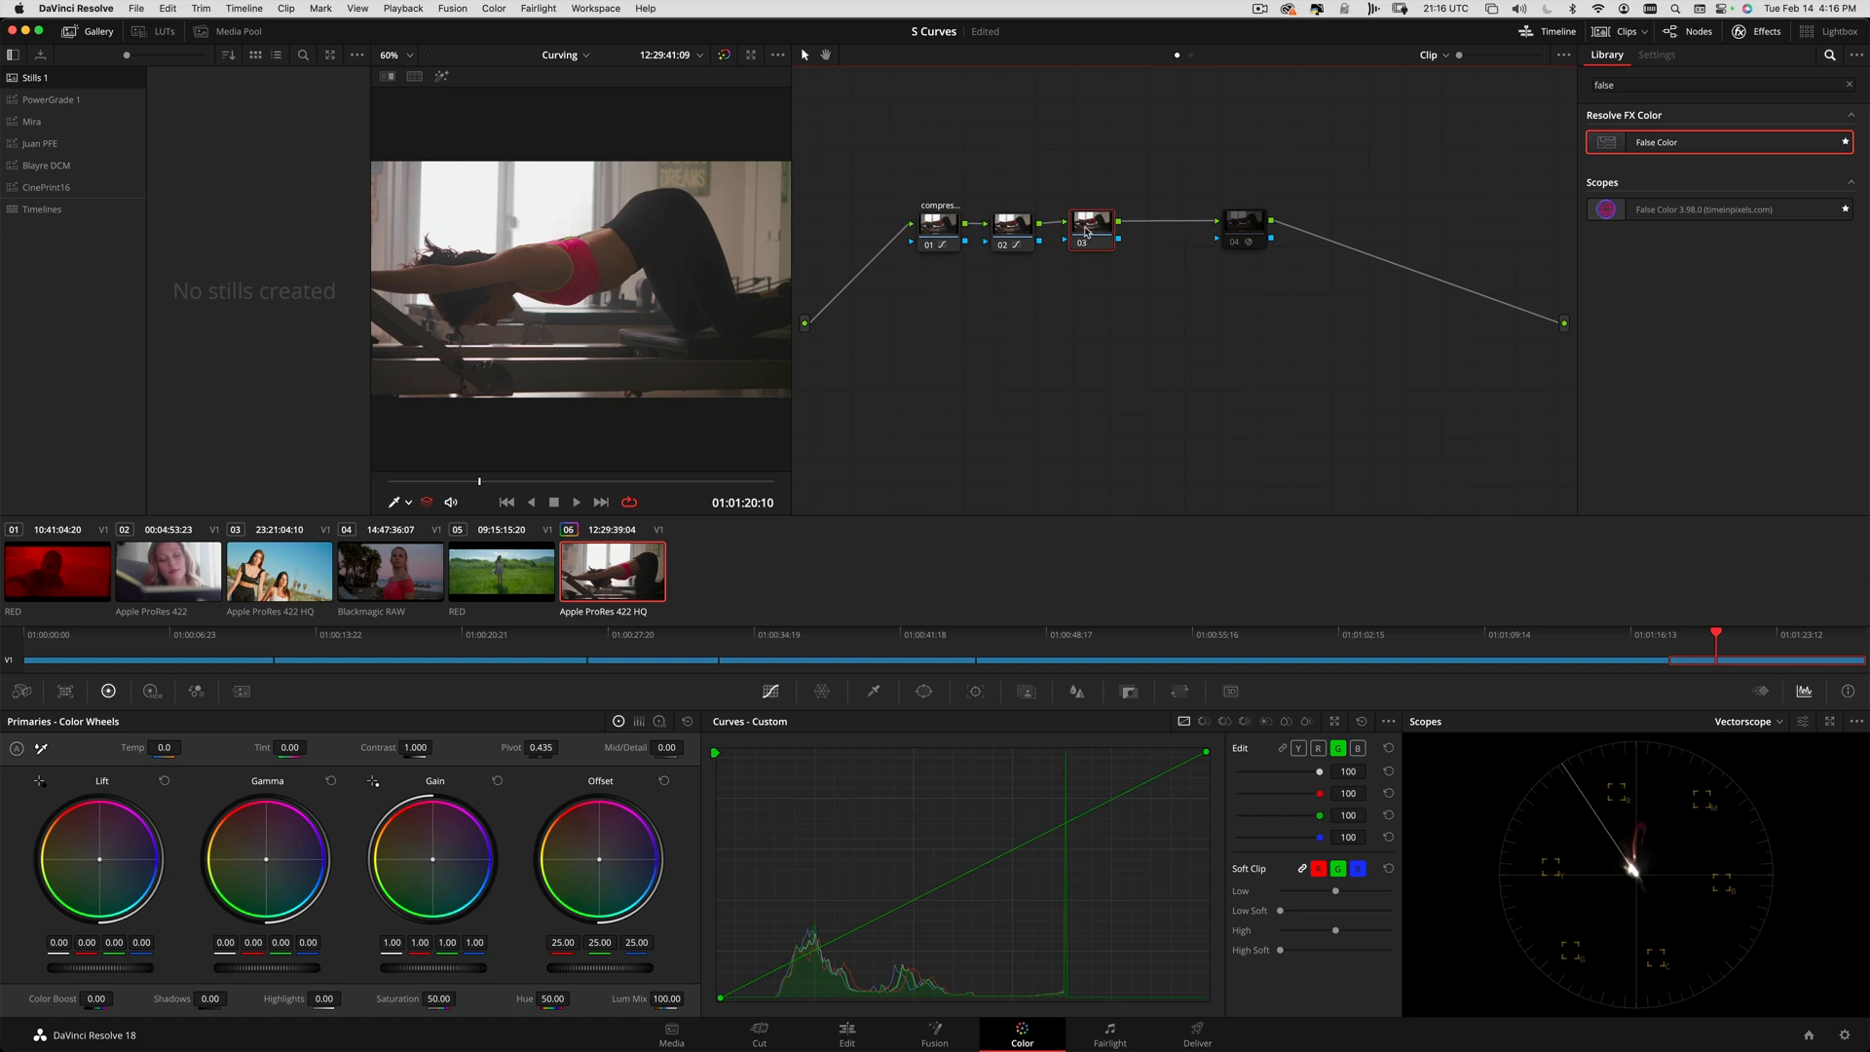
- Label node 02 as the mid contrast node
{"action": "left_click_drag", "start_coordinate": [1087, 231], "coordinate": [1095, 231]}
{"action": "left_click", "coordinate": [1016, 234]}
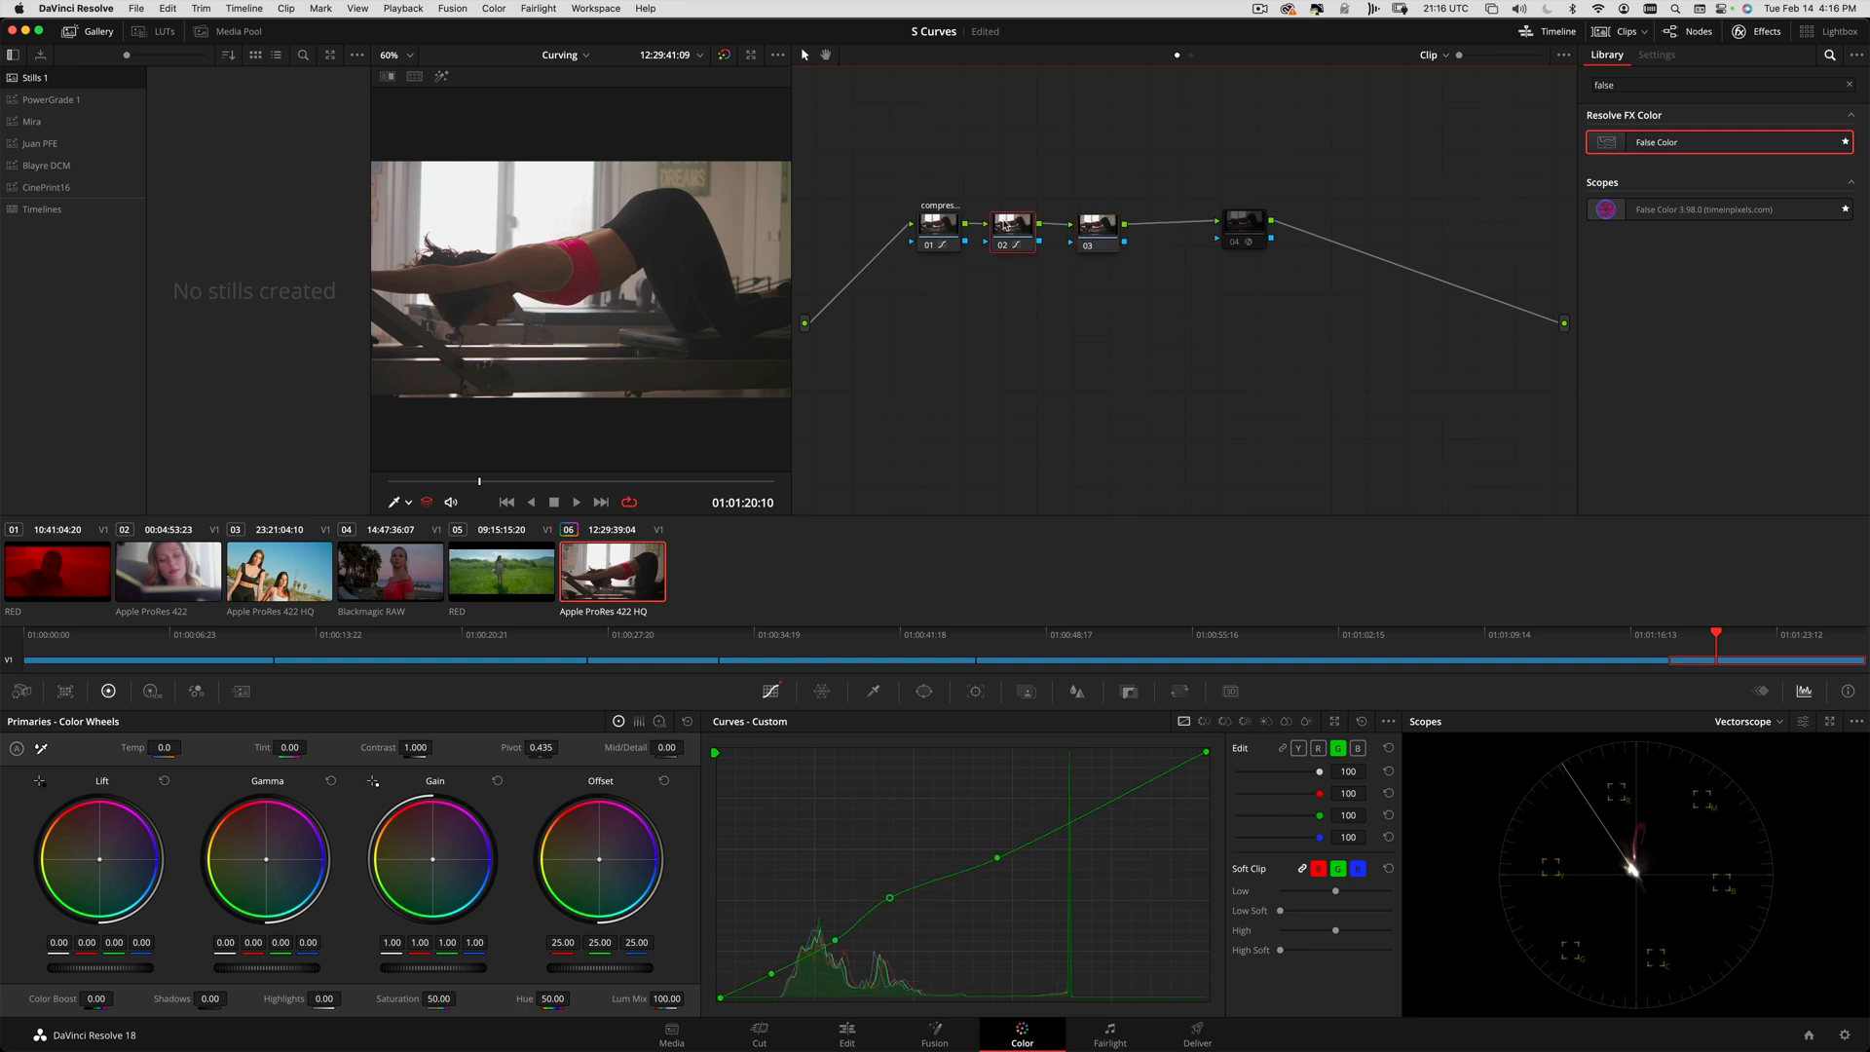
{"action": "right_click", "coordinate": [1006, 227]}
{"action": "left_click", "coordinate": [1037, 220]}
- Choose the blue curve for editing on node 03 and label the node "blue shads"
{"action": "left_click", "coordinate": [1107, 234]}
{"action": "left_click_drag", "start_coordinate": [1100, 228], "coordinate": [1088, 225]}
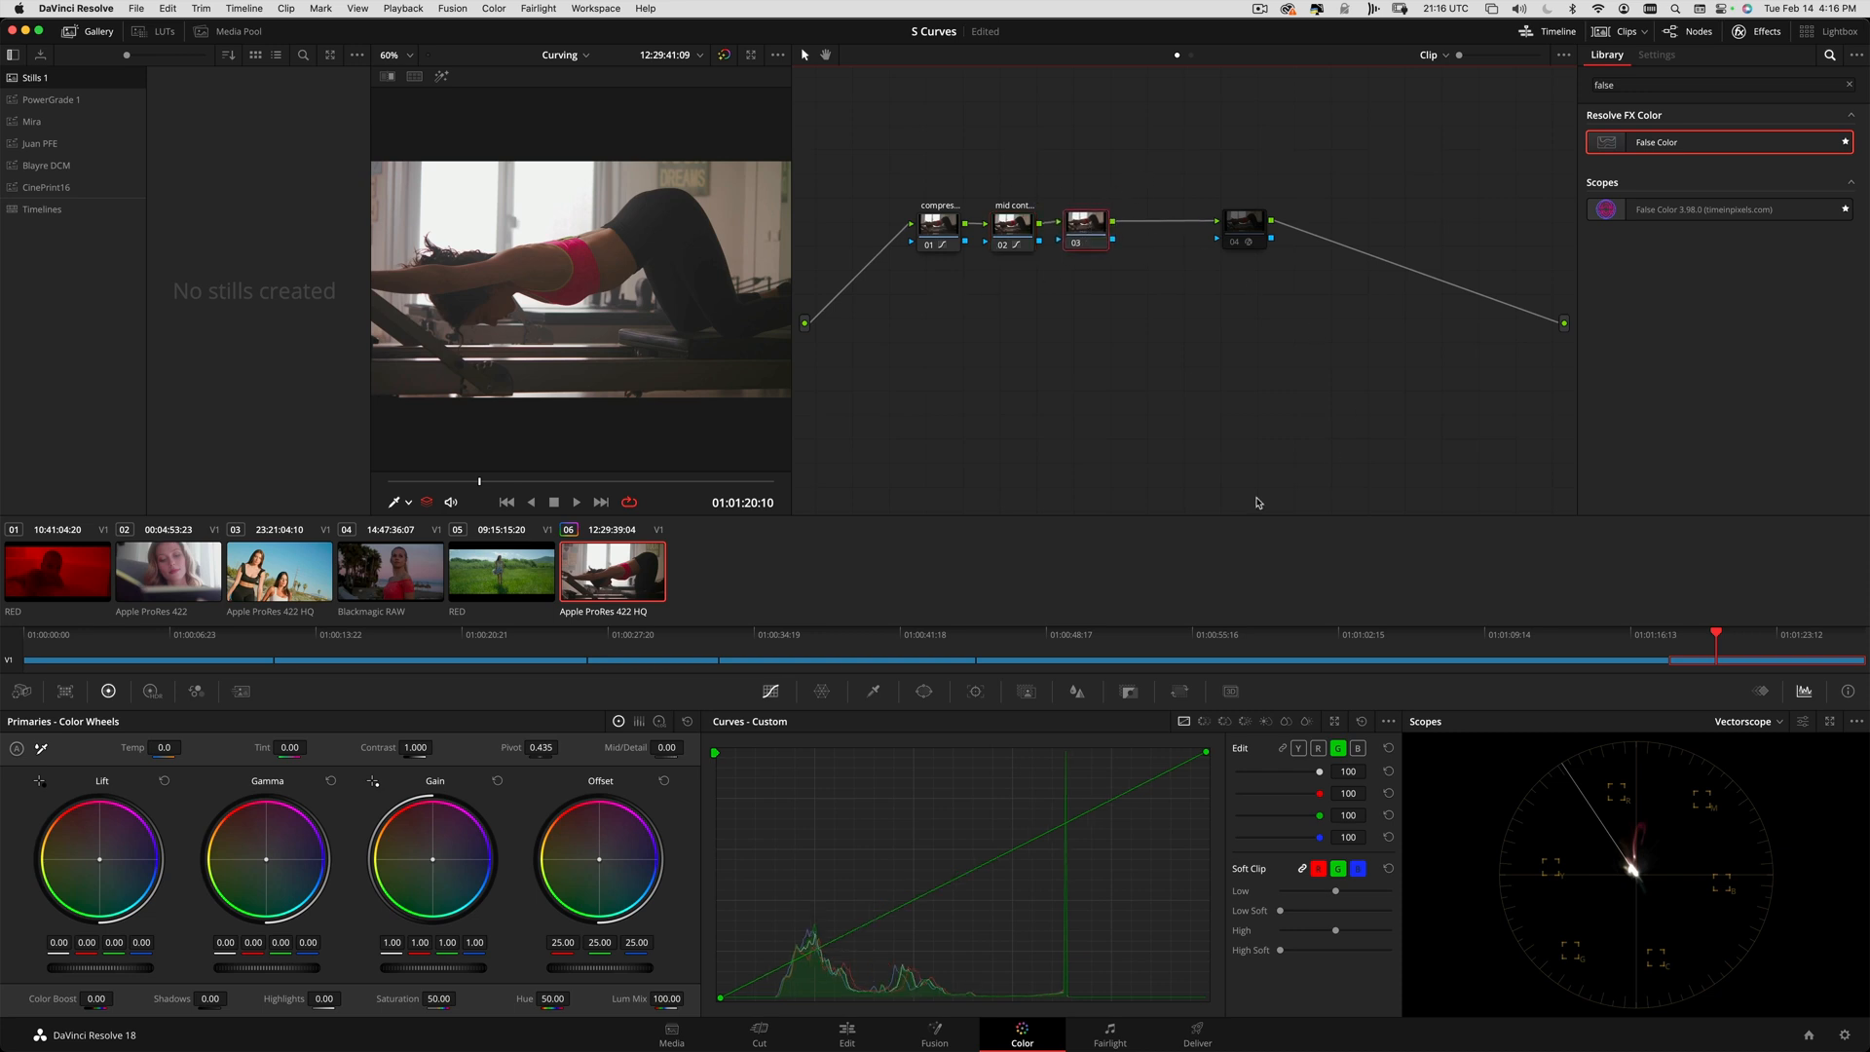
{"action": "left_click", "coordinate": [1319, 748]}
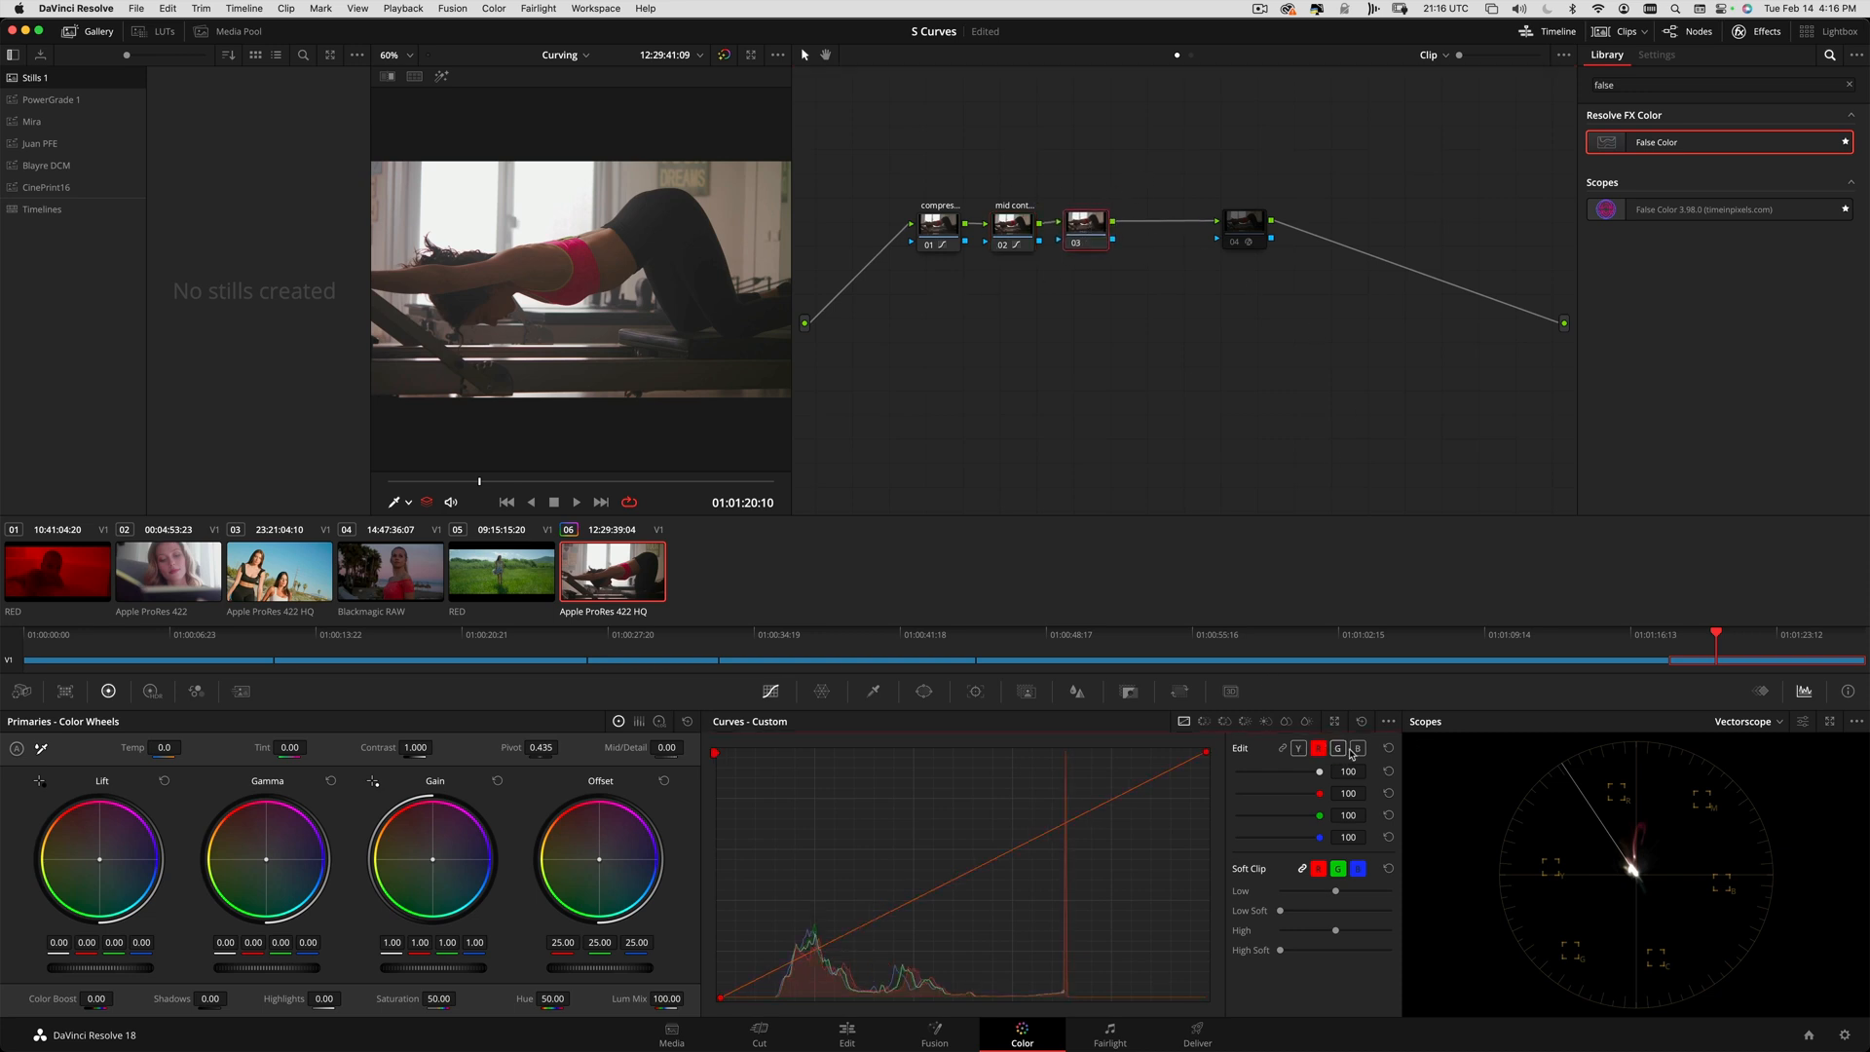
{"action": "left_click", "coordinate": [1358, 749]}
{"action": "left_click", "coordinate": [1082, 234]}
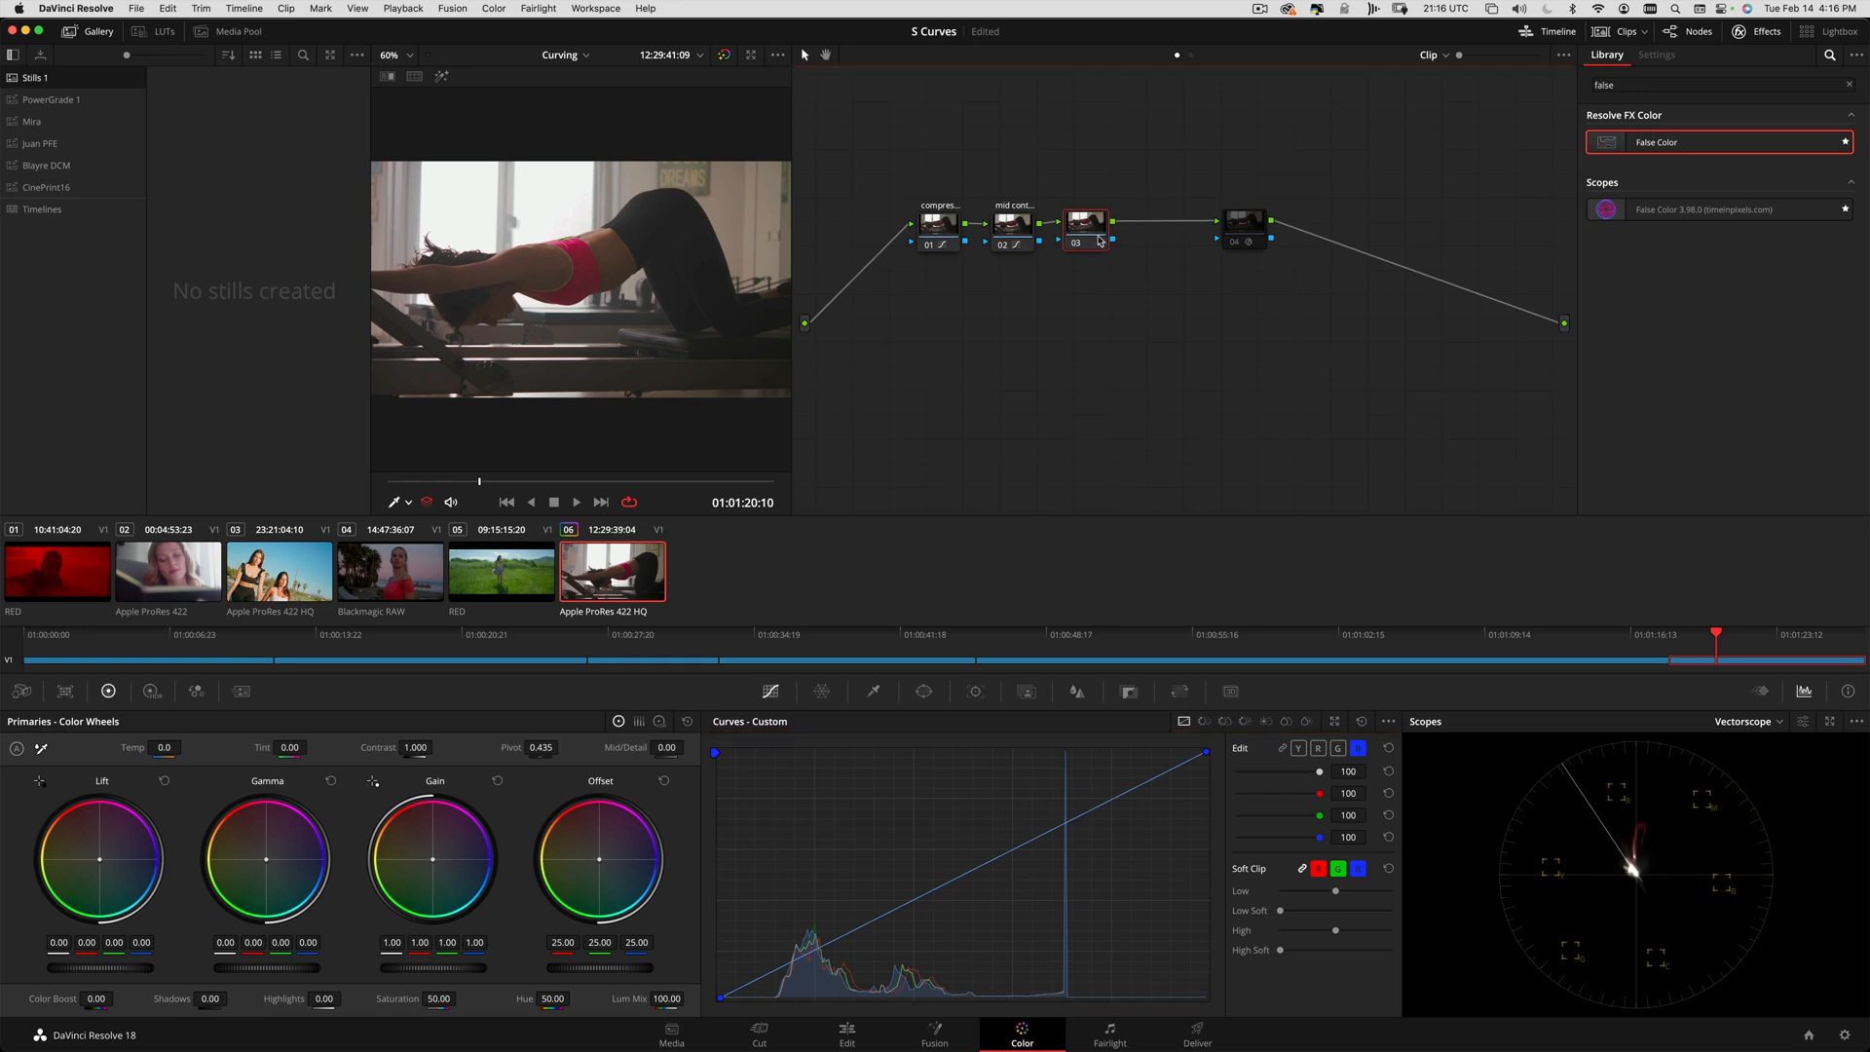
{"action": "right_click", "coordinate": [1076, 239]}
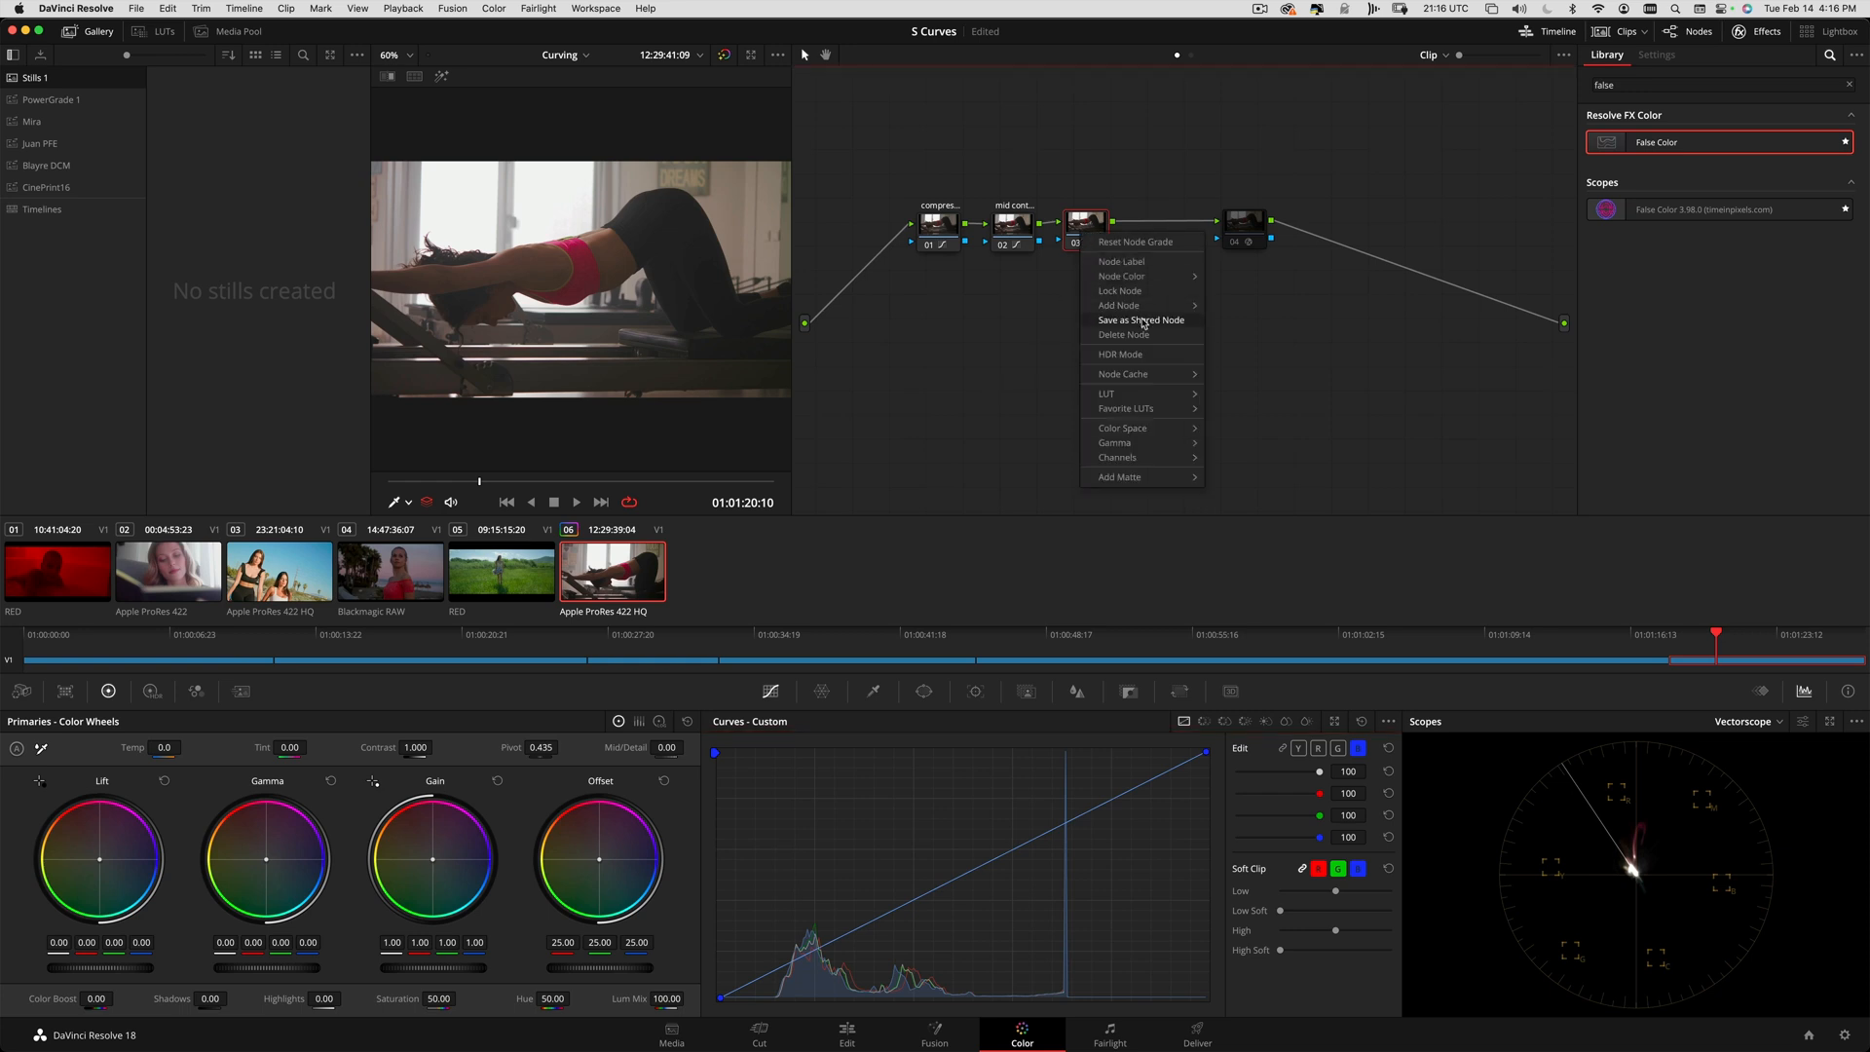
{"action": "left_click", "coordinate": [1169, 260]}
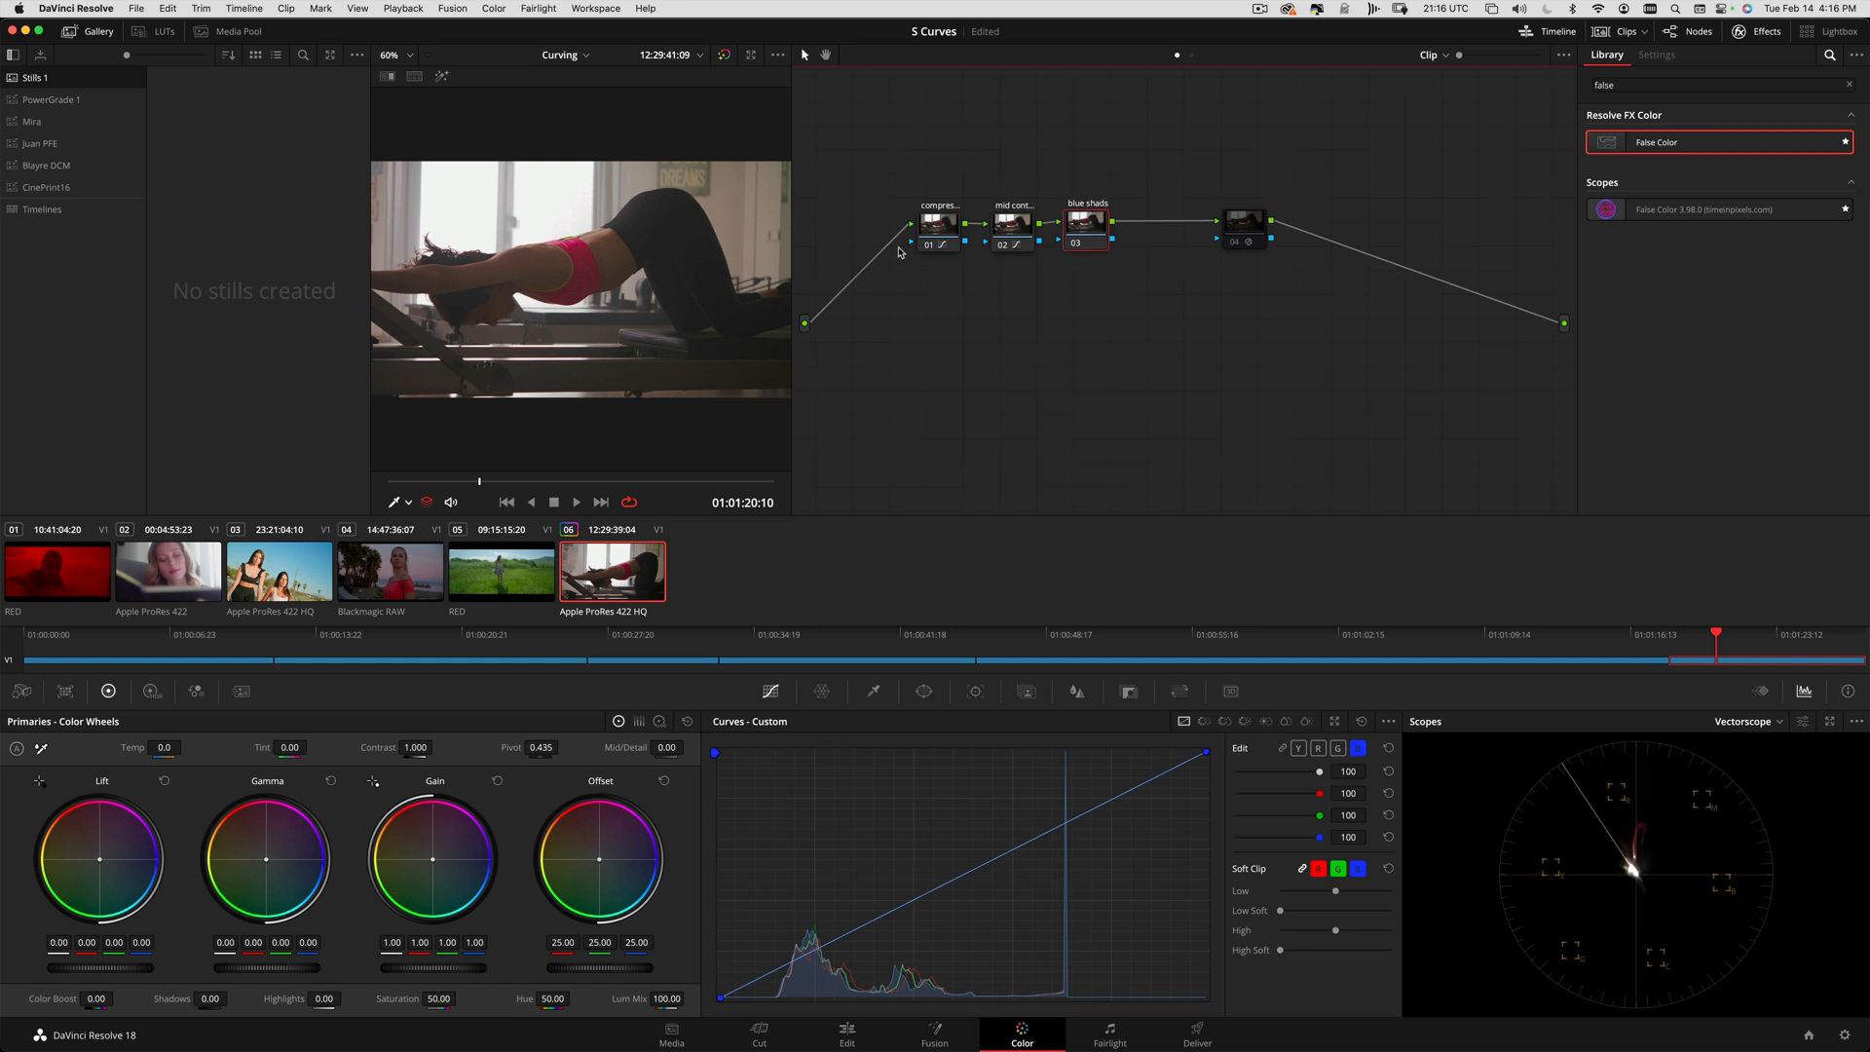
{"action": "left_click_drag", "start_coordinate": [1087, 231], "coordinate": [1098, 228]}
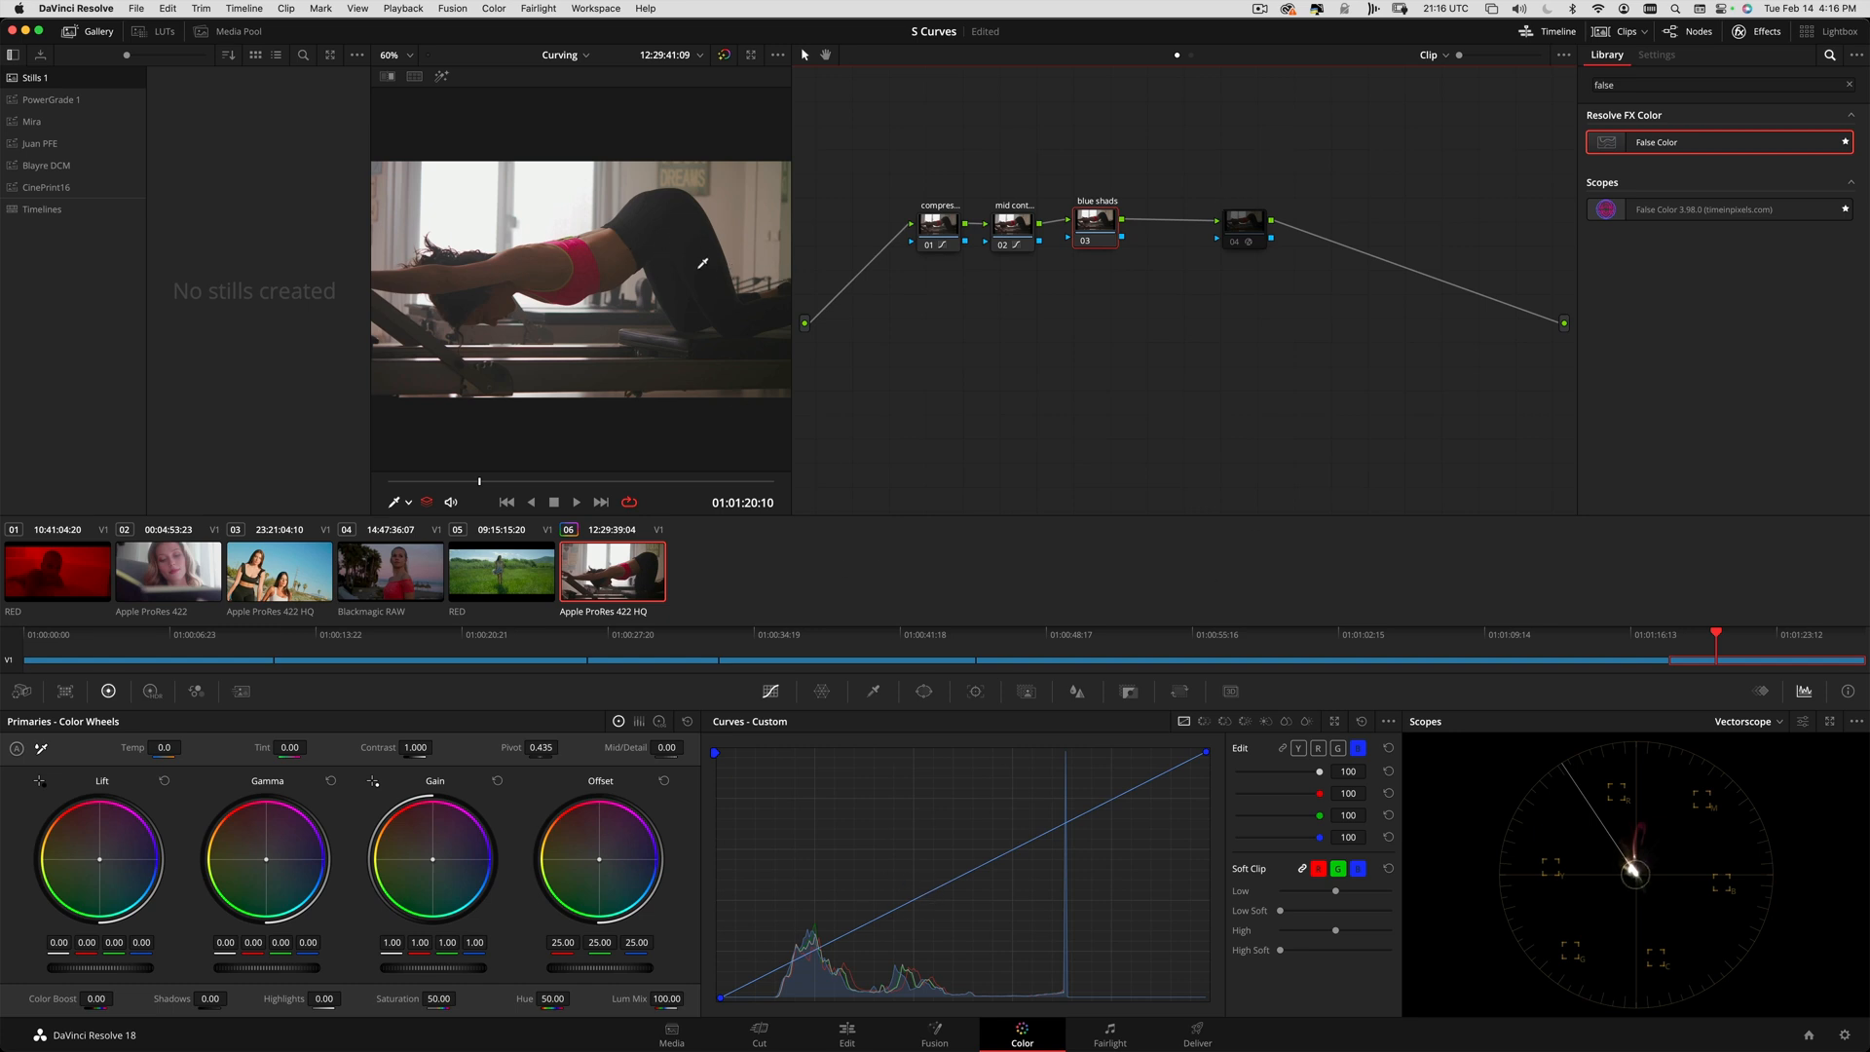
- Set the viewer's on-screen control to Qualifier and reset node 03's custom curves
{"action": "left_click", "coordinate": [409, 504]}
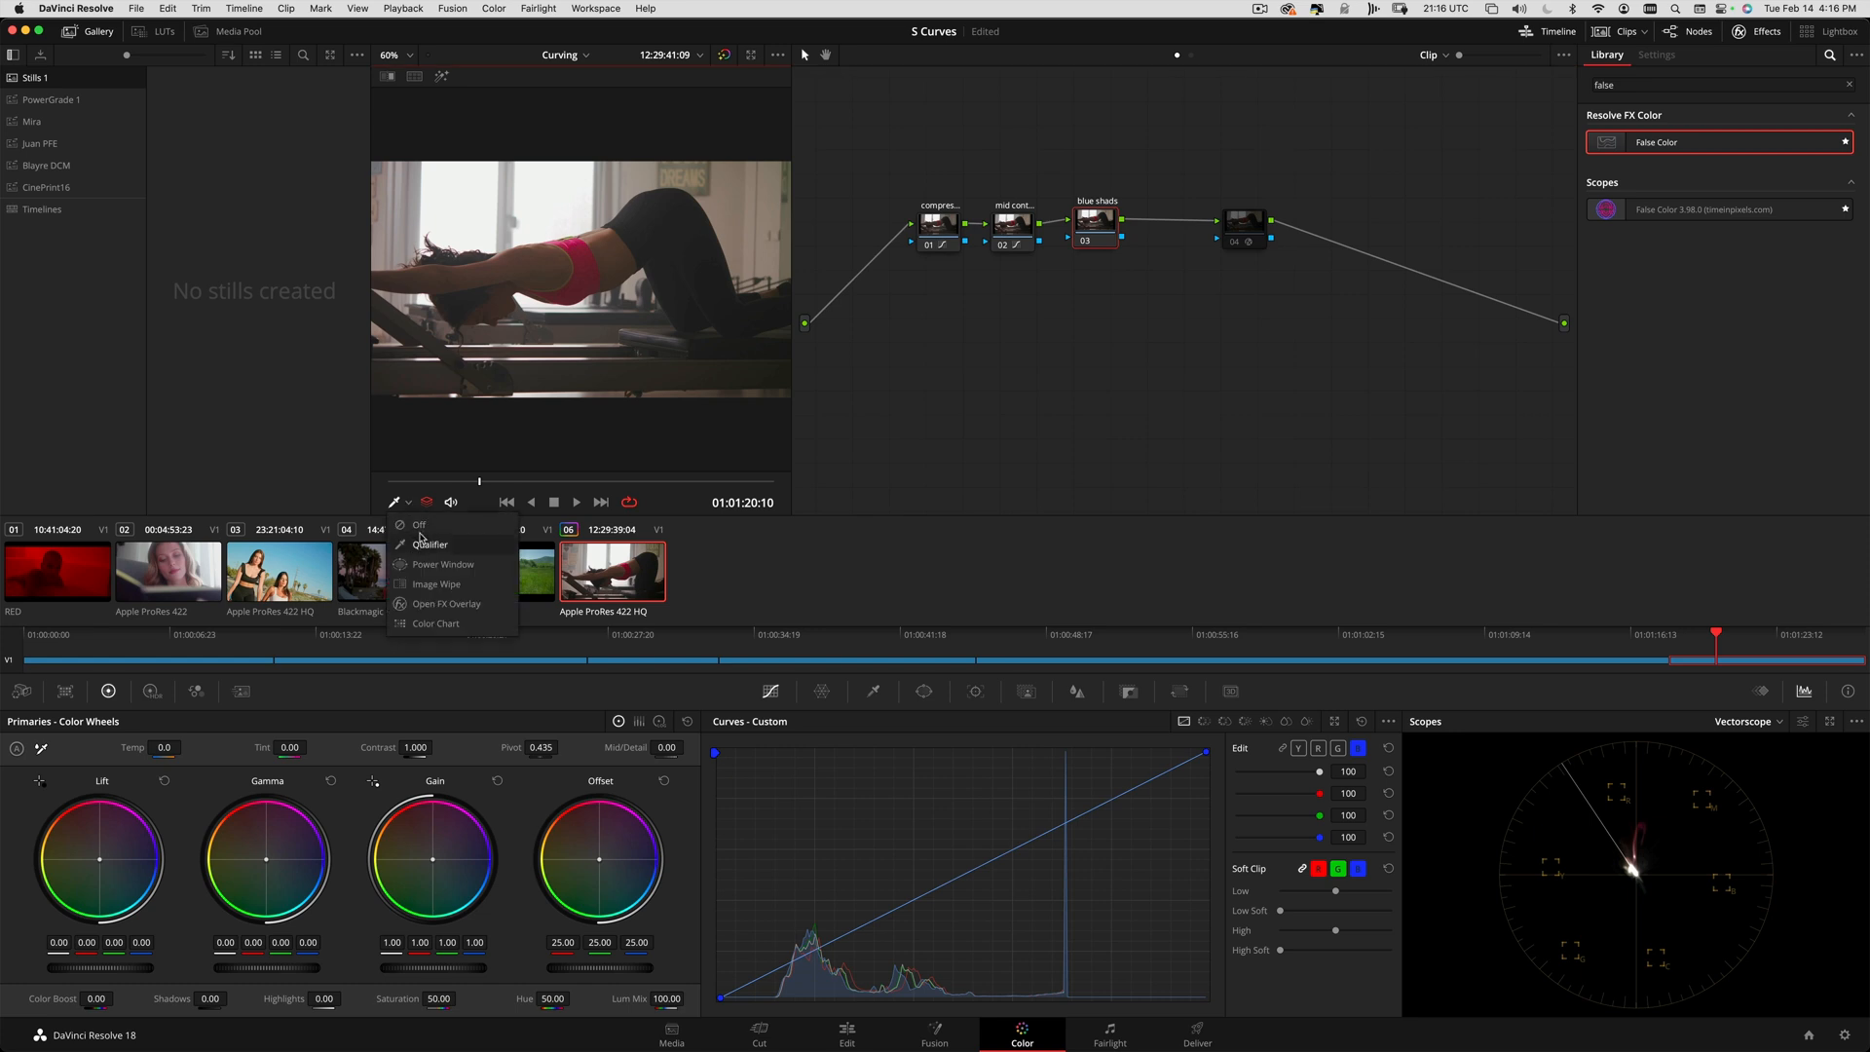
{"action": "left_click", "coordinate": [423, 542]}
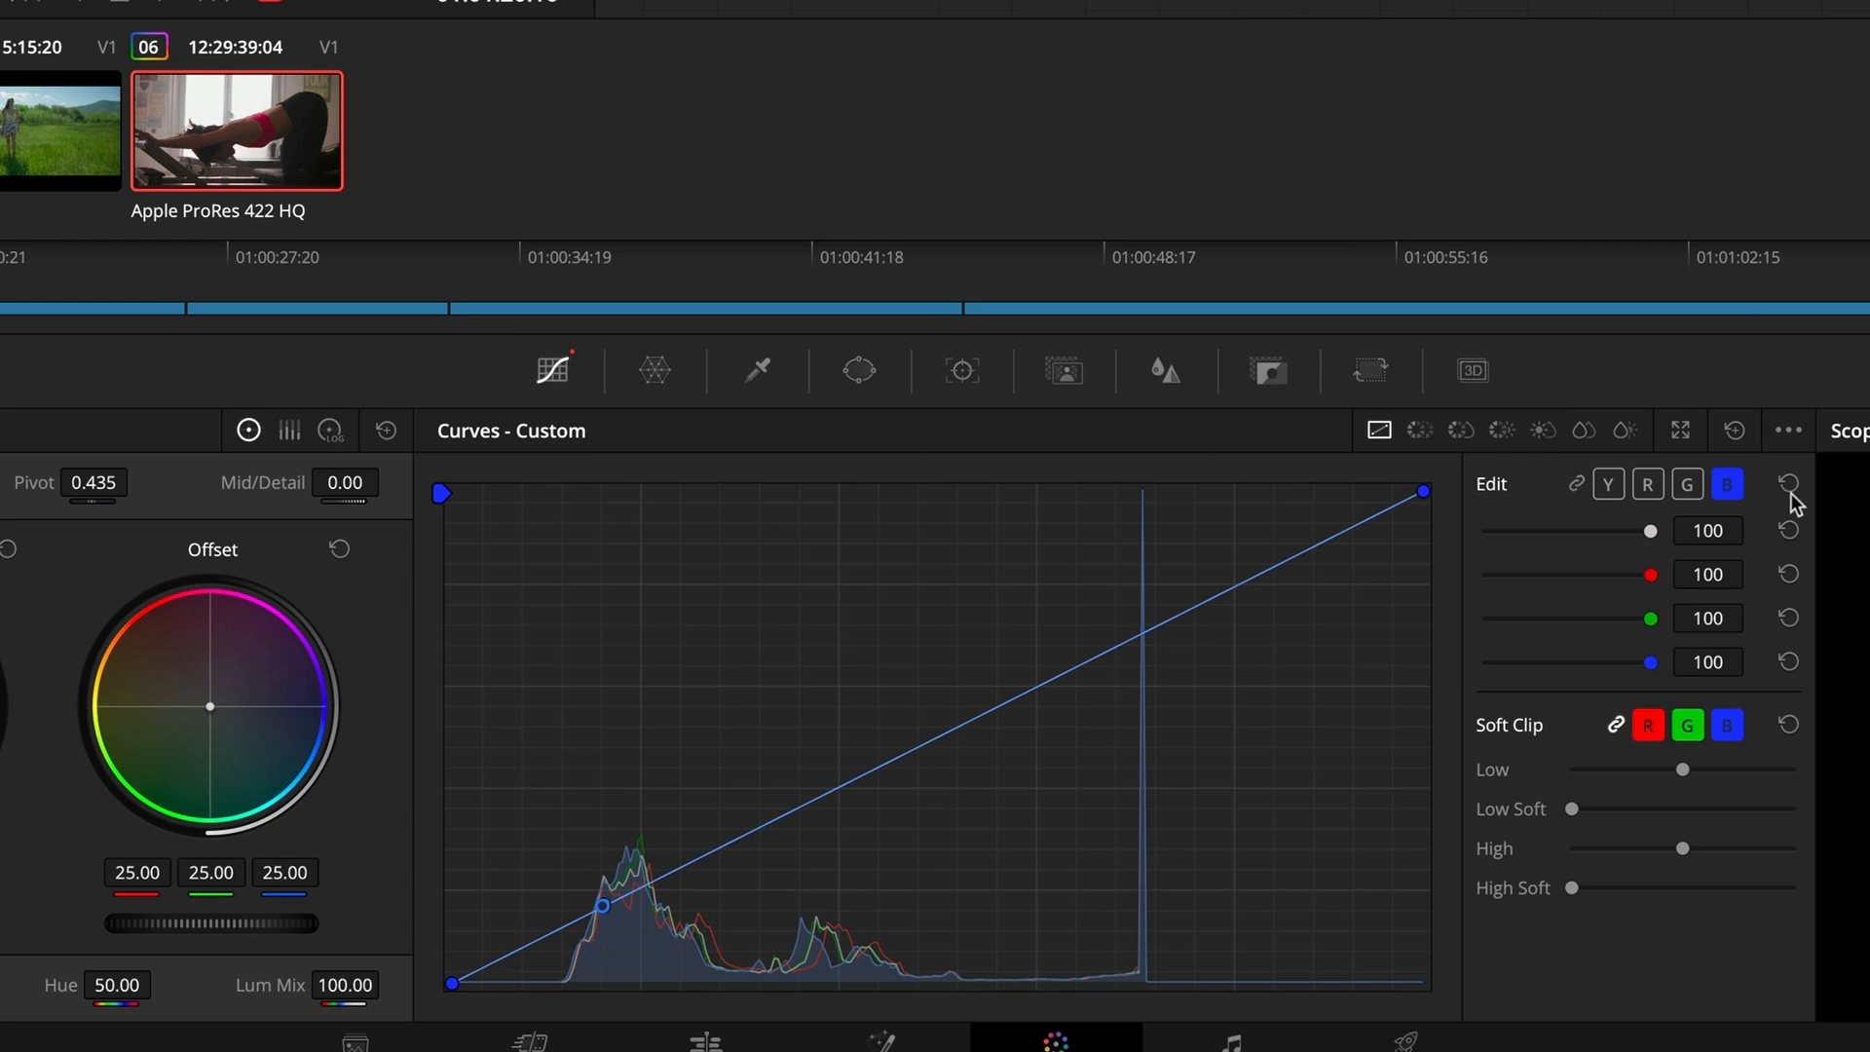
{"action": "left_click", "coordinate": [1735, 429]}
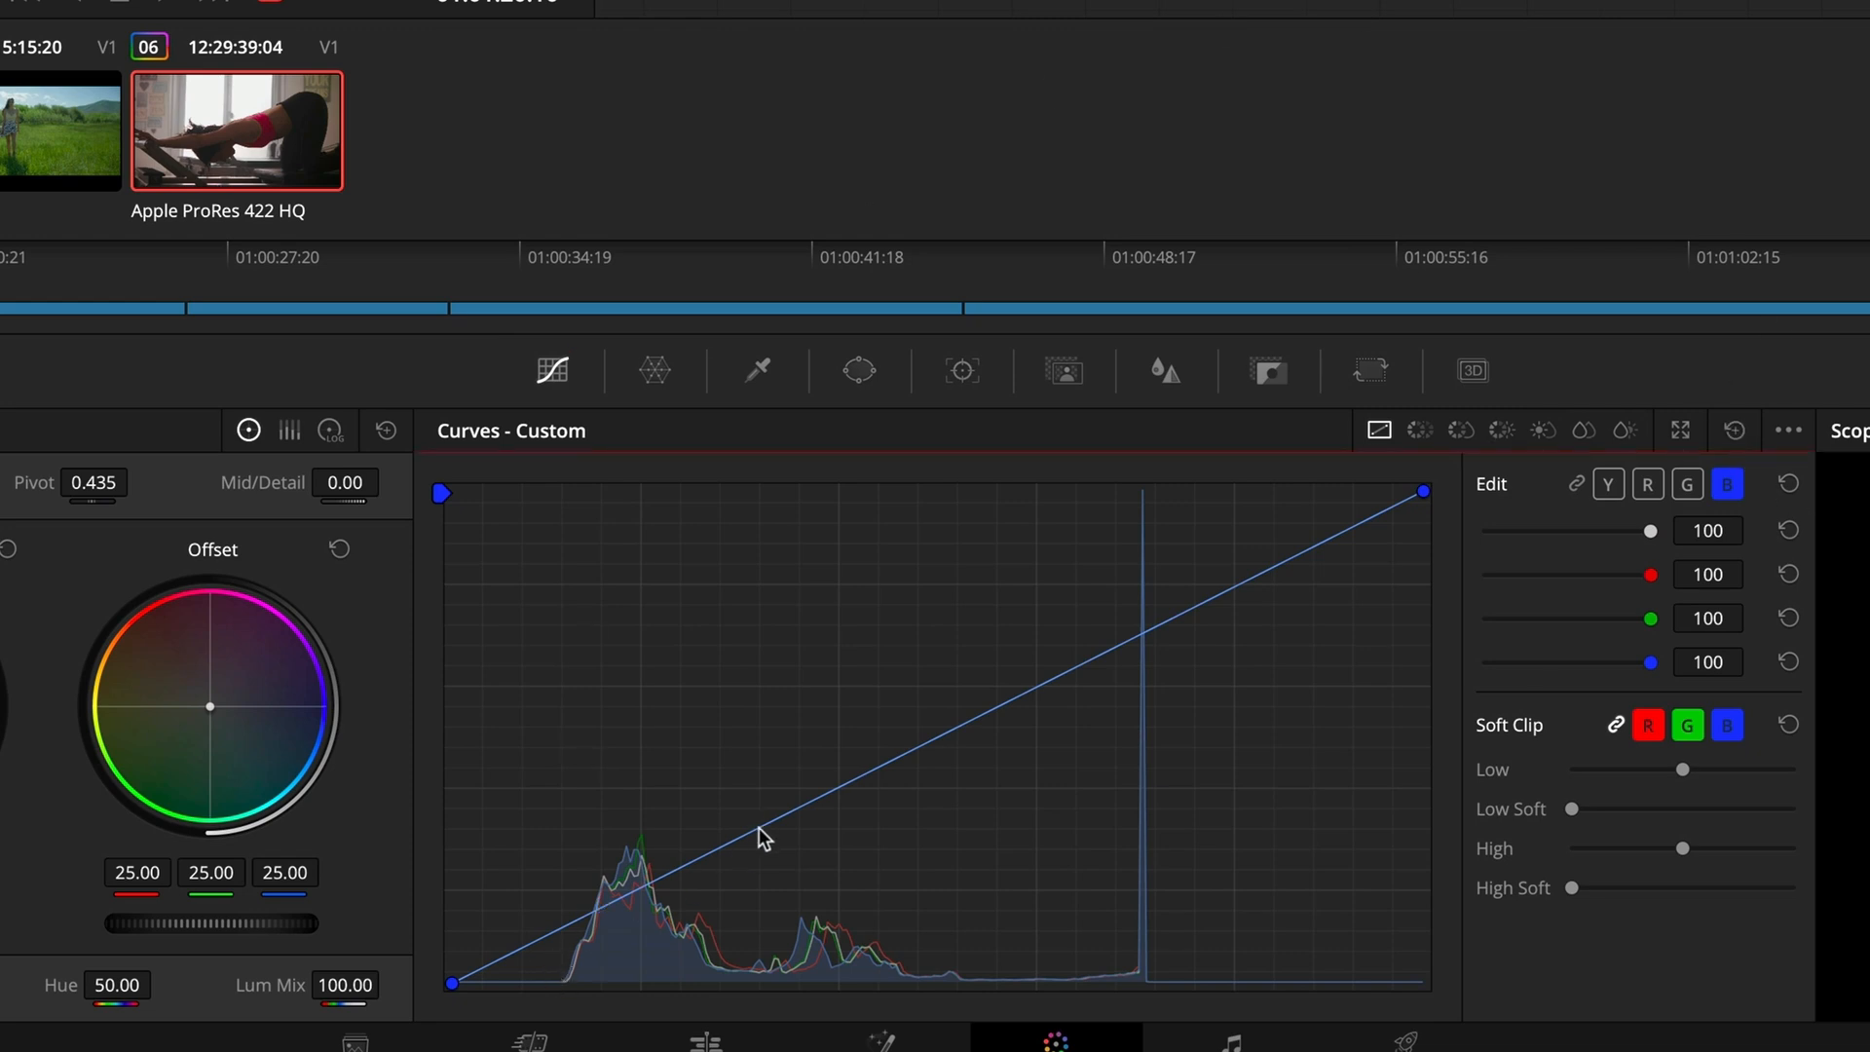
- Anchor node 03's blue curve in the midtones, raise its shadows slightly, and review the blue tint across clip 06
{"action": "left_click", "coordinate": [853, 785]}
{"action": "left_click_drag", "start_coordinate": [854, 787], "coordinate": [839, 782]}
{"action": "left_click_drag", "start_coordinate": [635, 887], "coordinate": [627, 878]}
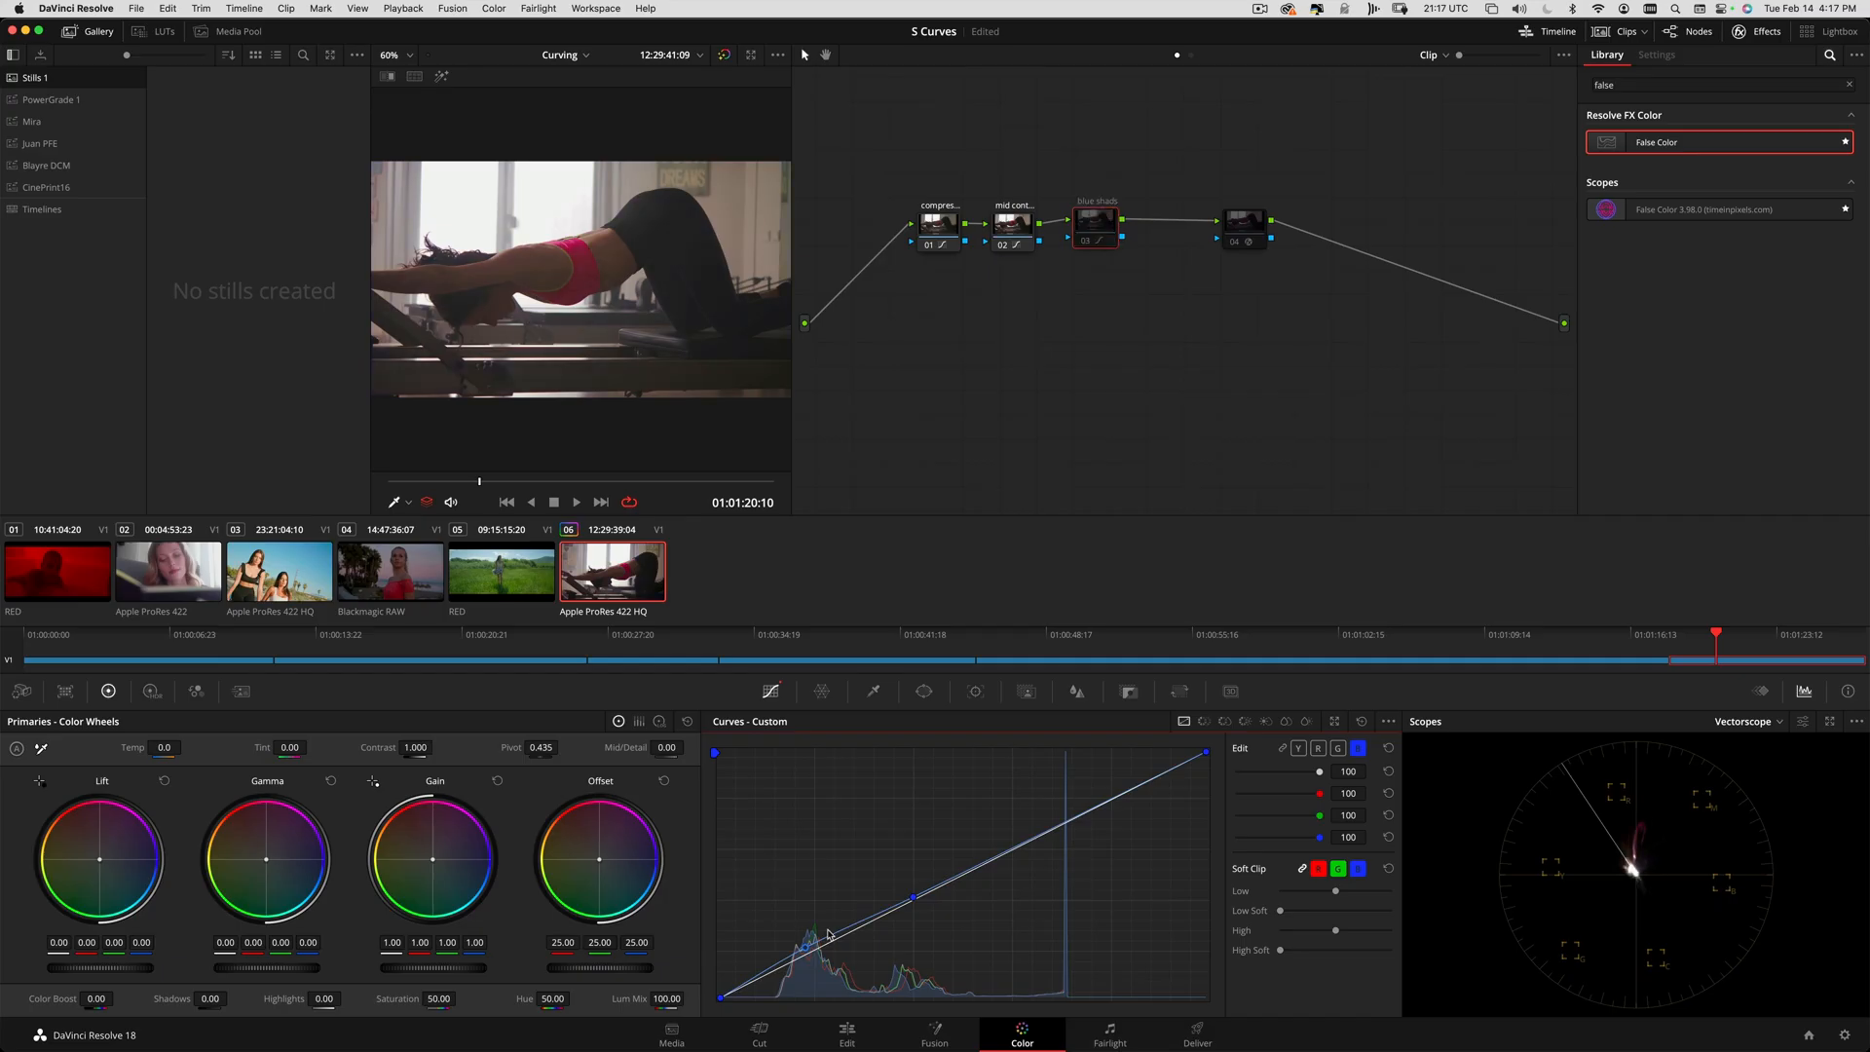
{"action": "key", "text": "ctrl+d"}
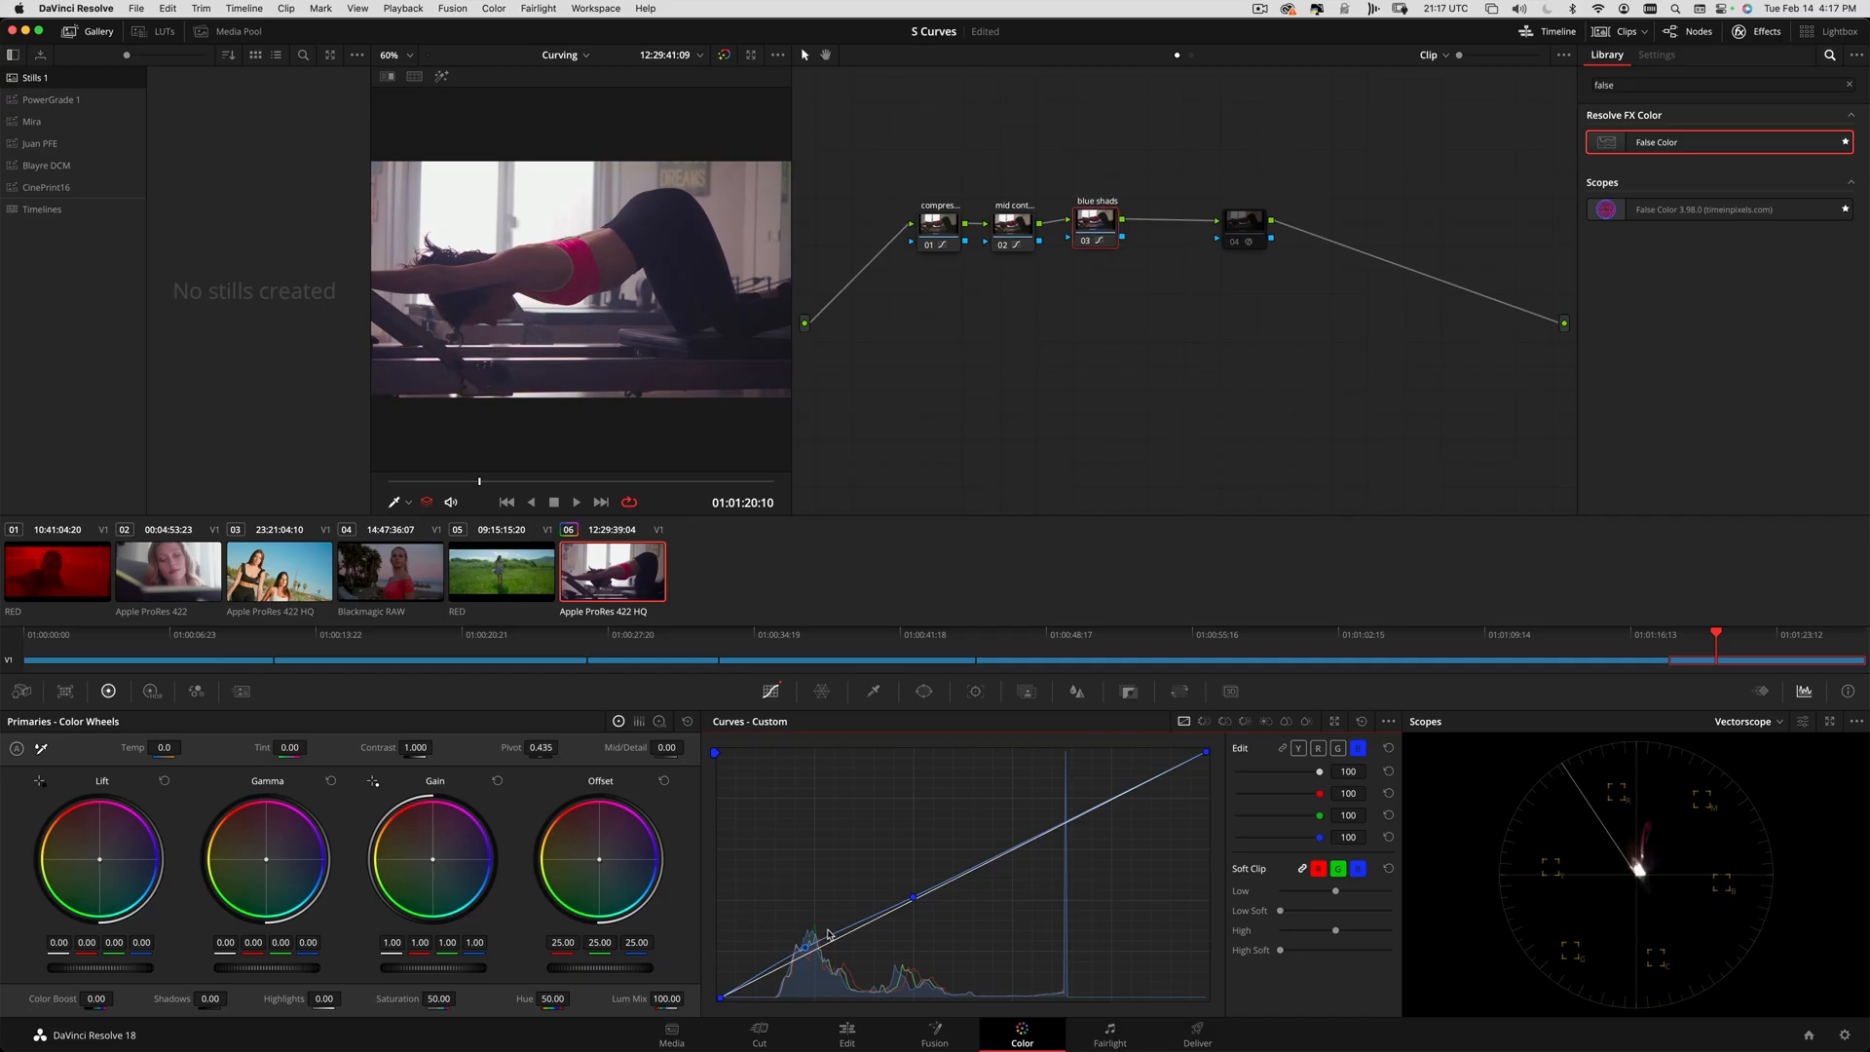
{"action": "key", "text": "space"}
{"action": "left_click_drag", "start_coordinate": [498, 482], "coordinate": [587, 479]}
{"action": "key", "text": "space"}
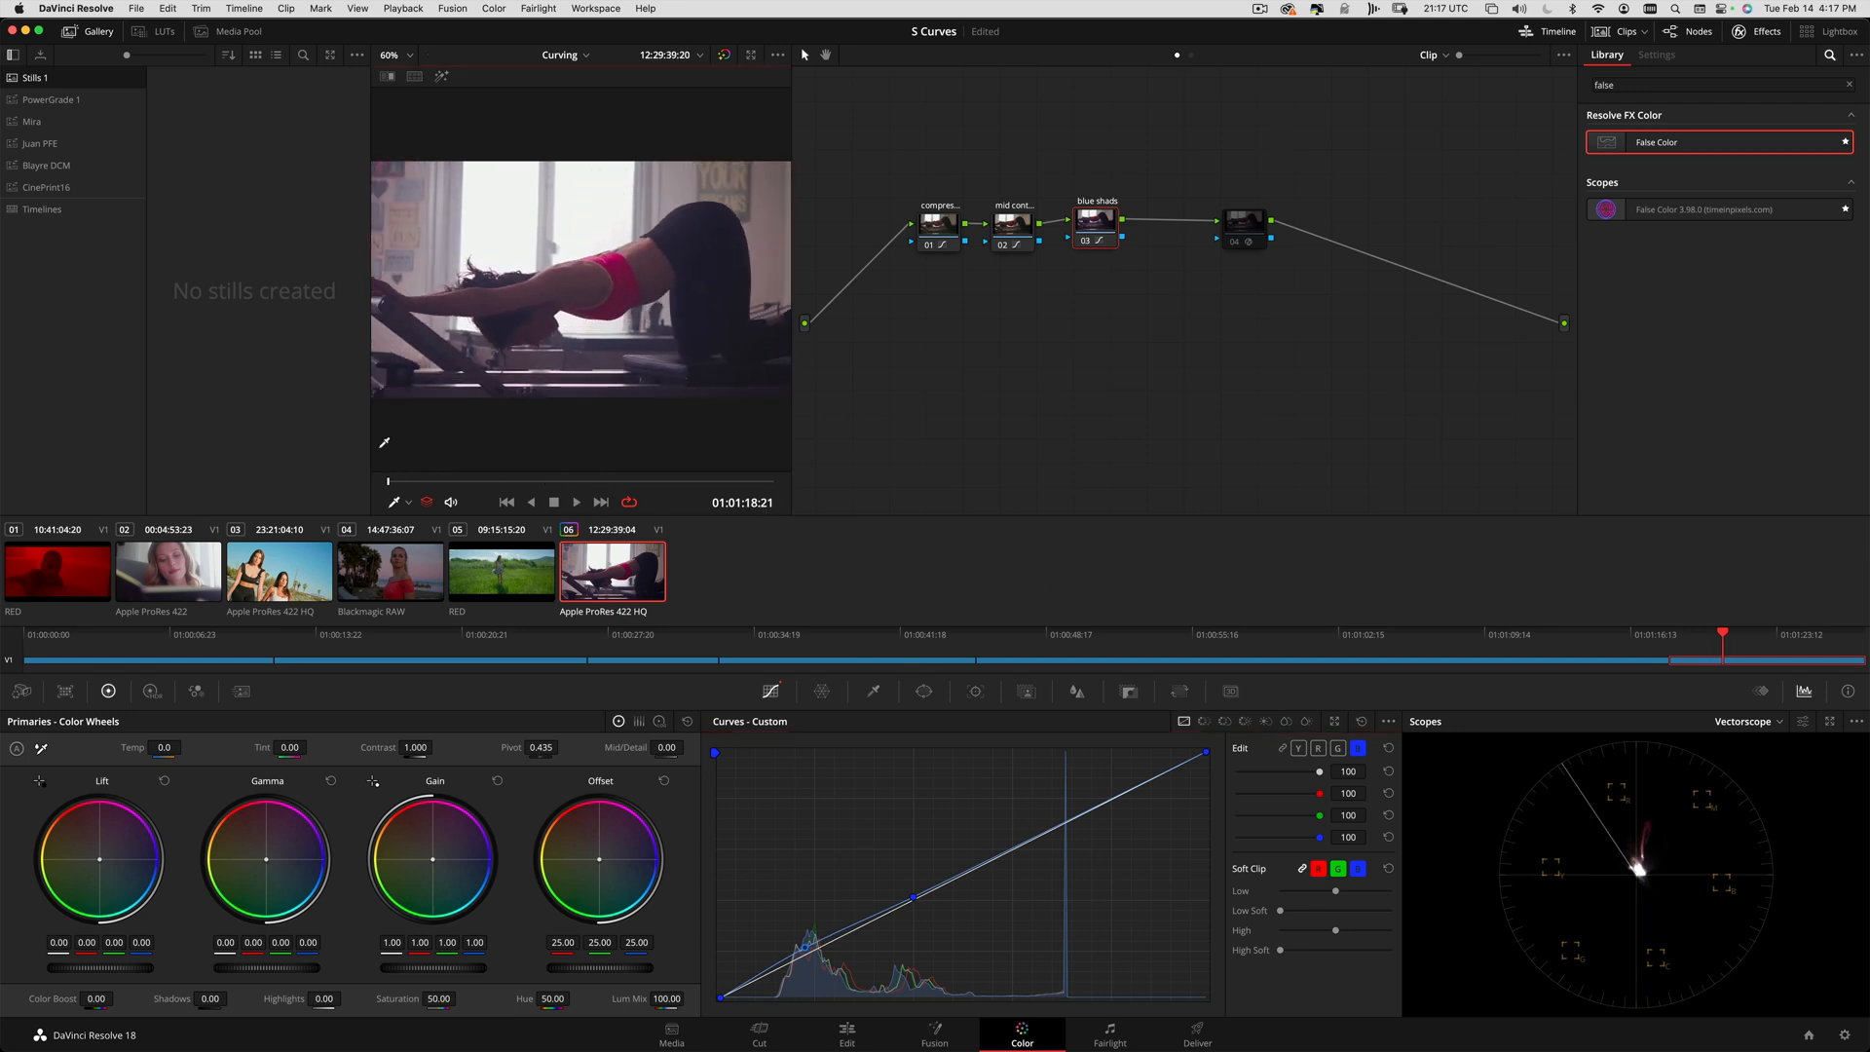
{"action": "key", "text": "space"}
{"action": "left_click_drag", "start_coordinate": [433, 480], "coordinate": [456, 479]}
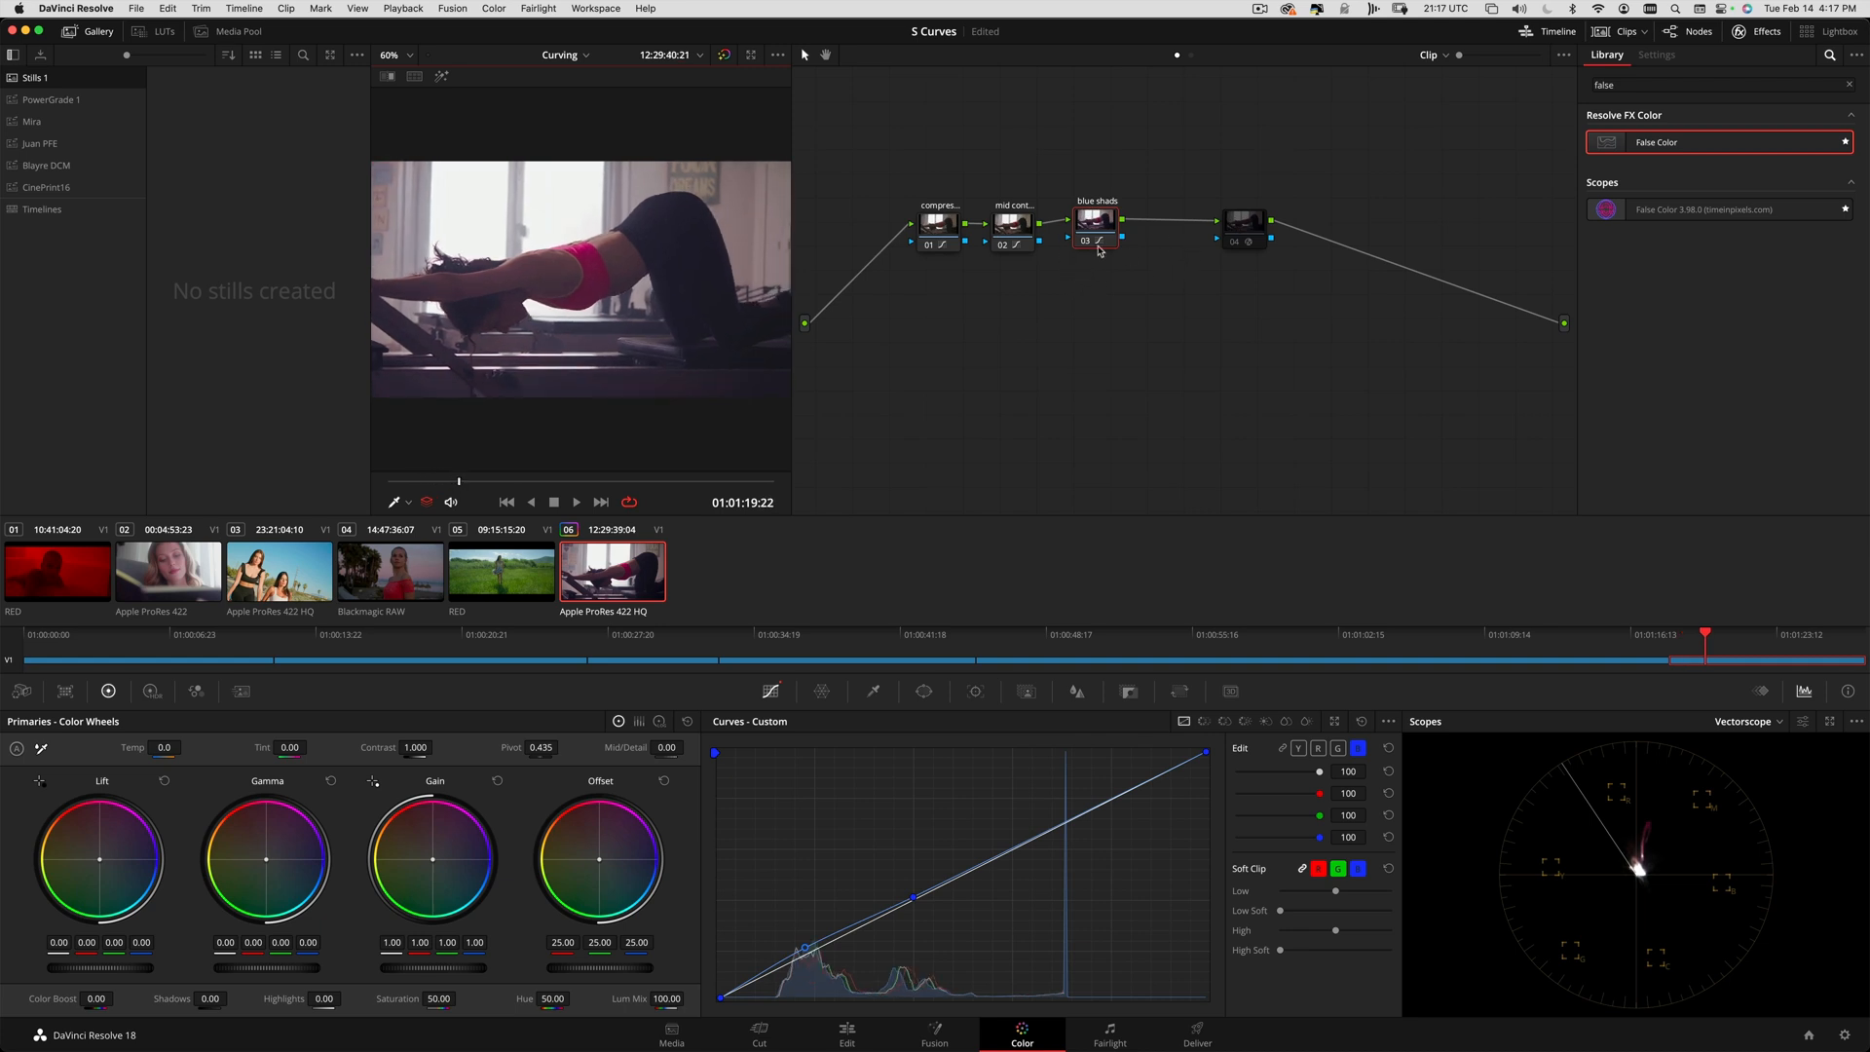
- Line node 03 up with node 02 and add a serial node after it
{"action": "left_click_drag", "start_coordinate": [1101, 231], "coordinate": [1090, 236]}
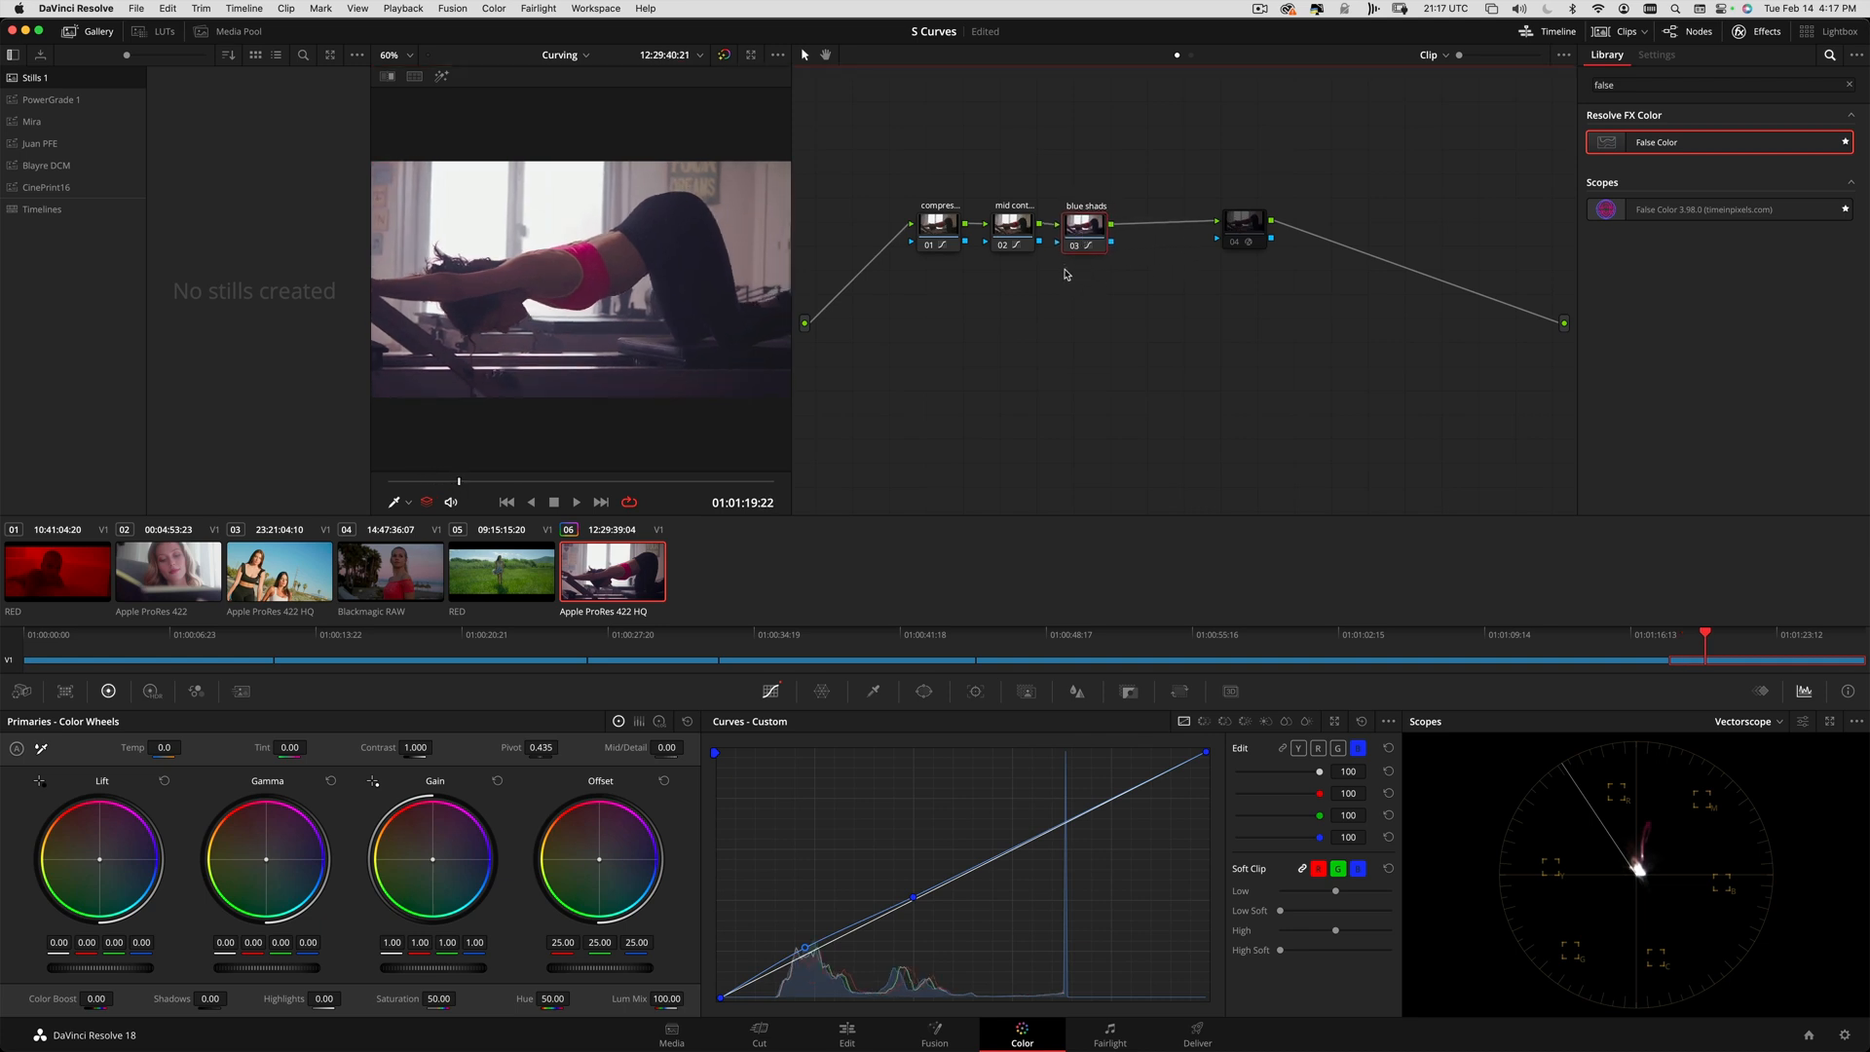
{"action": "key", "text": "alt+s"}
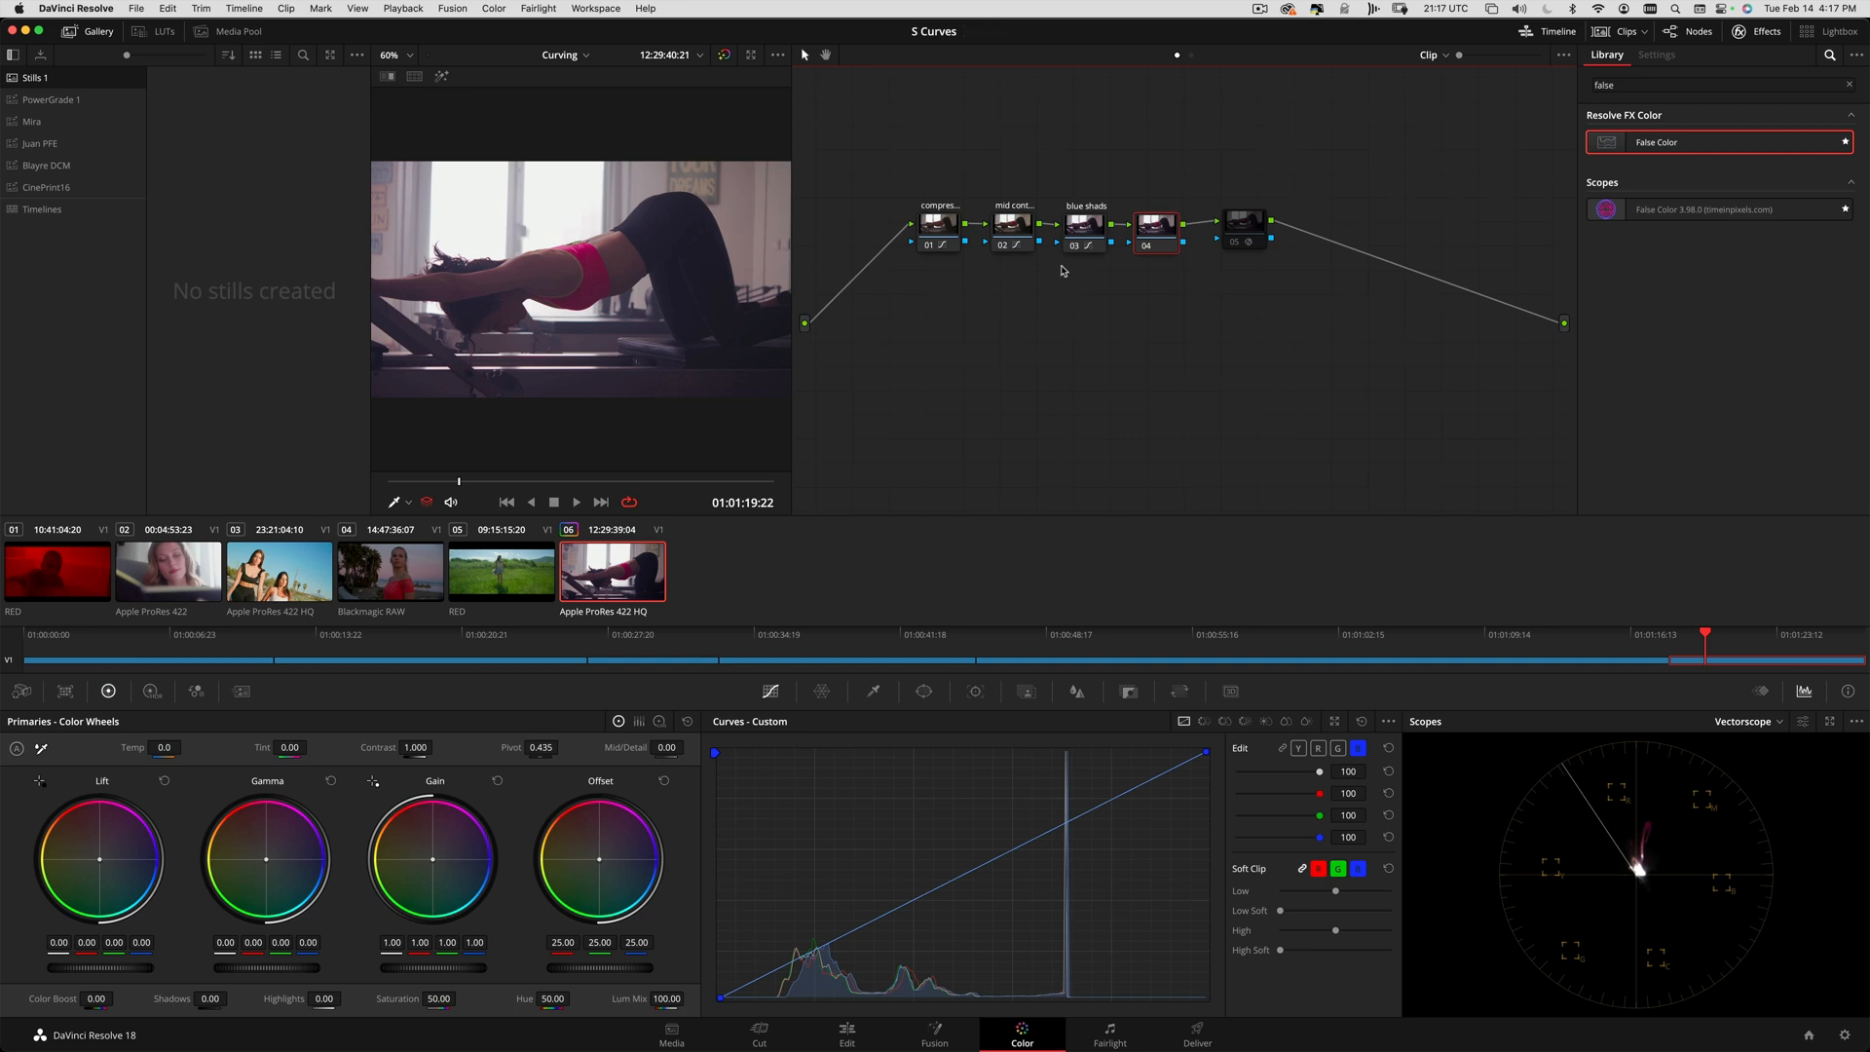
{"action": "left_click", "coordinate": [1095, 225]}
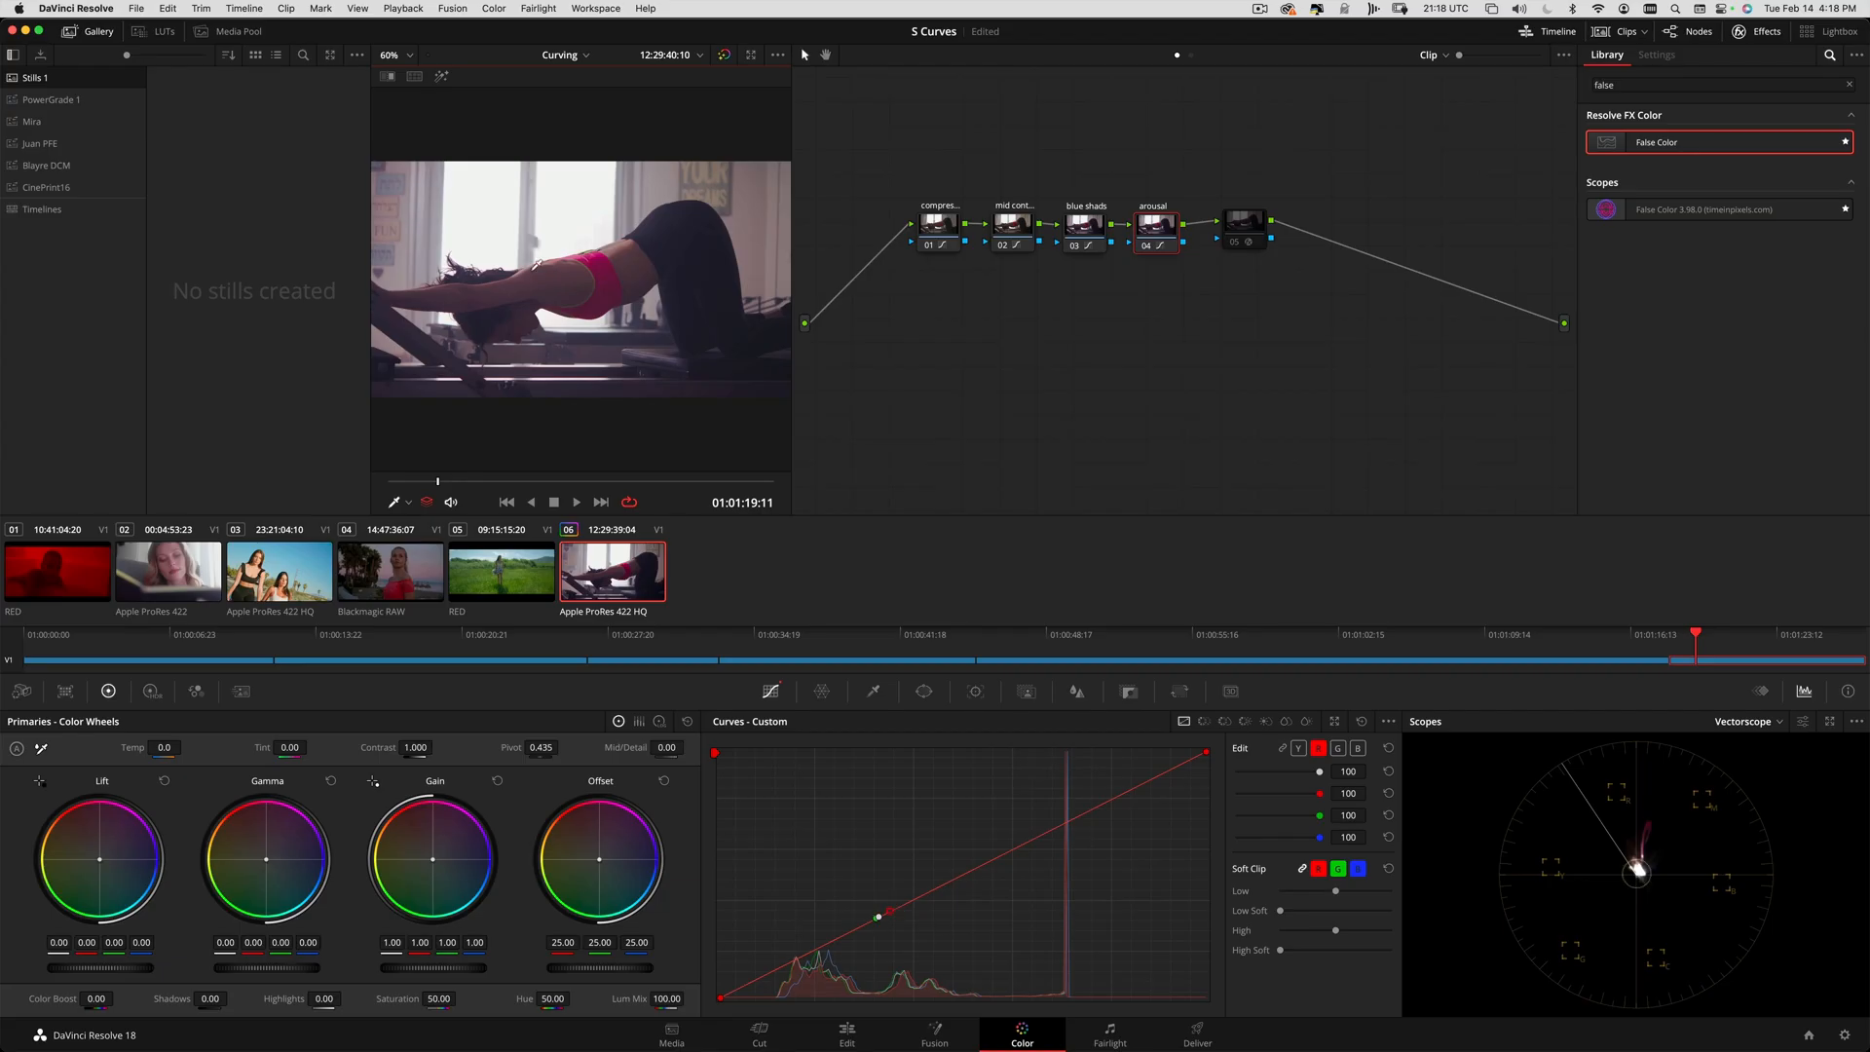
- Replace the "arousal" node with a fresh serial node after node 03, labeled "warmth"
{"action": "left_click", "coordinate": [1363, 724]}
{"action": "key", "text": "Delete"}
{"action": "key", "text": "alt+s"}
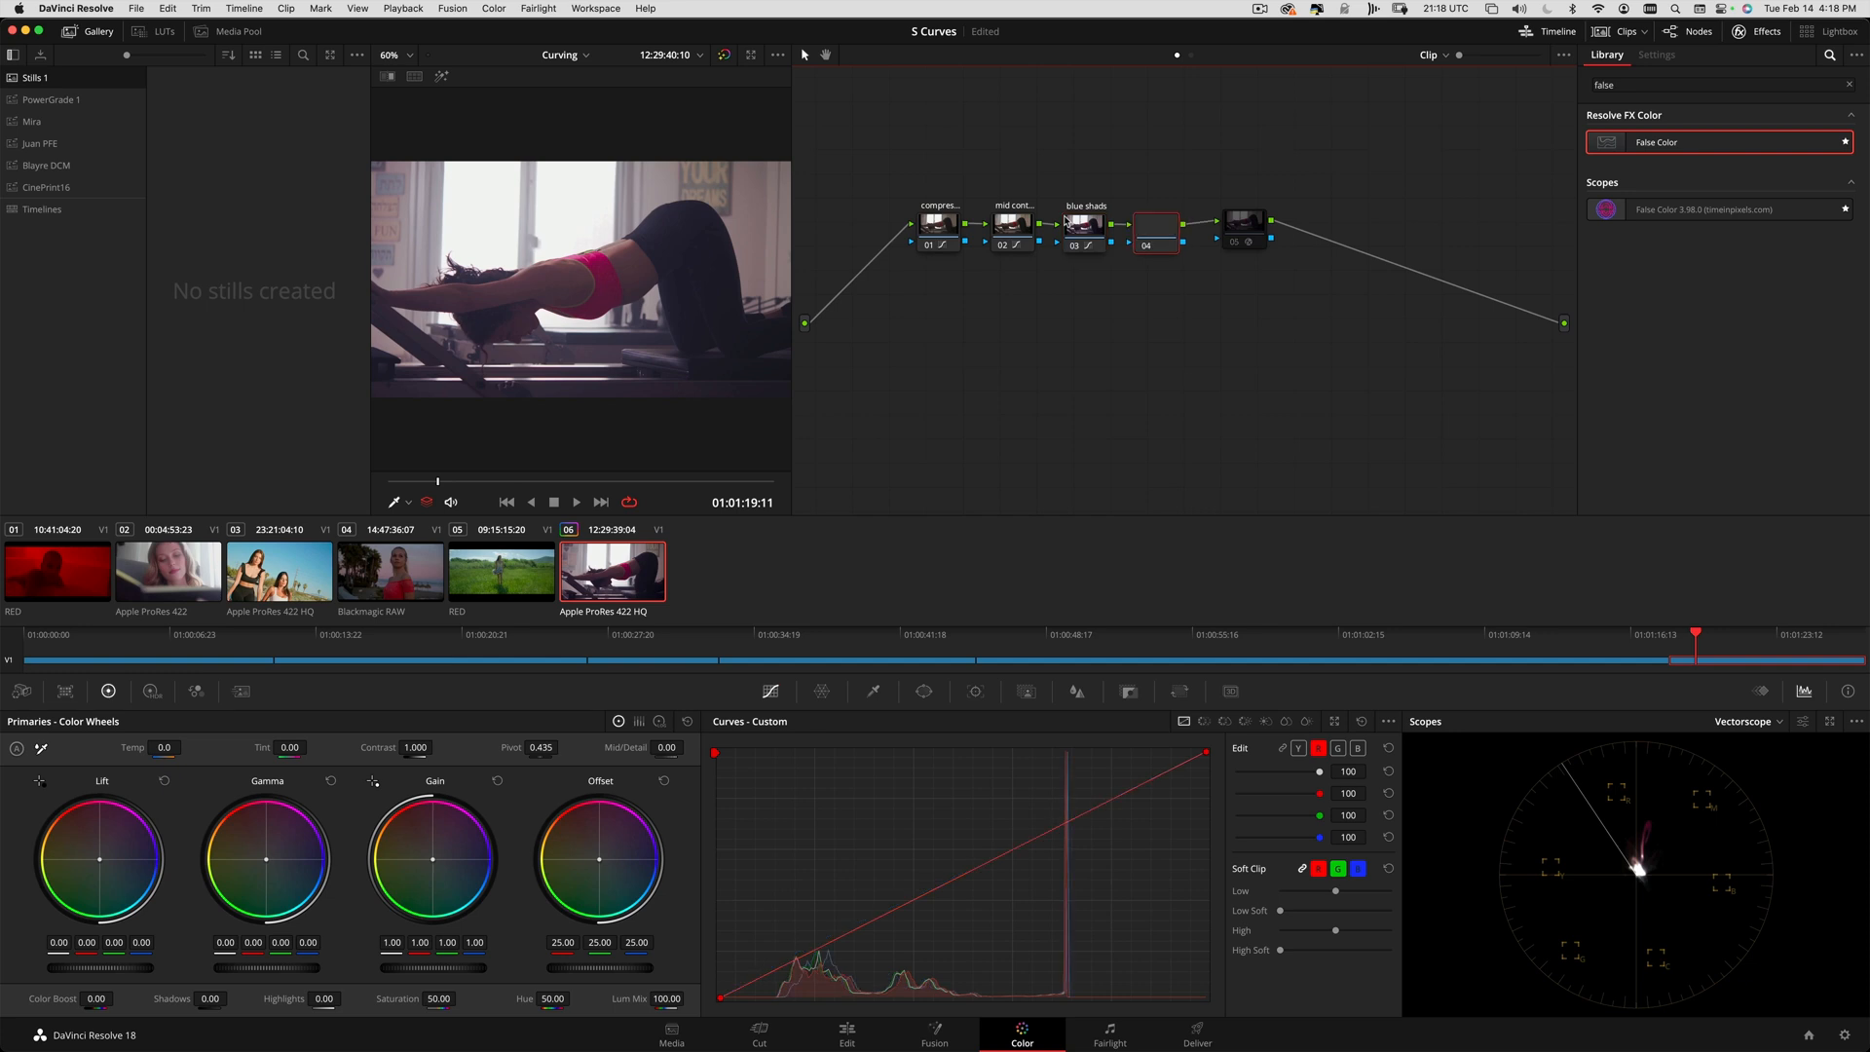
{"action": "right_click", "coordinate": [1146, 234]}
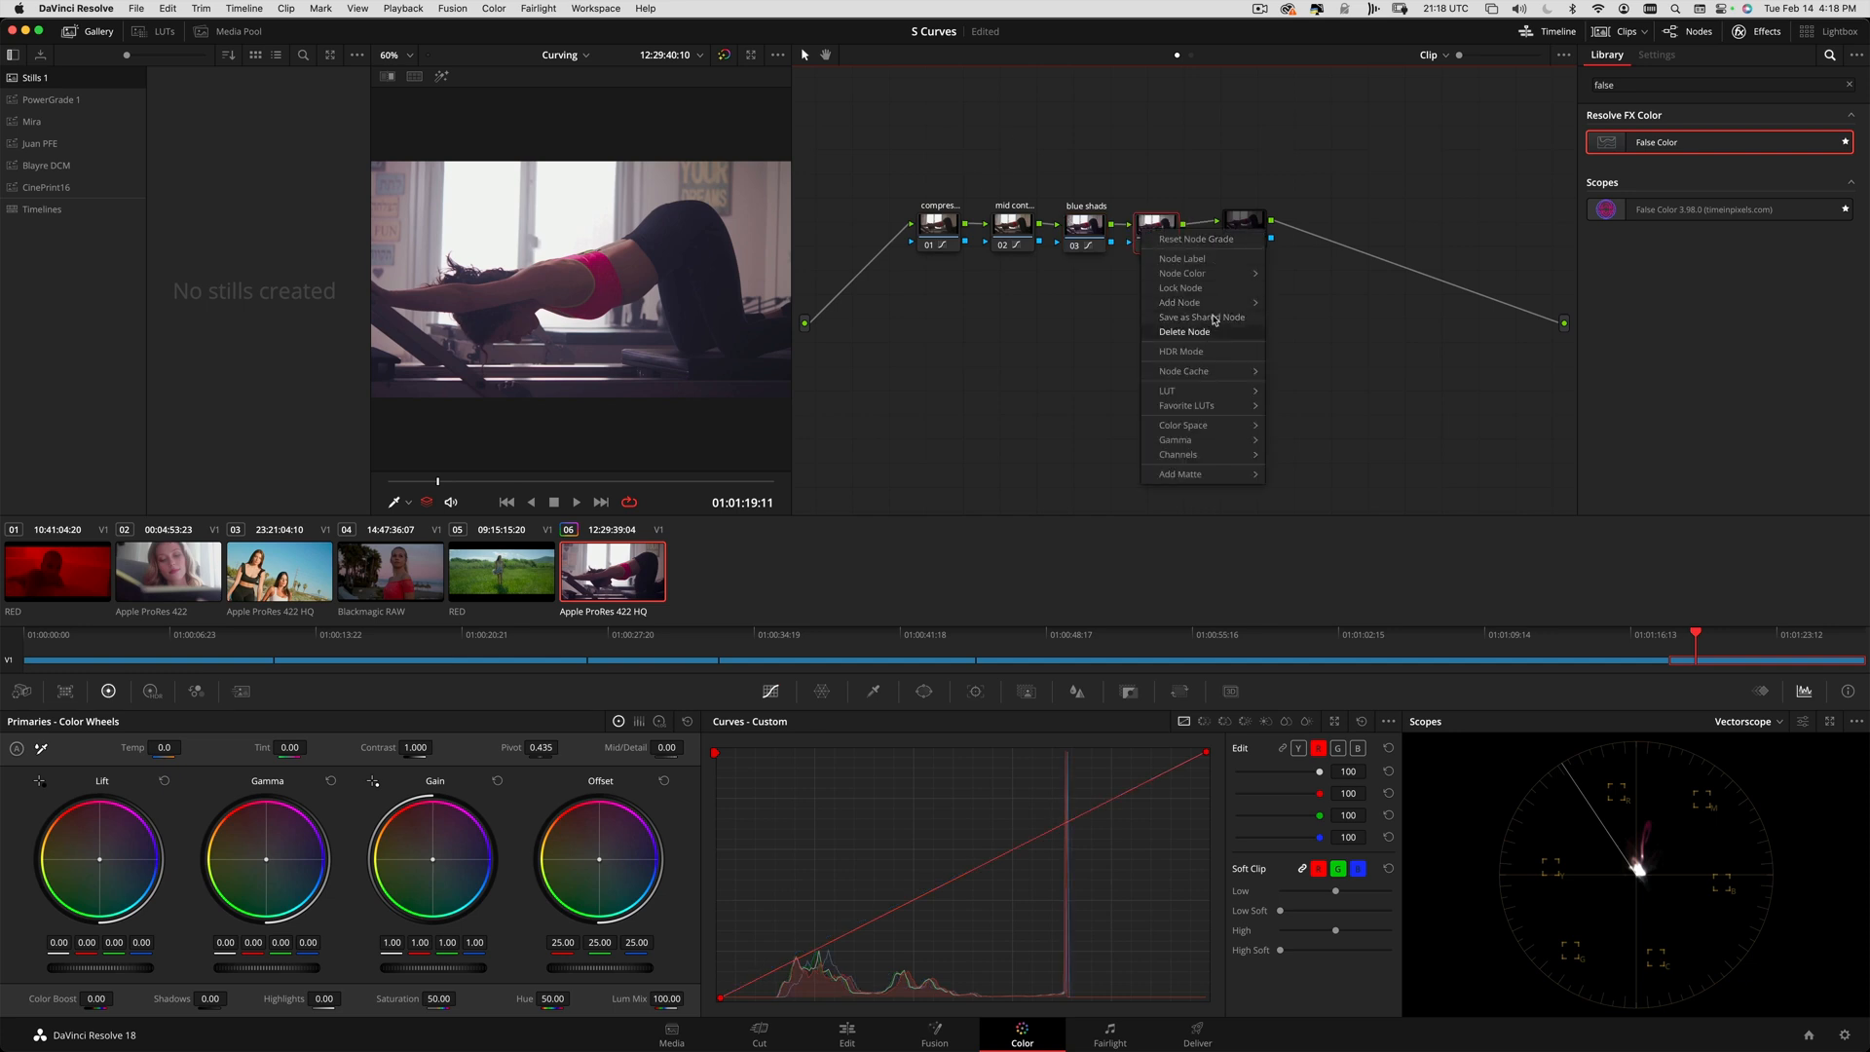
{"action": "left_click", "coordinate": [1203, 263]}
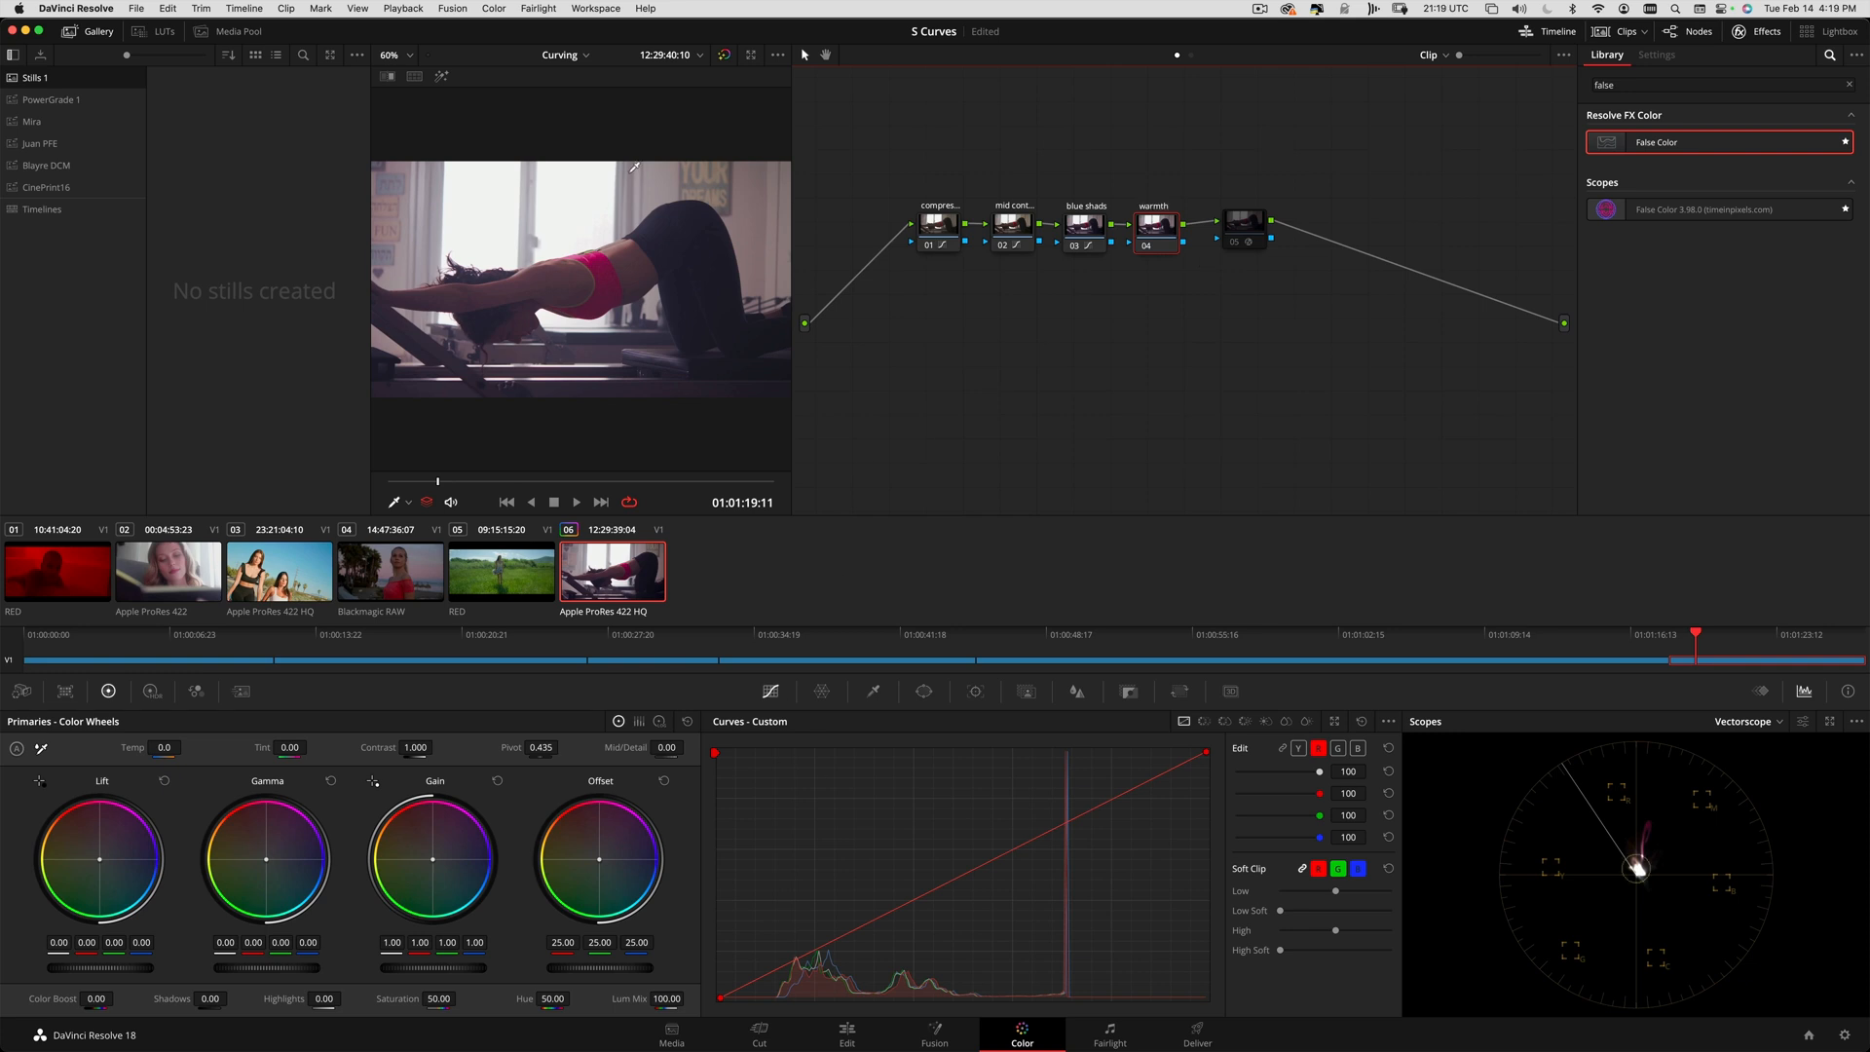
- On the warmth node, anchor the red curve in the shadows and upper midtones, raise the section between them, and compare the result
{"action": "left_click", "coordinate": [613, 247]}
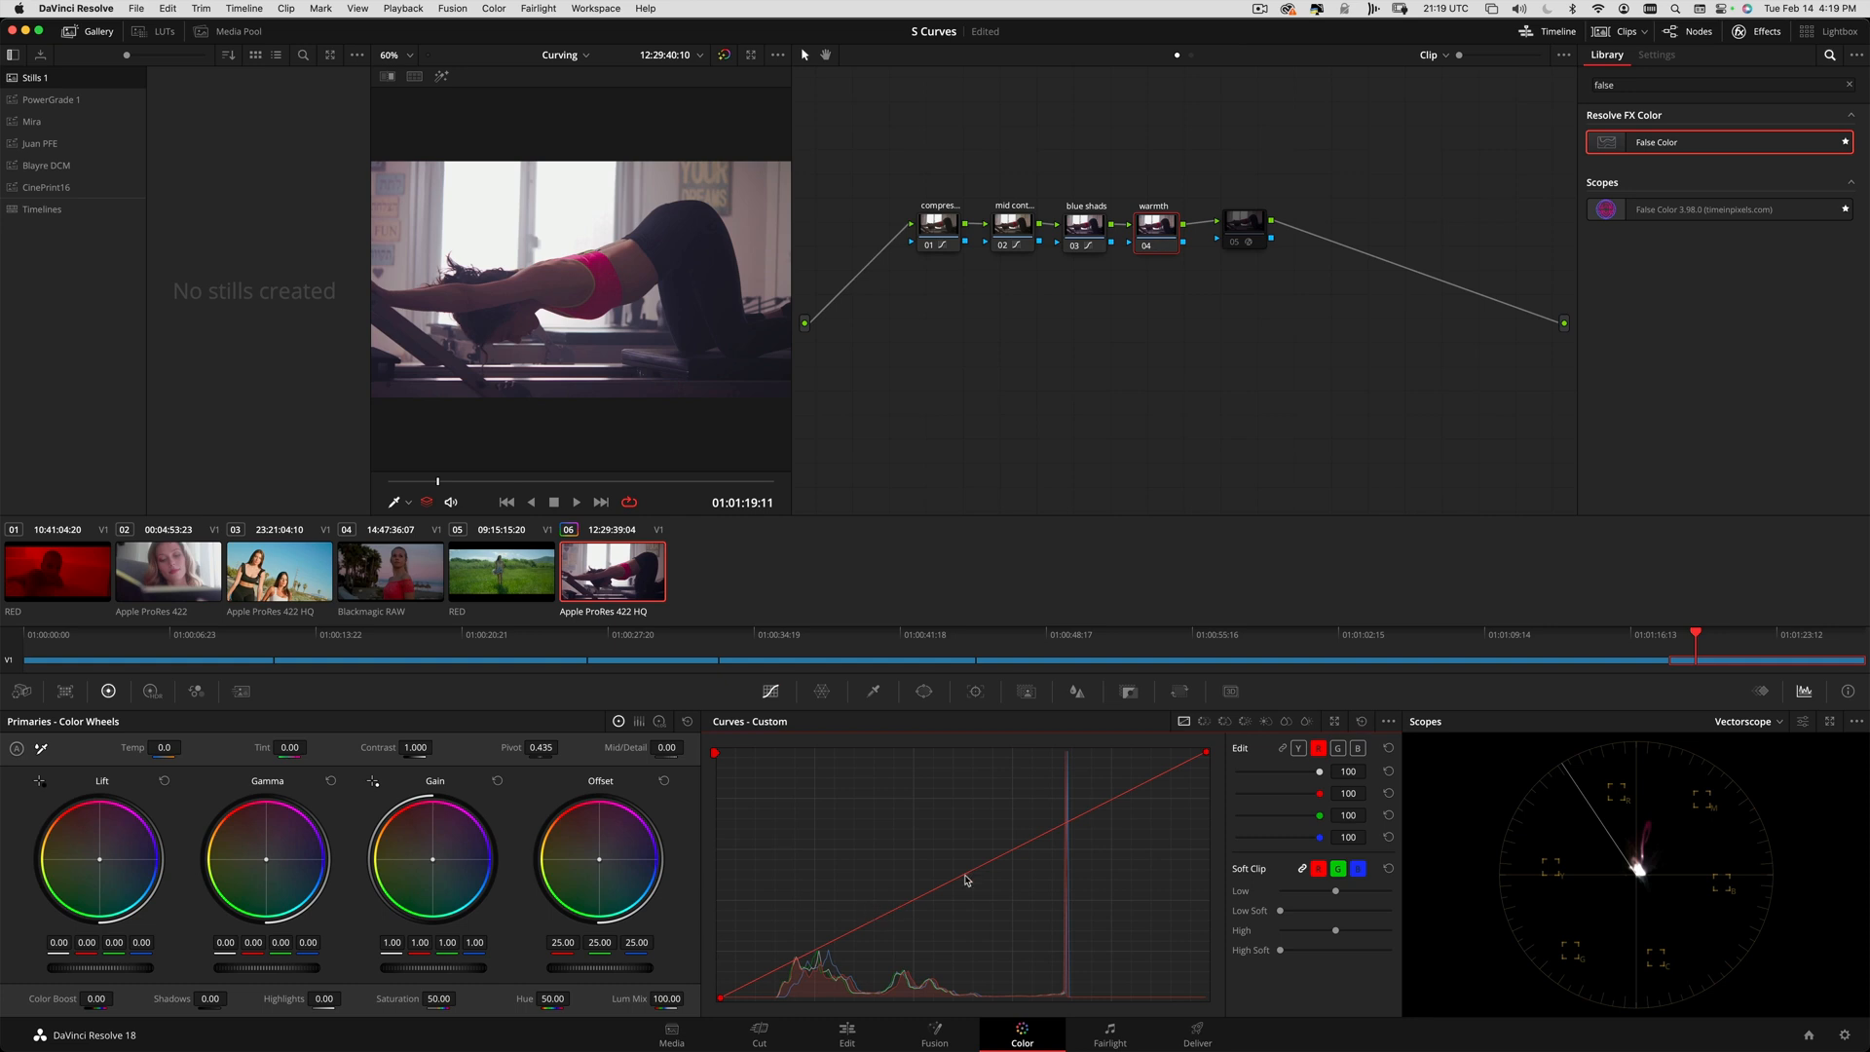
{"action": "left_click", "coordinate": [992, 863]}
{"action": "left_click", "coordinate": [804, 956]}
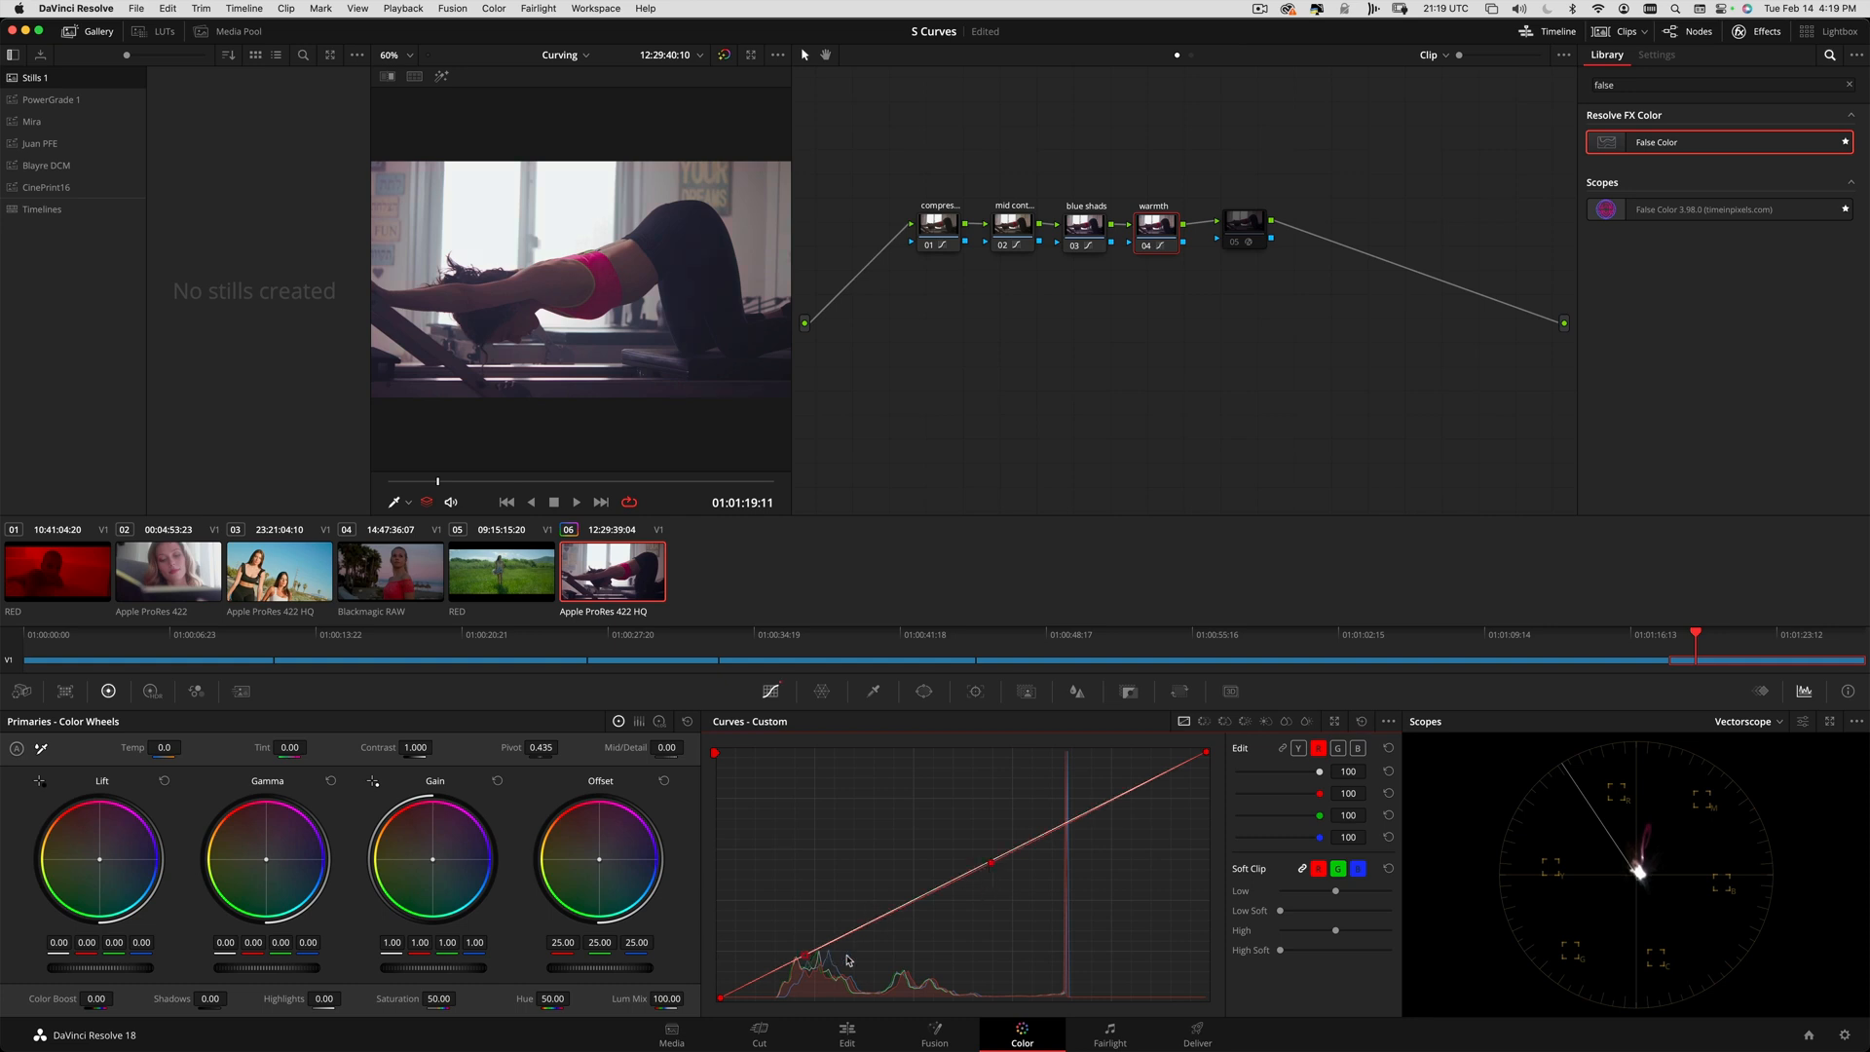
{"action": "mouse_move", "coordinate": [888, 916]}
{"action": "left_mouse_down"}
{"action": "mouse_move", "coordinate": [859, 929]}
{"action": "mouse_move", "coordinate": [909, 904]}
{"action": "left_mouse_up"}
{"action": "key", "text": "super+d"}
{"action": "key", "text": "super+d"}
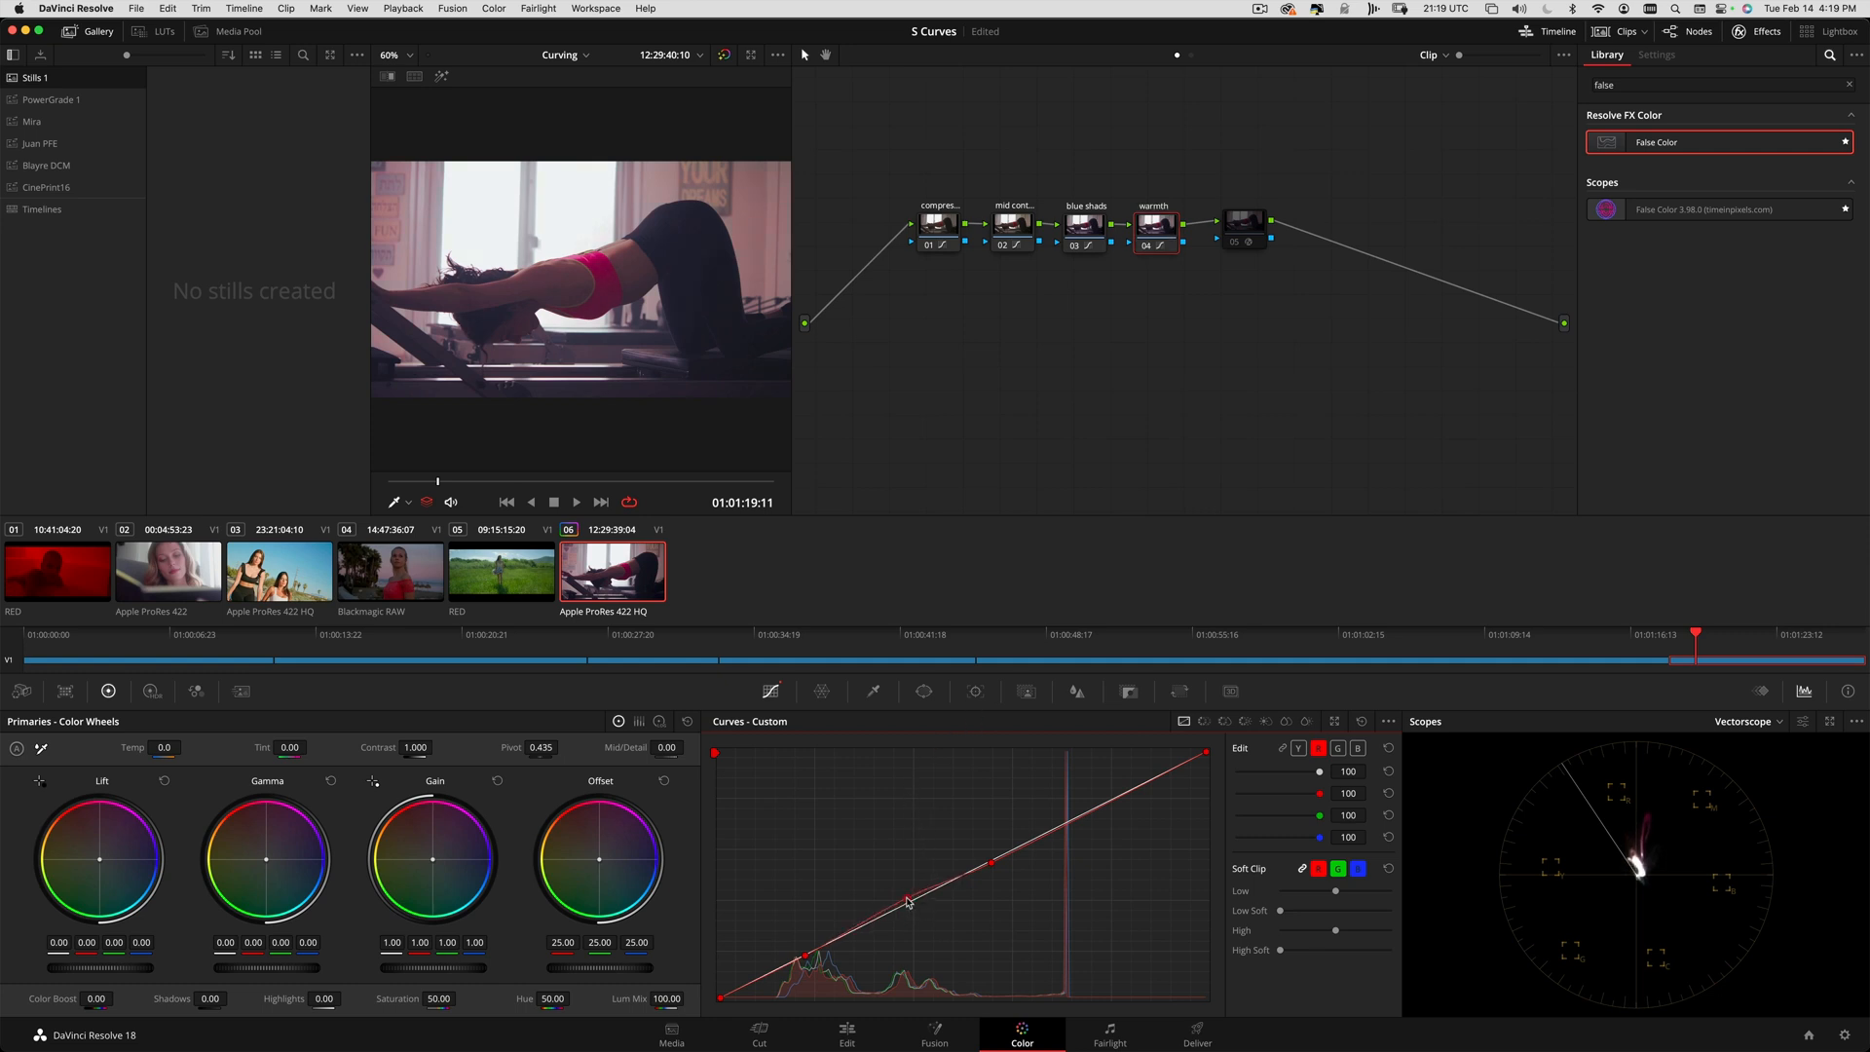
{"action": "left_click_drag", "start_coordinate": [907, 902], "coordinate": [904, 904]}
- Check another frame of clip 06 and reduce the lift of the warmth node's middle red curve point
{"action": "left_click", "coordinate": [1083, 230]}
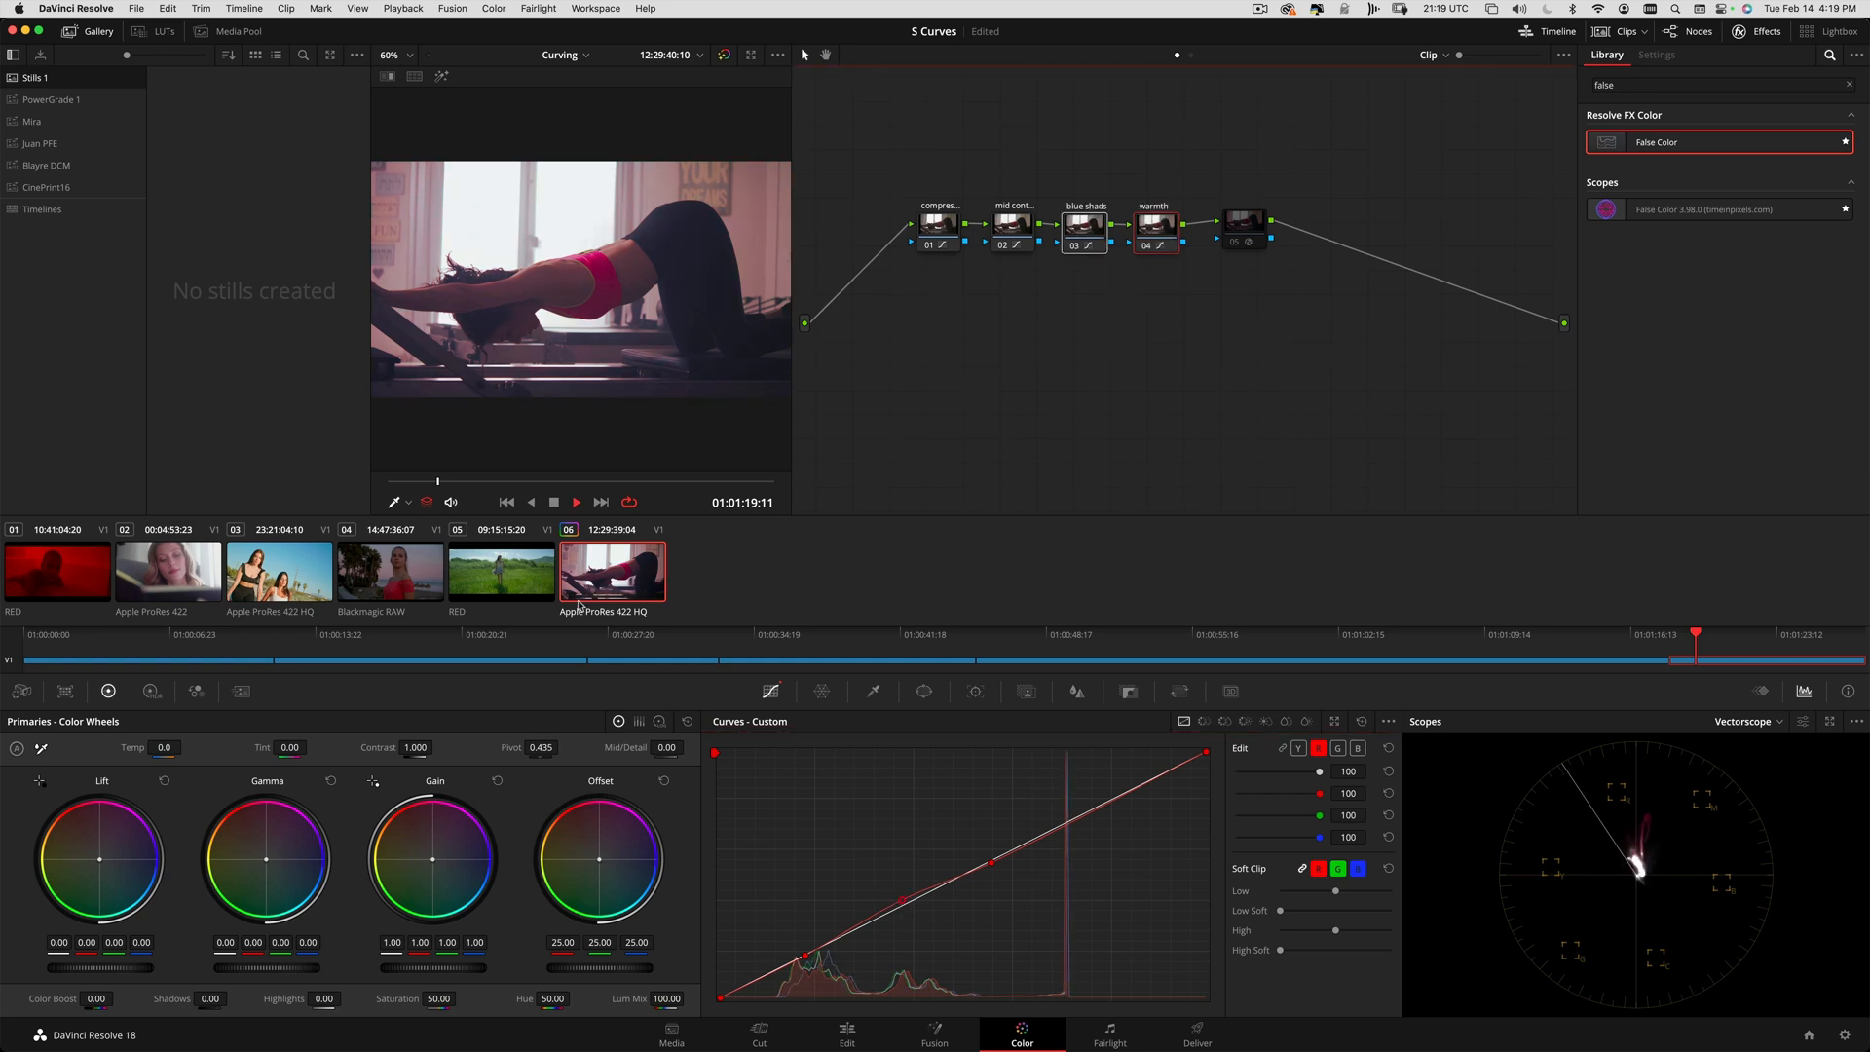
{"action": "left_click_drag", "start_coordinate": [474, 479], "coordinate": [497, 484]}
{"action": "left_click", "coordinate": [1145, 232]}
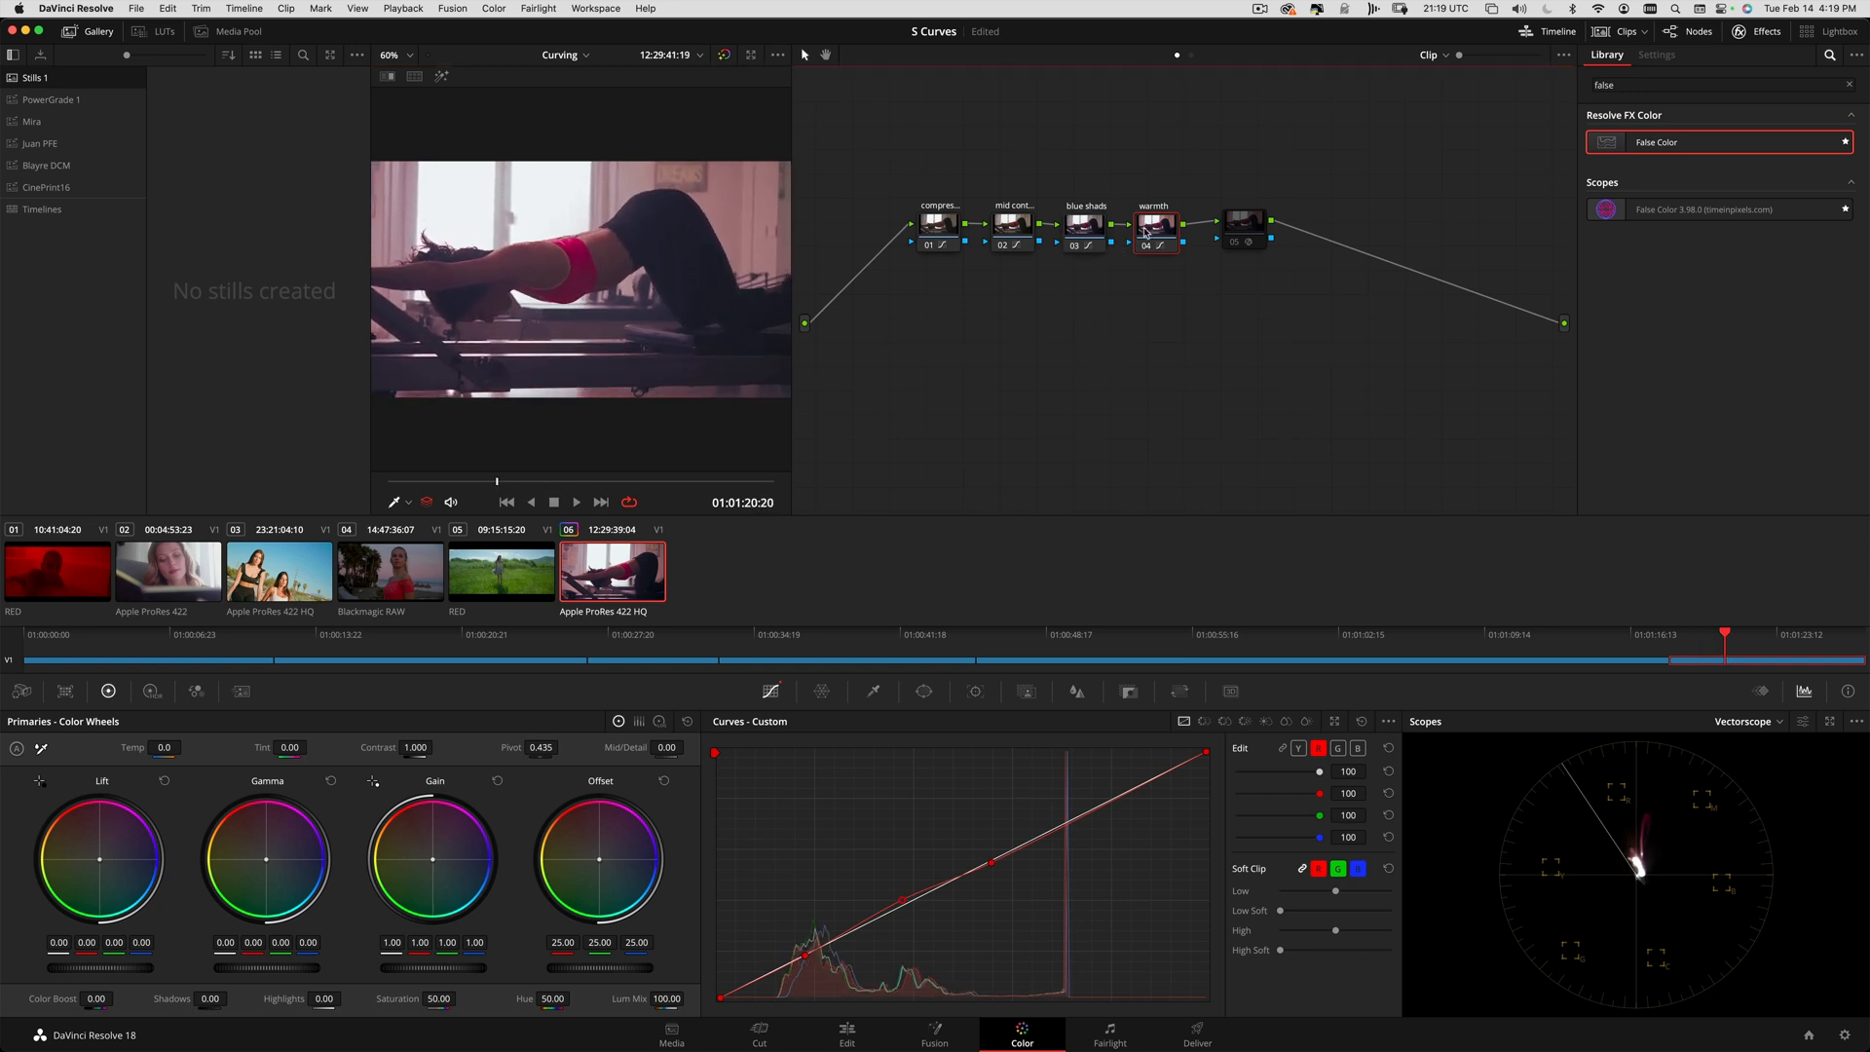
{"action": "left_click_drag", "start_coordinate": [900, 905], "coordinate": [897, 913]}
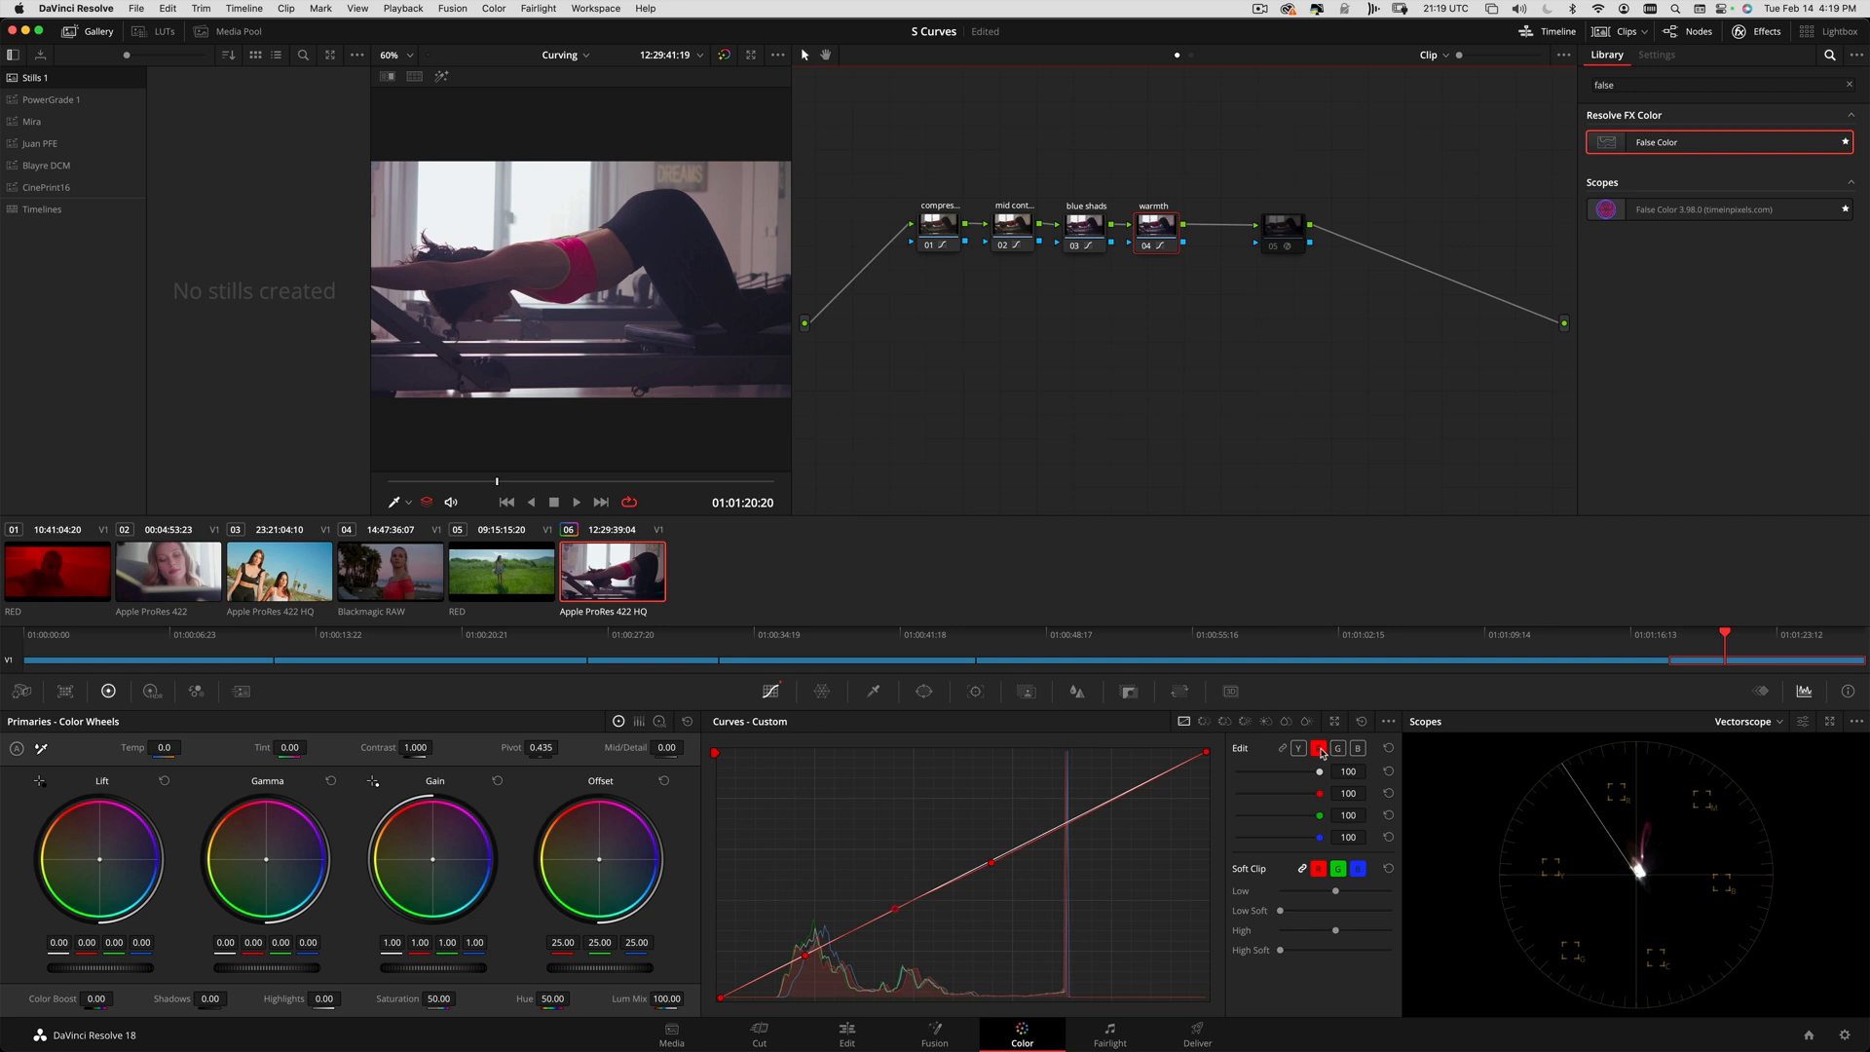
- Space the warmth and False Color nodes apart, add a parallel node to the warmth node, and place it below
{"action": "left_click_drag", "start_coordinate": [1161, 234], "coordinate": [1170, 225]}
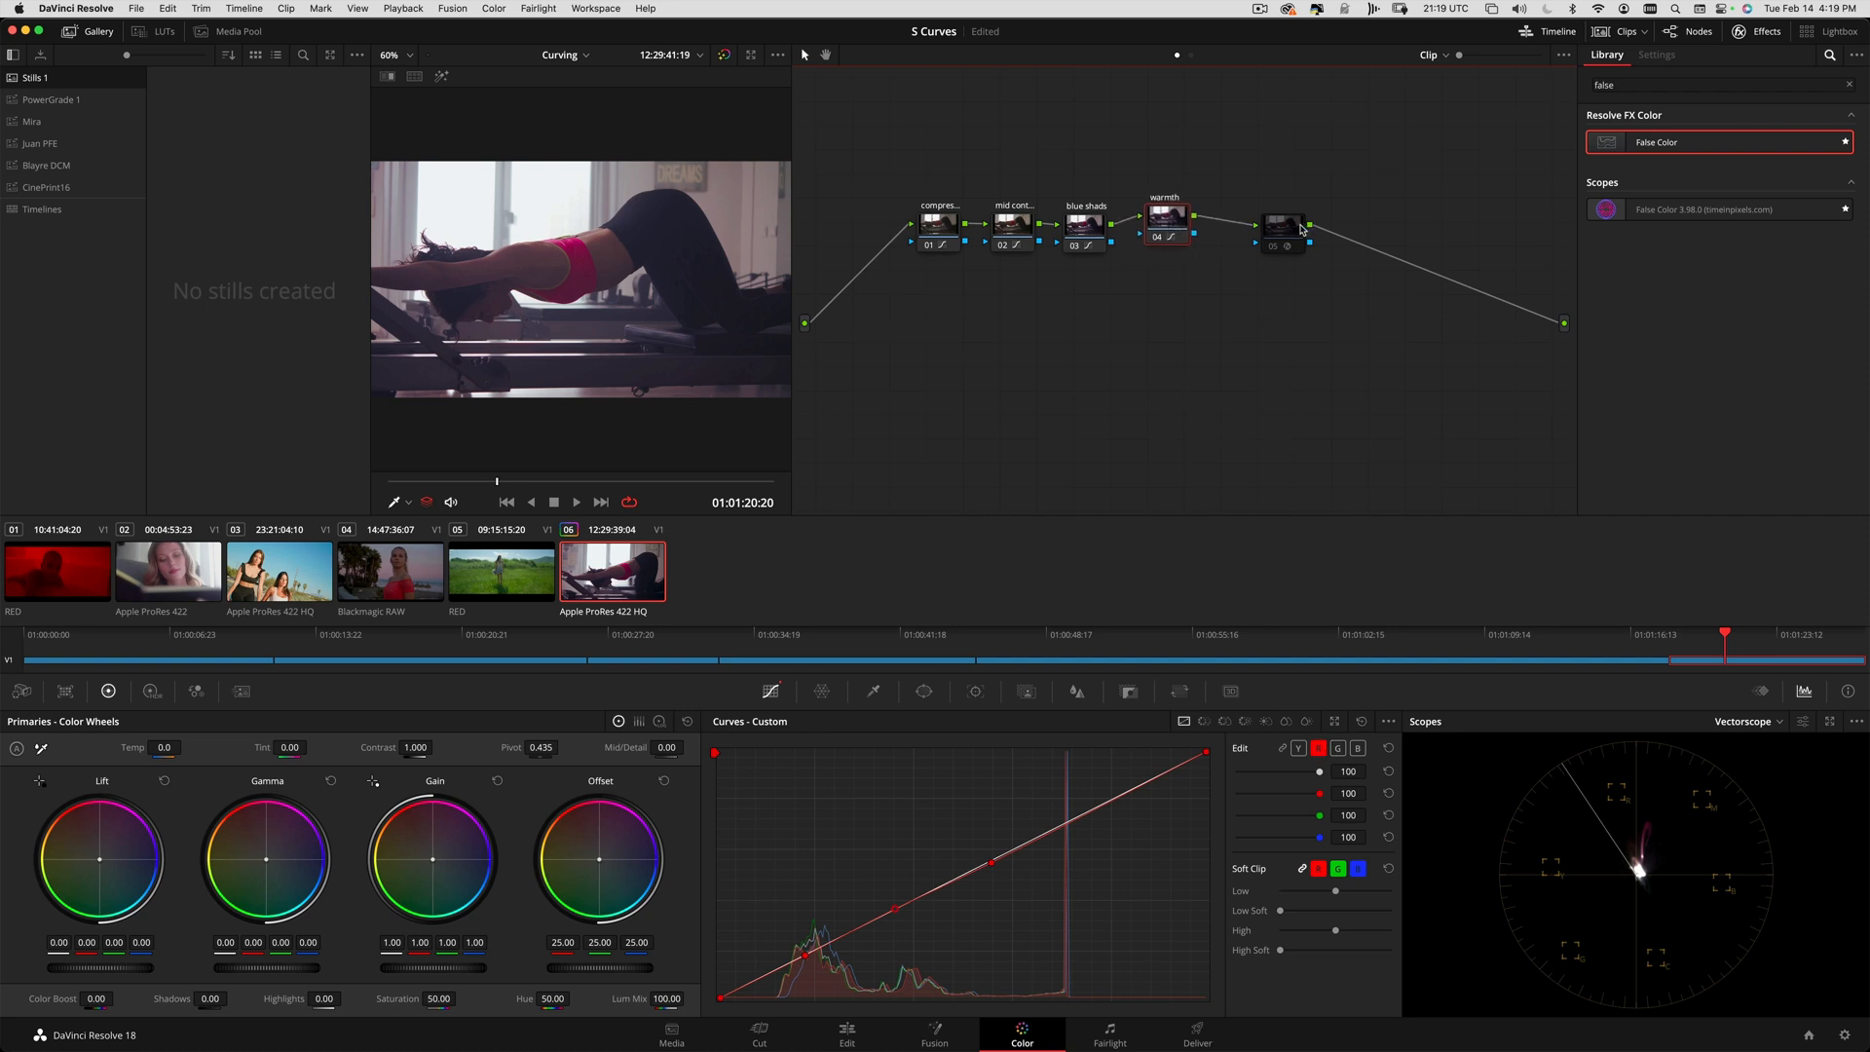
{"action": "left_click_drag", "start_coordinate": [1287, 235], "coordinate": [1332, 231]}
{"action": "left_click", "coordinate": [1162, 223]}
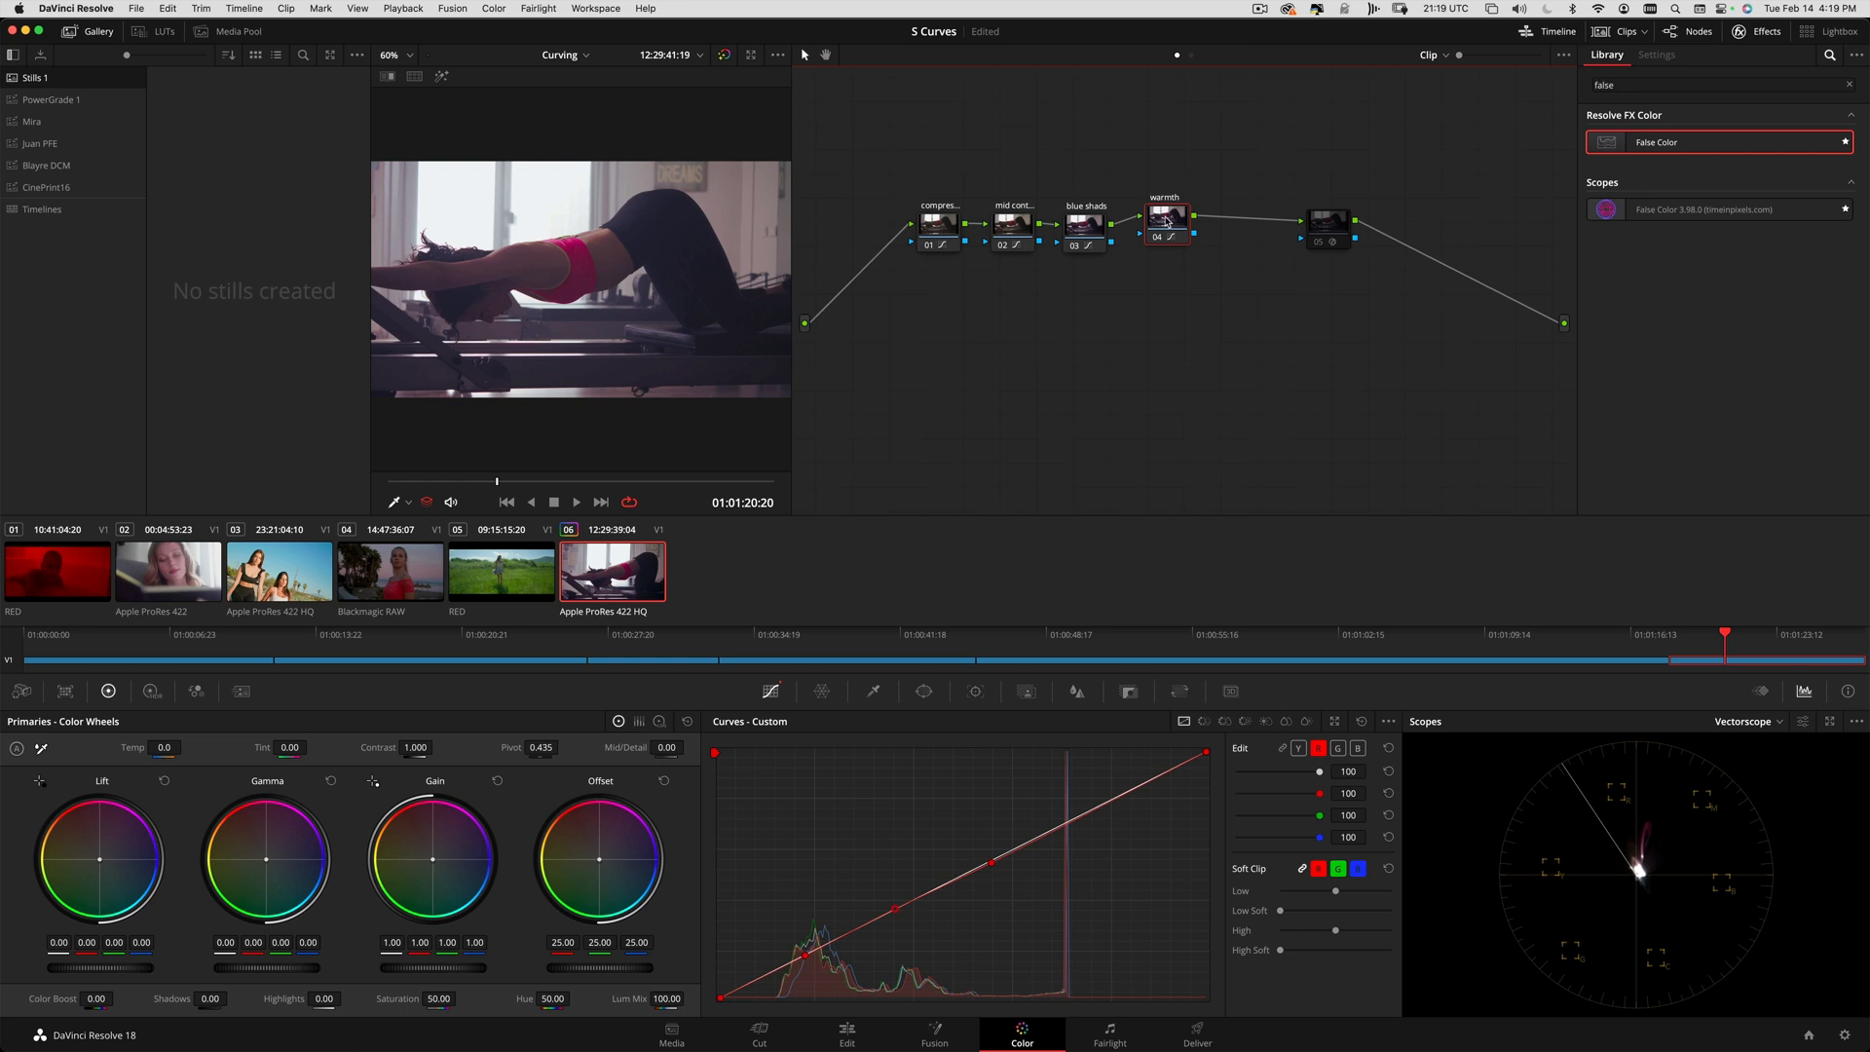
{"action": "key", "text": "alt+p"}
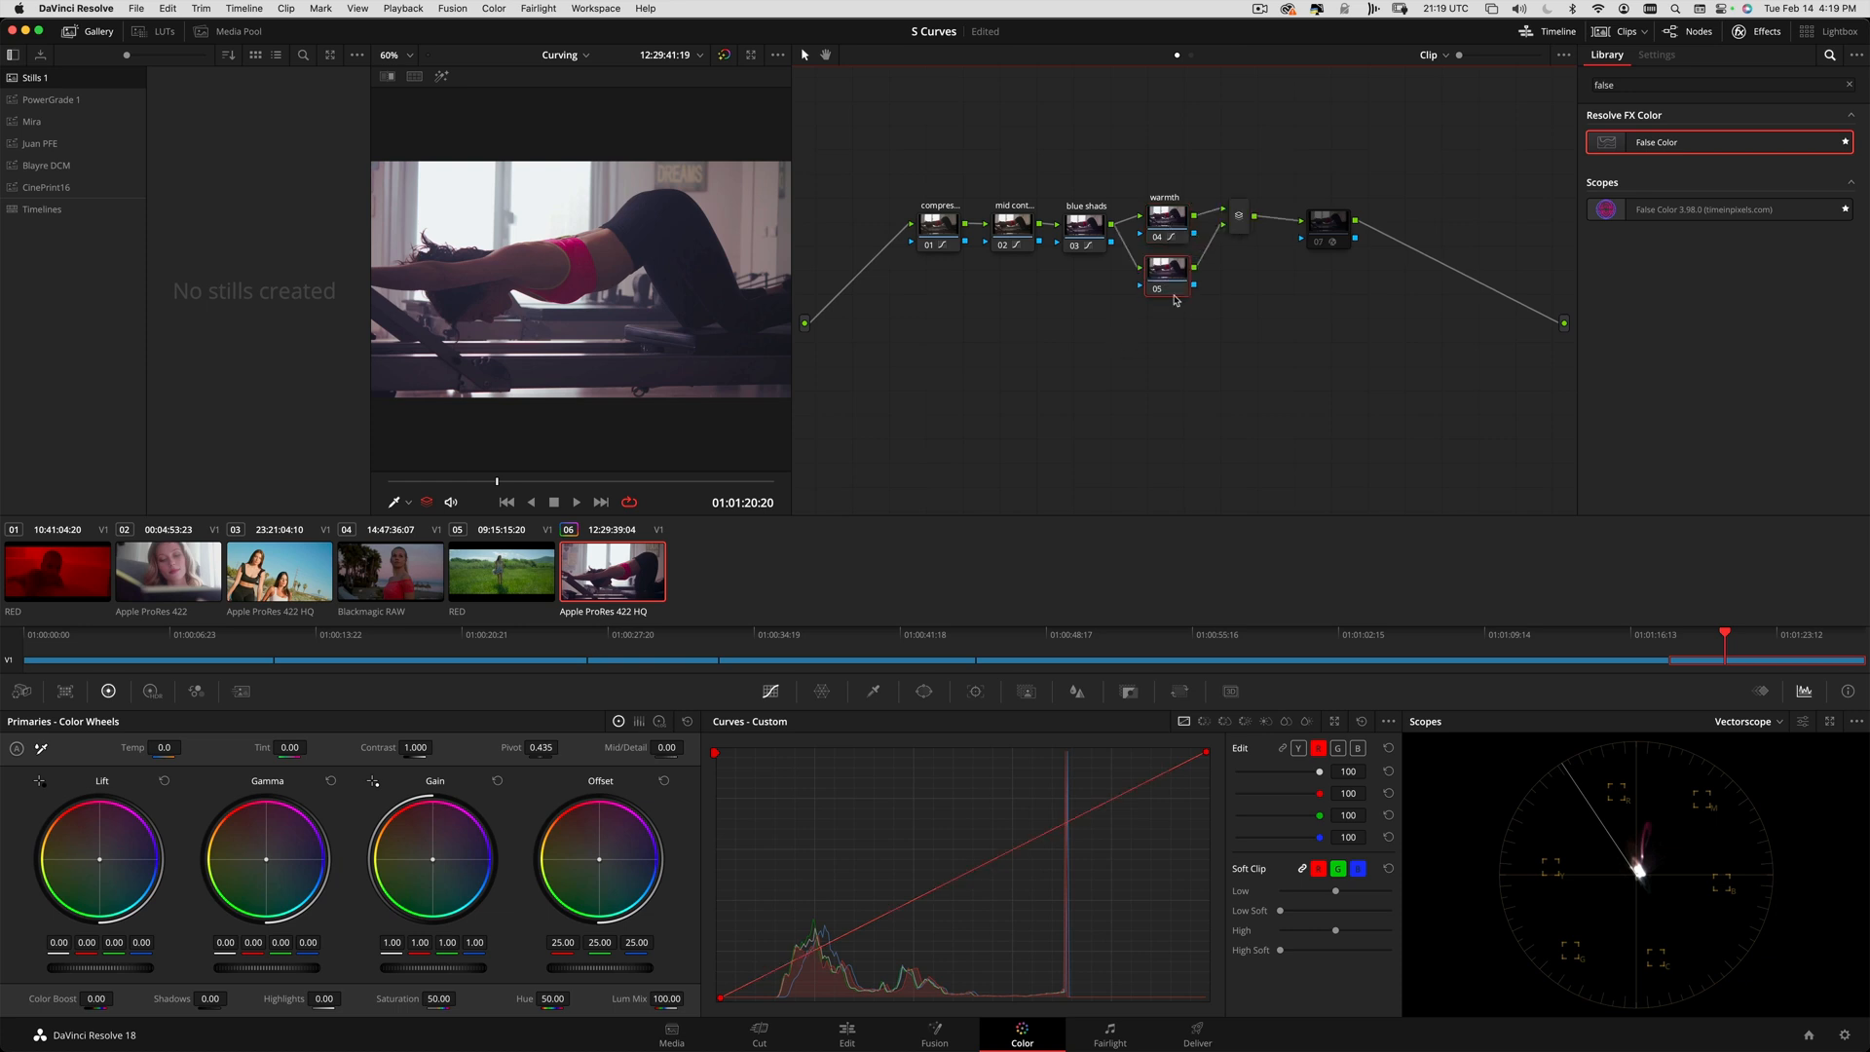
{"action": "left_click_drag", "start_coordinate": [1168, 287], "coordinate": [1164, 295]}
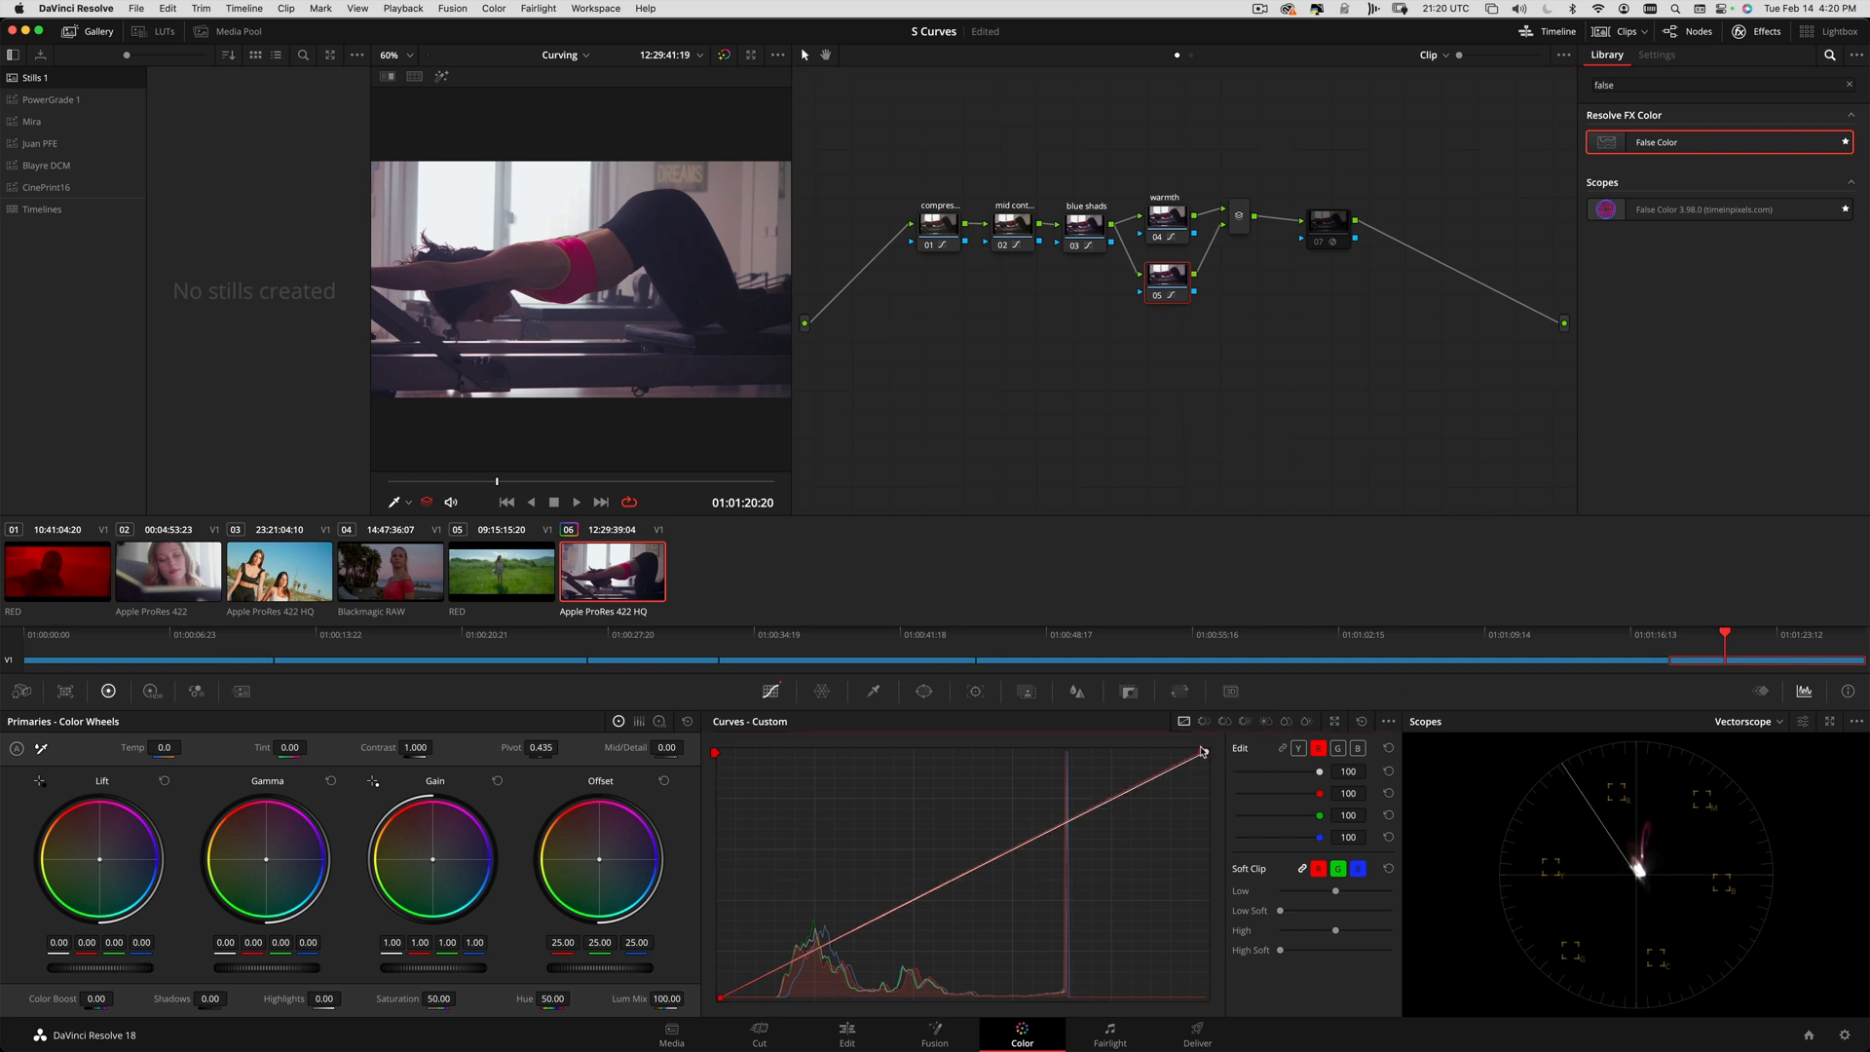
- On parallel node 05, pull the red curve's white point inward, and the green curve's white point inward by a smaller amount
{"action": "left_click_drag", "start_coordinate": [1207, 753], "coordinate": [1180, 750]}
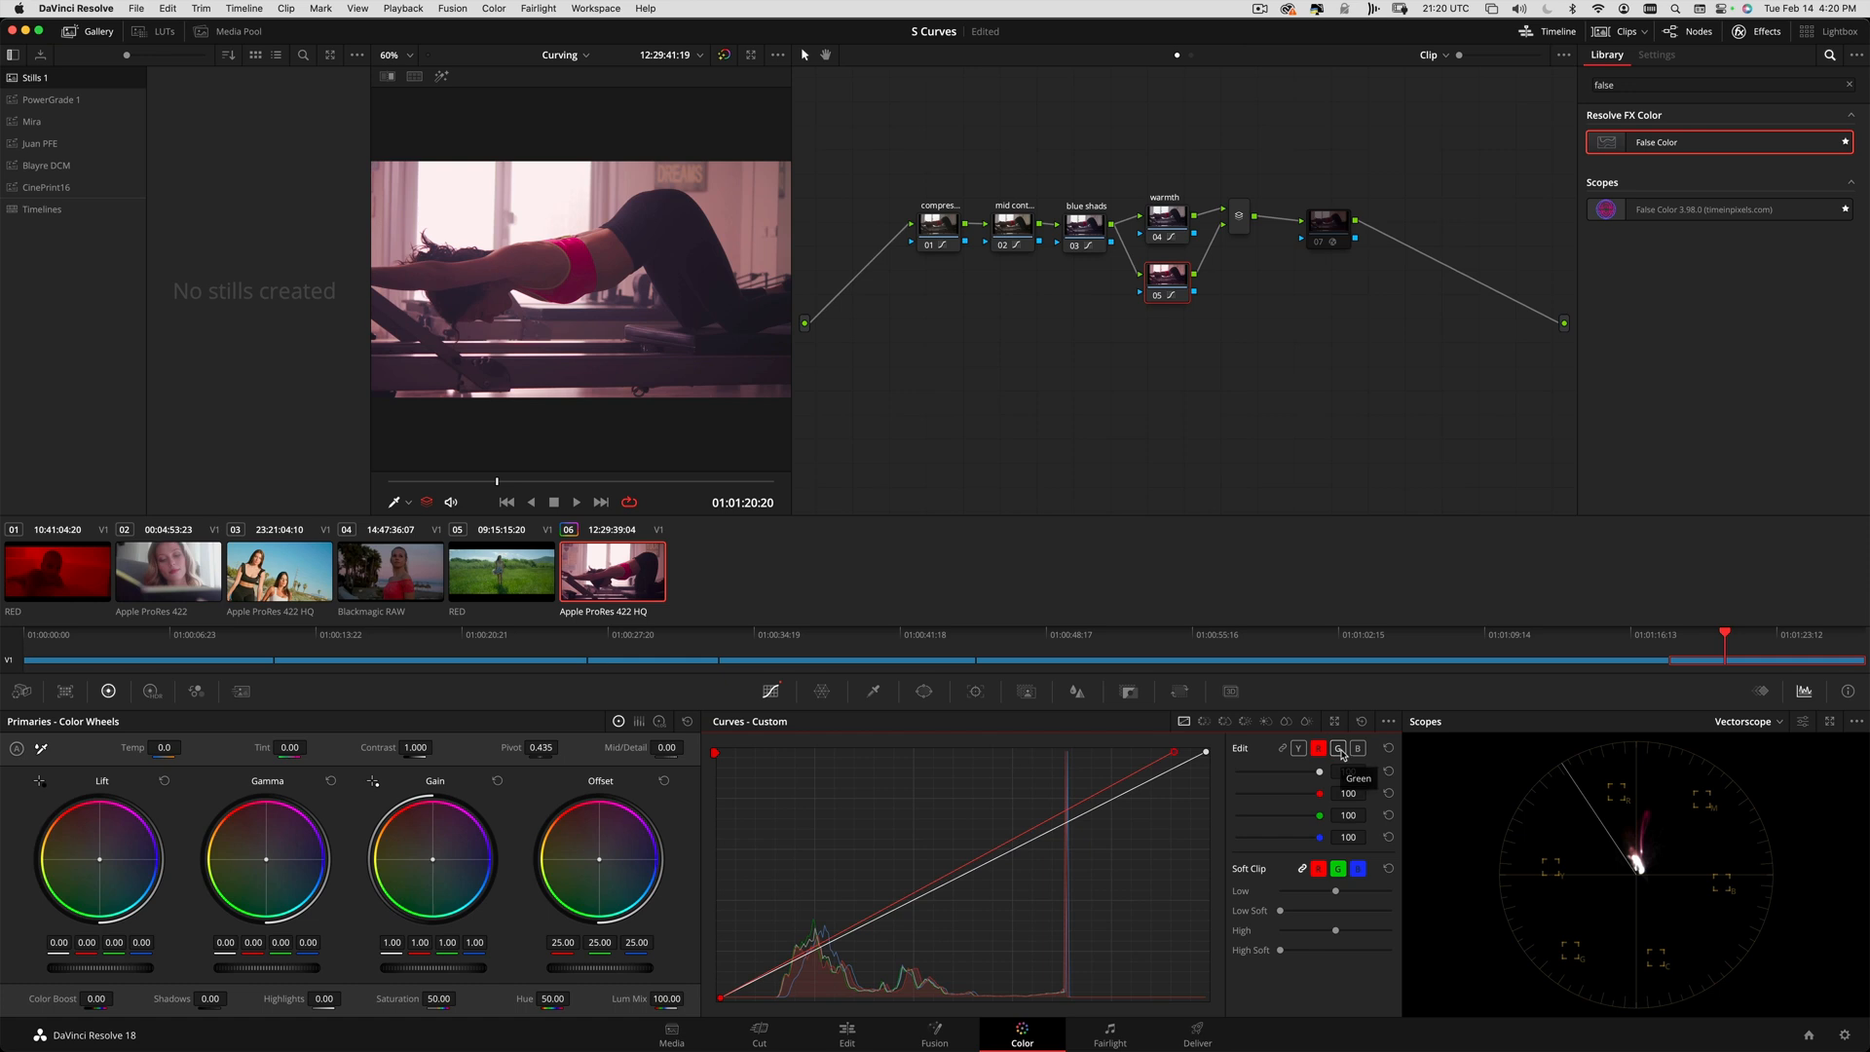
{"action": "left_click", "coordinate": [1339, 749]}
{"action": "left_click_drag", "start_coordinate": [1206, 755], "coordinate": [1189, 753]}
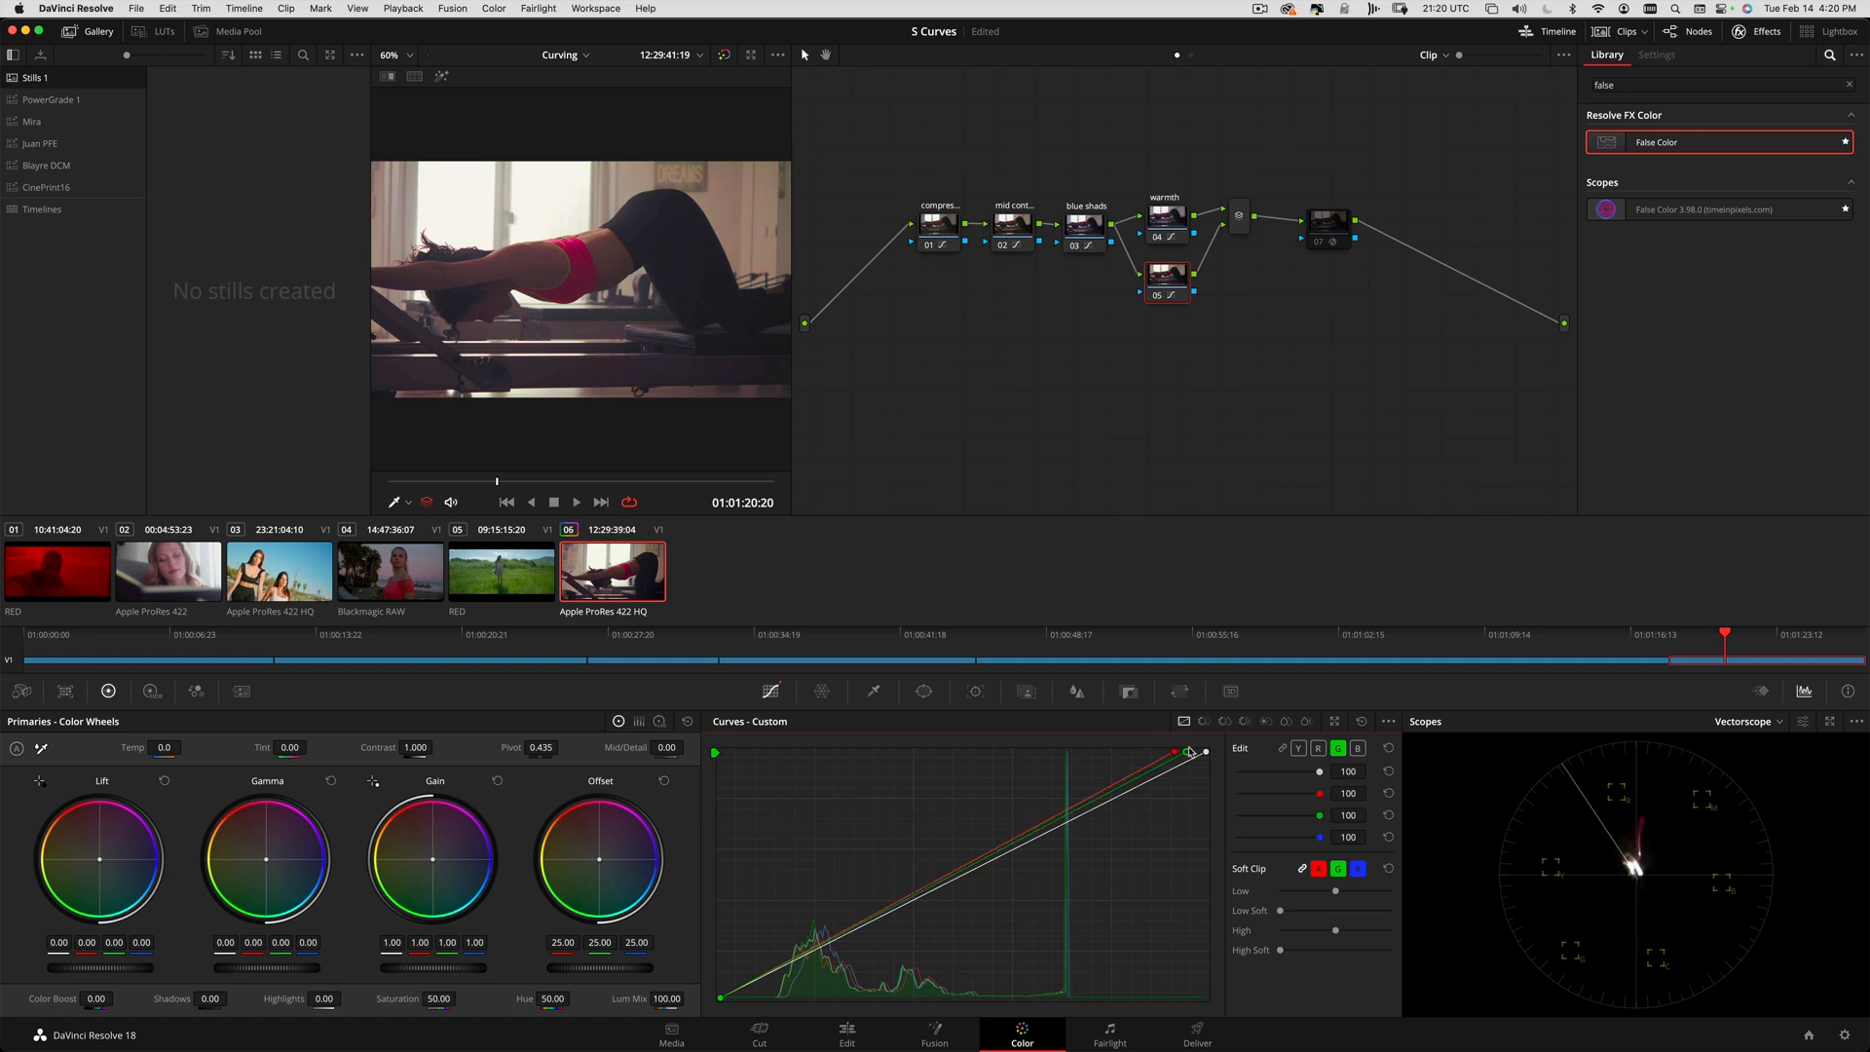
- Lower the blue curve's white point on node 05 and check the warmer image by playing clip 06 from an earlier frame
{"action": "left_click", "coordinate": [1360, 750]}
{"action": "left_click_drag", "start_coordinate": [1208, 753], "coordinate": [1205, 752]}
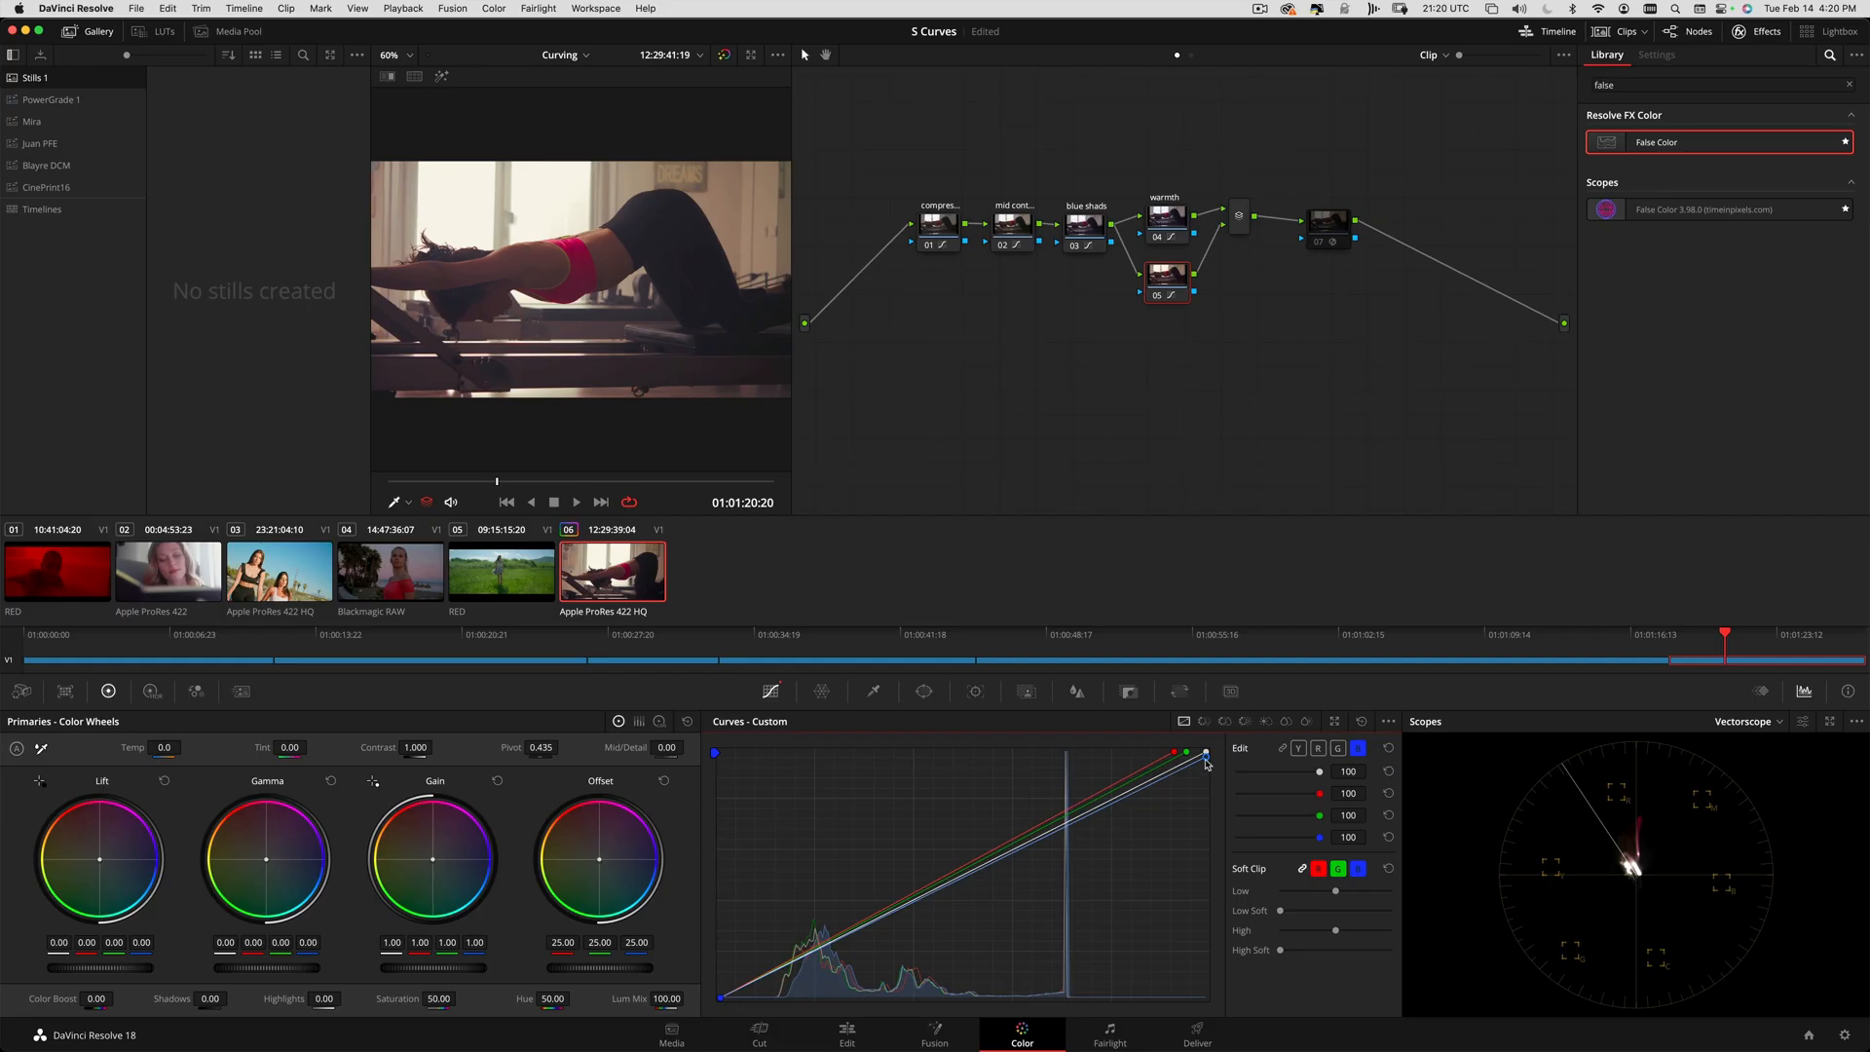
{"action": "left_click_drag", "start_coordinate": [1208, 757], "coordinate": [1211, 769]}
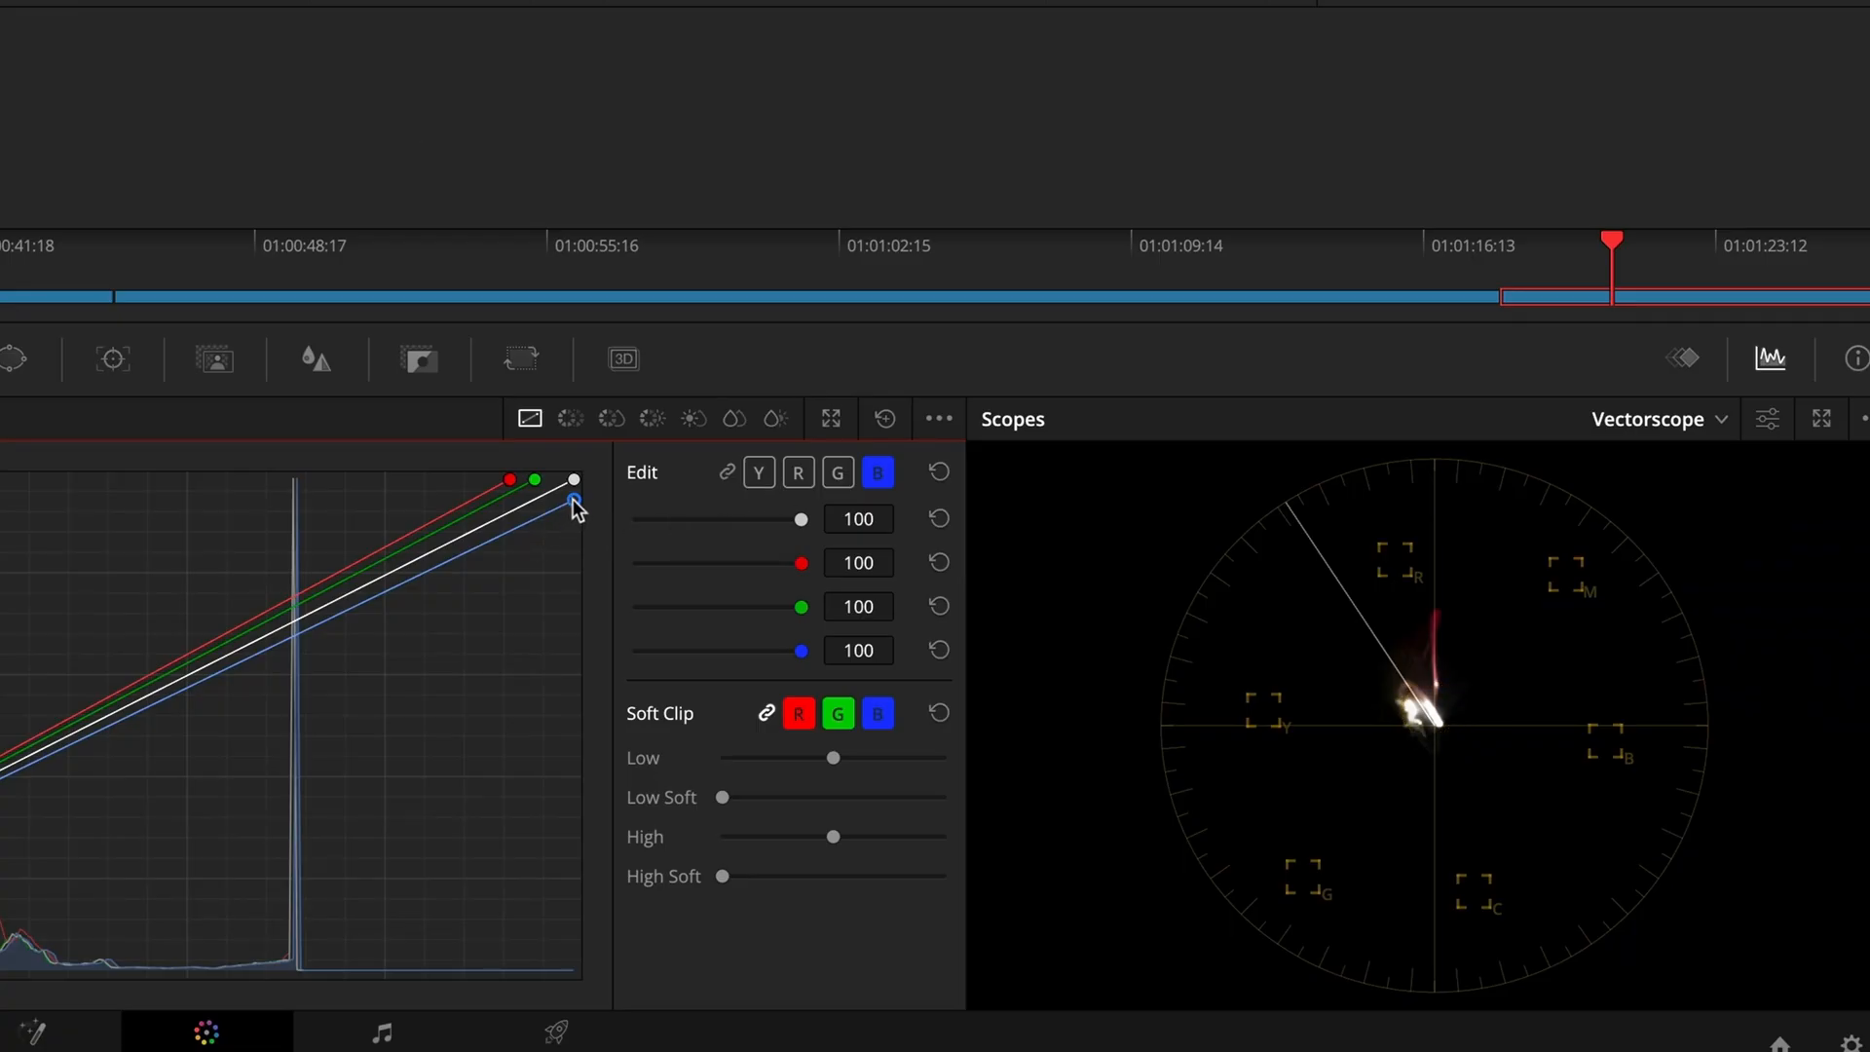
{"action": "left_click_drag", "start_coordinate": [571, 504], "coordinate": [580, 514]}
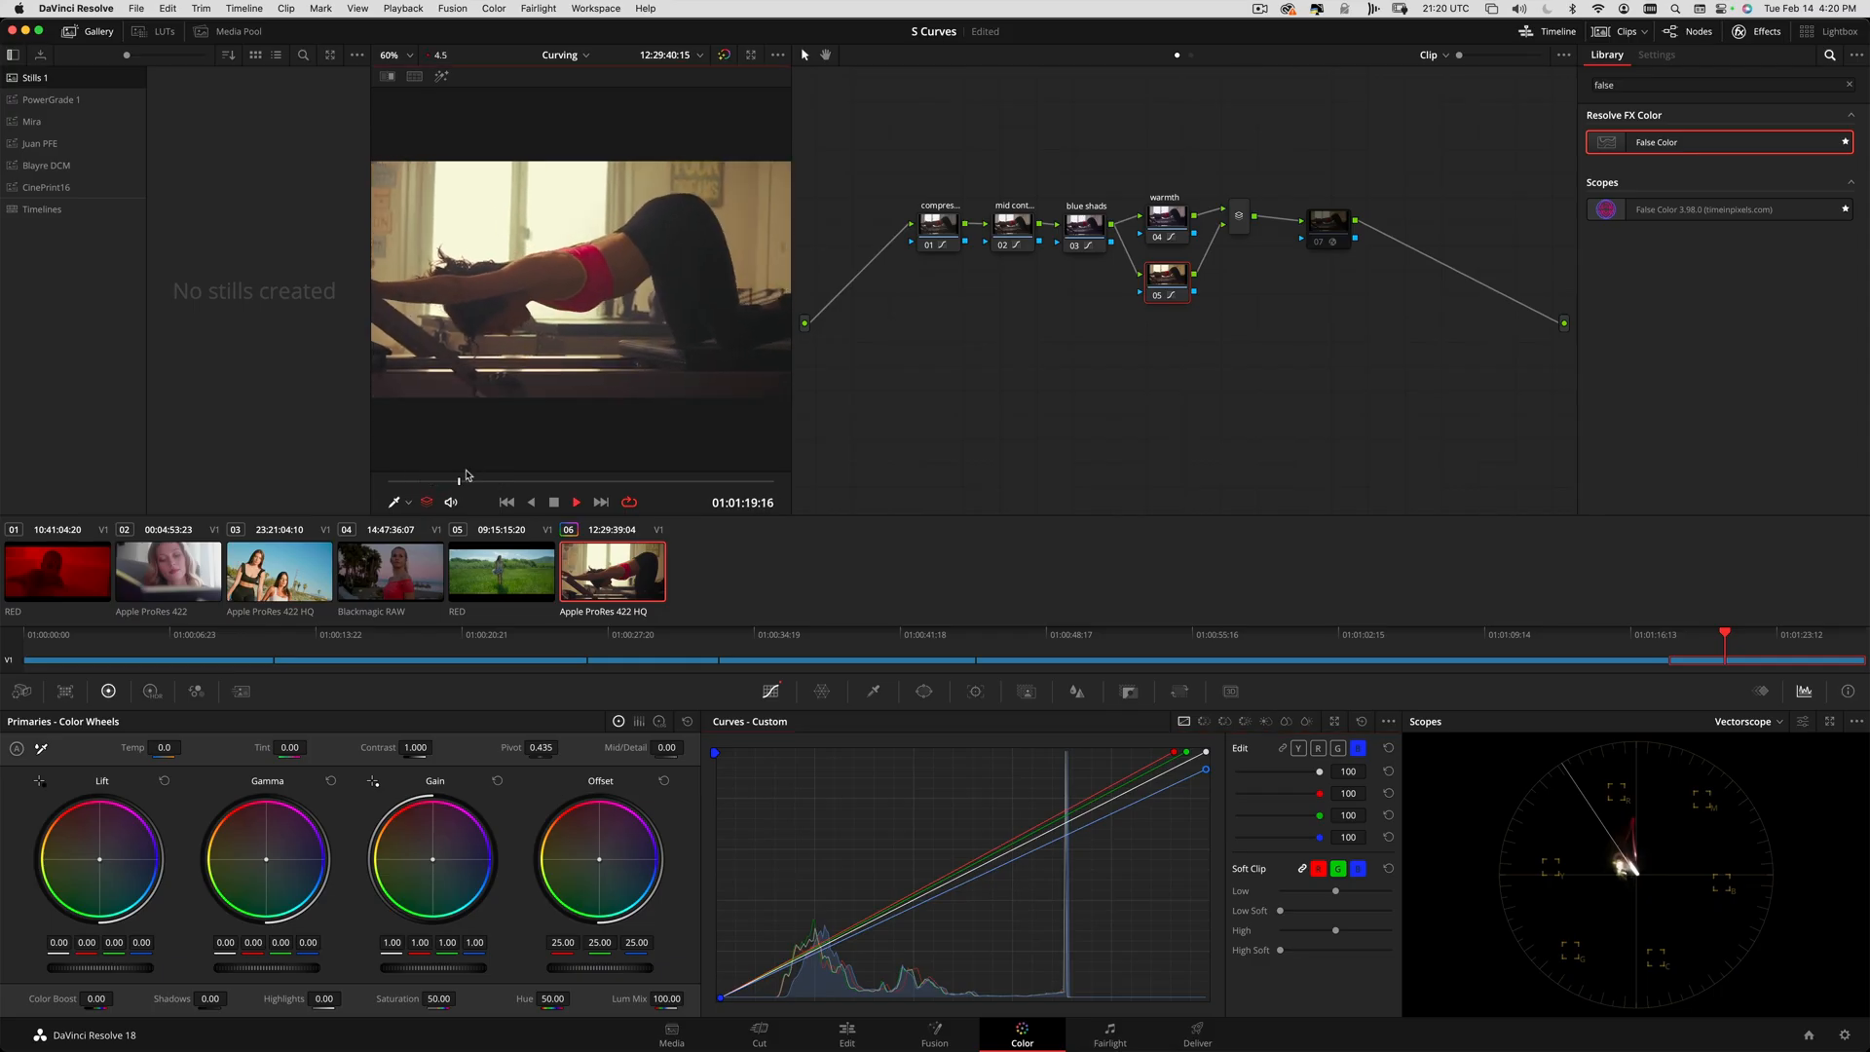
{"action": "mouse_move", "coordinate": [480, 482]}
{"action": "left_mouse_down"}
{"action": "mouse_move", "coordinate": [677, 488]}
{"action": "mouse_move", "coordinate": [430, 502]}
{"action": "mouse_move", "coordinate": [478, 506]}
{"action": "mouse_move", "coordinate": [456, 504]}
{"action": "left_mouse_up"}
{"action": "key", "text": "space"}
{"action": "key", "text": "space"}
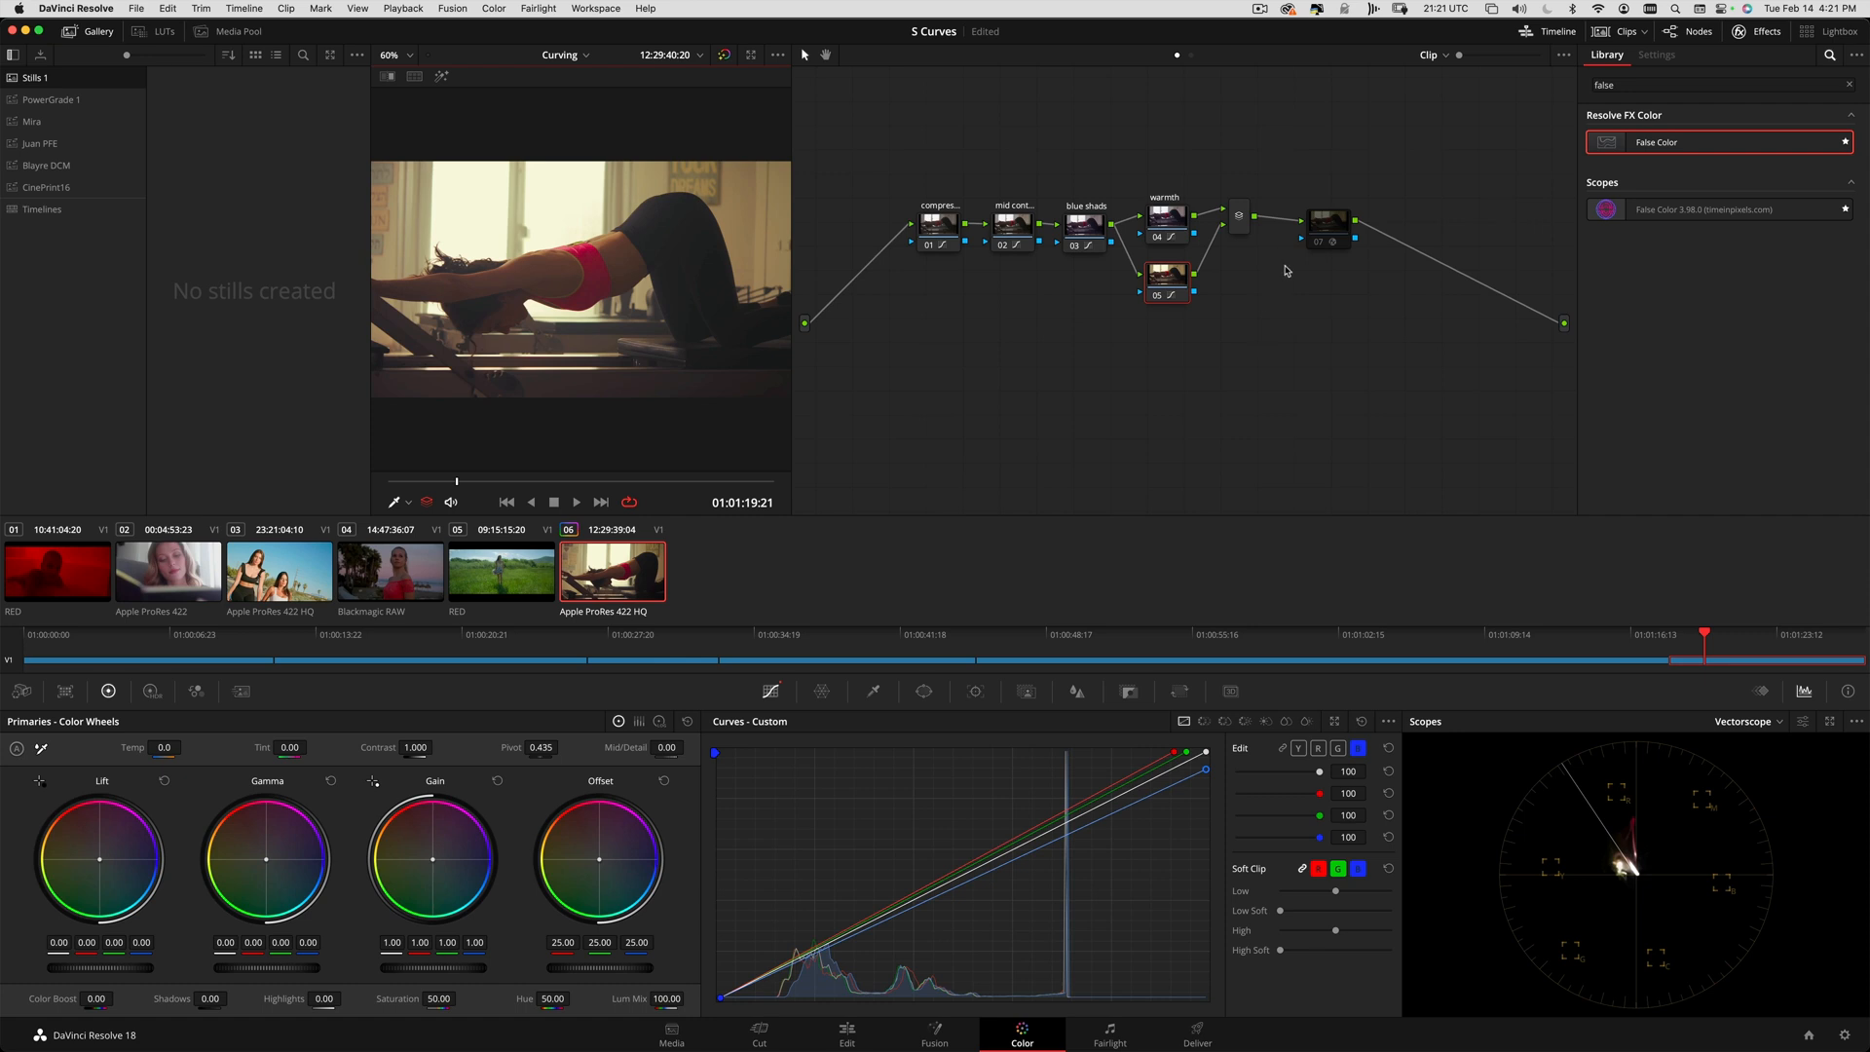
- On node 05, ease the green curve's white point outward, lower its midtones with a new point, and anchor the red curve in the shadows
{"action": "left_click", "coordinate": [1187, 755]}
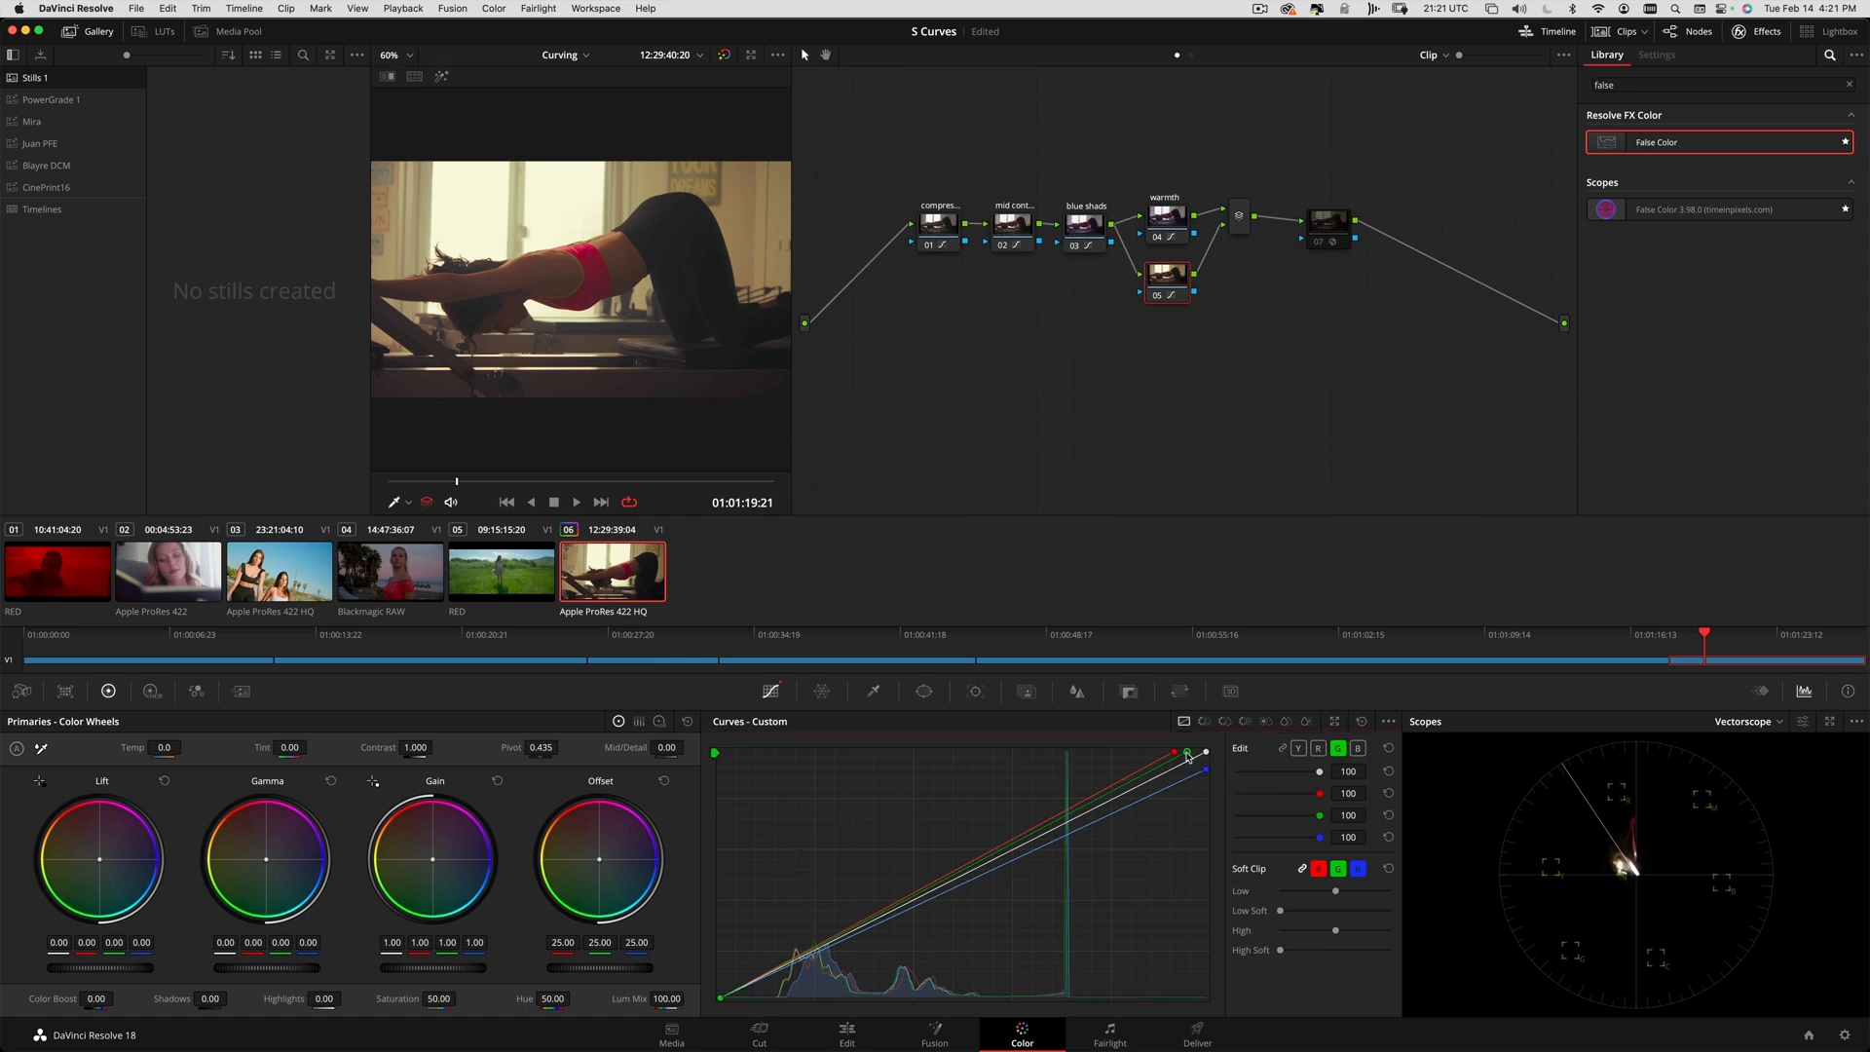
{"action": "left_click_drag", "start_coordinate": [1188, 755], "coordinate": [1193, 755]}
{"action": "left_click_drag", "start_coordinate": [1034, 840], "coordinate": [968, 874]}
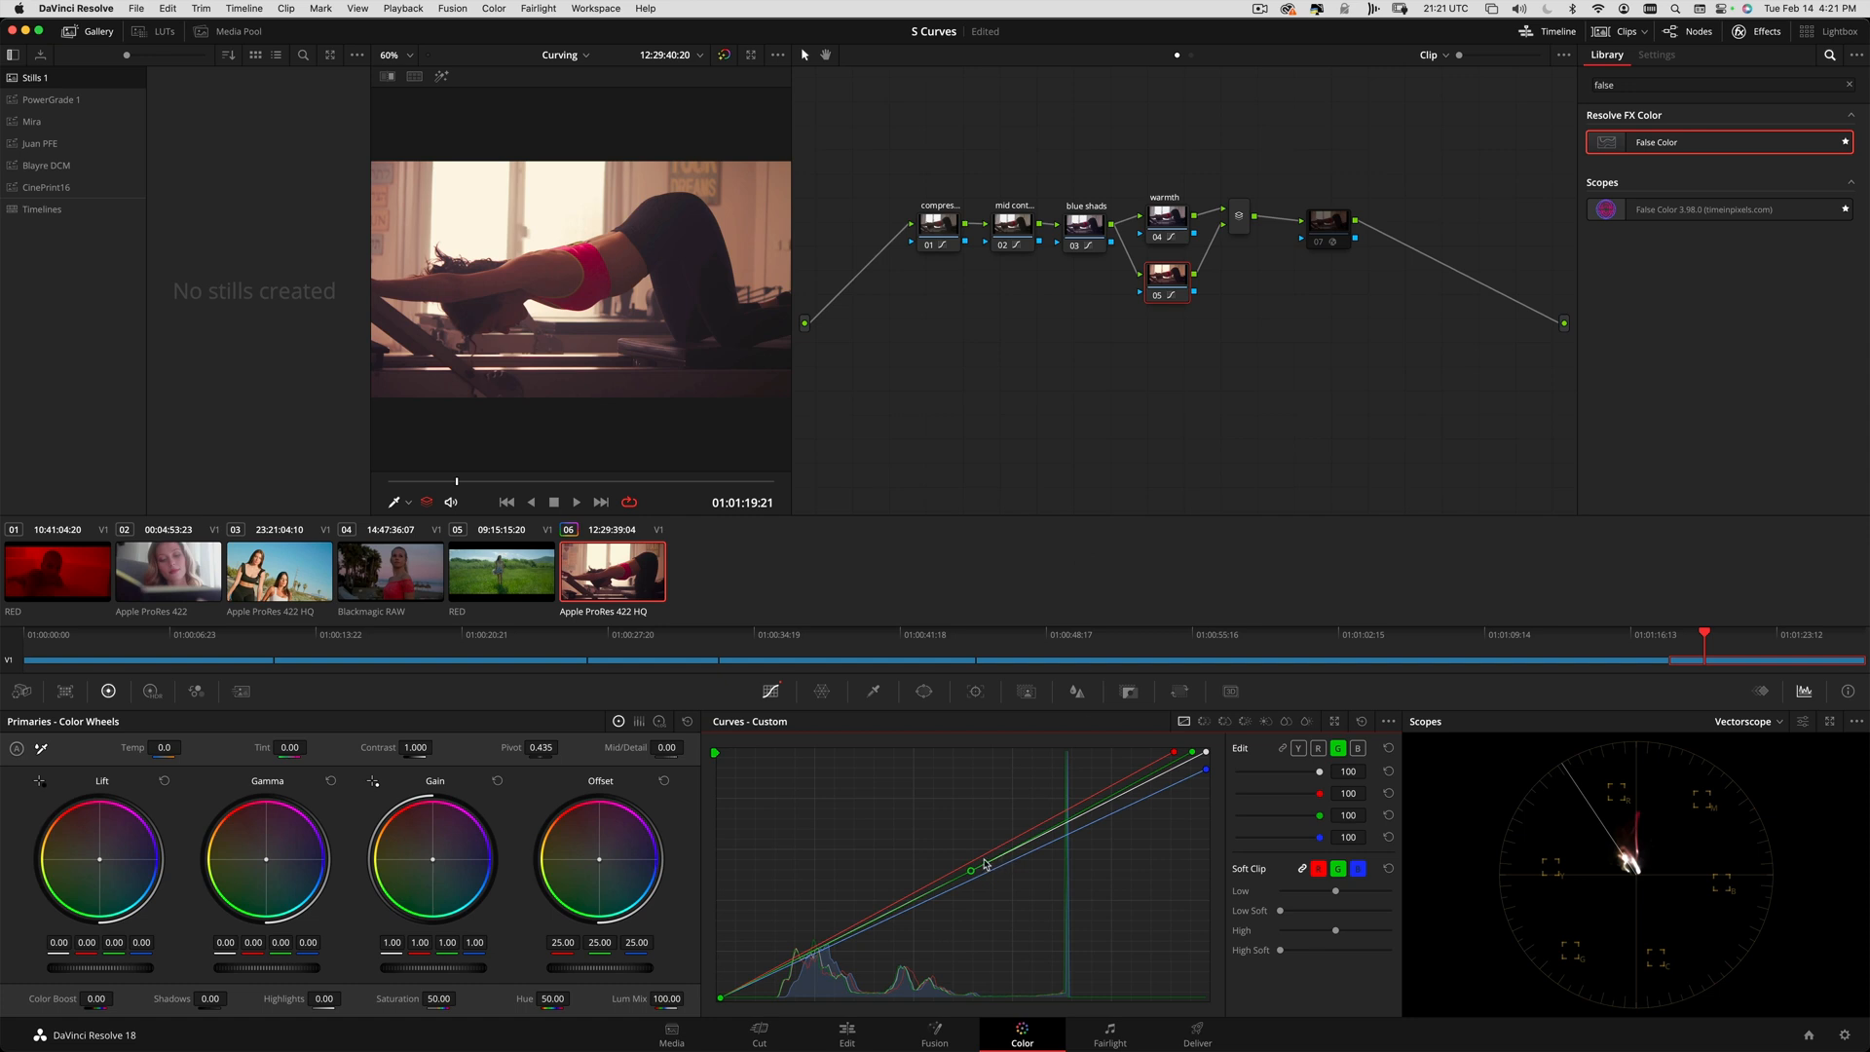
{"action": "left_click", "coordinate": [969, 868]}
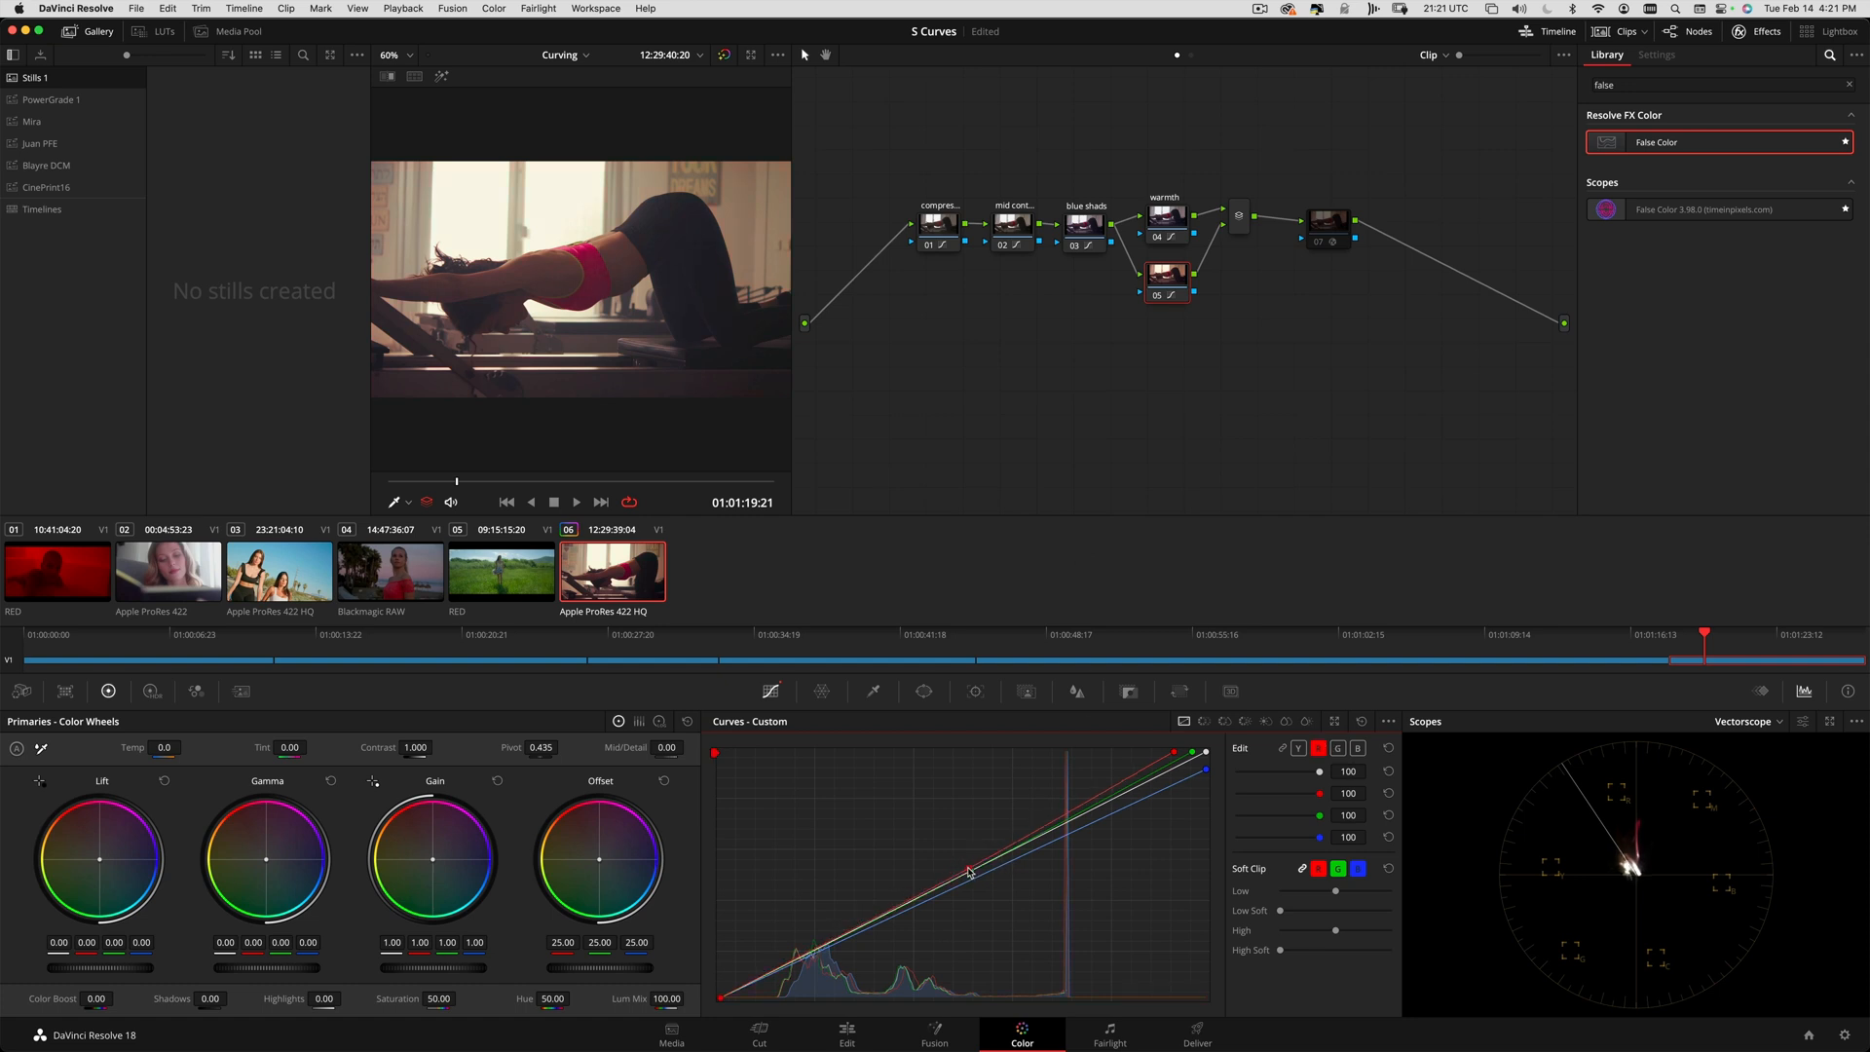
{"action": "mouse_move", "coordinate": [970, 870]}
{"action": "left_mouse_down"}
{"action": "mouse_move", "coordinate": [822, 948]}
{"action": "mouse_move", "coordinate": [861, 938]}
{"action": "left_mouse_up"}
- Scrub through clip 06 and toggle the grade bypass to compare the graded image with the ungraded one
{"action": "key", "text": "space"}
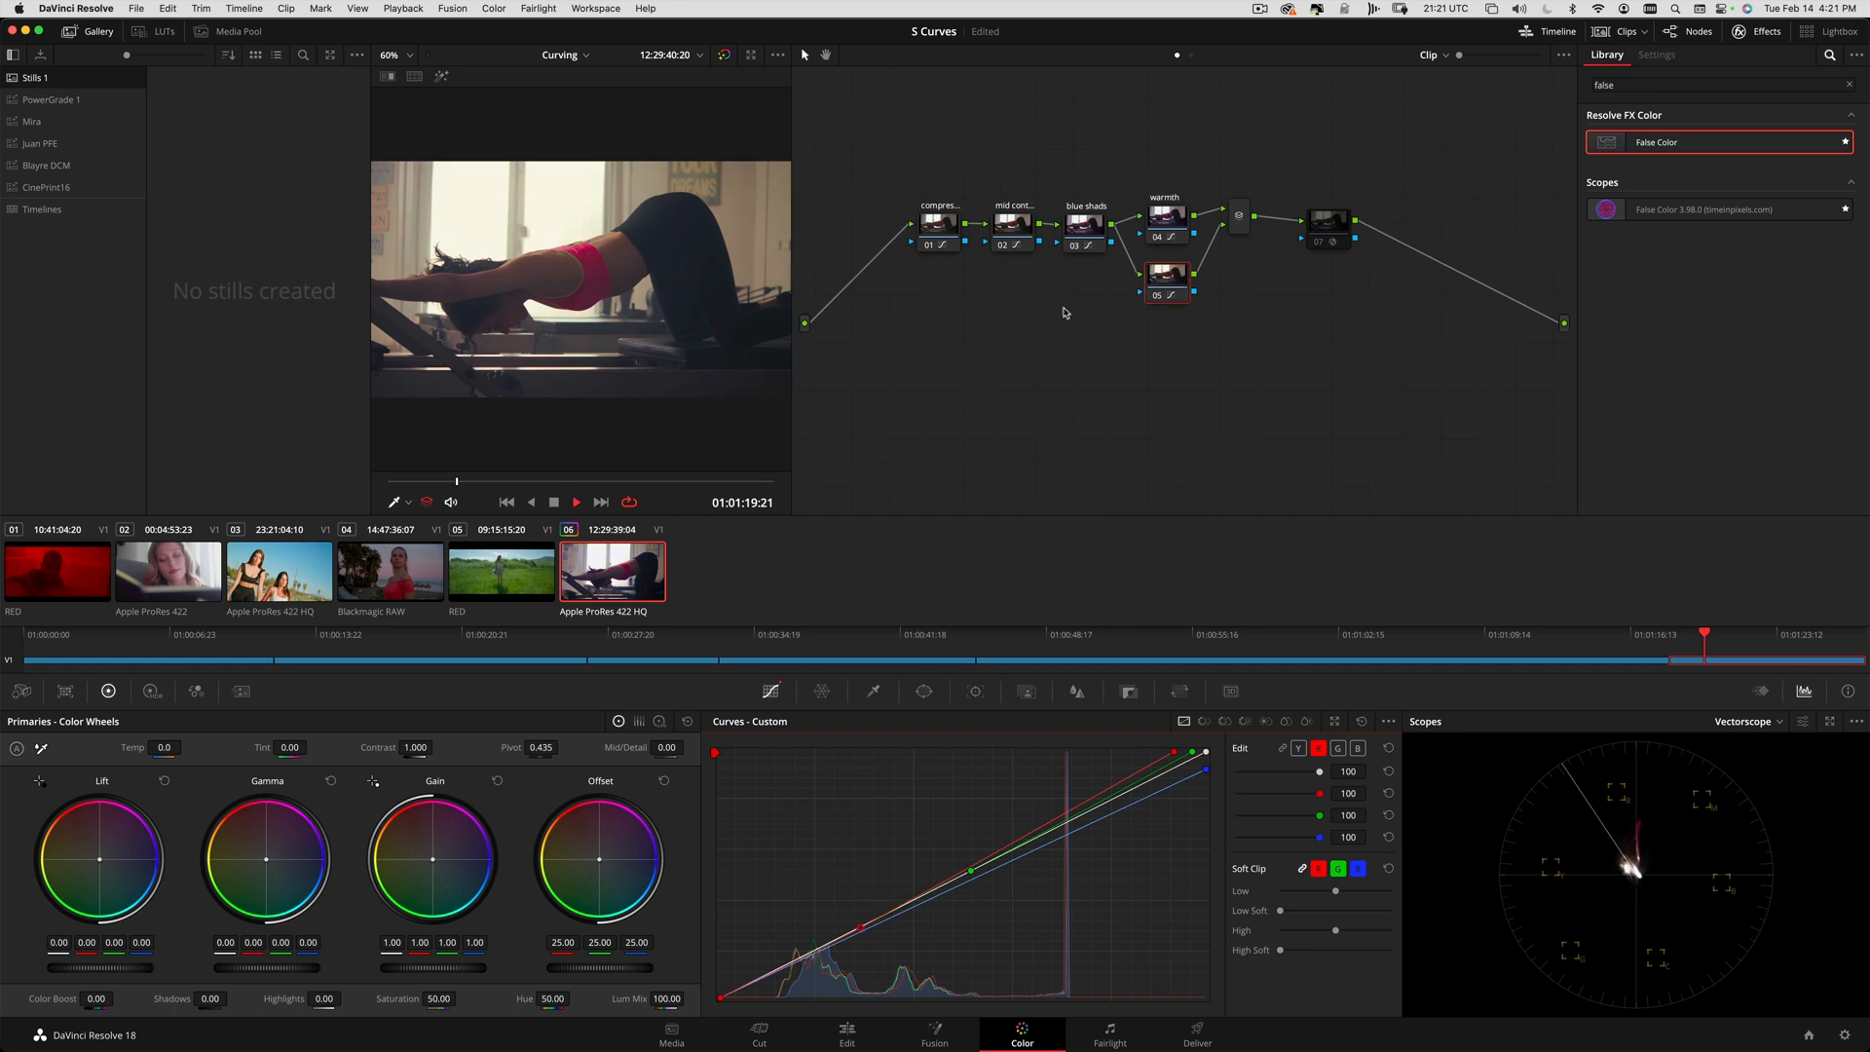
{"action": "key", "text": "space"}
{"action": "mouse_move", "coordinate": [470, 482]}
{"action": "left_mouse_down"}
{"action": "mouse_move", "coordinate": [630, 481]}
{"action": "mouse_move", "coordinate": [436, 482]}
{"action": "left_mouse_up"}
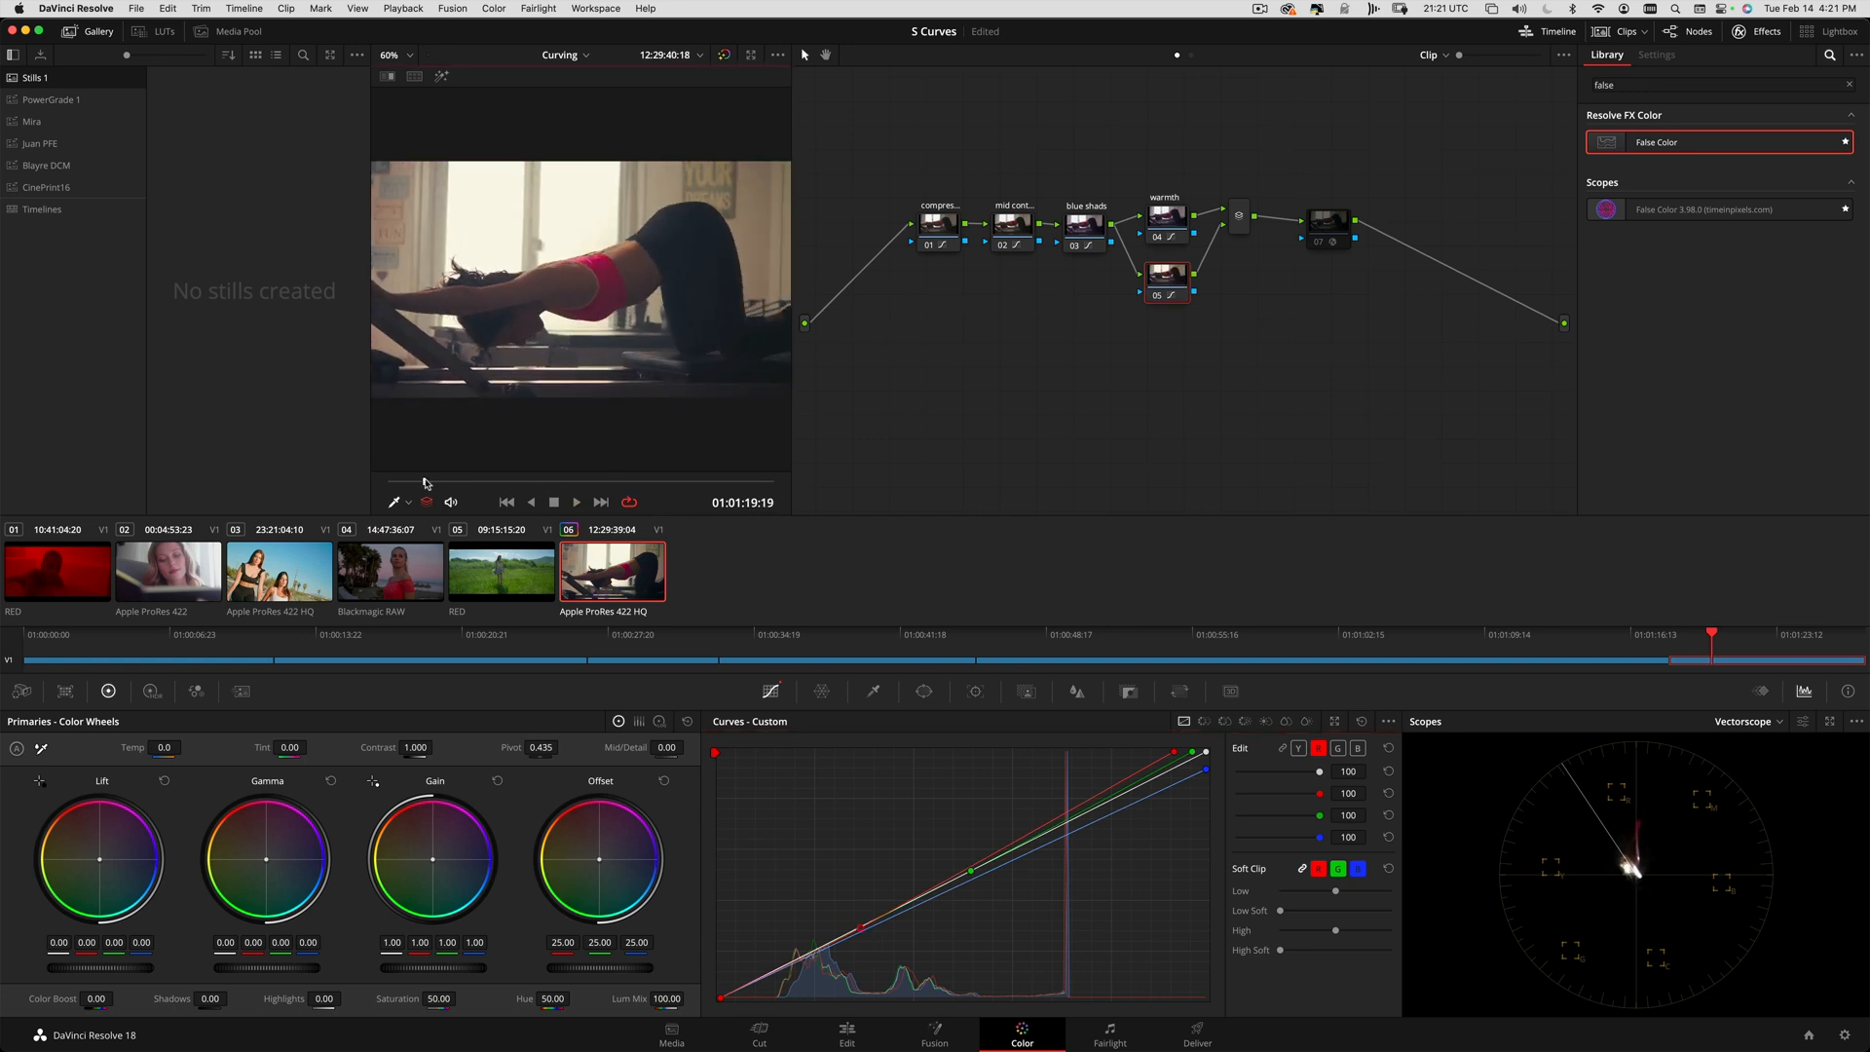
{"action": "left_click", "coordinate": [722, 56]}
{"action": "left_click", "coordinate": [725, 55]}
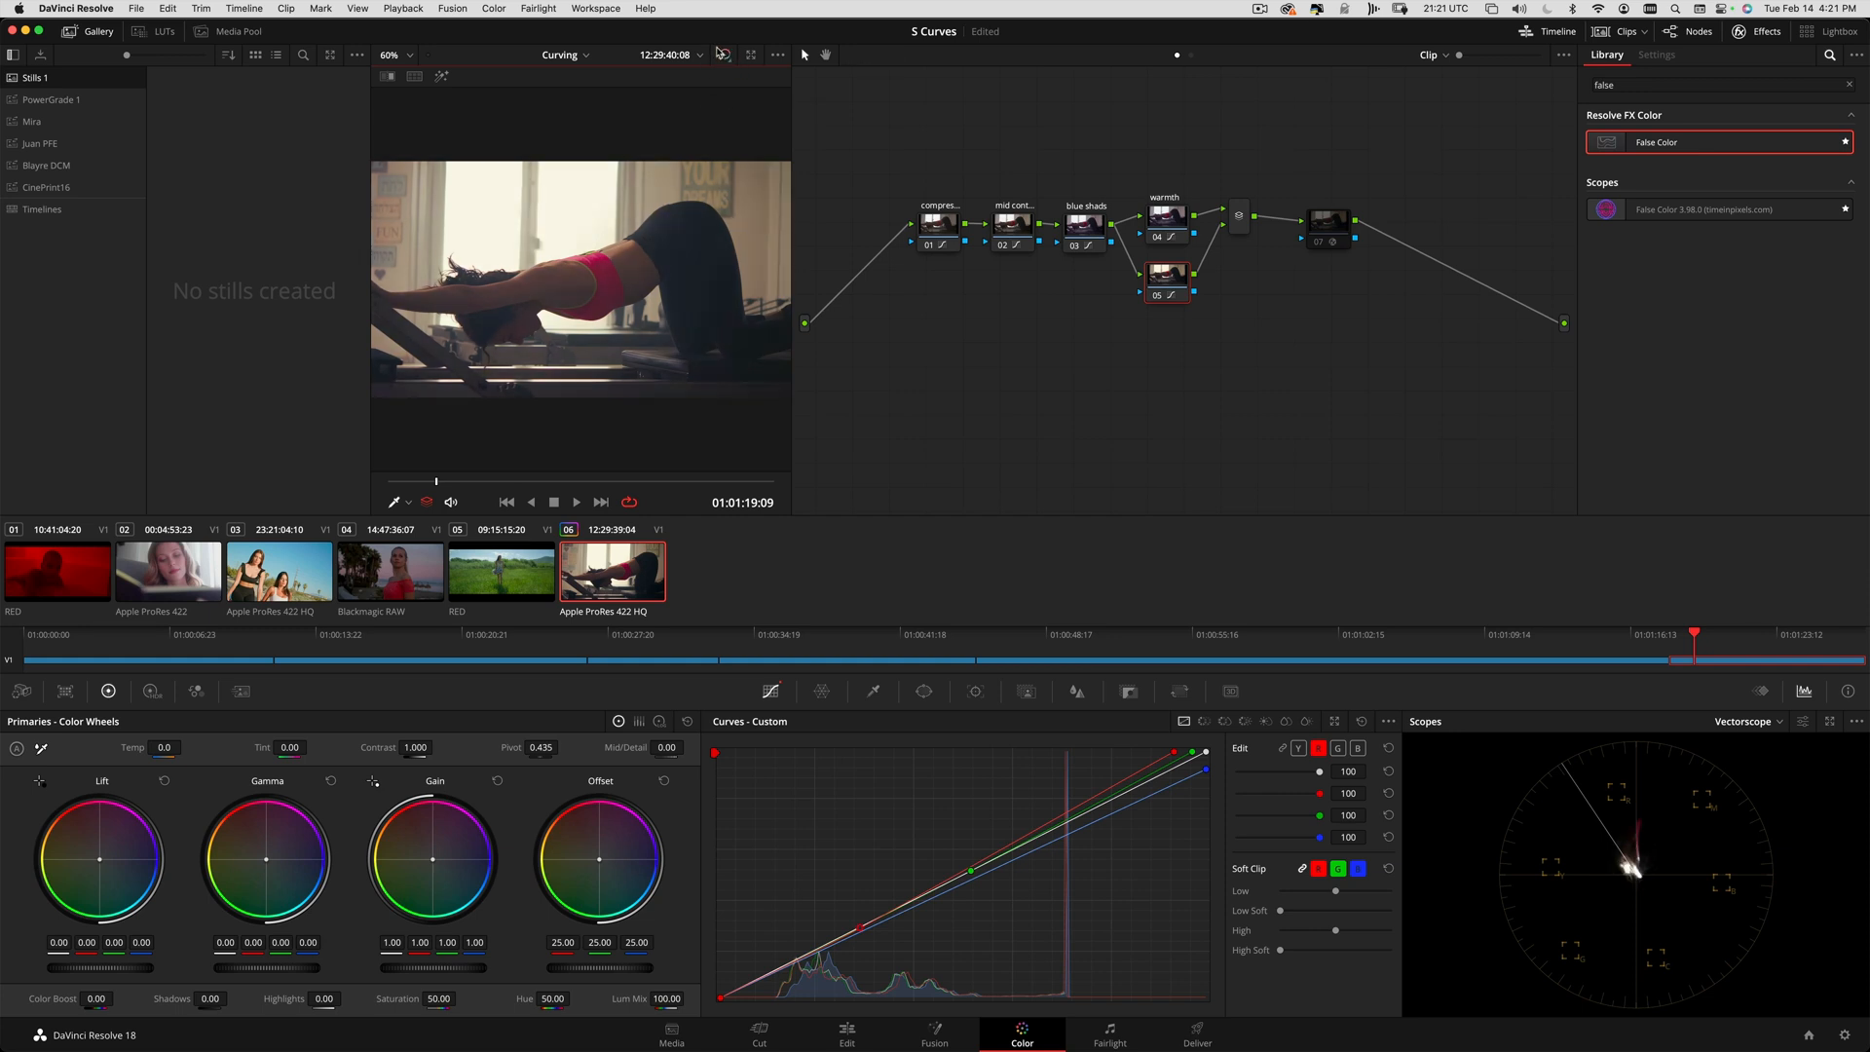
{"action": "left_click", "coordinate": [724, 51]}
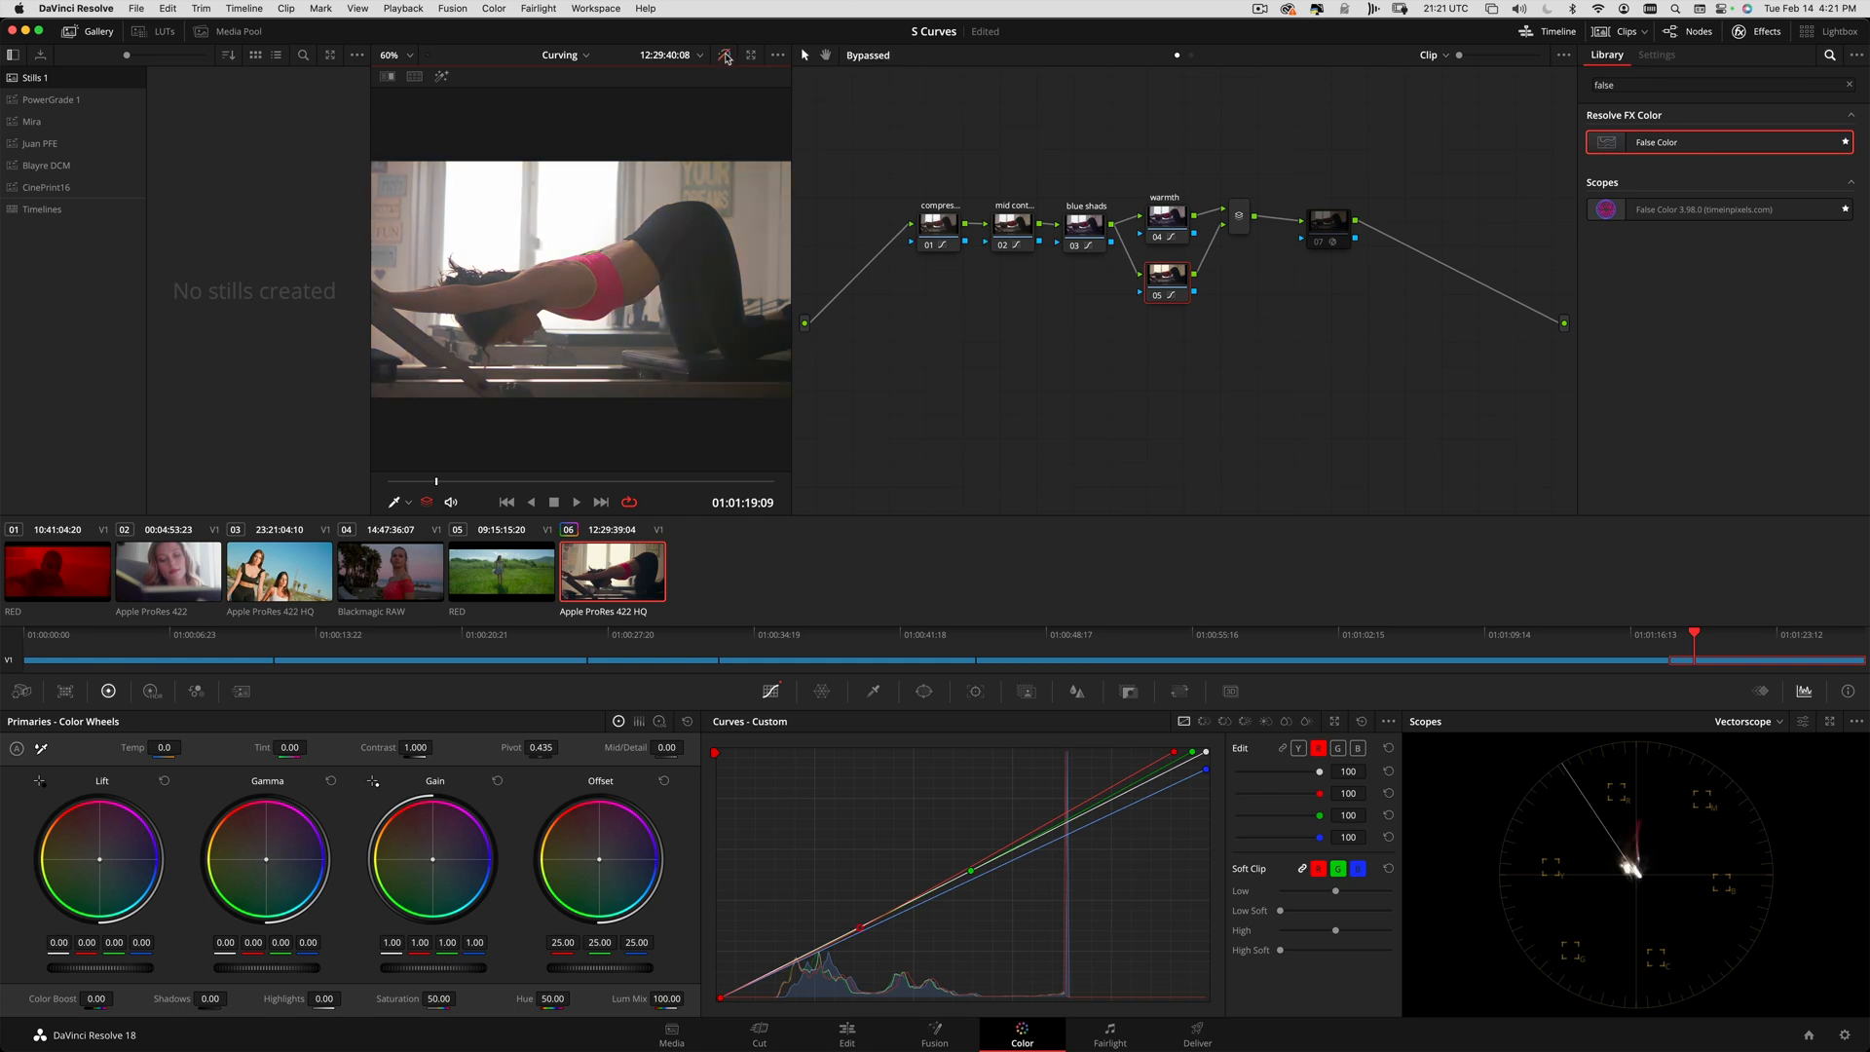
{"action": "left_click", "coordinate": [724, 52]}
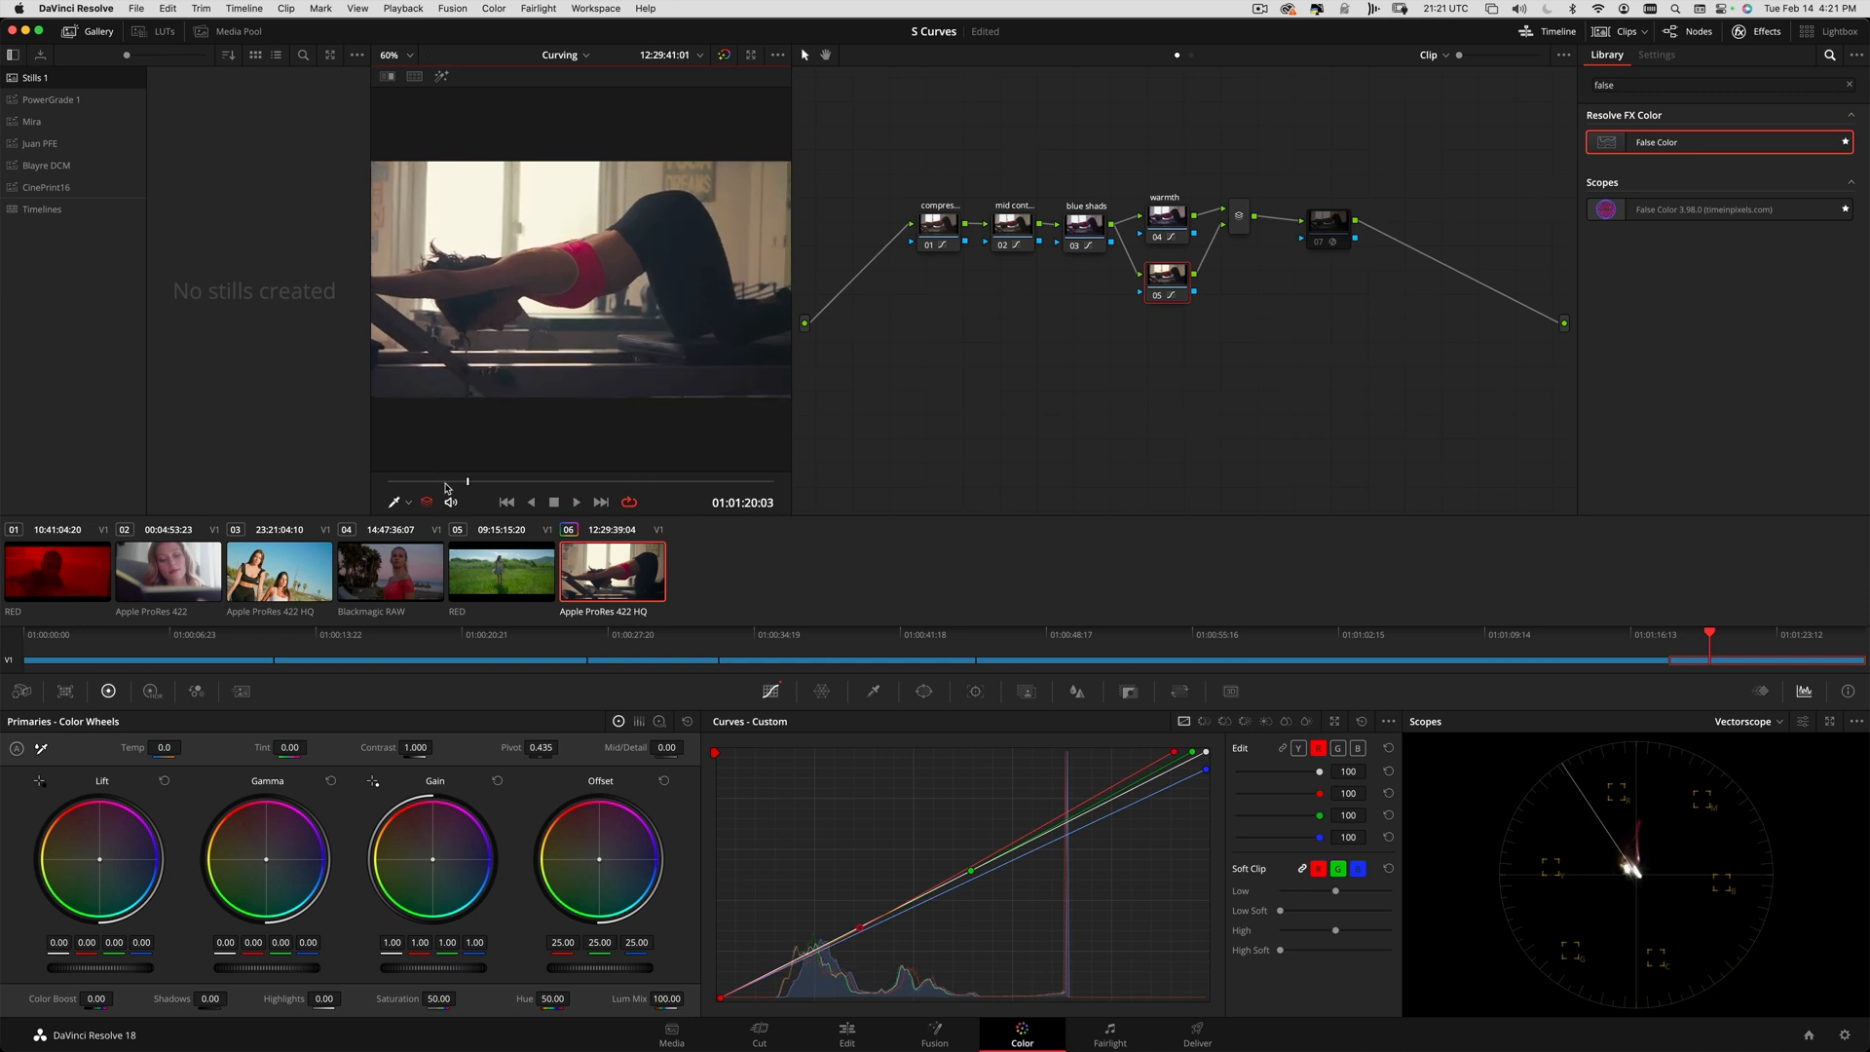
{"action": "left_click_drag", "start_coordinate": [446, 488], "coordinate": [550, 482]}
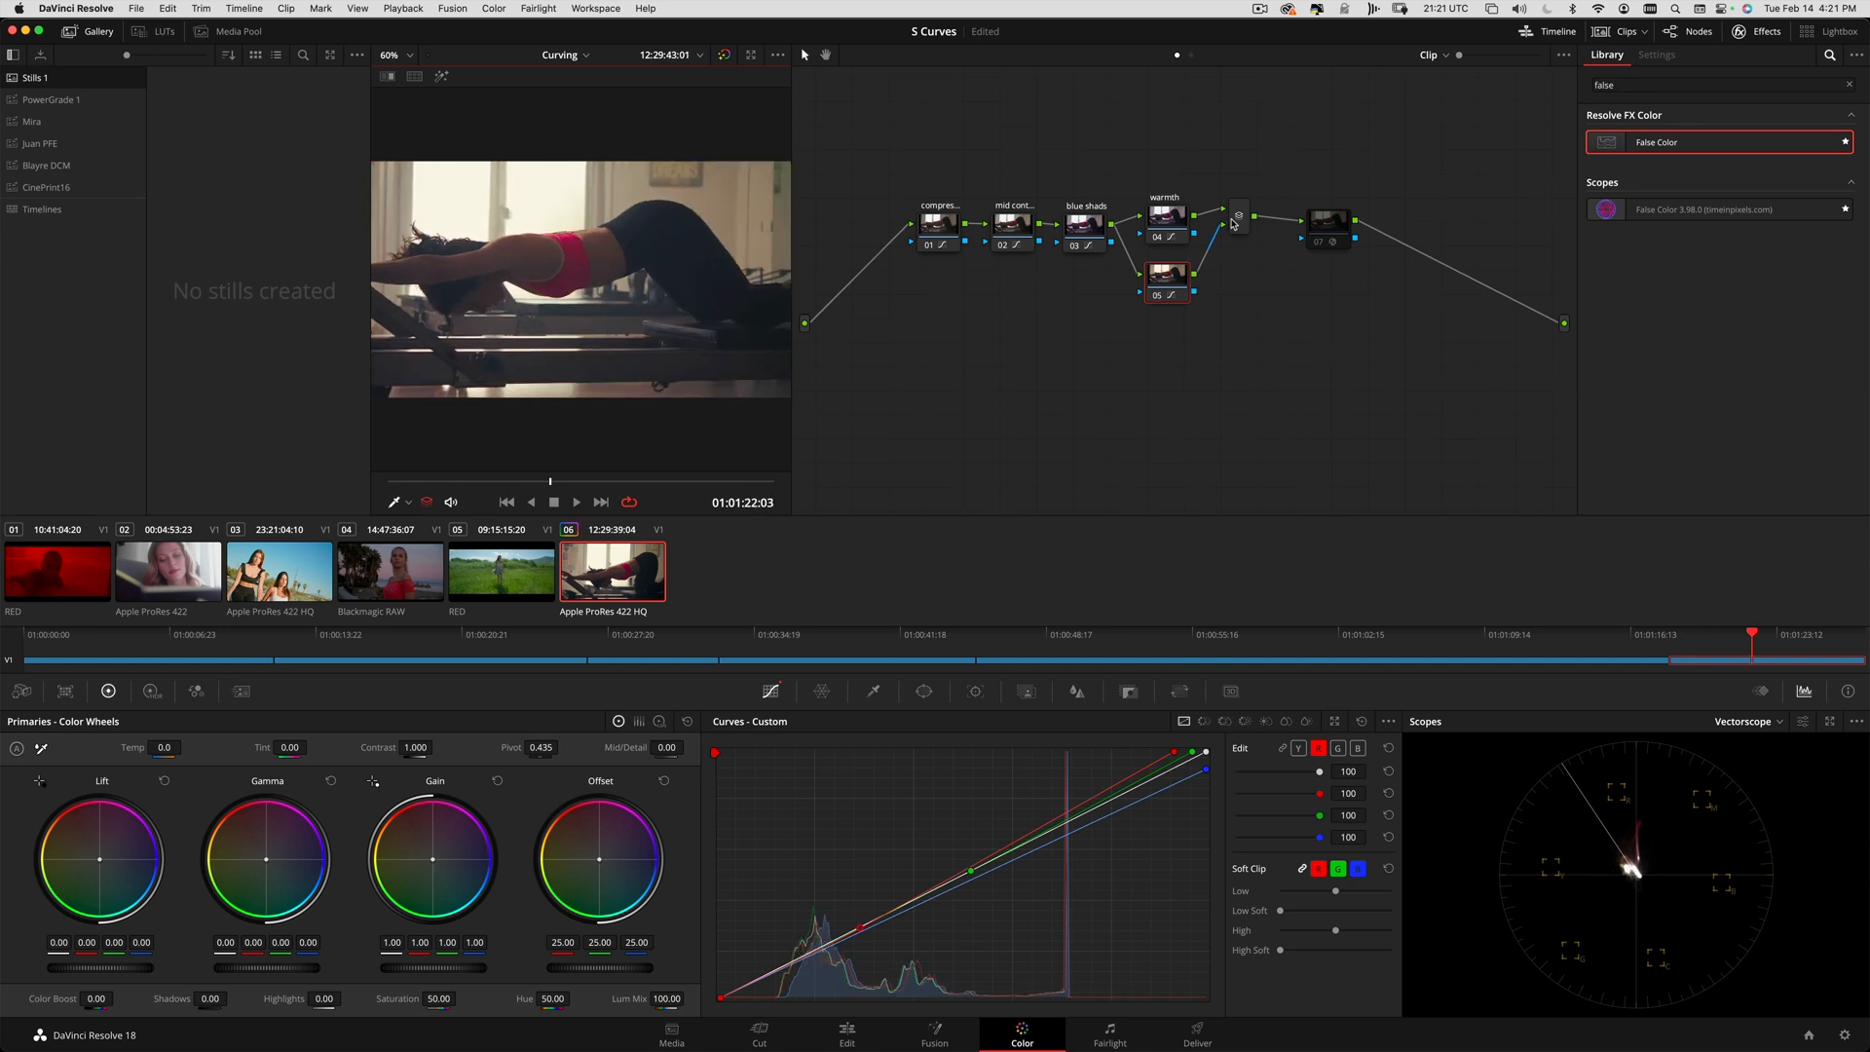
- Spread out clip 06's node graph by moving the False Color node farther from the parallel mixer and the warmth node higher
{"action": "left_click", "coordinate": [1172, 242]}
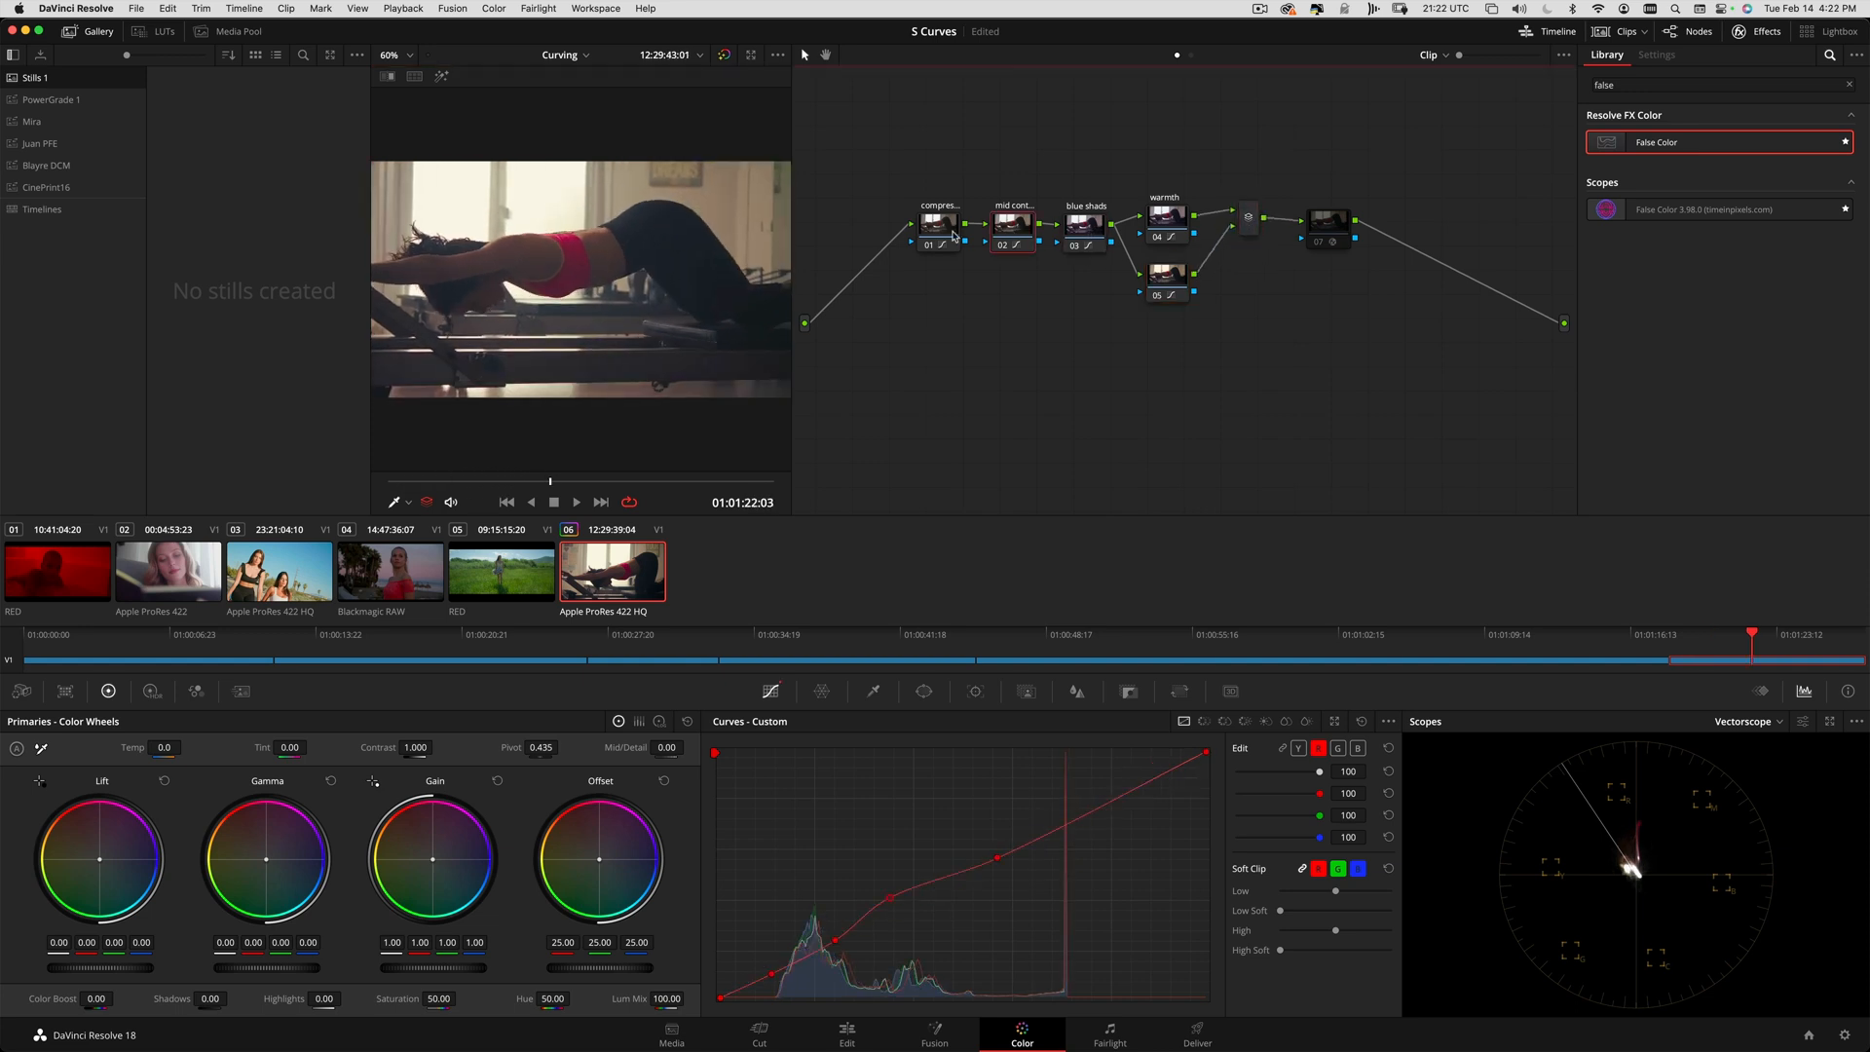
{"action": "left_click", "coordinate": [1256, 229]}
{"action": "left_click_drag", "start_coordinate": [1332, 232], "coordinate": [1379, 250]}
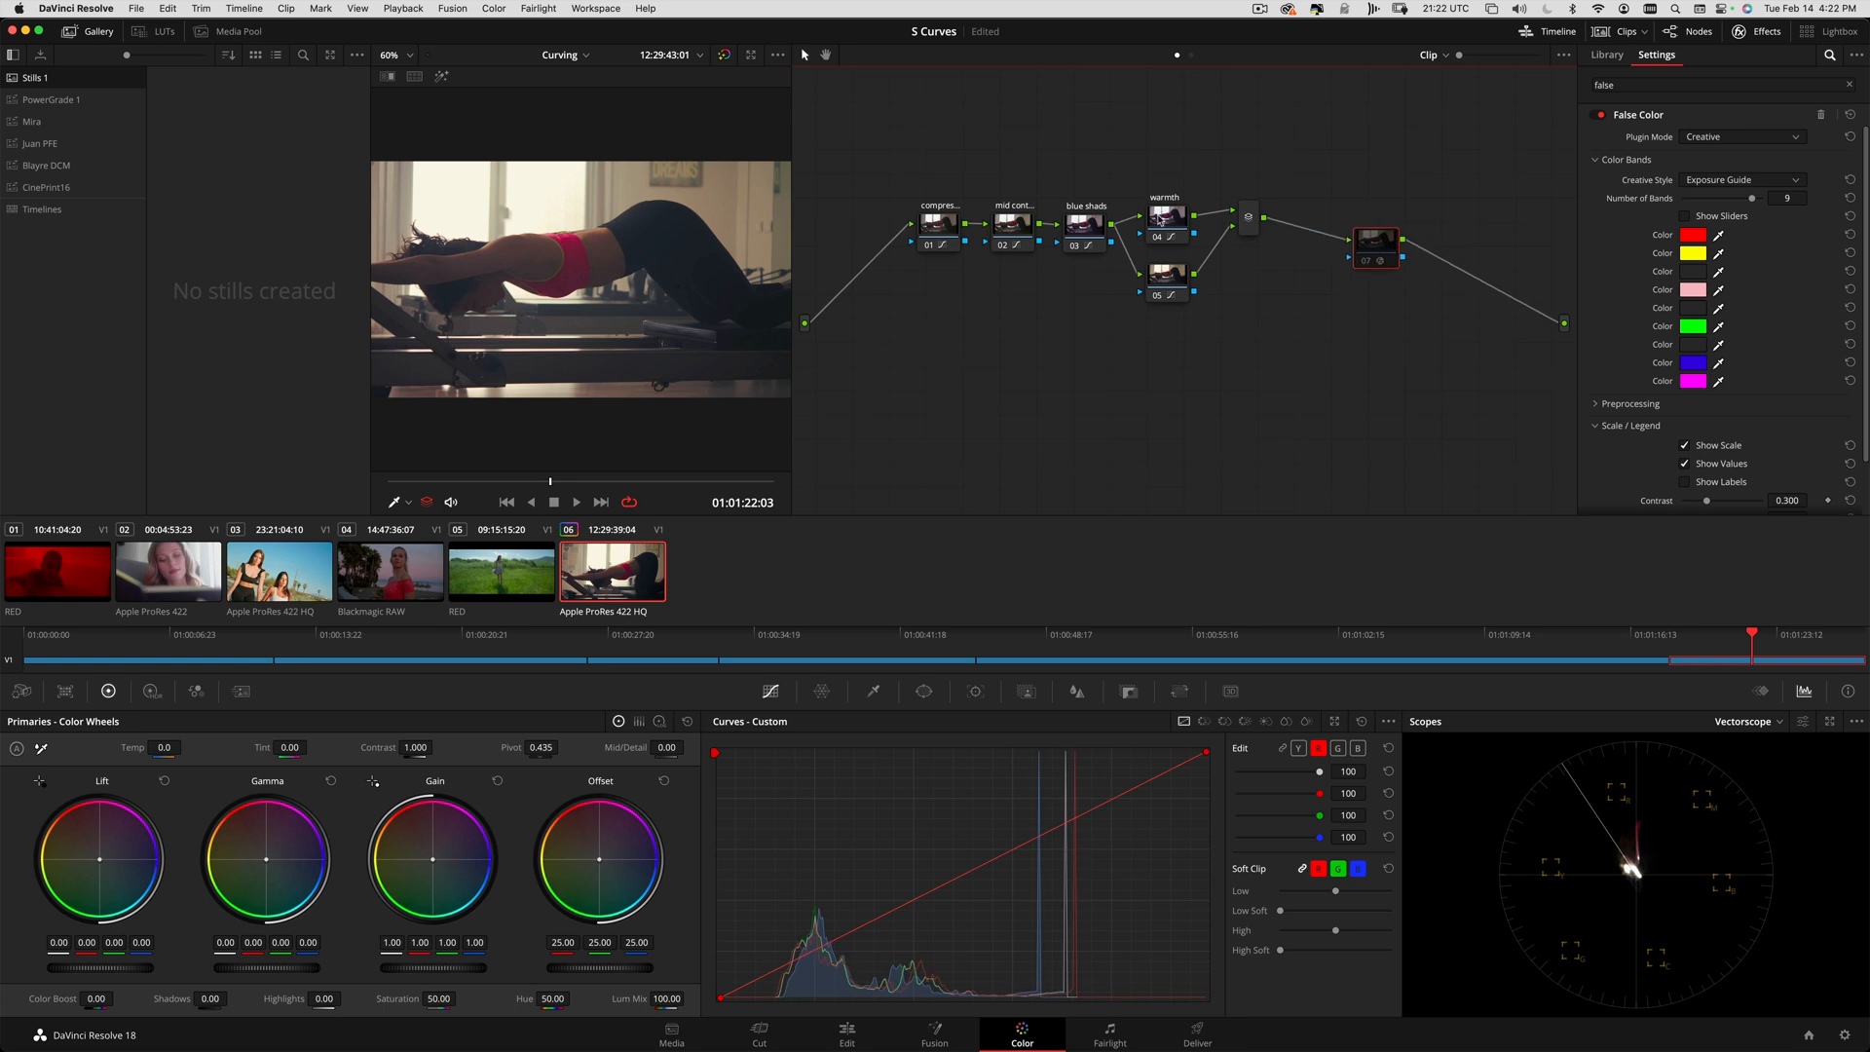
{"action": "left_click_drag", "start_coordinate": [1172, 227], "coordinate": [1183, 203]}
{"action": "left_click", "coordinate": [1360, 245]}
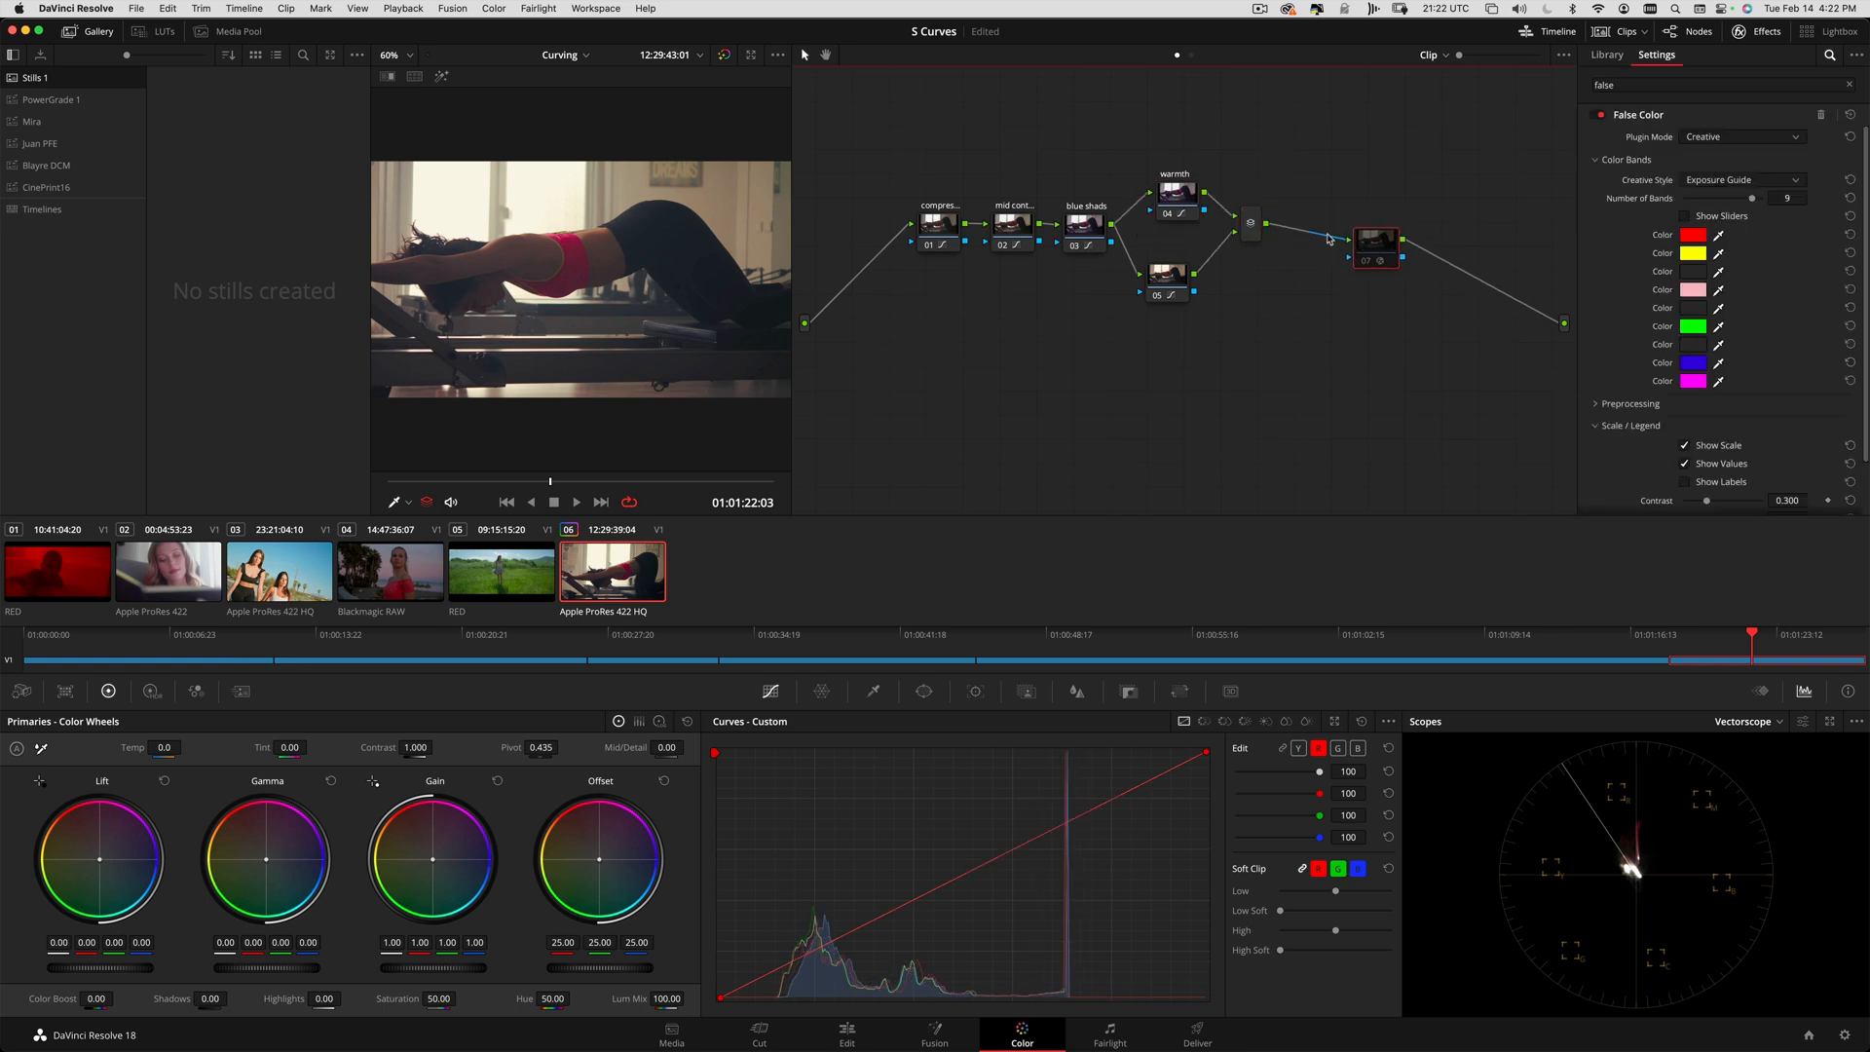
- Open clip 05, park on a frame of the woman in the field, and pull node 01's red curve white point slightly inward
{"action": "left_click", "coordinate": [470, 588]}
{"action": "left_click_drag", "start_coordinate": [413, 483], "coordinate": [751, 479]}
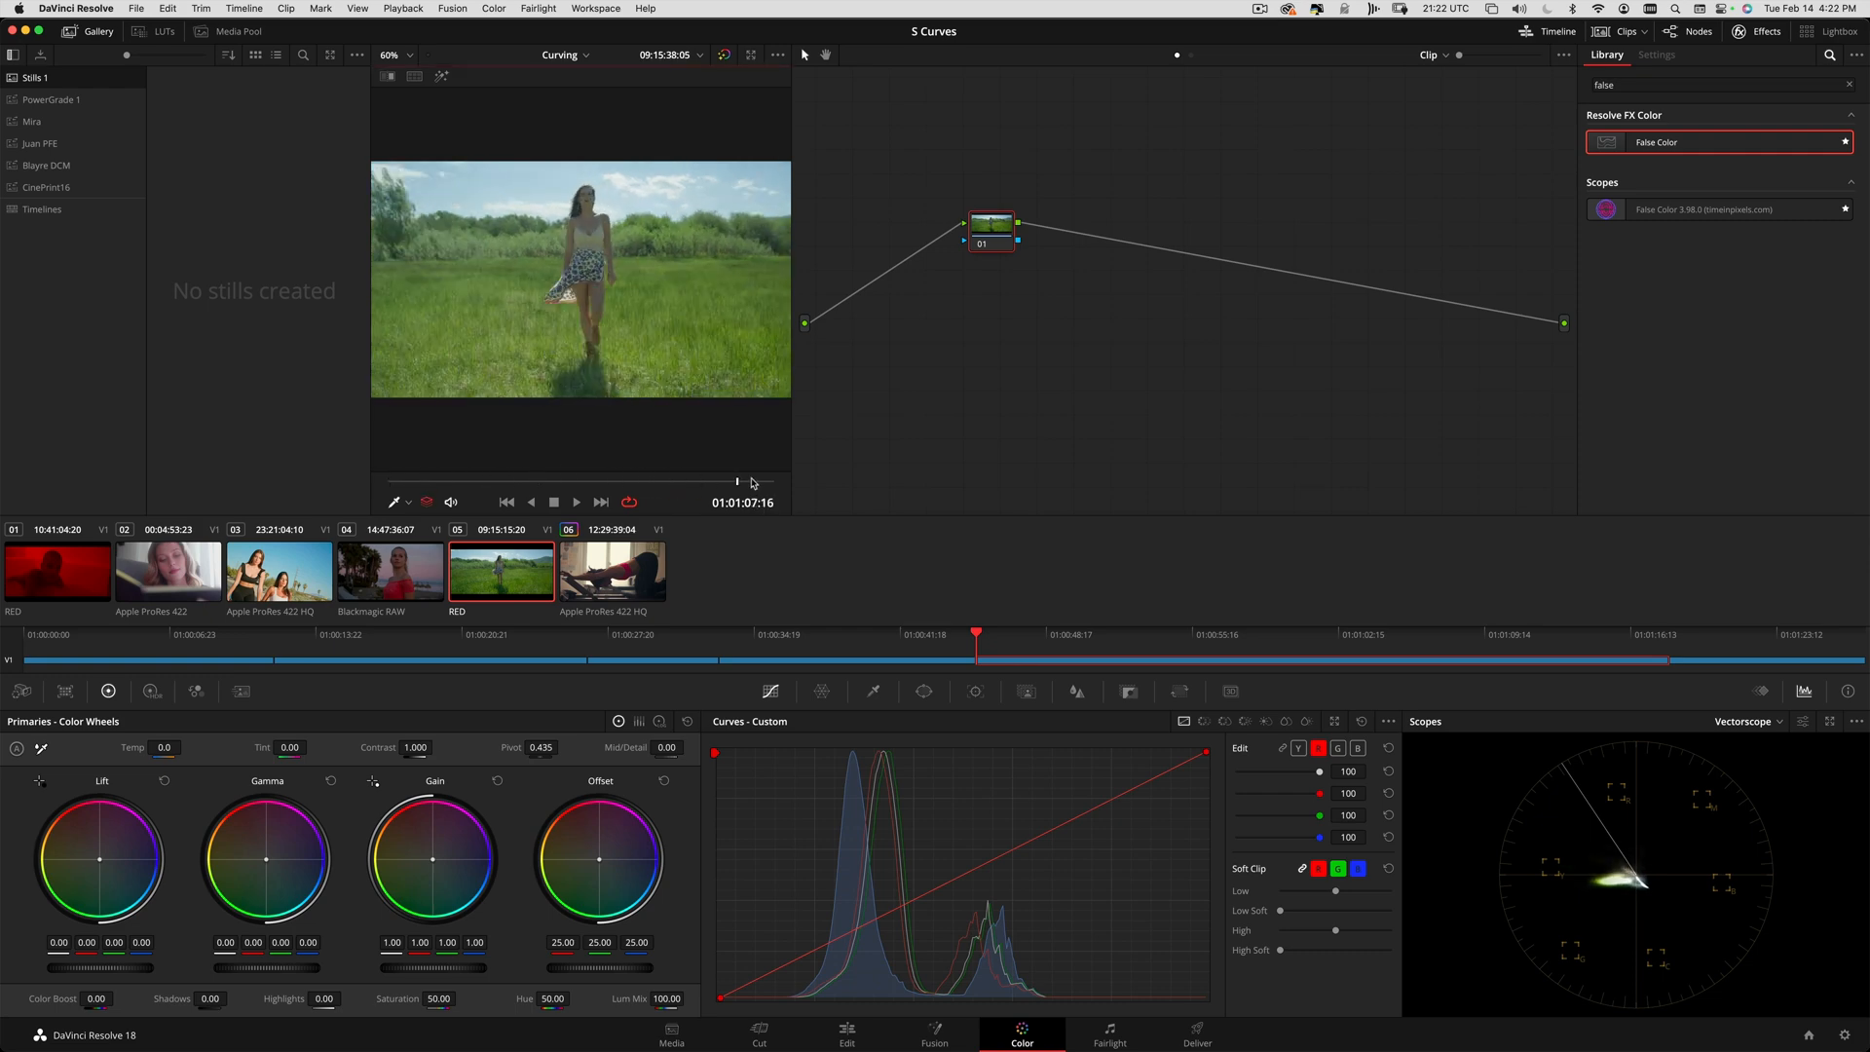
{"action": "key", "text": "space"}
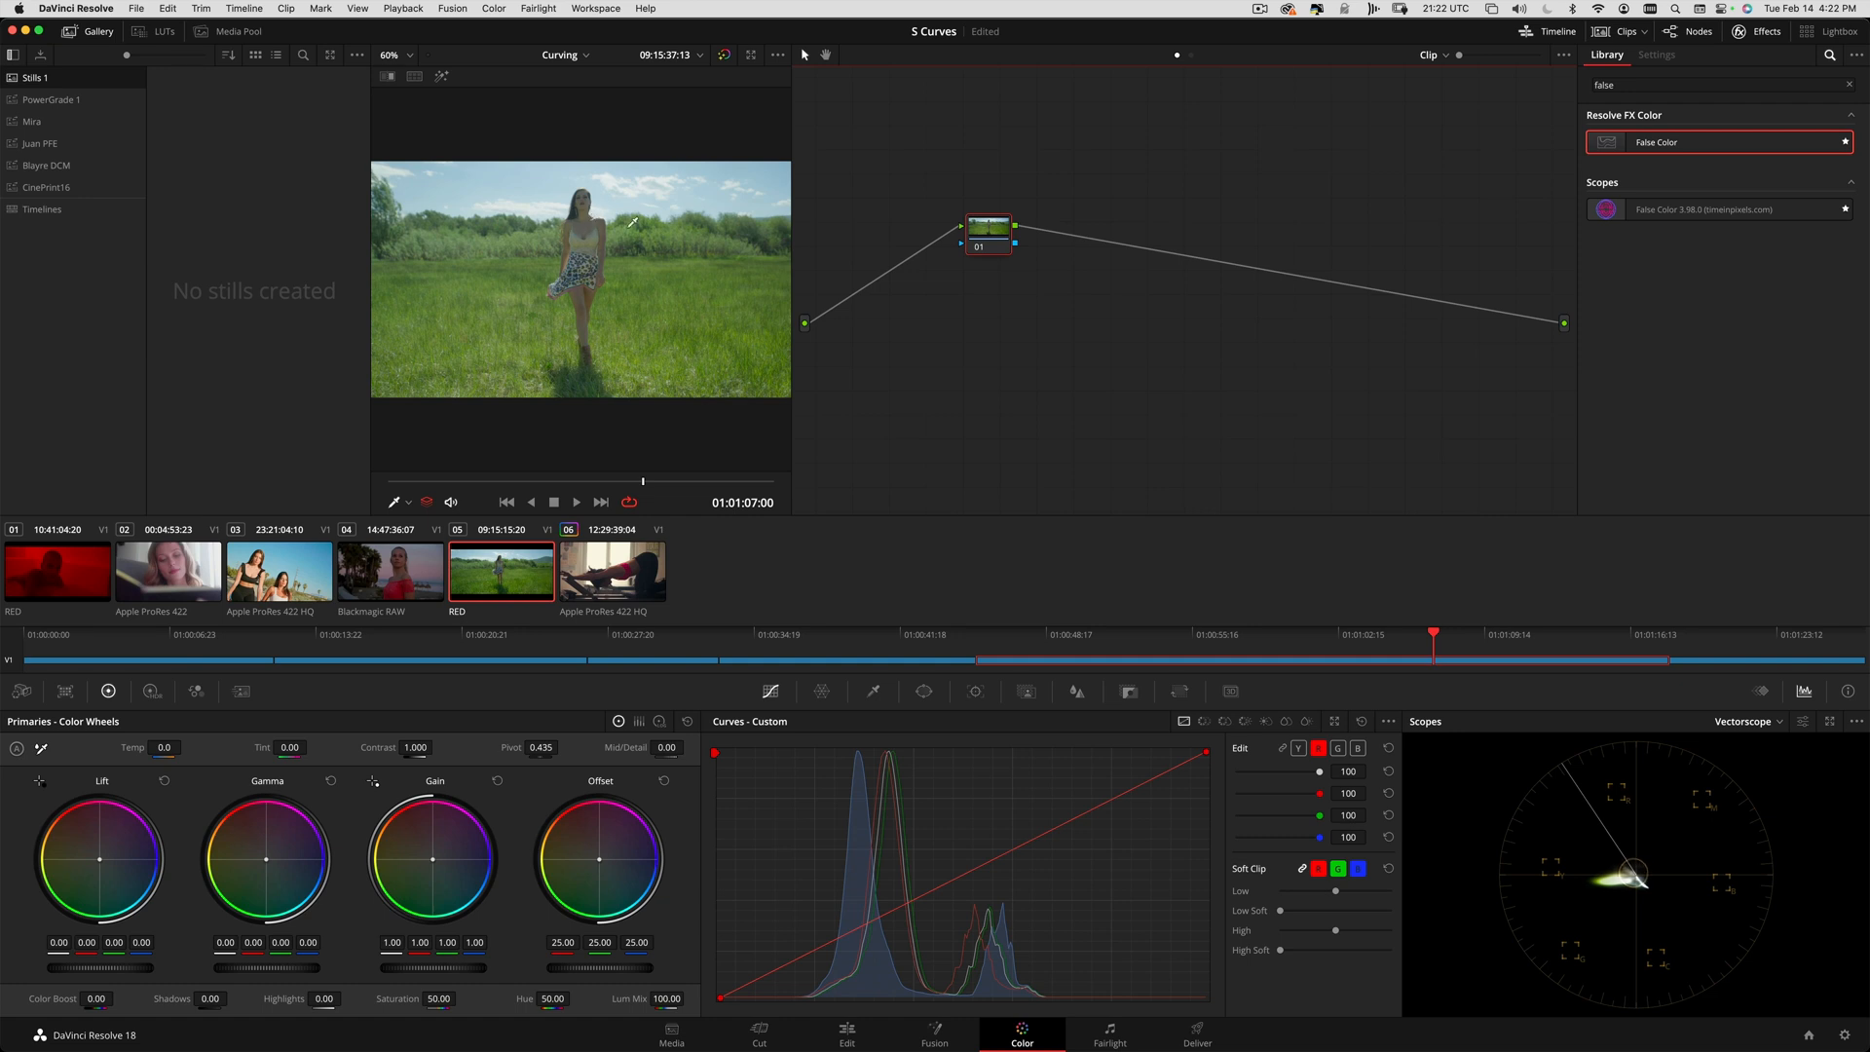
{"action": "left_click", "coordinate": [1299, 748]}
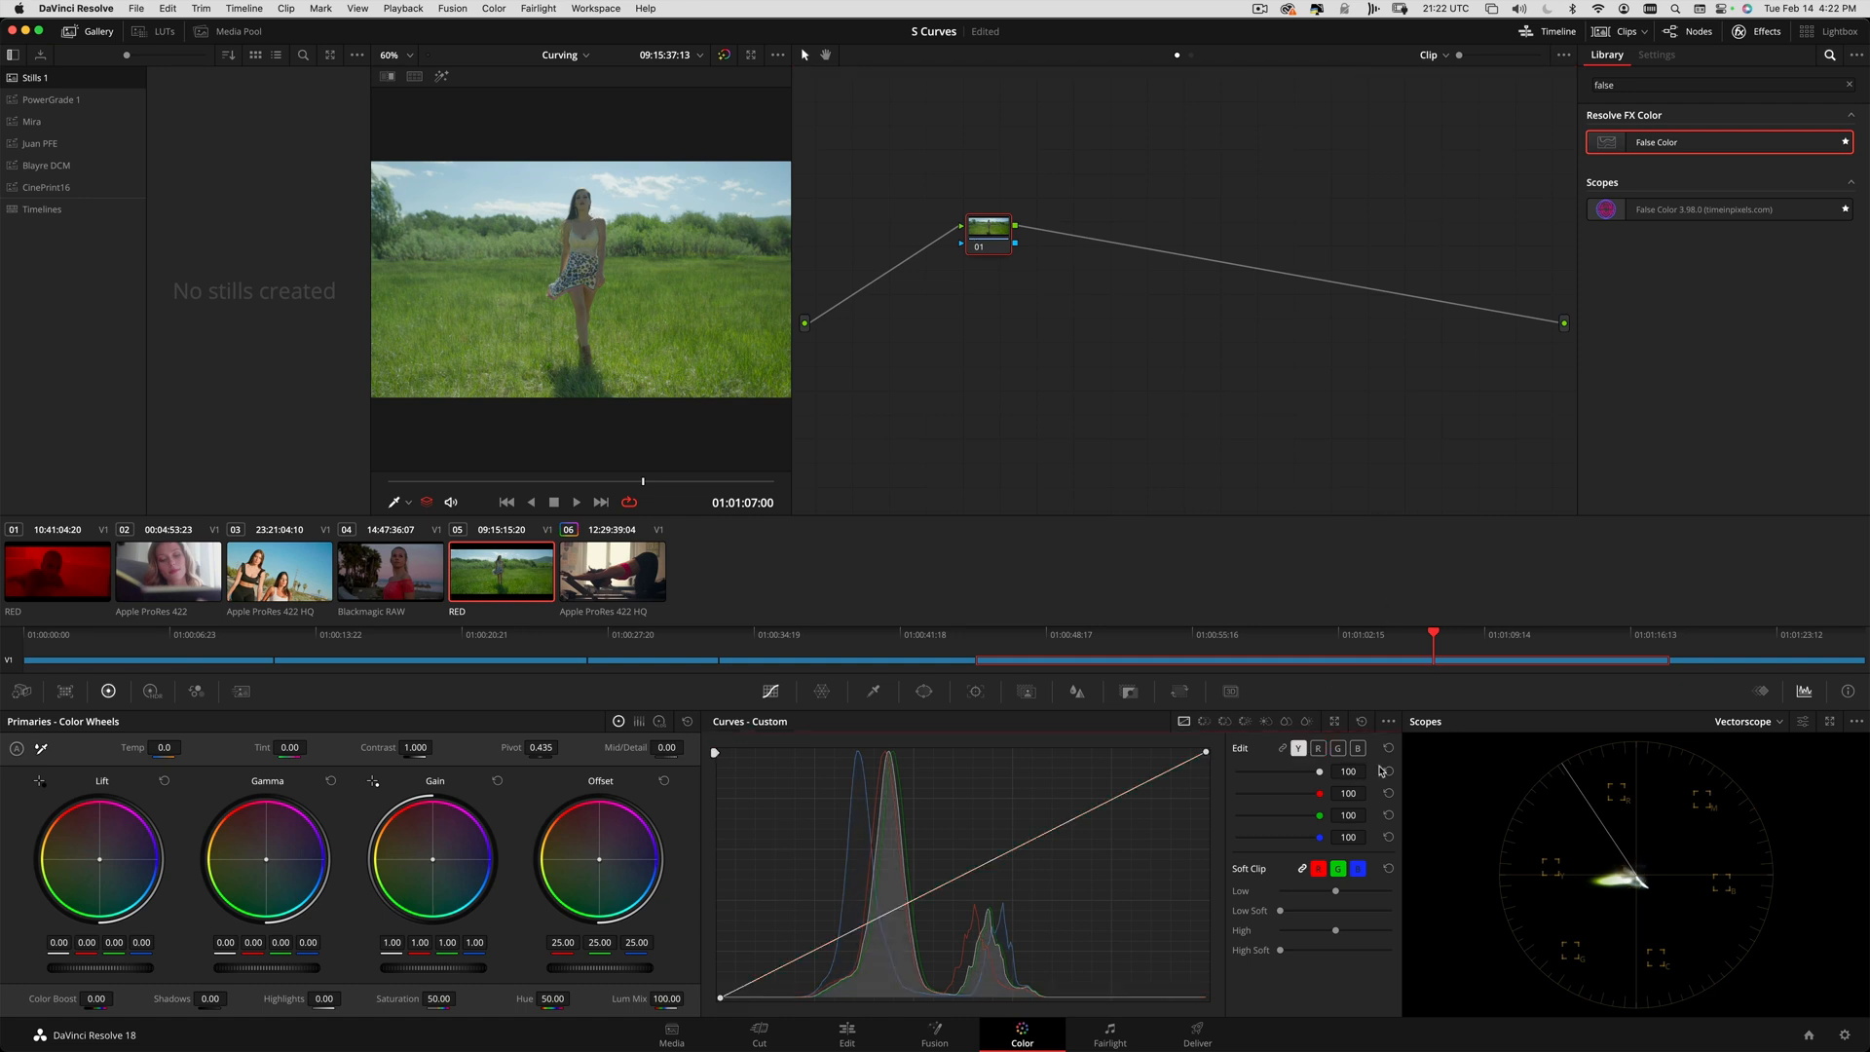
{"action": "left_click", "coordinate": [1318, 749]}
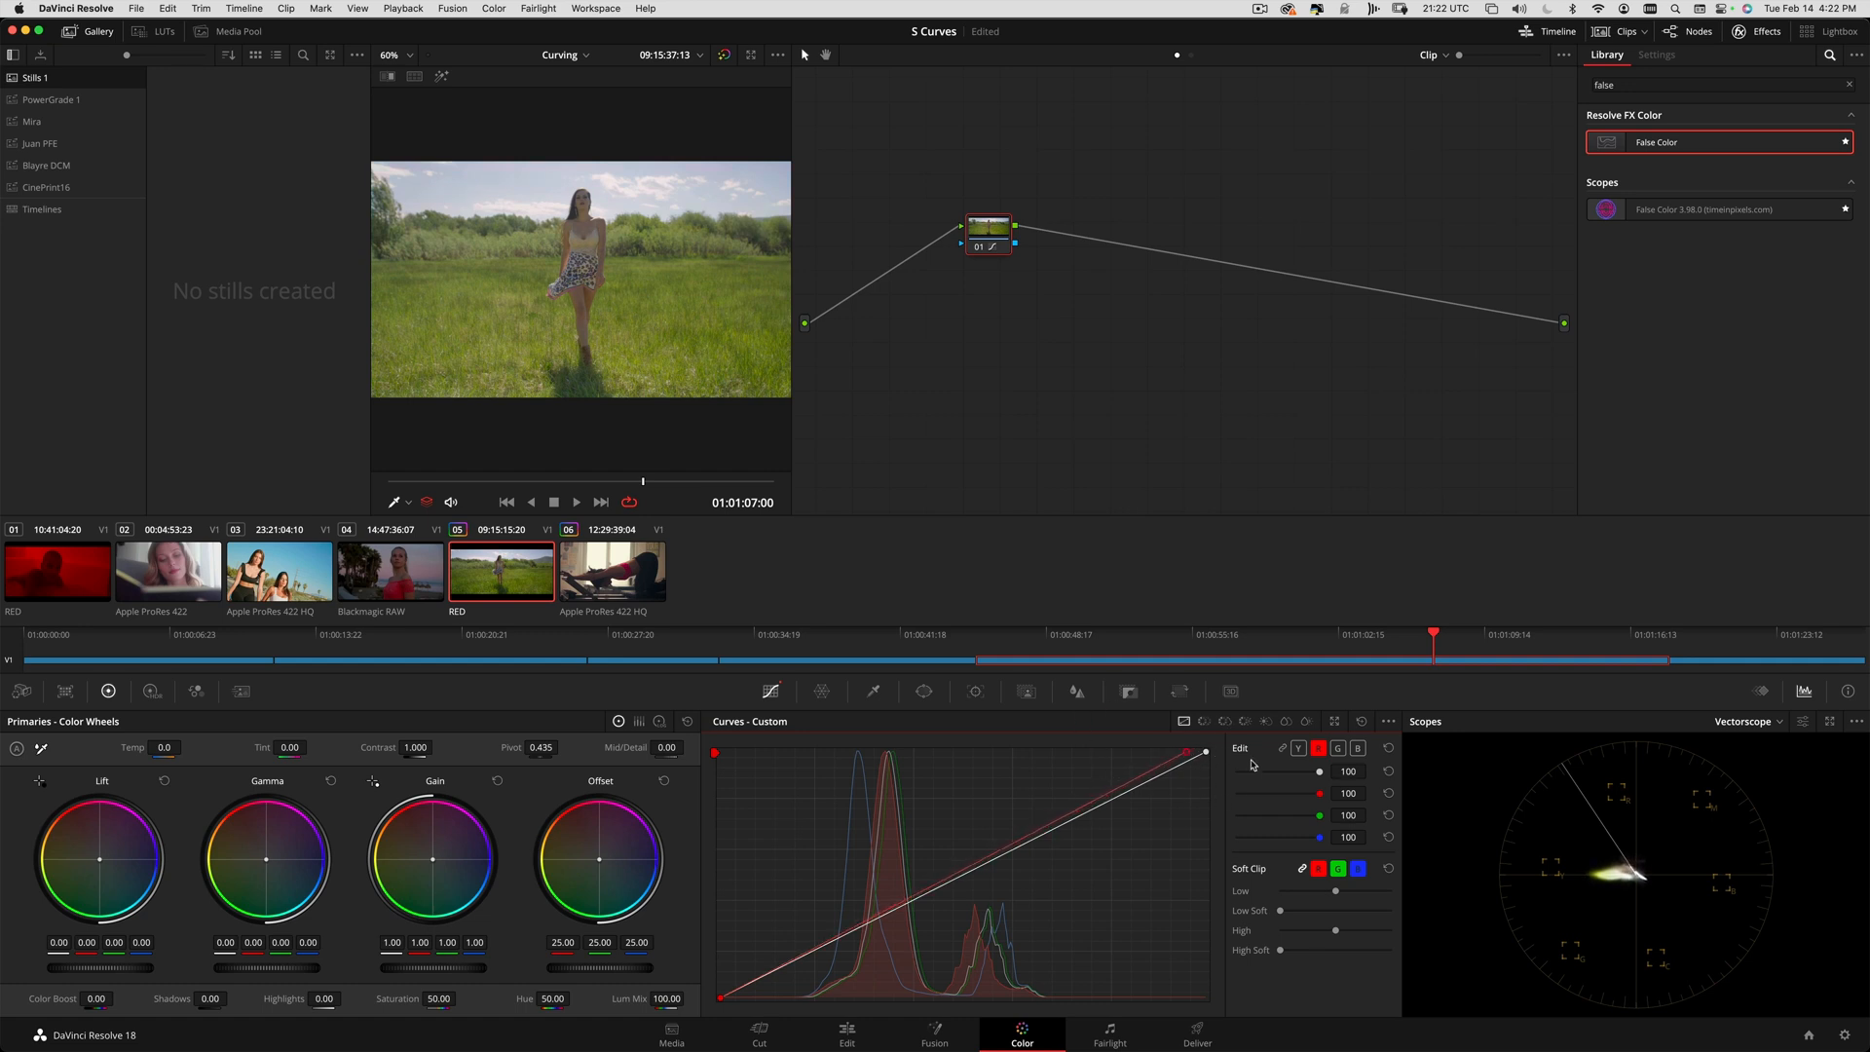
- Fine-tune the green curve's white point on clip 05's node 01 and slightly lower the blue curve's white point
{"action": "left_click", "coordinate": [1338, 749]}
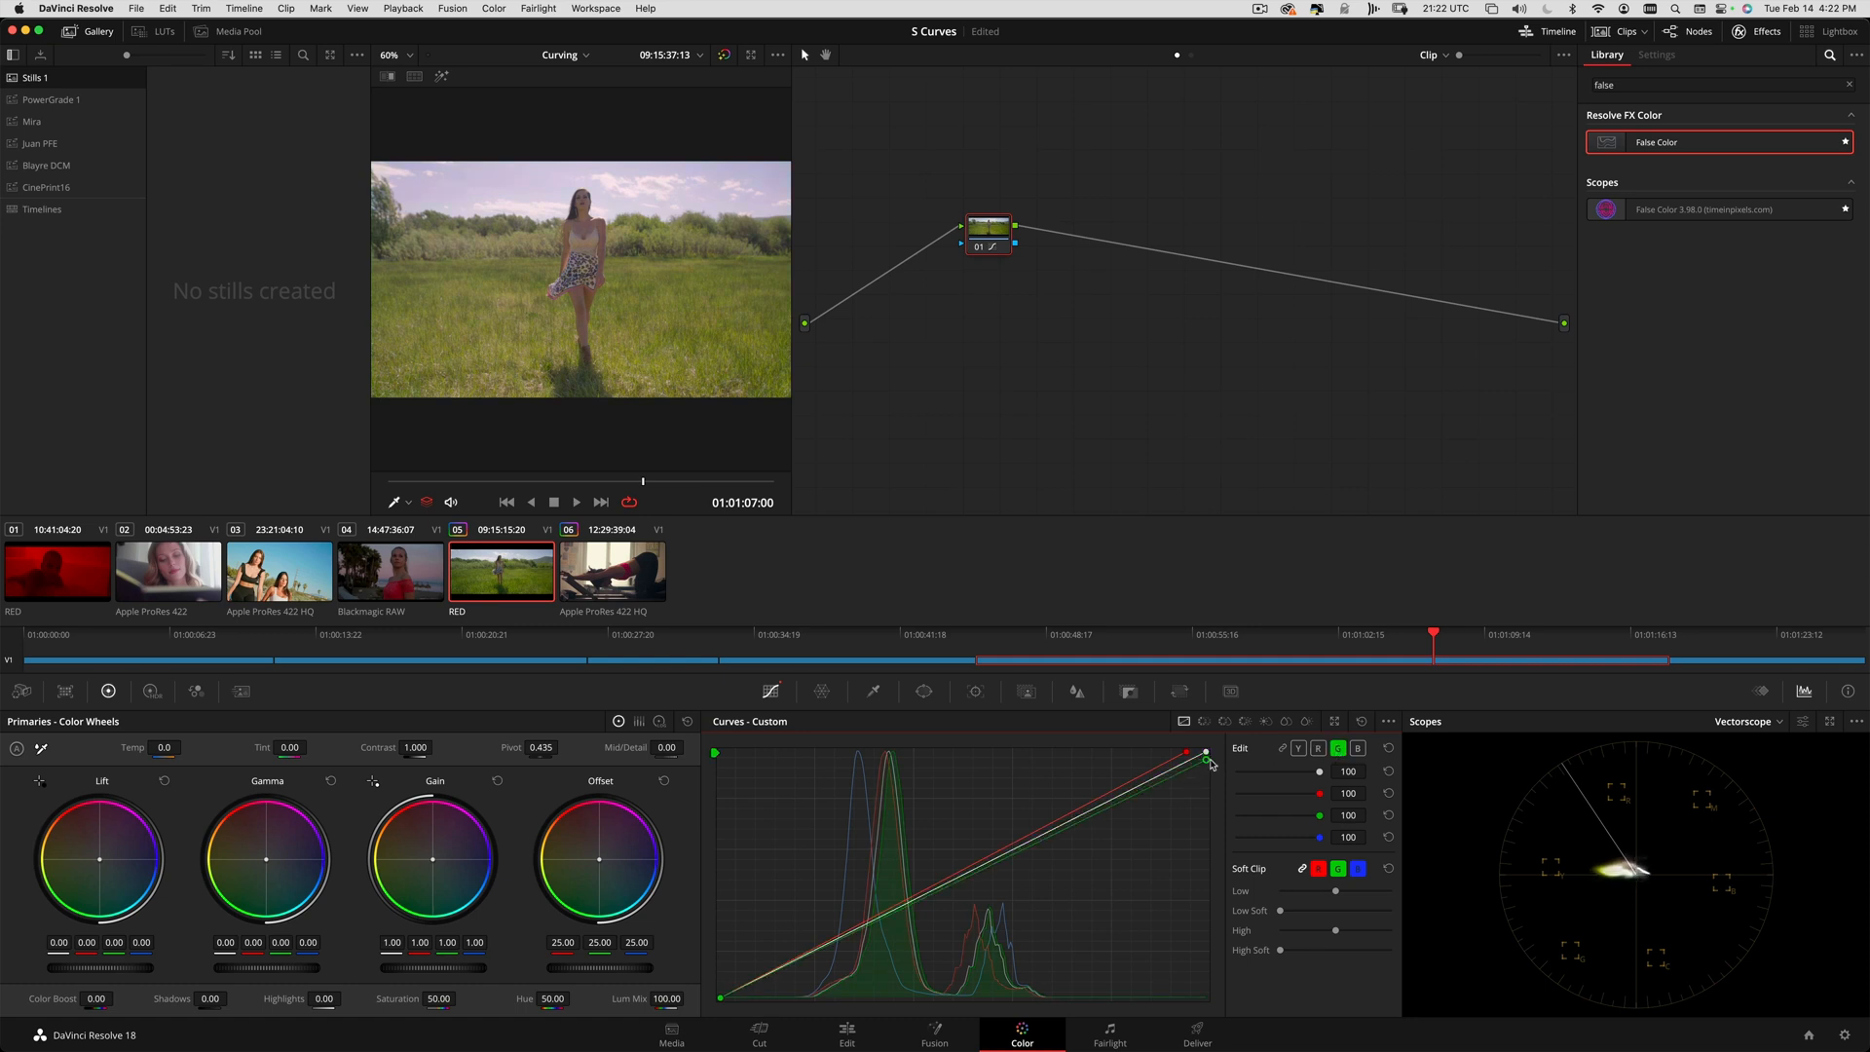
{"action": "left_click_drag", "start_coordinate": [1205, 751], "coordinate": [1202, 750]}
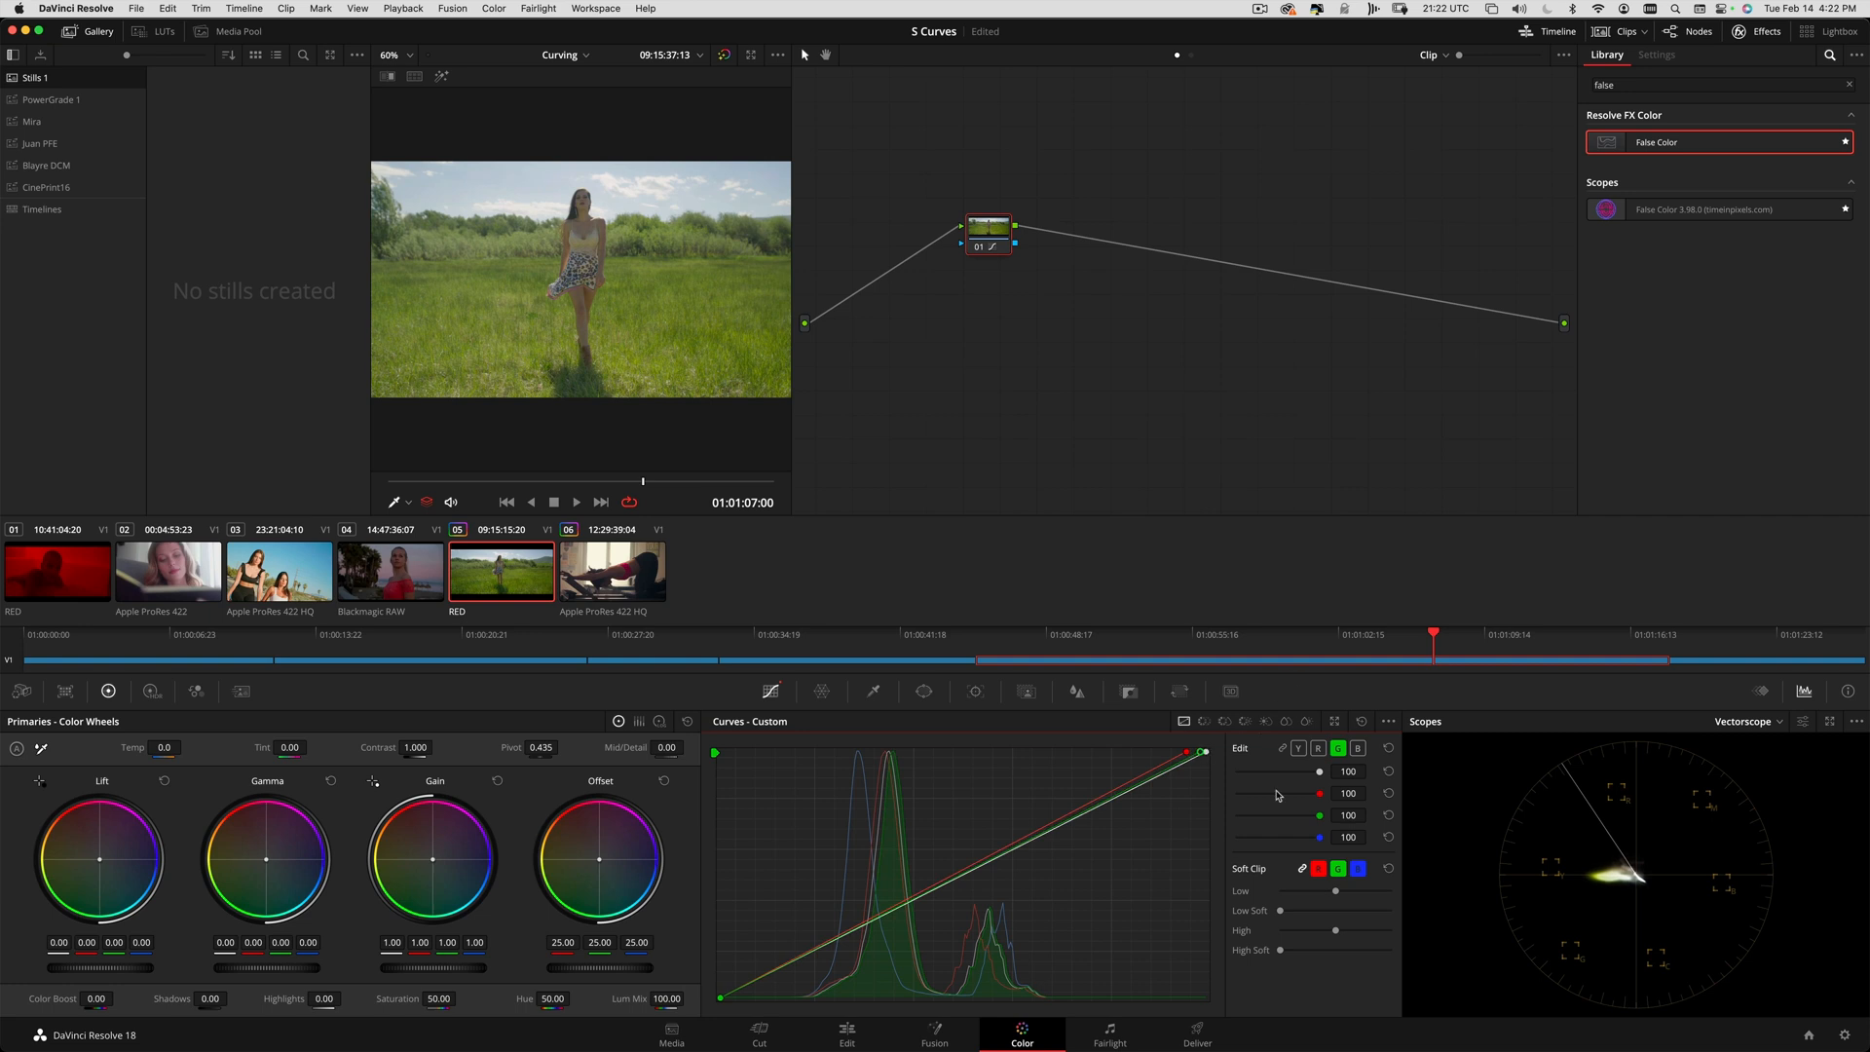
{"action": "left_click", "coordinate": [1357, 749]}
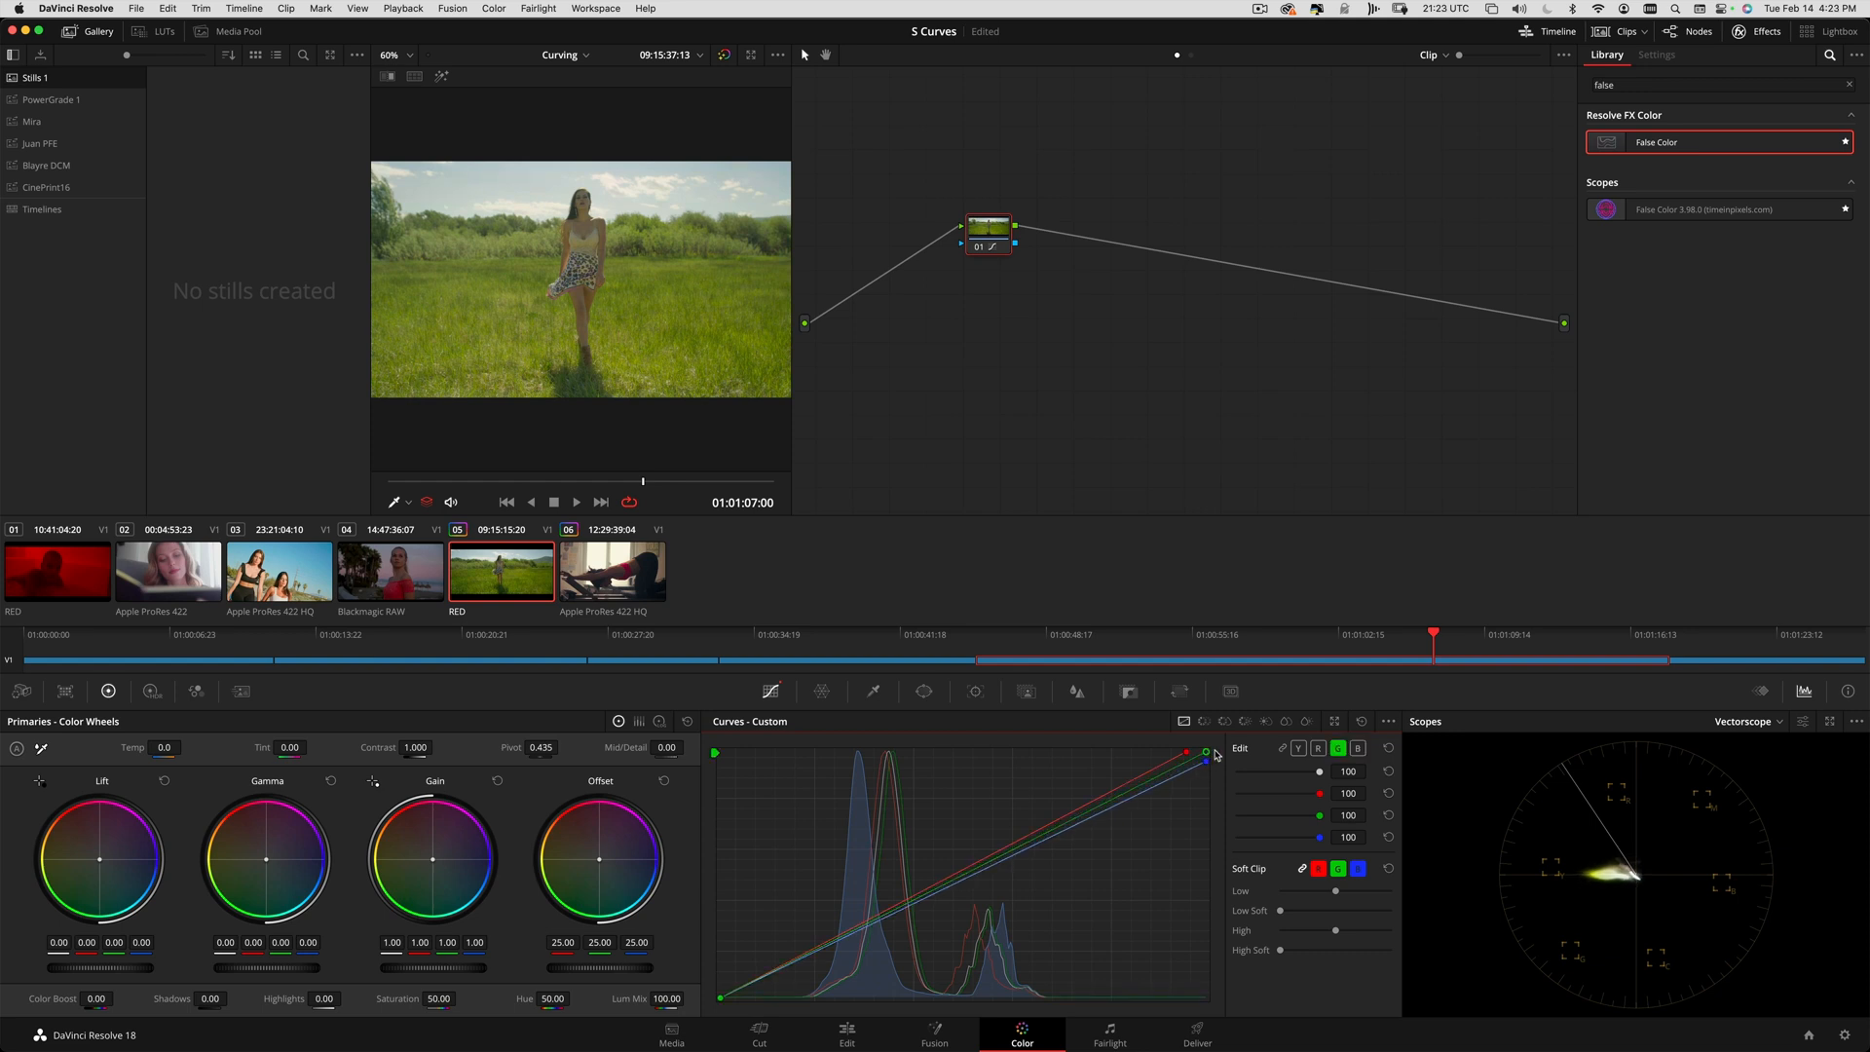
{"action": "left_click", "coordinate": [1207, 765]}
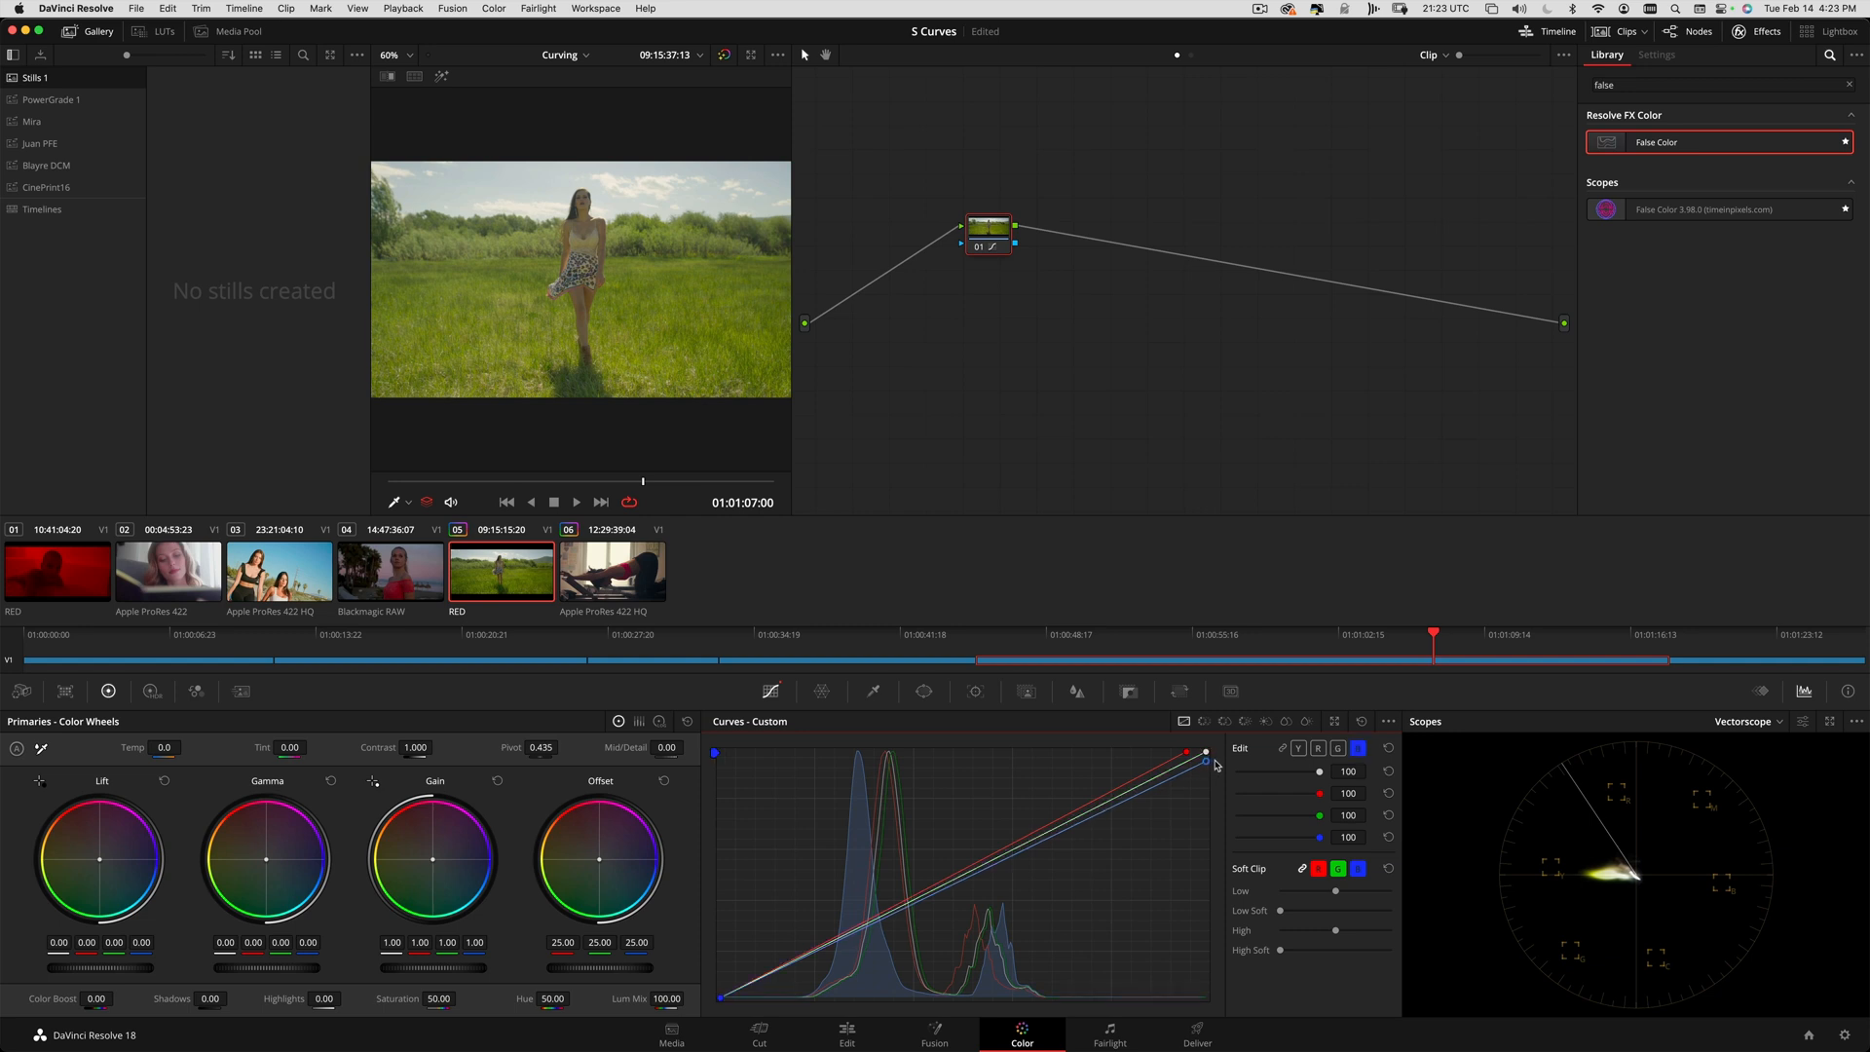
{"action": "left_click_drag", "start_coordinate": [1215, 761], "coordinate": [1216, 760]}
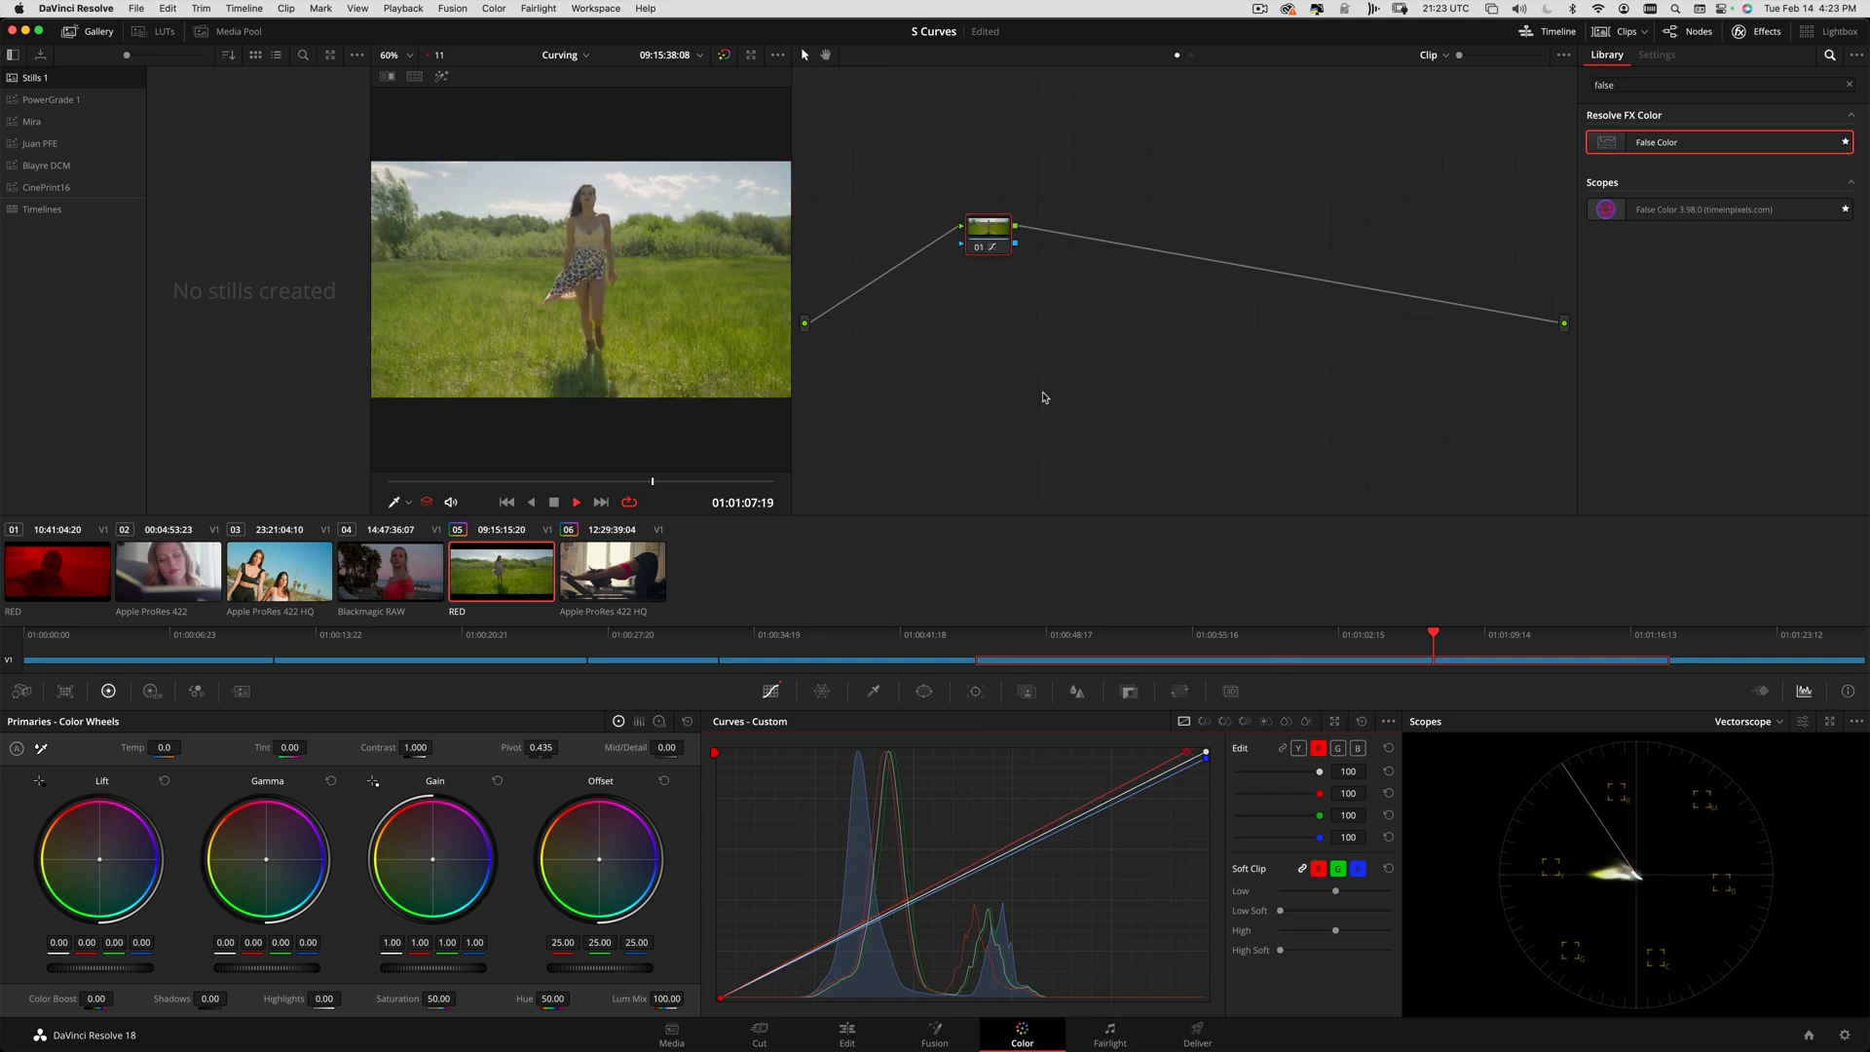
- Scrub to another frame of clip 05 and add a serial node after node 01 with its custom curve channels linked
{"action": "key", "text": "space"}
{"action": "left_click_drag", "start_coordinate": [438, 481], "coordinate": [597, 467]}
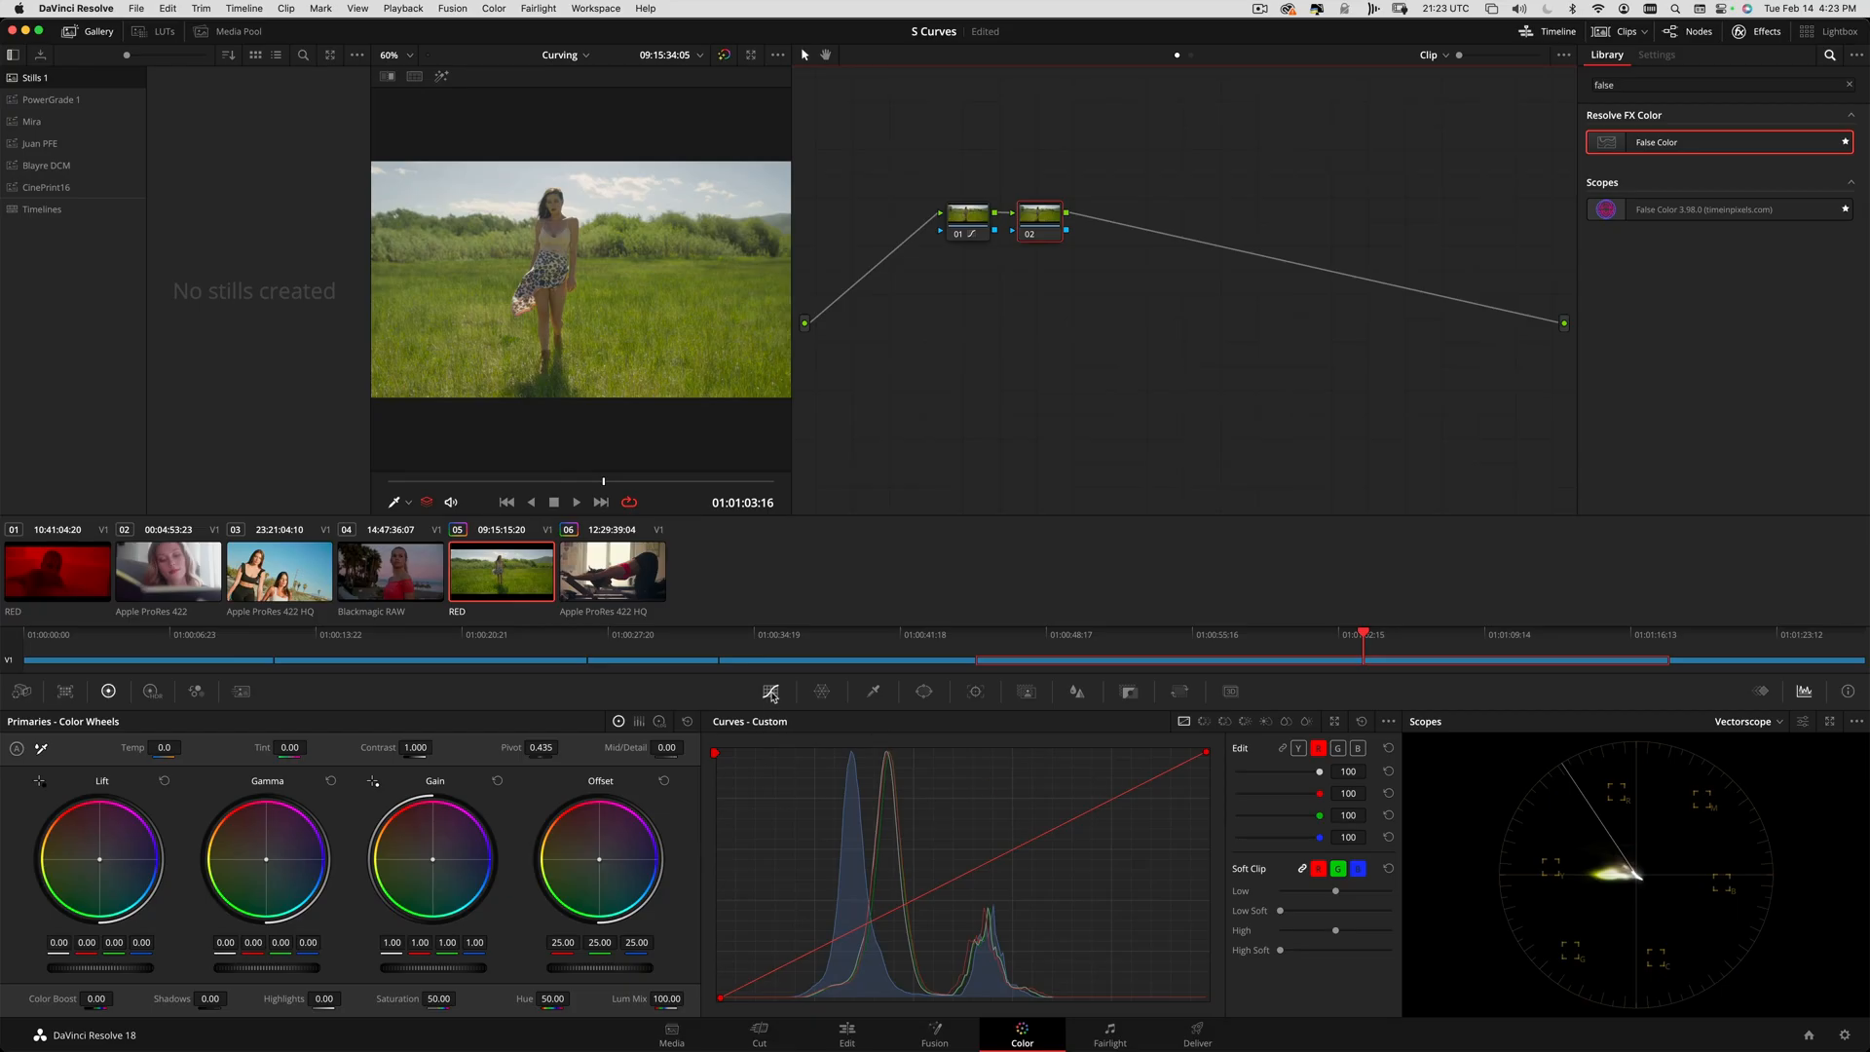
{"action": "left_click", "coordinate": [1298, 749]}
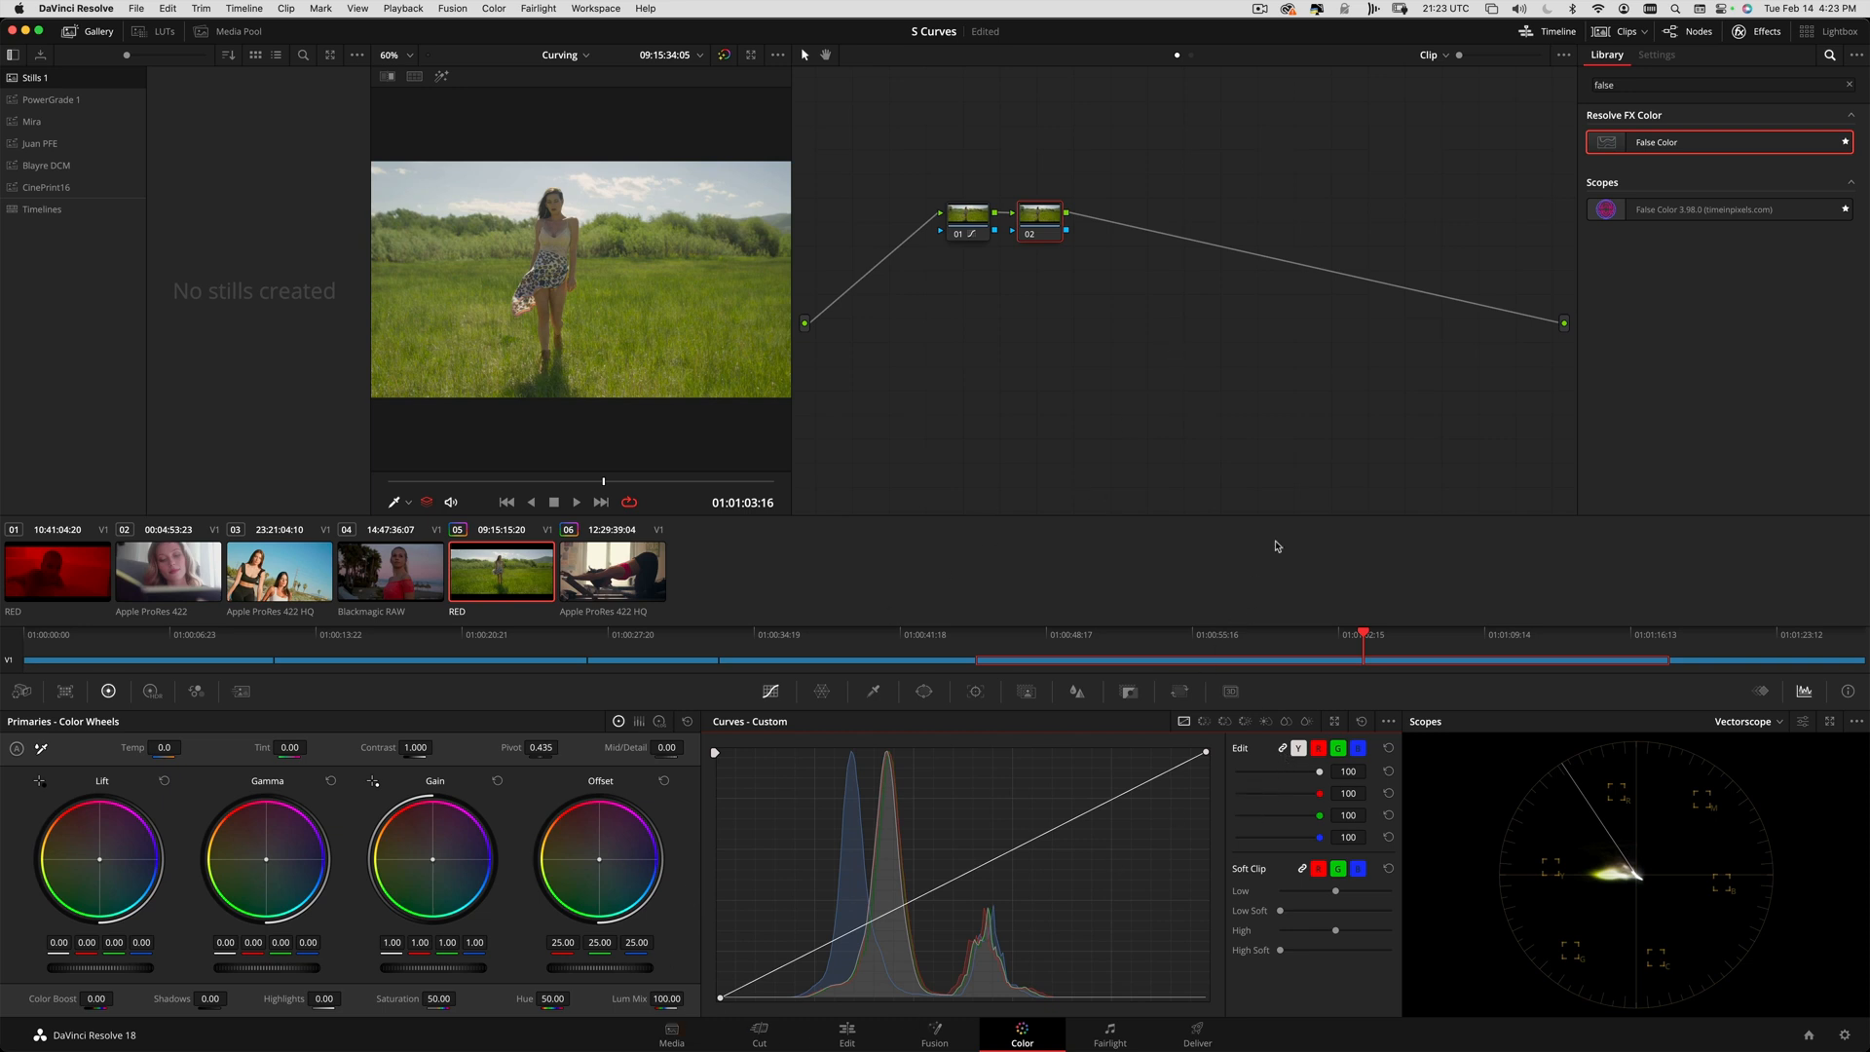
- Switch the scope to Waveform and pull down a new point near the foot of node 02's linked curve to deepen the shadows
{"action": "left_click", "coordinate": [1755, 725]}
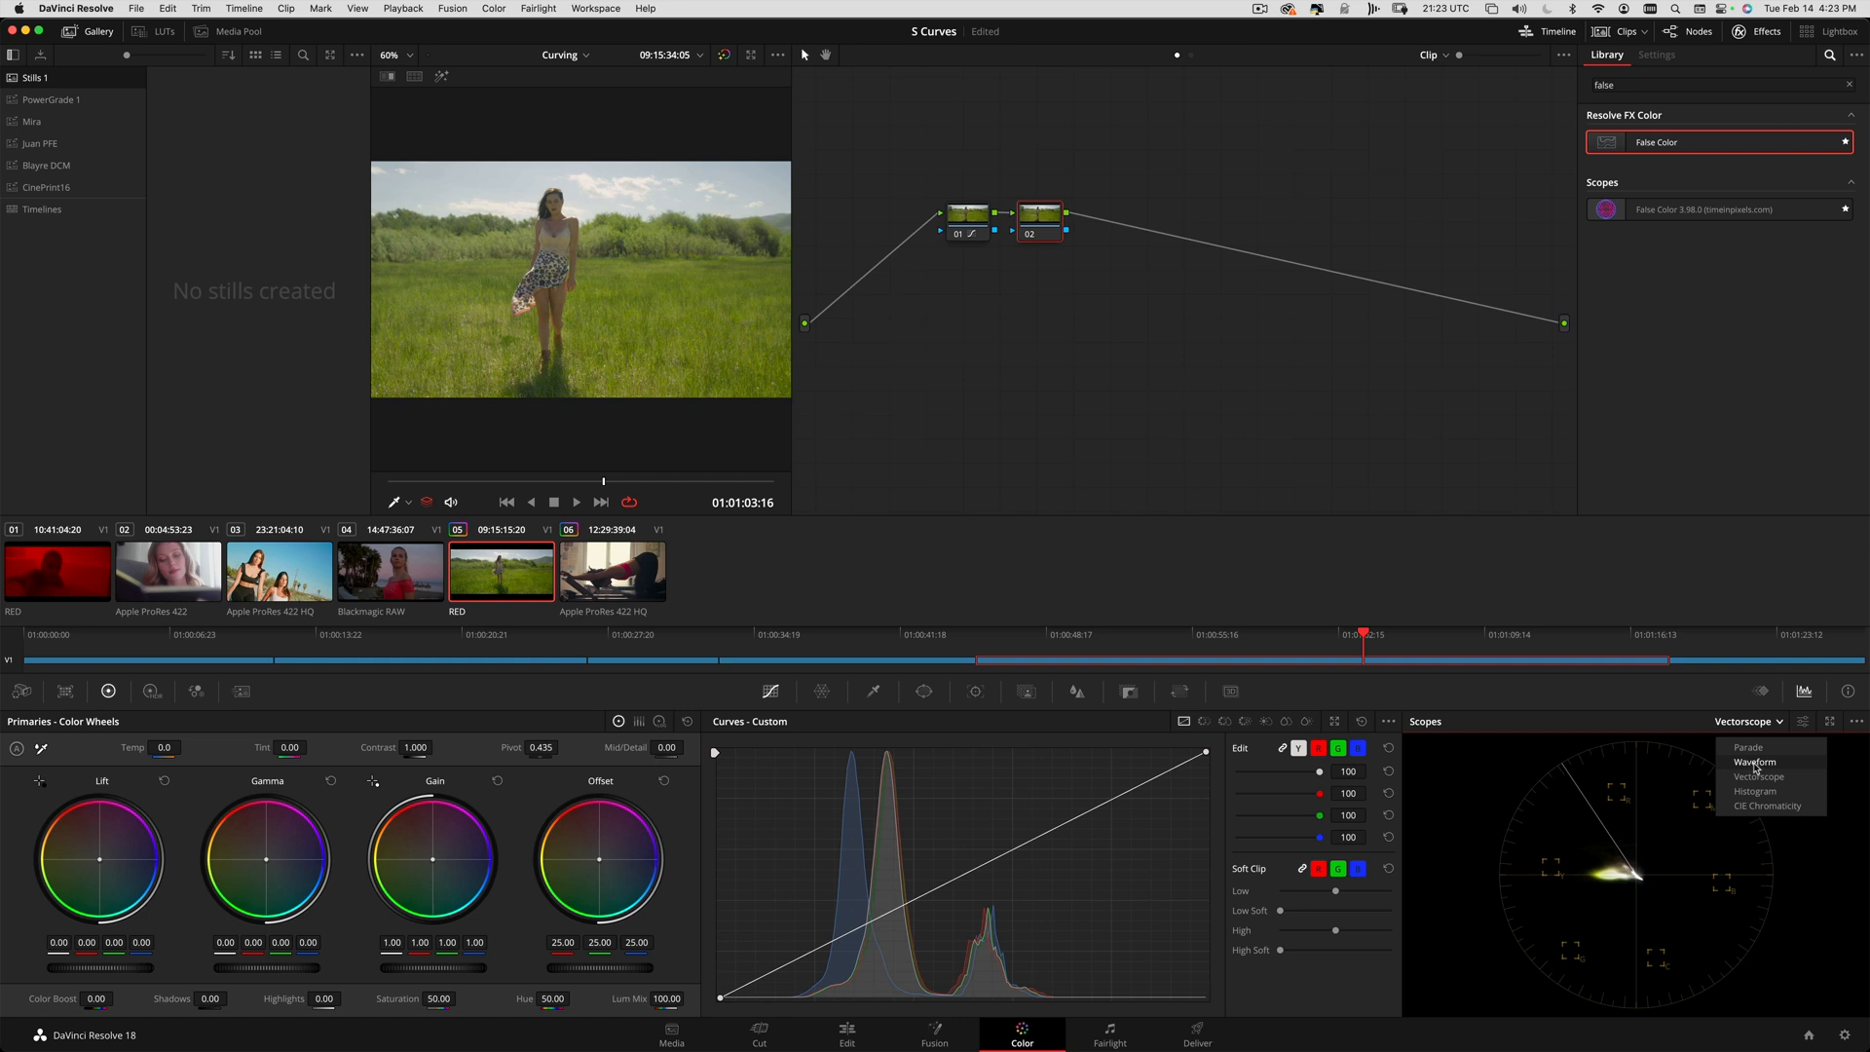
{"action": "left_click", "coordinate": [1756, 763]}
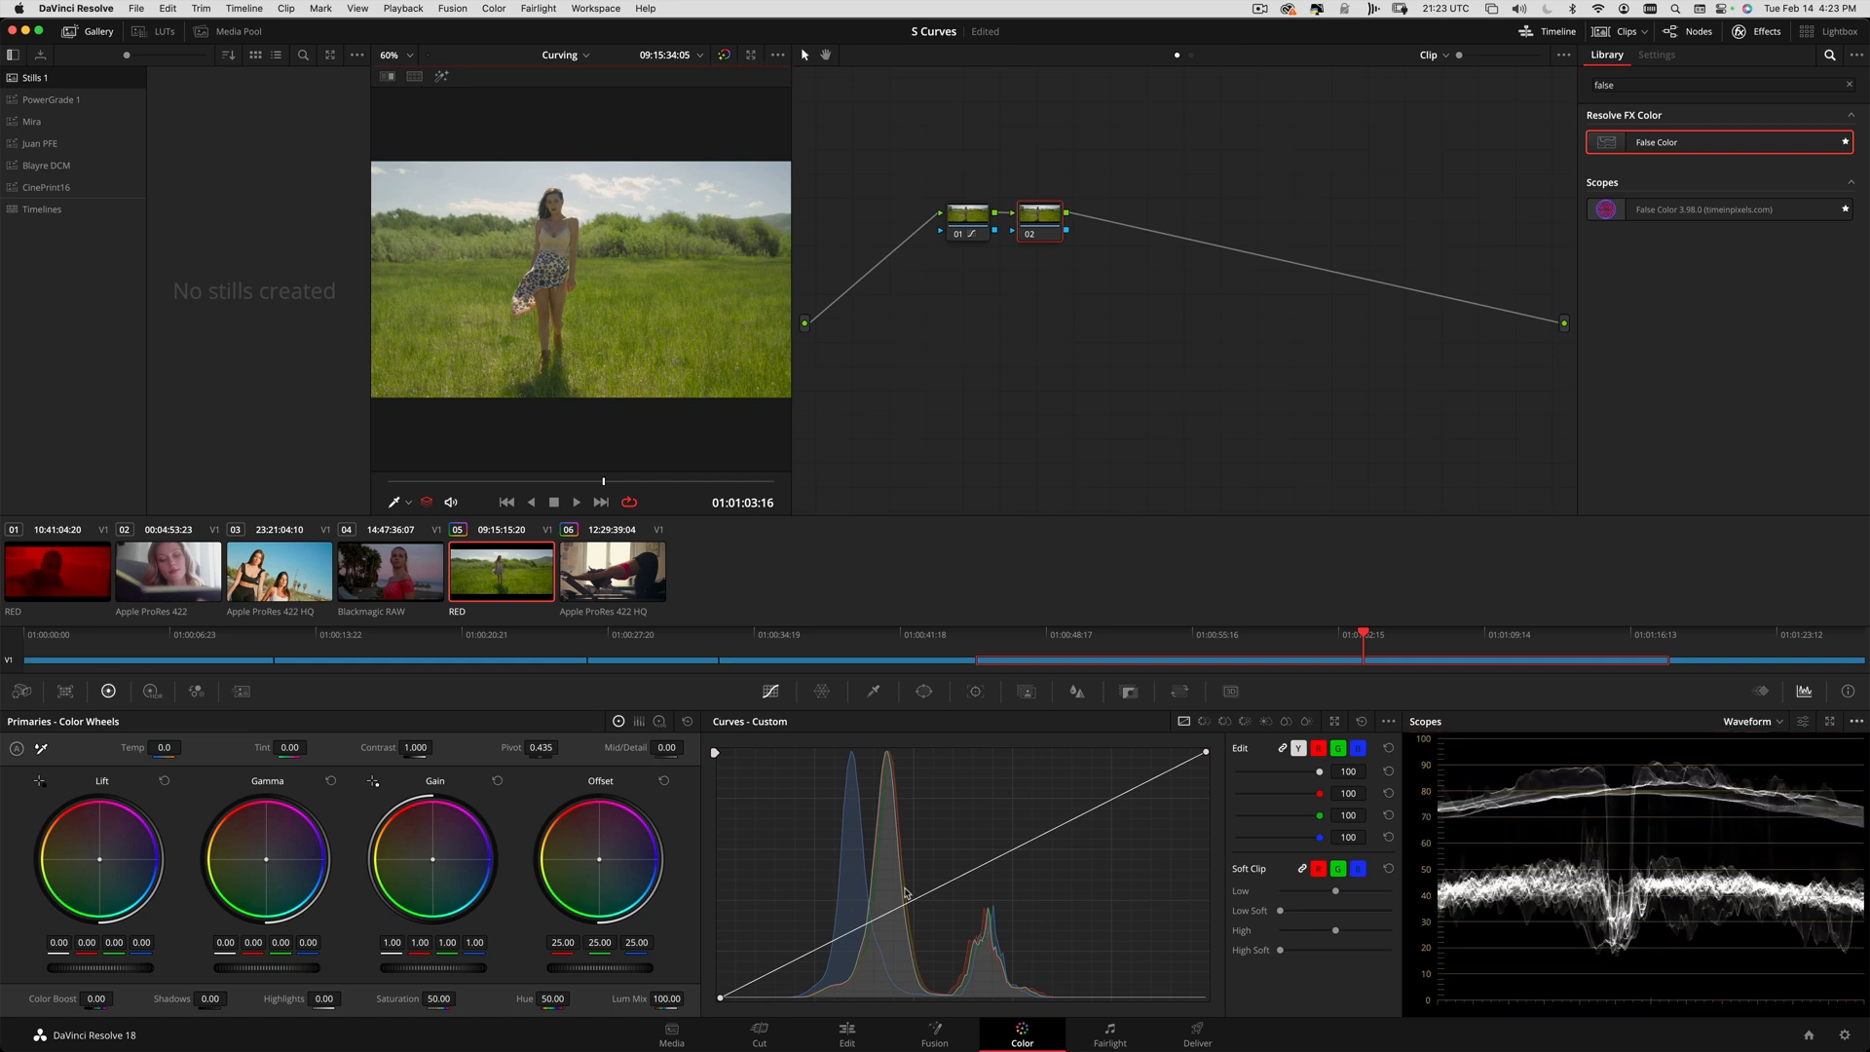
{"action": "left_click", "coordinate": [745, 986]}
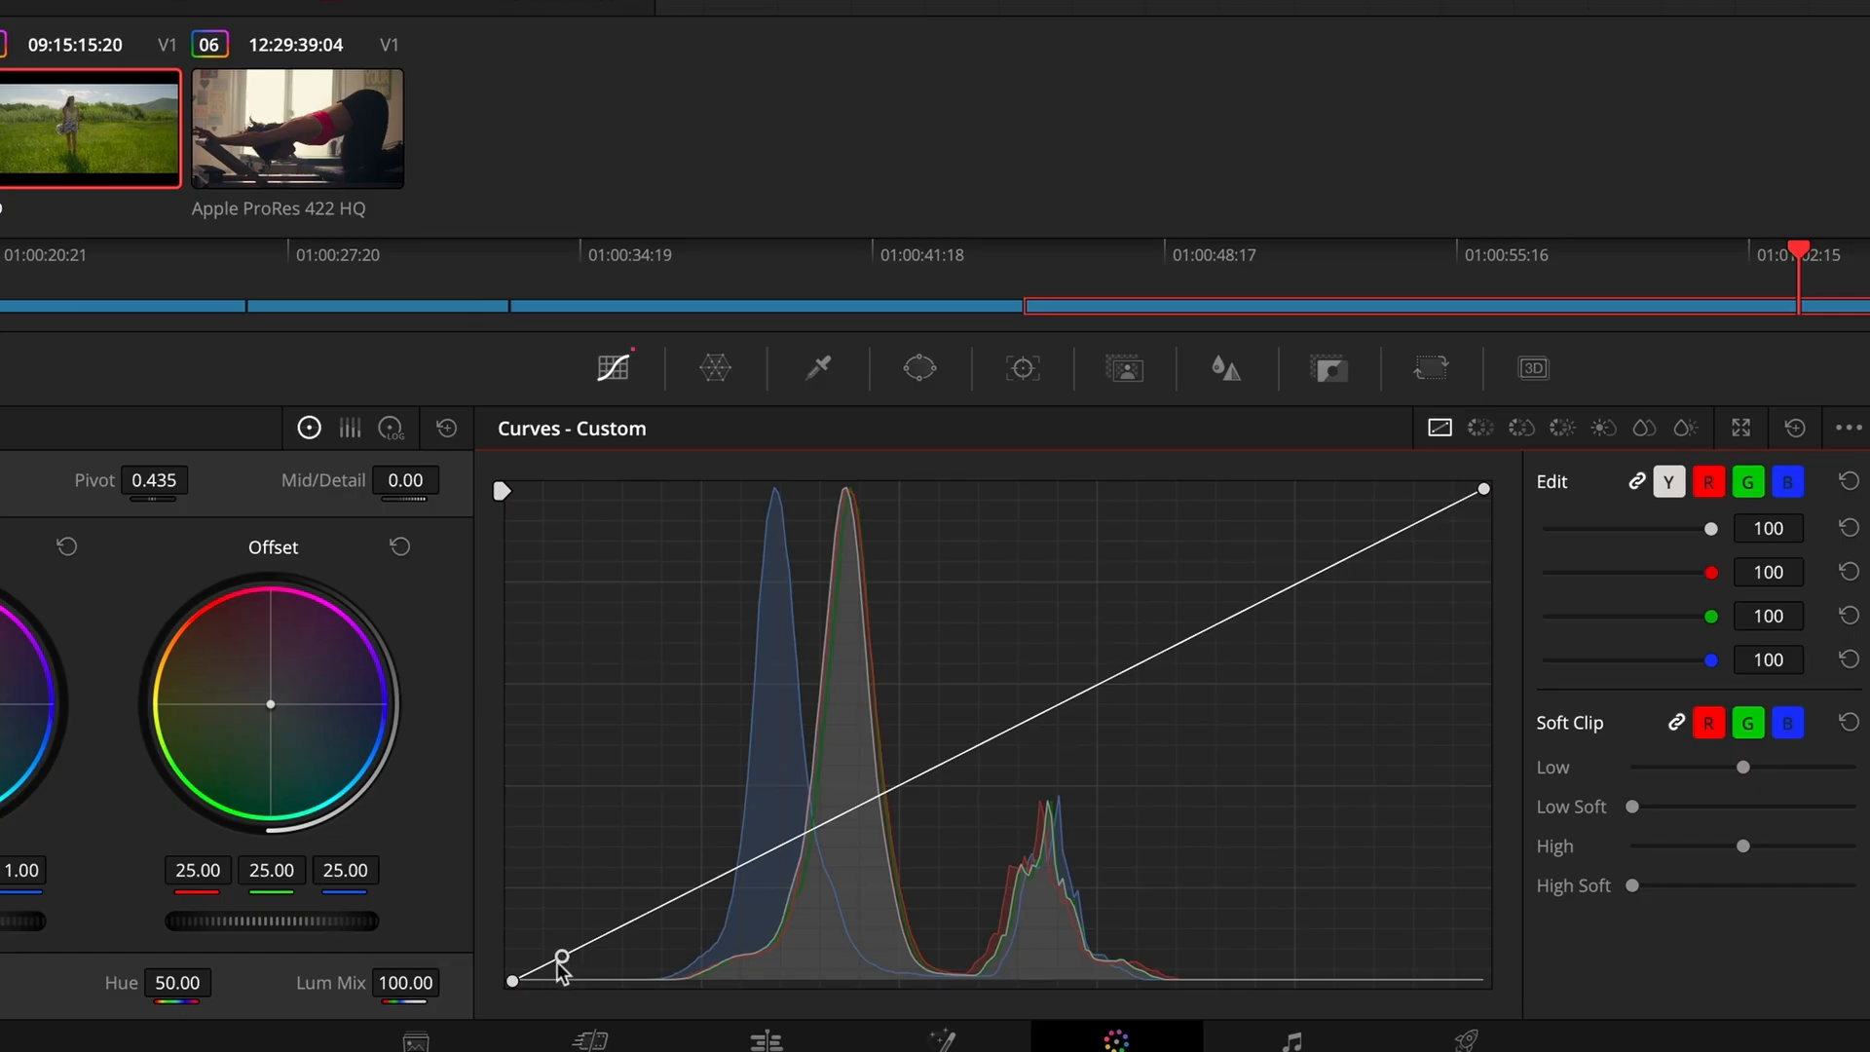
{"action": "left_click_drag", "start_coordinate": [565, 964], "coordinate": [609, 968]}
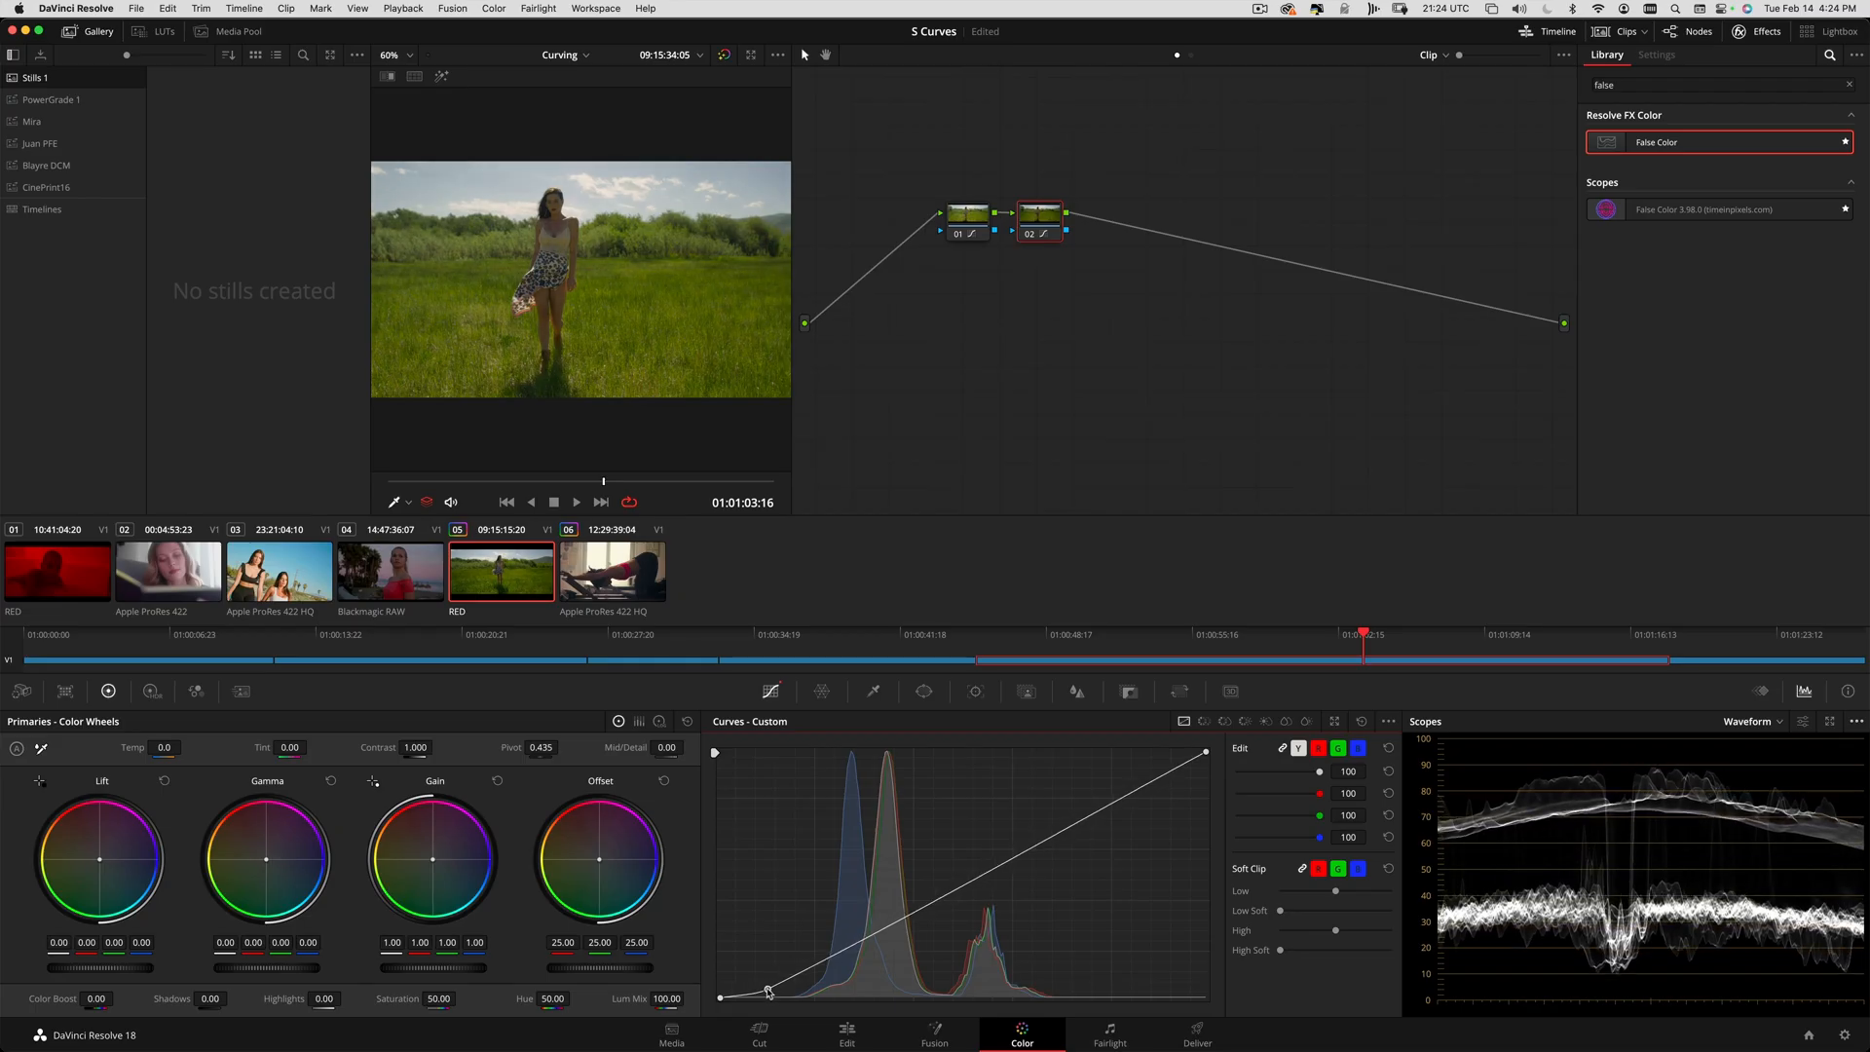
{"action": "left_click_drag", "start_coordinate": [767, 992], "coordinate": [756, 989]}
- Play clip 05 and scrub to a later frame to review the shadow adjustment
{"action": "key", "text": "space"}
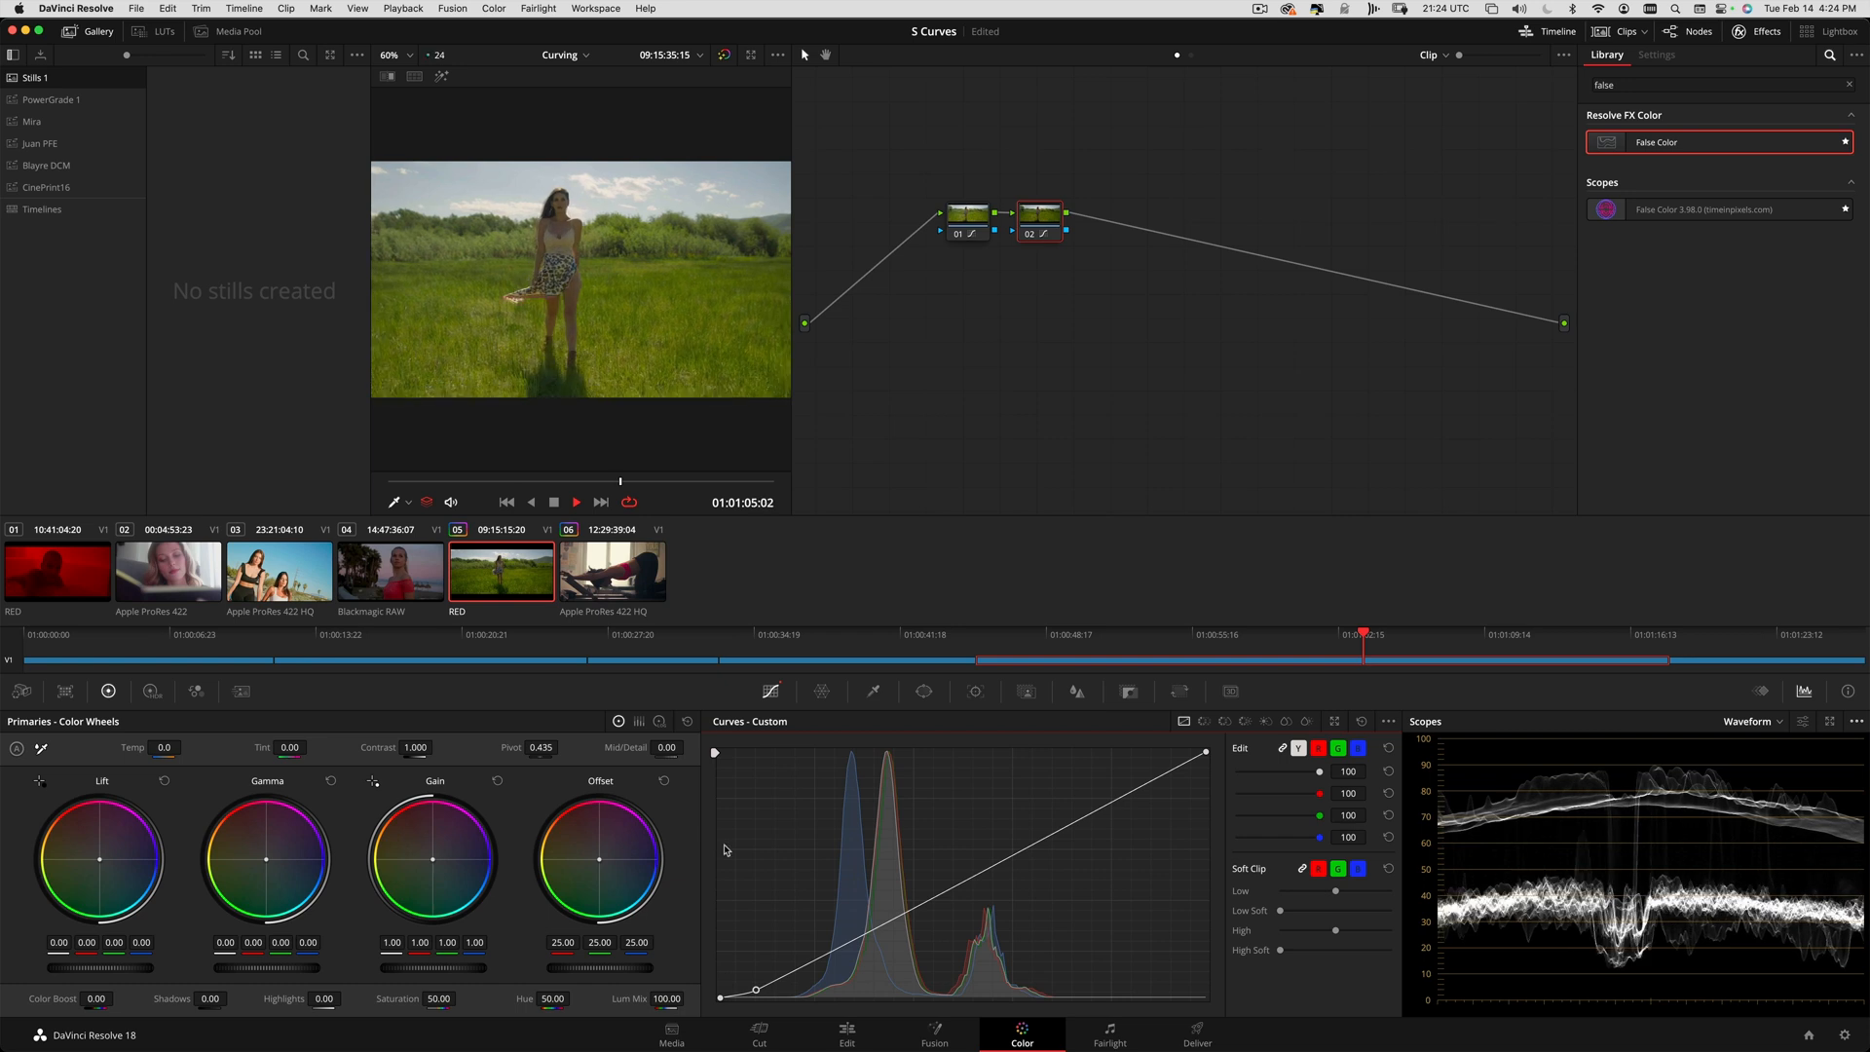
{"action": "key", "text": "space"}
{"action": "left_click_drag", "start_coordinate": [643, 484], "coordinate": [721, 484]}
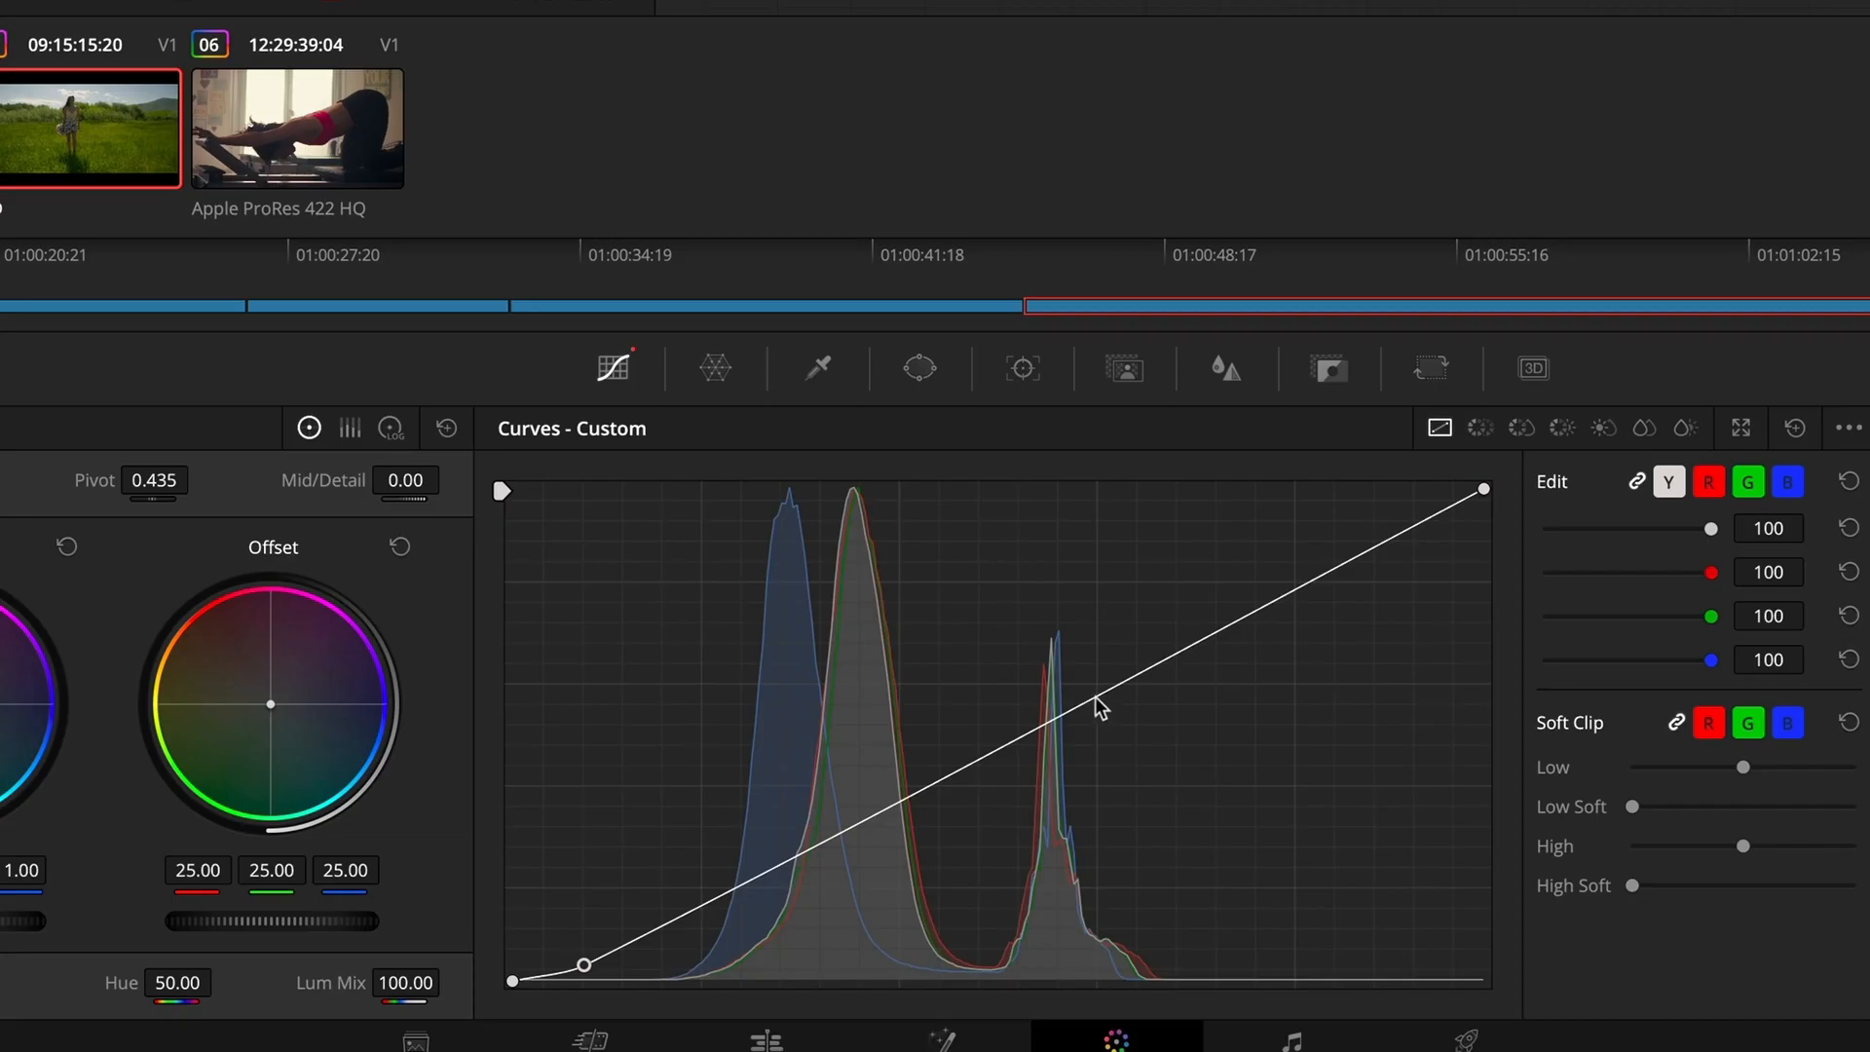
- Add a midtone point to node 02's linked curve, lower the white point to soften the highlights, and shift the midtone point along the curve
{"action": "left_click", "coordinate": [1095, 697]}
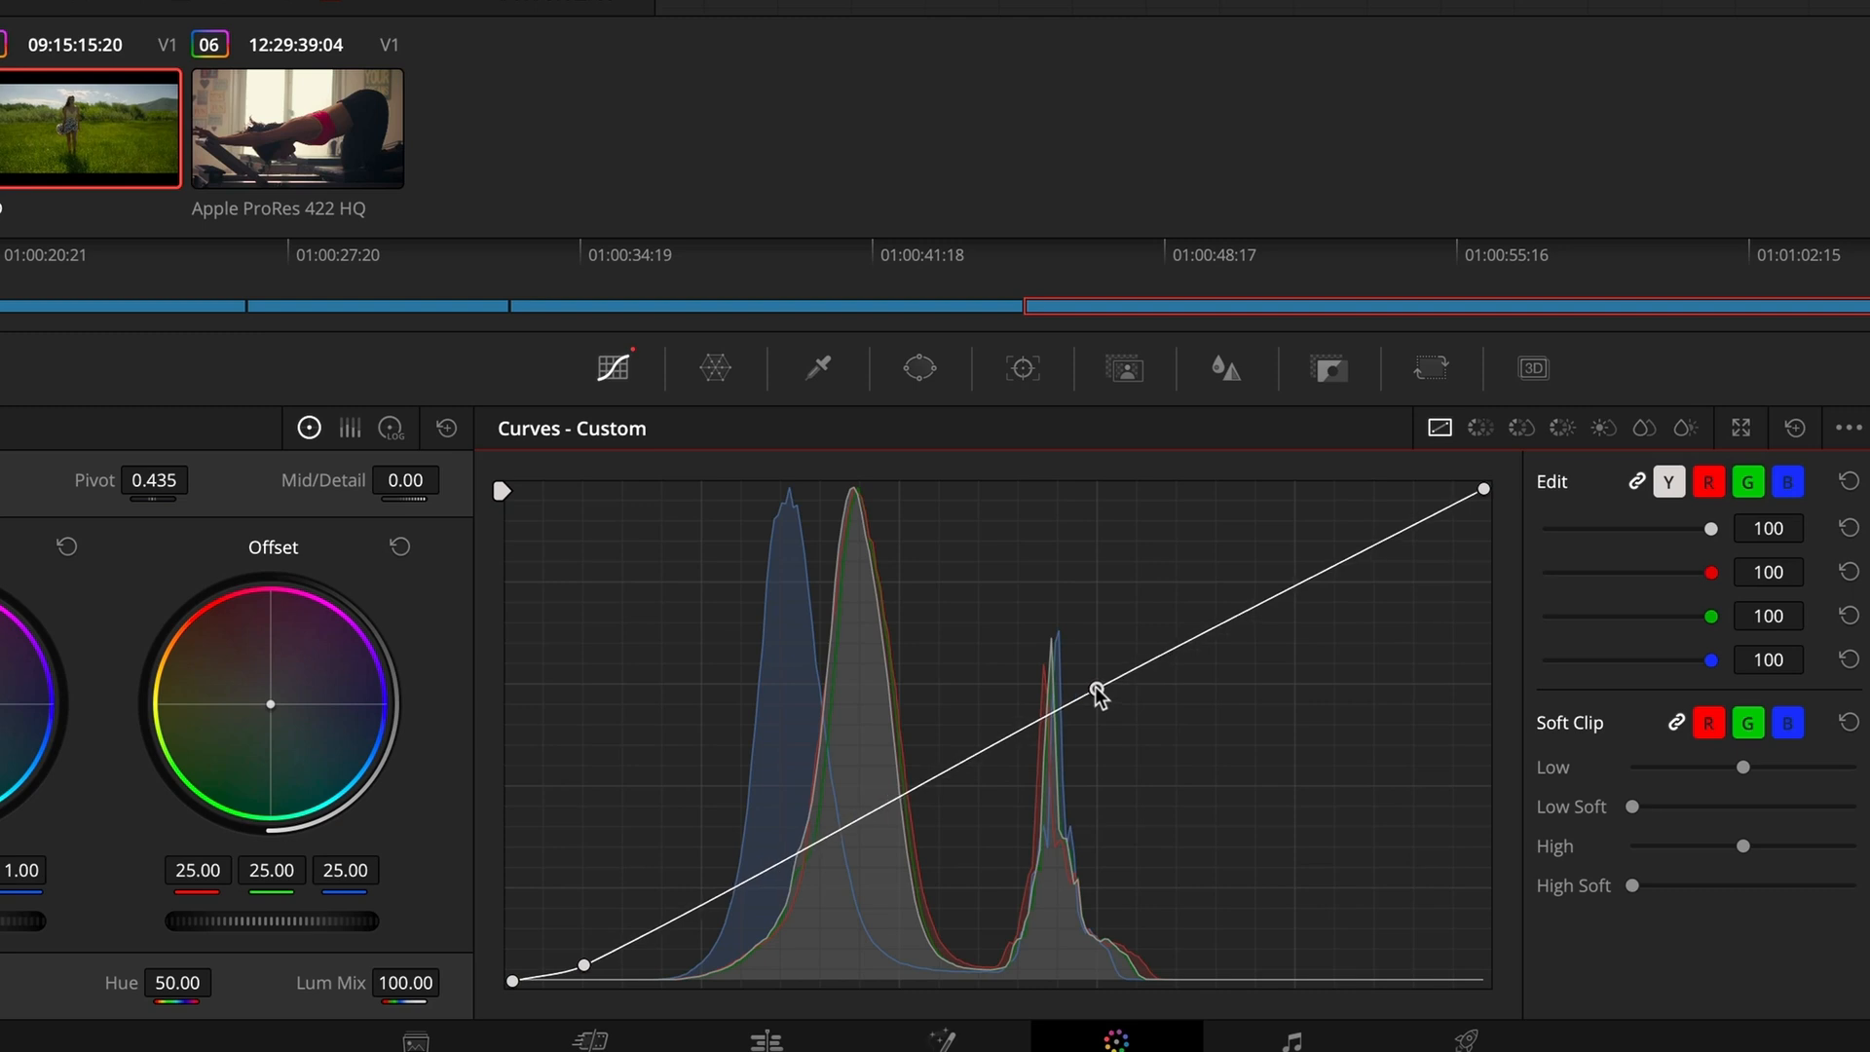
{"action": "left_click_drag", "start_coordinate": [1097, 699], "coordinate": [1099, 694]}
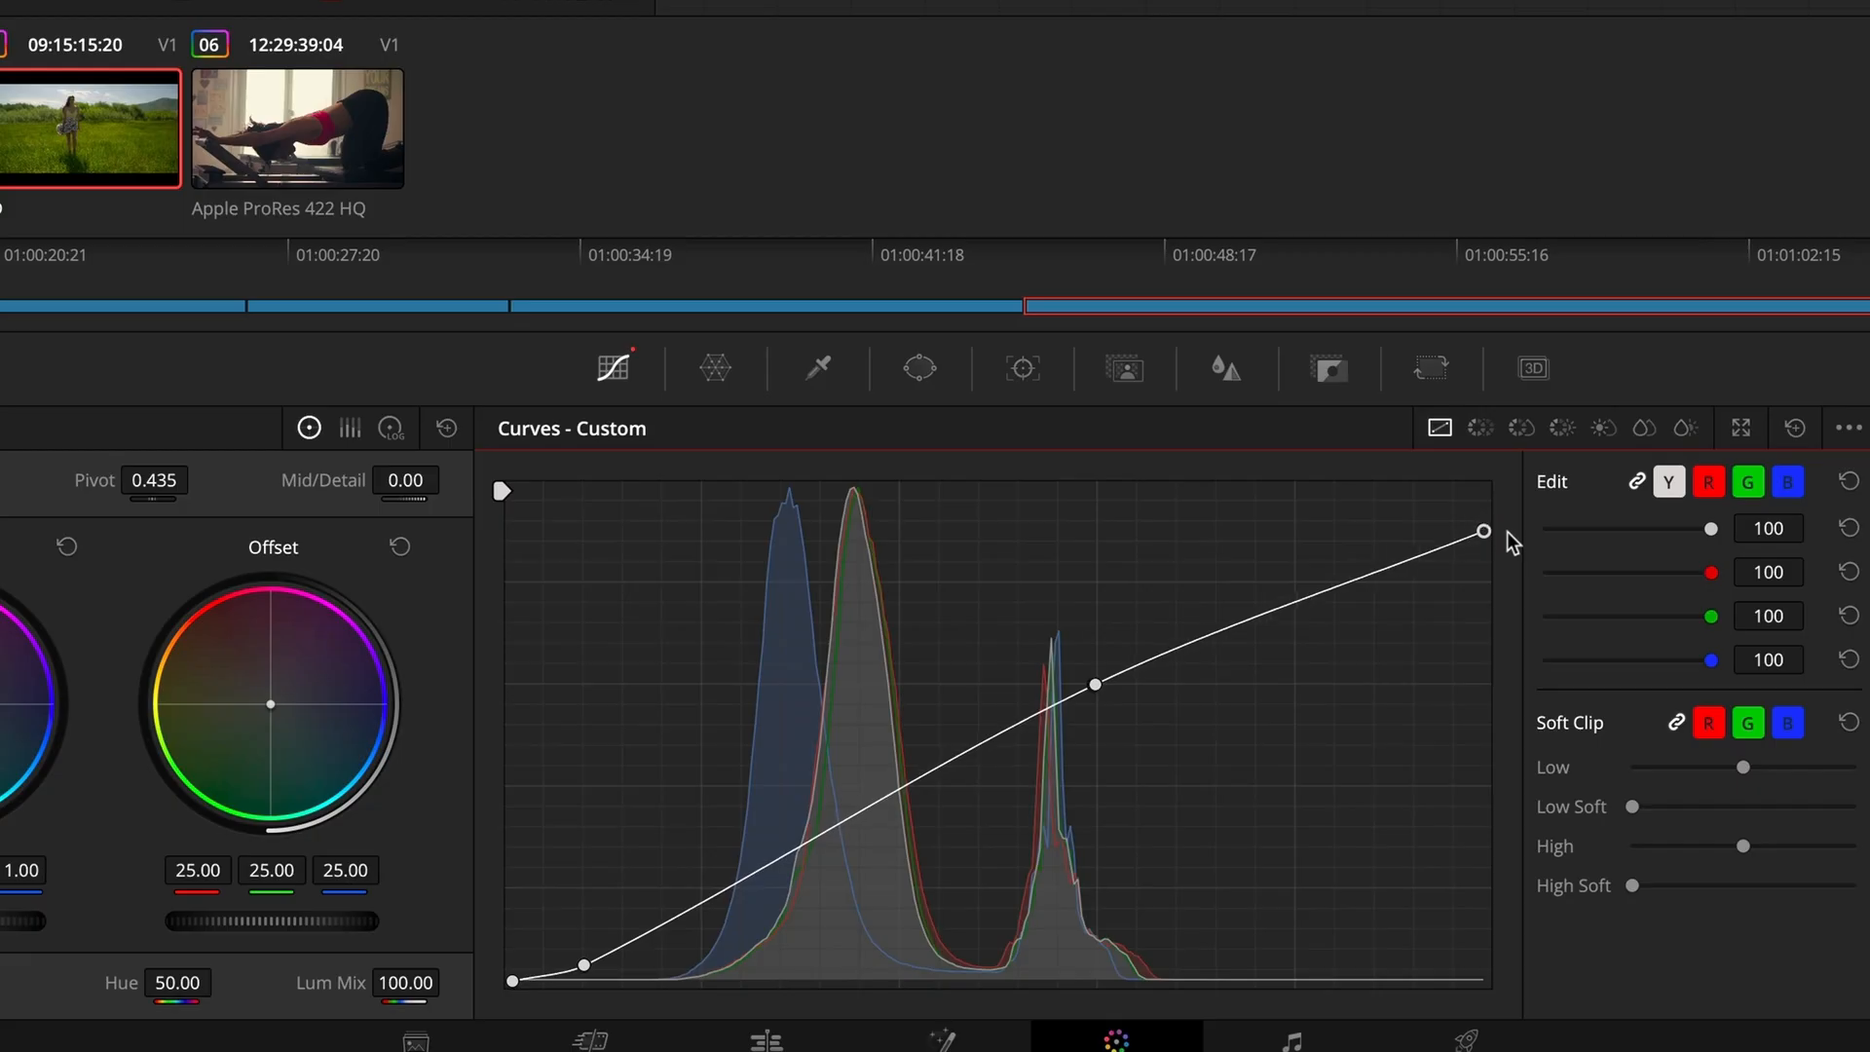
{"action": "left_click_drag", "start_coordinate": [1506, 530], "coordinate": [1506, 567]}
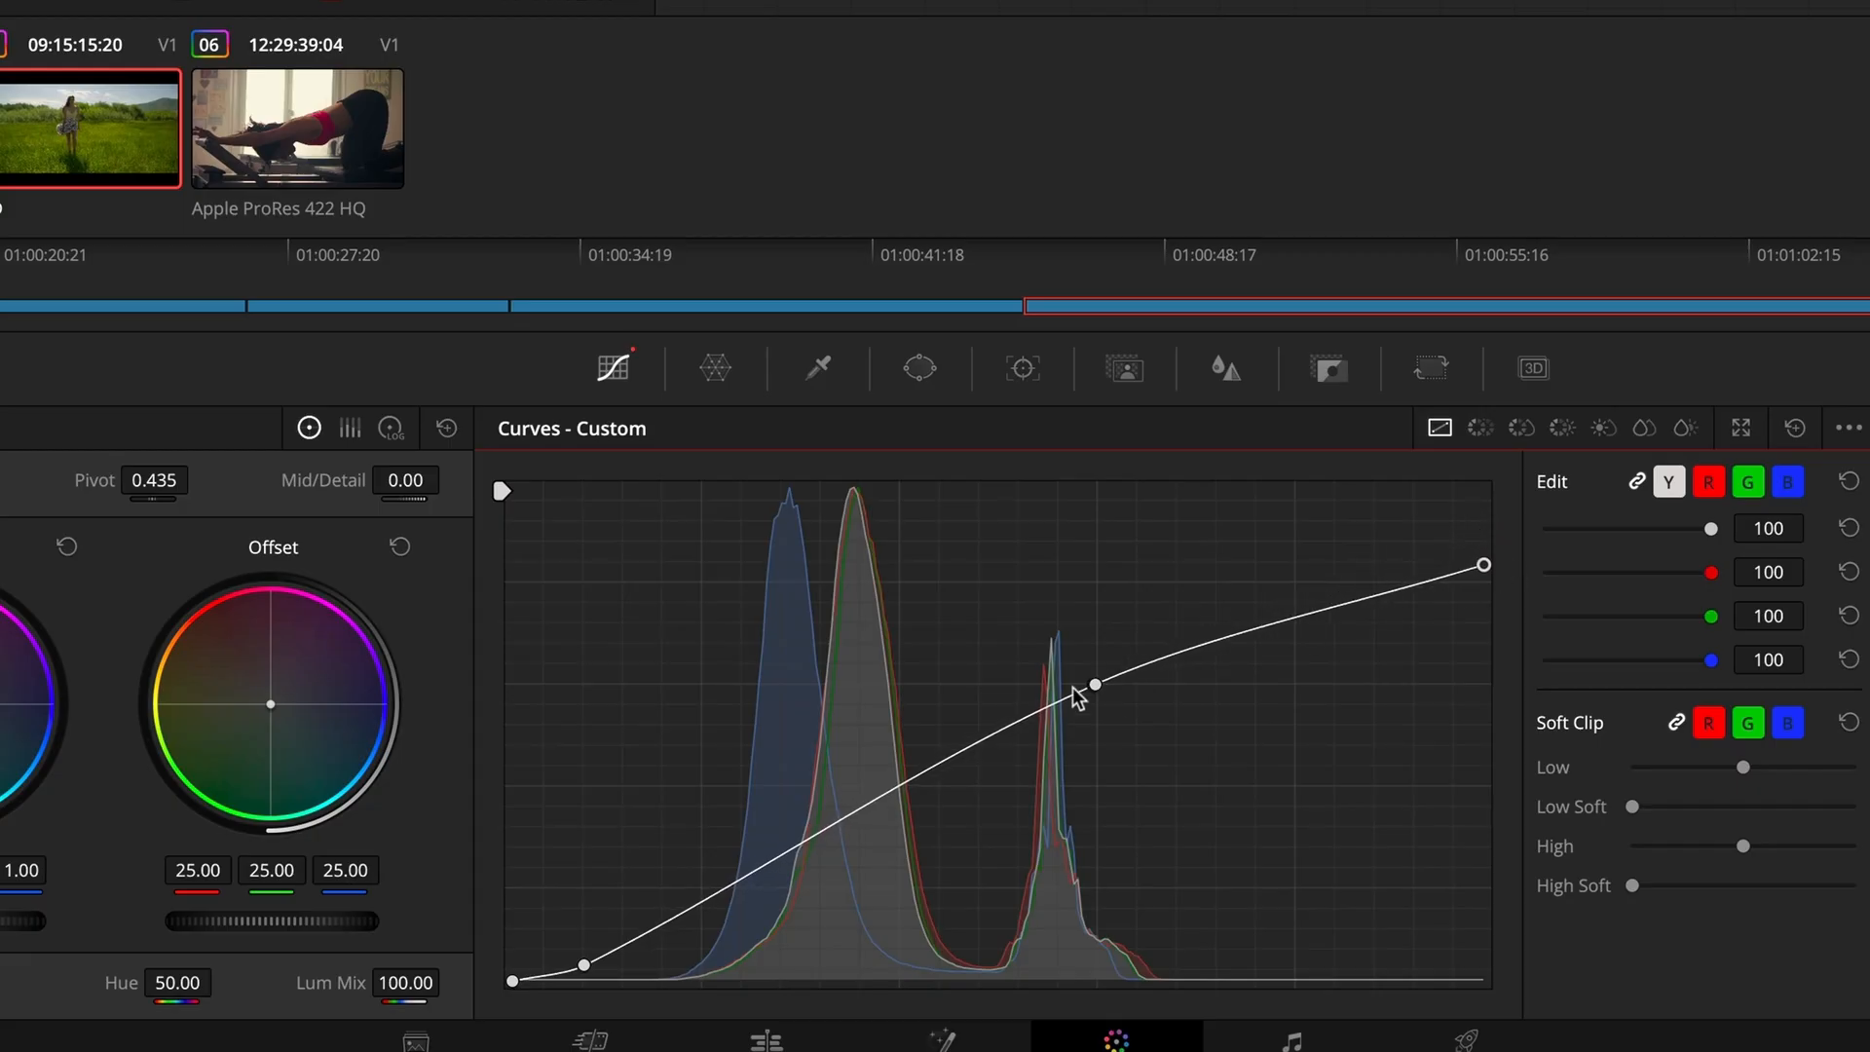
{"action": "left_click_drag", "start_coordinate": [1095, 686], "coordinate": [1031, 726]}
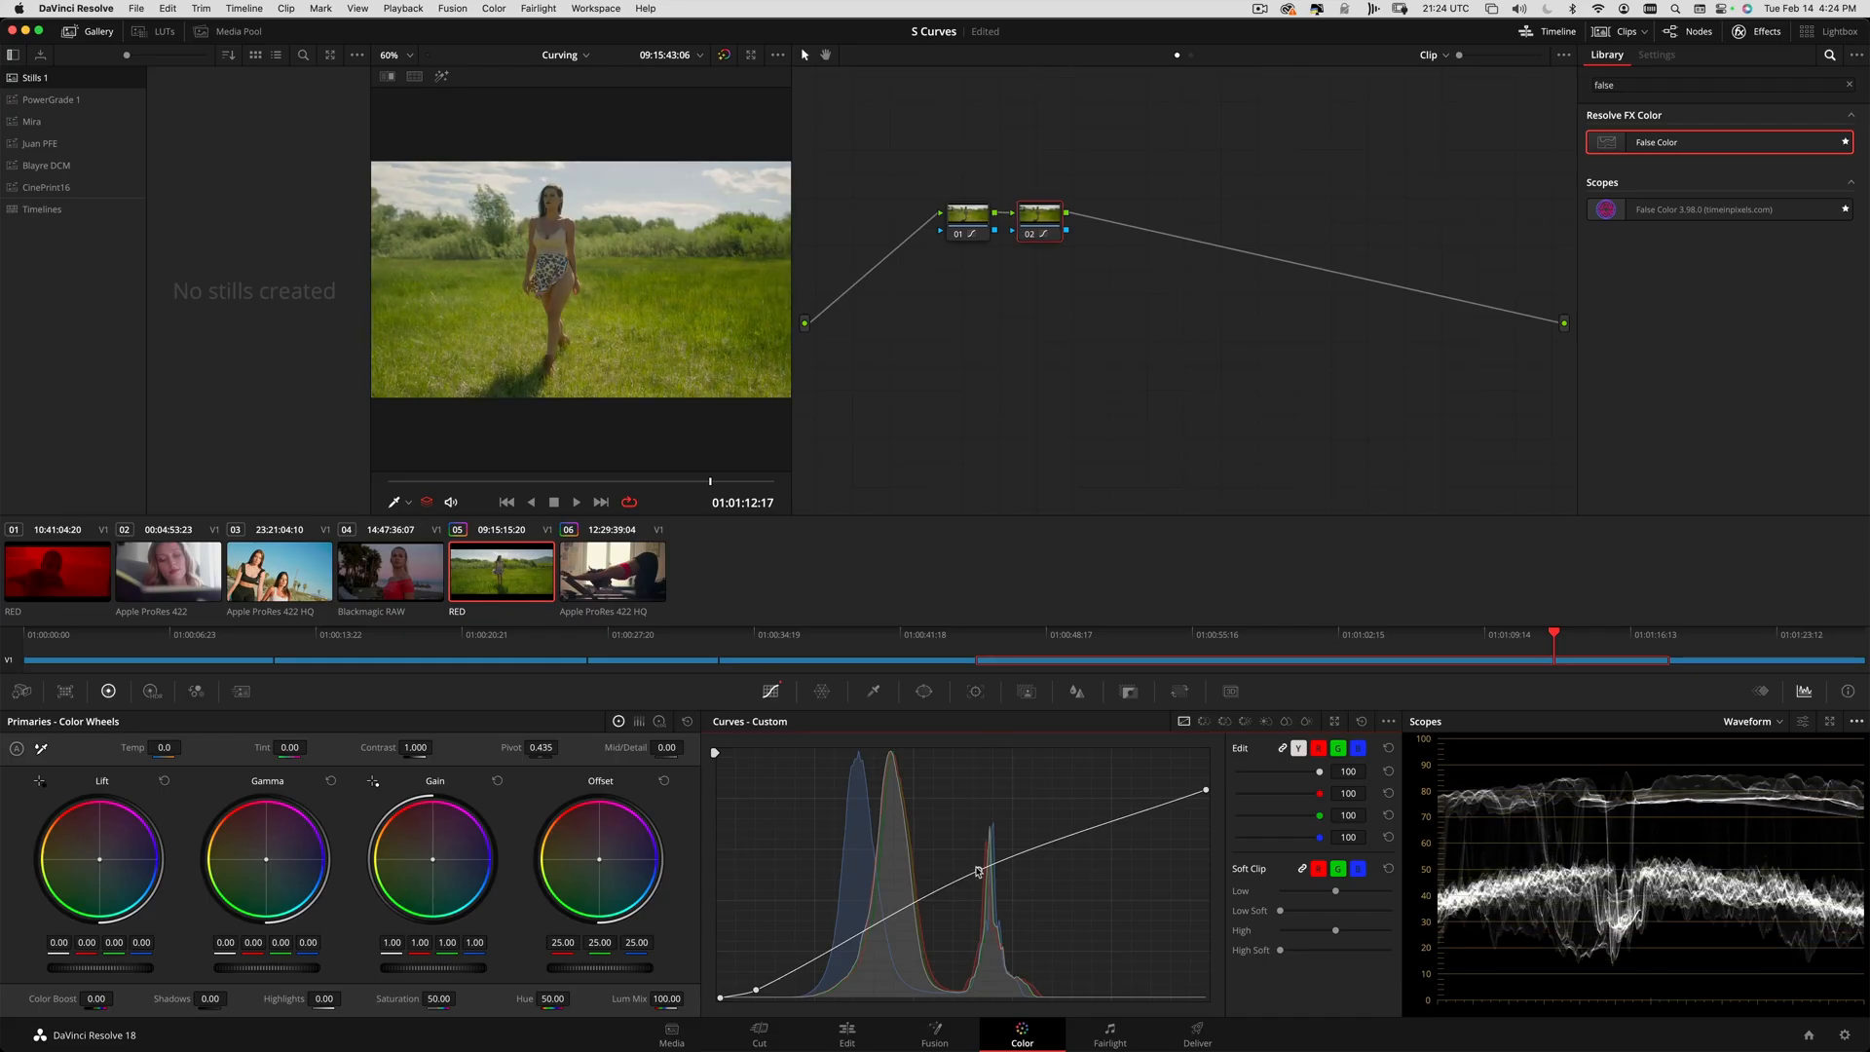
- Play and scrub clip 05 from an earlier frame to review the contrast curve
{"action": "left_click_drag", "start_coordinate": [708, 482], "coordinate": [453, 482]}
{"action": "key", "text": "space"}
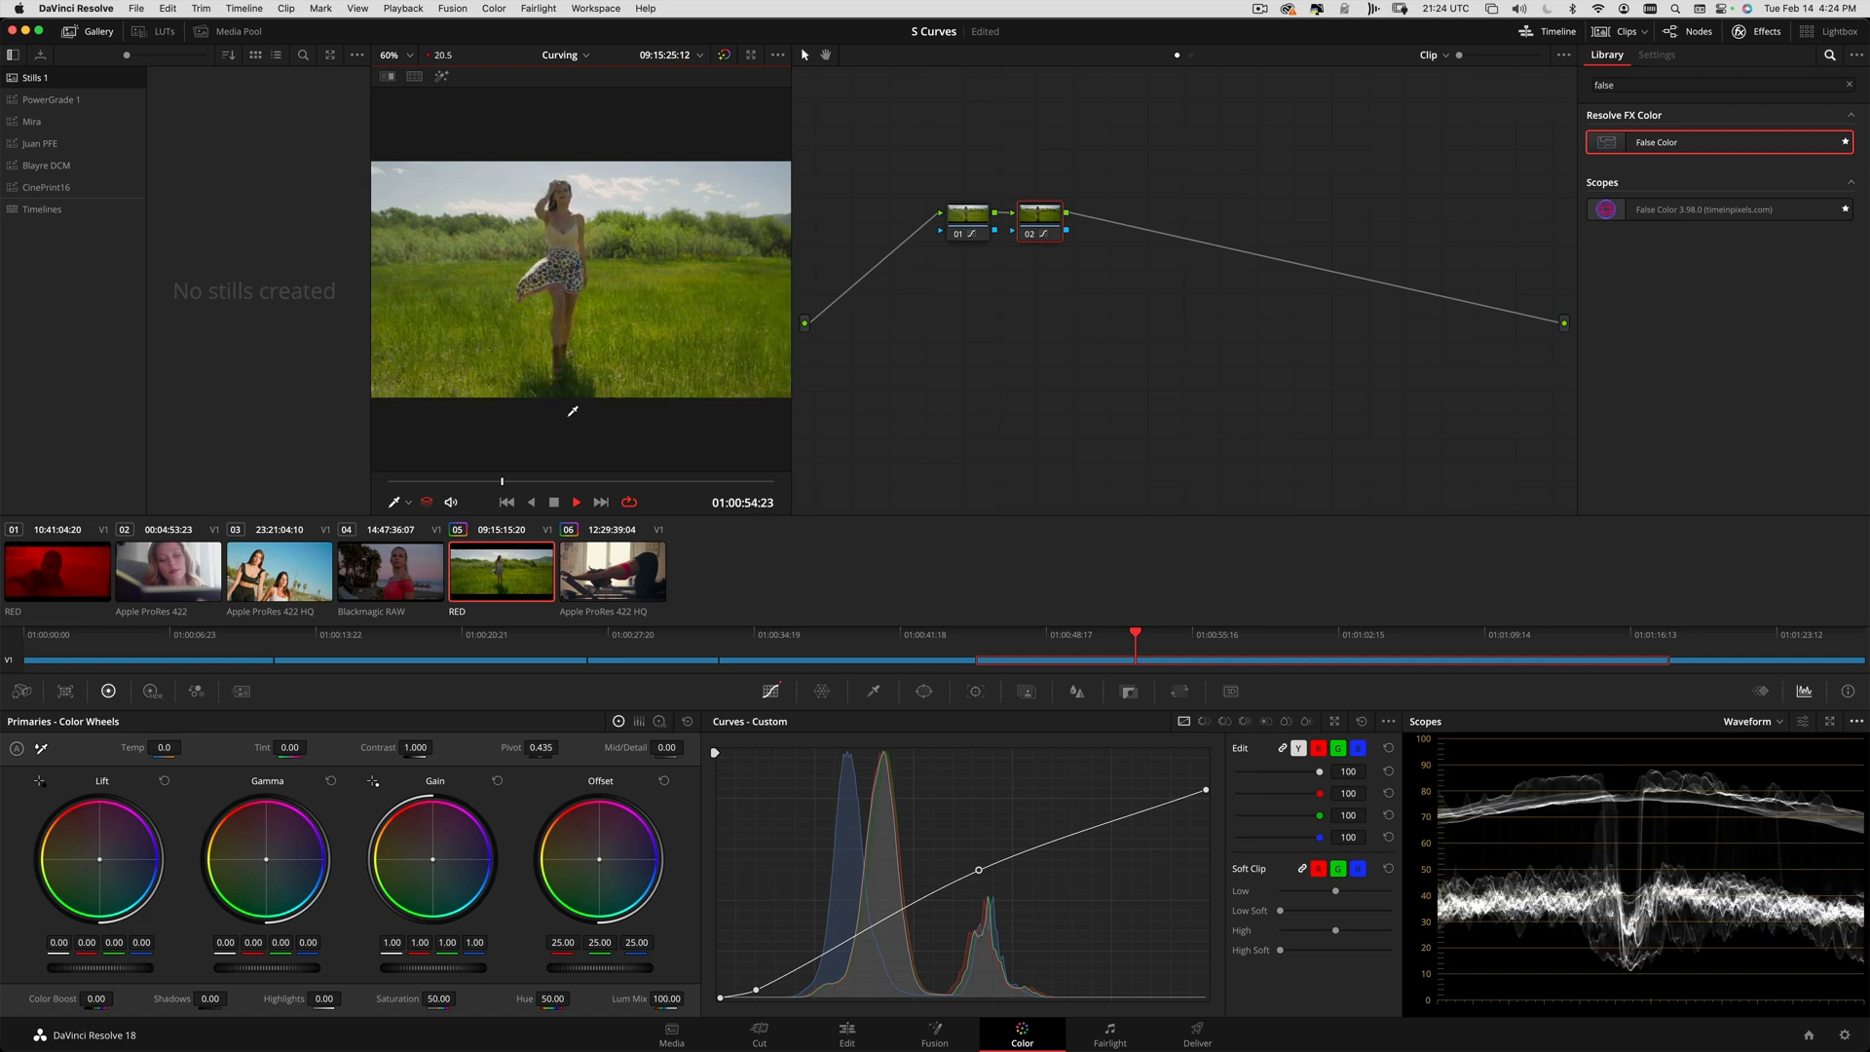
{"action": "key", "text": "space"}
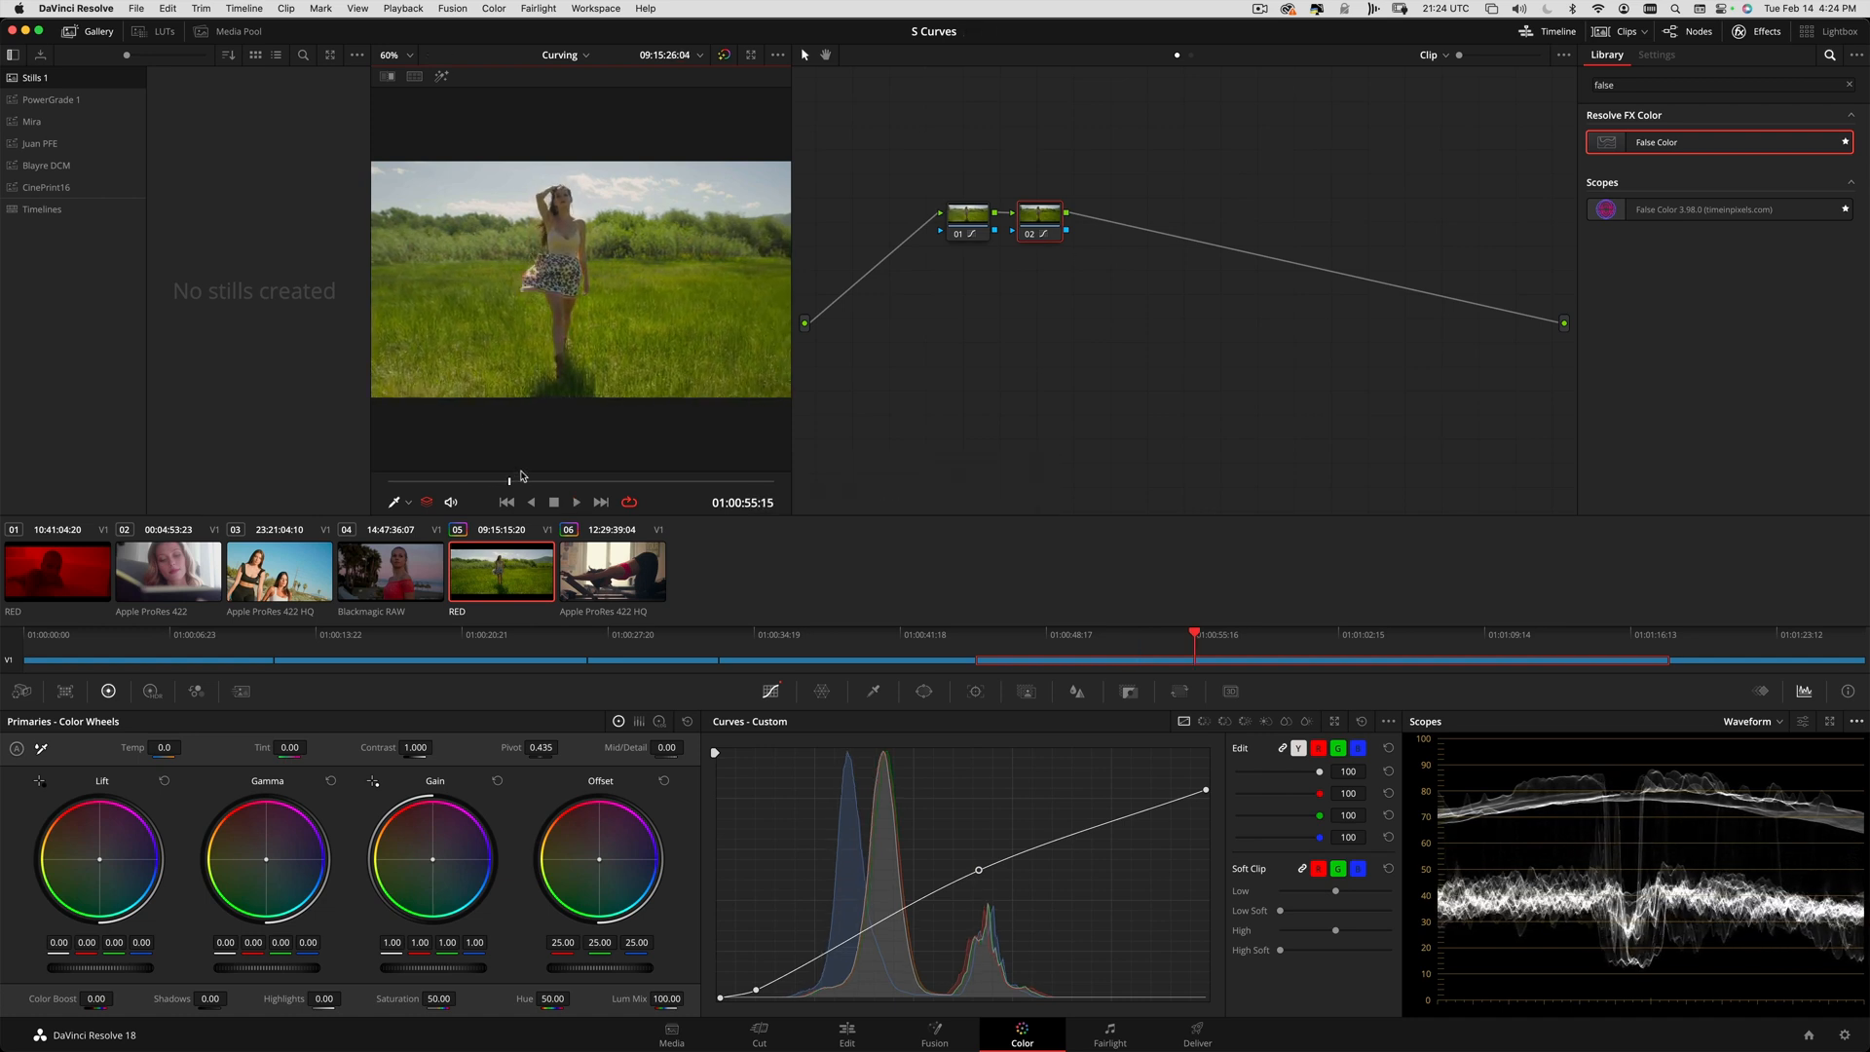
{"action": "left_click_drag", "start_coordinate": [527, 482], "coordinate": [395, 505]}
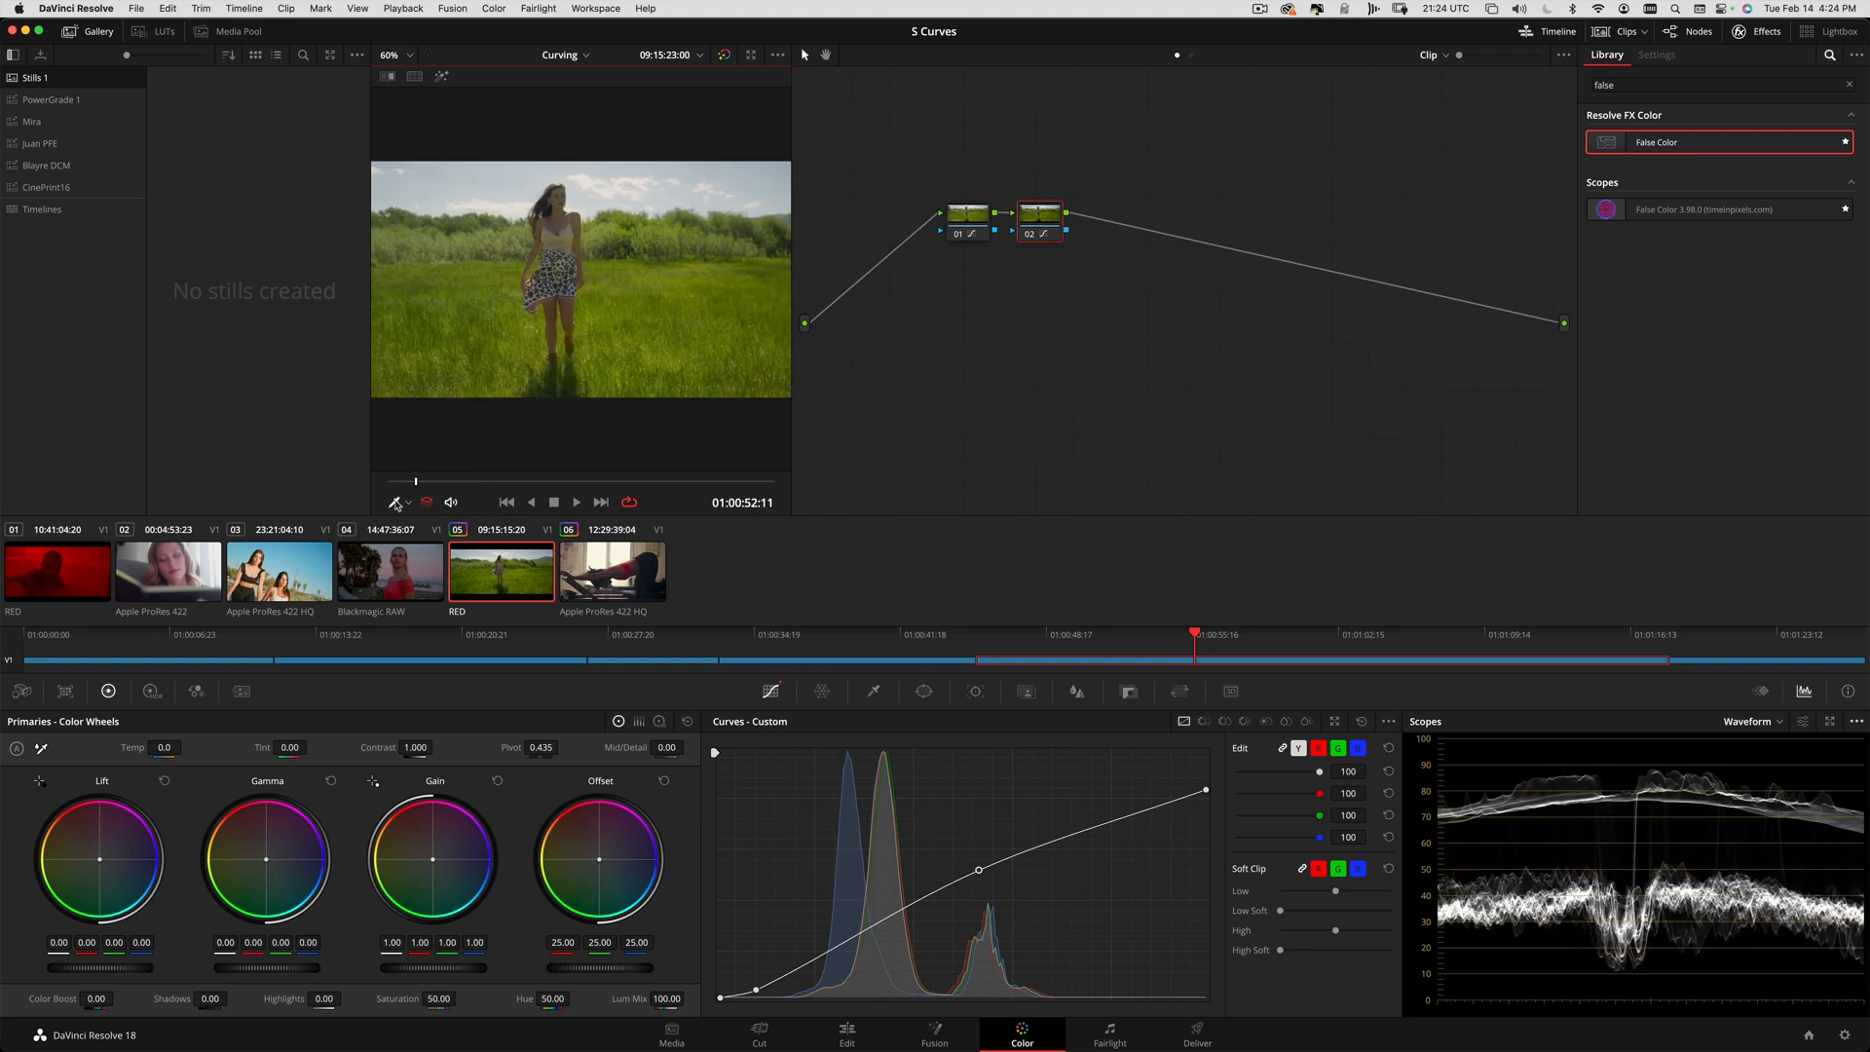
- On the Edit page, cut clip B004_R016_0608M5_001.R3D at 01:00:56:07 and delete the part before the cut
{"action": "left_click", "coordinate": [846, 1035]}
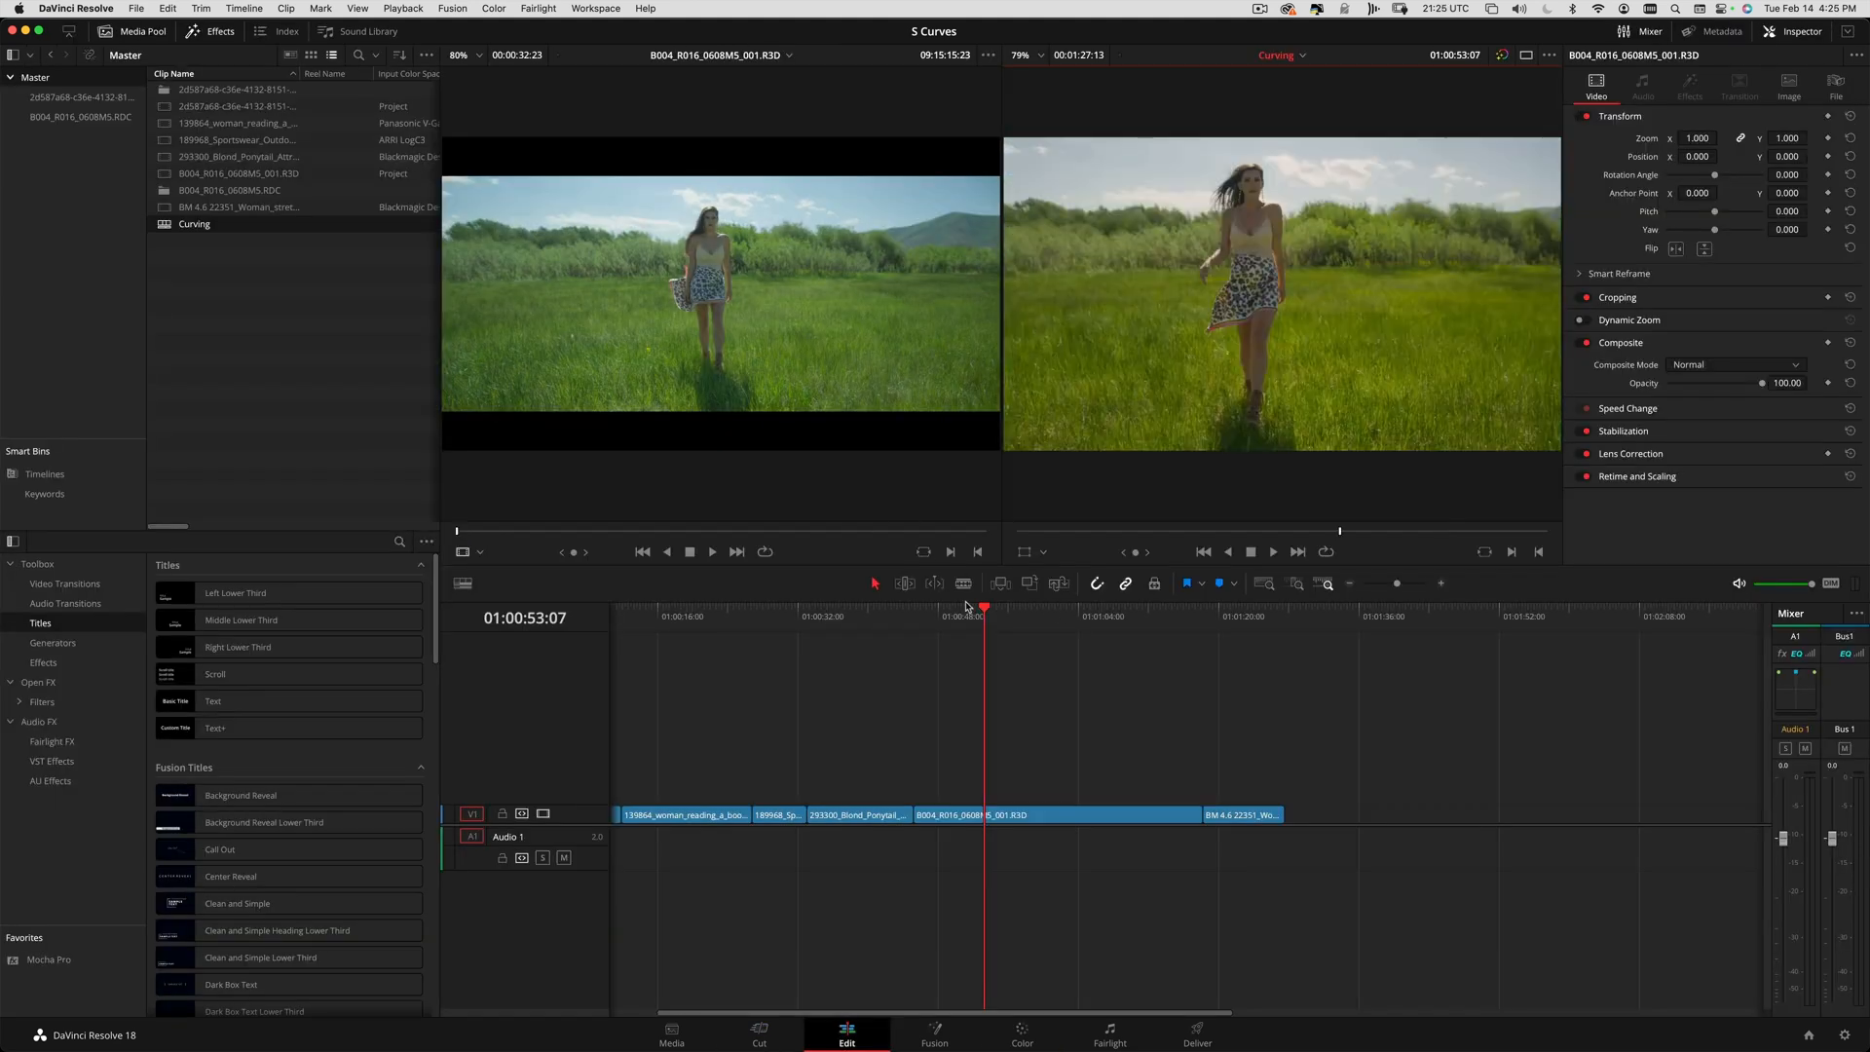
{"action": "left_click_drag", "start_coordinate": [968, 606], "coordinate": [1011, 623]}
{"action": "left_click", "coordinate": [1018, 818]}
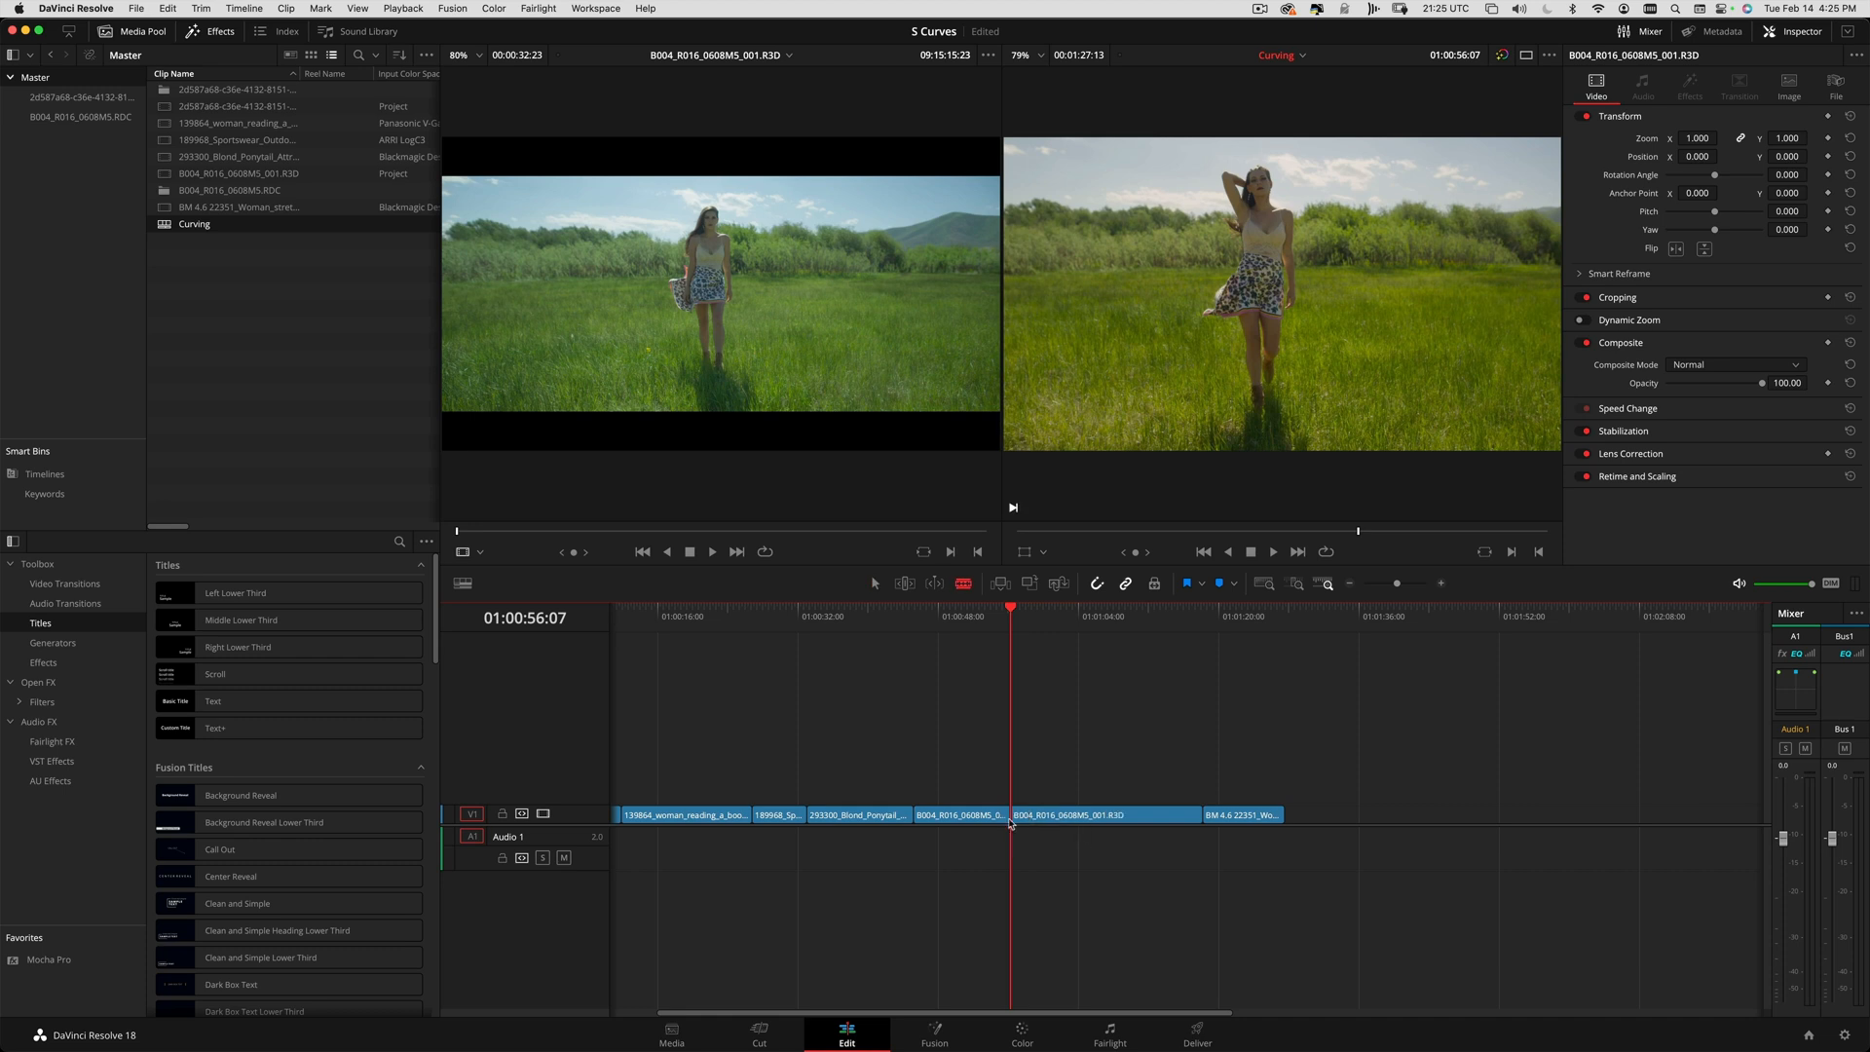
{"action": "key", "text": "a"}
{"action": "left_click", "coordinate": [988, 818]}
{"action": "key", "text": "BackSpace"}
- Trim off the clip's tail from 01:01:05:03 and move the remaining segment earlier on the video track
{"action": "left_click", "coordinate": [1049, 610]}
{"action": "left_click_drag", "start_coordinate": [1052, 614], "coordinate": [1087, 614]}
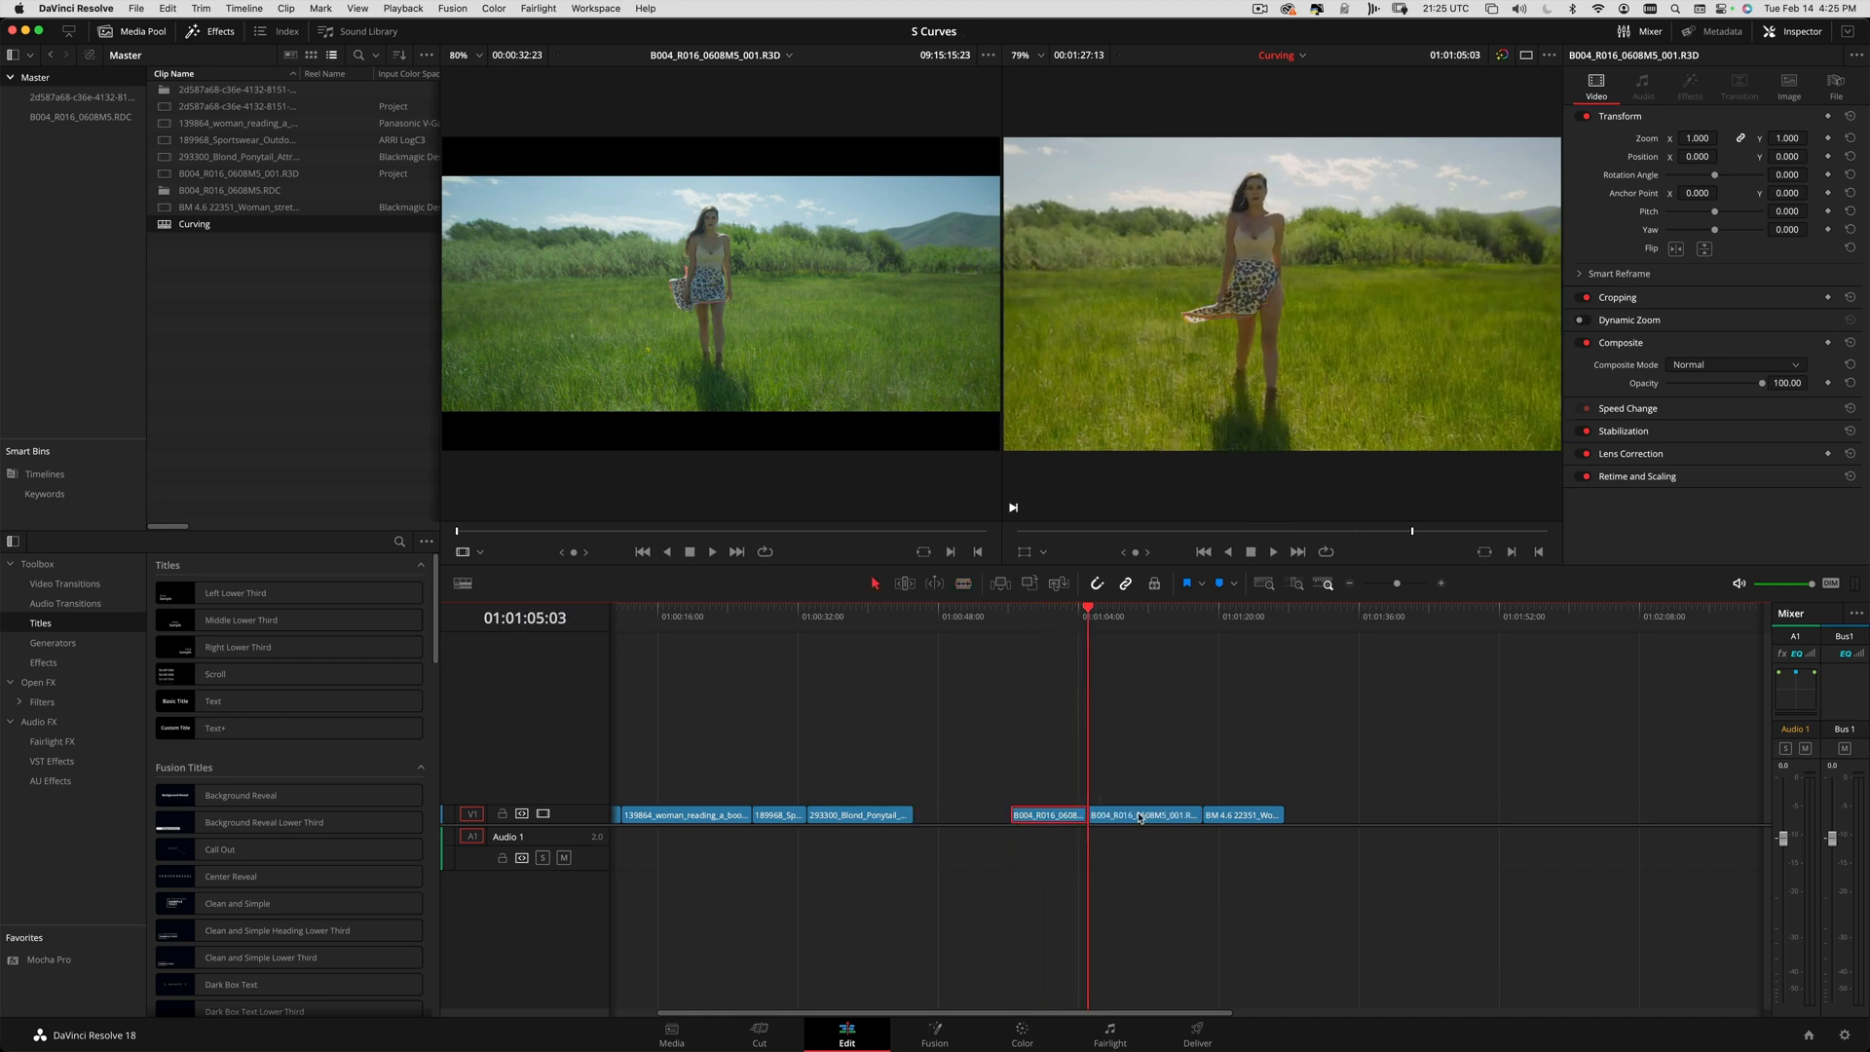
{"action": "key", "text": "BackSpace"}
{"action": "left_click_drag", "start_coordinate": [1050, 816], "coordinate": [990, 824]}
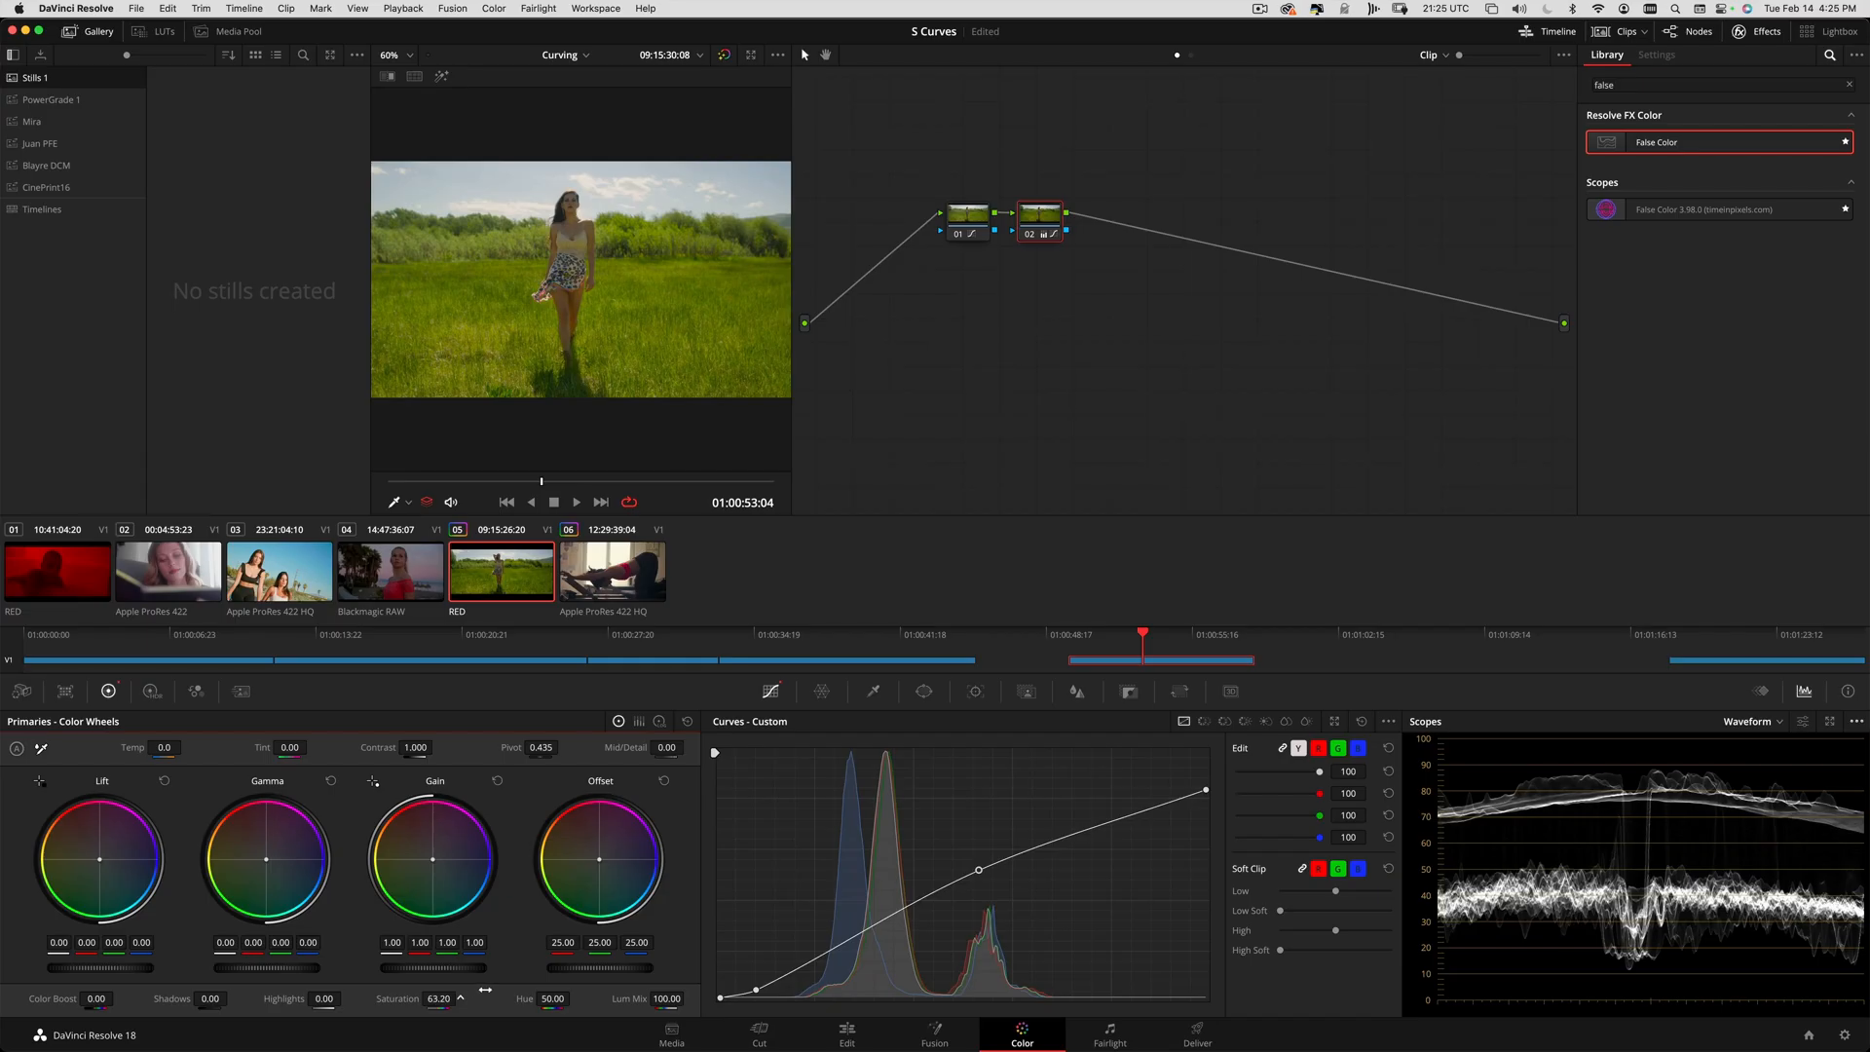
- Set node 02's saturation to 61.80 on clip 05 and scrub to a later frame, keeping the Waveform scope
{"action": "left_click_drag", "start_coordinate": [489, 987], "coordinate": [477, 988]}
{"action": "left_click_drag", "start_coordinate": [542, 482], "coordinate": [638, 487]}
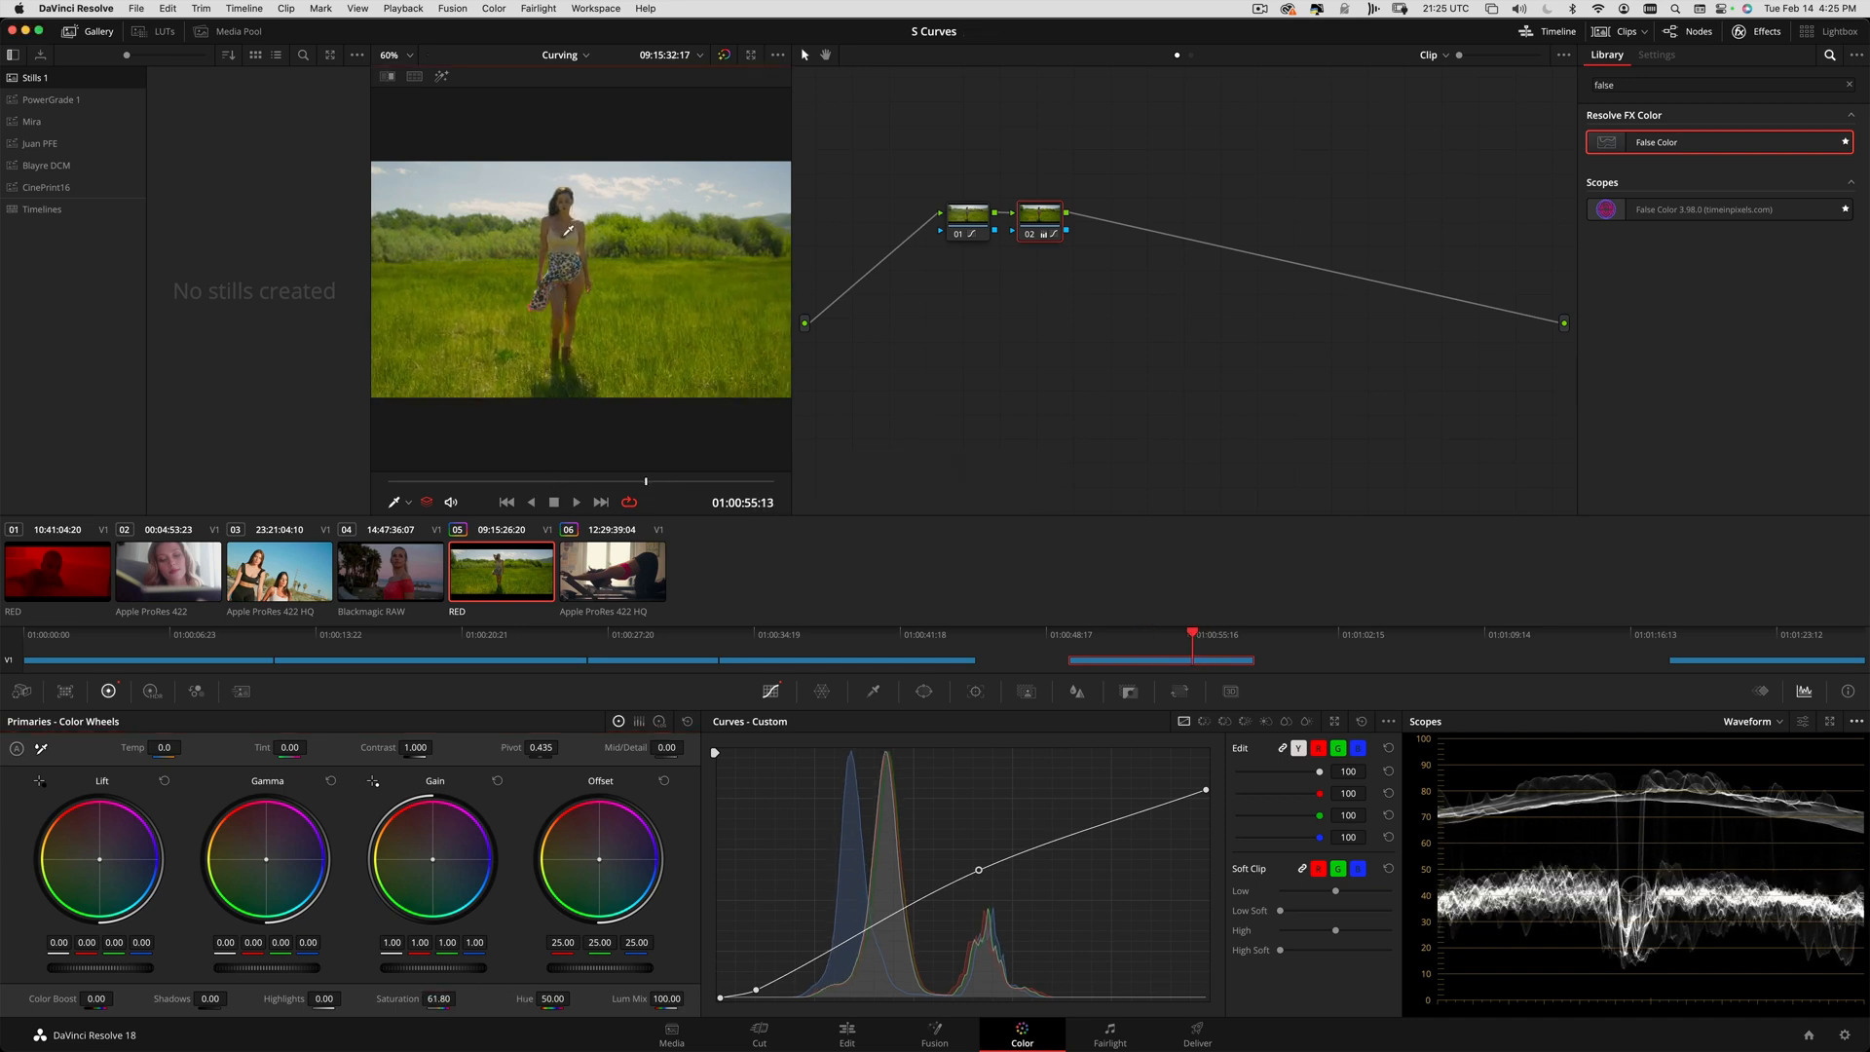
{"action": "left_click", "coordinate": [1758, 724]}
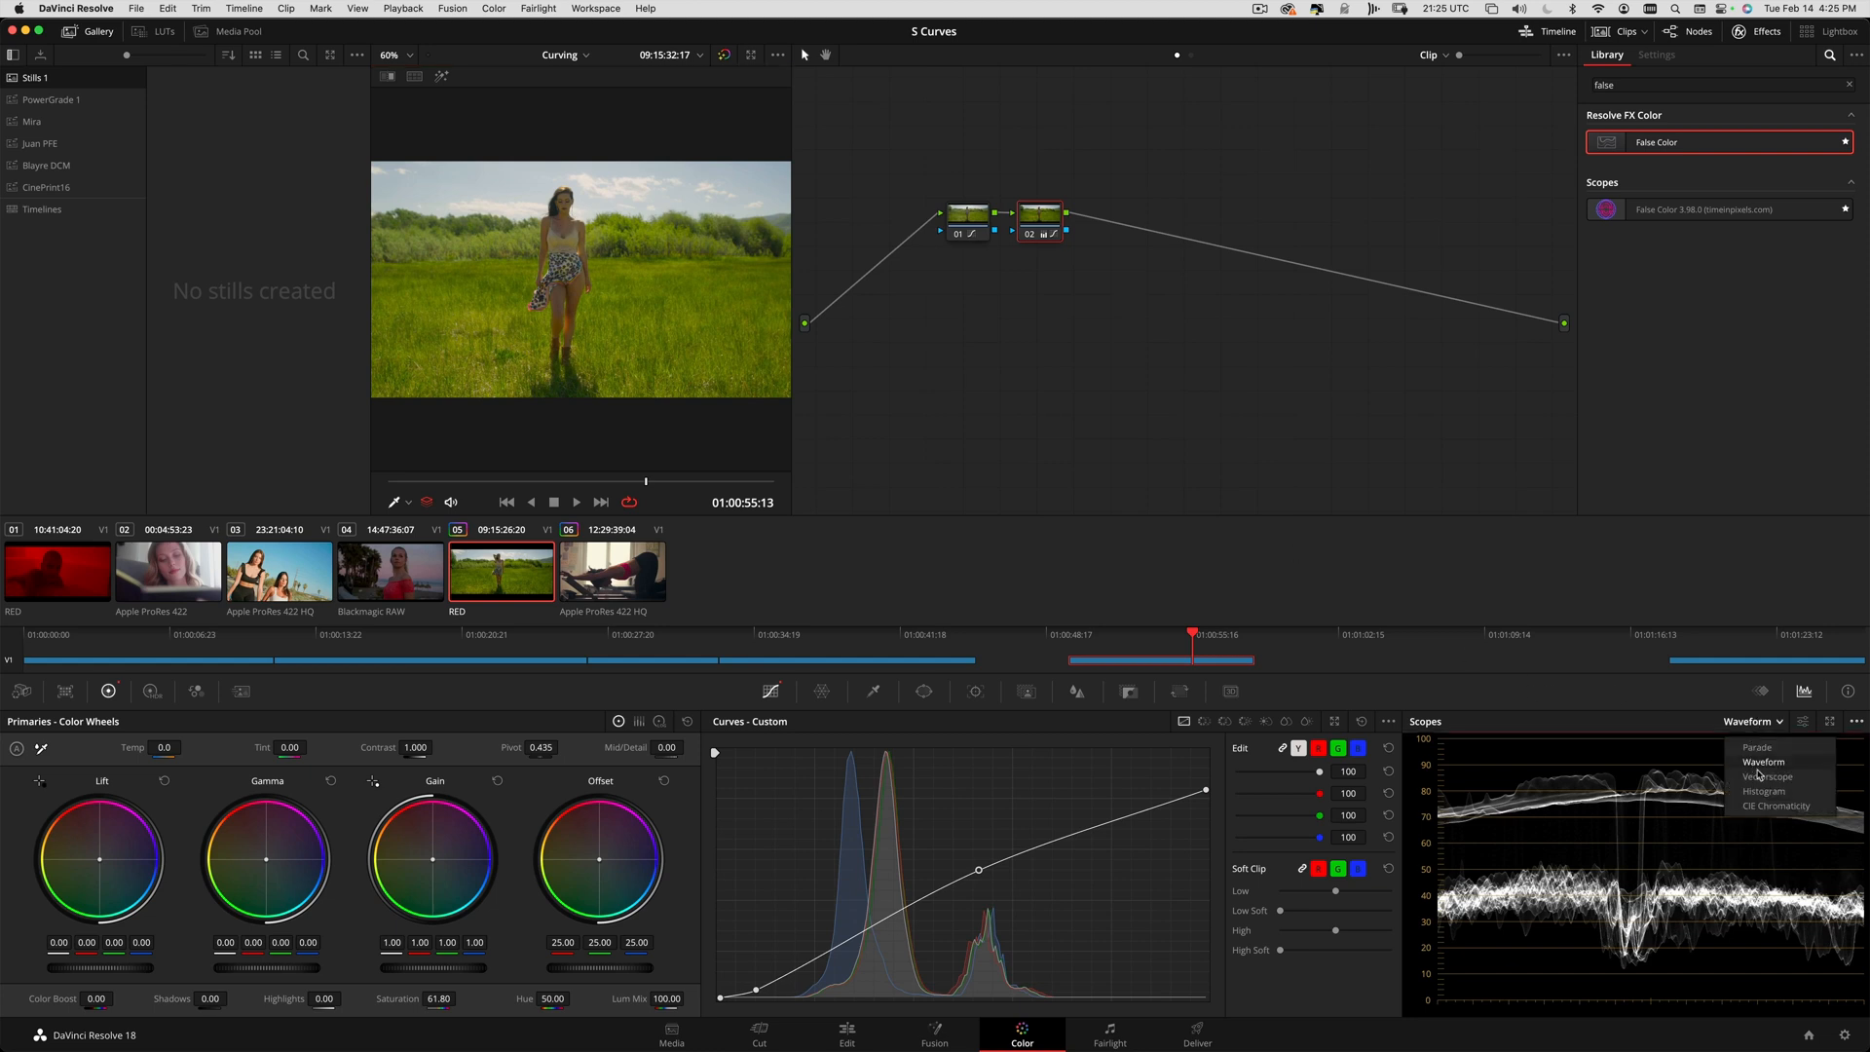
{"action": "left_click", "coordinate": [1414, 395]}
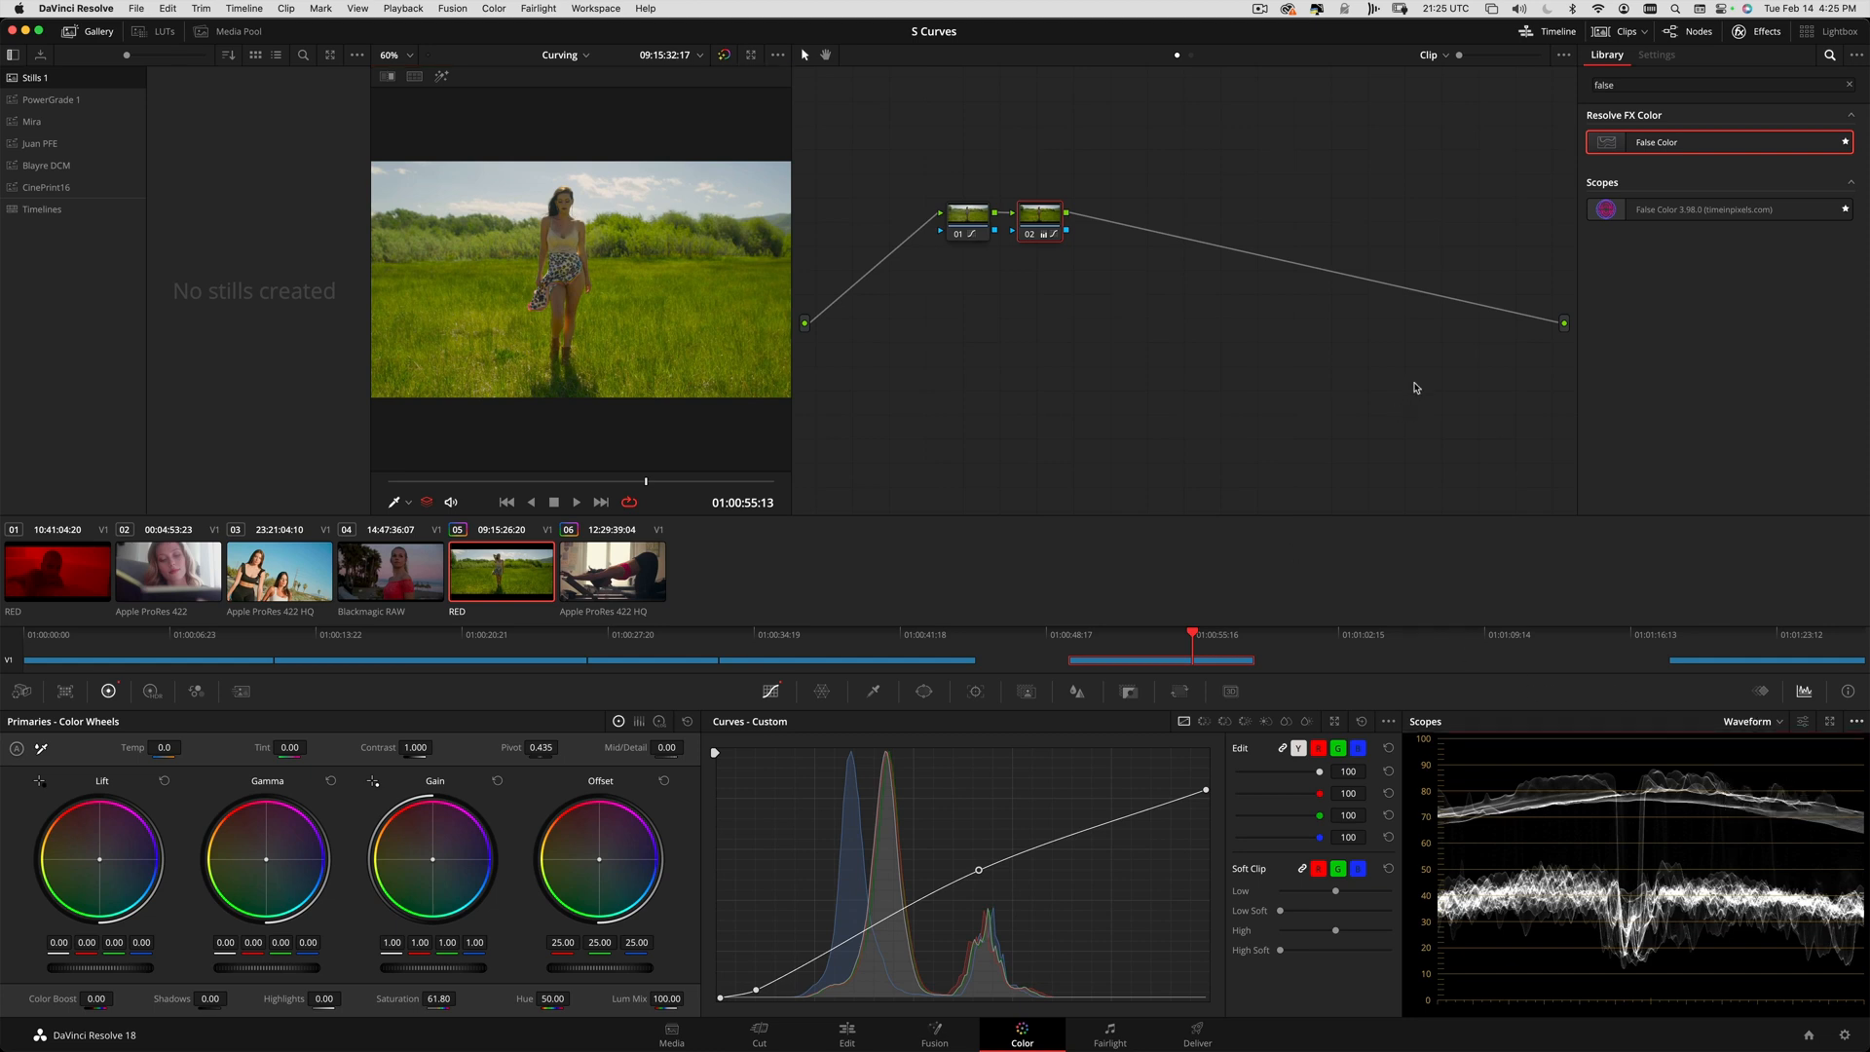
- Add a serial node after node 02, search the effects library for "depth", and apply Depth Map to the new node
{"action": "key", "text": "alt+s"}
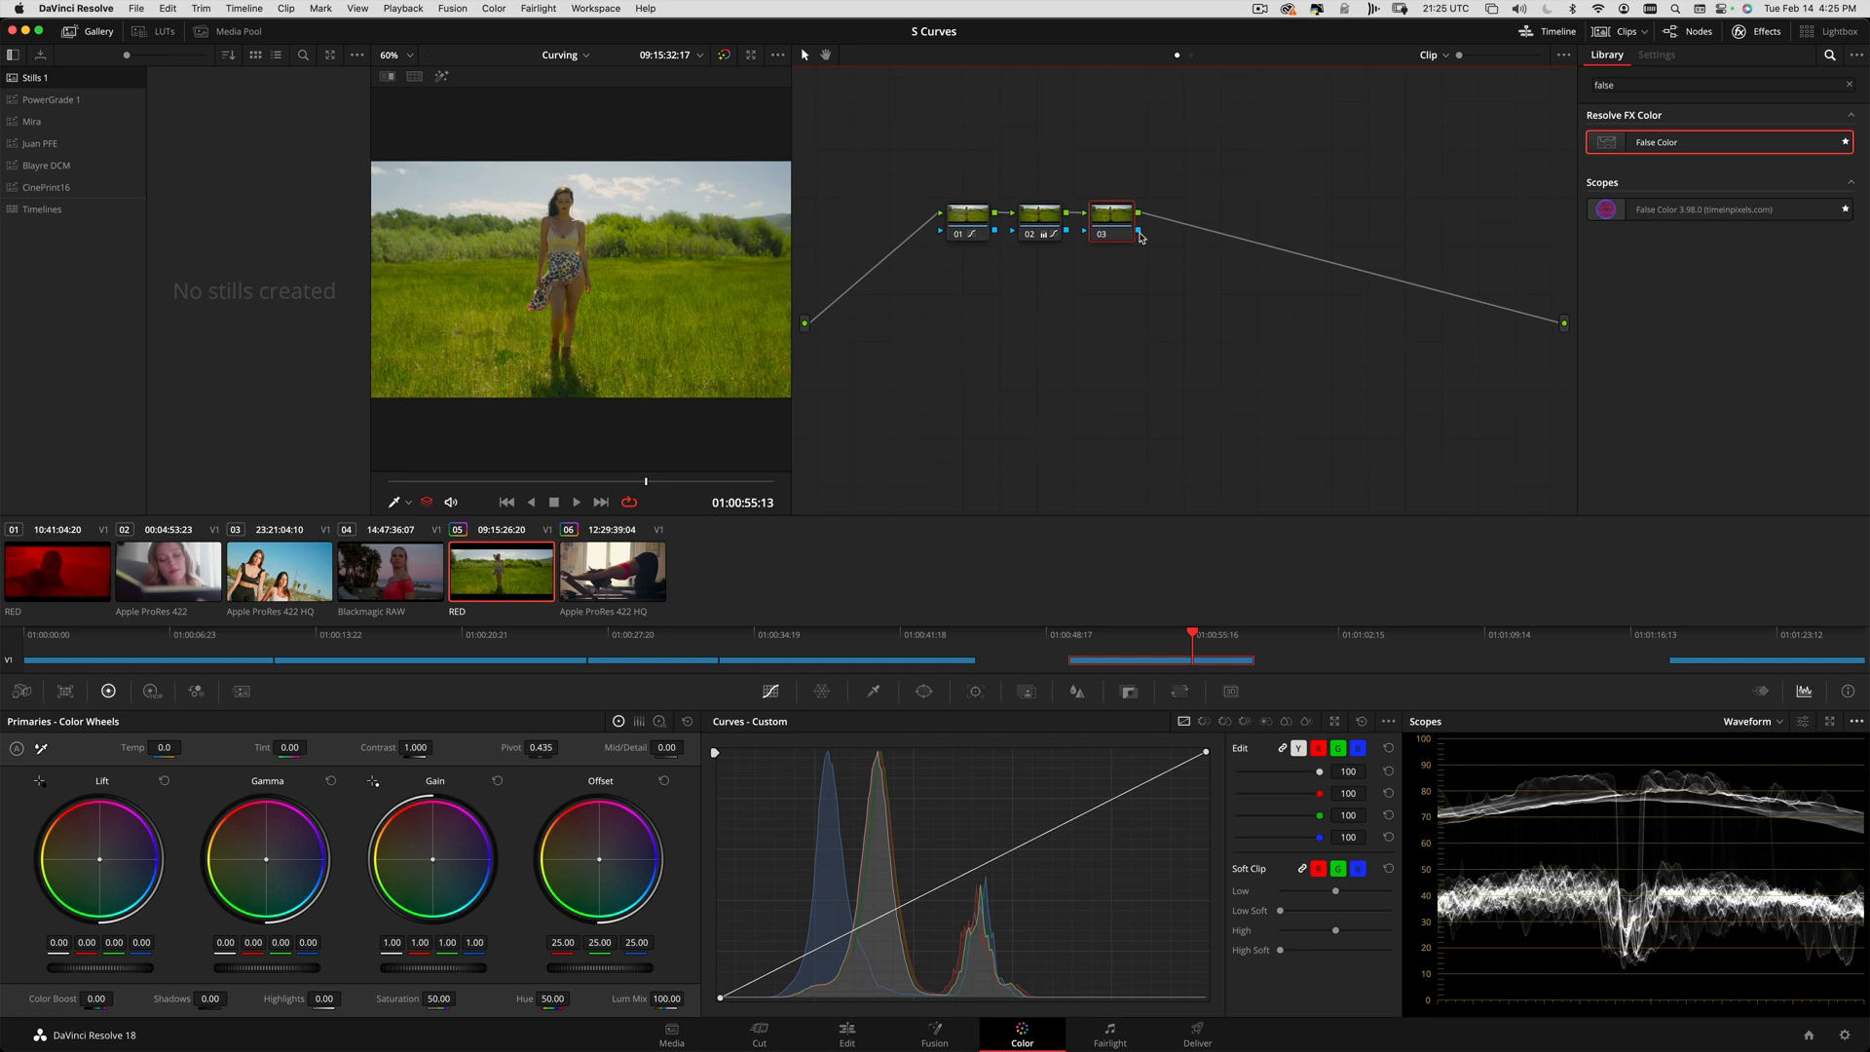
{"action": "left_click", "coordinate": [1849, 88]}
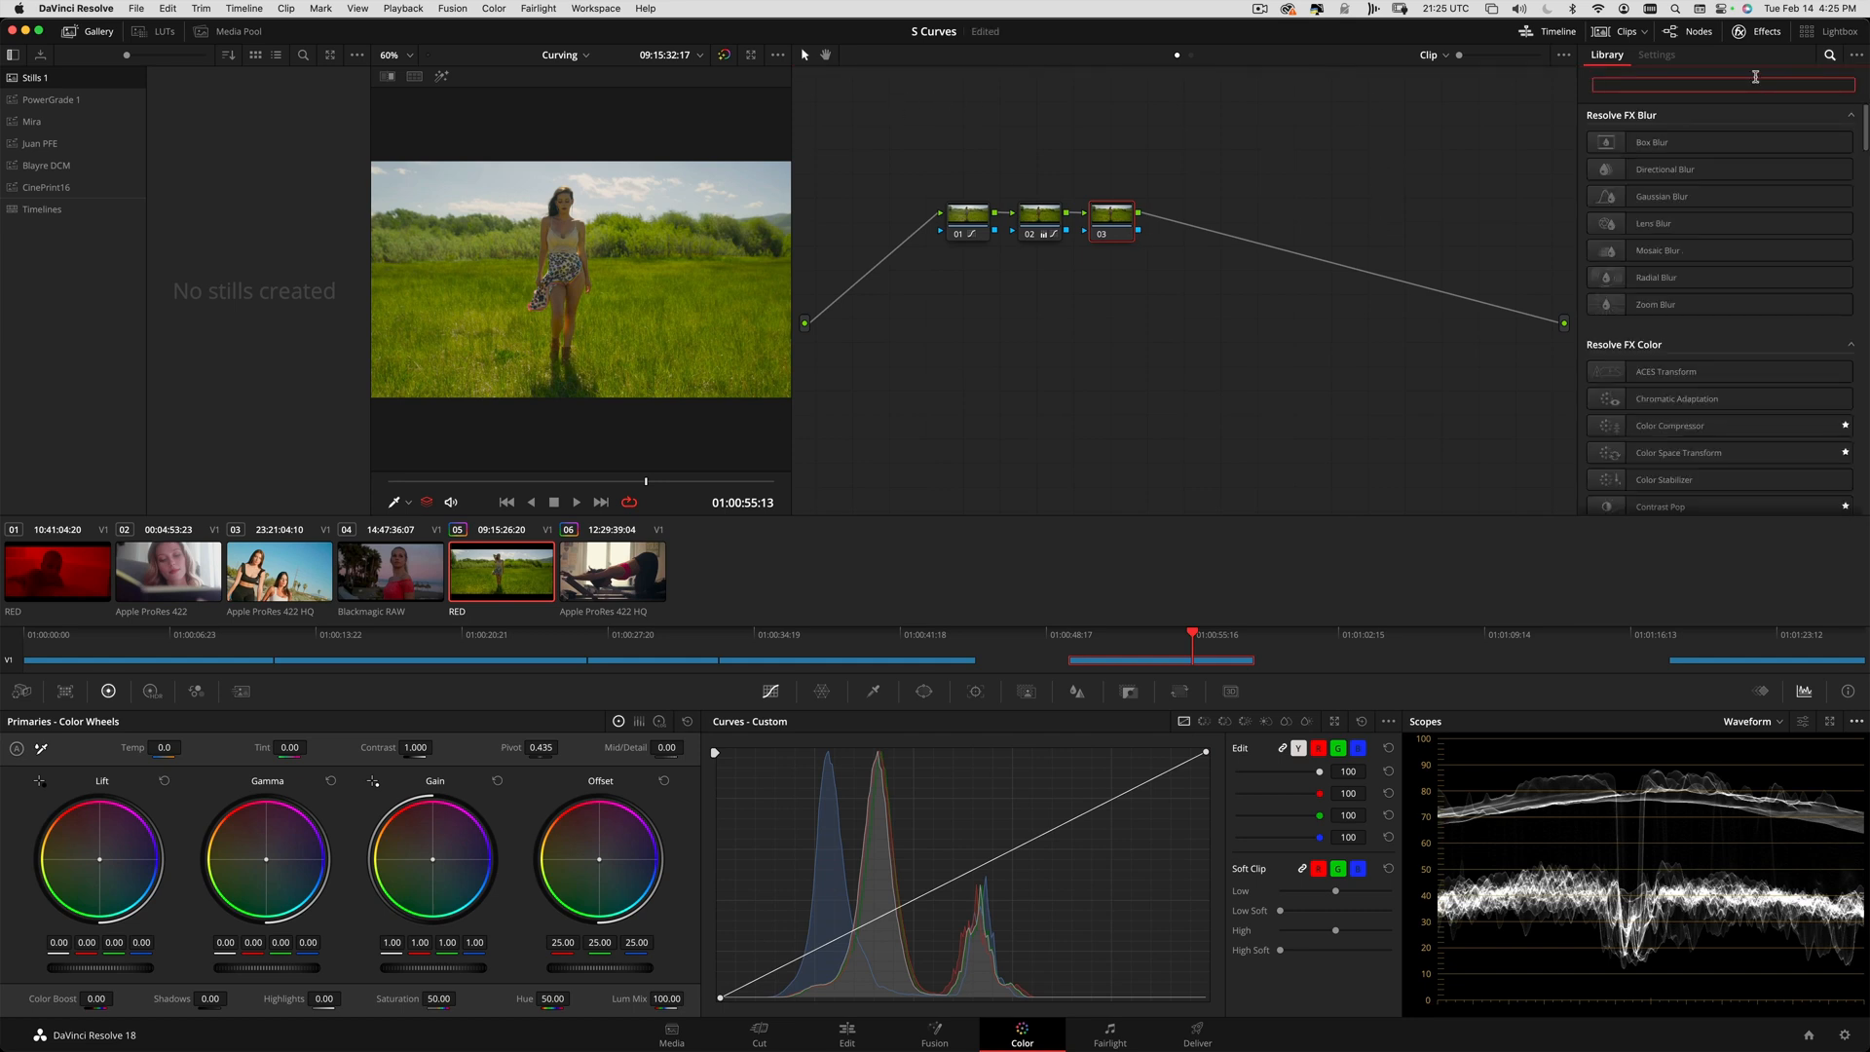
{"action": "type", "text": "depth"}
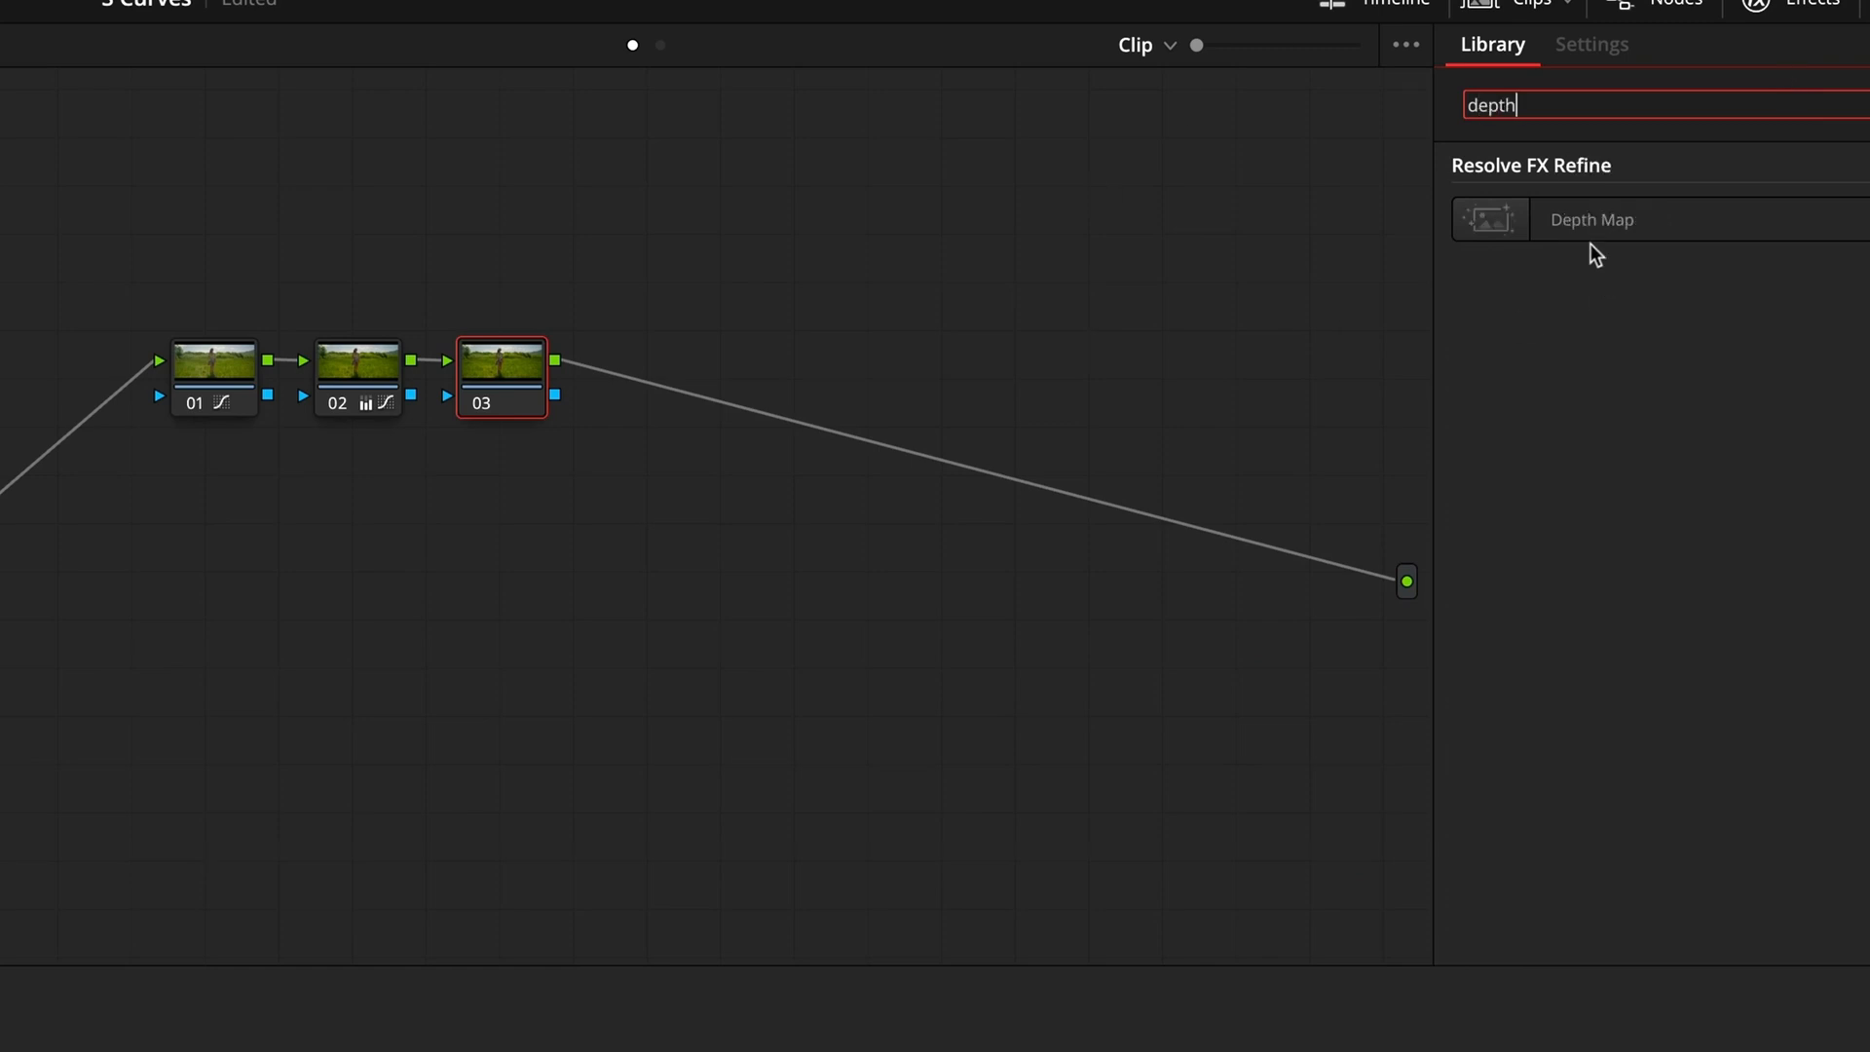
{"action": "left_click_drag", "start_coordinate": [1591, 243], "coordinate": [505, 384]}
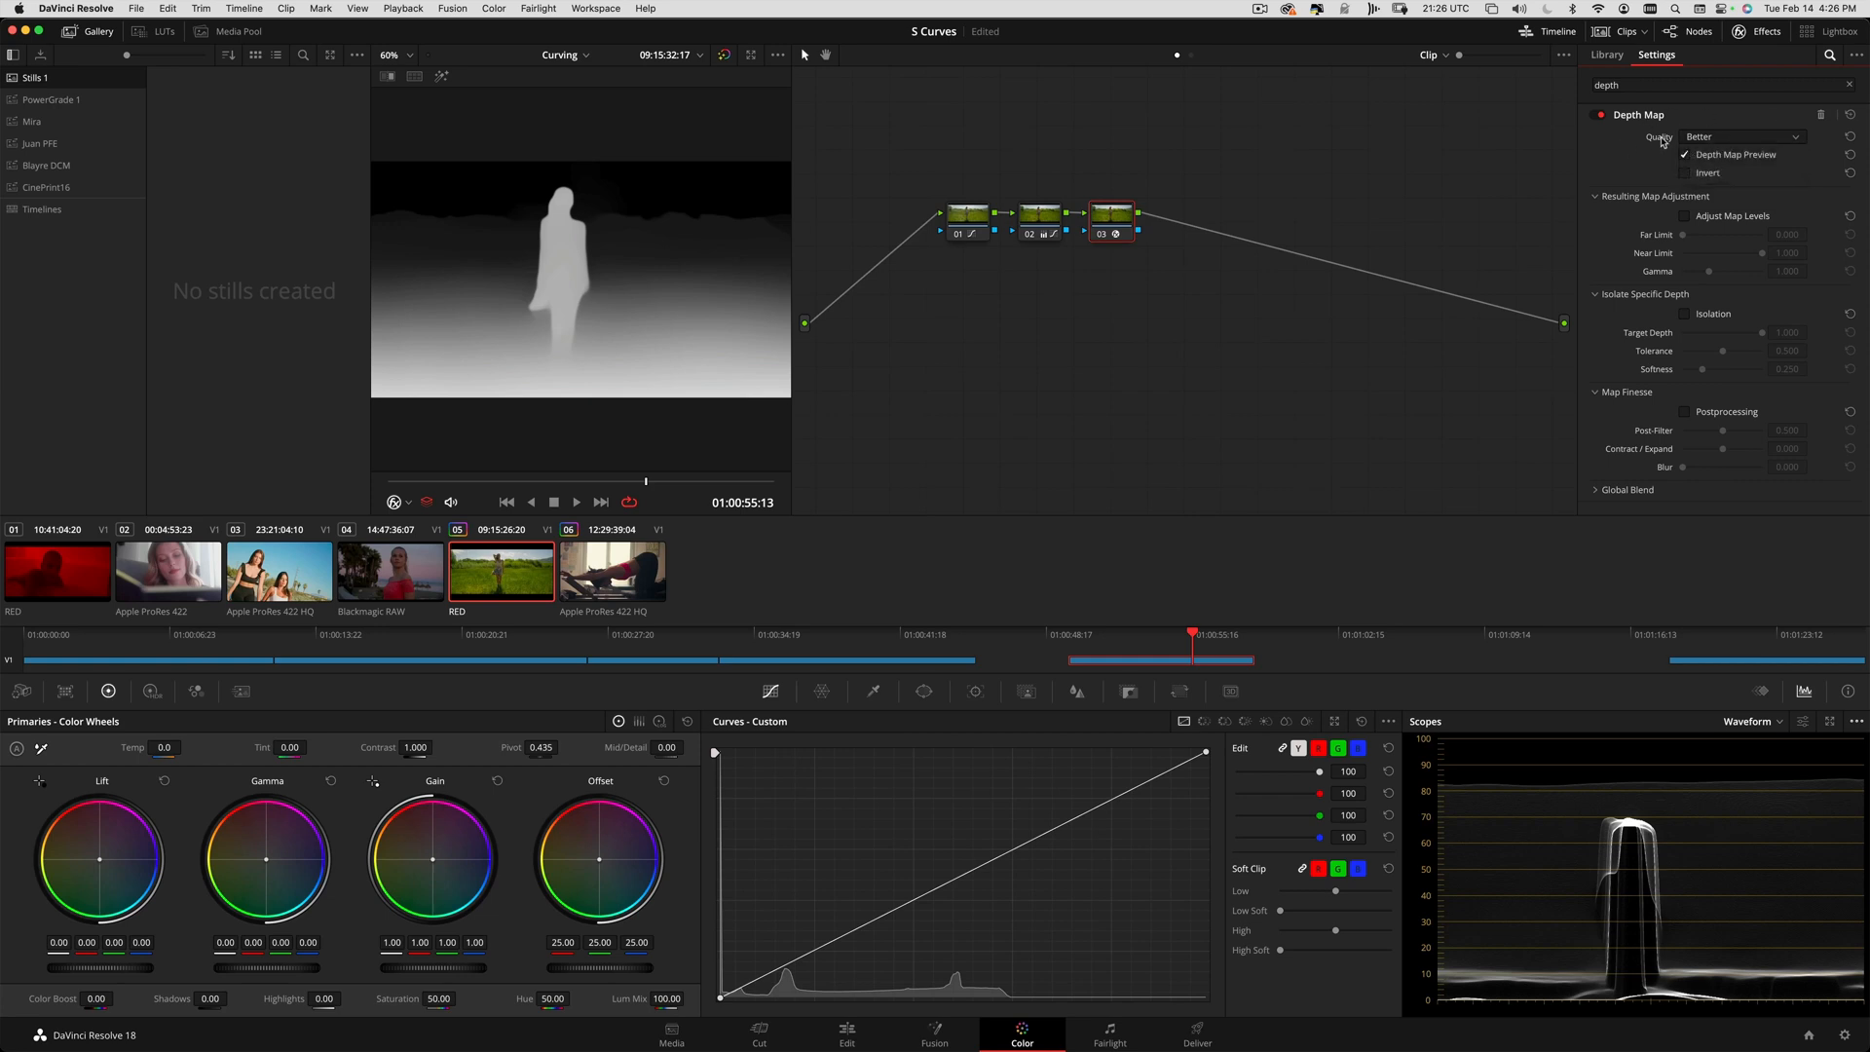
- Set the Depth Map quality to Faster and play clip 05 from an earlier frame to check the map
{"action": "left_click", "coordinate": [1690, 138]}
{"action": "left_click", "coordinate": [1740, 155]}
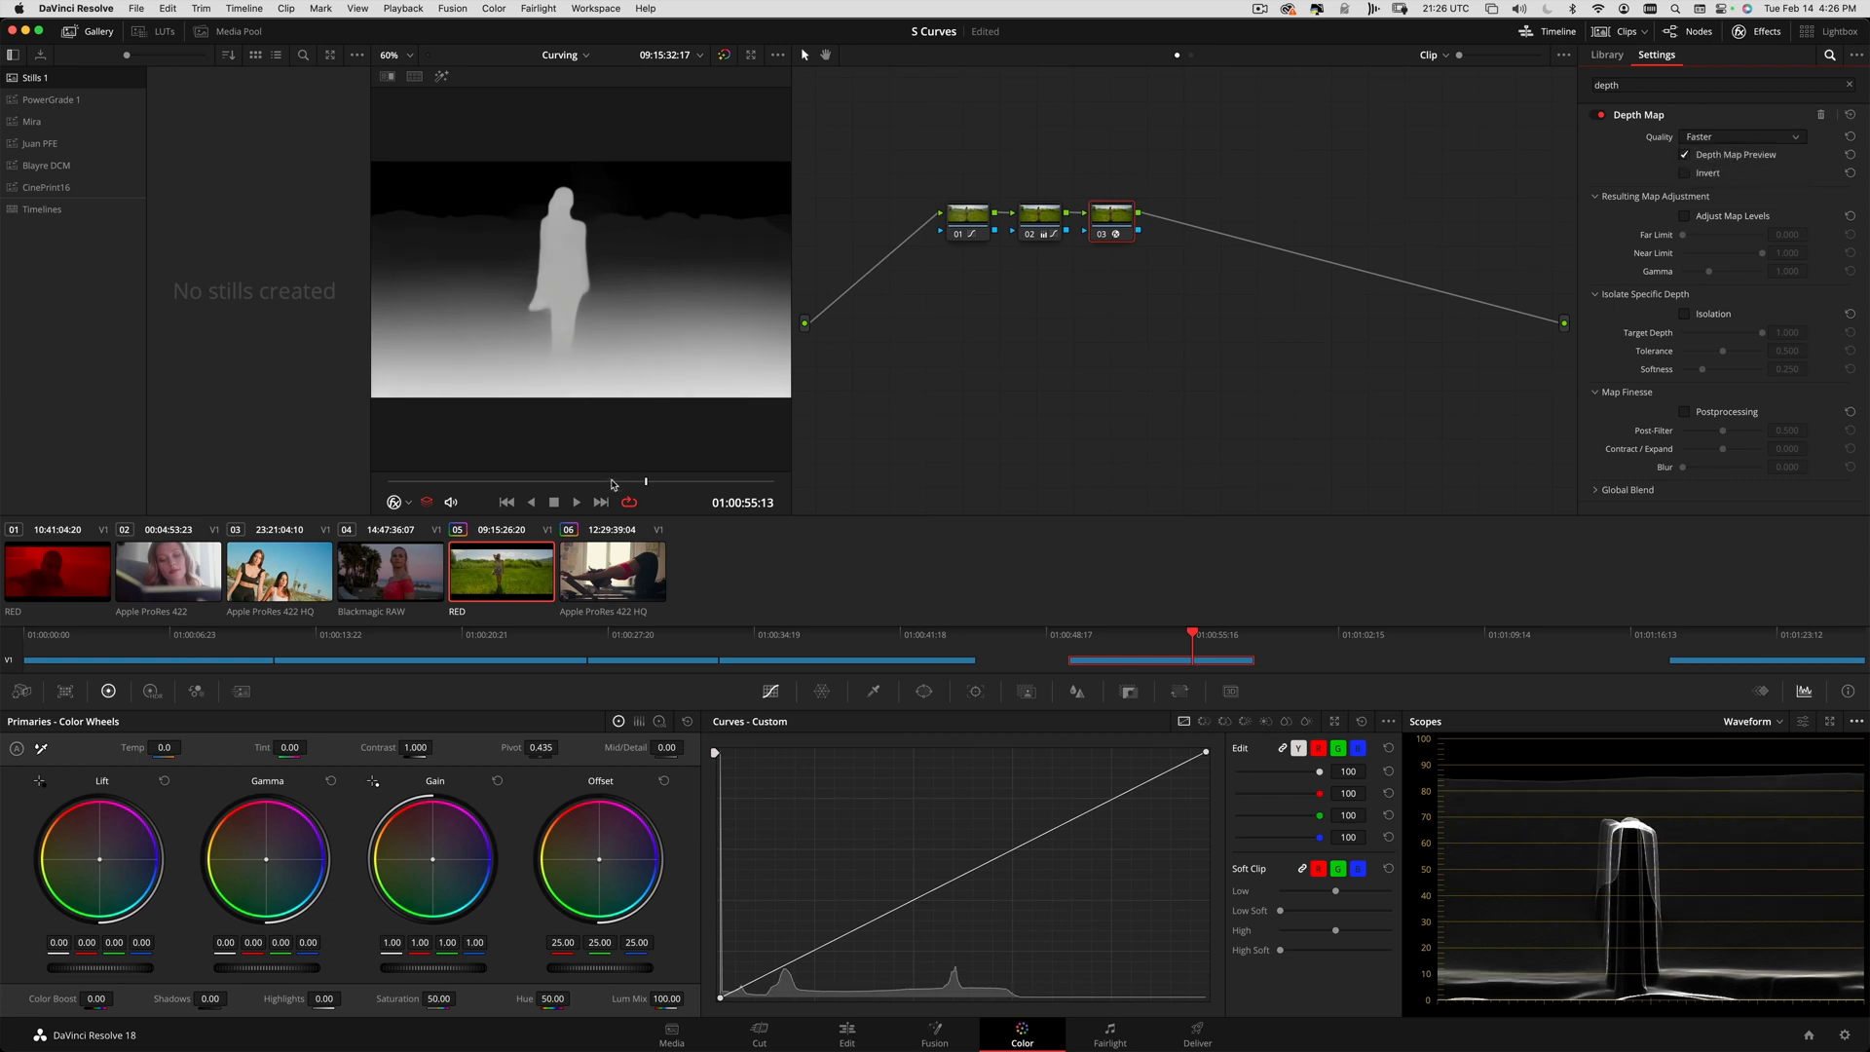
{"action": "left_click_drag", "start_coordinate": [631, 481], "coordinate": [482, 482]}
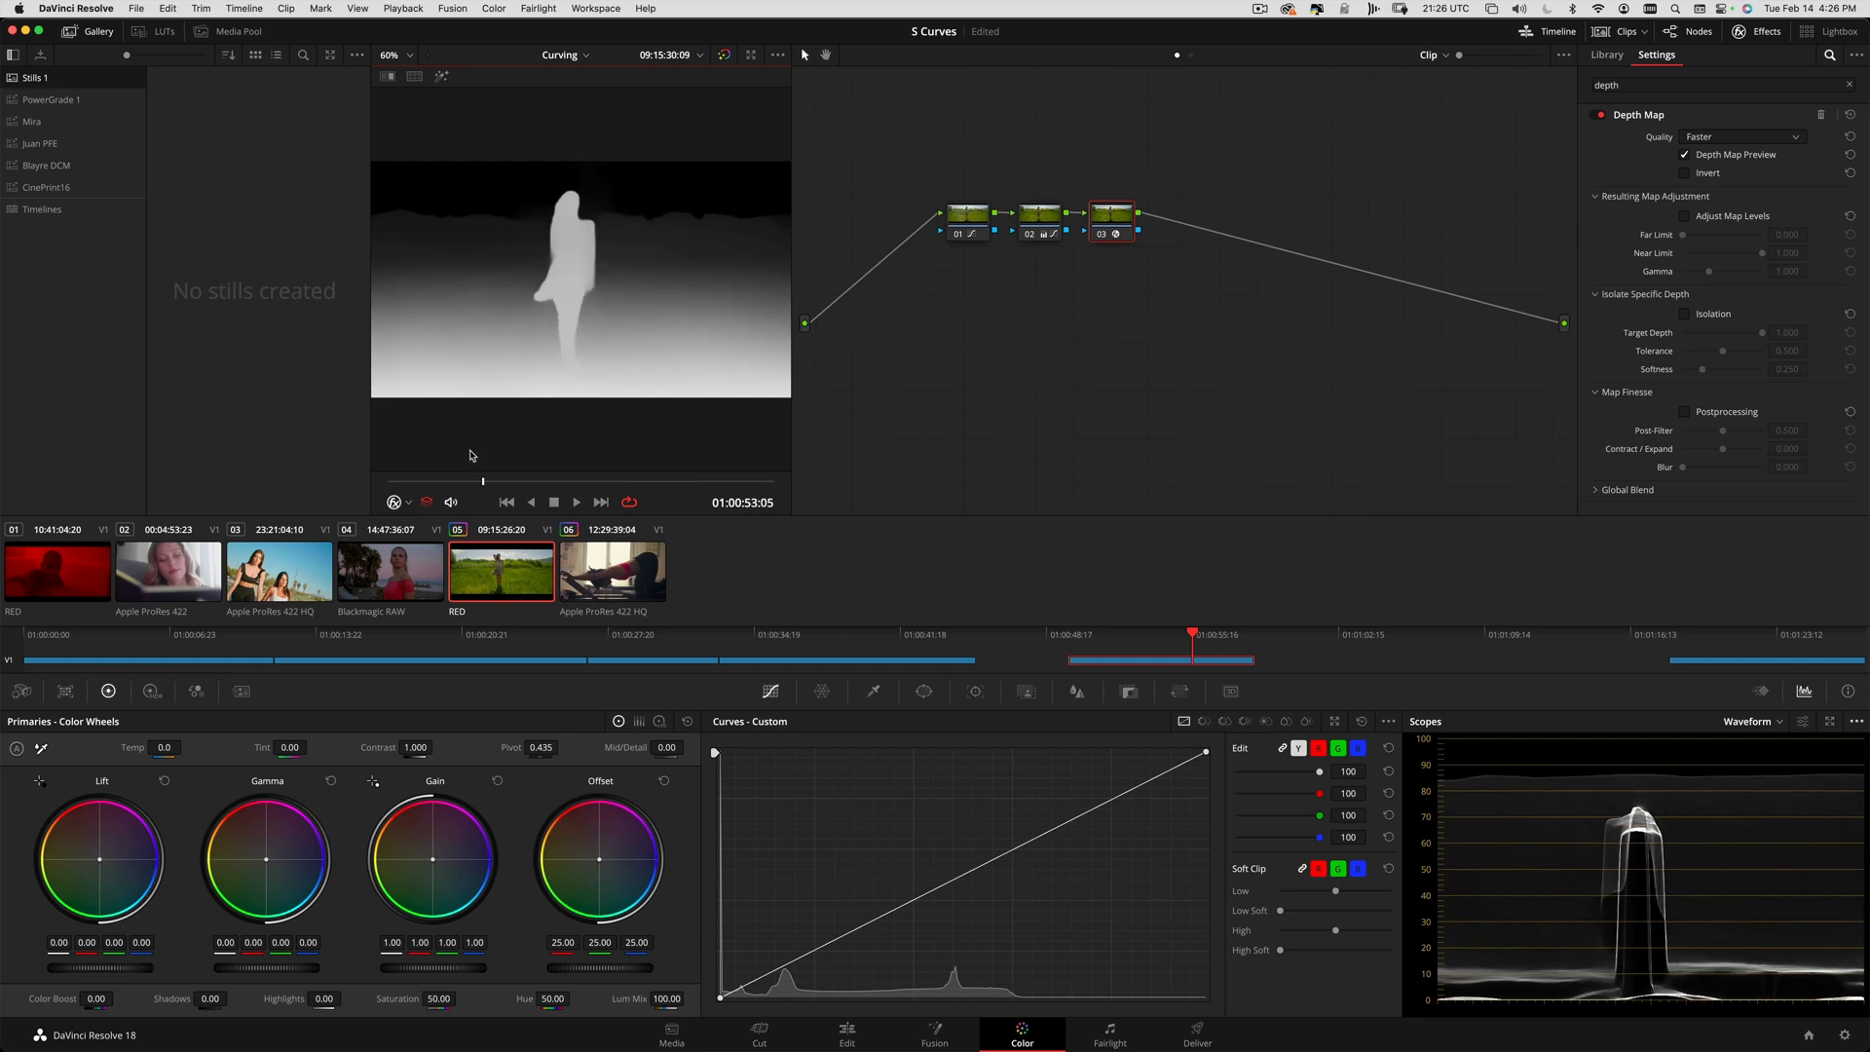
{"action": "key", "text": "space"}
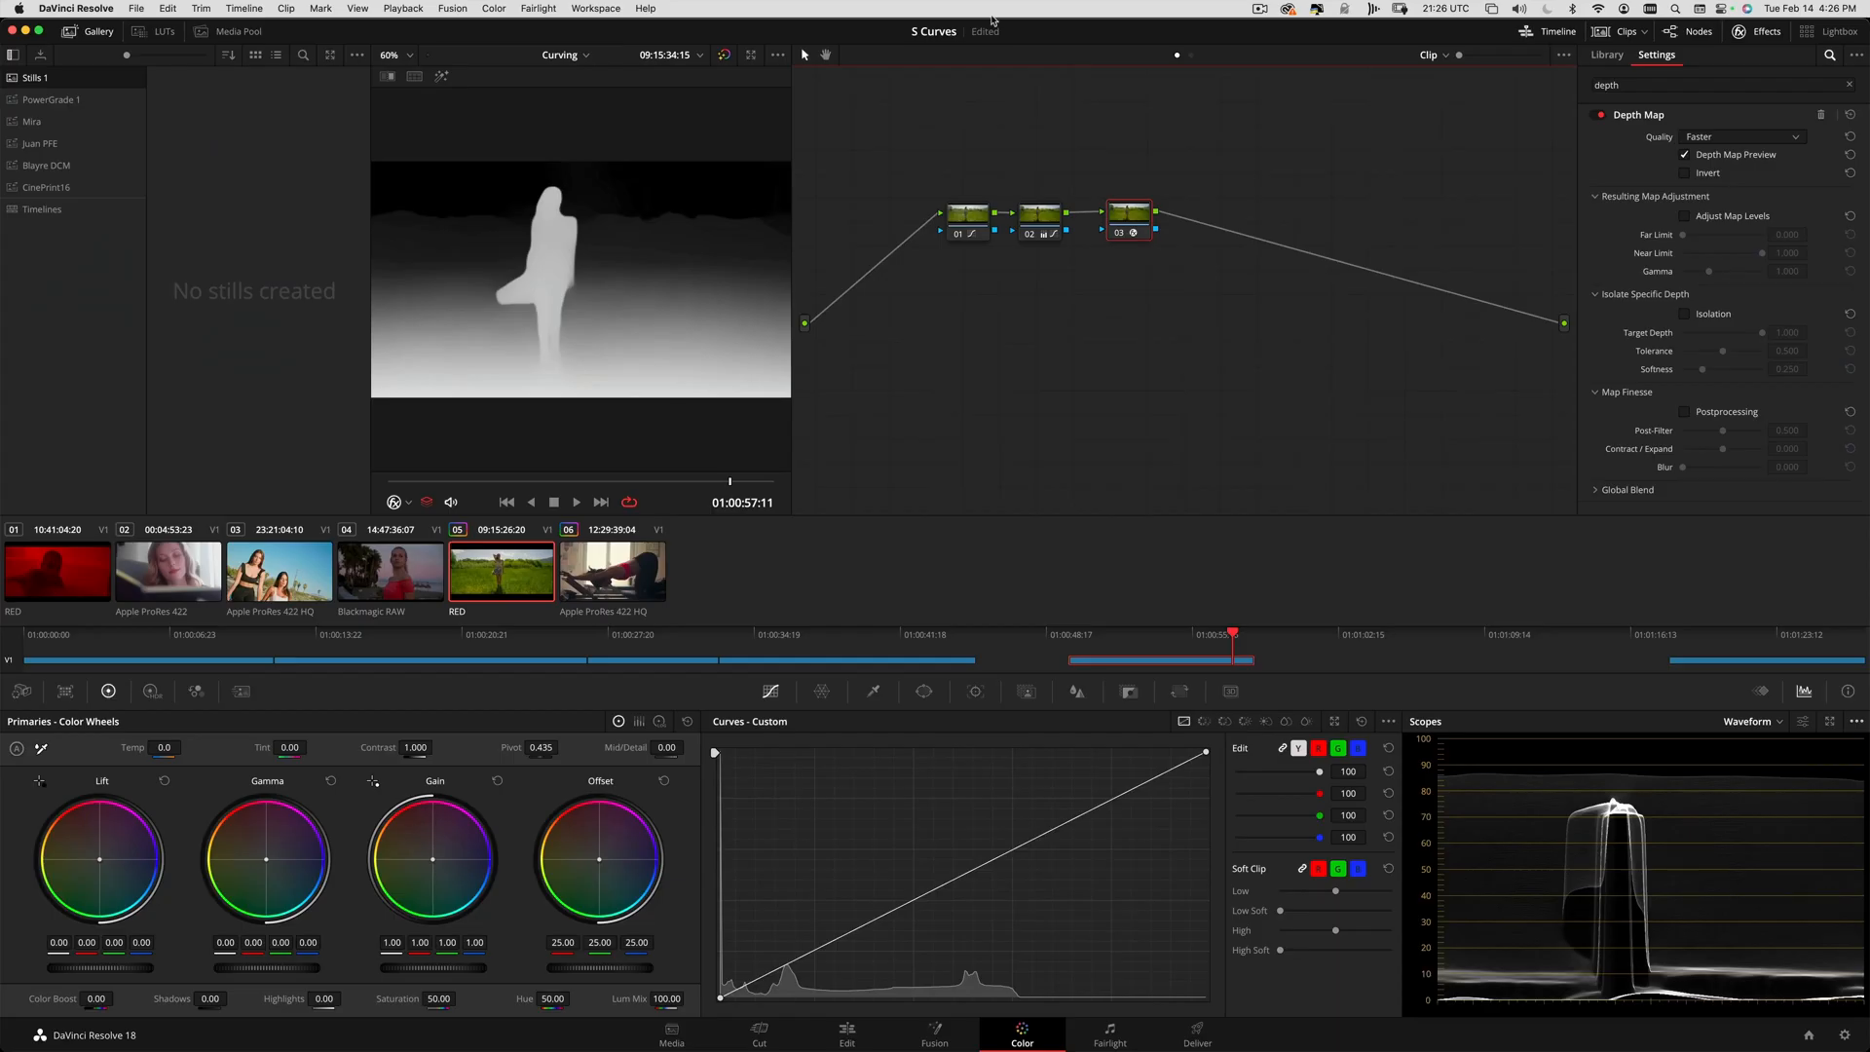
- Add a serial node after the Depth Map node and turn off Depth Map Preview on node 03
{"action": "key", "text": "alt+s"}
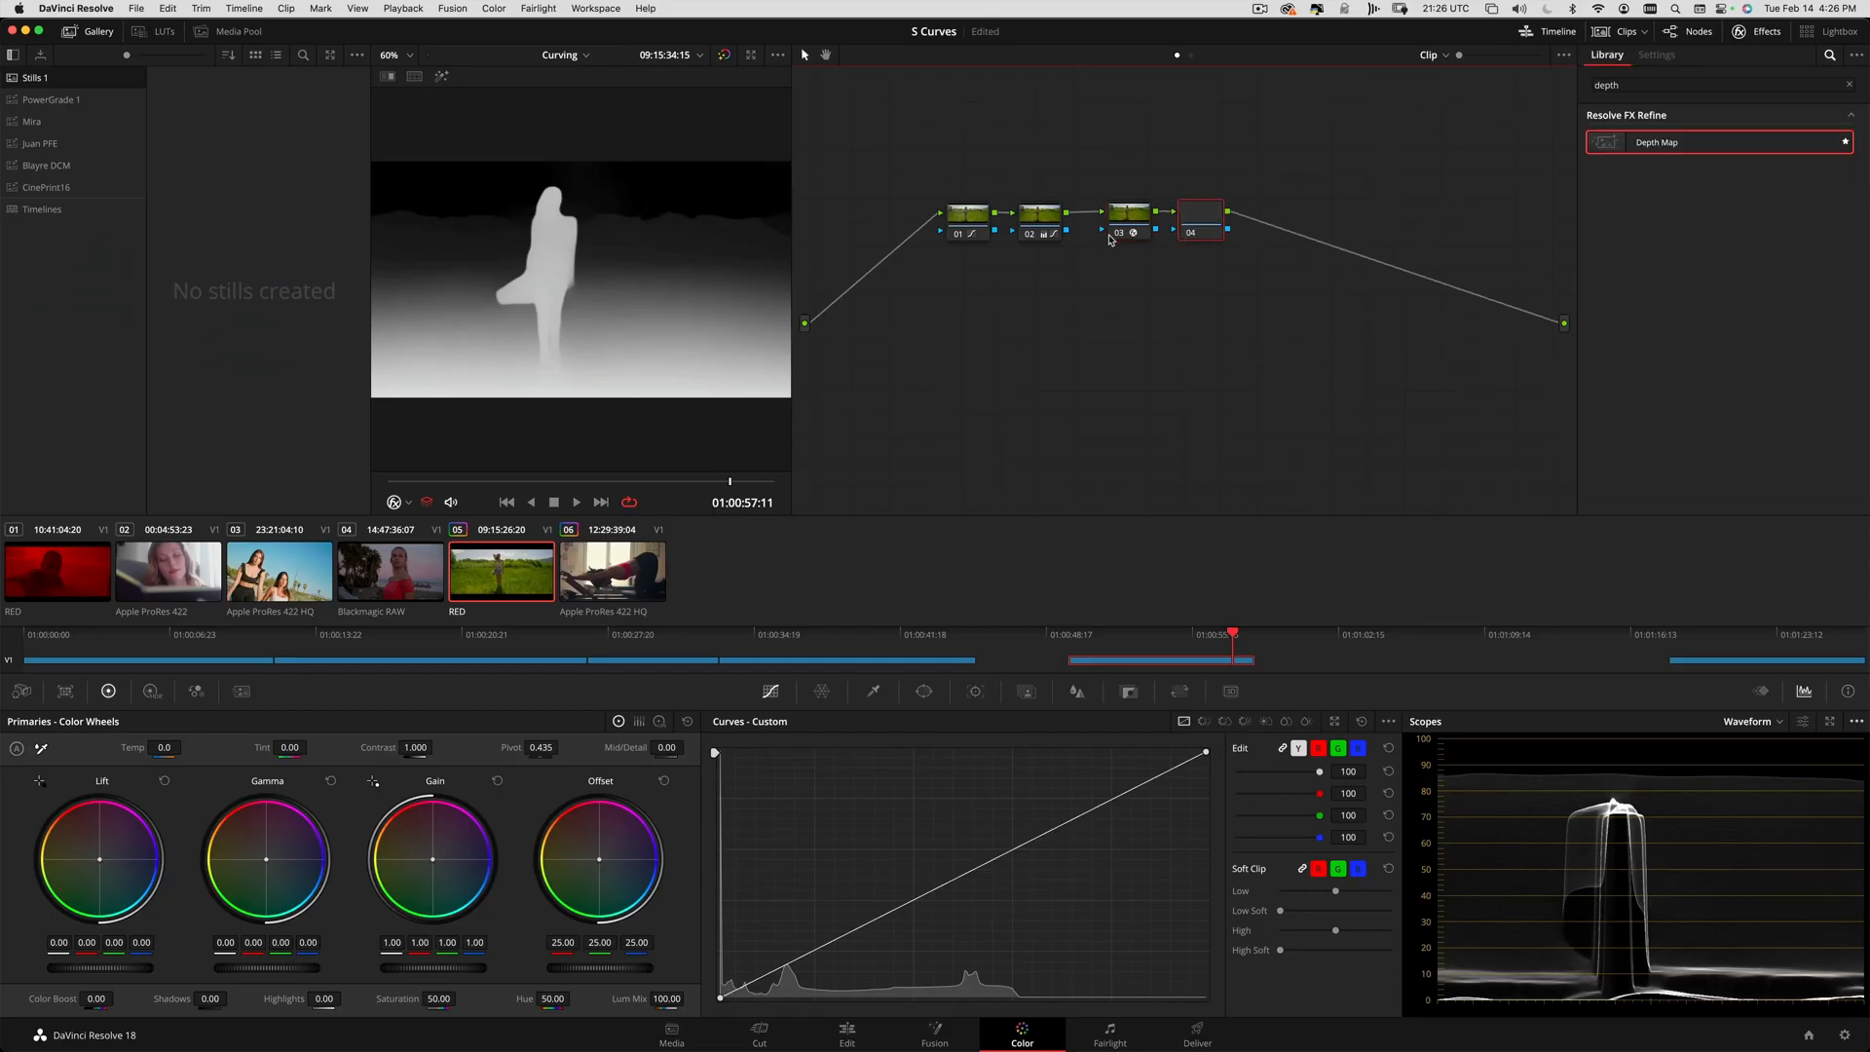
{"action": "left_click_drag", "start_coordinate": [1232, 230], "coordinate": [1220, 236]}
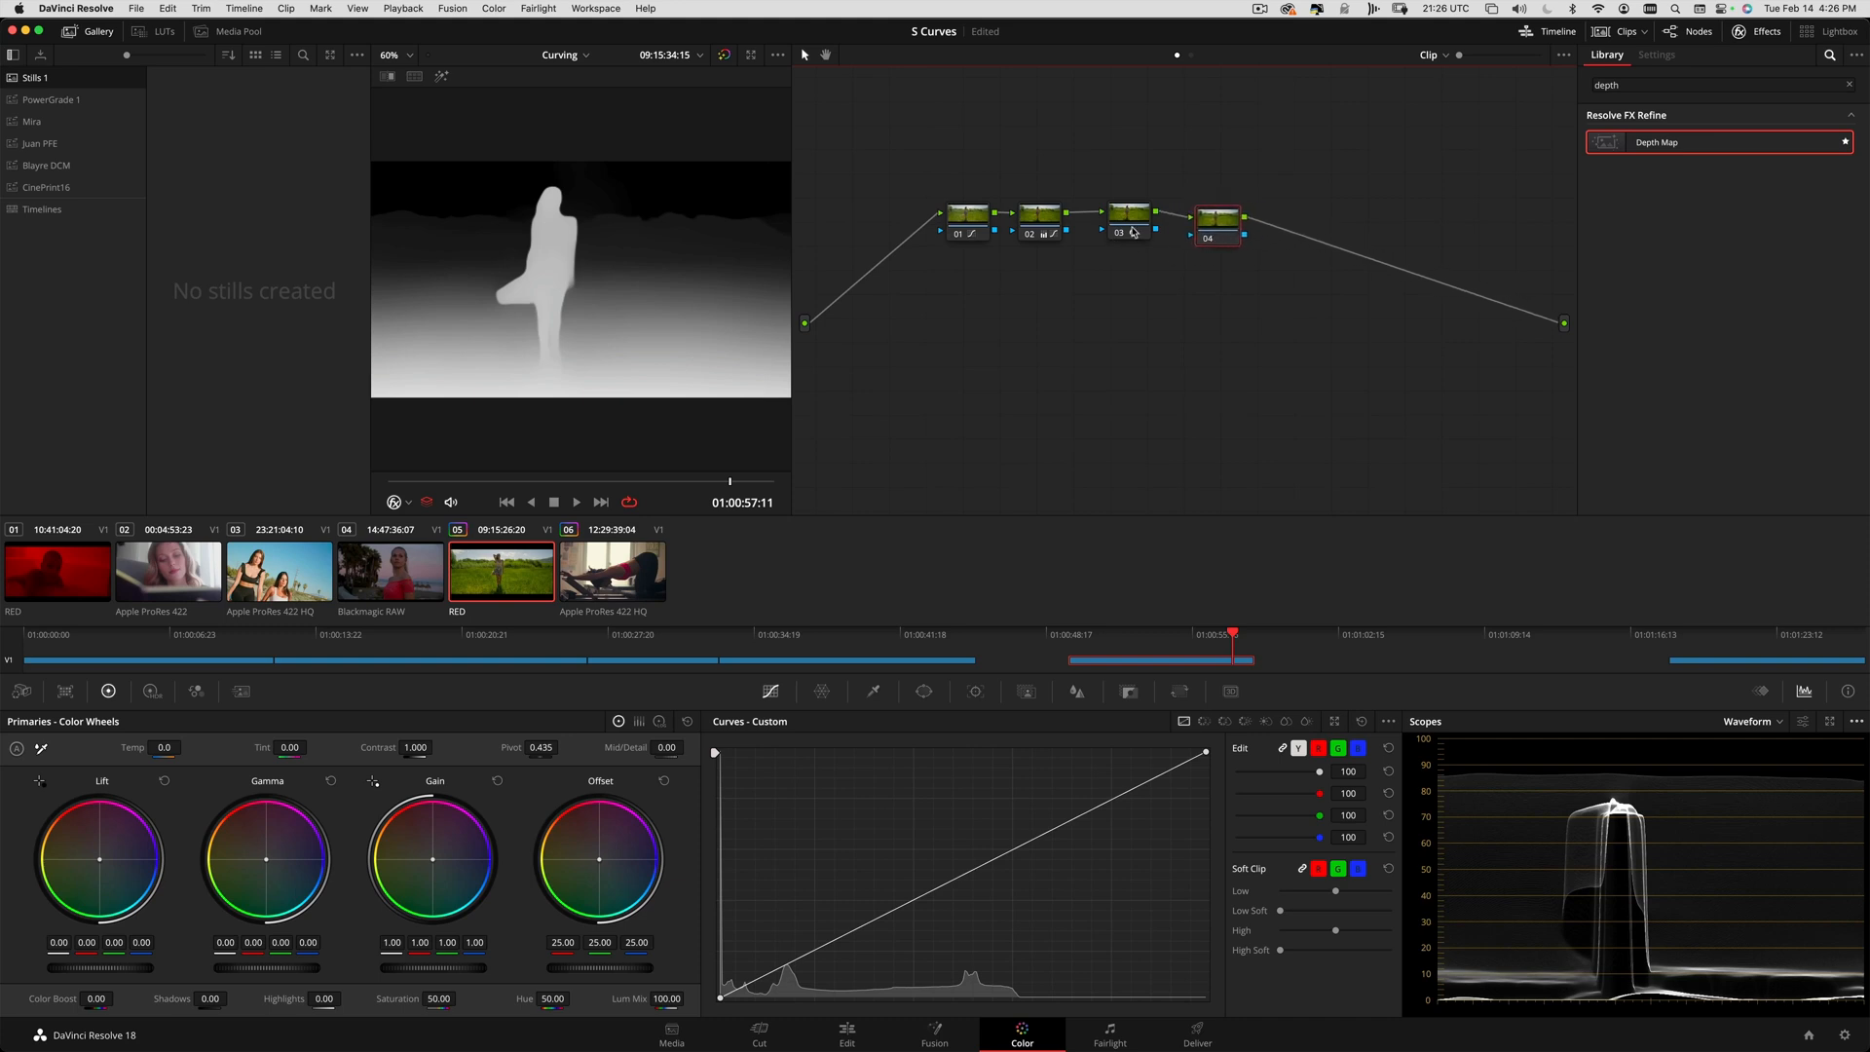
{"action": "left_click", "coordinate": [1142, 218]}
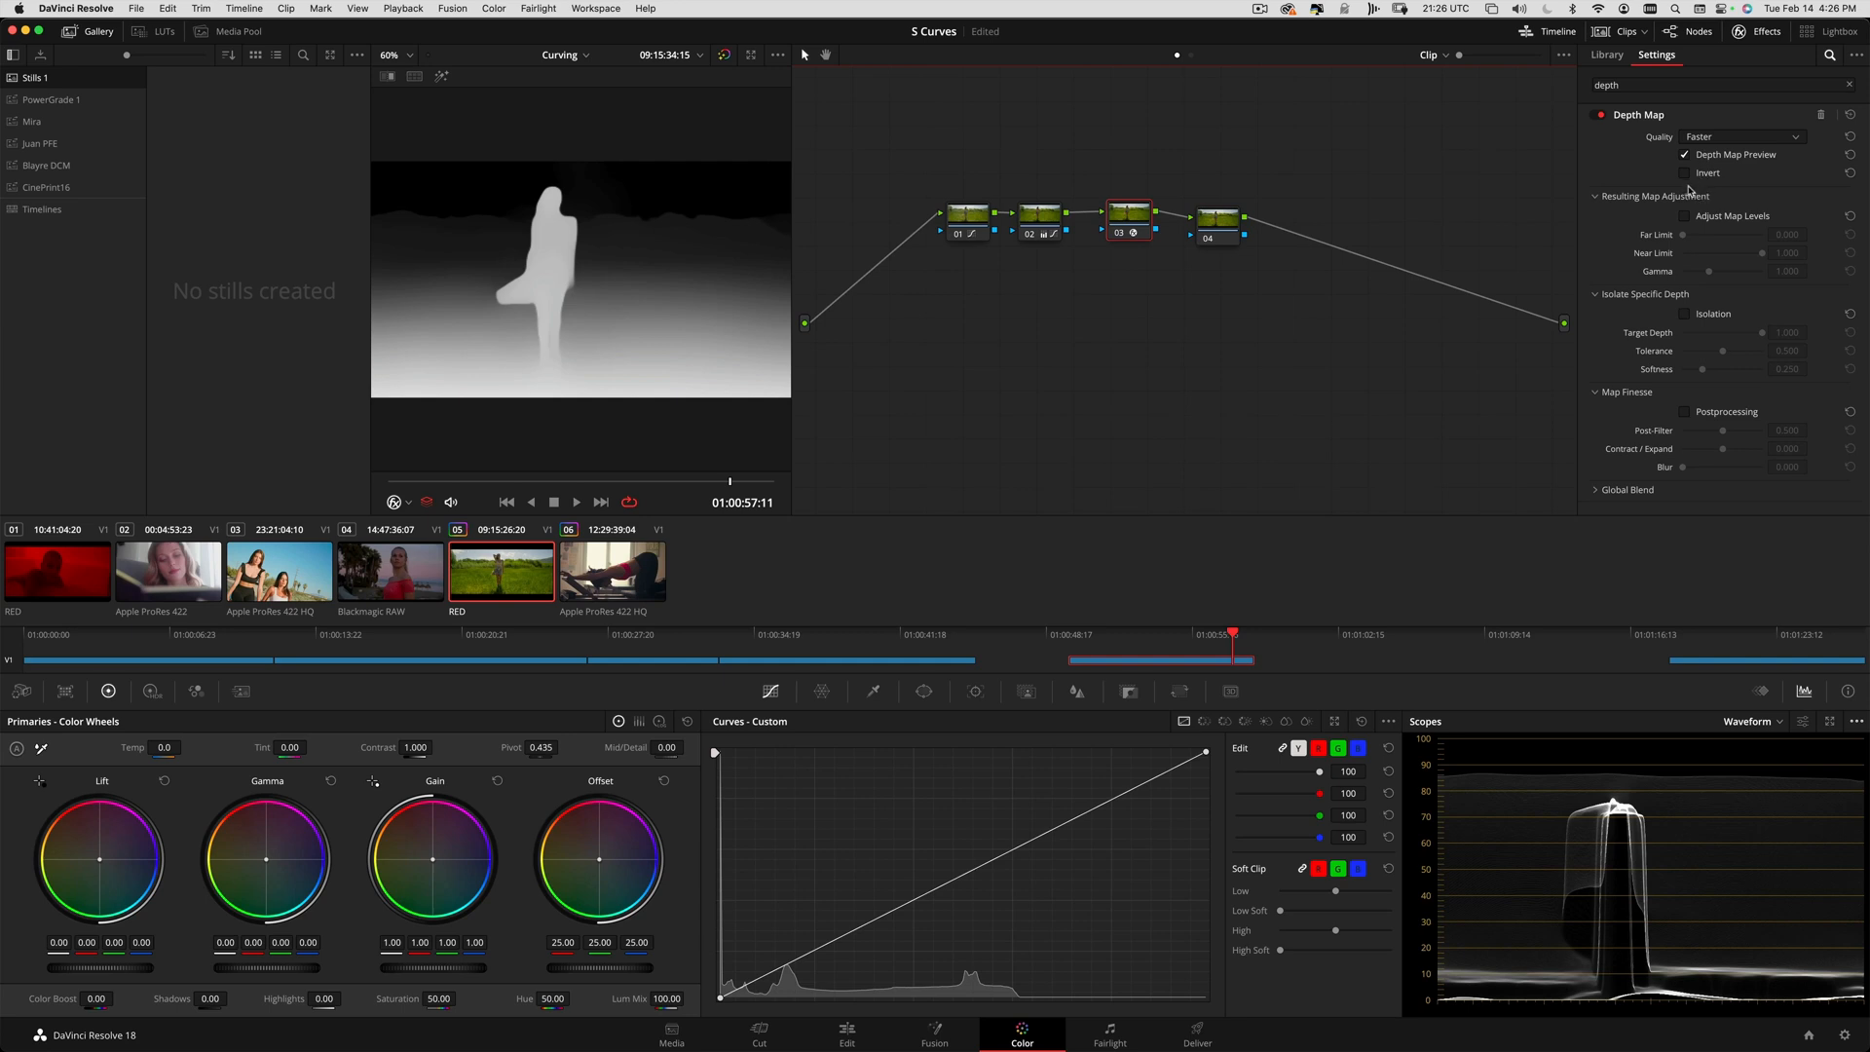
{"action": "left_click", "coordinate": [1686, 156]}
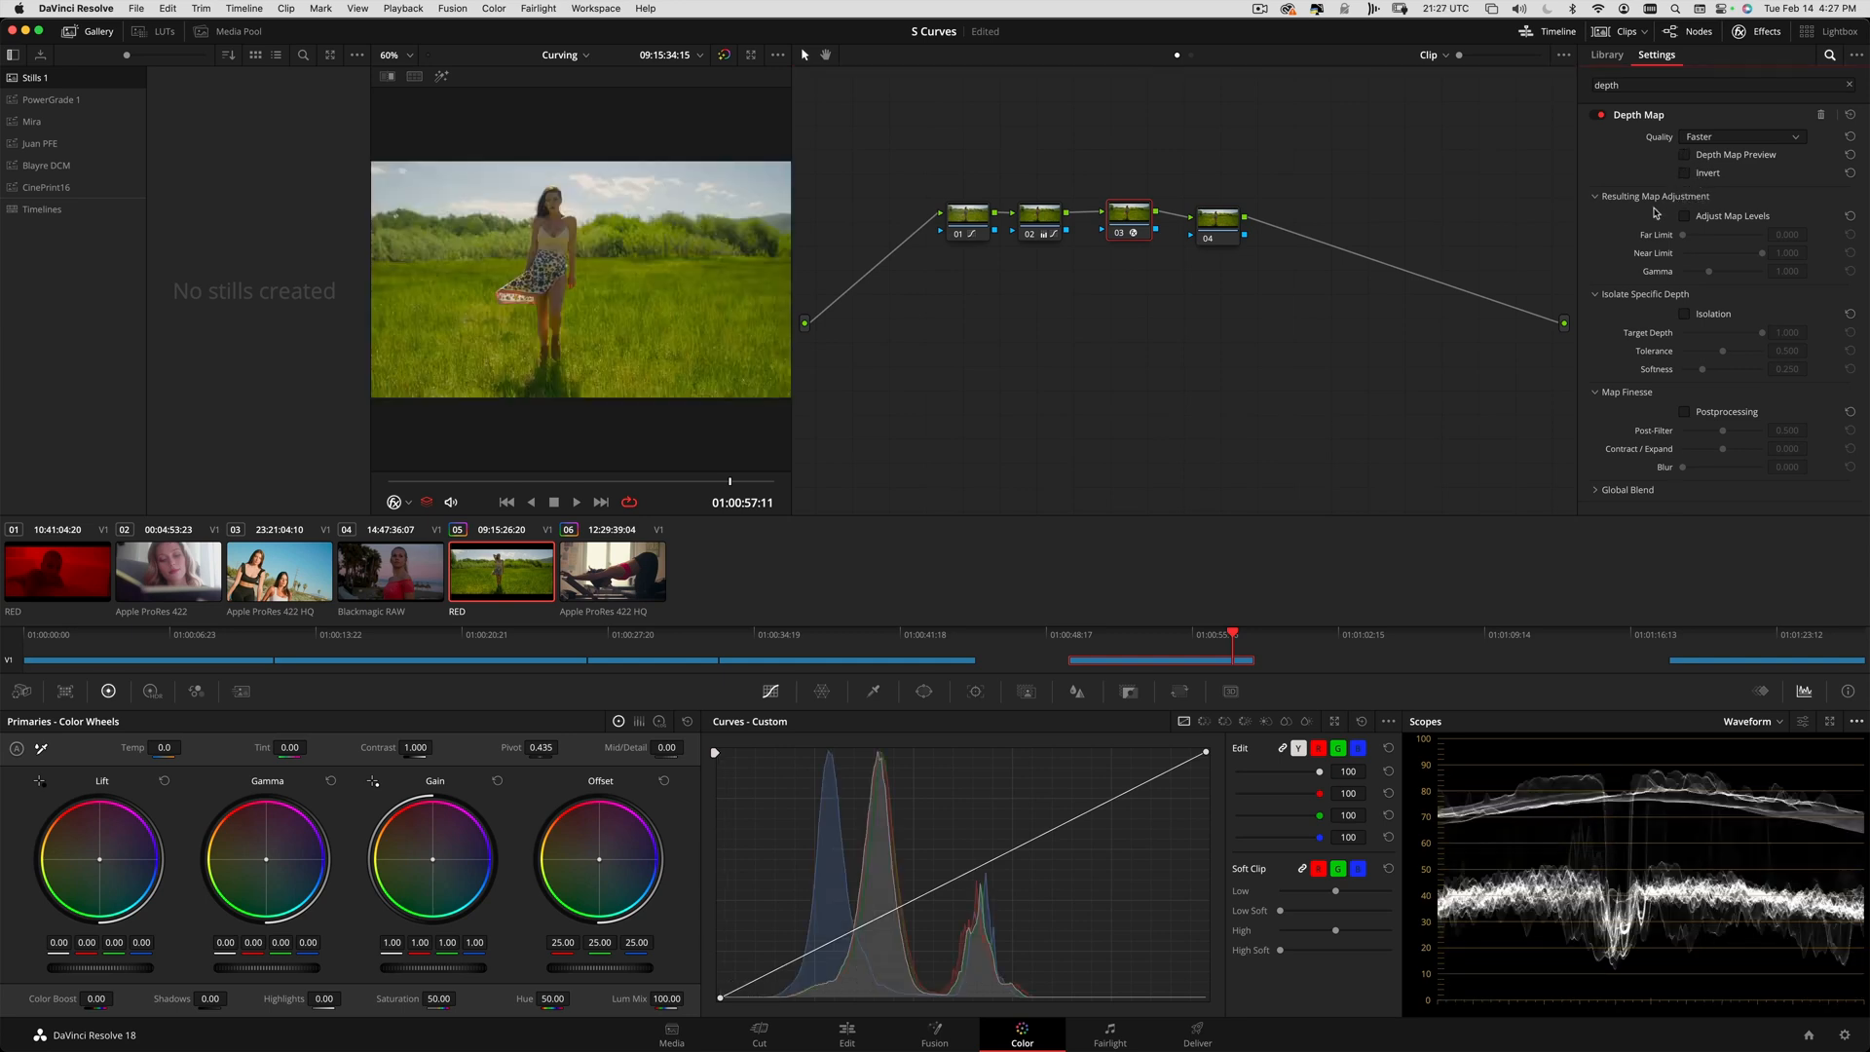
- Connect node 03's key output to node 04's key input and raise node 04's red offset to 49.00
{"action": "left_click_drag", "start_coordinate": [1235, 215], "coordinate": [1220, 214]}
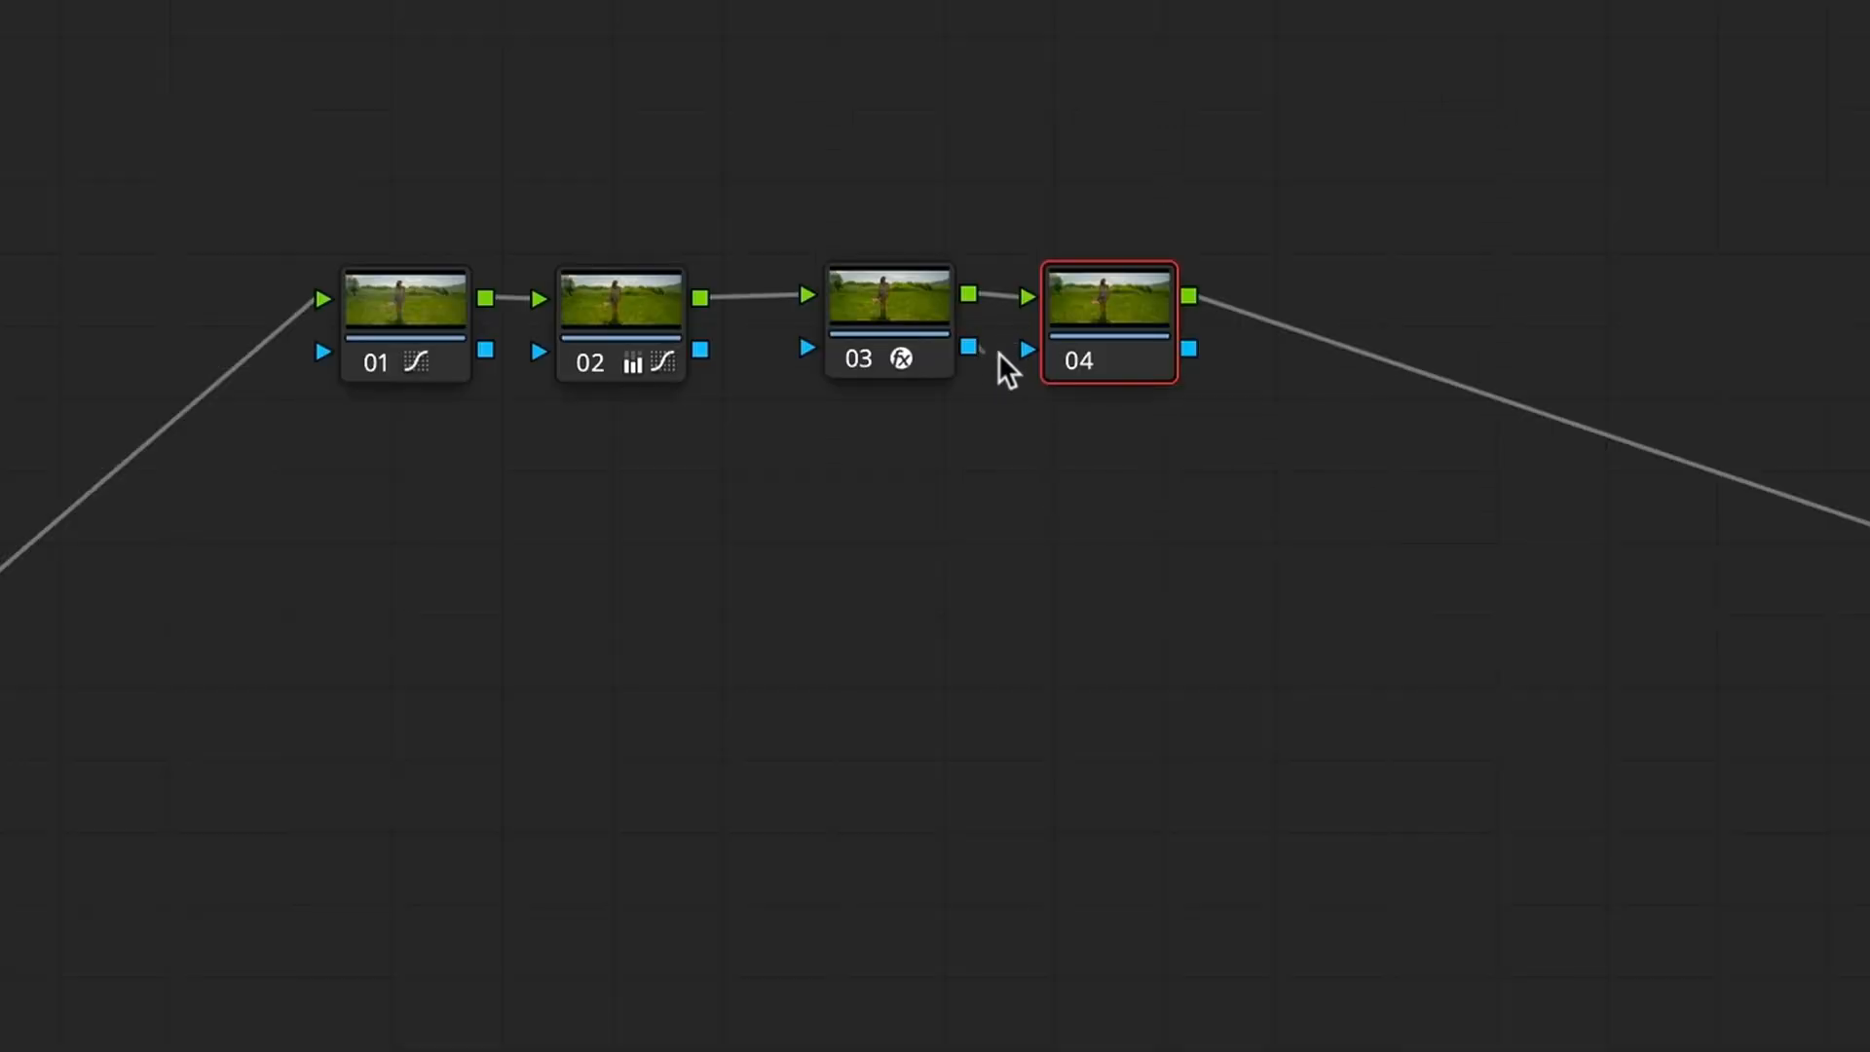
{"action": "left_click_drag", "start_coordinate": [1110, 307], "coordinate": [1102, 314]}
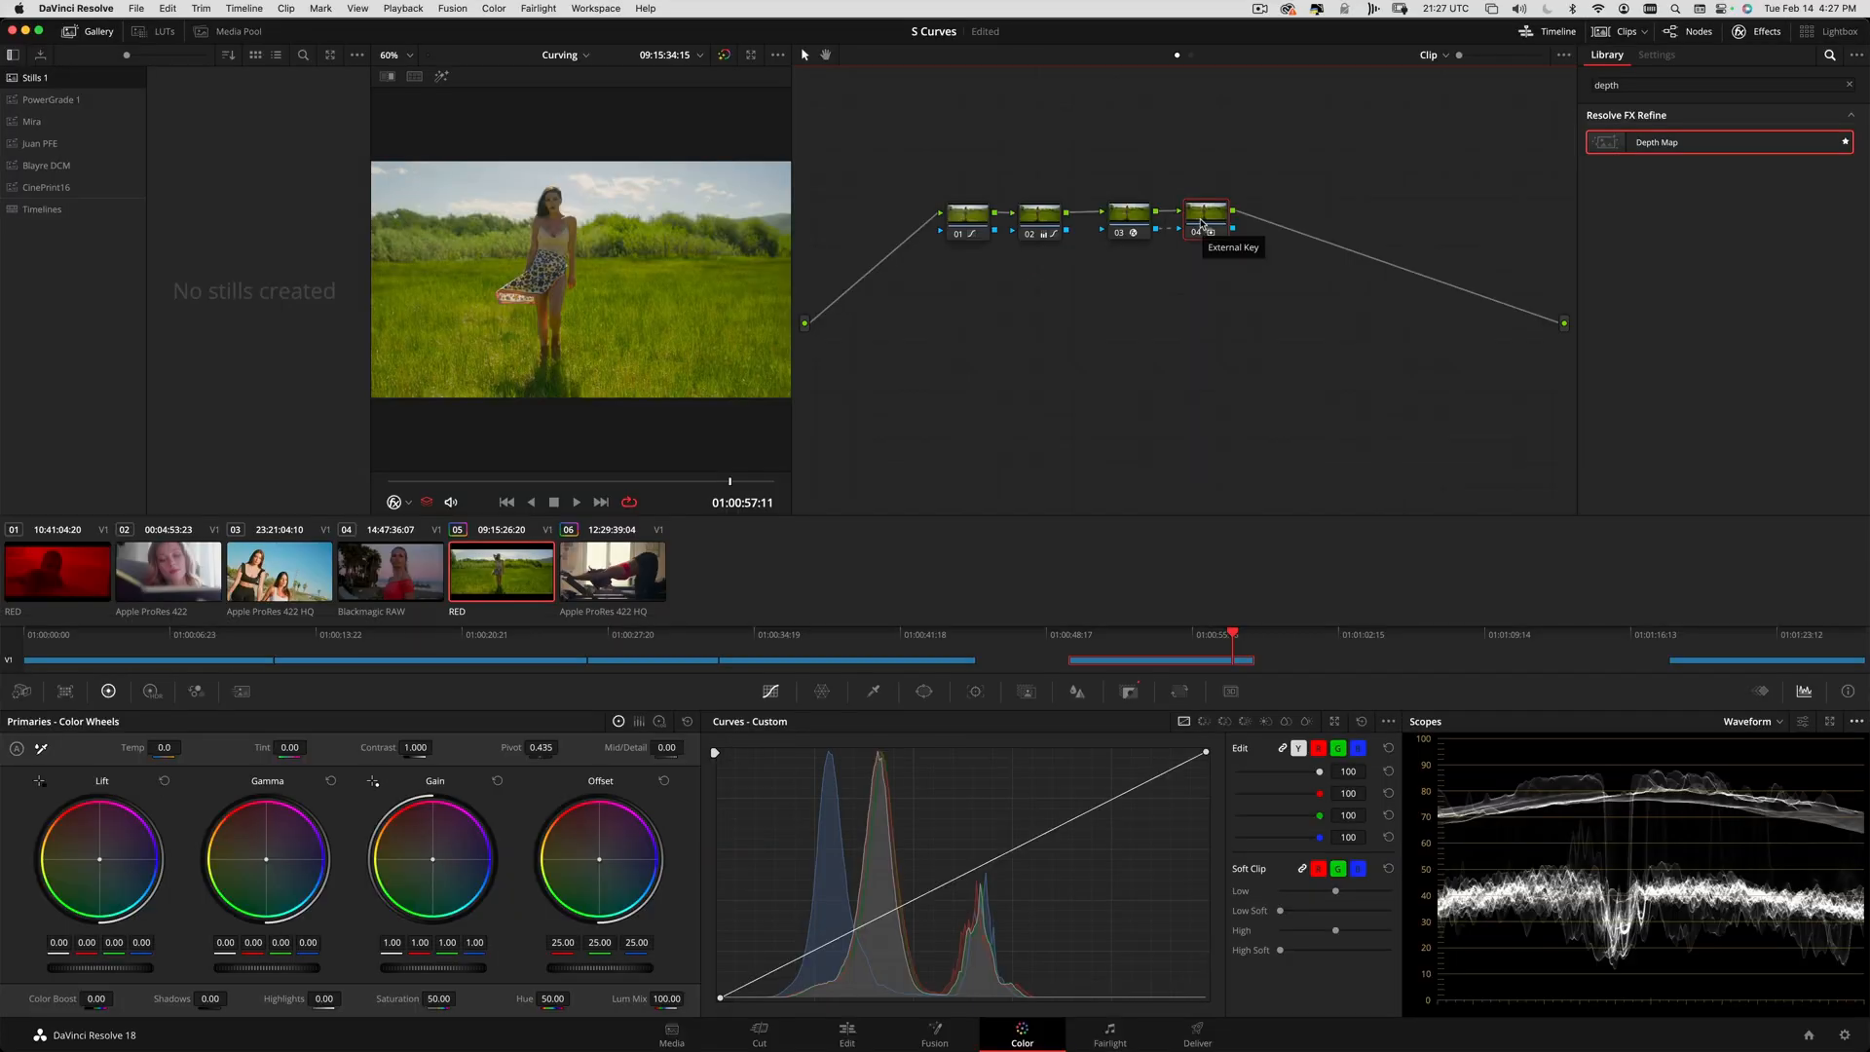
{"action": "key", "text": "7"}
{"action": "key", "text": "7"}
{"action": "key", "text": "7"}
{"action": "key", "text": "7"}
{"action": "key", "text": "7"}
{"action": "key", "text": "7"}
{"action": "key", "text": "7"}
{"action": "key", "text": "7"}
{"action": "key", "text": "7"}
{"action": "key", "text": "7"}
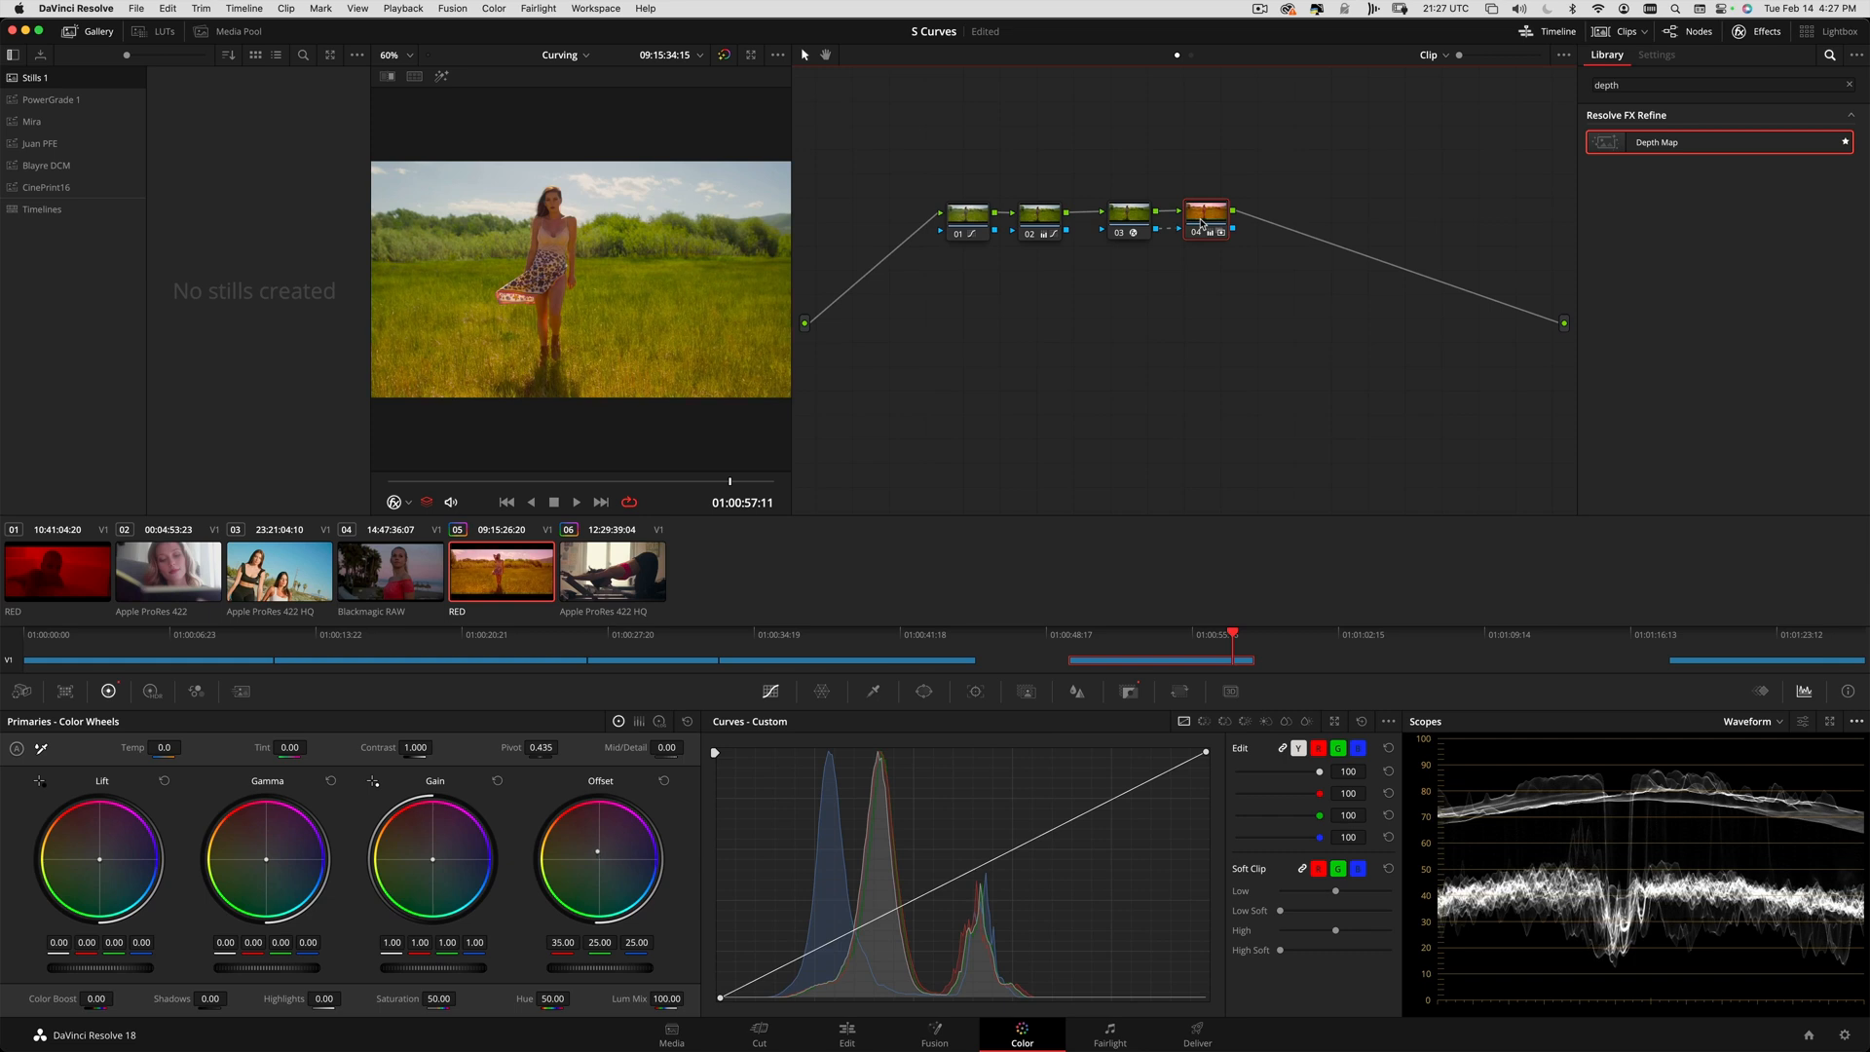
{"action": "key", "text": "7"}
{"action": "key", "text": "7"}
{"action": "key", "text": "7"}
{"action": "key", "text": "7"}
{"action": "key", "text": "7"}
{"action": "key", "text": "7"}
{"action": "key", "text": "7"}
{"action": "key", "text": "7"}
{"action": "key", "text": "7"}
{"action": "key", "text": "7"}
{"action": "key", "text": "7"}
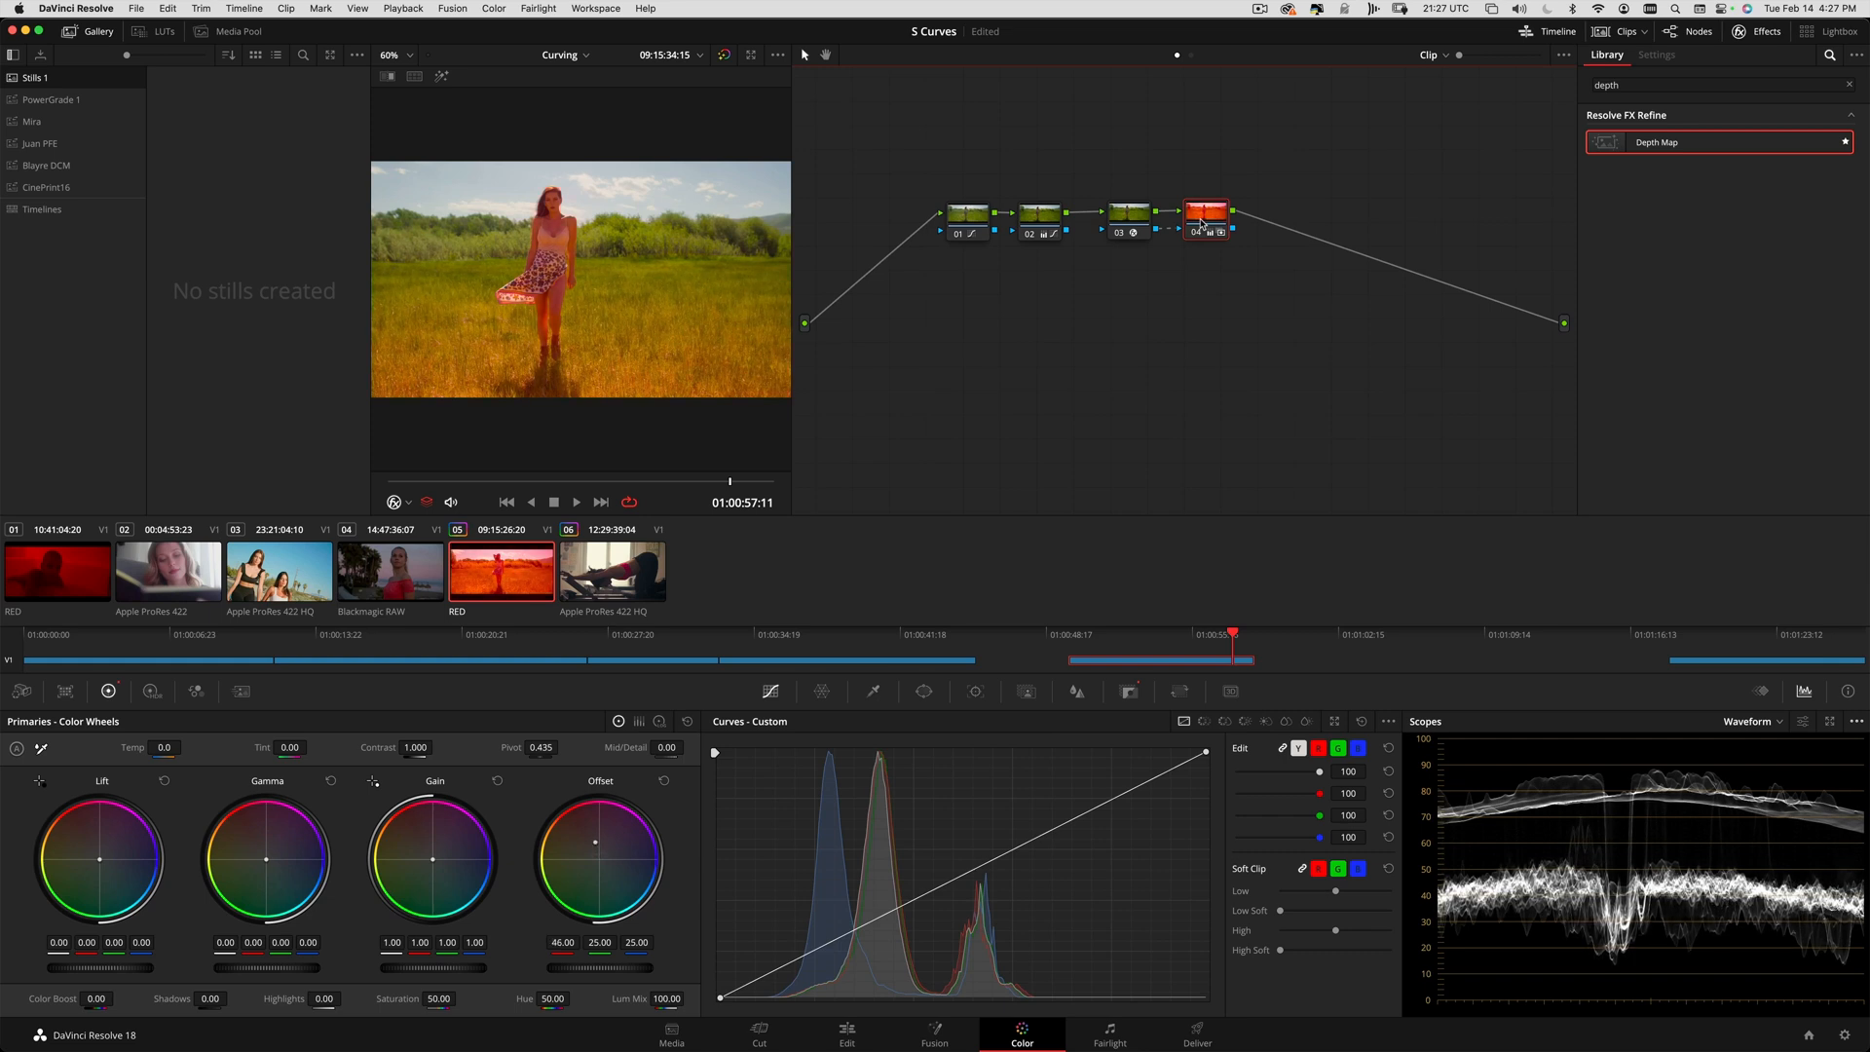
{"action": "key", "text": "7"}
{"action": "key", "text": "7"}
{"action": "key", "text": "7"}
{"action": "key", "text": "4"}
{"action": "key", "text": "4"}
{"action": "key", "text": "4"}
{"action": "key", "text": "4"}
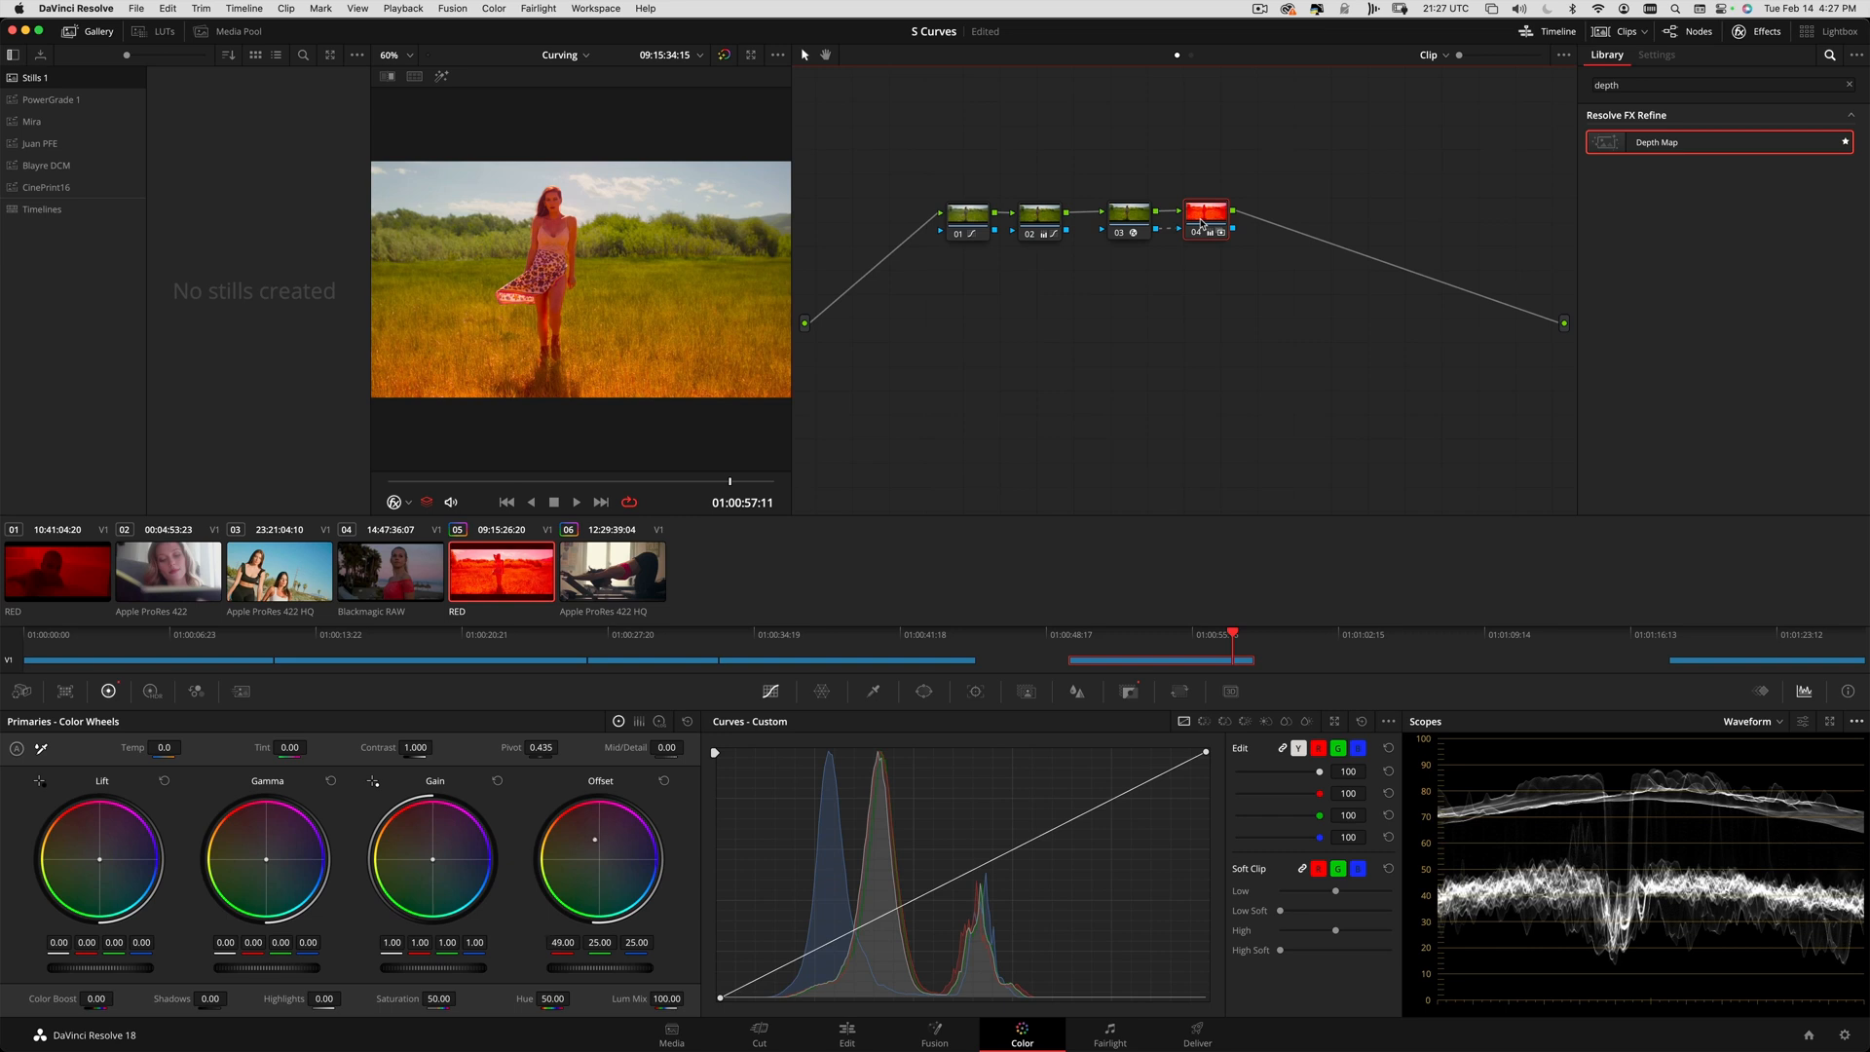
- Inspect the depth key on node 04 with the viewer highlight, and return to node 03's Depth Map settings with the highlight off
{"action": "key", "text": "shift+d"}
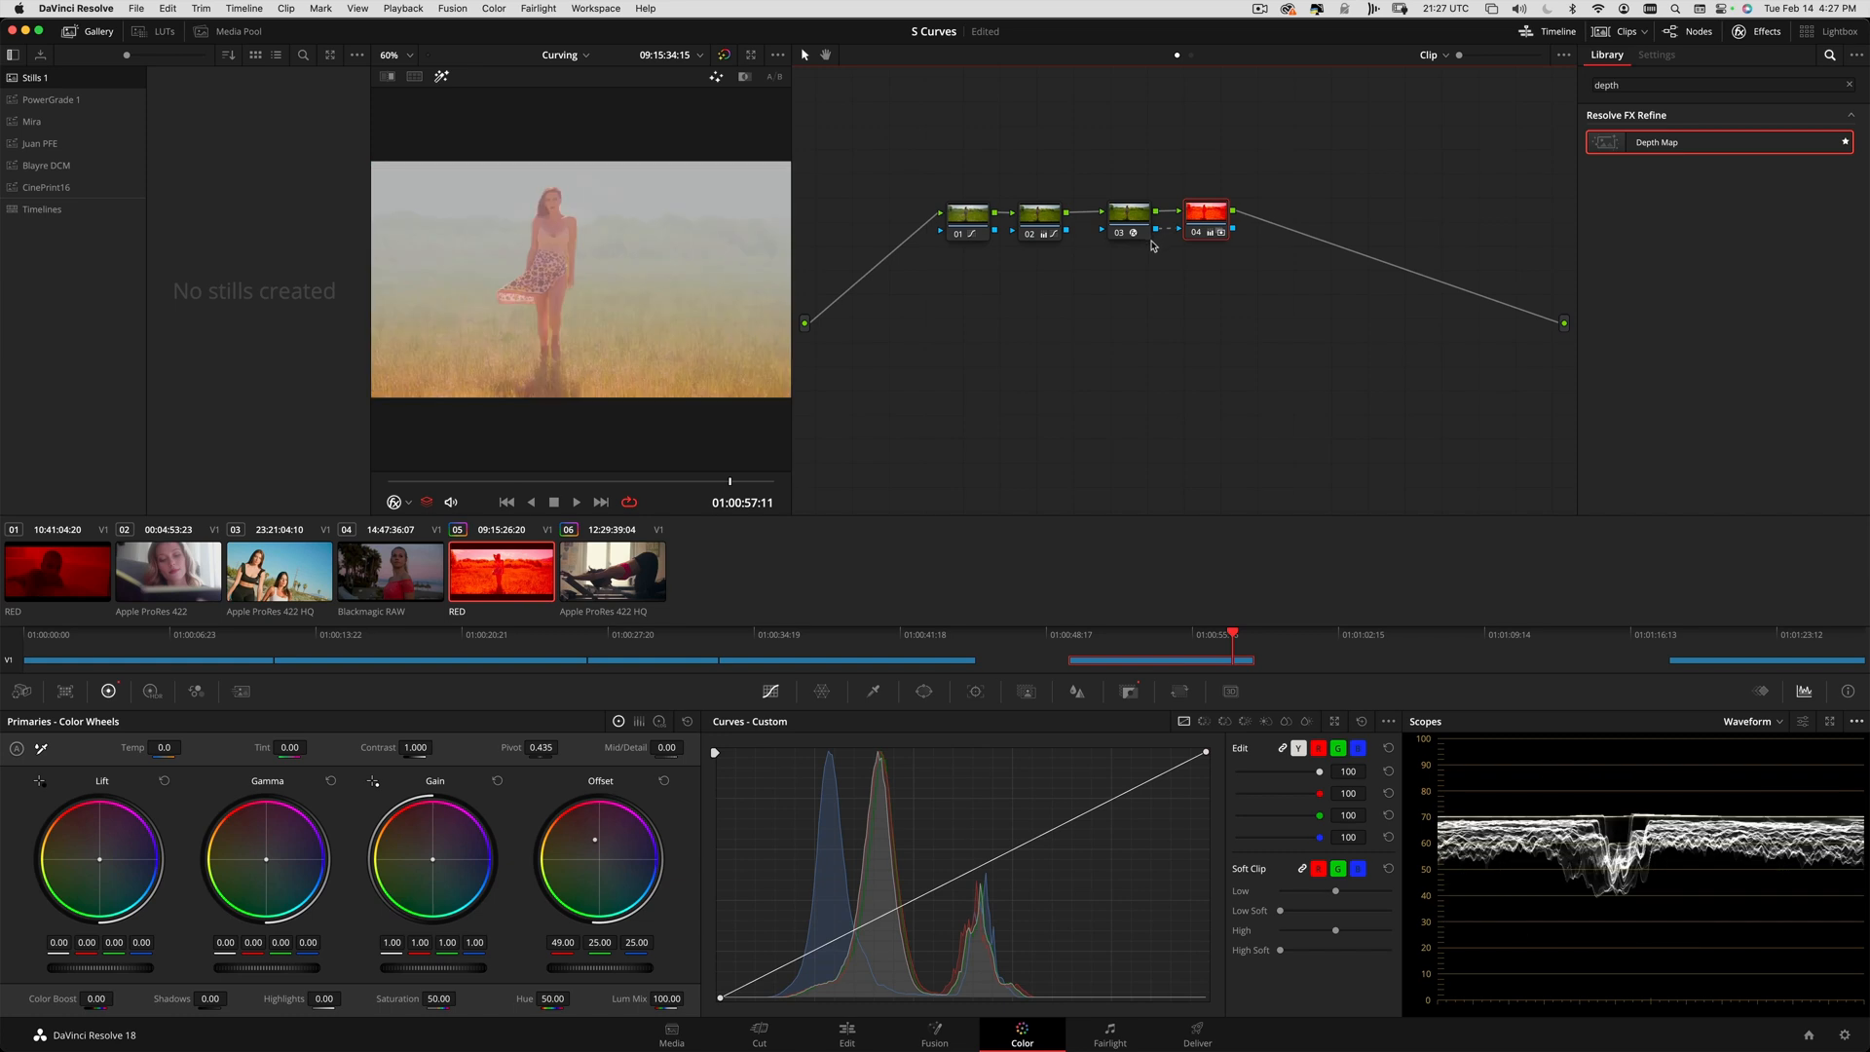
{"action": "key", "text": "shift+d"}
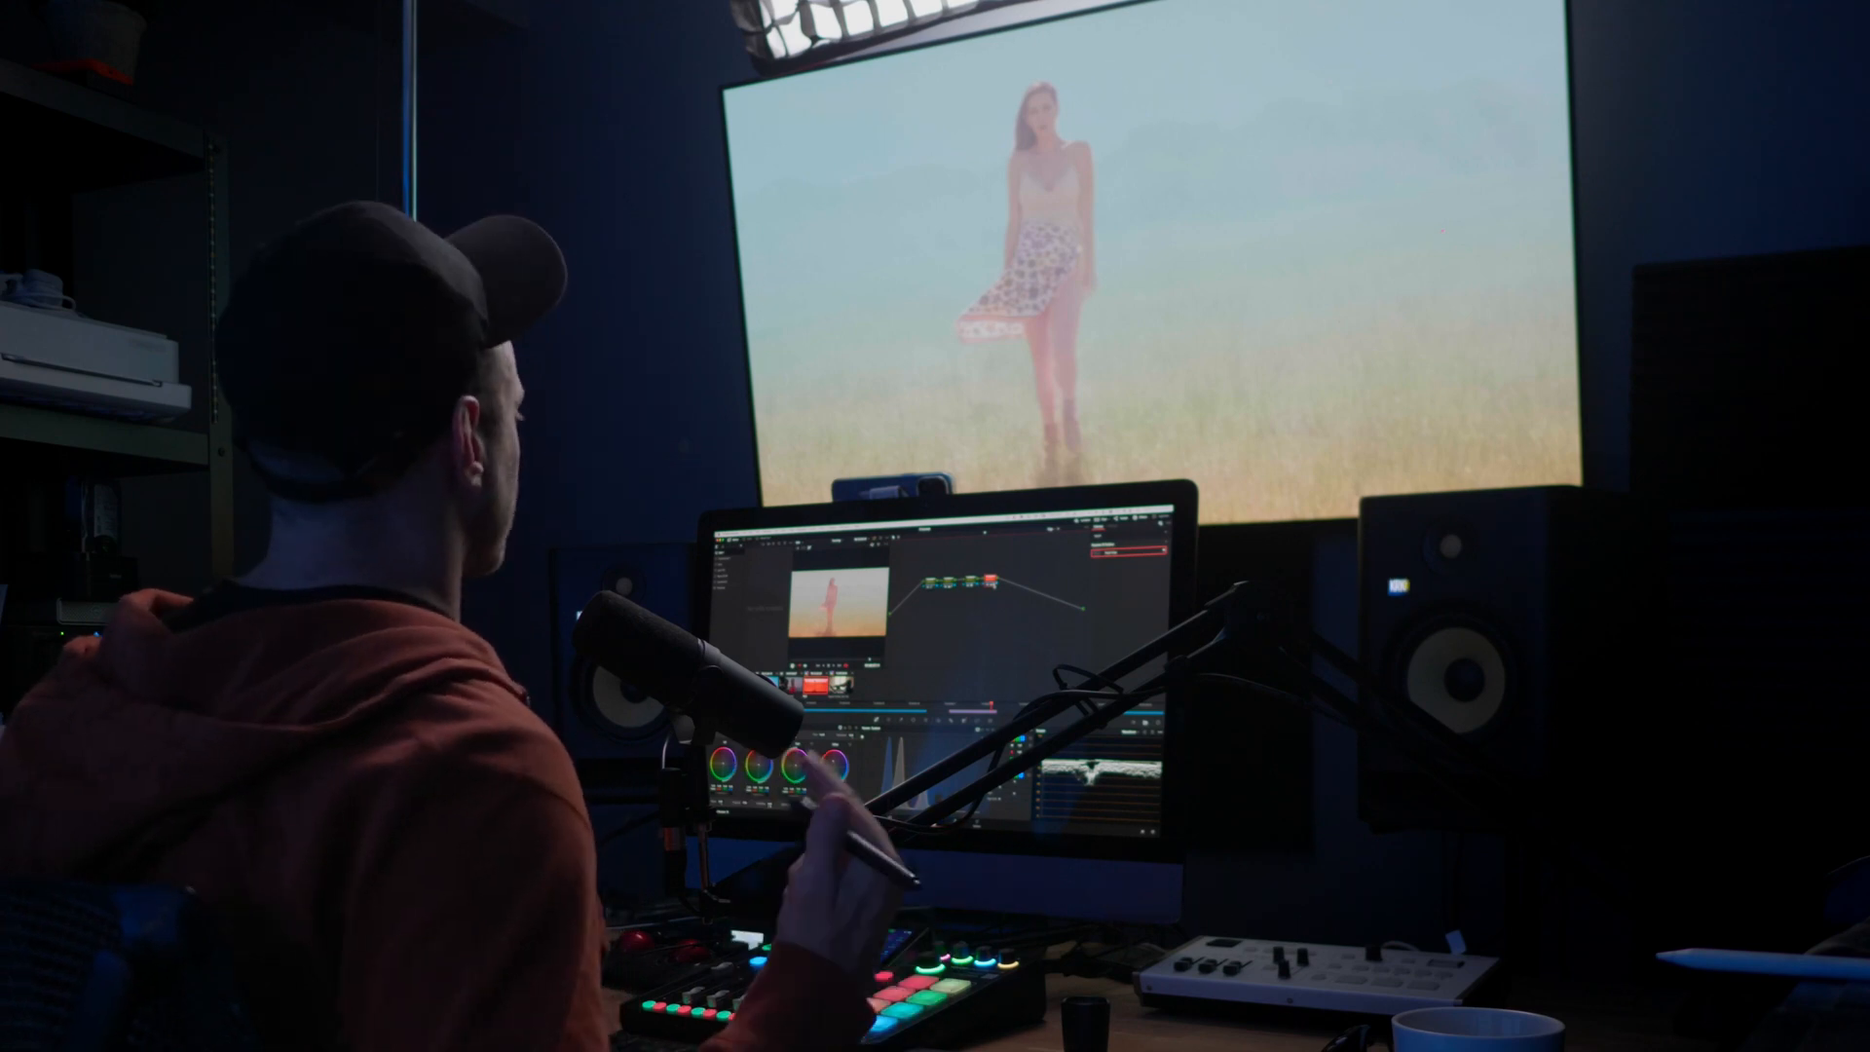
{"action": "double_click", "coordinate": [1128, 552]}
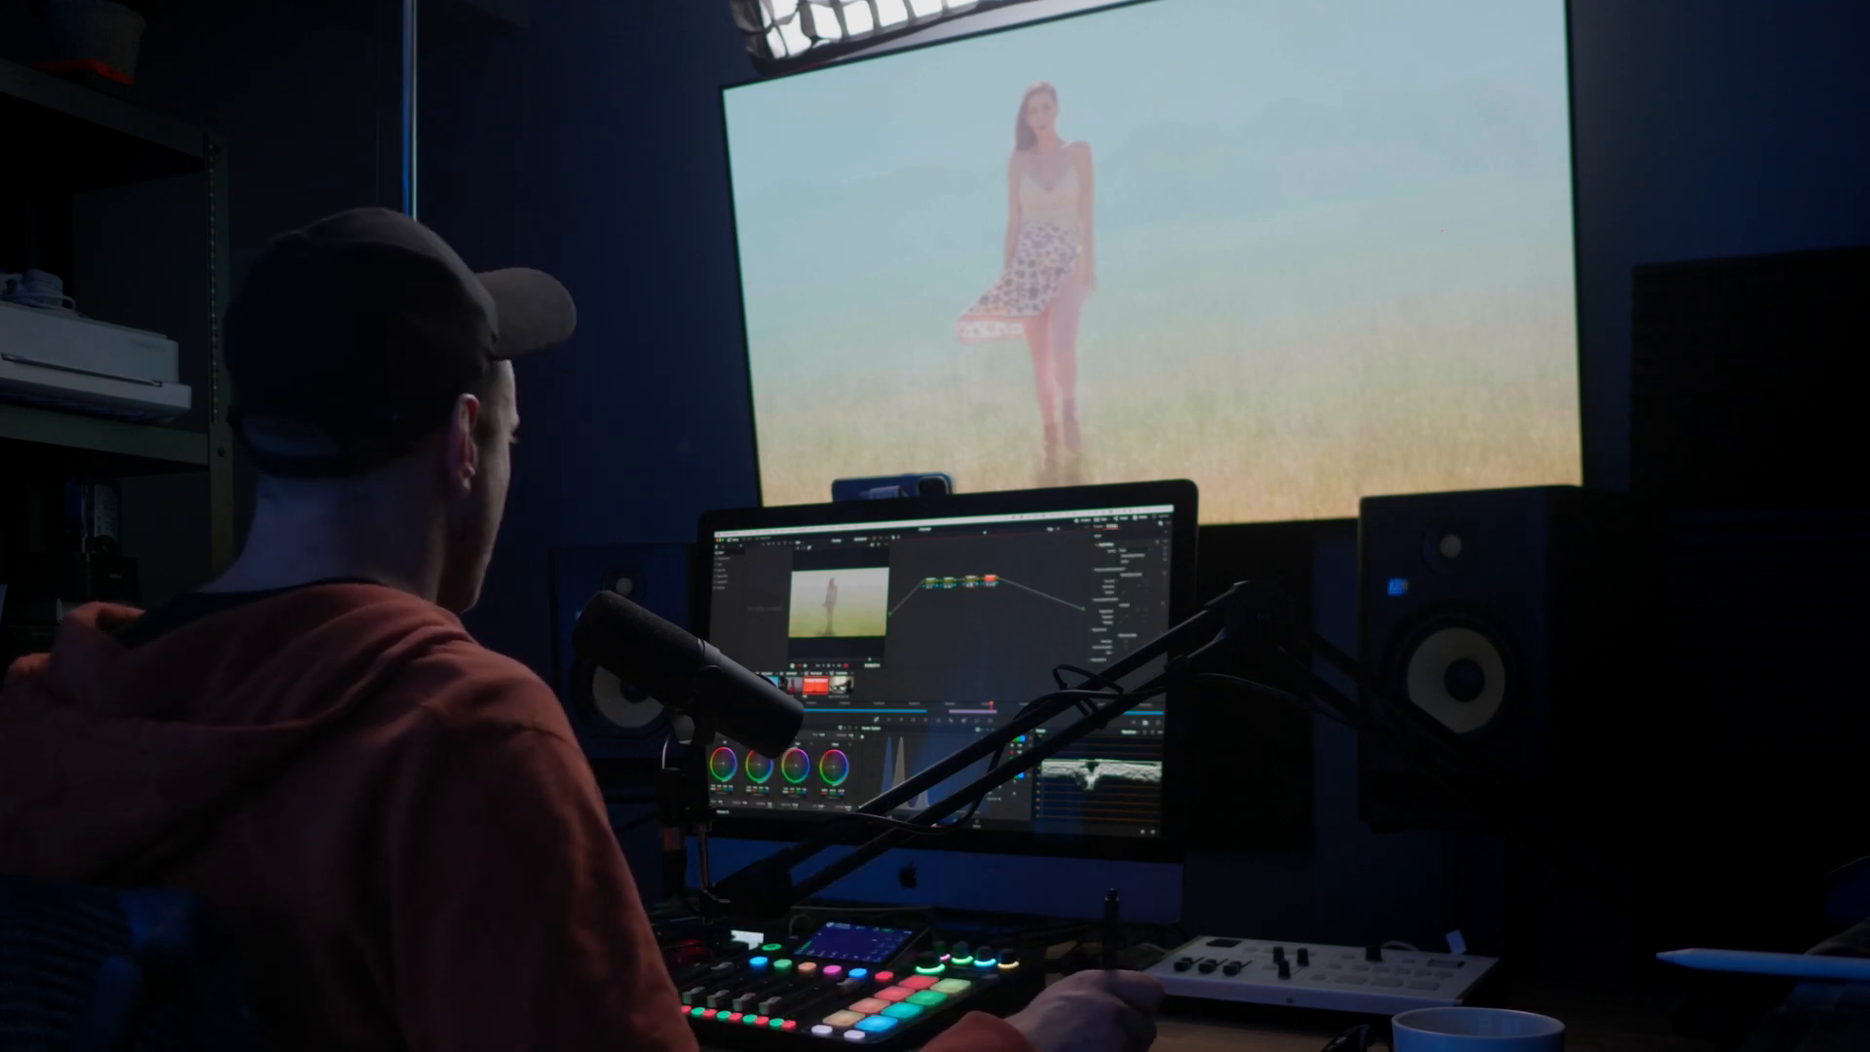
{"action": "key", "text": "super+z"}
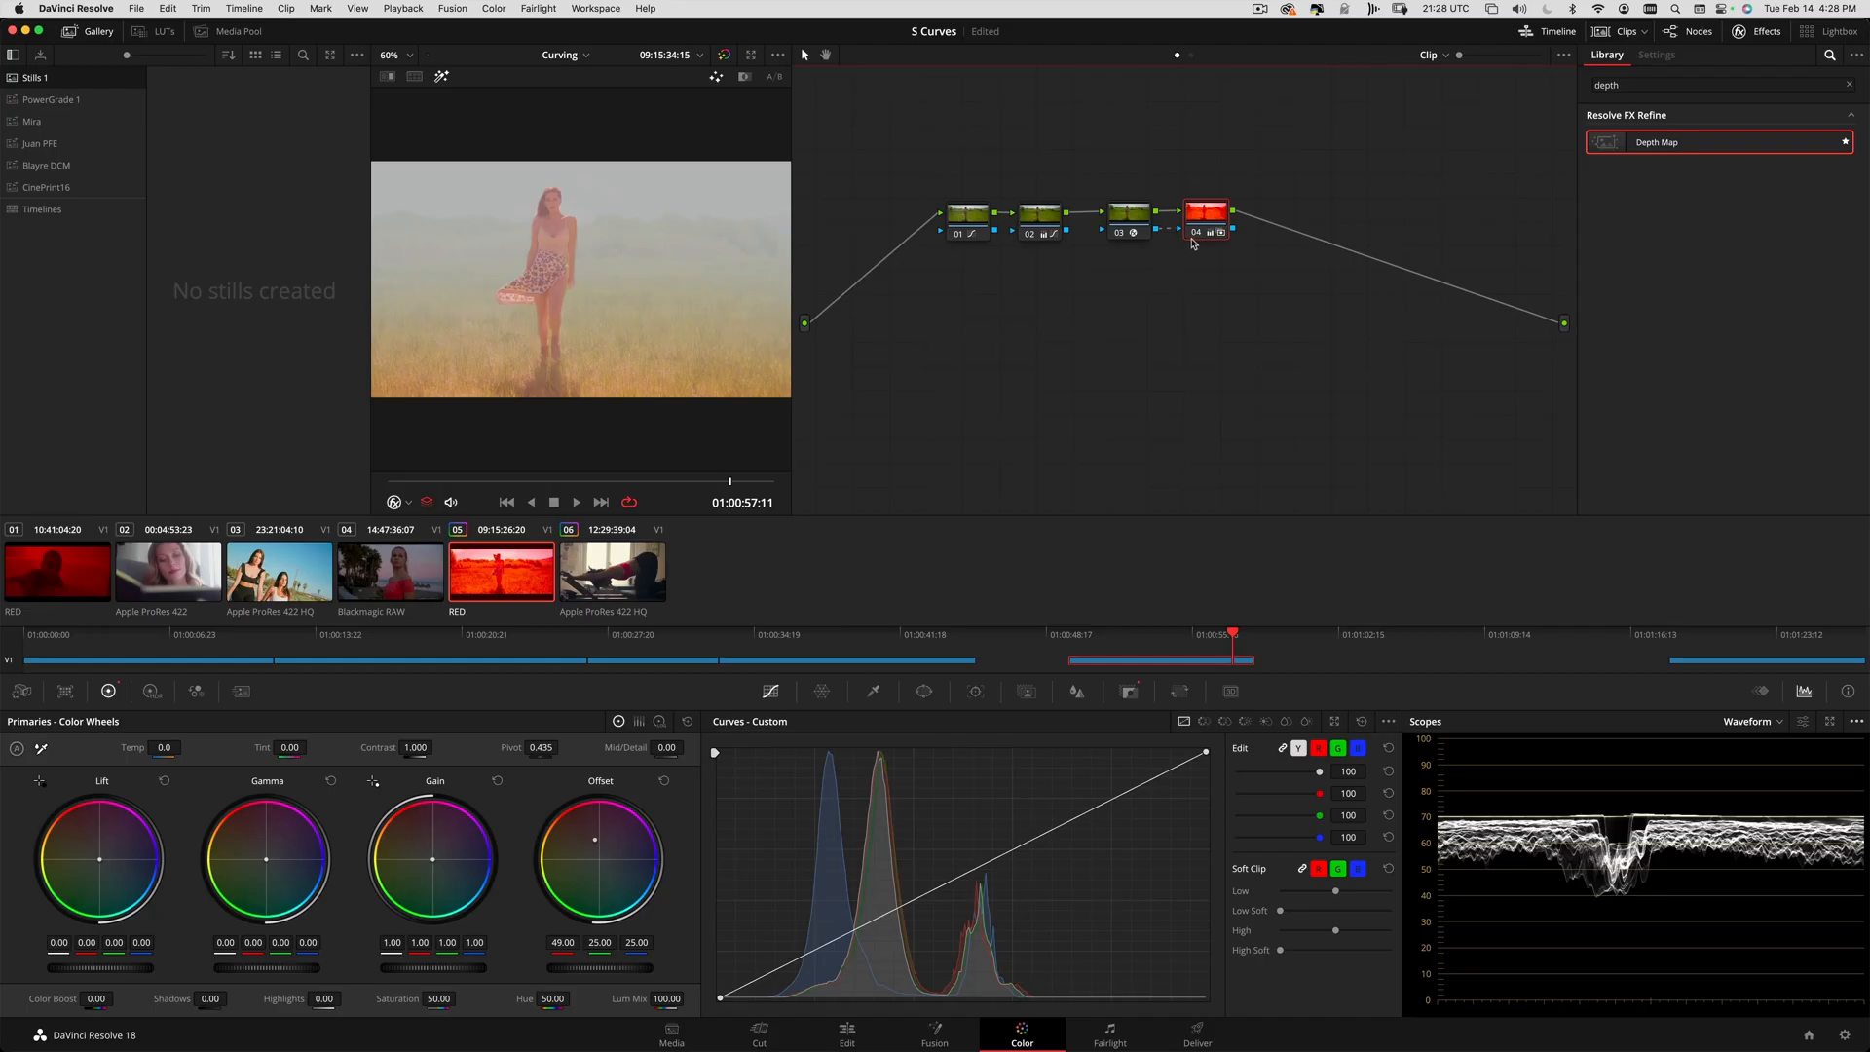
{"action": "left_click", "coordinate": [1128, 223]}
{"action": "left_click", "coordinate": [1210, 217]}
{"action": "left_click", "coordinate": [1122, 223]}
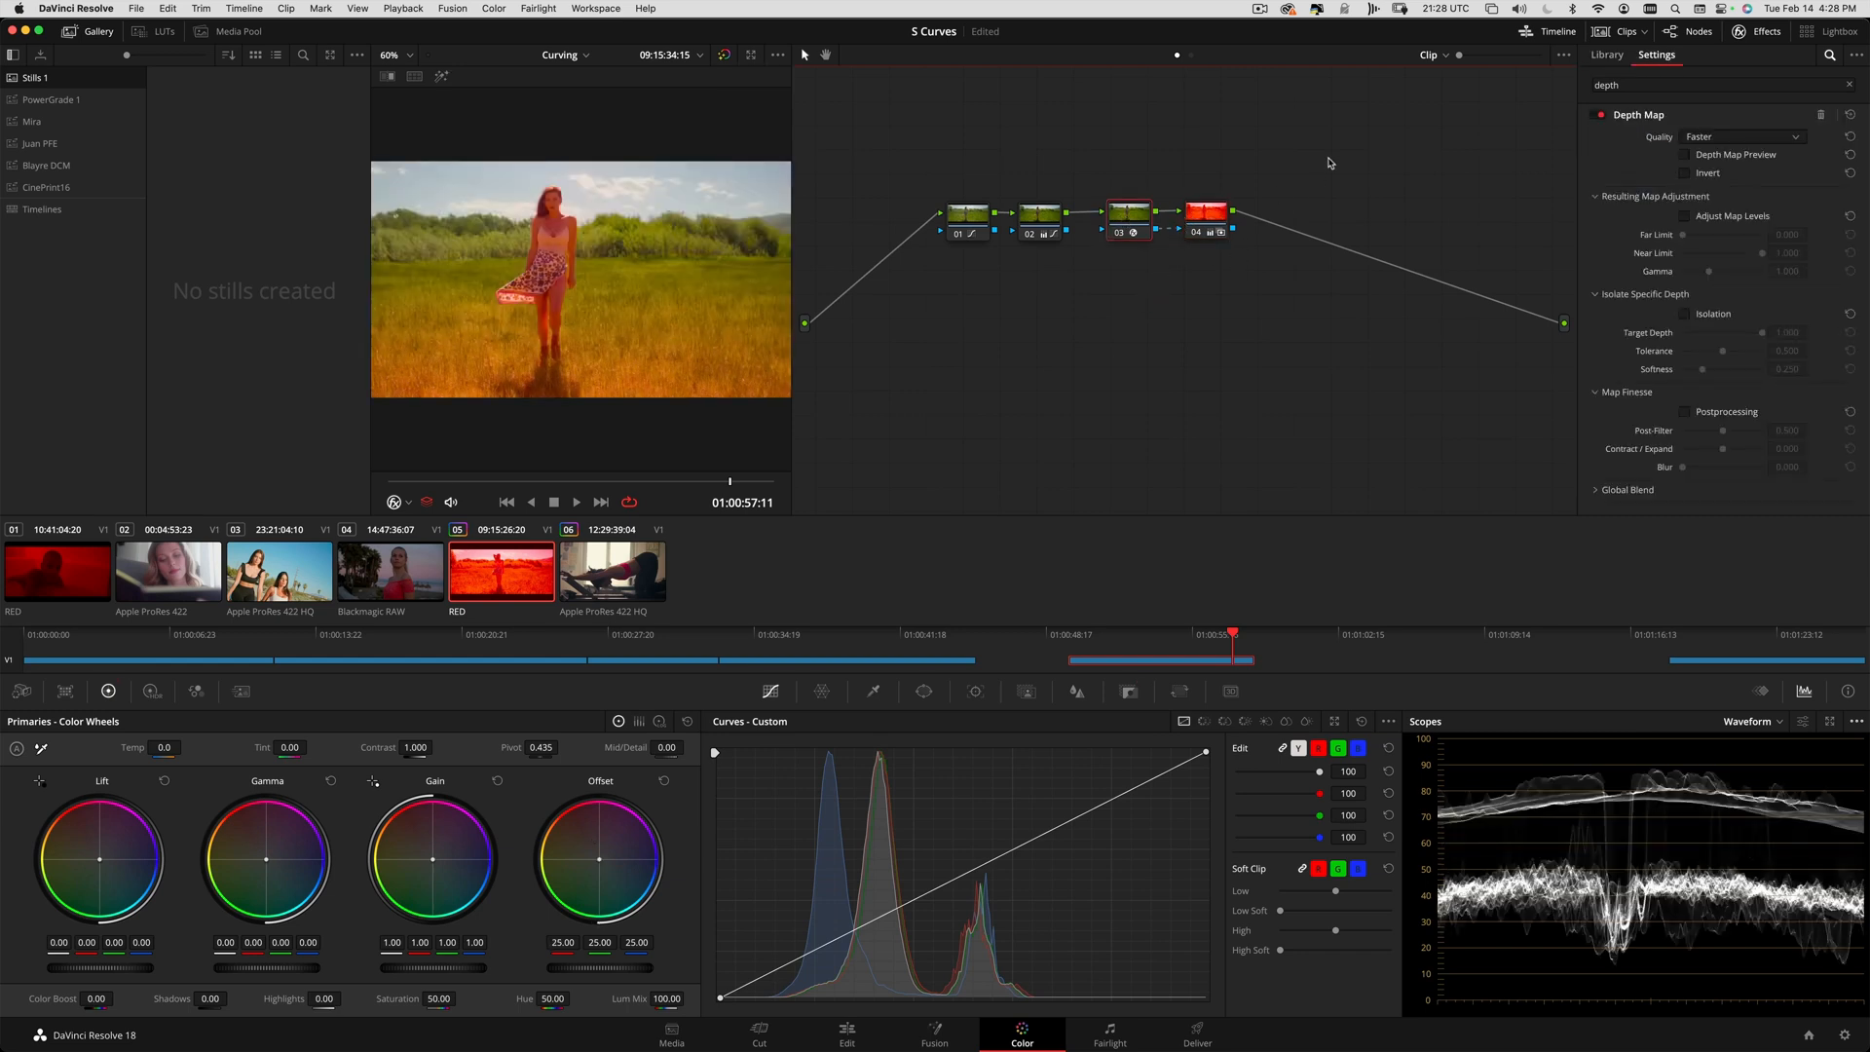
- Preview node 03's depth map, enable Adjust Map Levels and set the Far Limit to 0.248
{"action": "left_click", "coordinate": [1686, 156]}
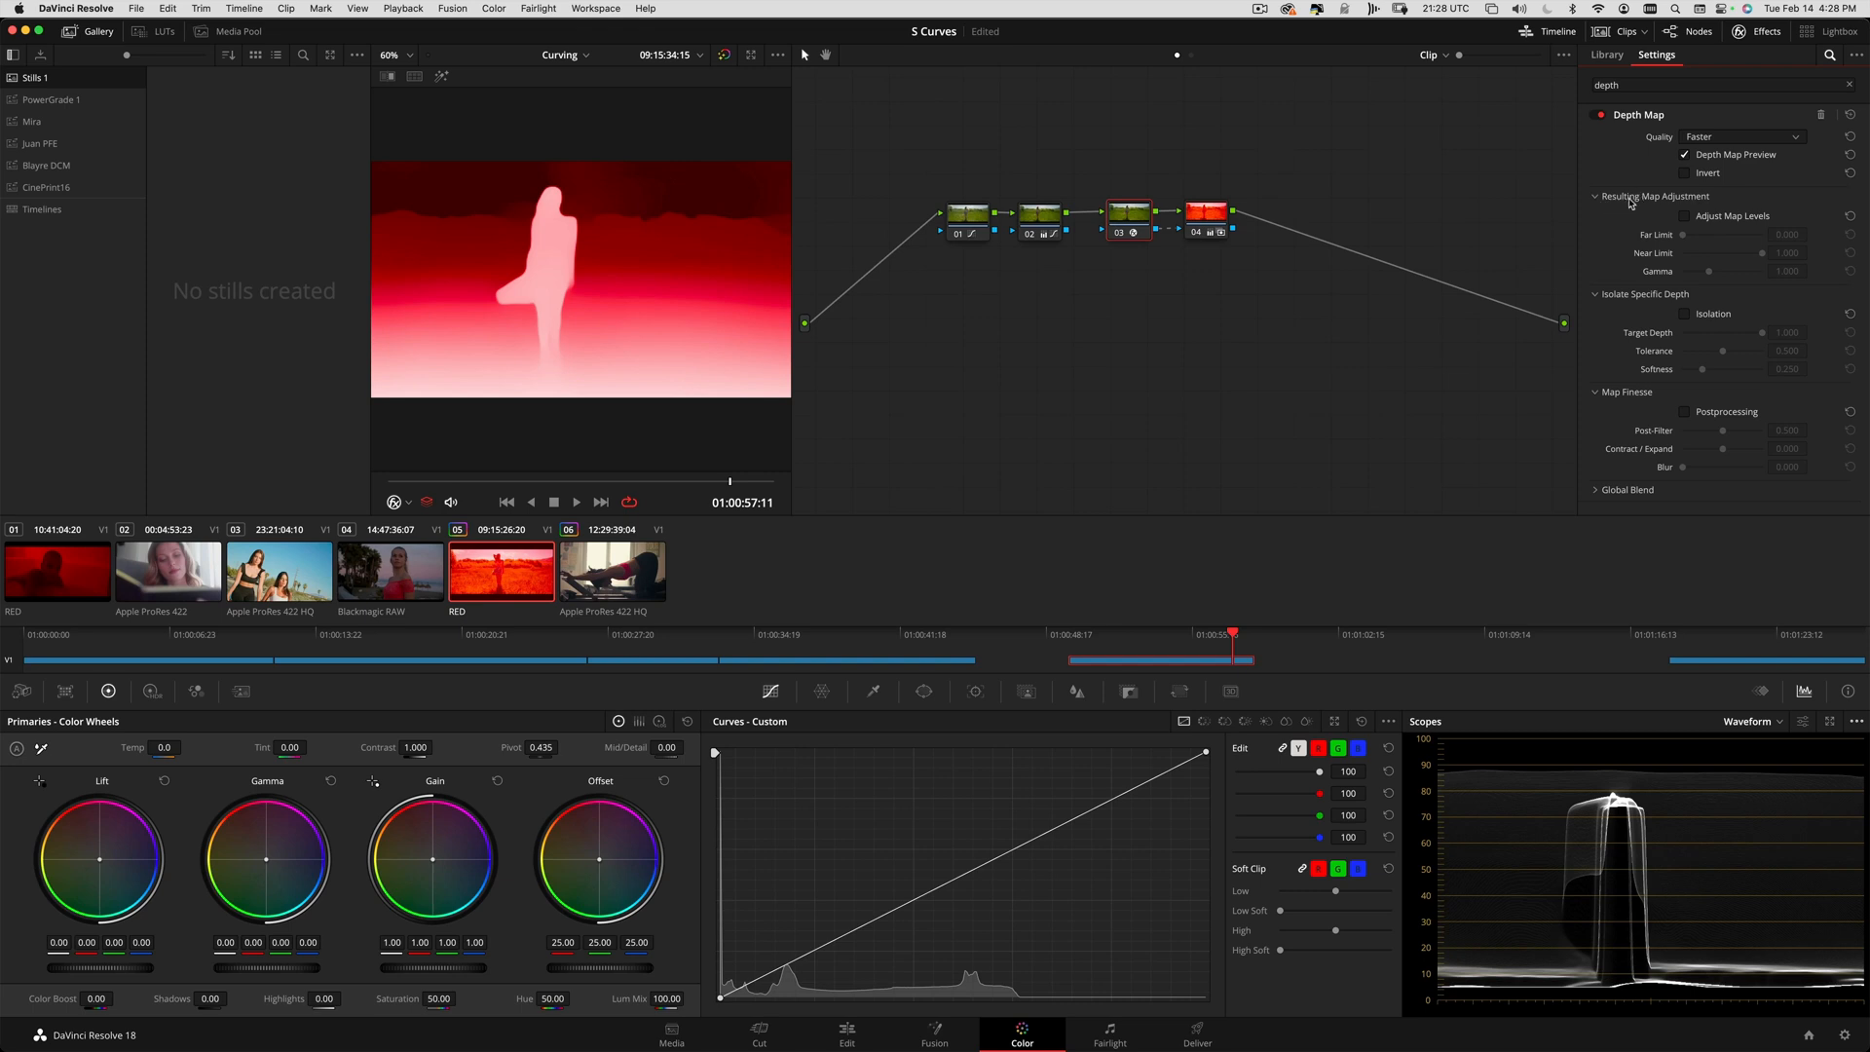
{"action": "left_click", "coordinate": [1685, 217]}
{"action": "left_click_drag", "start_coordinate": [1686, 240], "coordinate": [1699, 239]}
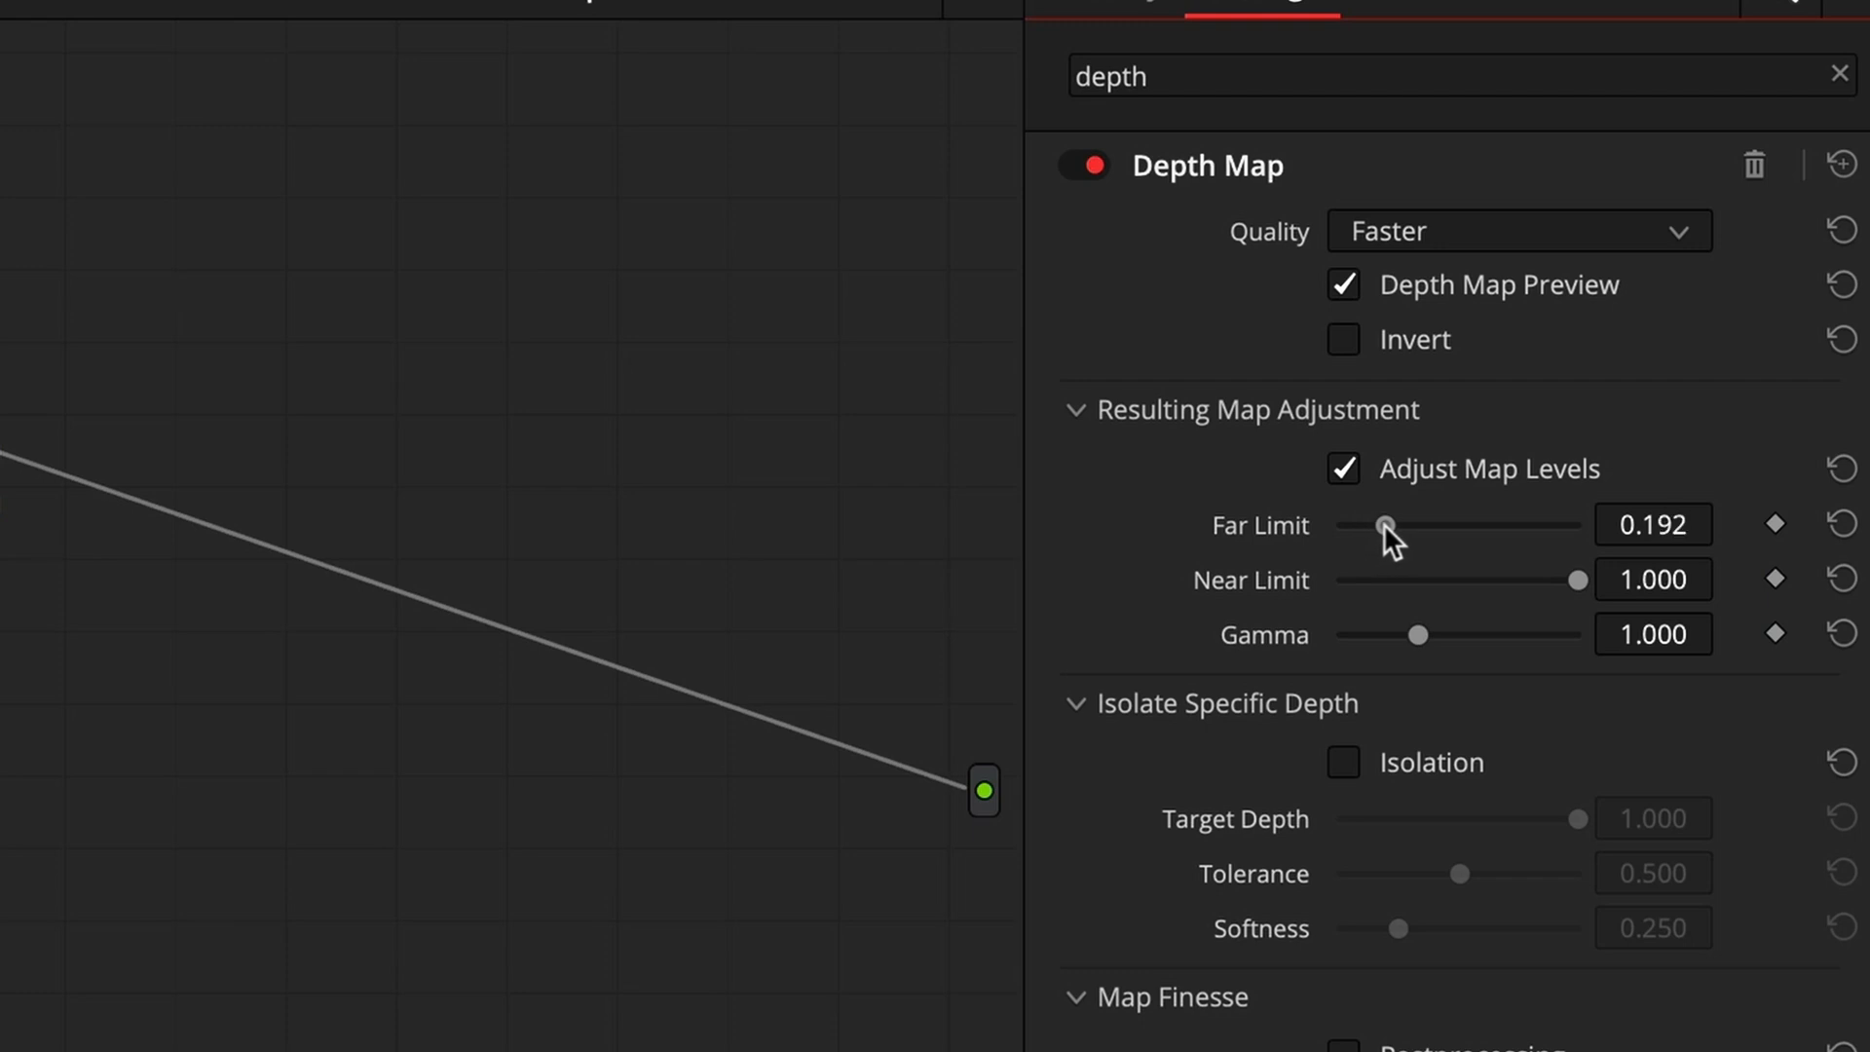
{"action": "left_click_drag", "start_coordinate": [1385, 526], "coordinate": [1417, 534]}
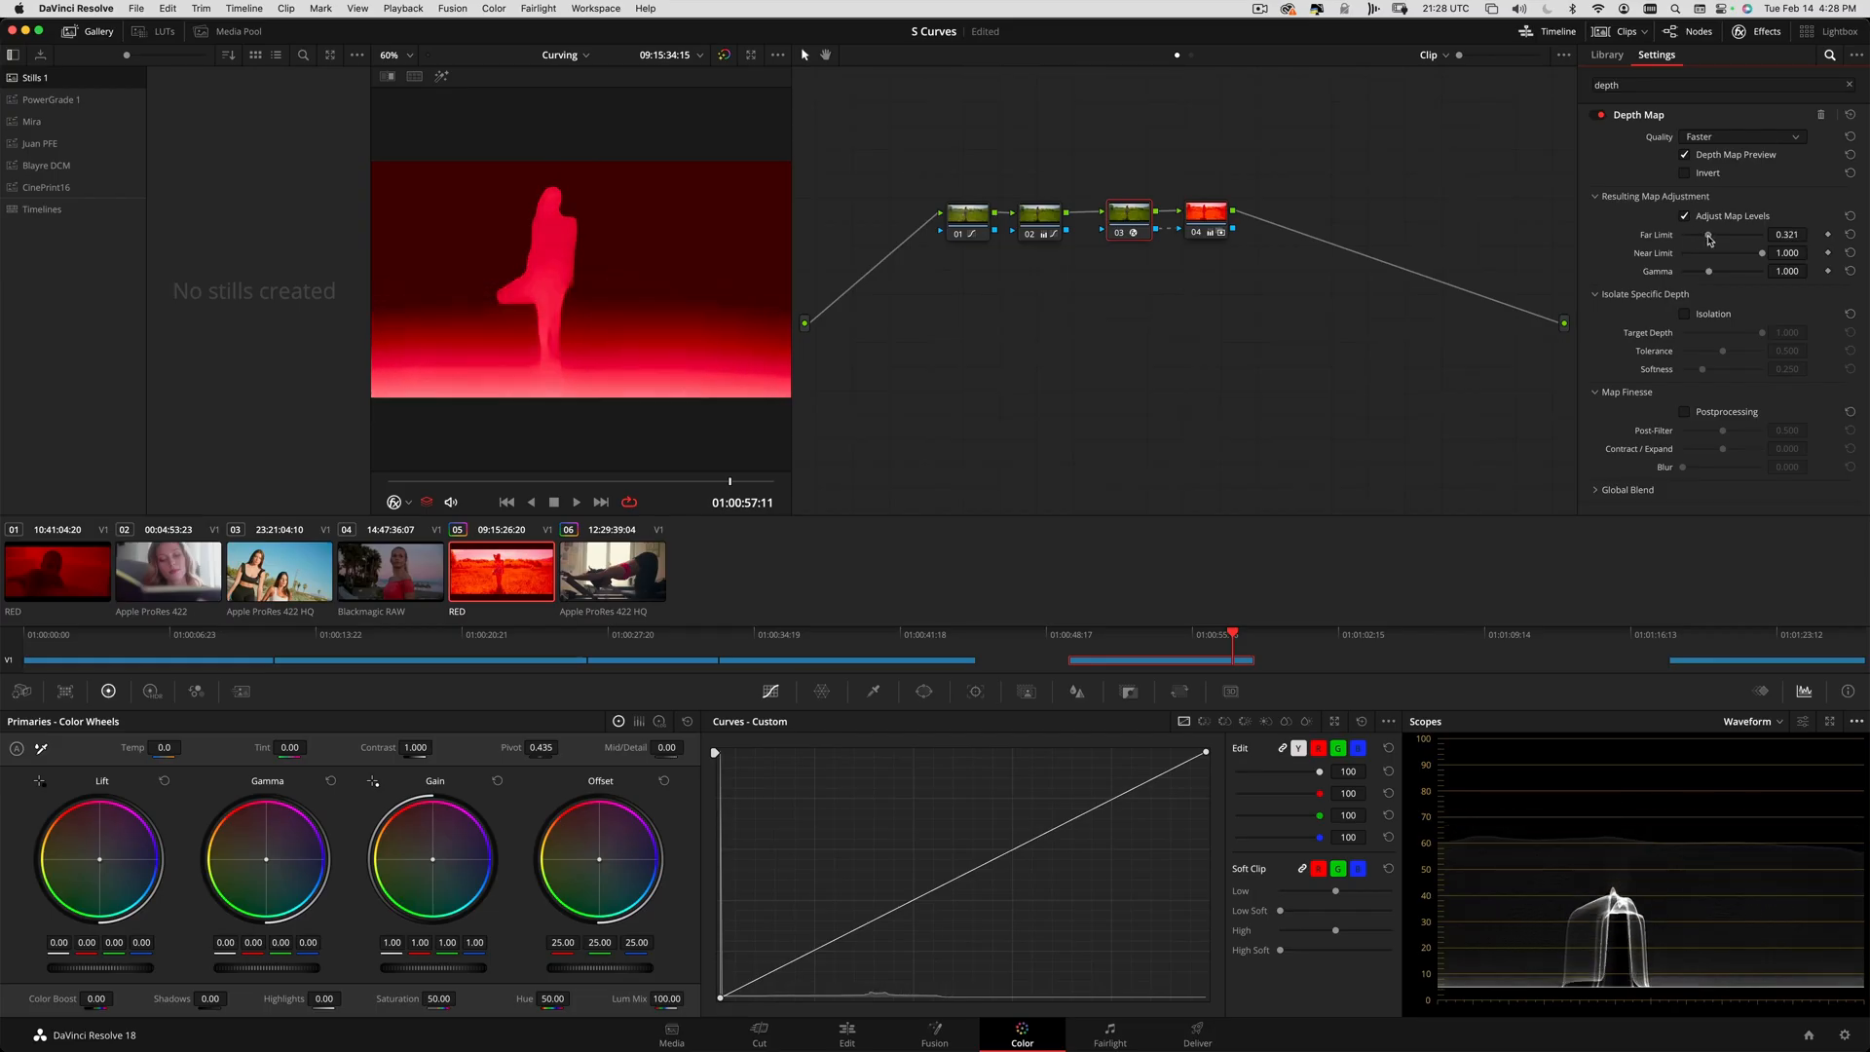
{"action": "left_click_drag", "start_coordinate": [1709, 240], "coordinate": [1634, 226]}
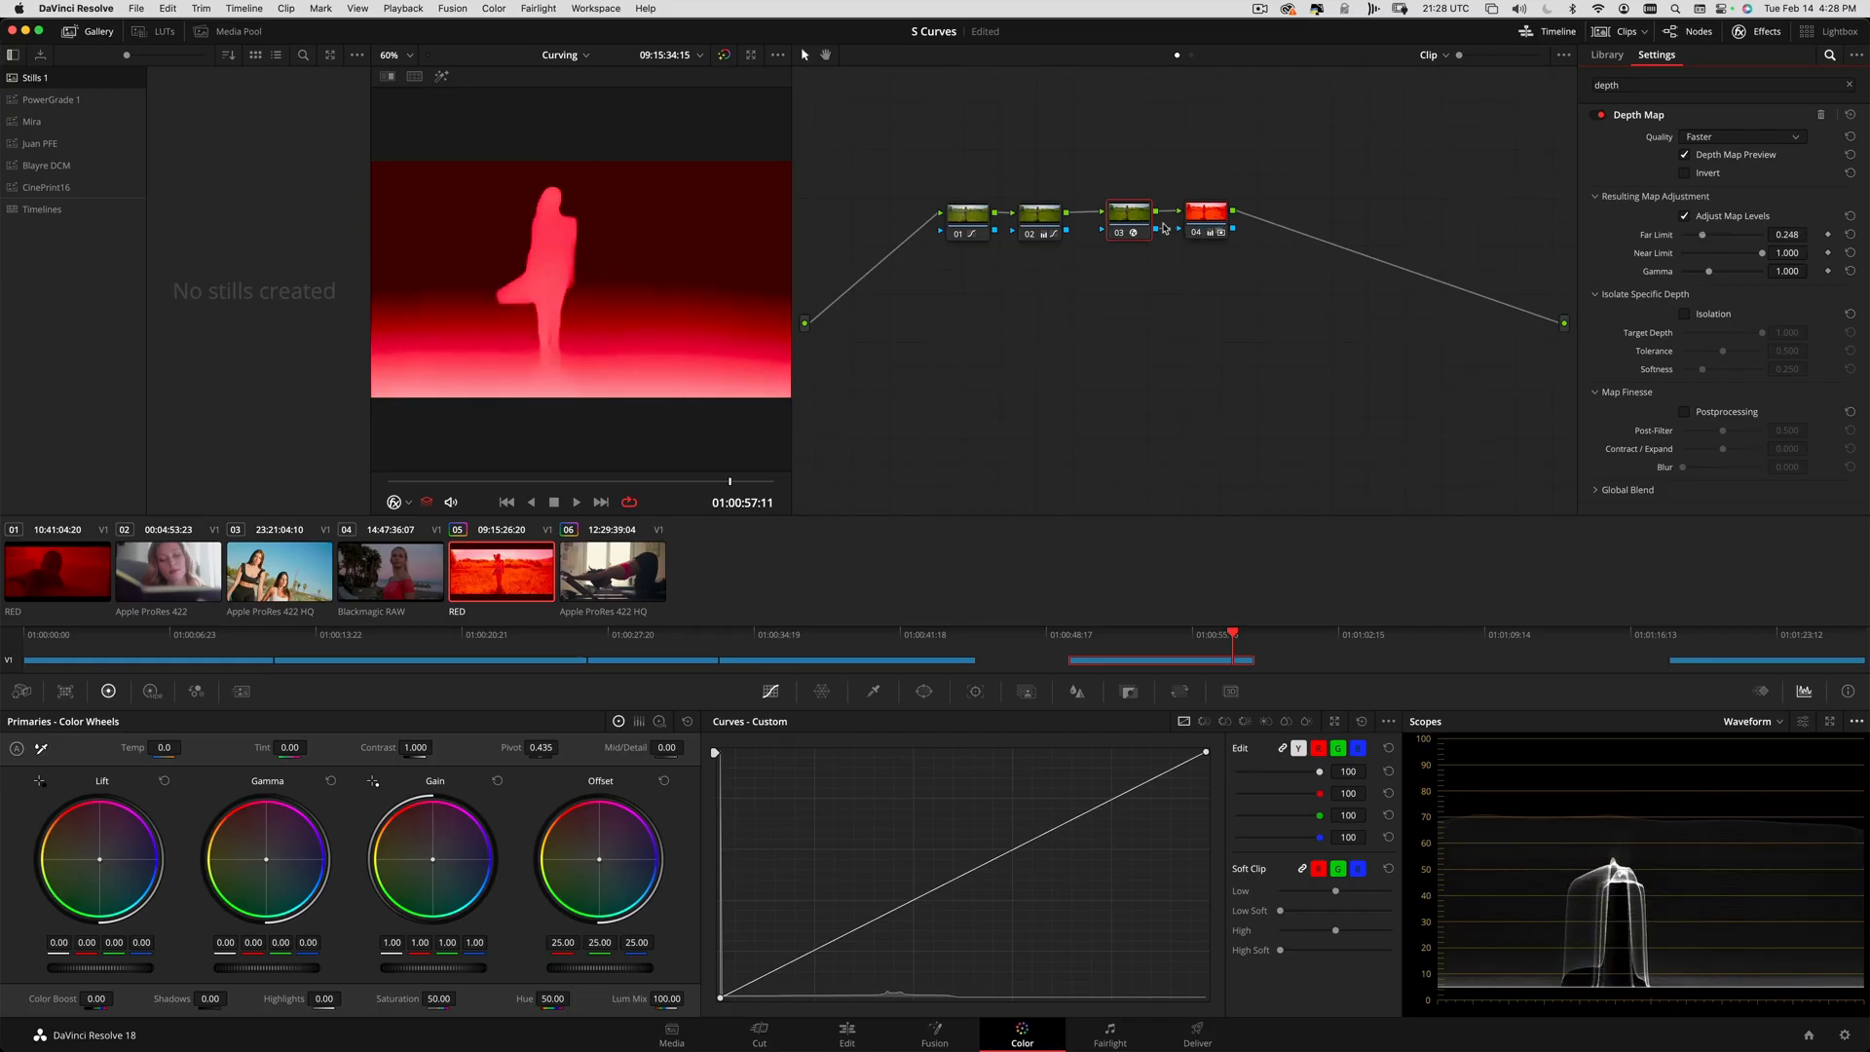
- Turn off Depth Map Preview on node 03 and reselect node 04
{"action": "left_click", "coordinate": [1201, 222]}
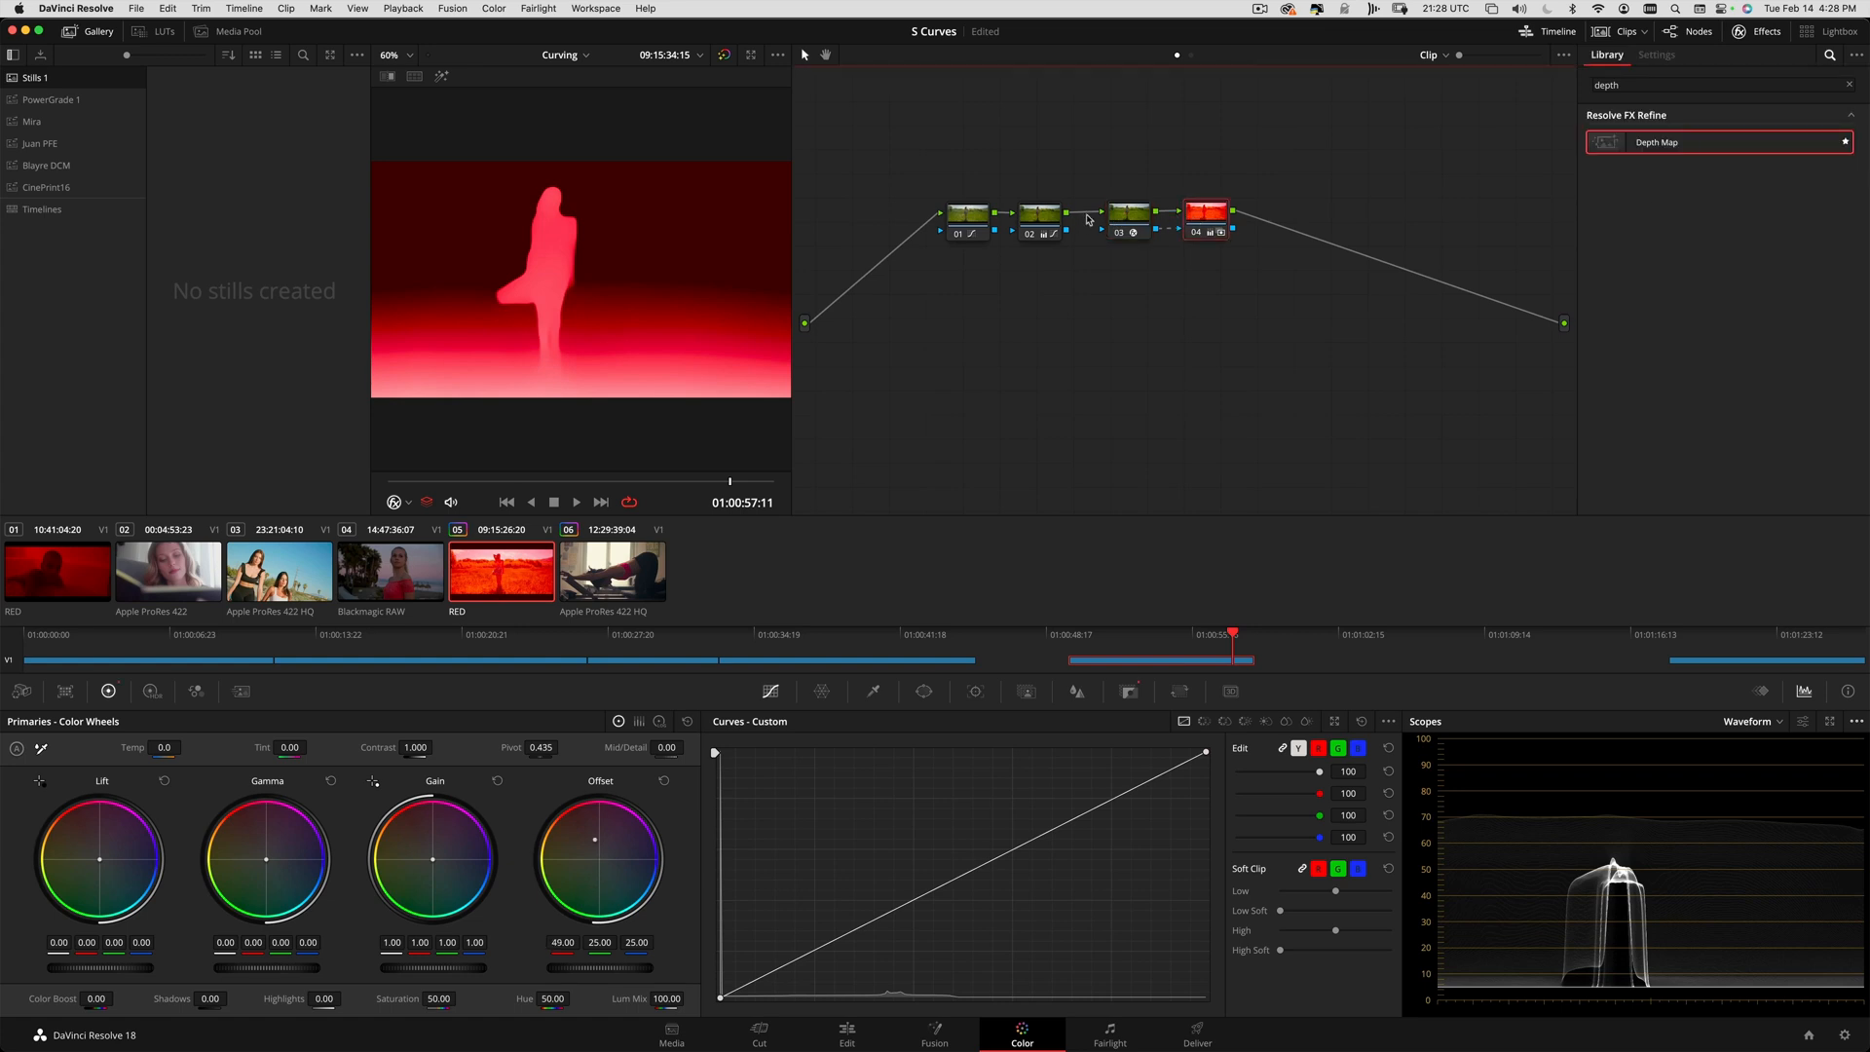
{"action": "left_click", "coordinate": [1127, 214]}
{"action": "left_click", "coordinate": [1684, 152]}
{"action": "left_click", "coordinate": [1202, 221]}
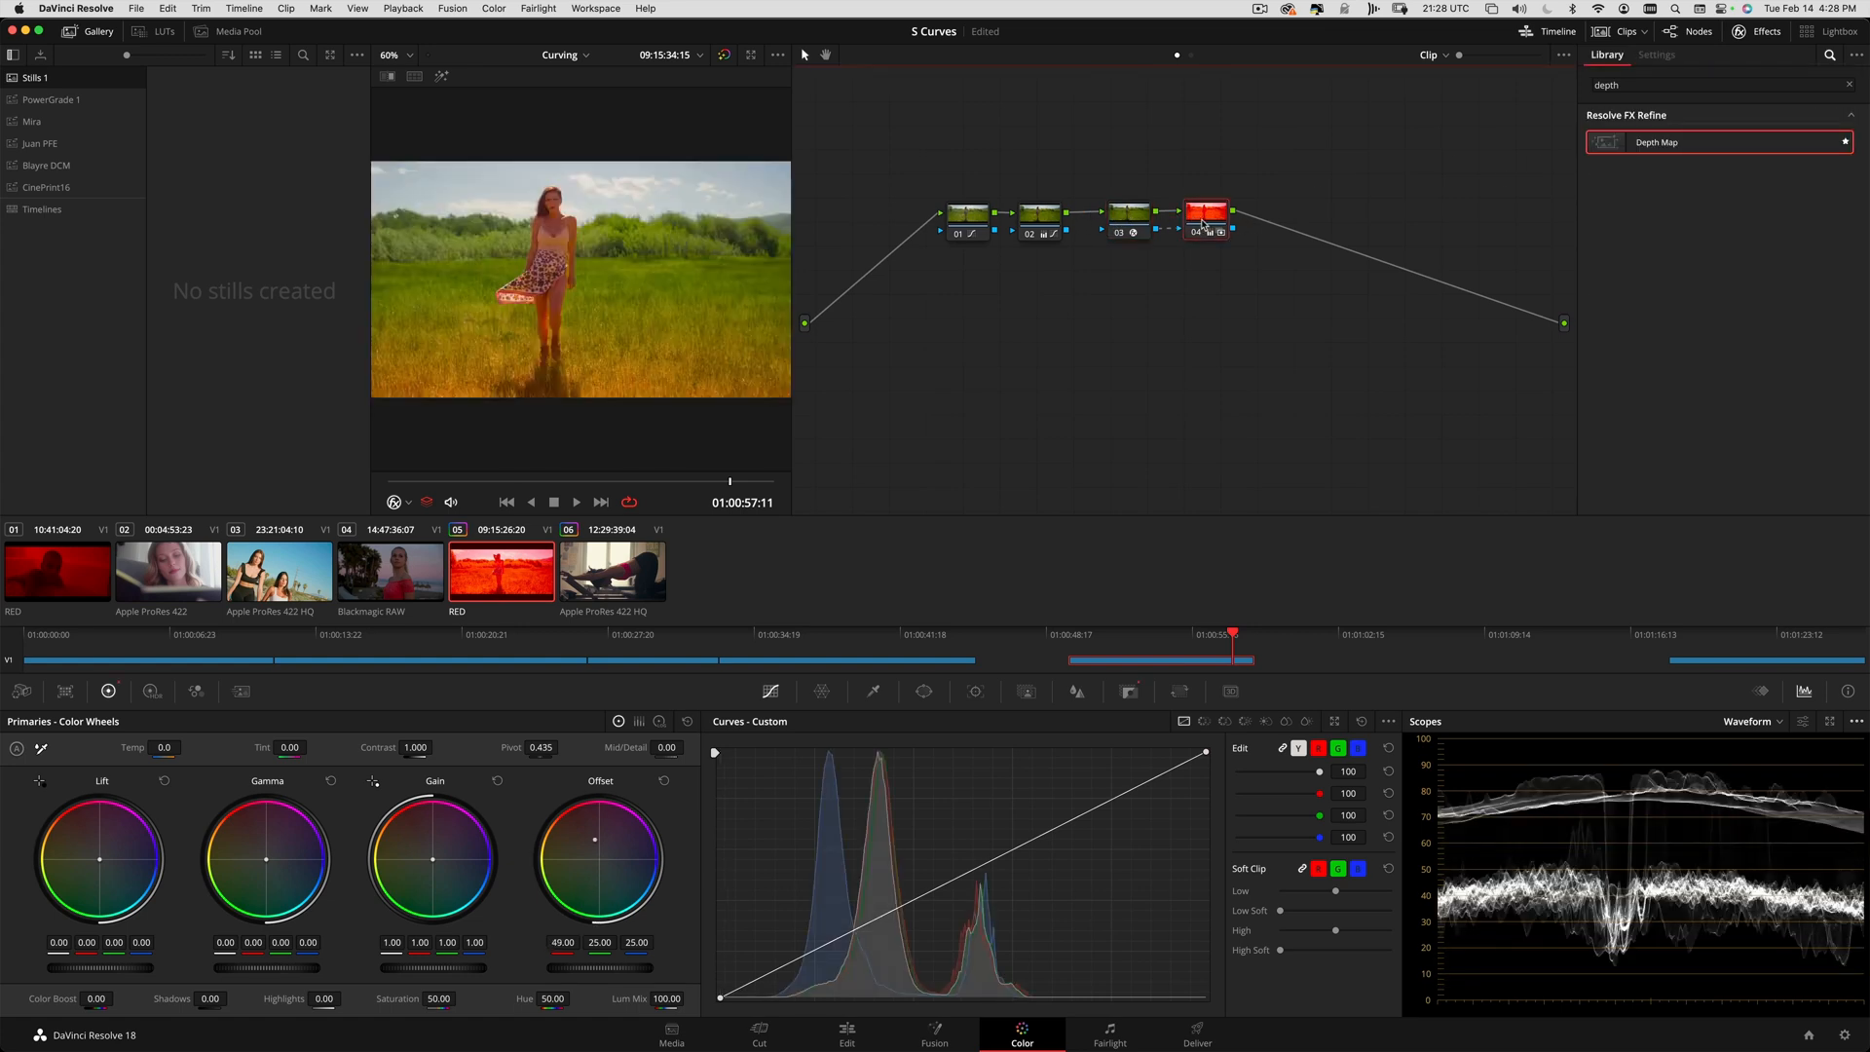
- Play and scrub through clip 05 to check how the depth key limits the red tint
{"action": "key", "text": "space"}
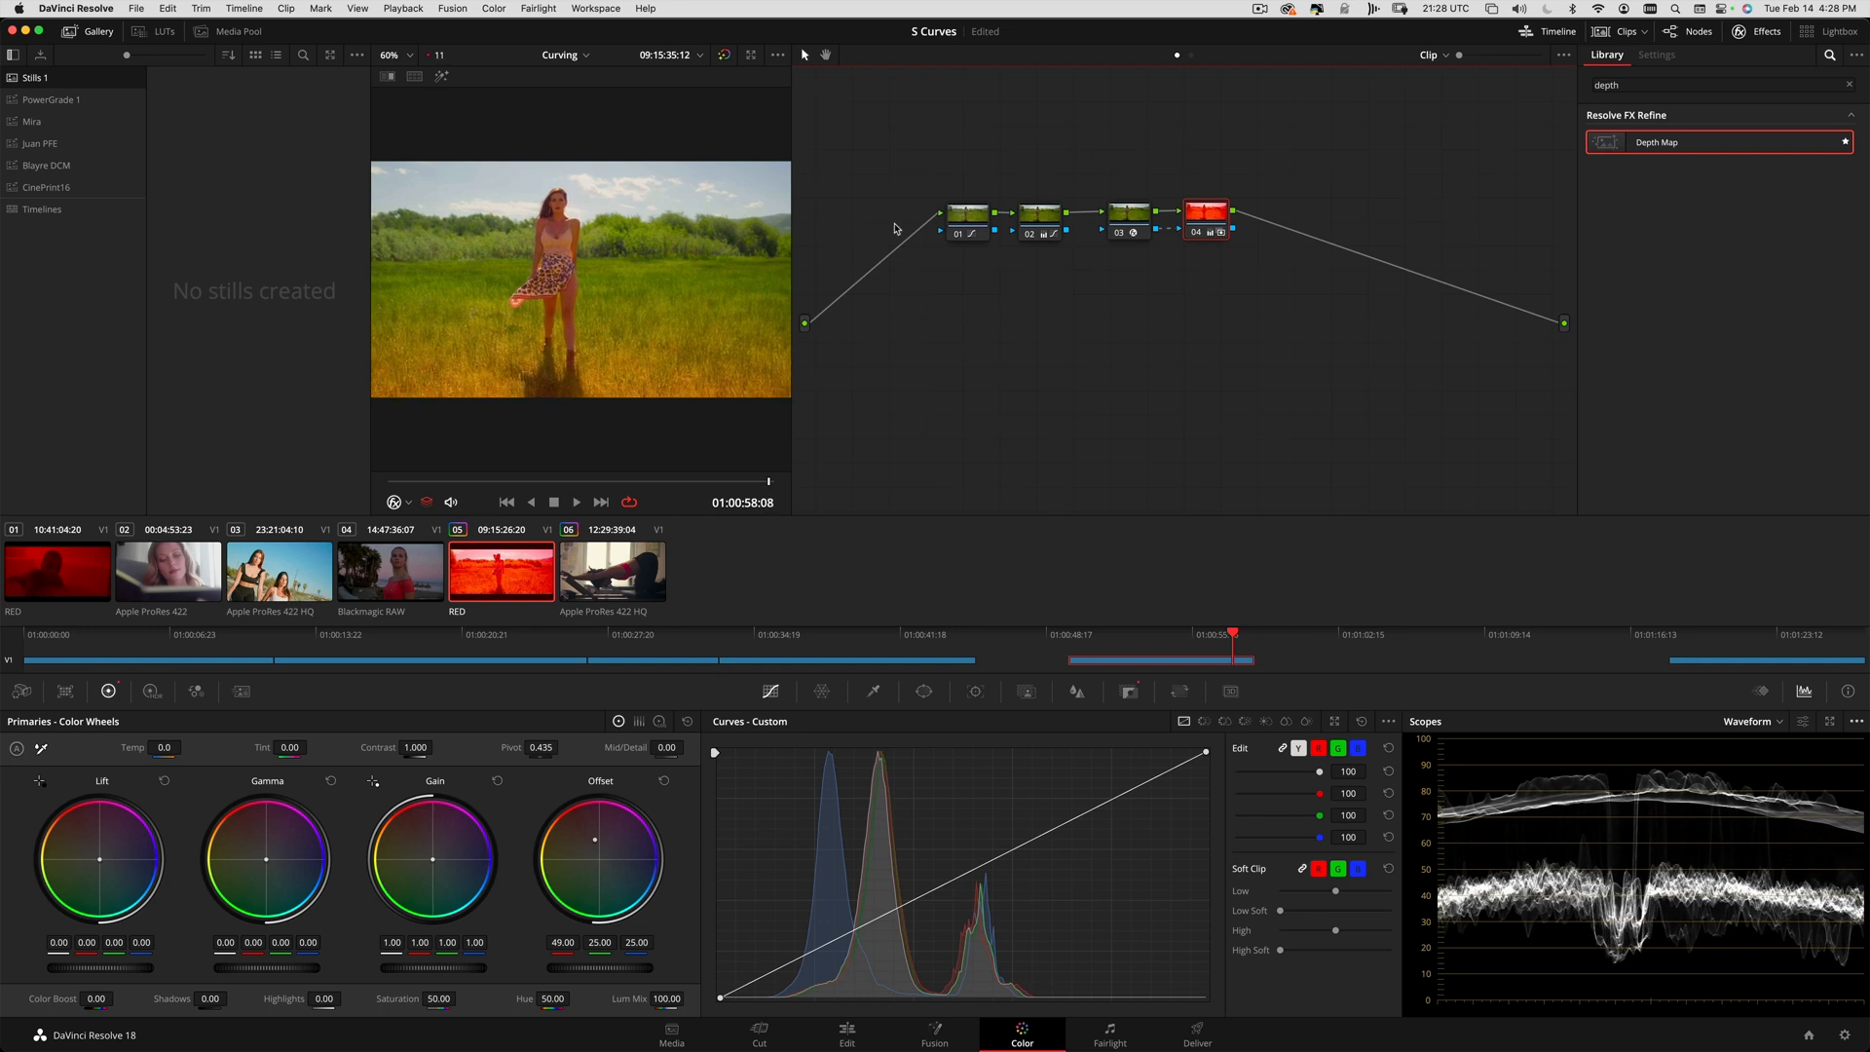
{"action": "key", "text": "space"}
{"action": "left_click", "coordinate": [723, 483]}
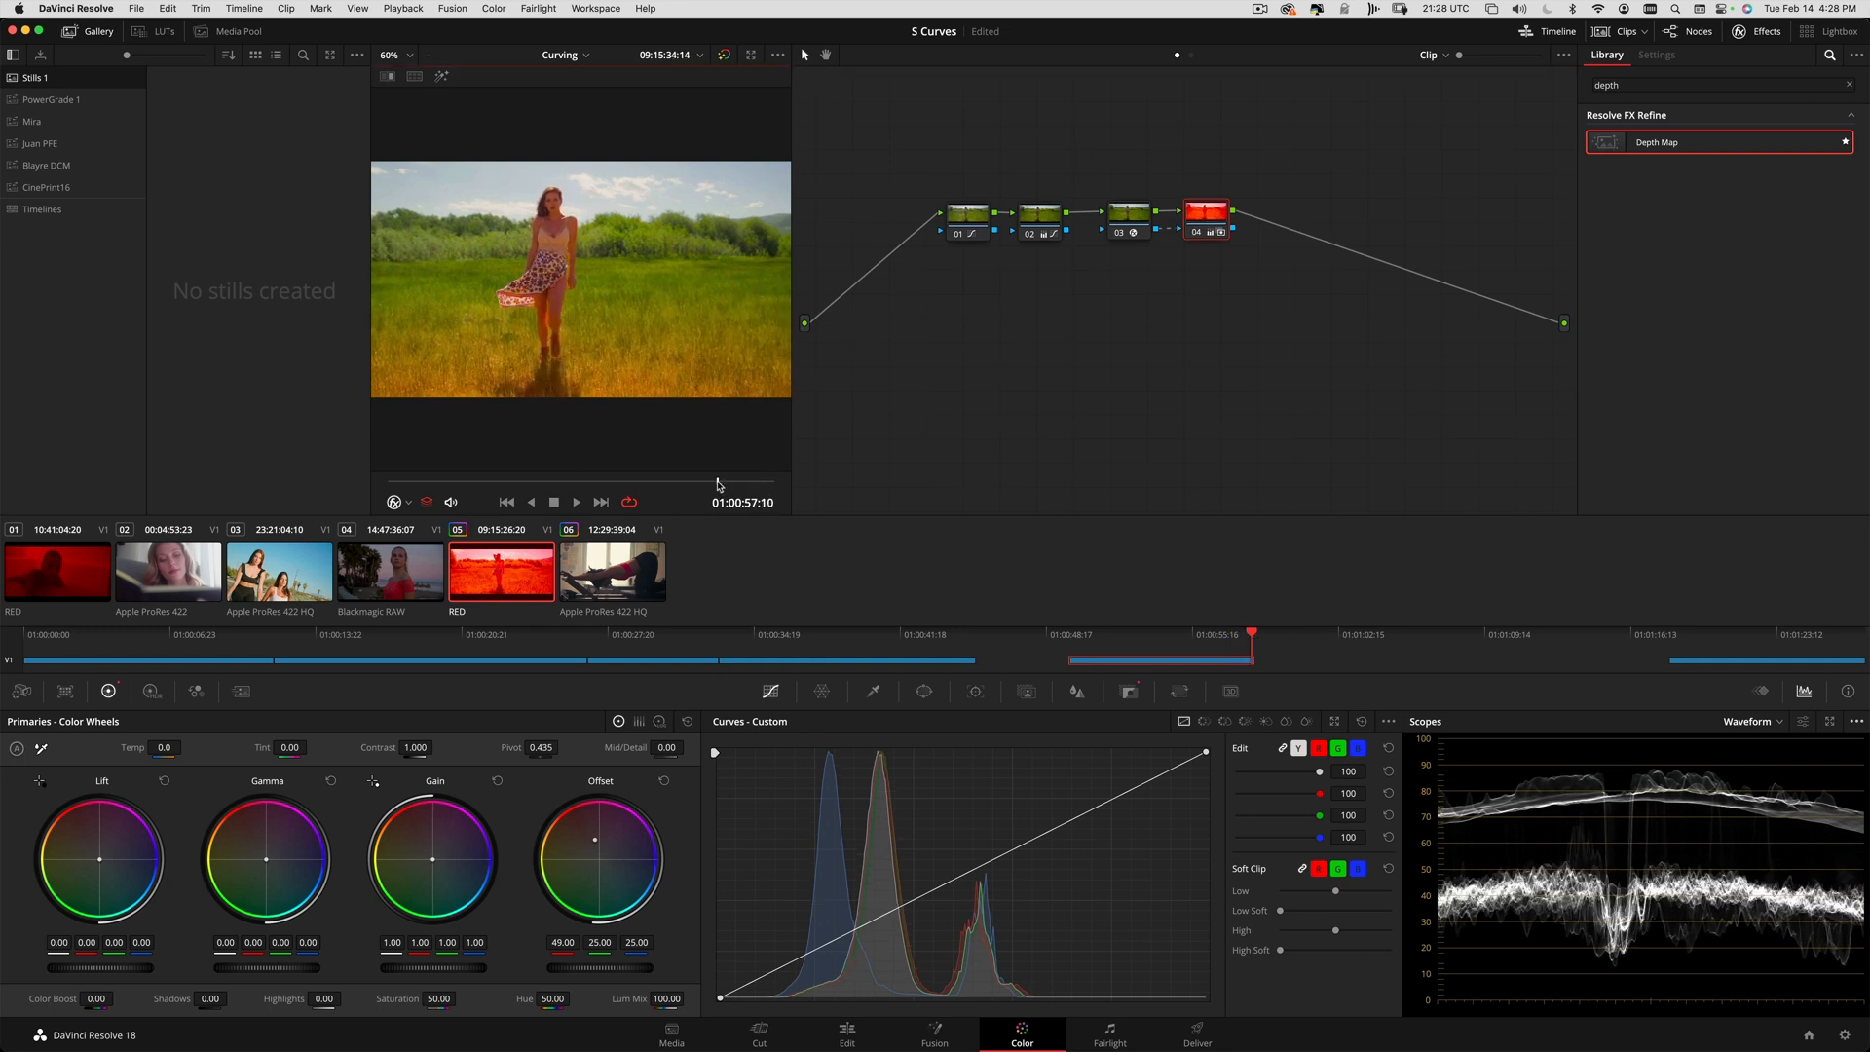
{"action": "left_click", "coordinate": [738, 483]}
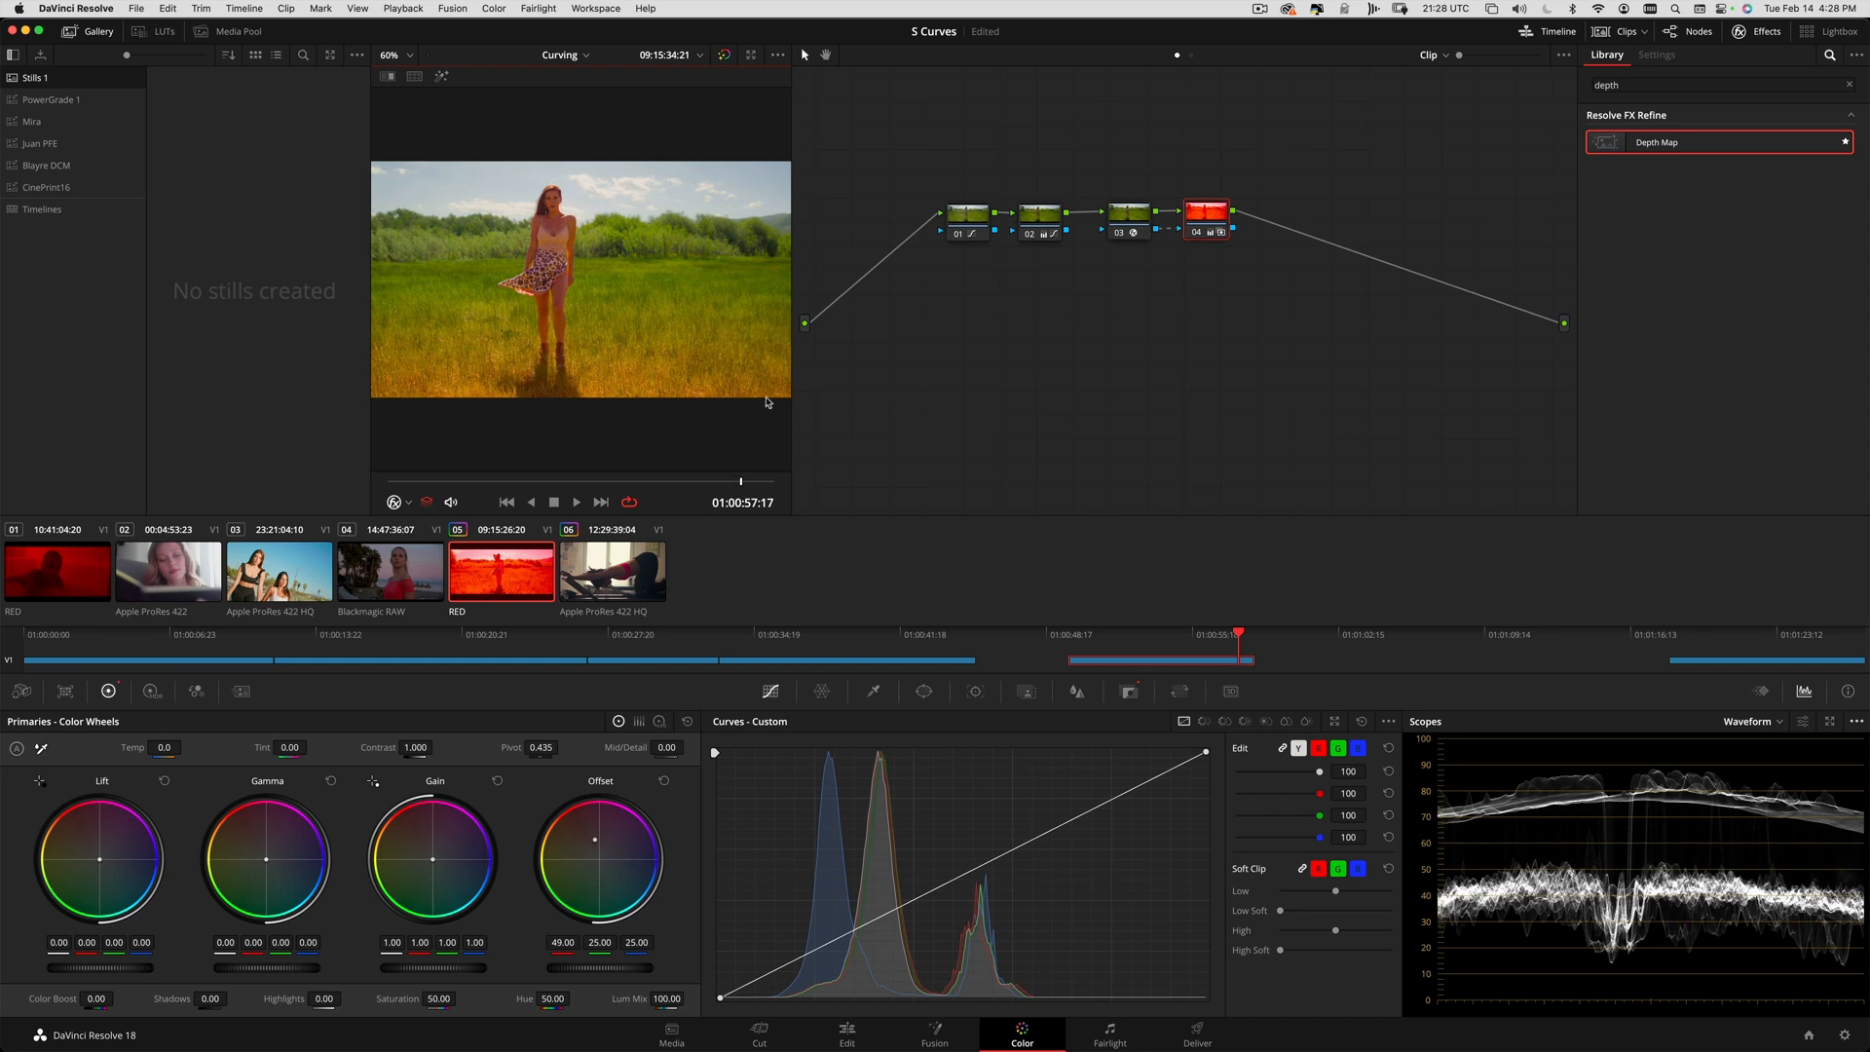
{"action": "left_click_drag", "start_coordinate": [736, 484], "coordinate": [666, 483]}
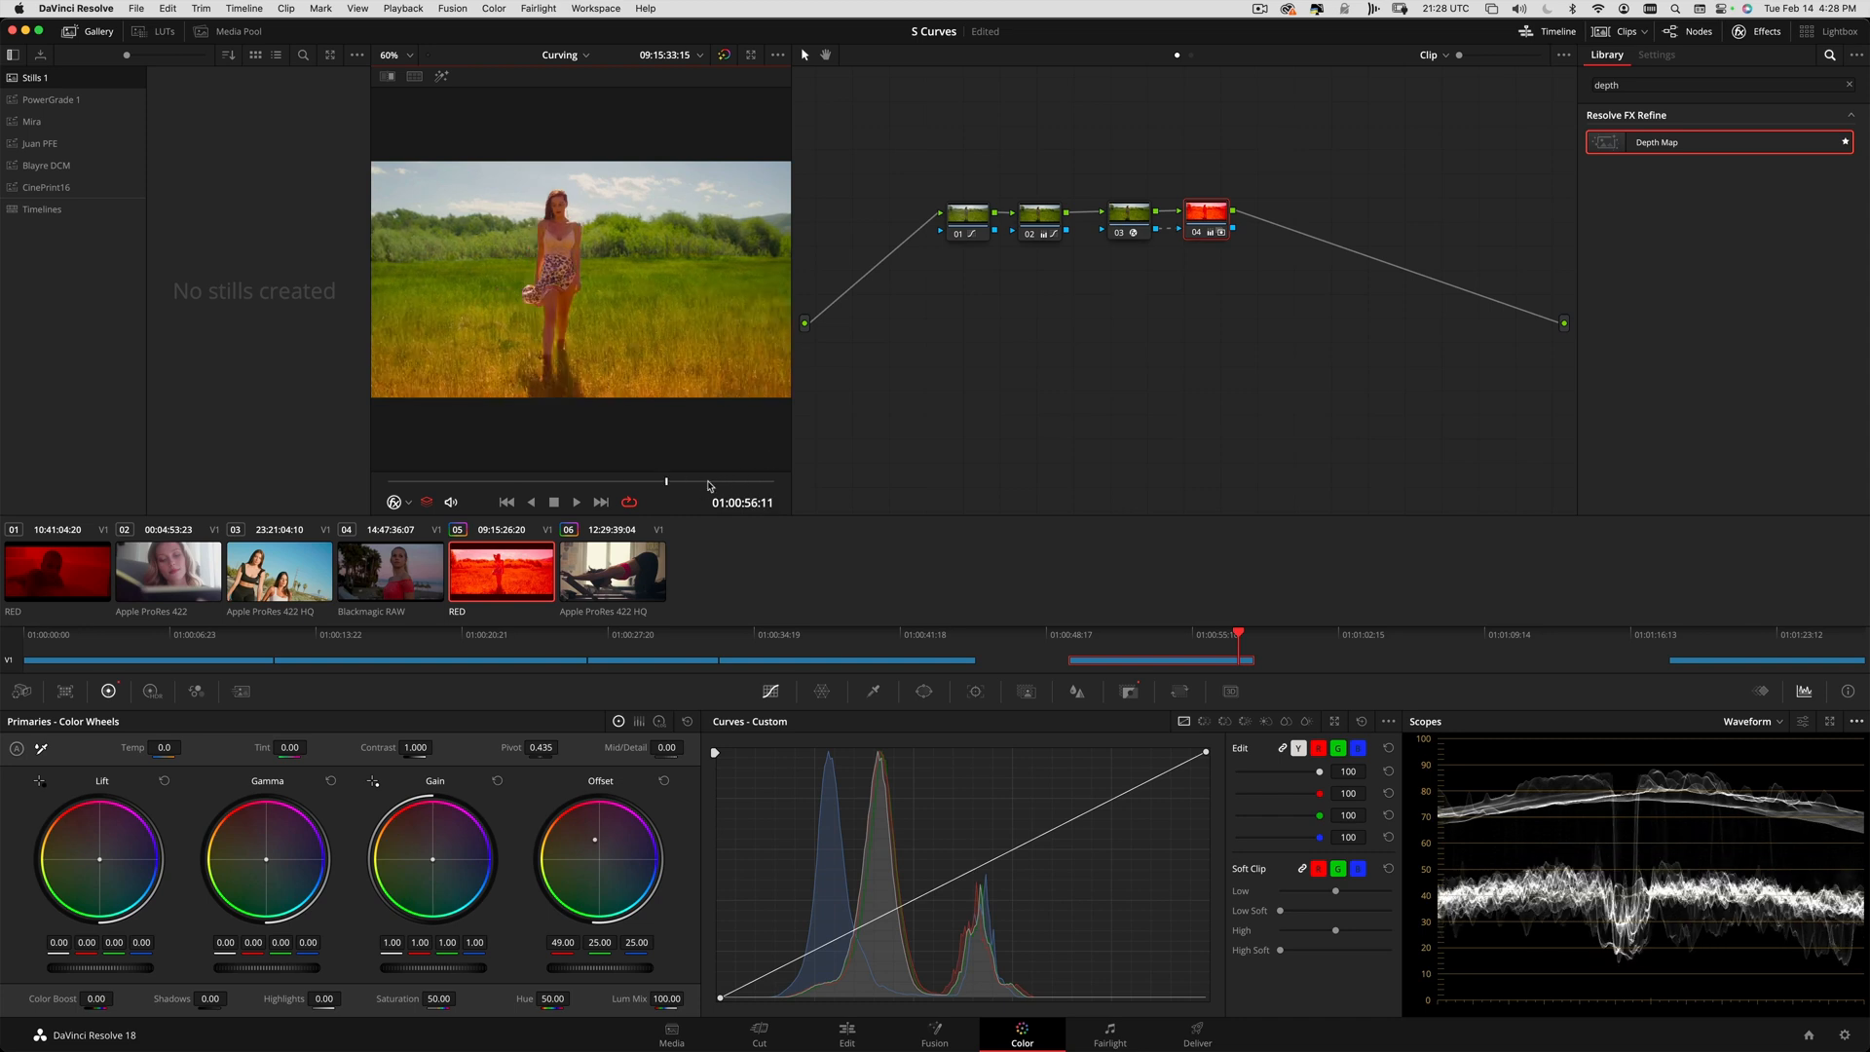
- Set node 03's depth map Far Limit to 0.000 and its Near Limit to 0.422
{"action": "left_click", "coordinate": [1128, 216]}
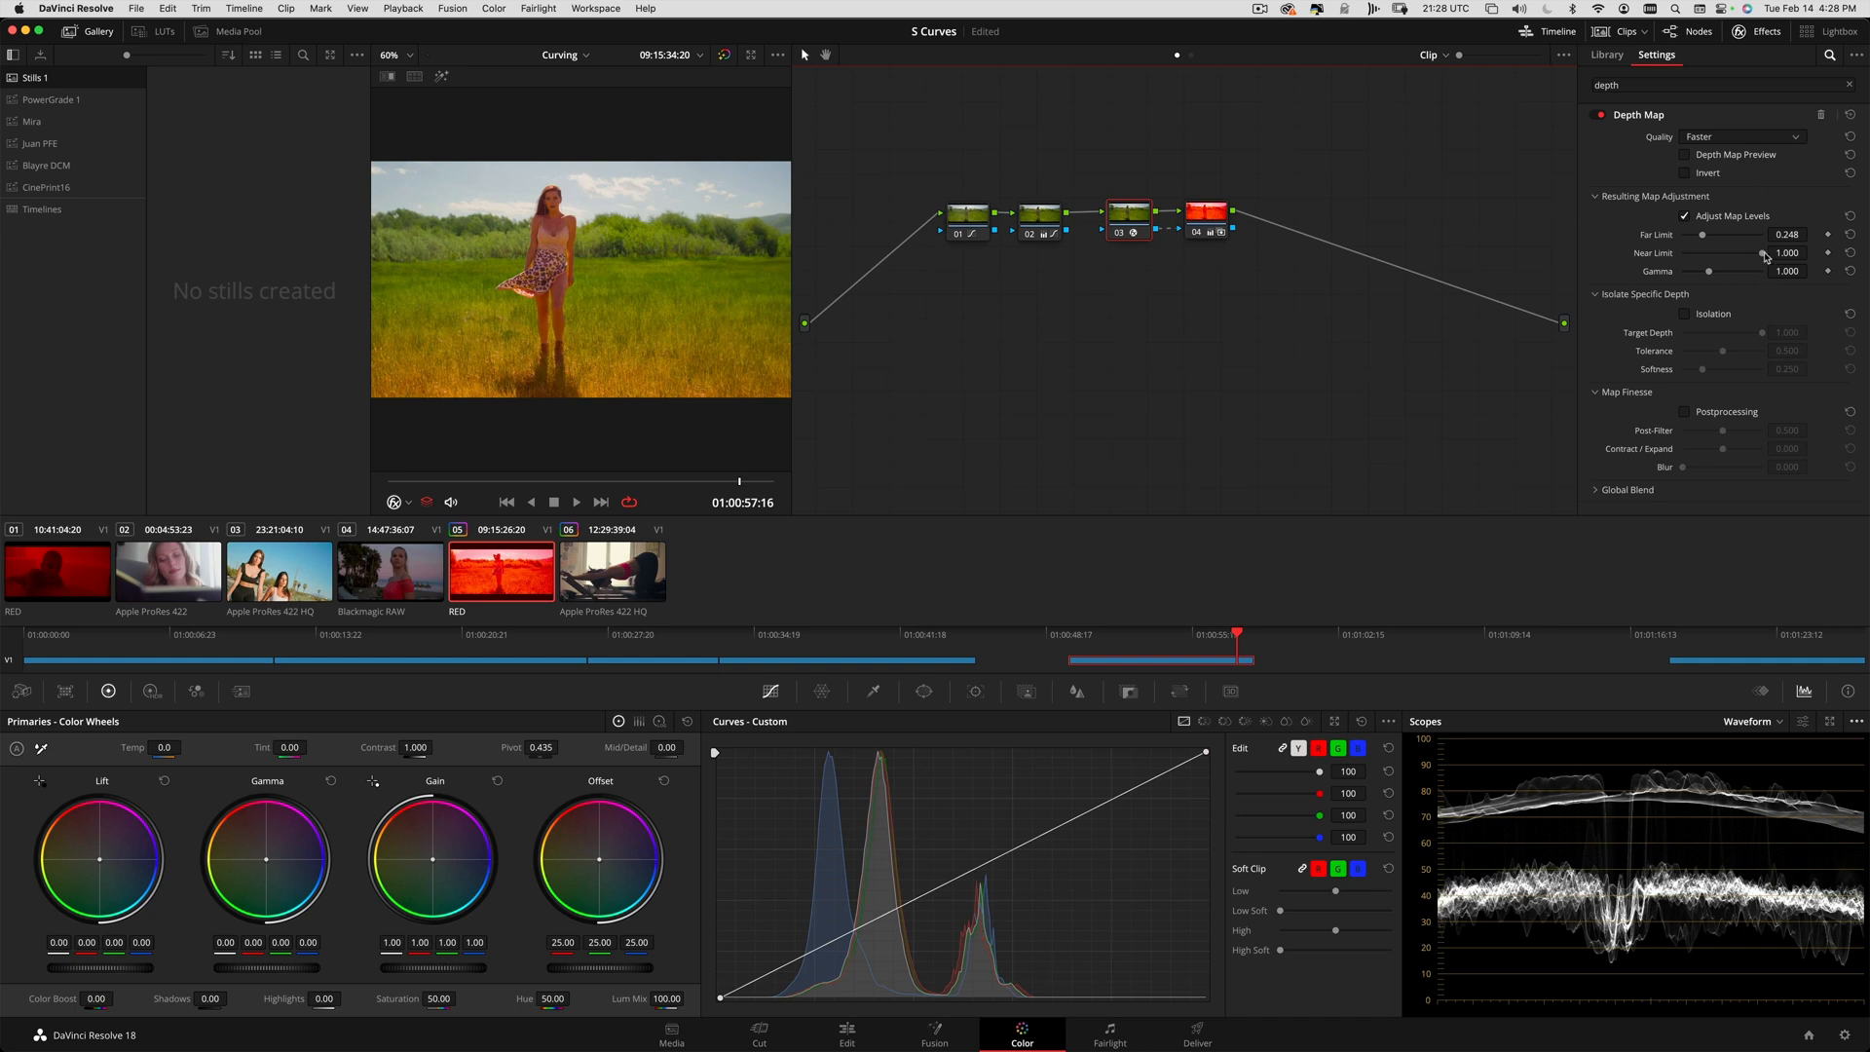
{"action": "left_click_drag", "start_coordinate": [1701, 237], "coordinate": [1685, 243]}
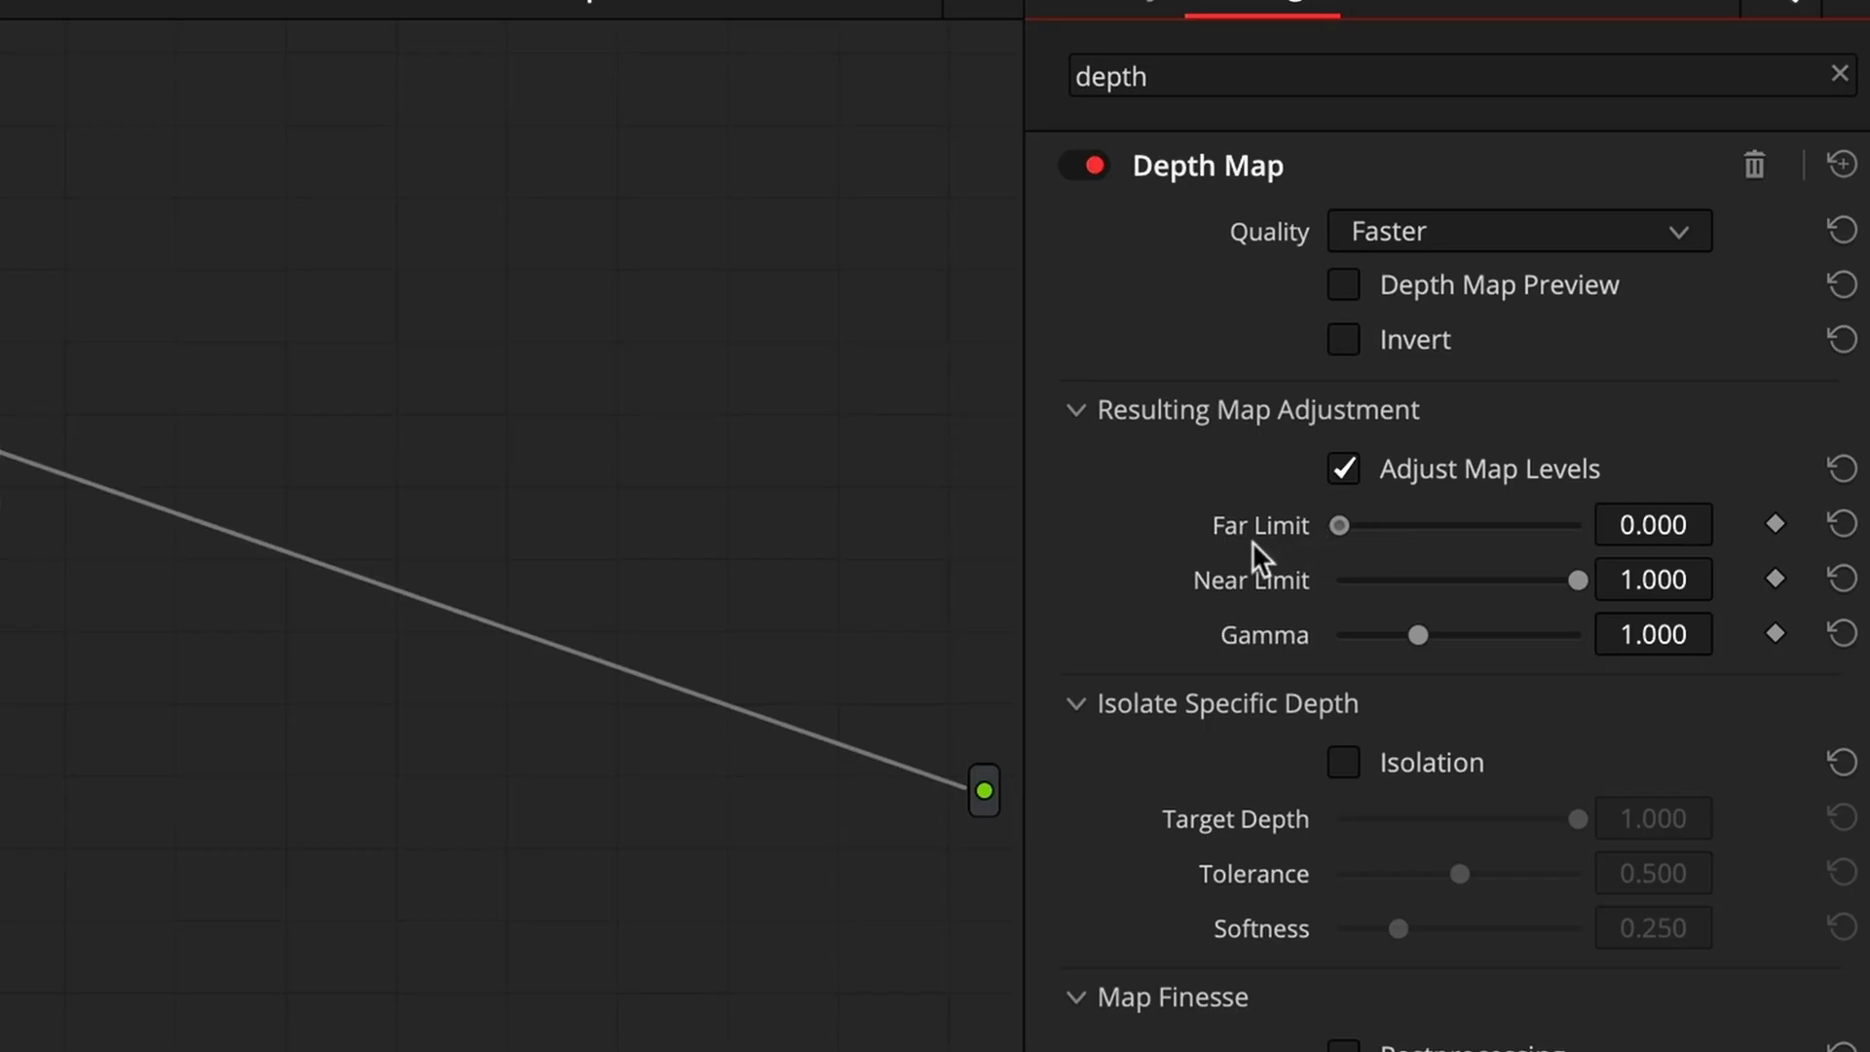
{"action": "left_click_drag", "start_coordinate": [1483, 532], "coordinate": [1332, 535]}
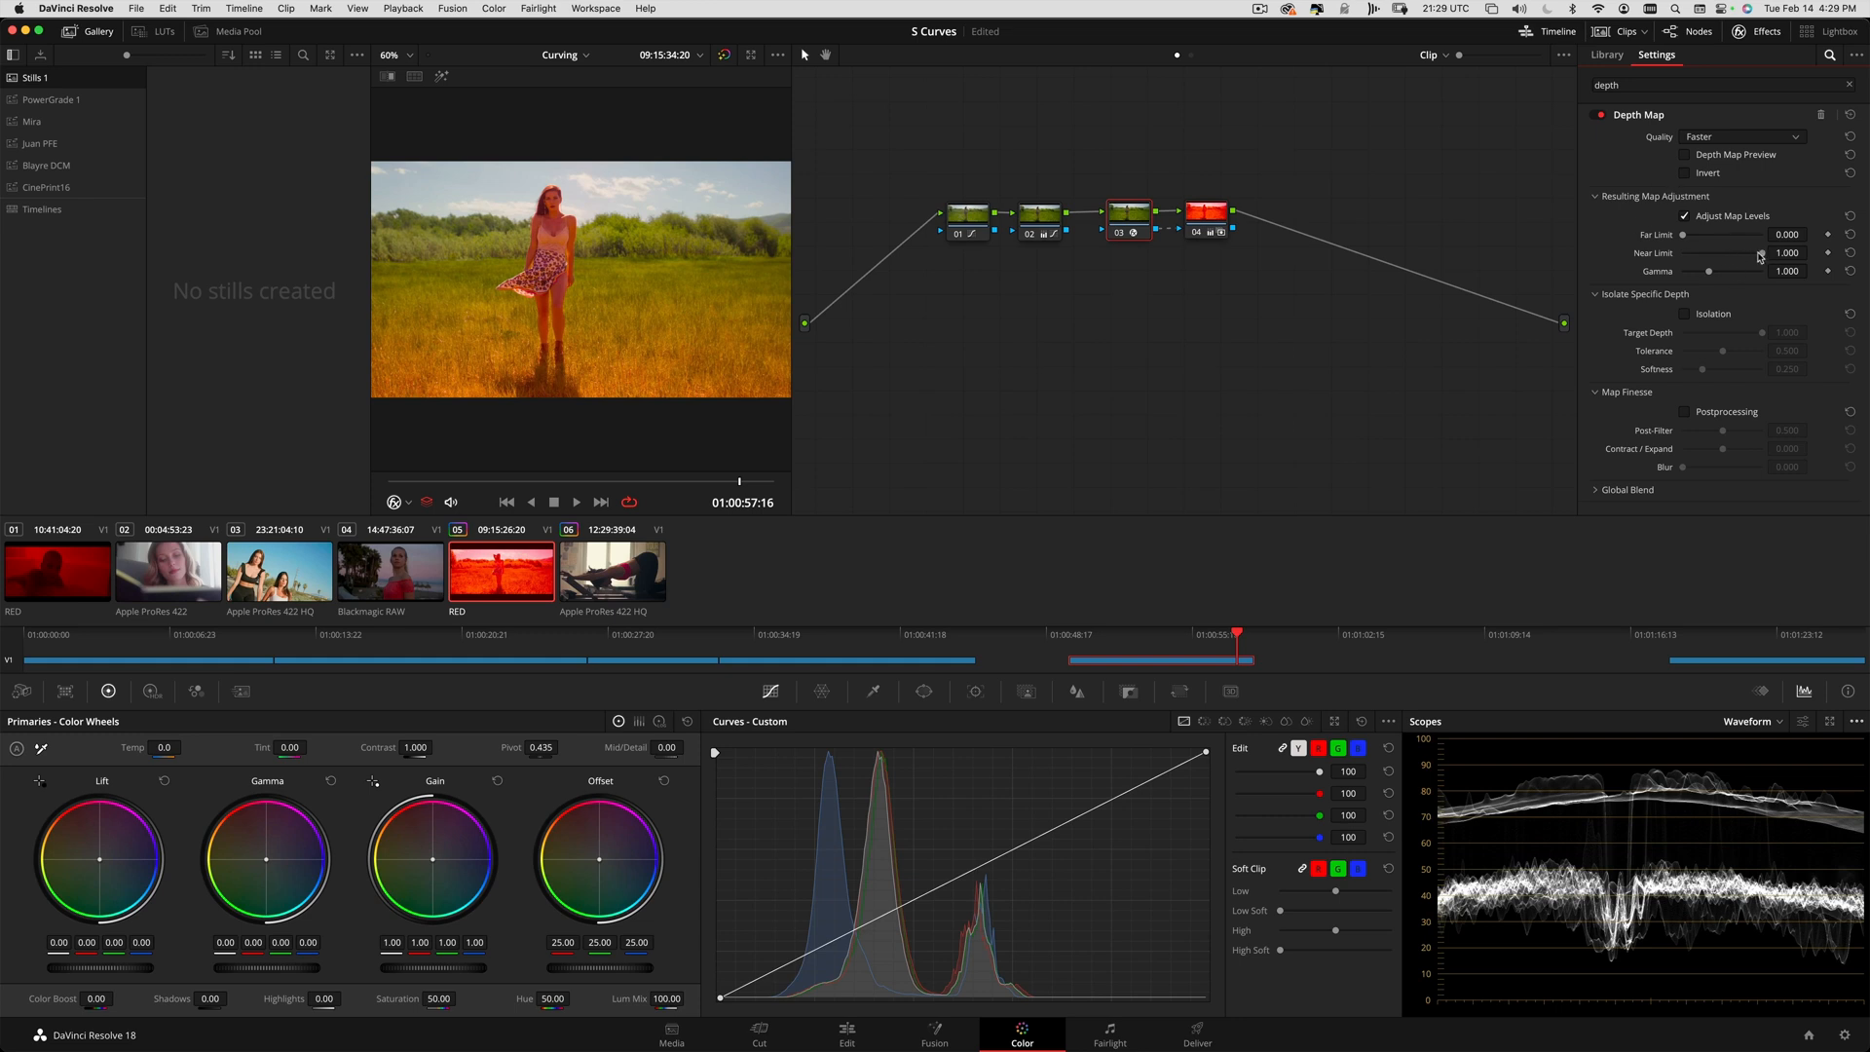
{"action": "left_click_drag", "start_coordinate": [1760, 257], "coordinate": [1704, 263]}
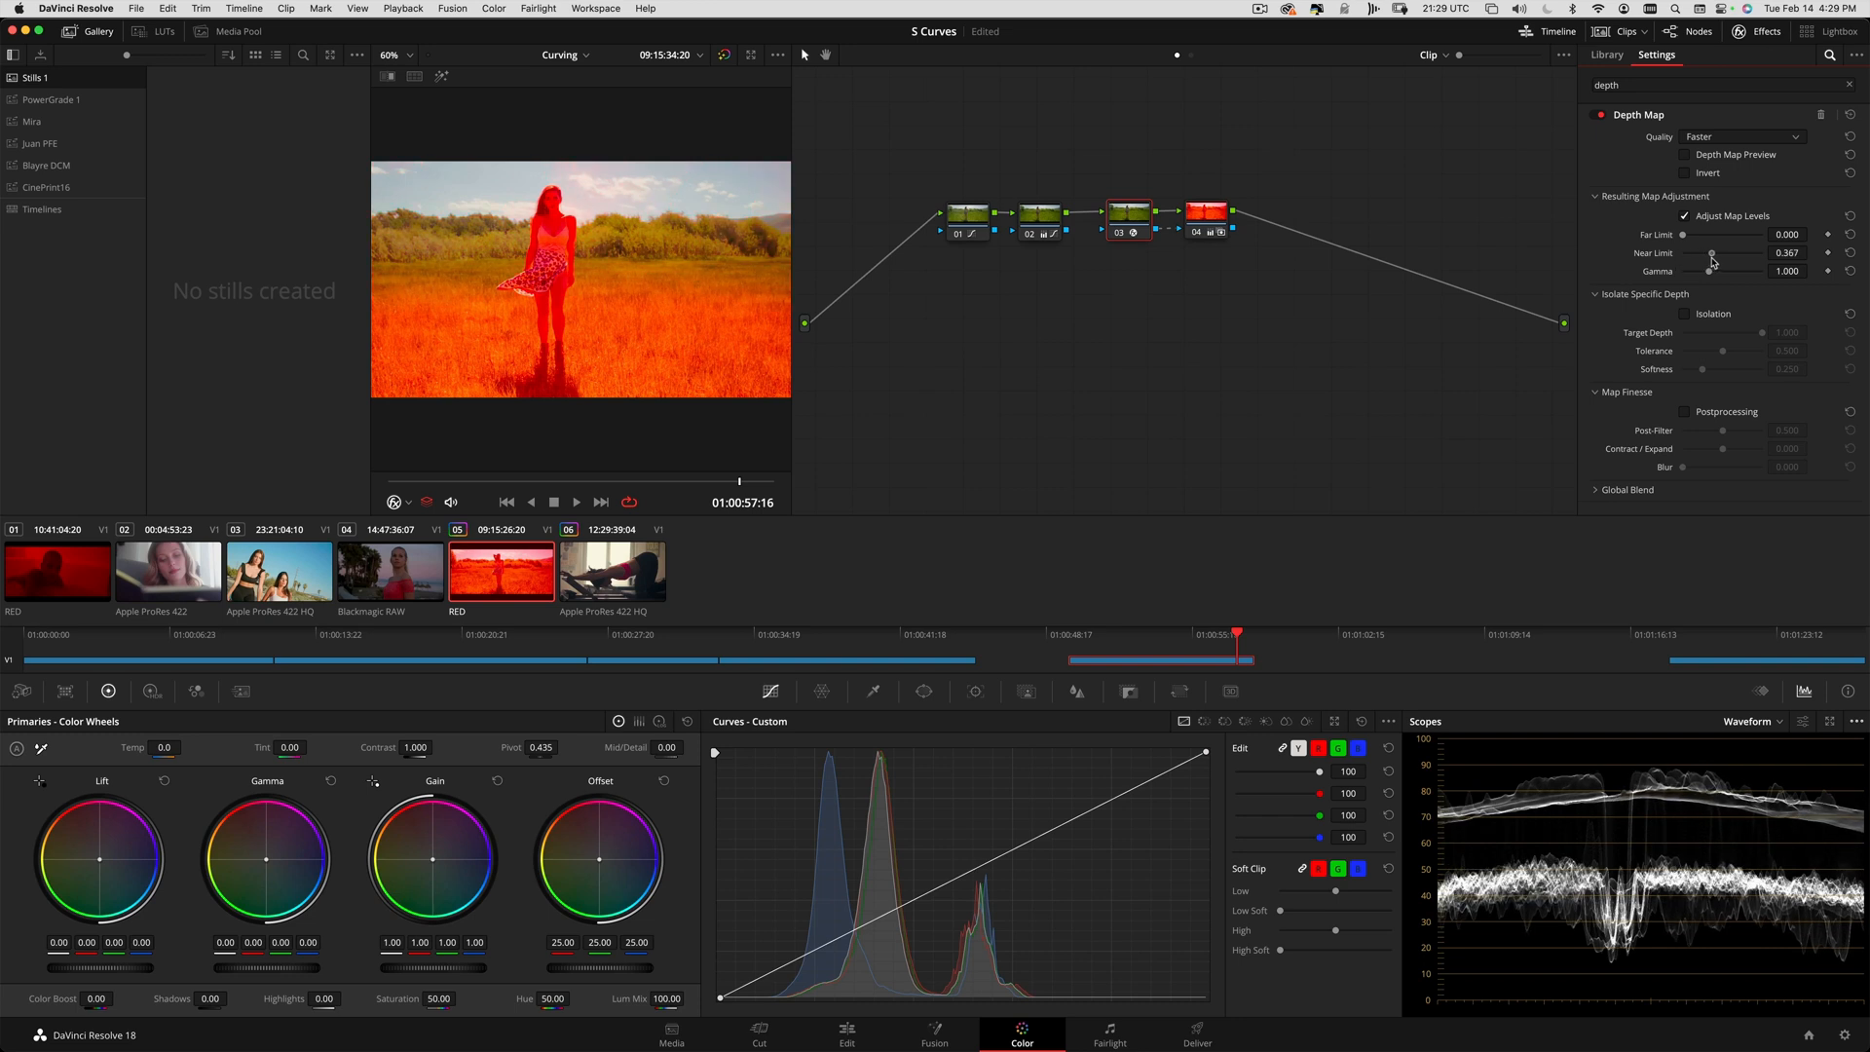
{"action": "left_click_drag", "start_coordinate": [1713, 261], "coordinate": [1719, 253]}
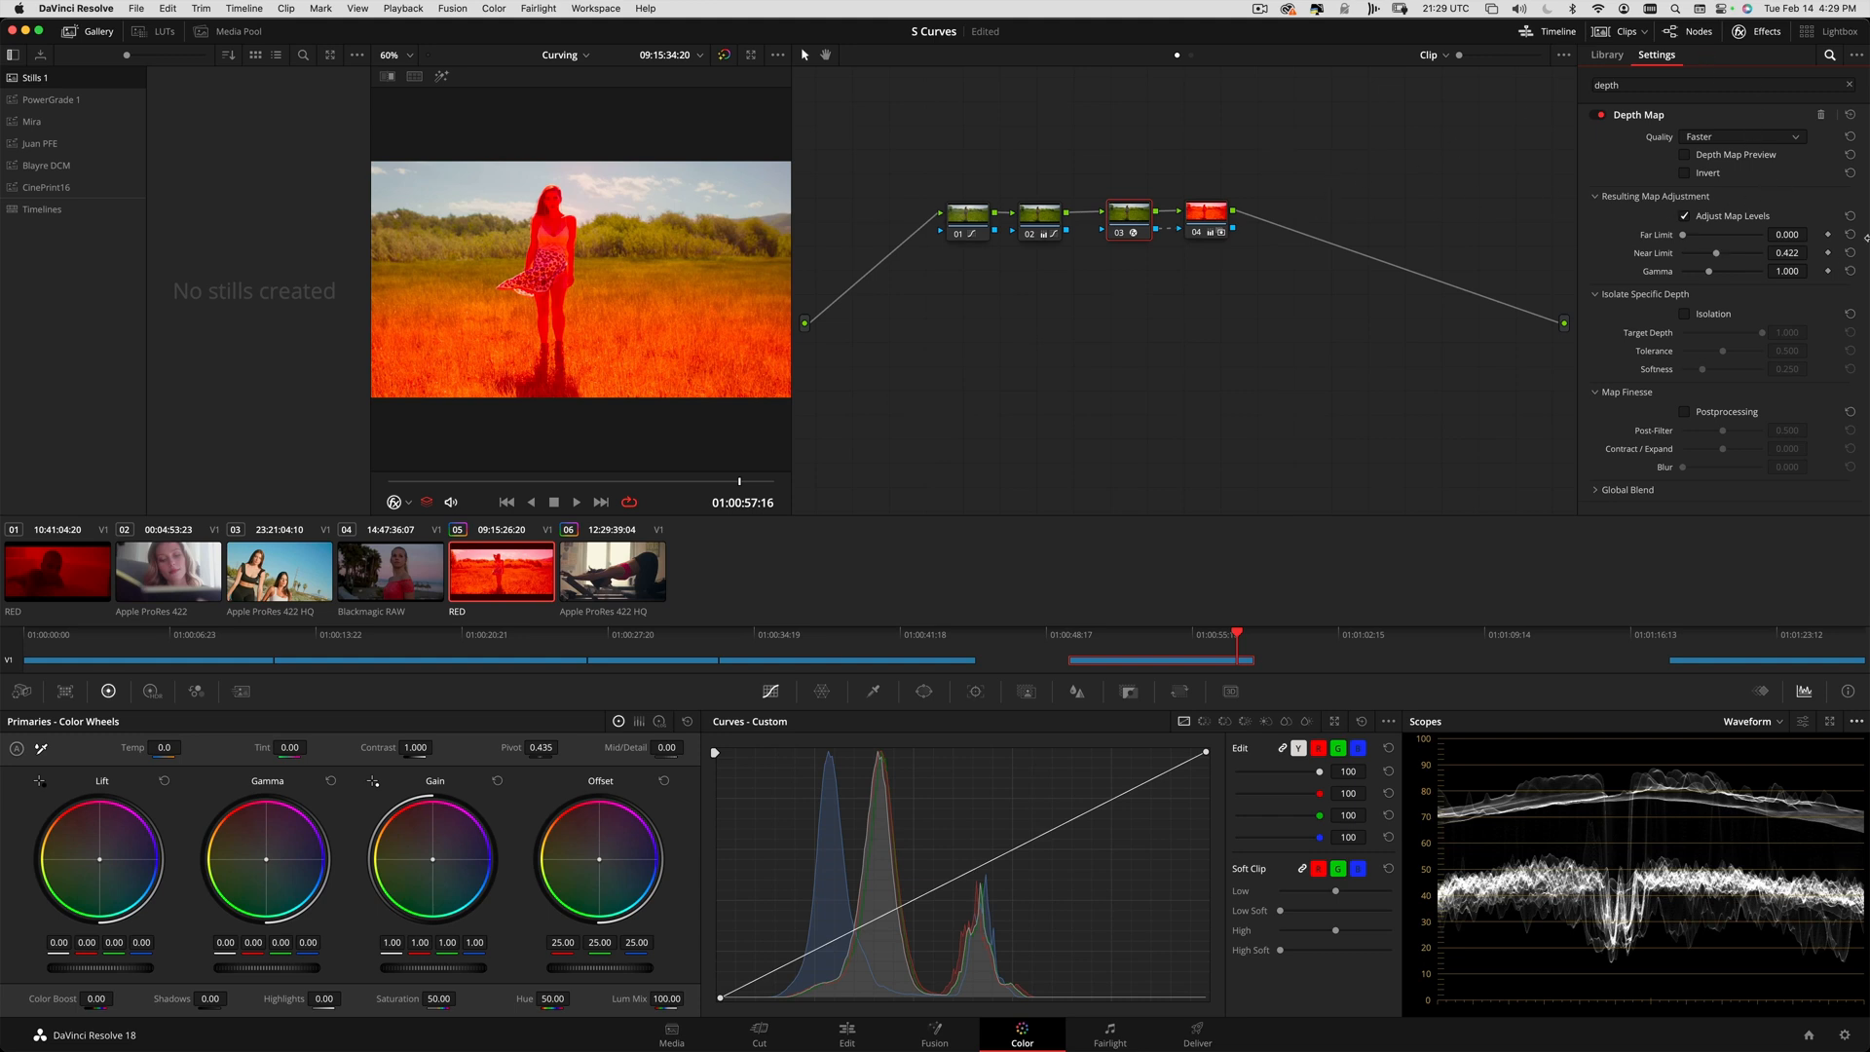
- Enable Isolation in node 03's Depth Map and adjust its Tolerance
{"action": "left_click", "coordinate": [1685, 315]}
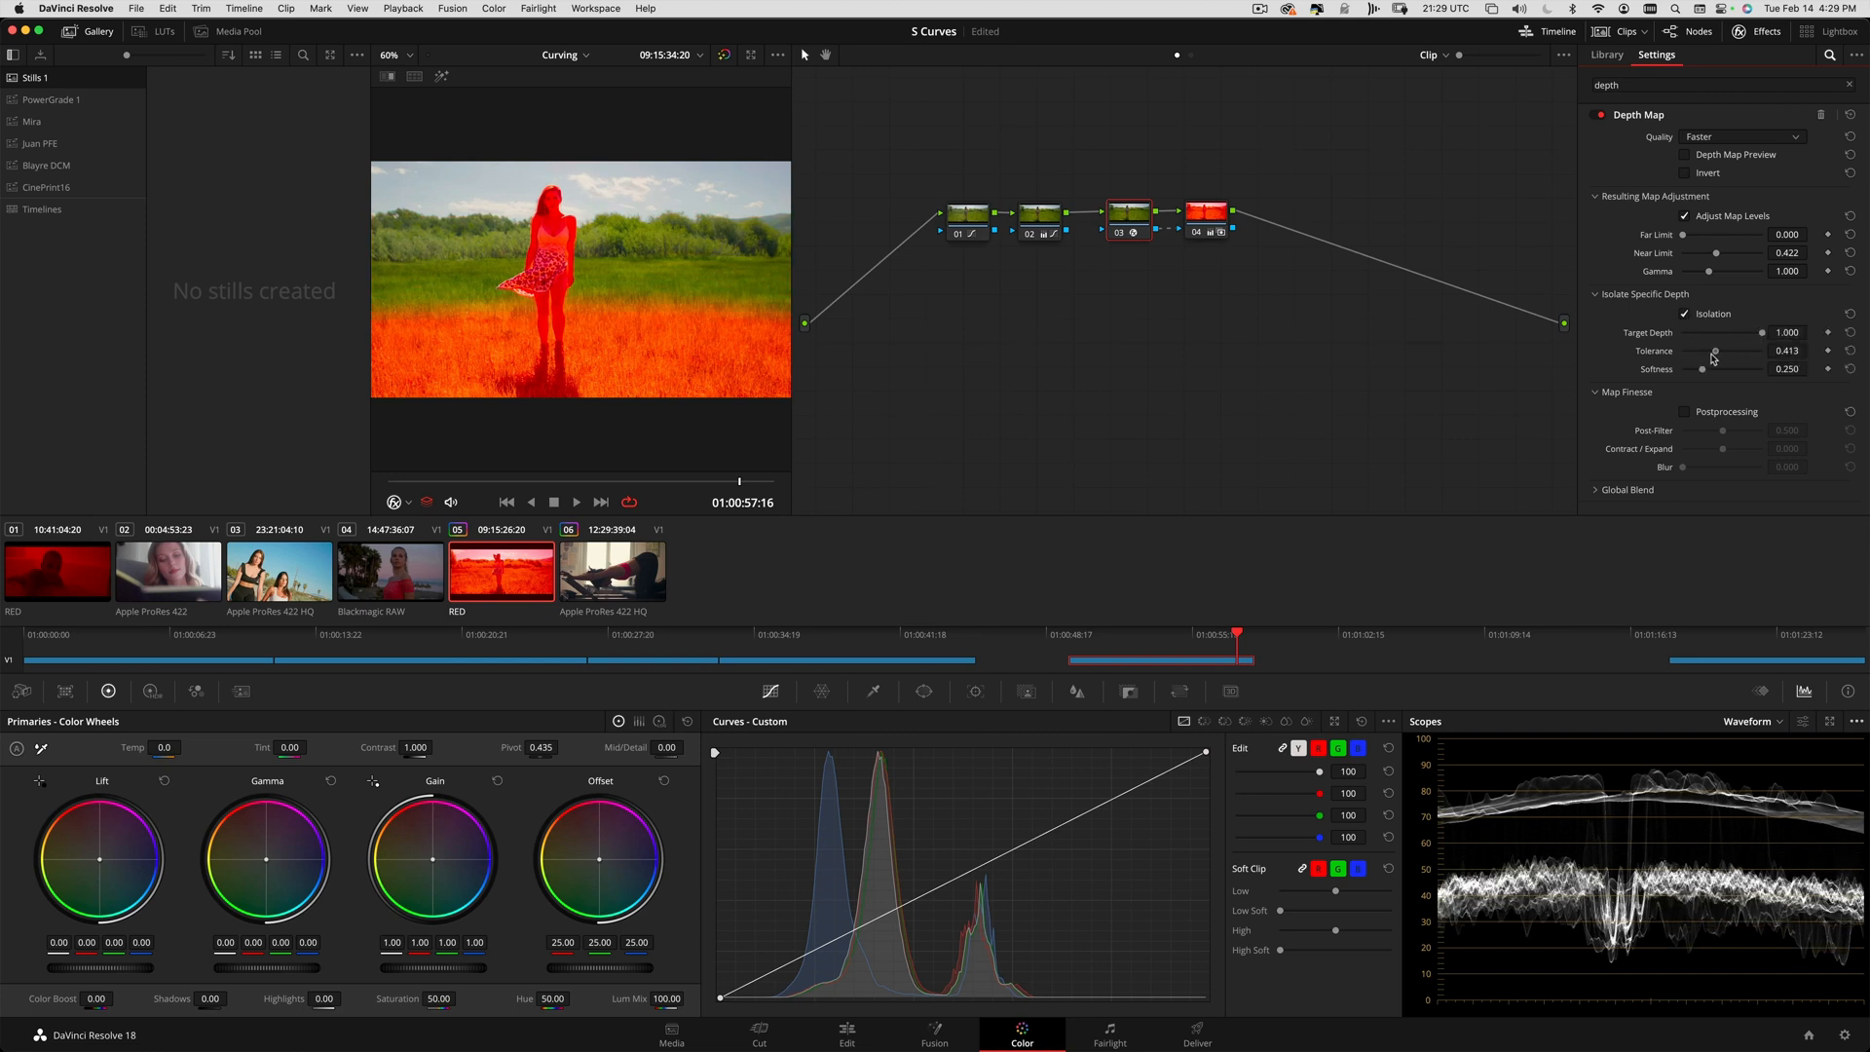
{"action": "mouse_move", "coordinate": [1734, 352]}
{"action": "left_mouse_down"}
{"action": "mouse_move", "coordinate": [1685, 352]}
{"action": "mouse_move", "coordinate": [1752, 357]}
{"action": "mouse_move", "coordinate": [1743, 335]}
{"action": "left_mouse_up"}
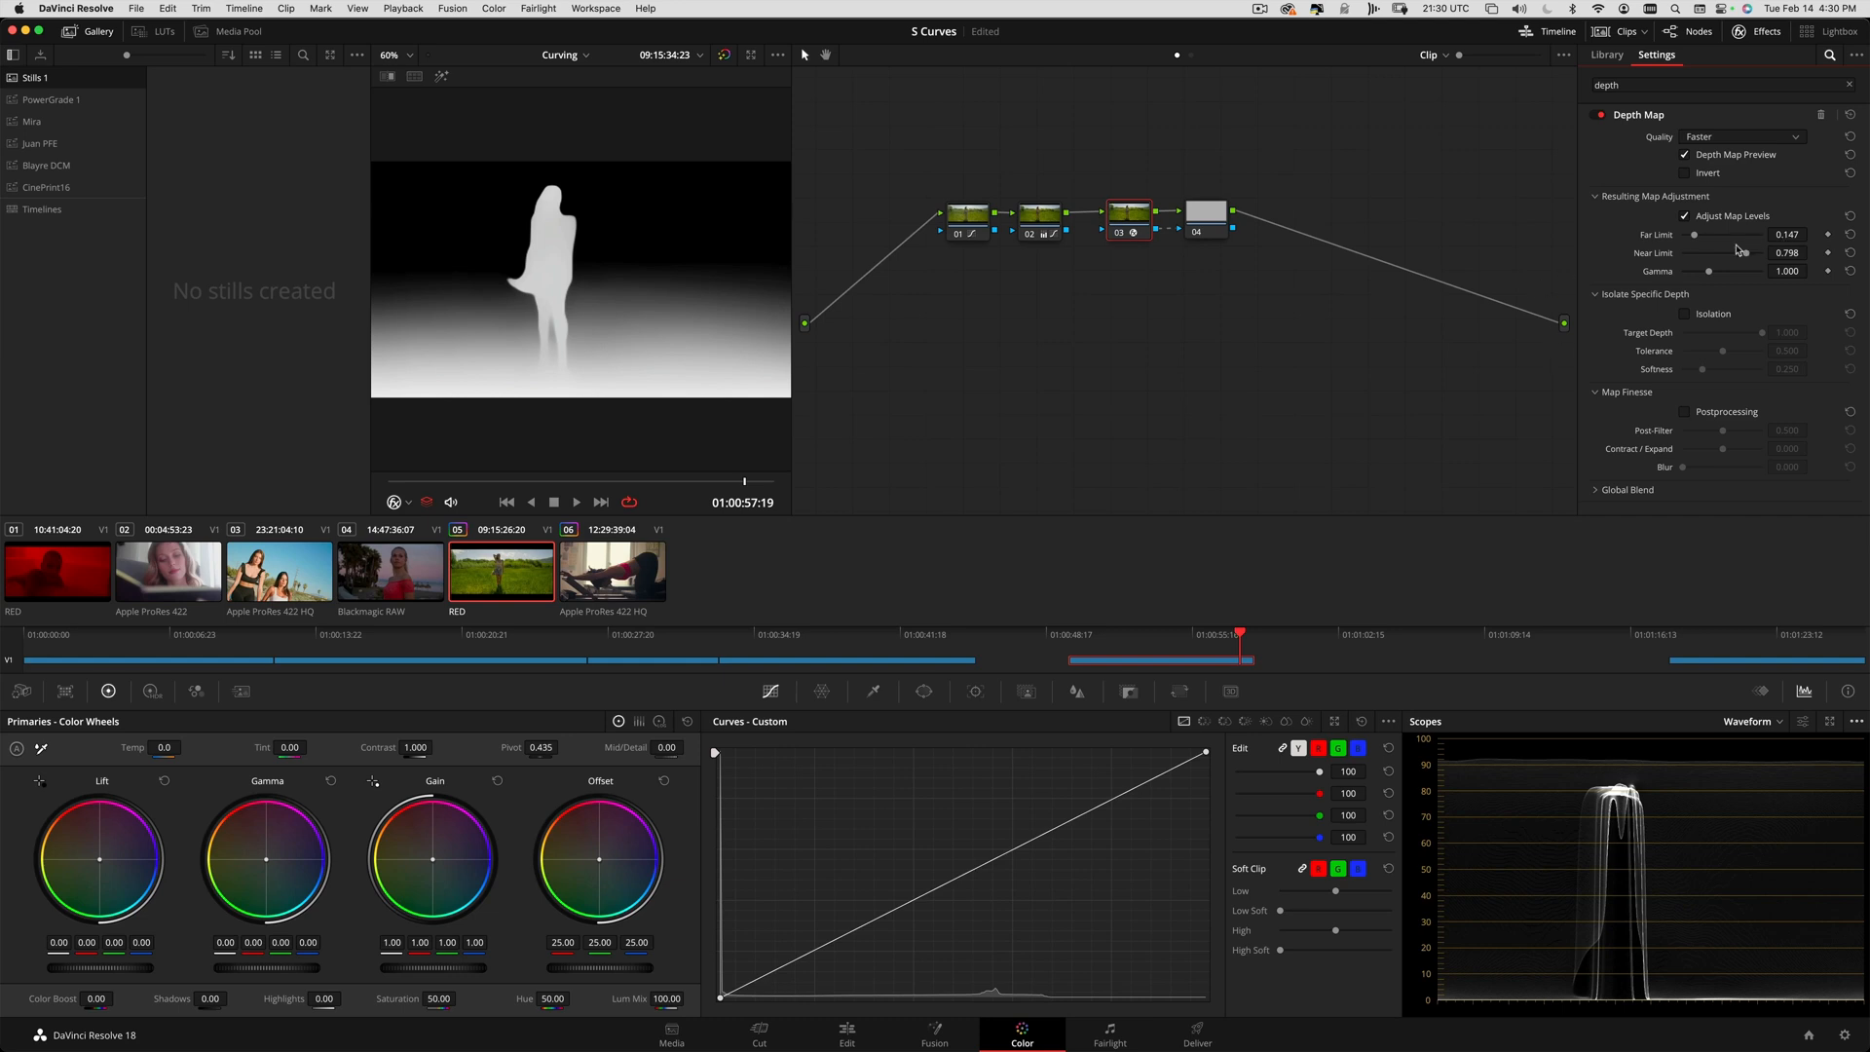
- Invert node 03's depth map and refine its Far Limit to 0.064
{"action": "left_click_drag", "start_coordinate": [1696, 238], "coordinate": [1691, 247]}
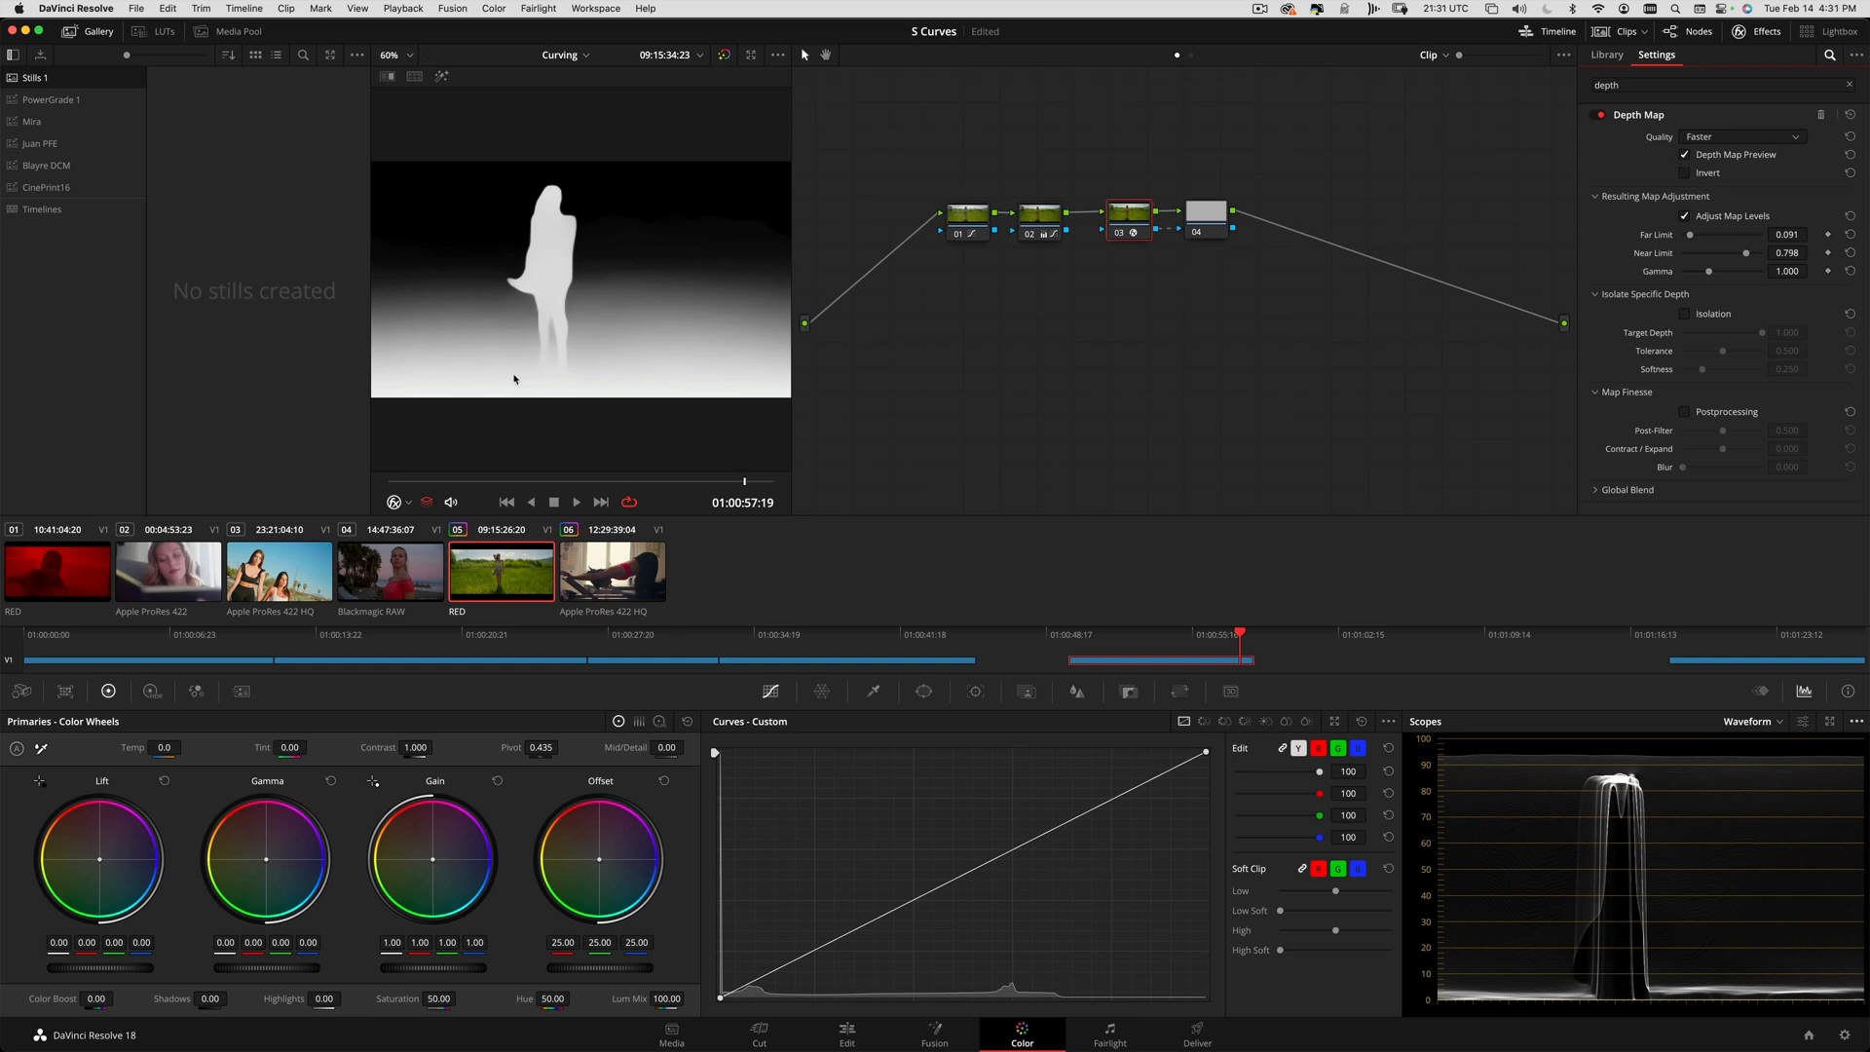
{"action": "left_click", "coordinate": [1686, 174]}
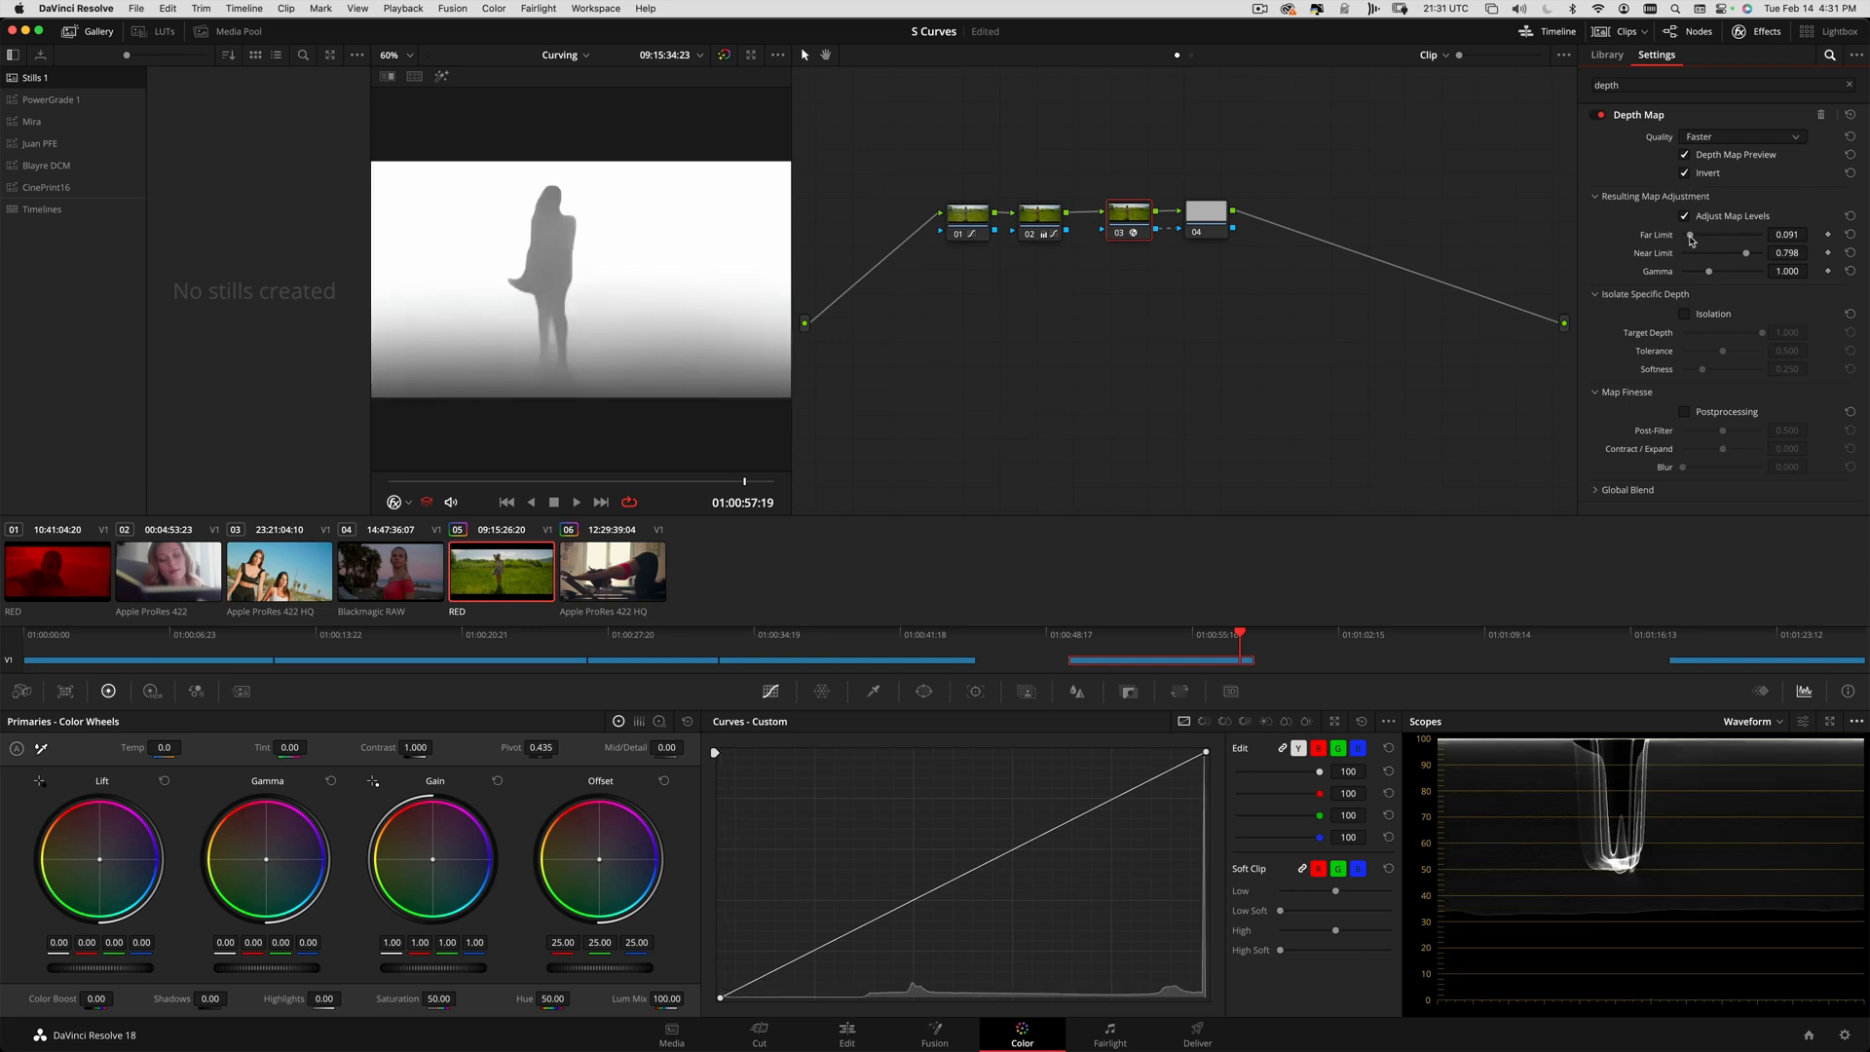
{"action": "left_click_drag", "start_coordinate": [1691, 237], "coordinate": [1727, 256]}
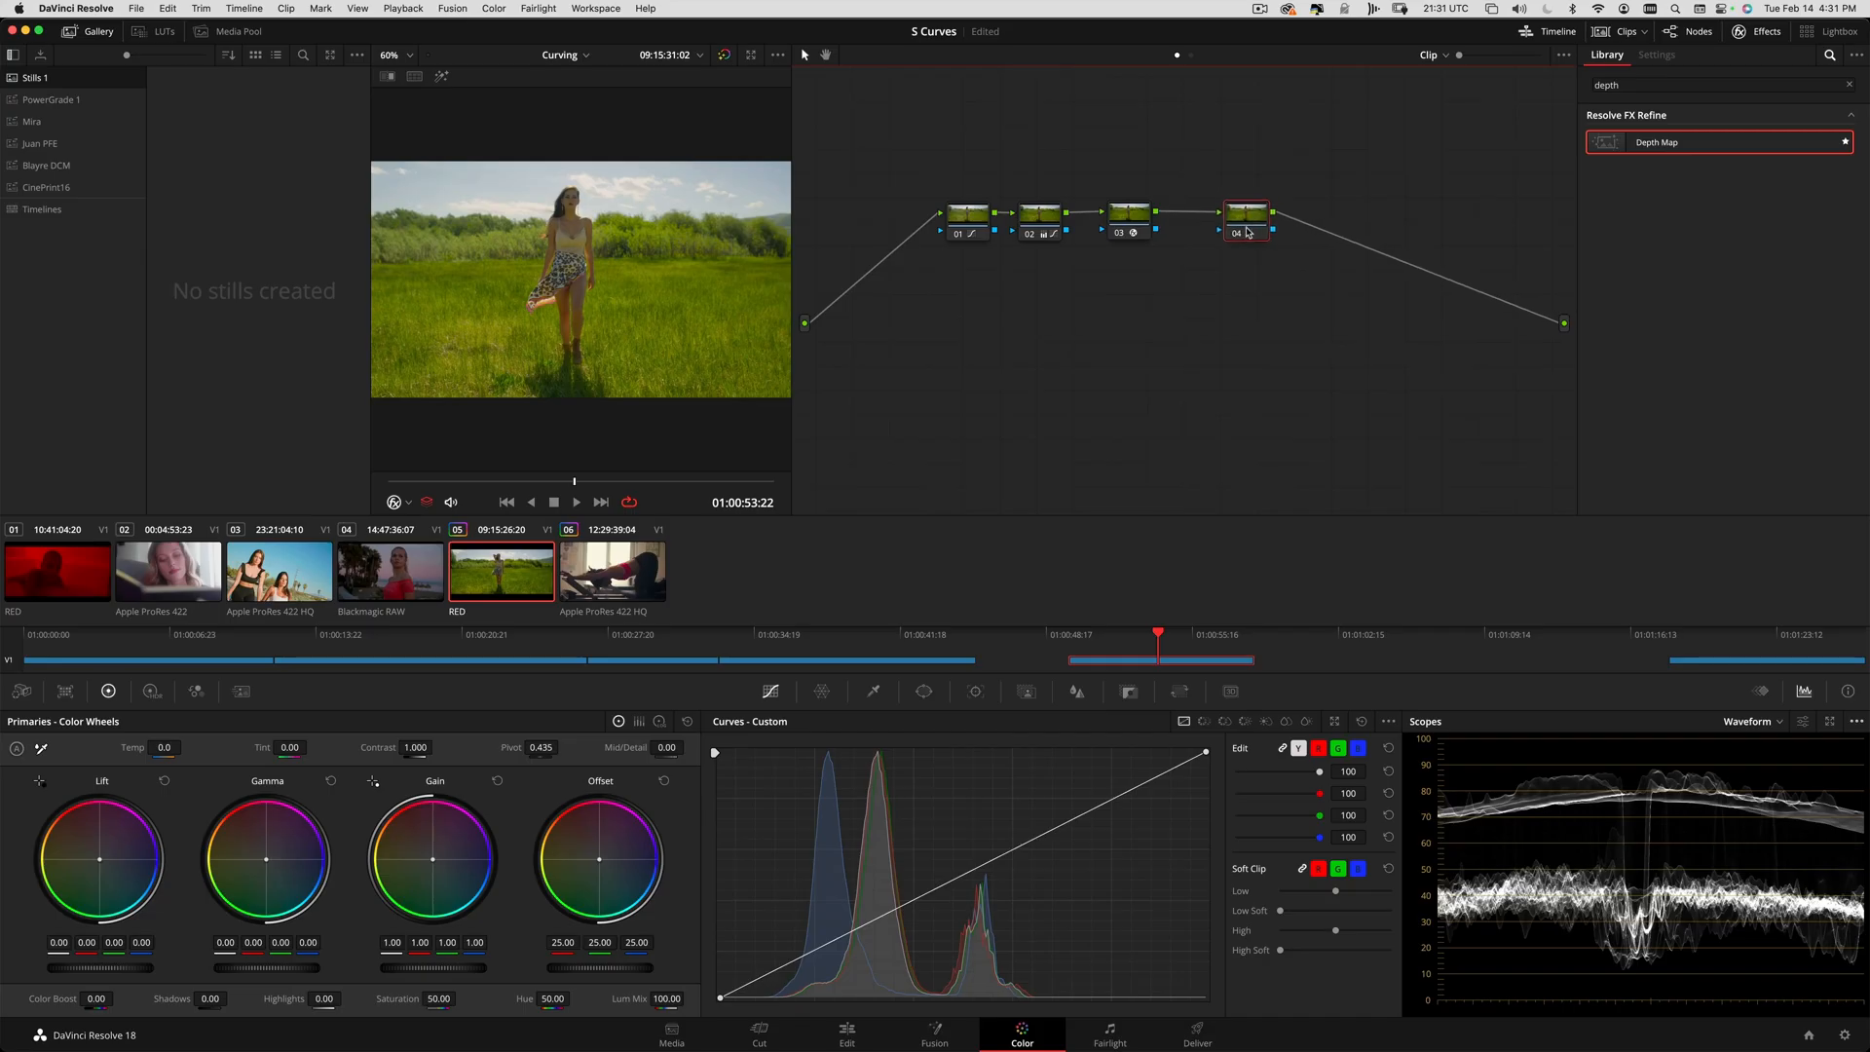
- Apply the Lens Blur effect to node 04 and connect node 03's key output to its key input
{"action": "left_click_drag", "start_coordinate": [1246, 232], "coordinate": [1237, 230]}
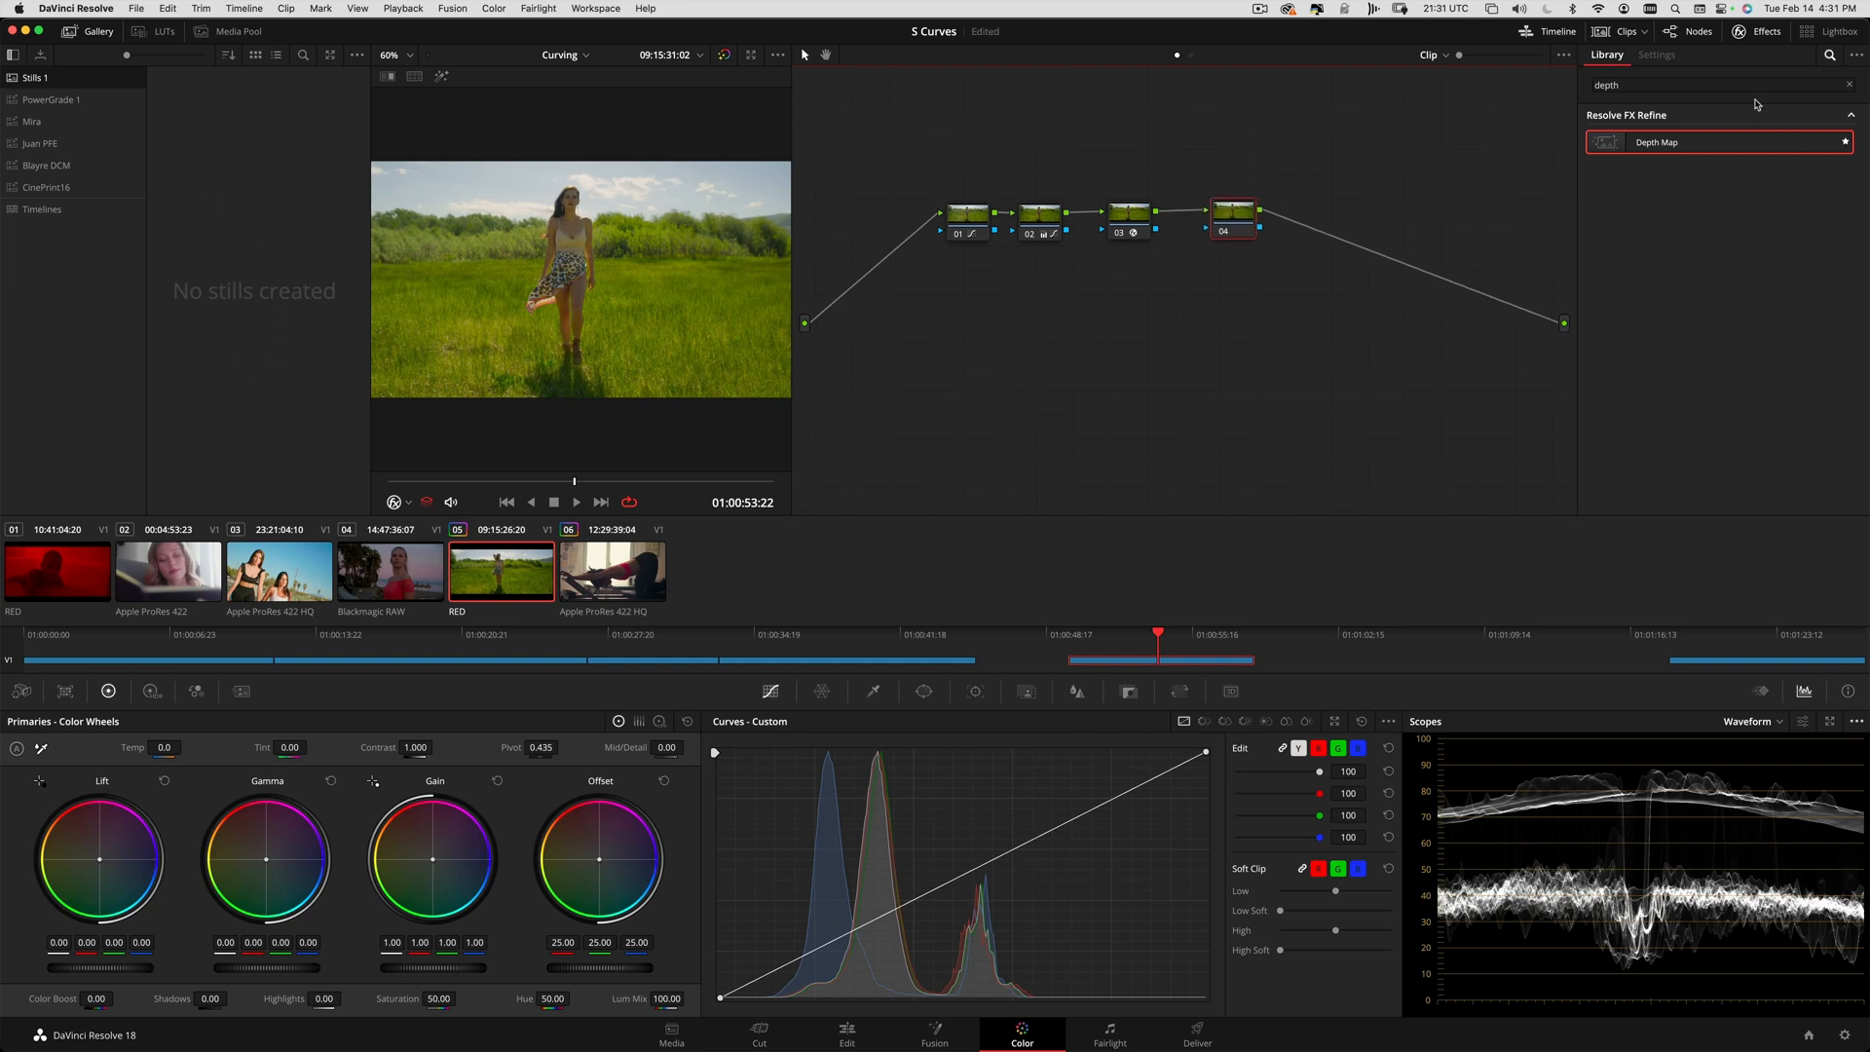
{"action": "left_click", "coordinate": [1851, 87]}
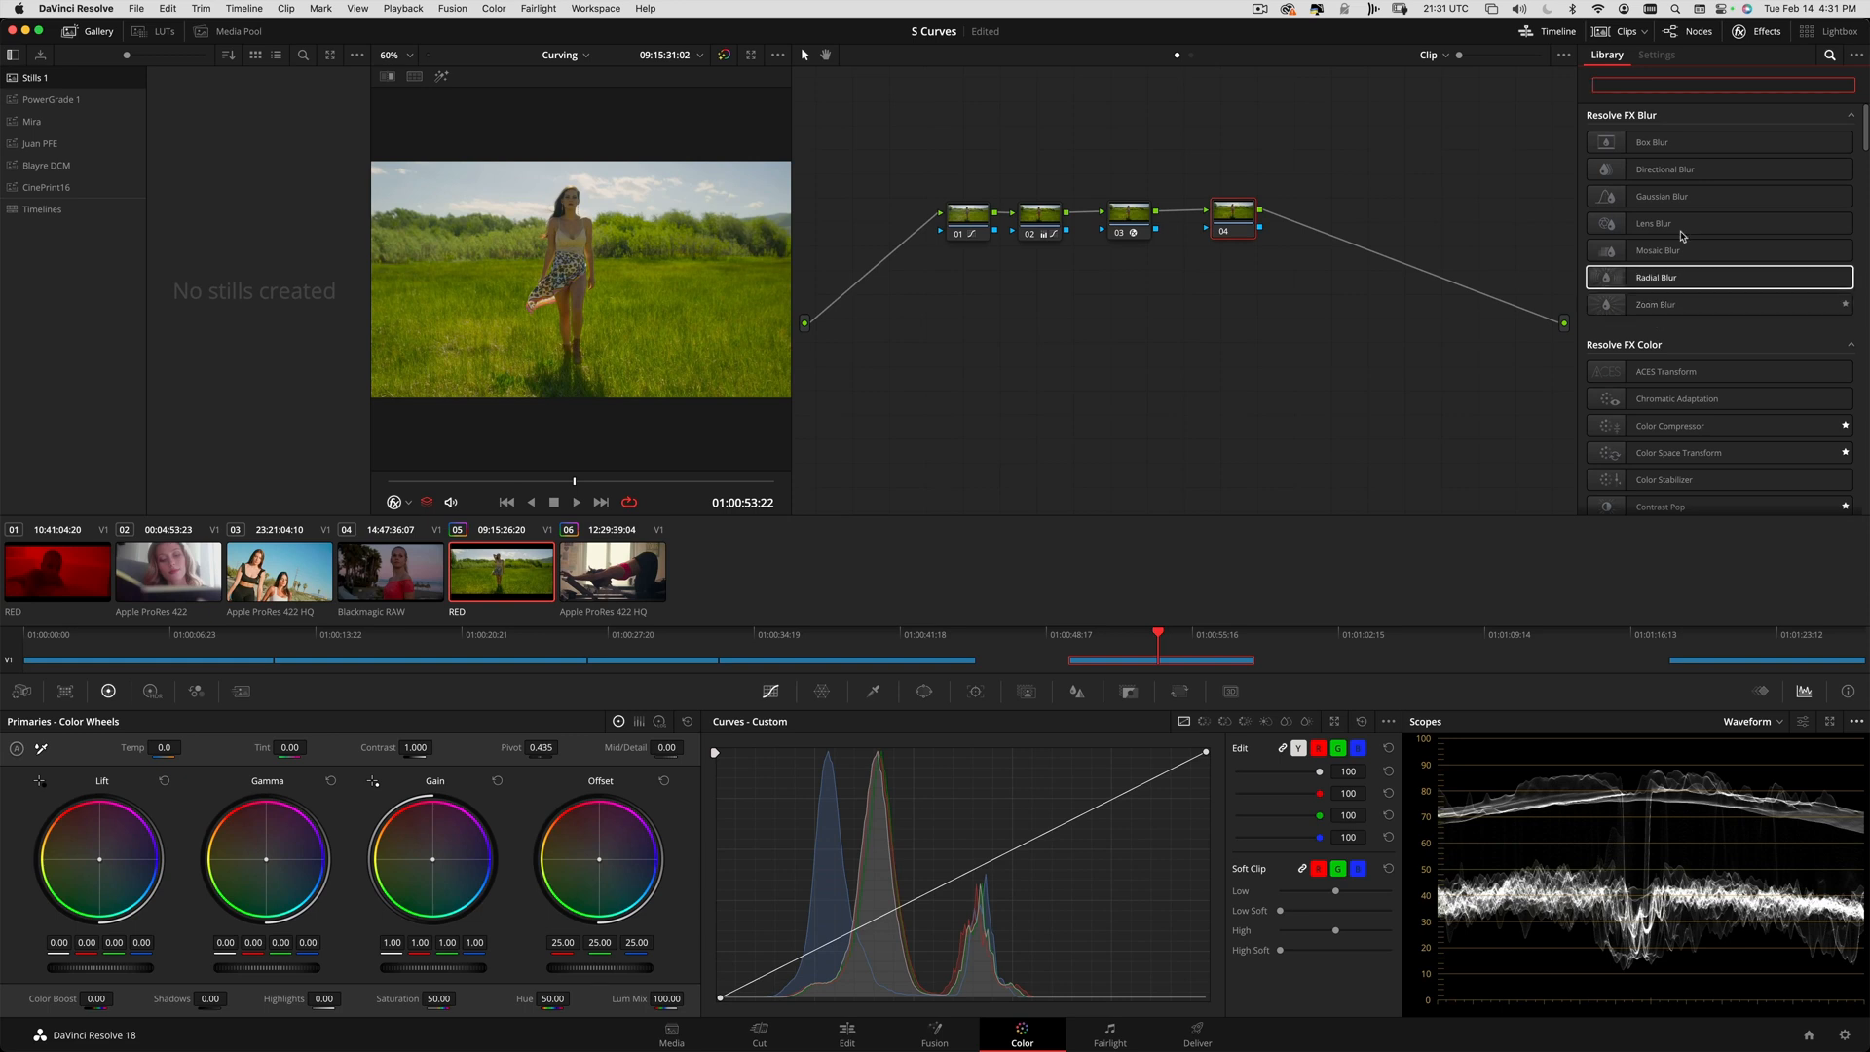
{"action": "left_click_drag", "start_coordinate": [1661, 226], "coordinate": [1232, 211]}
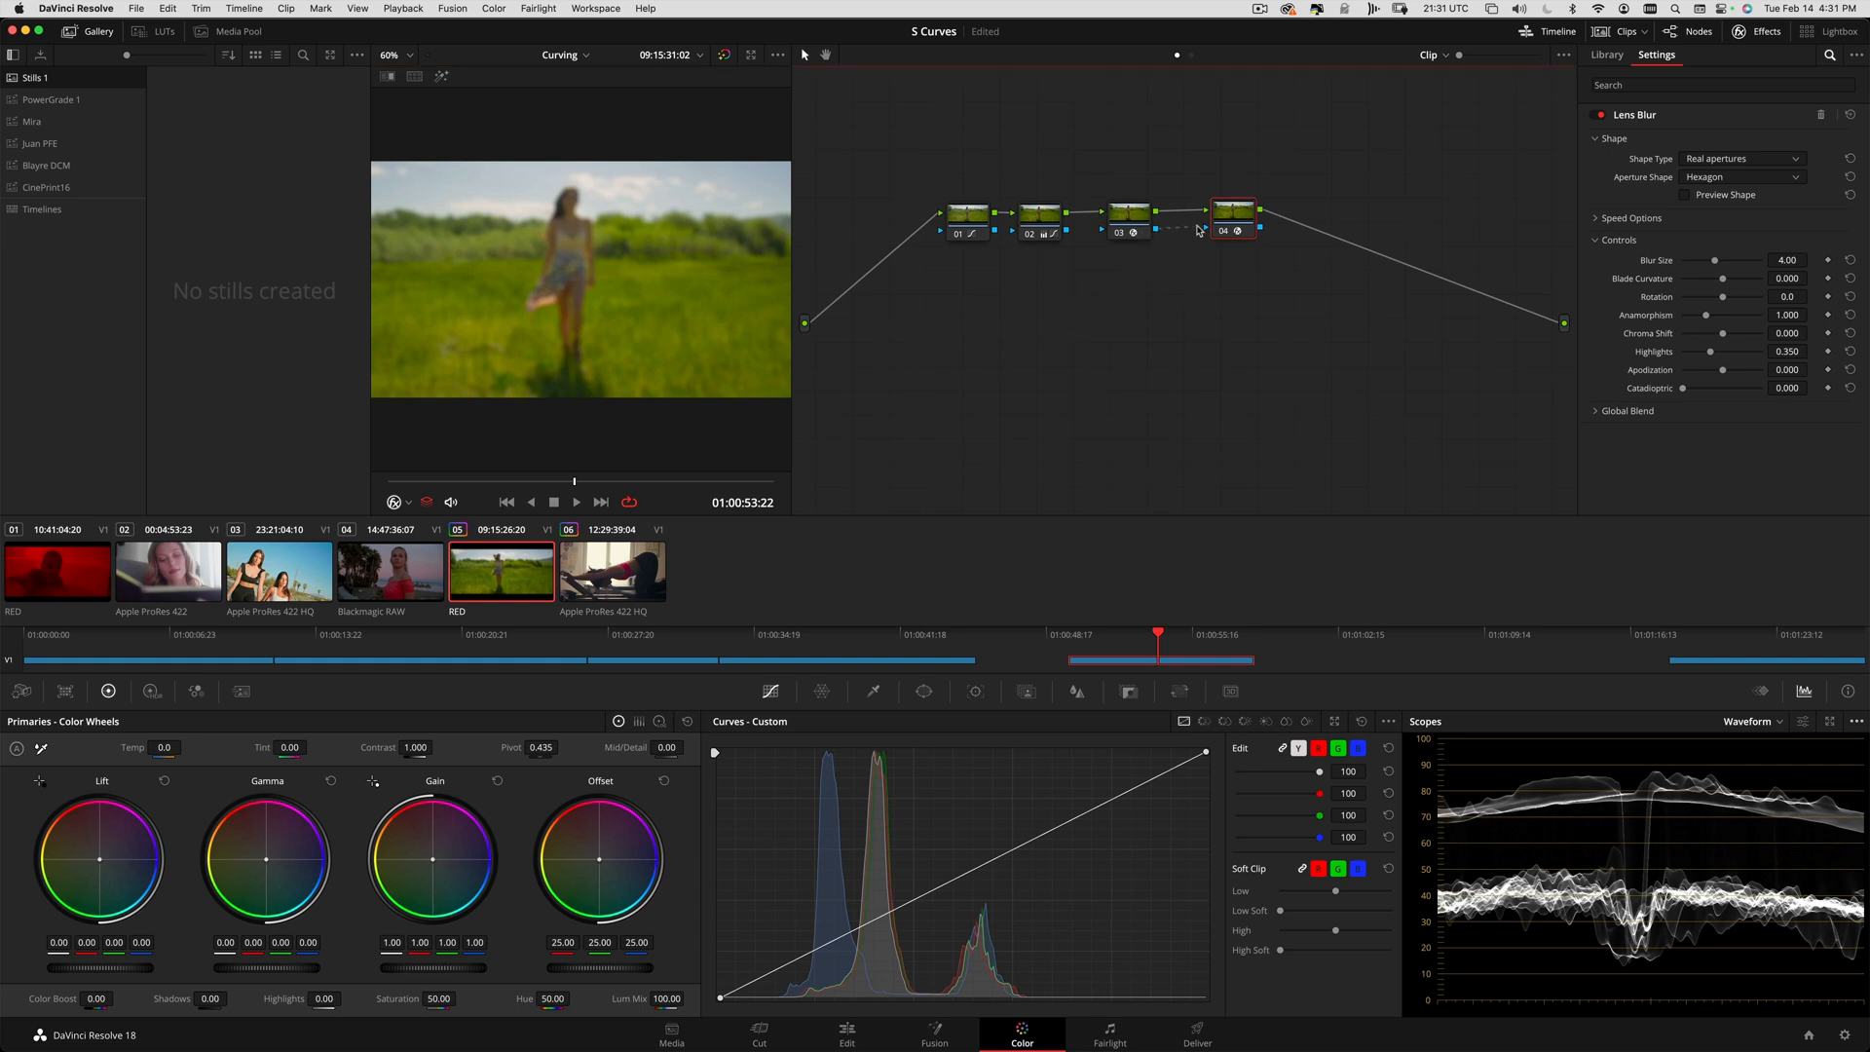
{"action": "left_click_drag", "start_coordinate": [1234, 216], "coordinate": [1225, 220]}
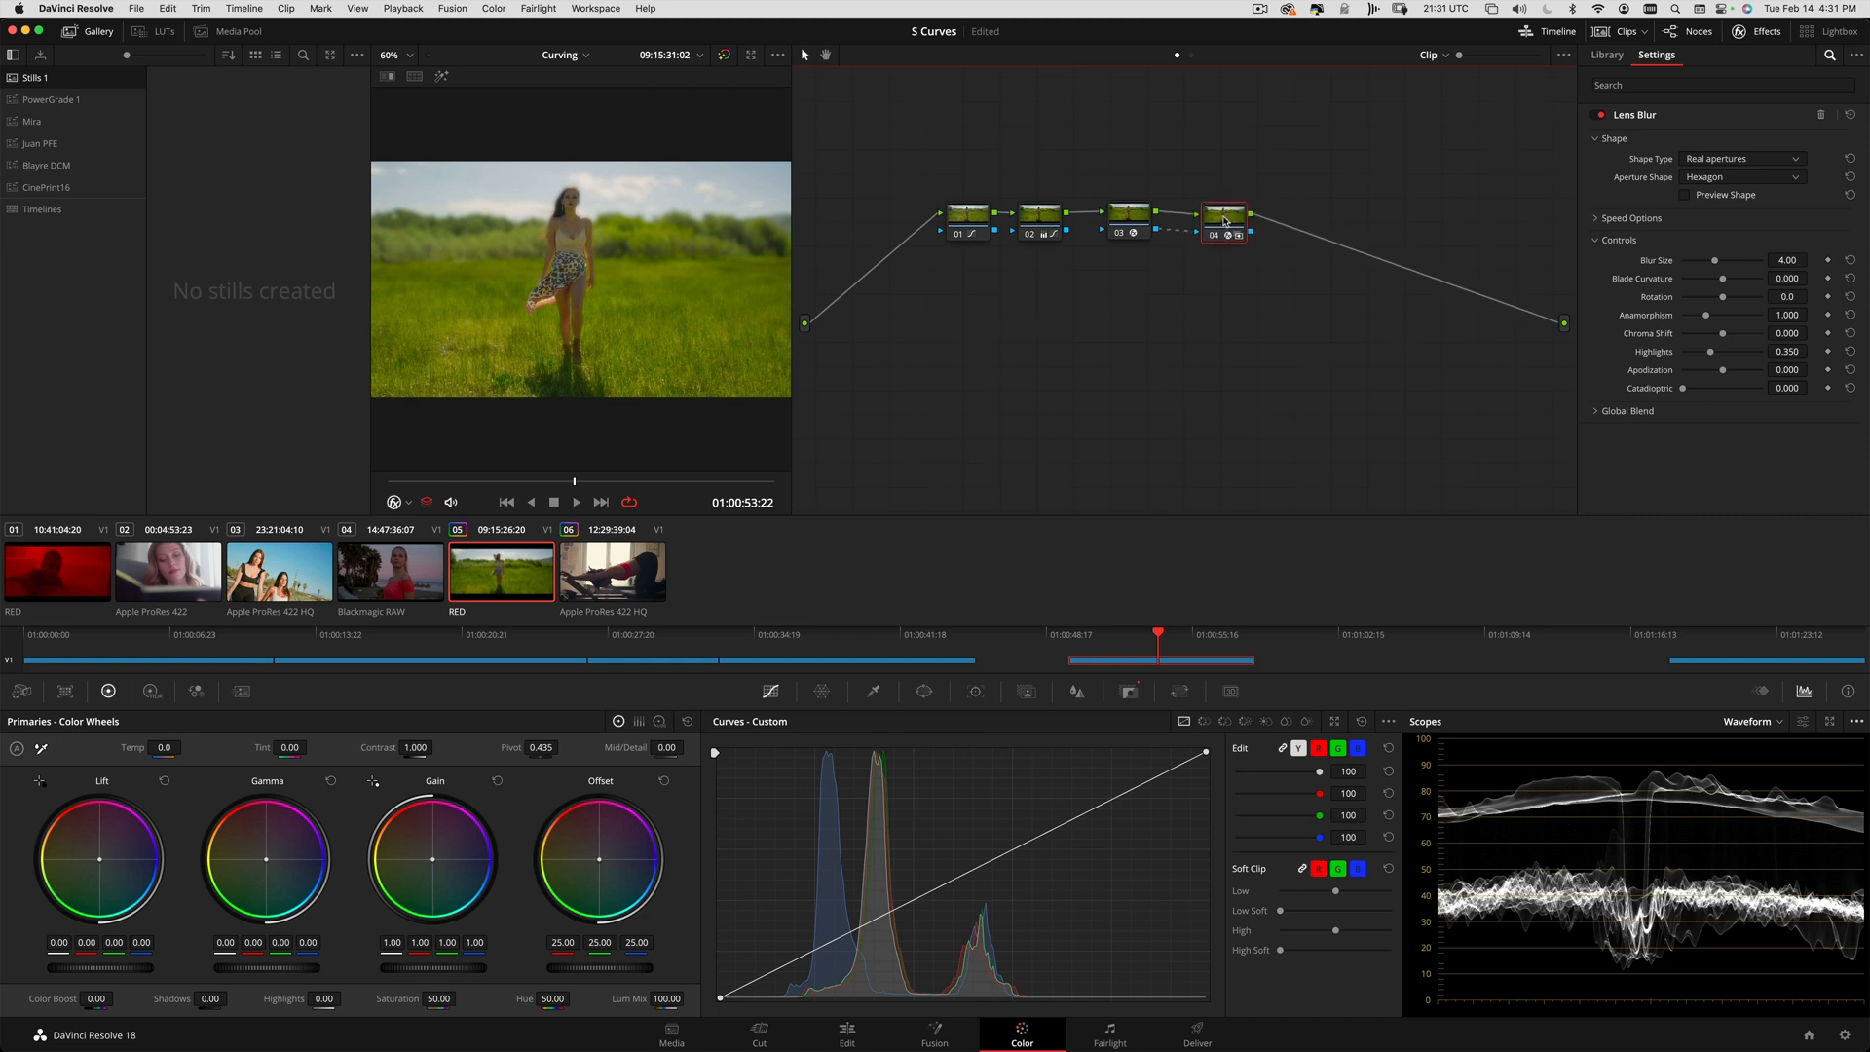
- Set node 03's Near Limit to 0.238 and check the background blur in playback and in the depth map preview
{"action": "left_click", "coordinate": [1120, 228]}
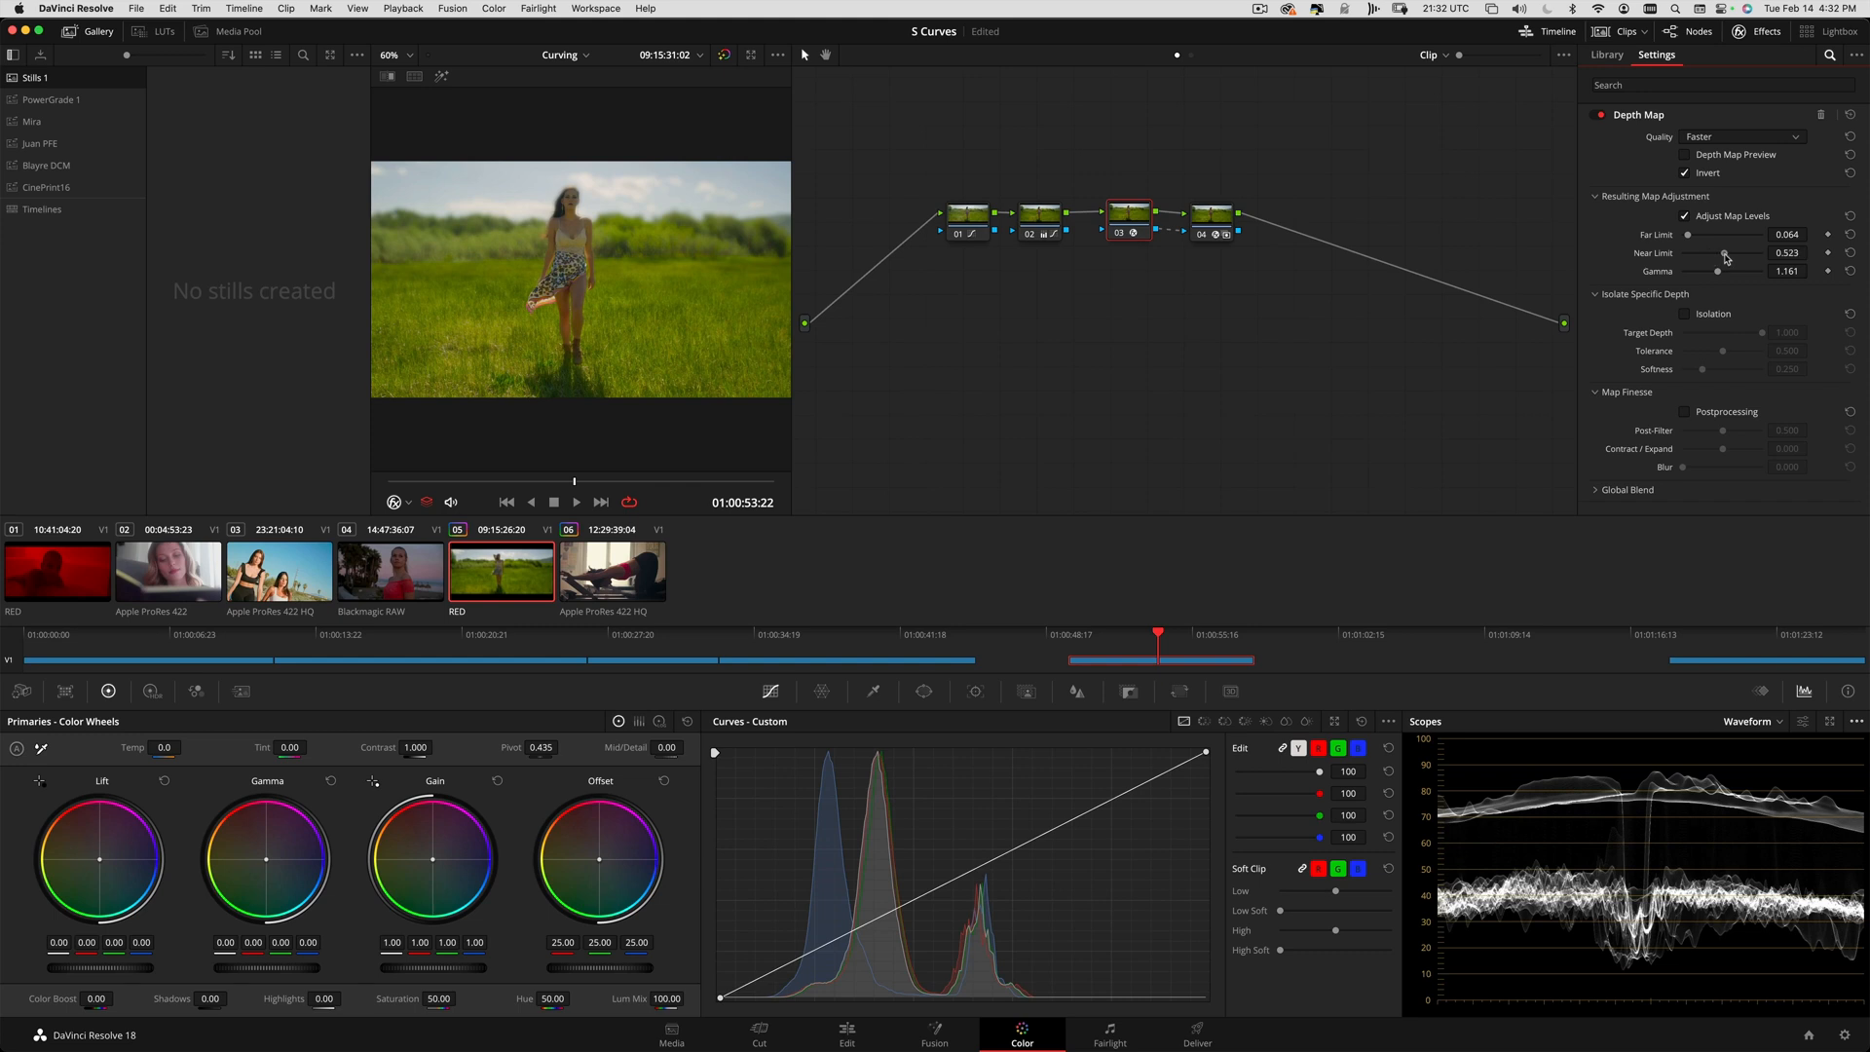
{"action": "left_click_drag", "start_coordinate": [1738, 255], "coordinate": [1693, 256]}
{"action": "key", "text": "space"}
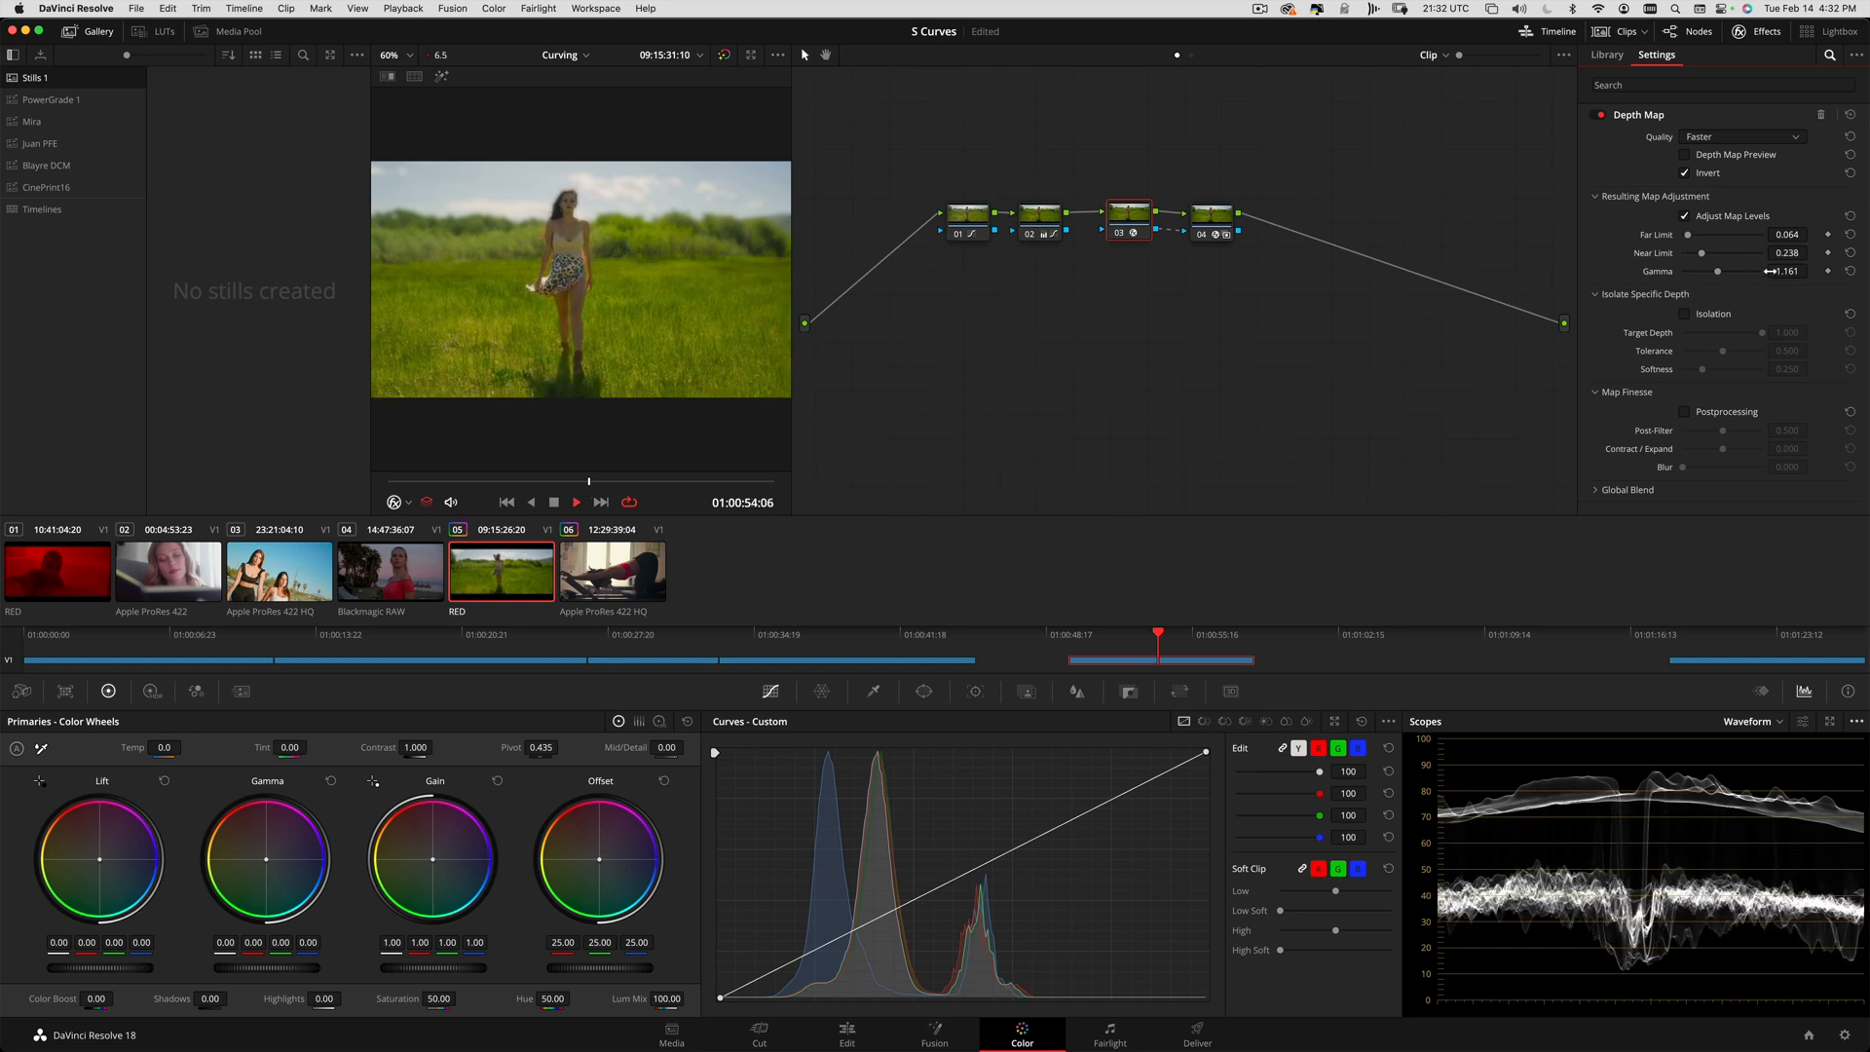
{"action": "key", "text": "space"}
{"action": "left_click", "coordinate": [1685, 155]}
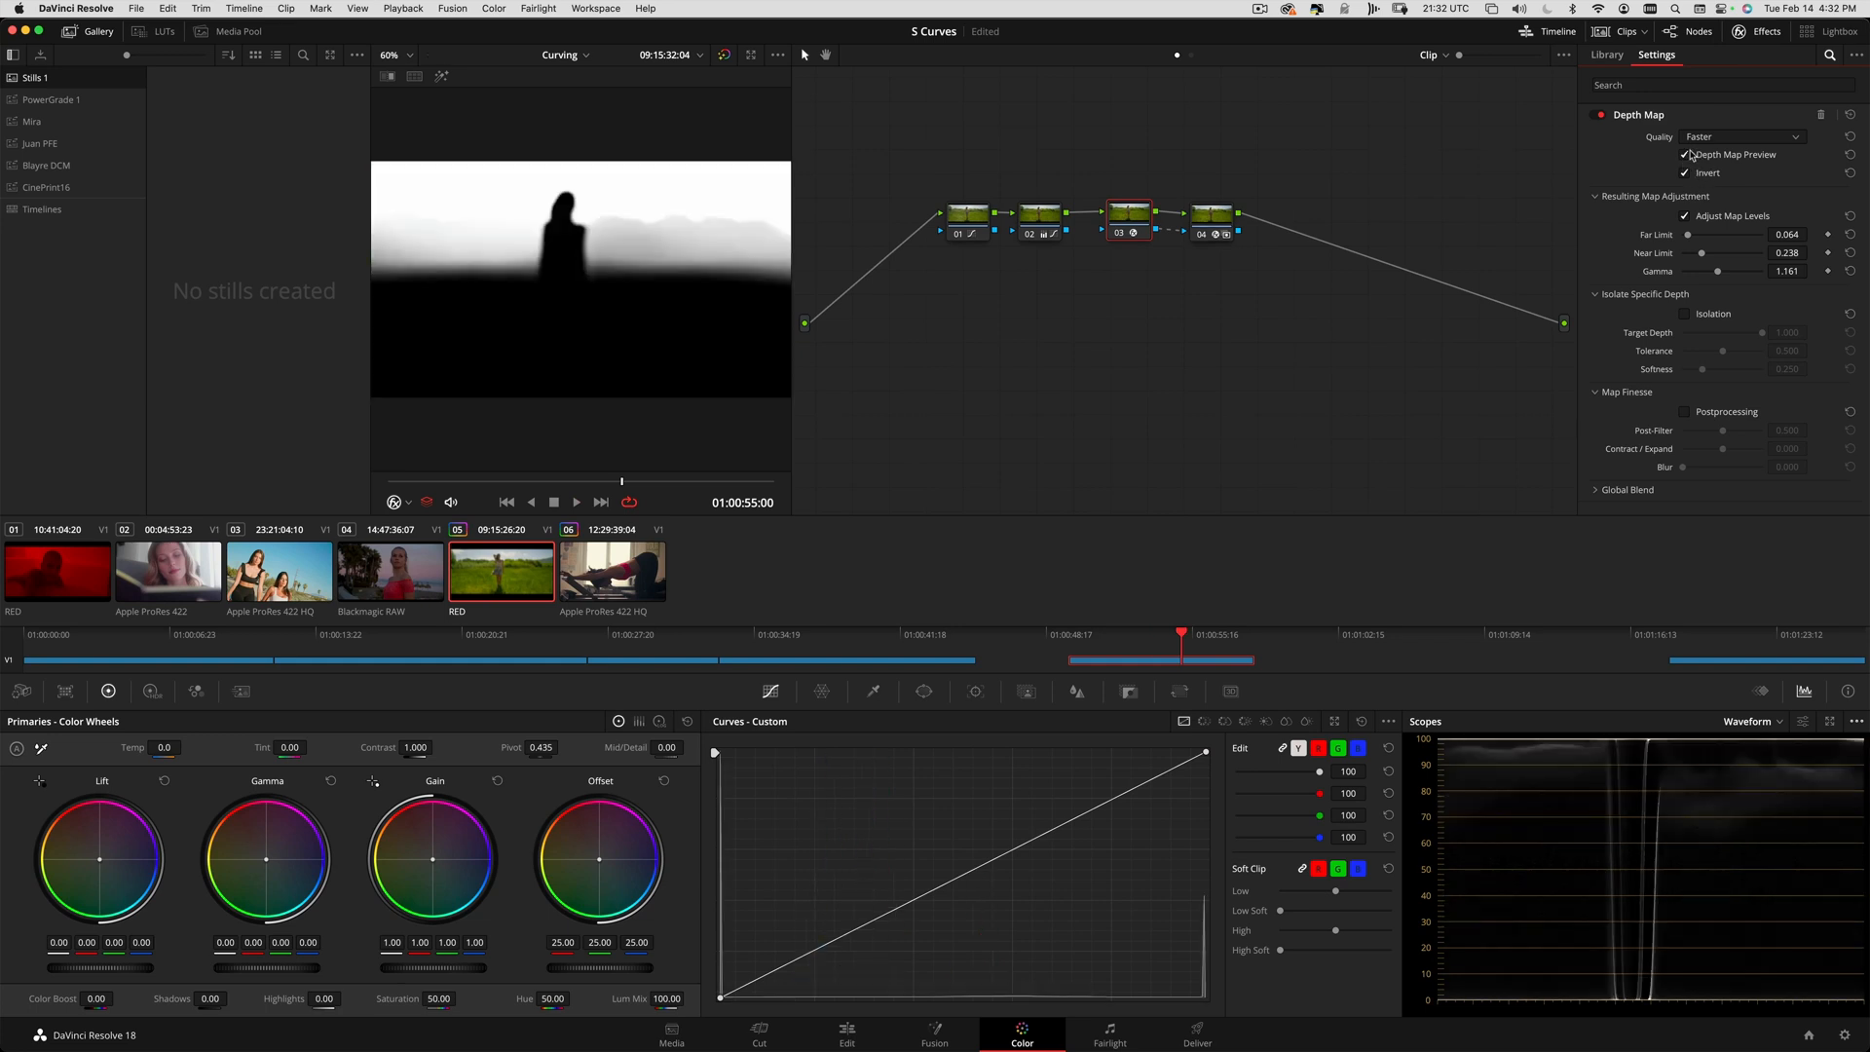
{"action": "left_click", "coordinate": [1686, 155]}
{"action": "key", "text": "space"}
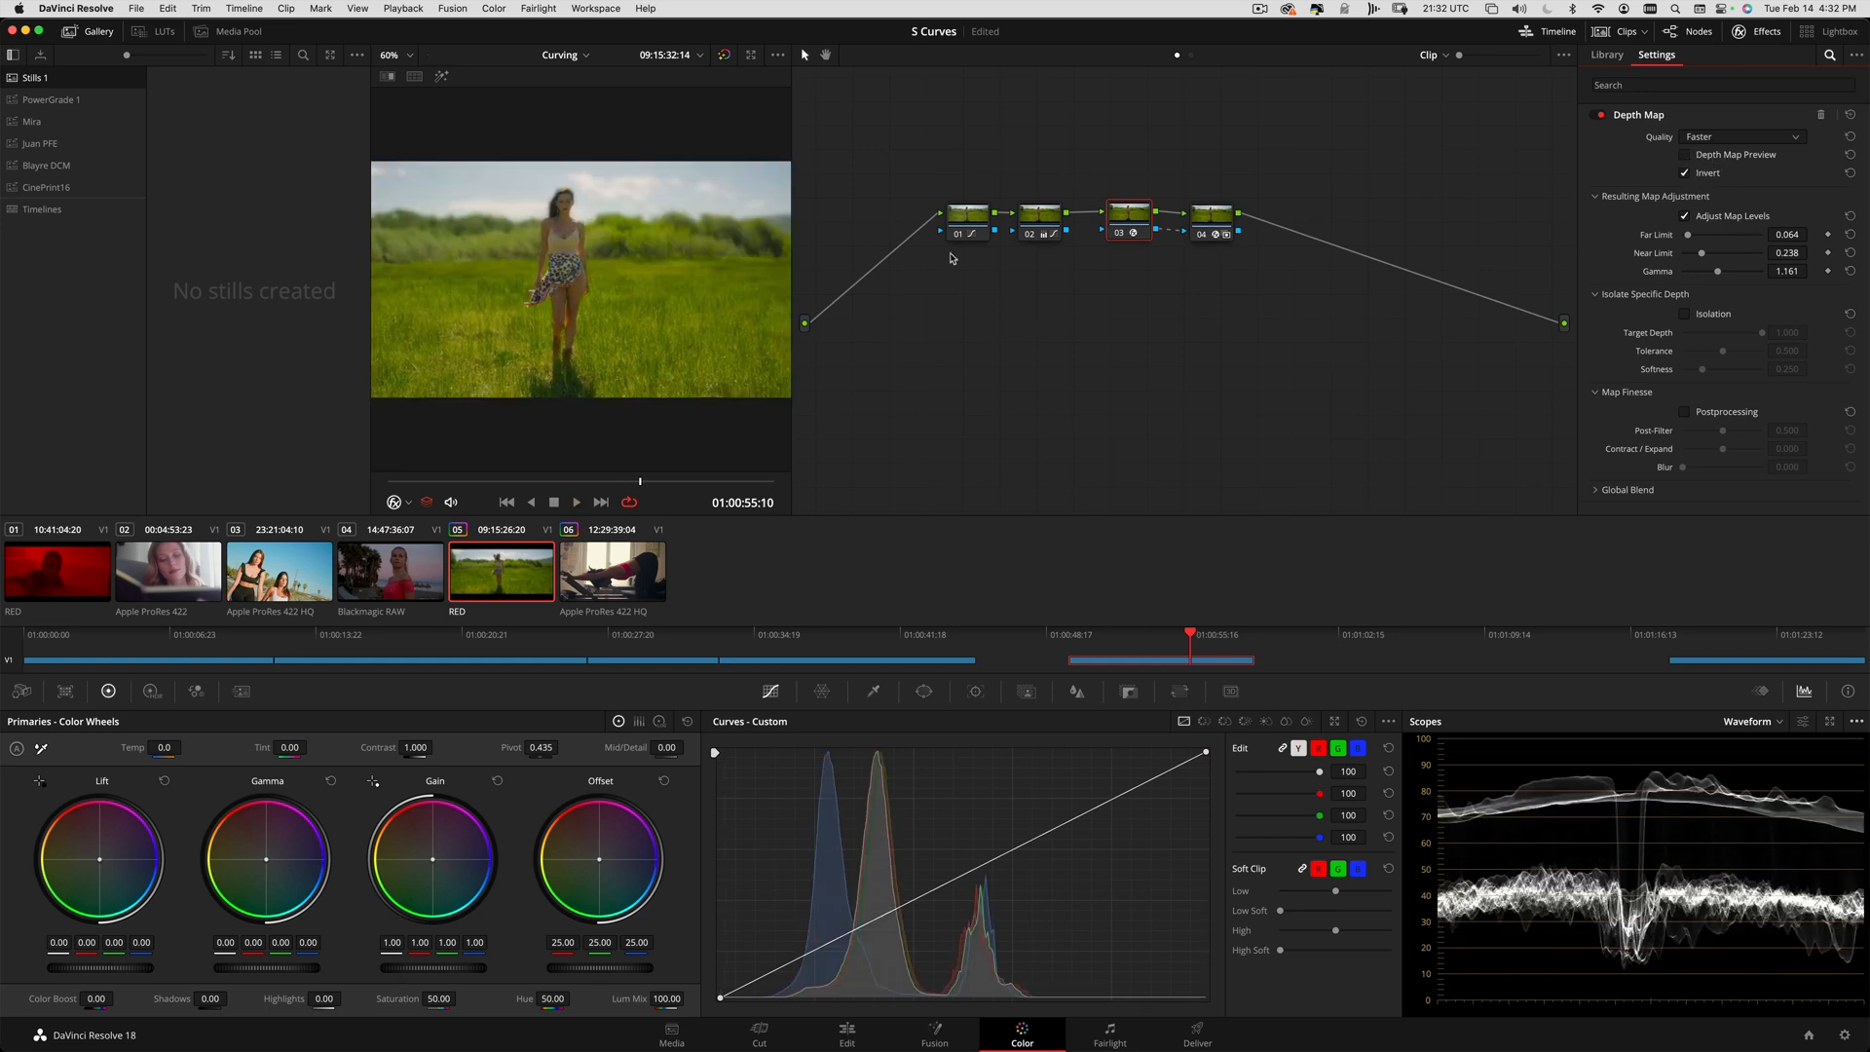
- Compare clip 05 with the Lens Blur node 04 disabled and enabled, and play the clip
{"action": "left_click", "coordinate": [1199, 218]}
{"action": "key", "text": "ctrl+d"}
{"action": "key", "text": "ctrl+d"}
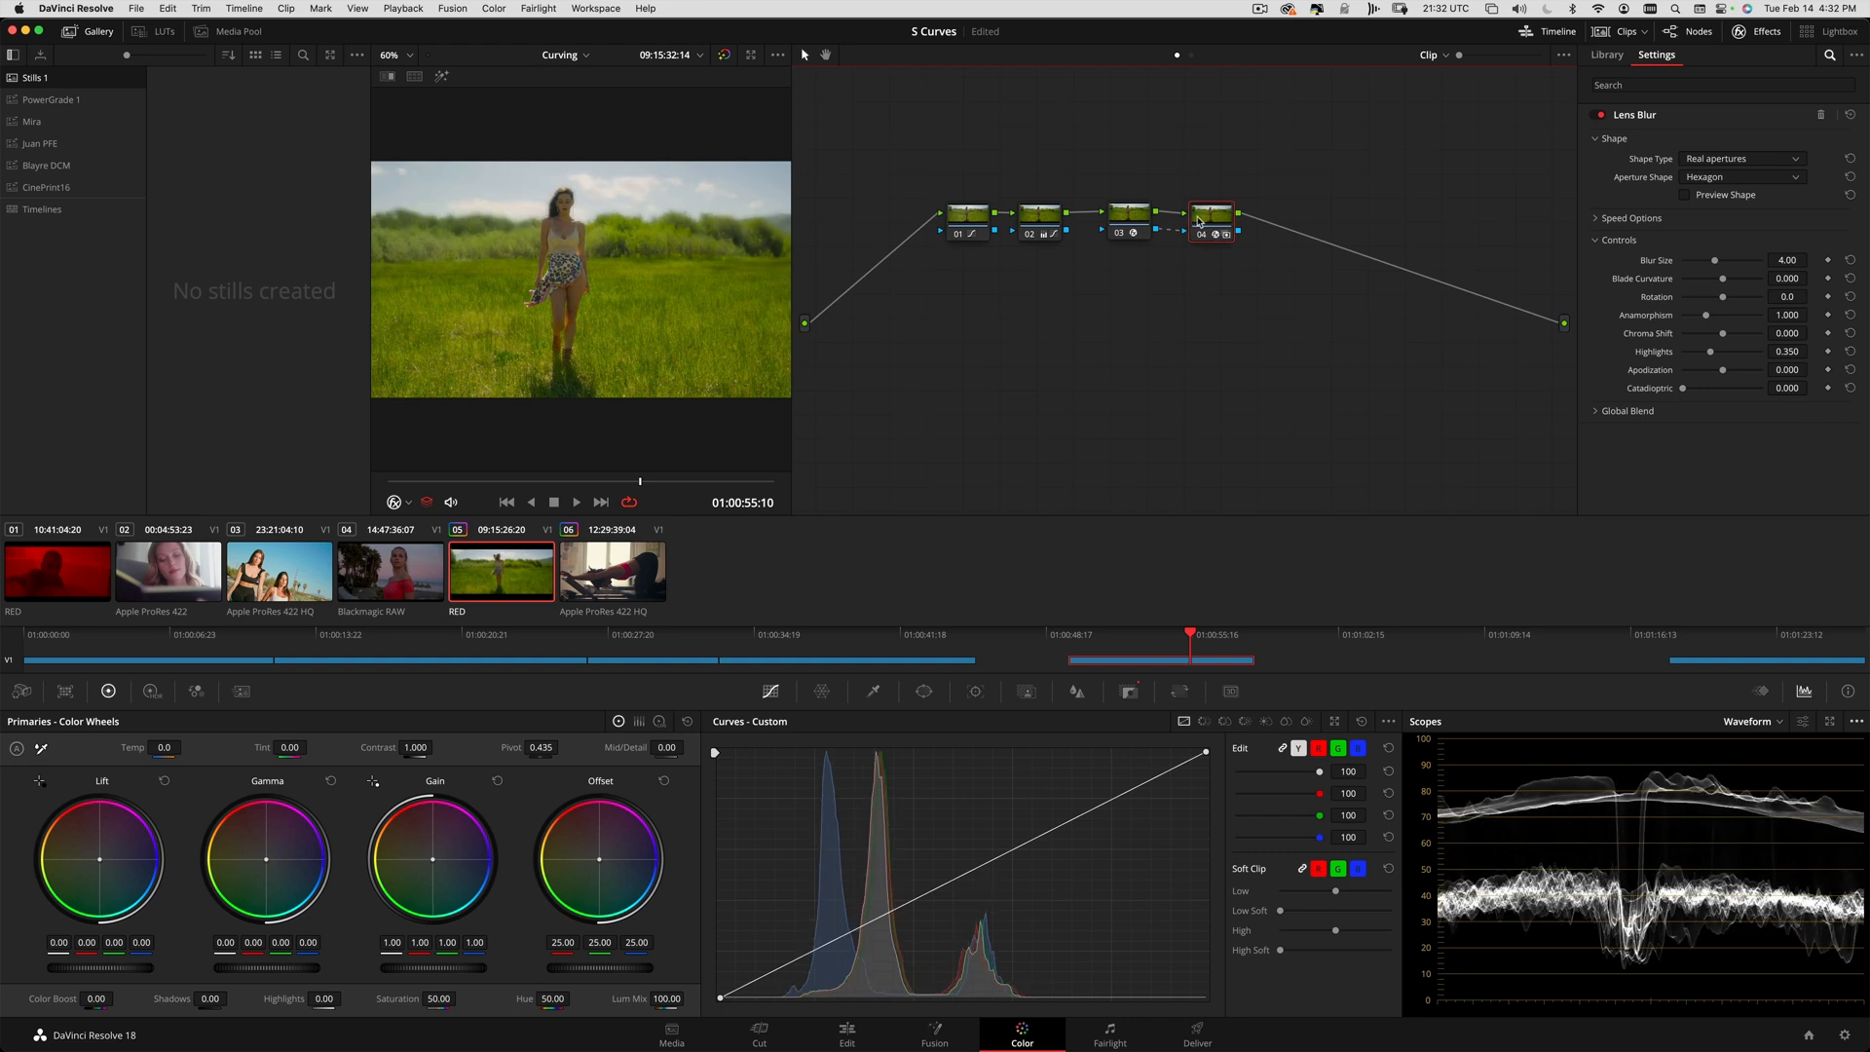
{"action": "key", "text": "ctrl+d"}
{"action": "key", "text": "ctrl+d"}
{"action": "key", "text": "space"}
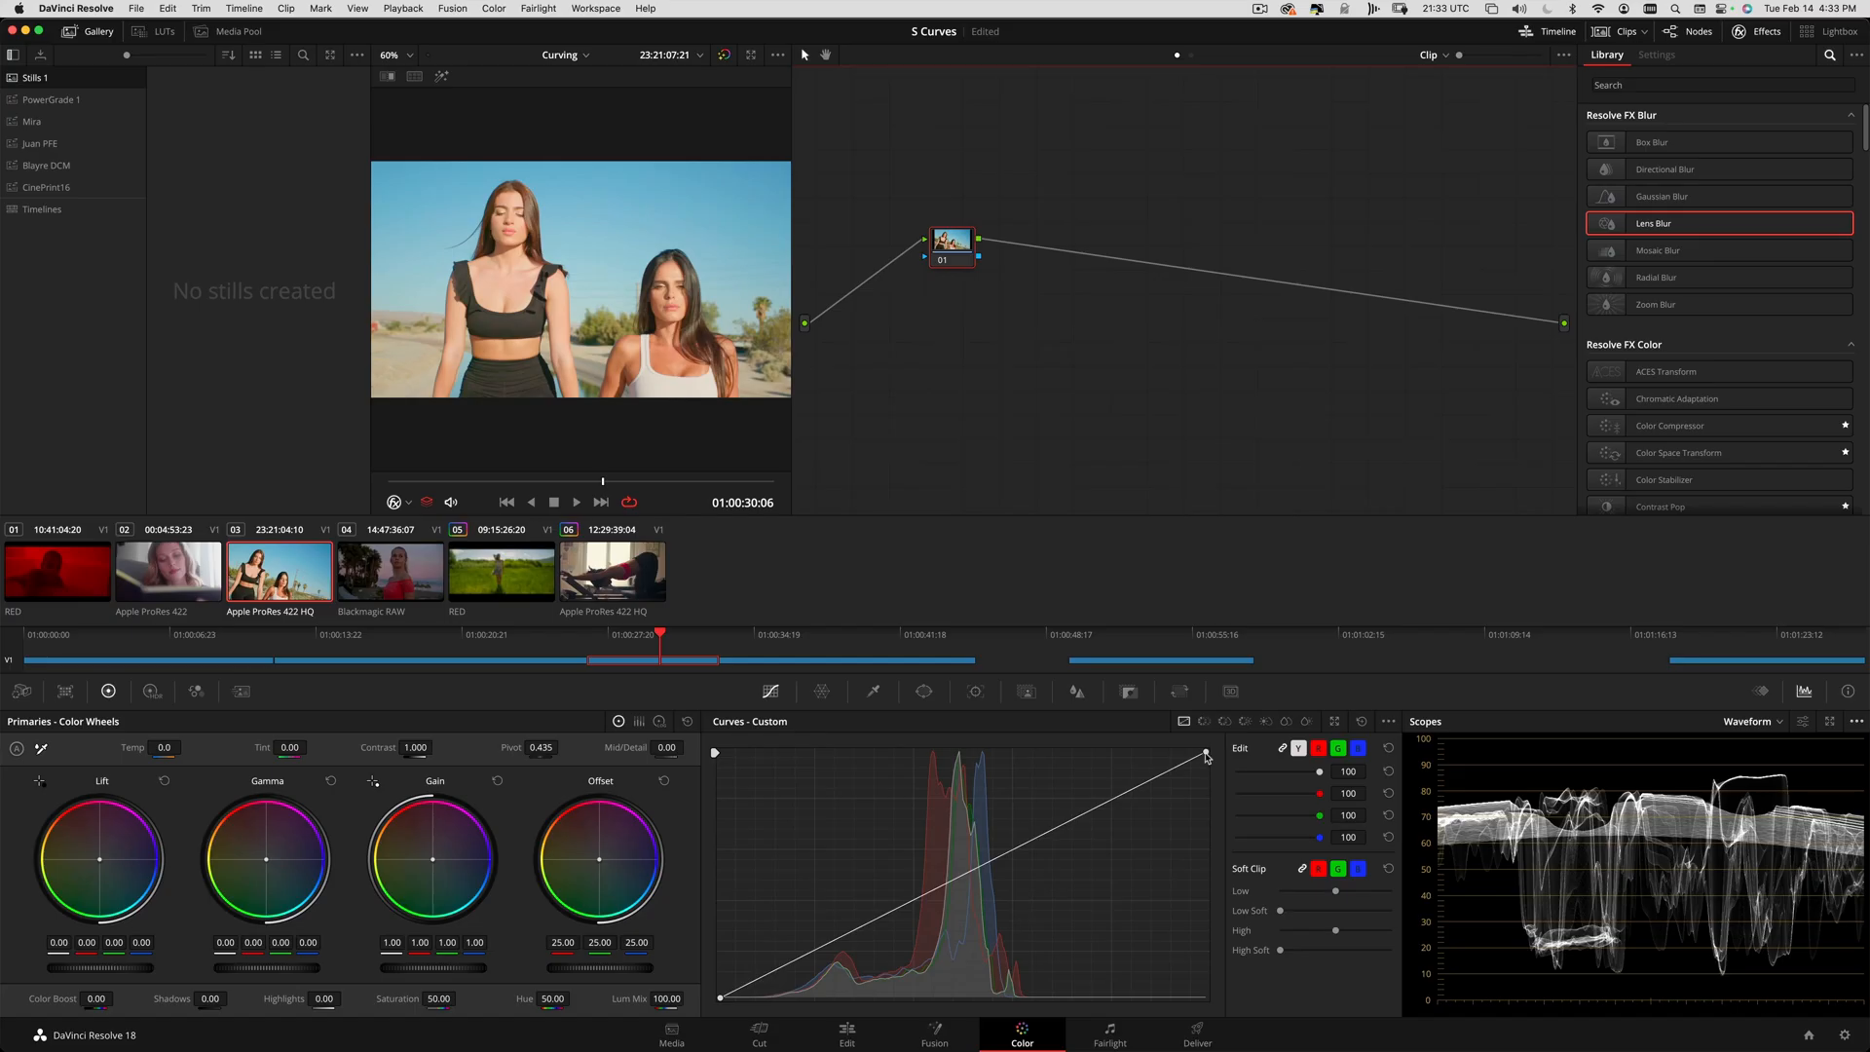
- Lower the white point and raise the black point of clip 03's custom curve, adding control points in the shadows and highlights
{"action": "left_click_drag", "start_coordinate": [1208, 752], "coordinate": [1214, 824]}
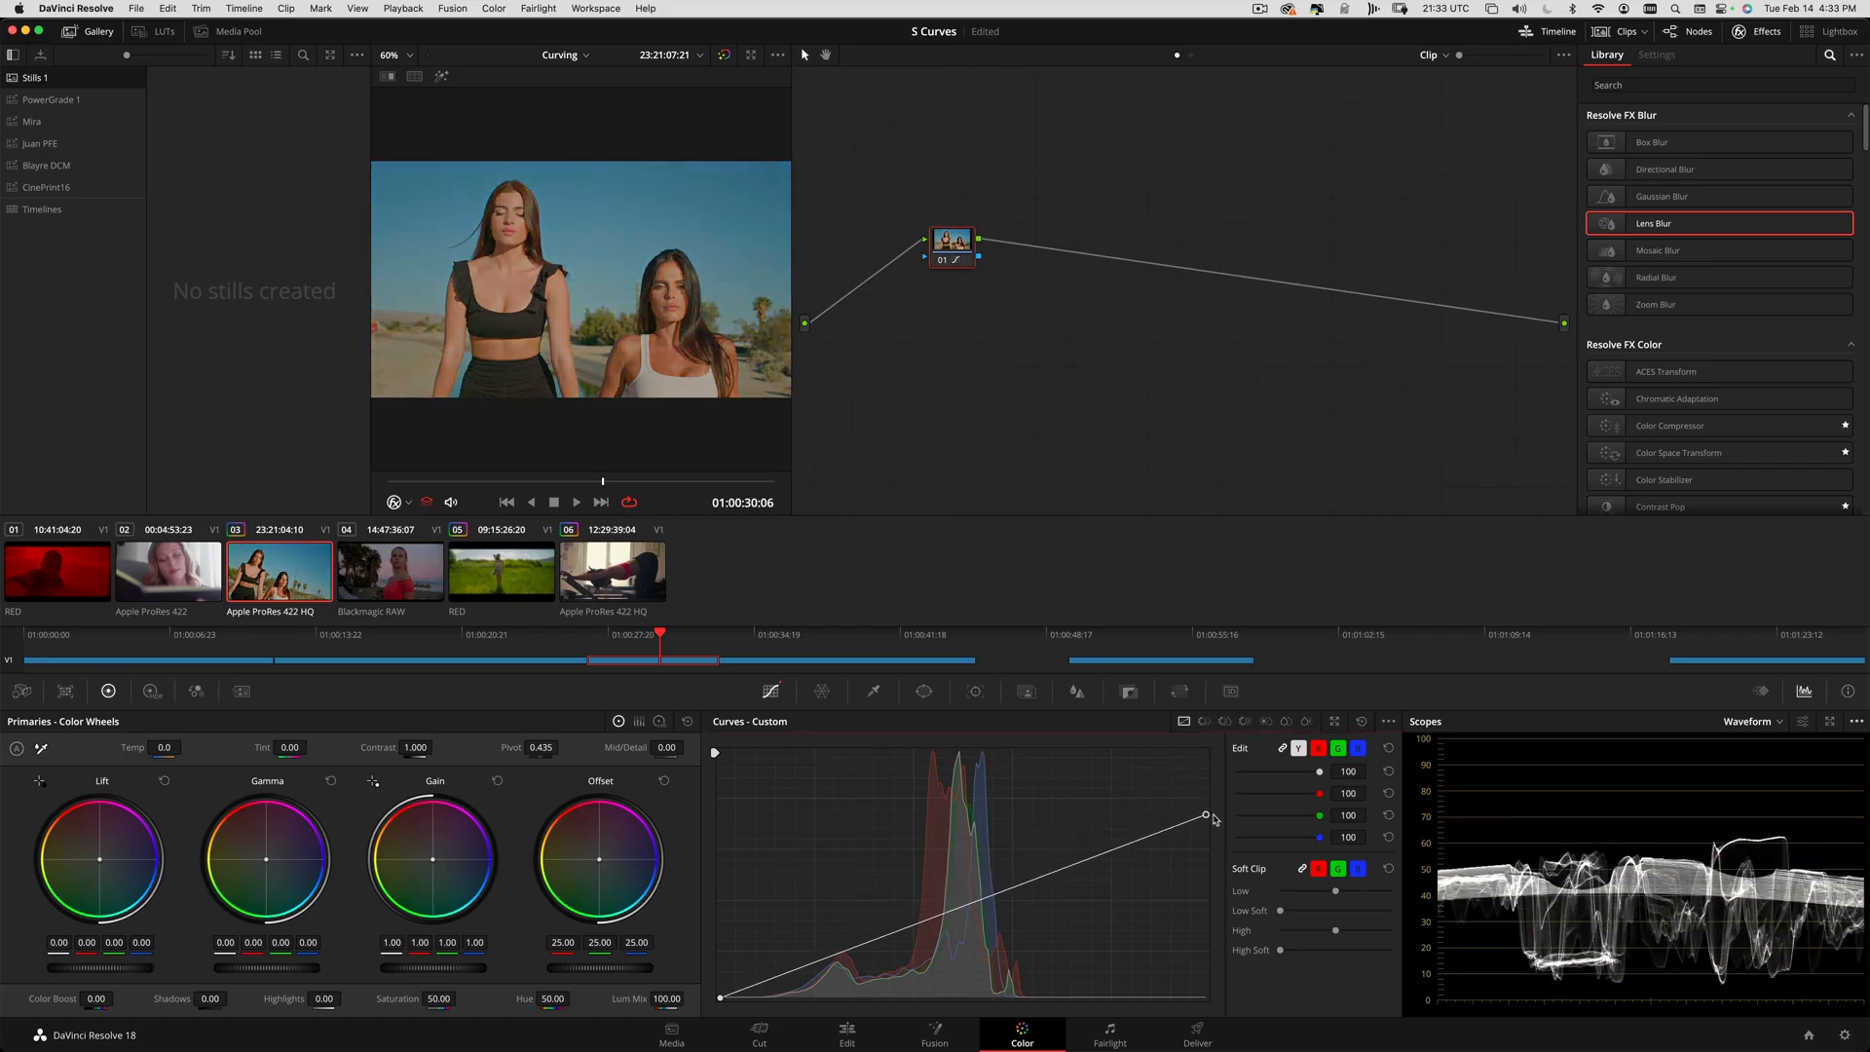
{"action": "left_click_drag", "start_coordinate": [721, 1000], "coordinate": [777, 942]}
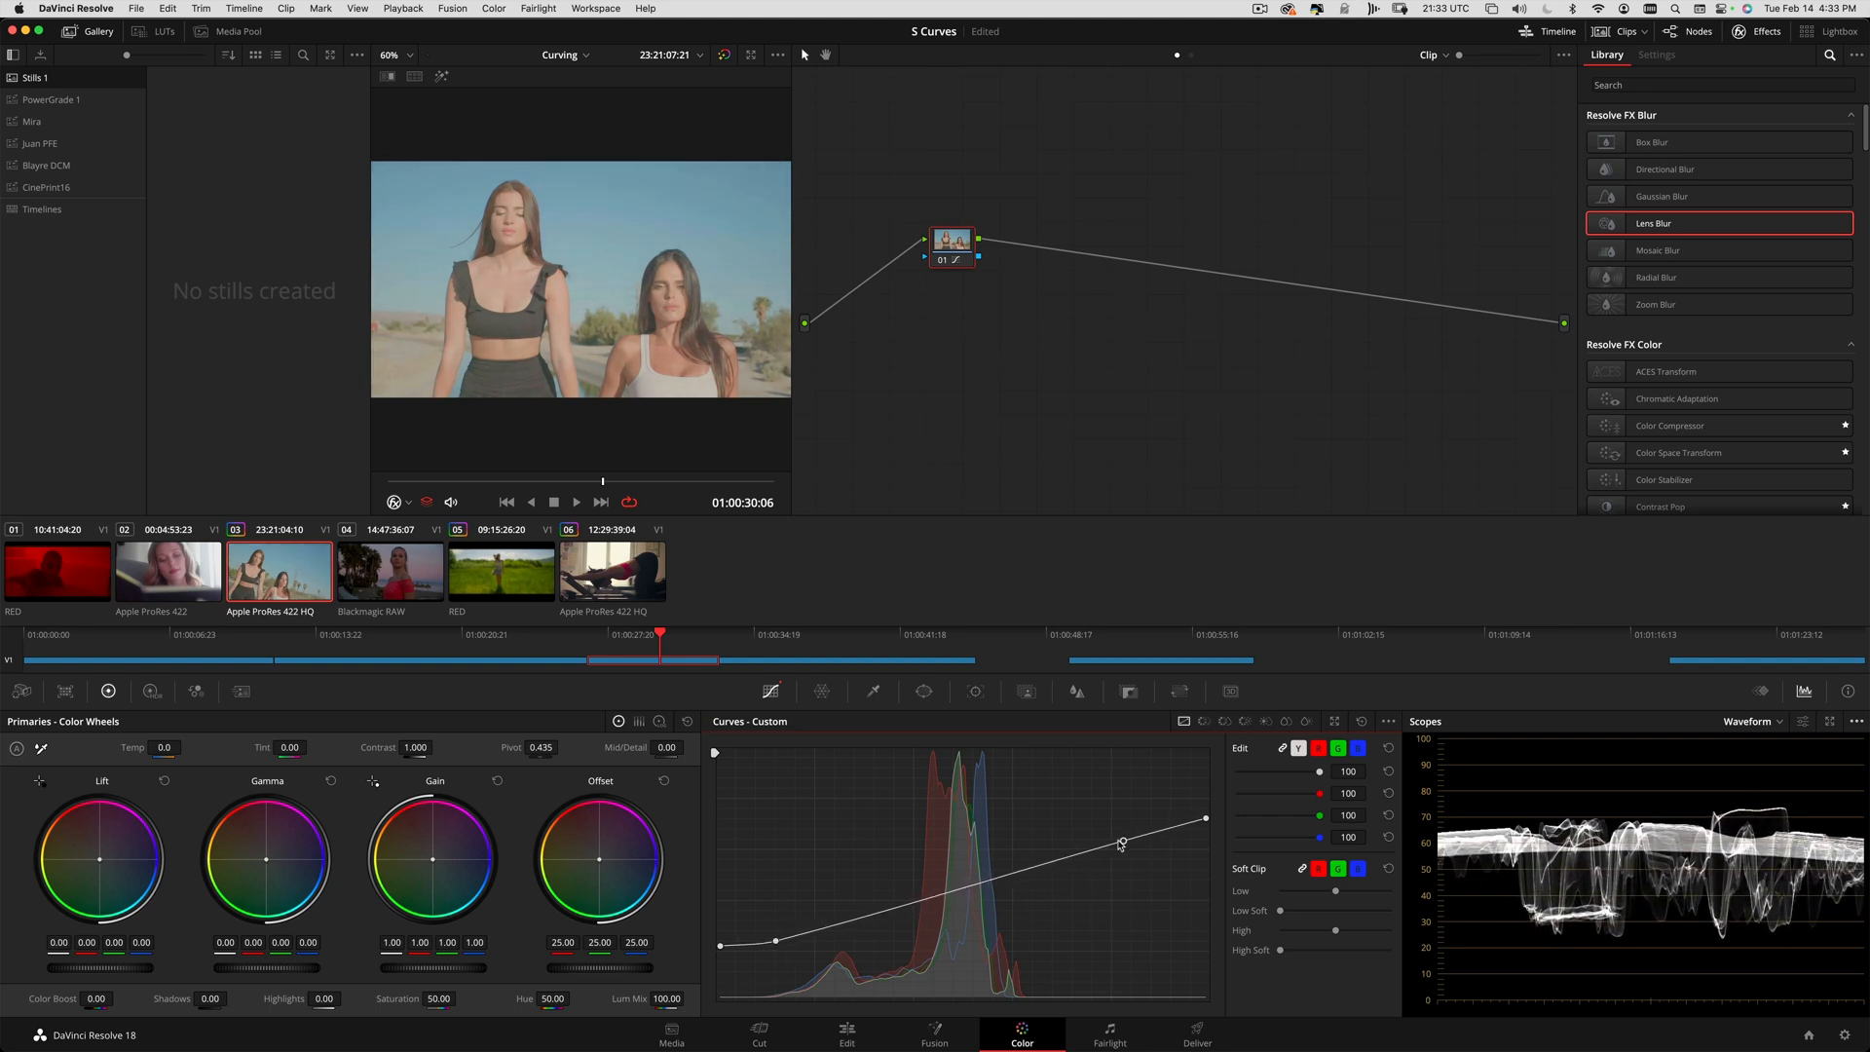
{"action": "left_click_drag", "start_coordinate": [1121, 845], "coordinate": [1098, 842]}
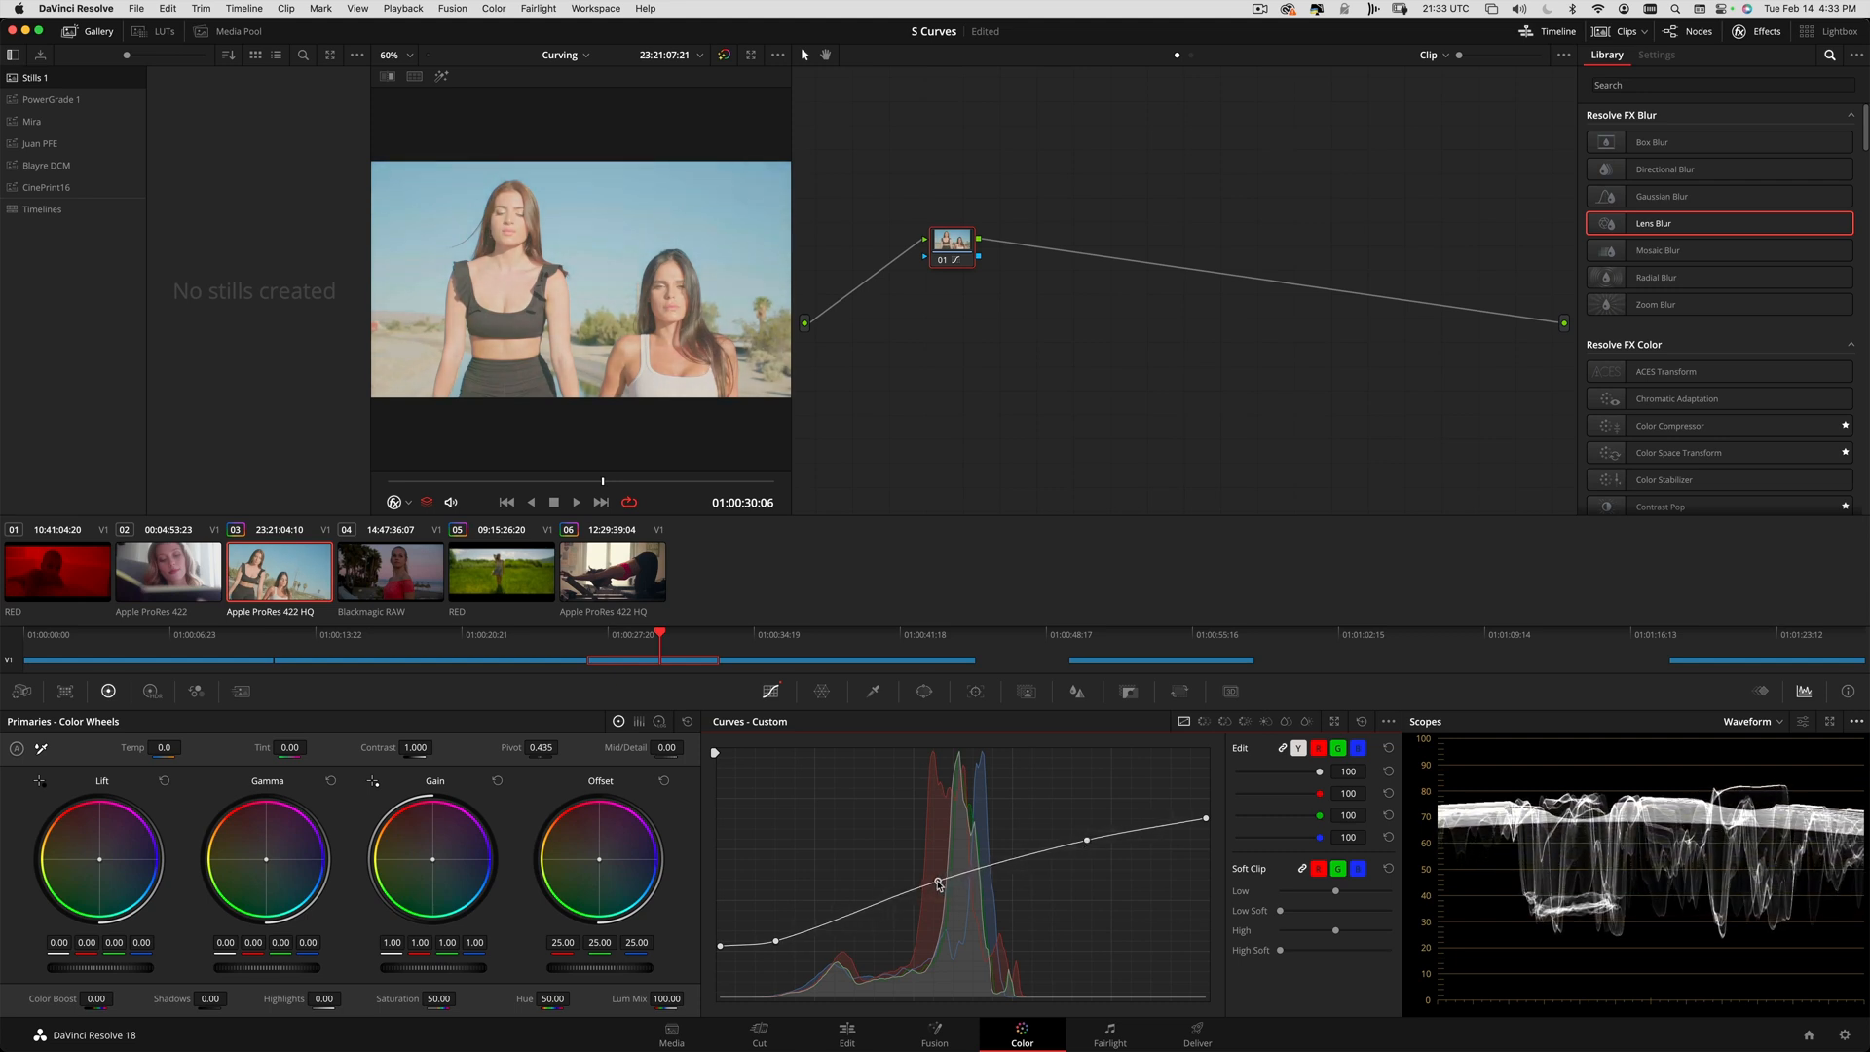
- Set the viewer to the Qualifier picker, then add a lower-midtone control point to clip 03's custom curve and reposition the midtone point
{"action": "left_click", "coordinate": [409, 504]}
{"action": "left_click", "coordinate": [423, 527]}
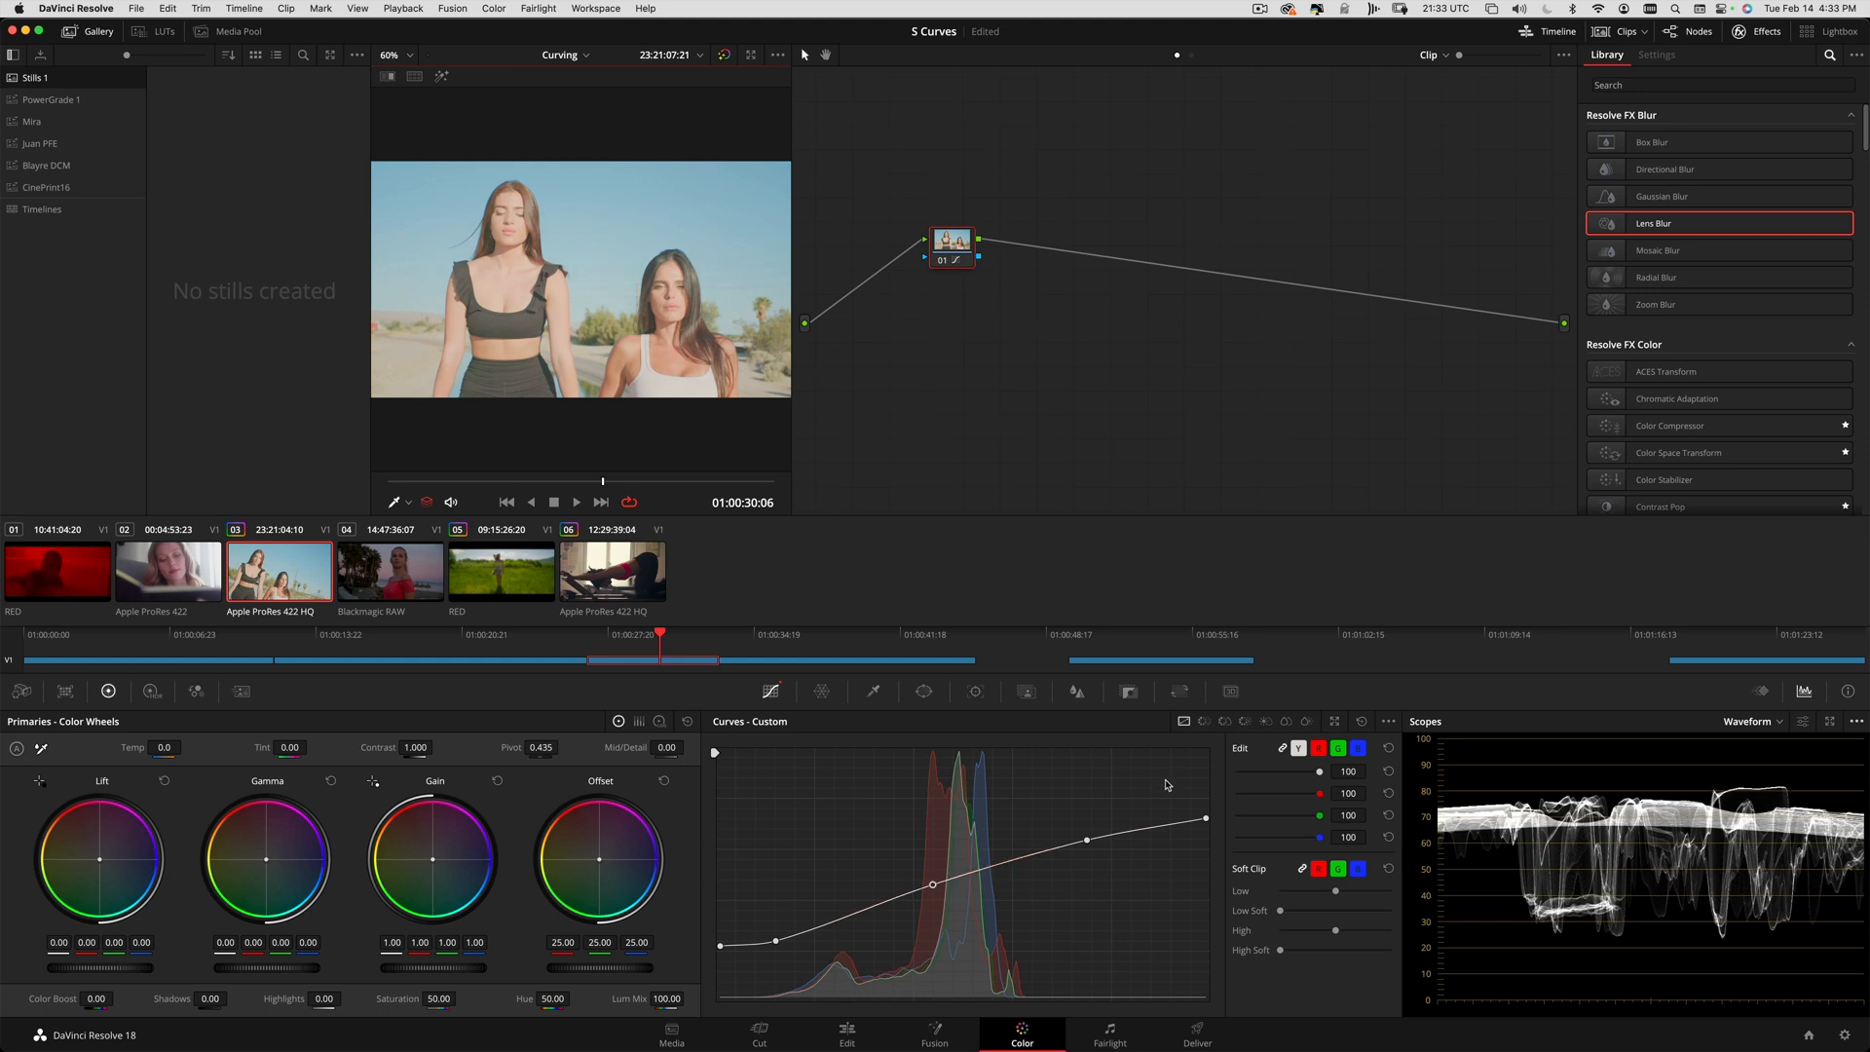
{"action": "left_click_drag", "start_coordinate": [934, 886], "coordinate": [964, 865]}
{"action": "left_click", "coordinate": [855, 909]}
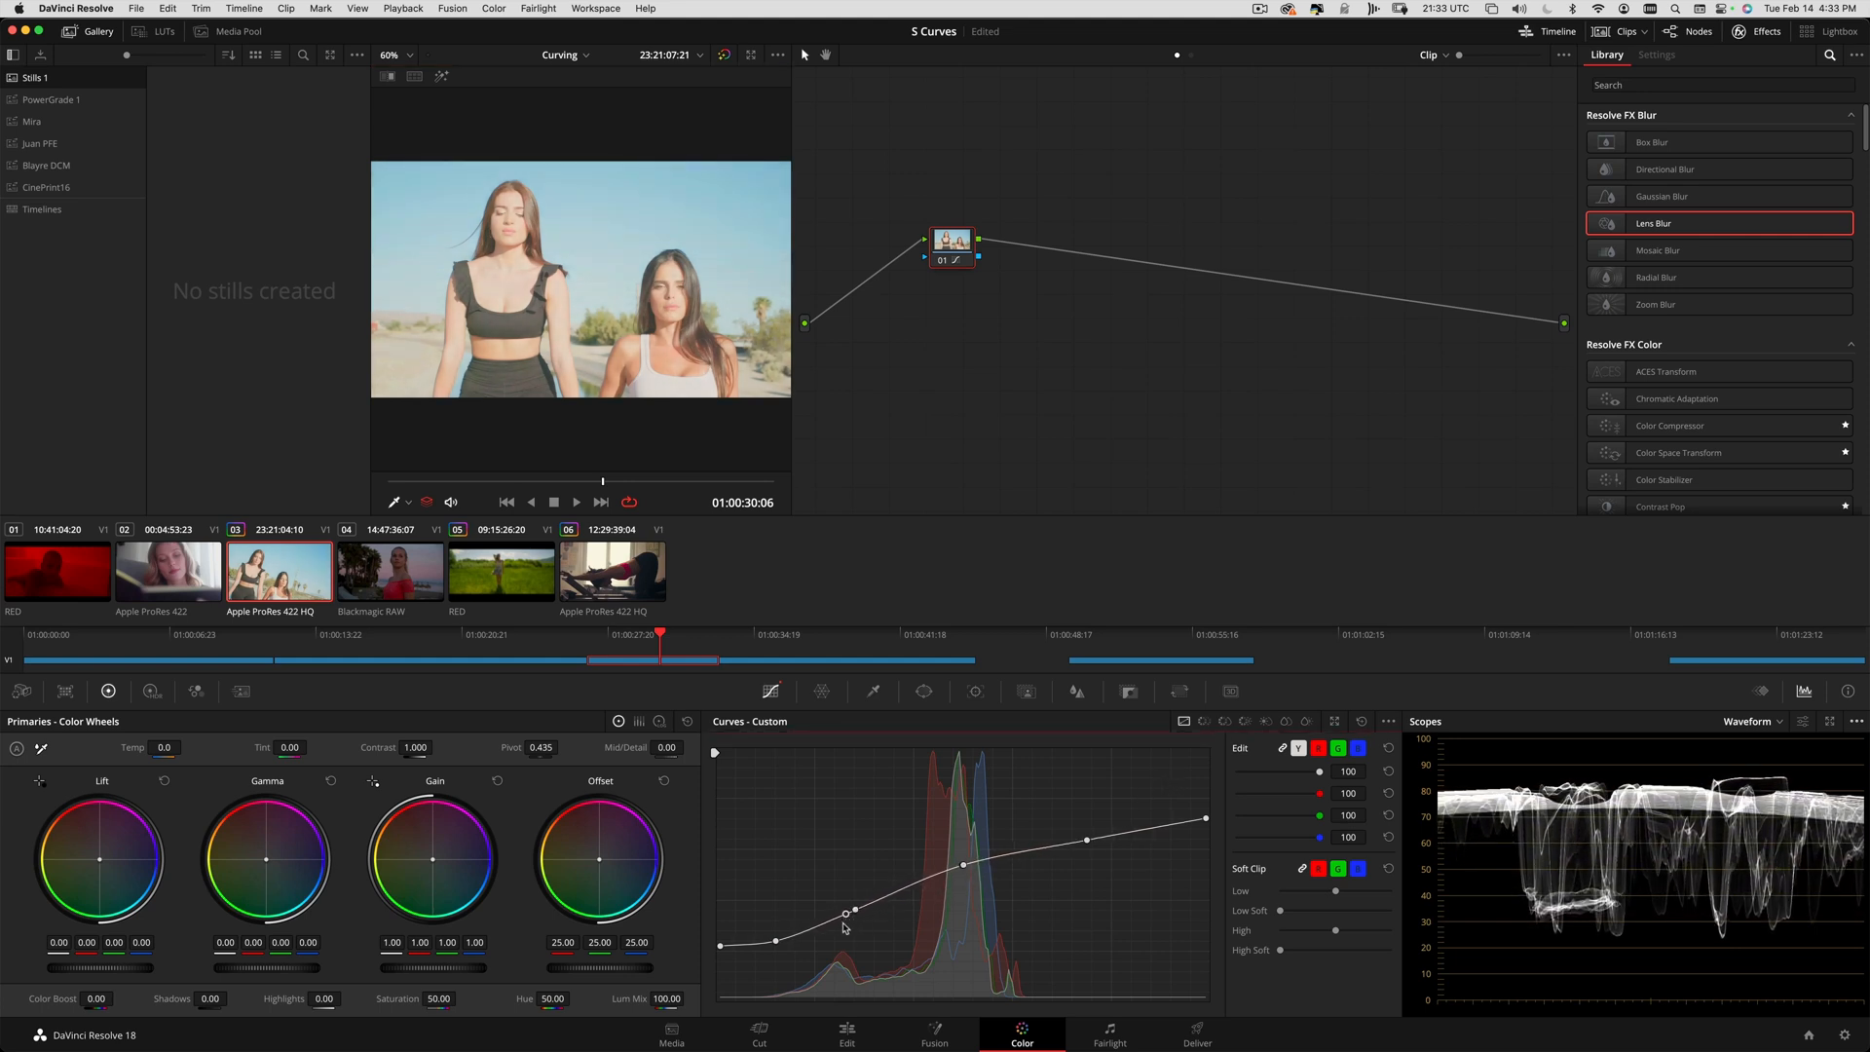
{"action": "left_click_drag", "start_coordinate": [856, 912], "coordinate": [856, 910]}
{"action": "left_click_drag", "start_coordinate": [964, 868], "coordinate": [966, 877]}
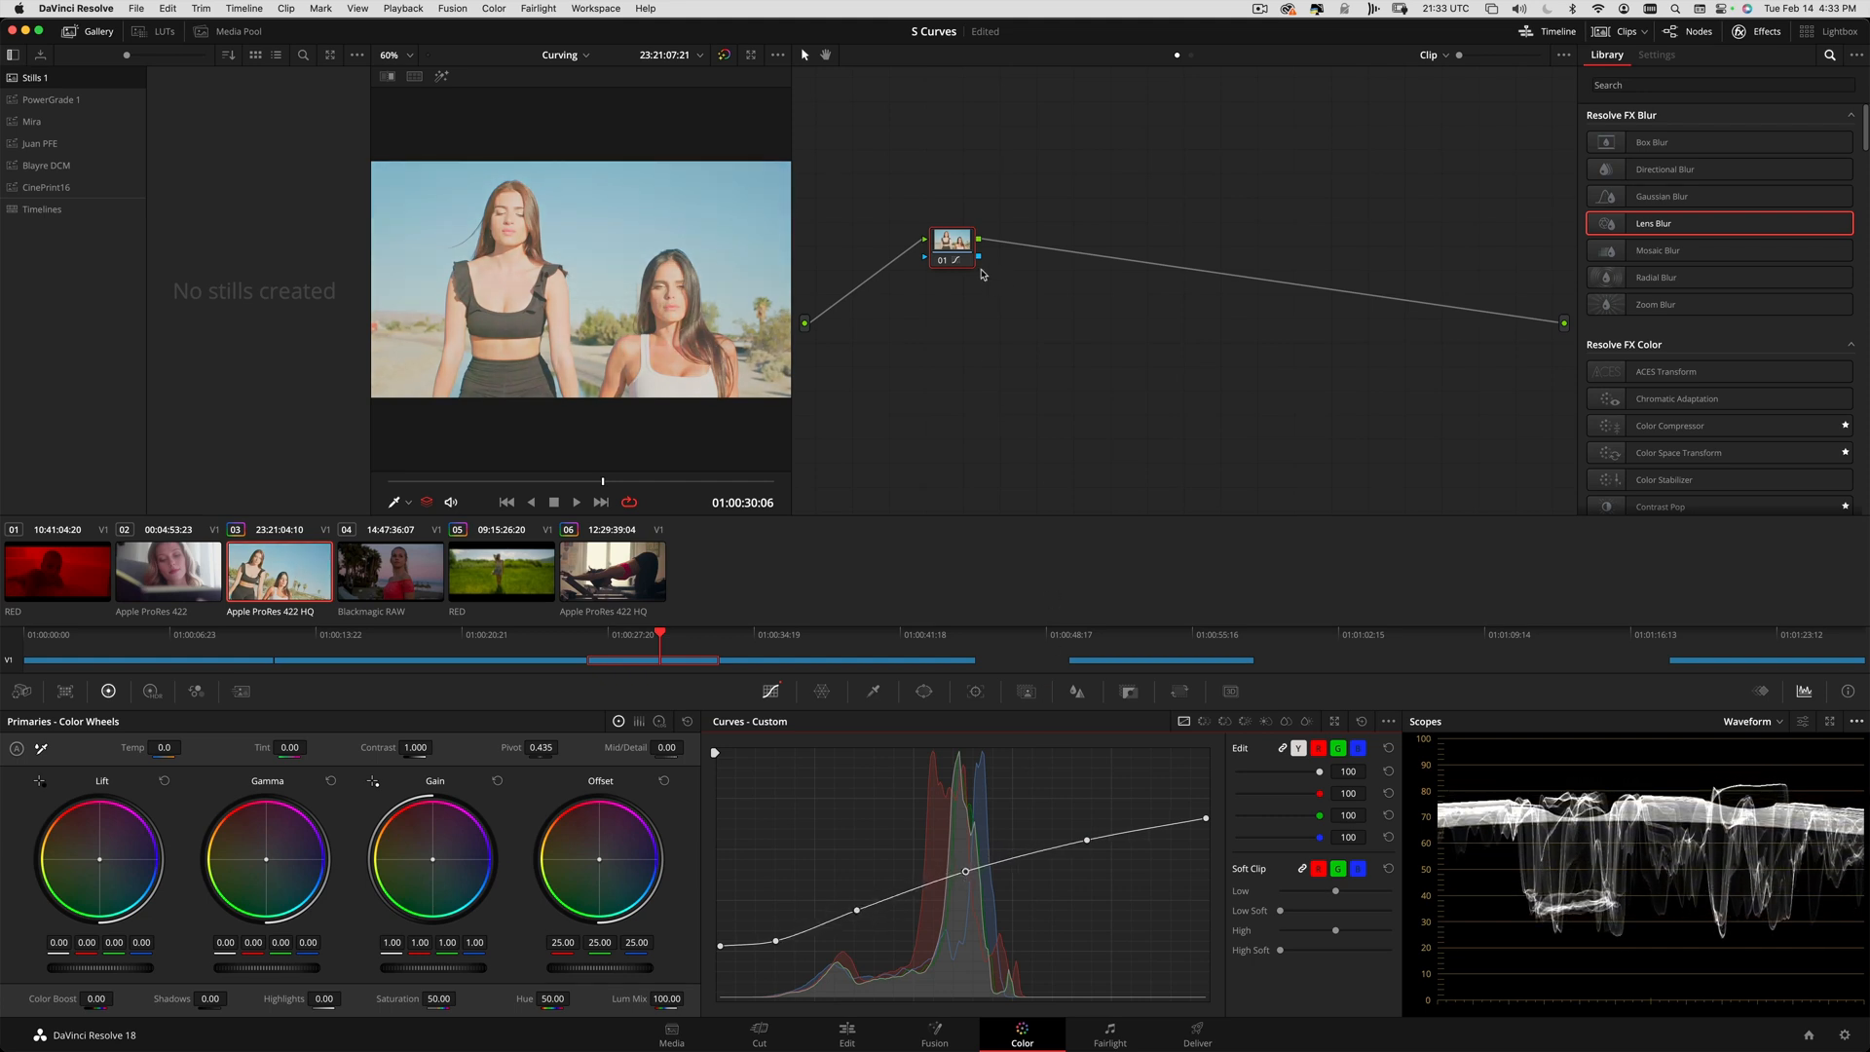
- Lower the Offset of clip 03's node 01 to 11.00 to darken the whole image
{"action": "key", "text": "minus"}
{"action": "key", "text": "minus"}
{"action": "key", "text": "minus"}
{"action": "key", "text": "minus"}
{"action": "key", "text": "minus"}
{"action": "key", "text": "minus"}
{"action": "key", "text": "minus"}
{"action": "key", "text": "minus"}
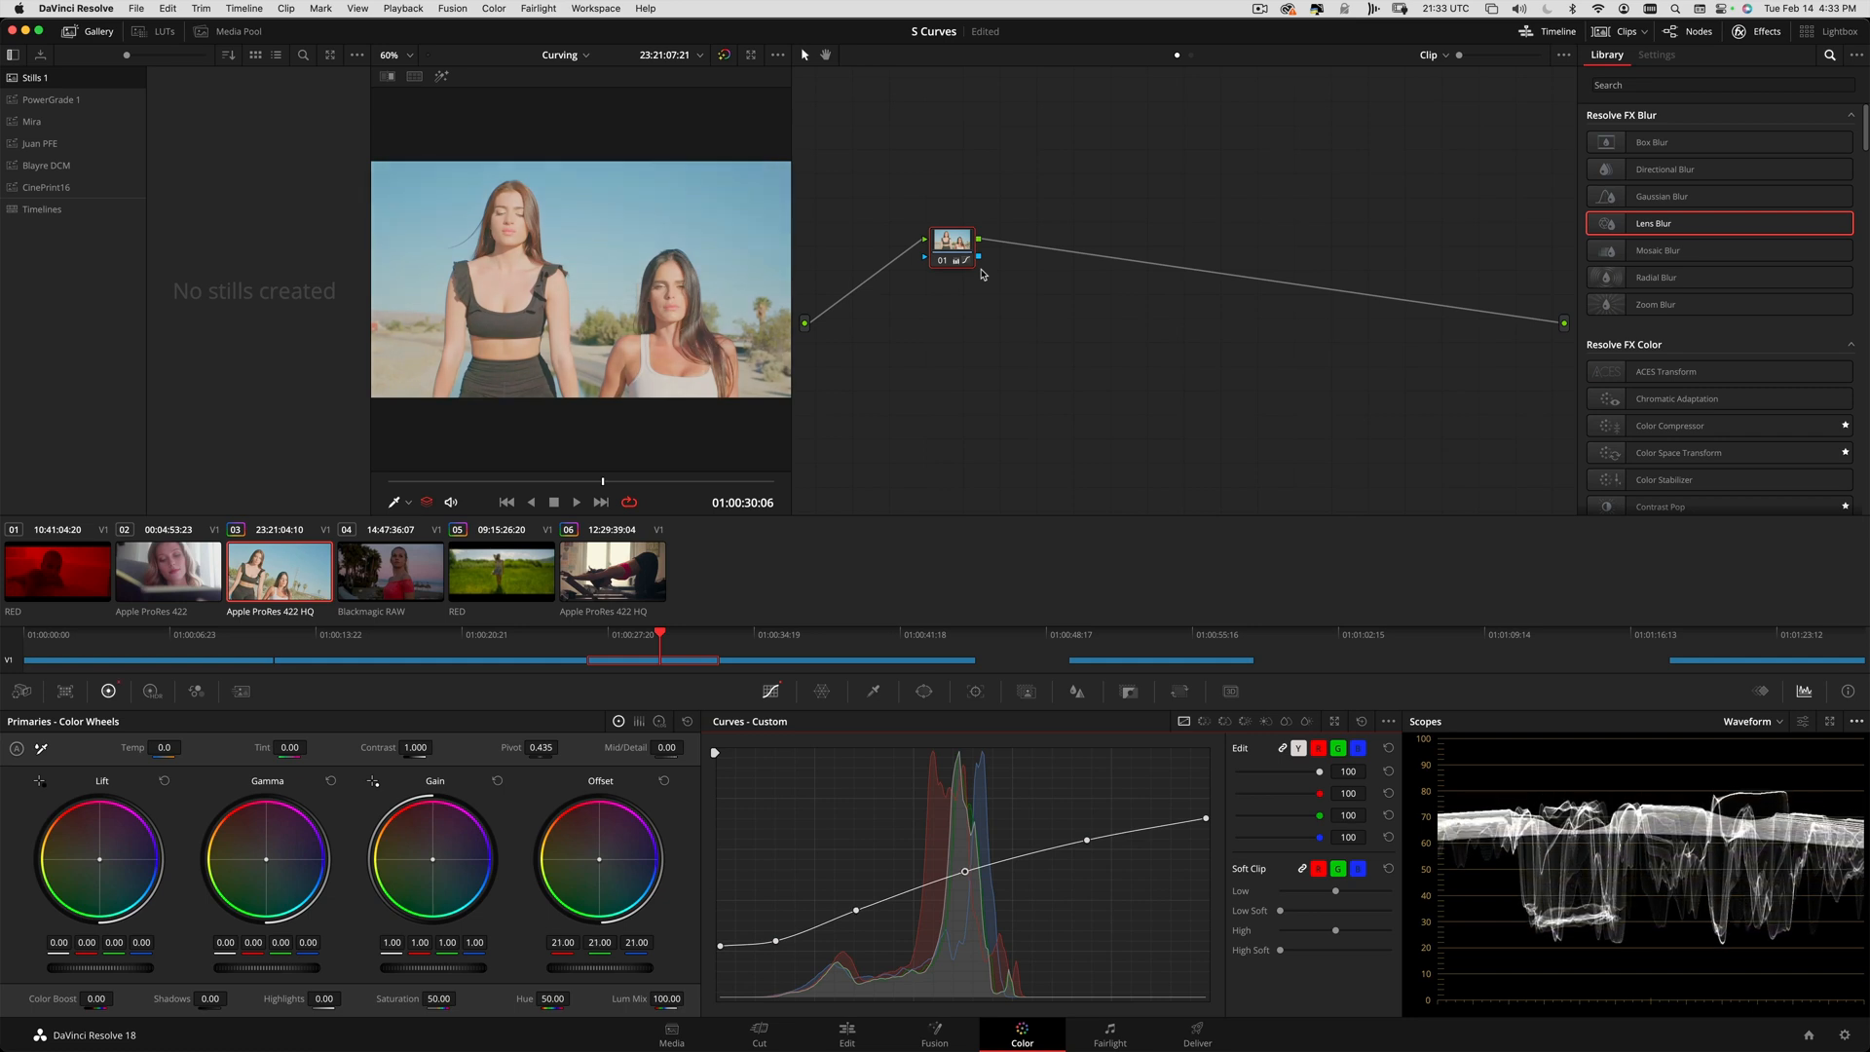
{"action": "key", "text": "minus"}
{"action": "key", "text": "minus"}
{"action": "key", "text": "minus"}
{"action": "key", "text": "minus"}
{"action": "key", "text": "minus"}
{"action": "key", "text": "minus"}
{"action": "key", "text": "minus"}
{"action": "key", "text": "minus"}
{"action": "key", "text": "minus"}
{"action": "key", "text": "minus"}
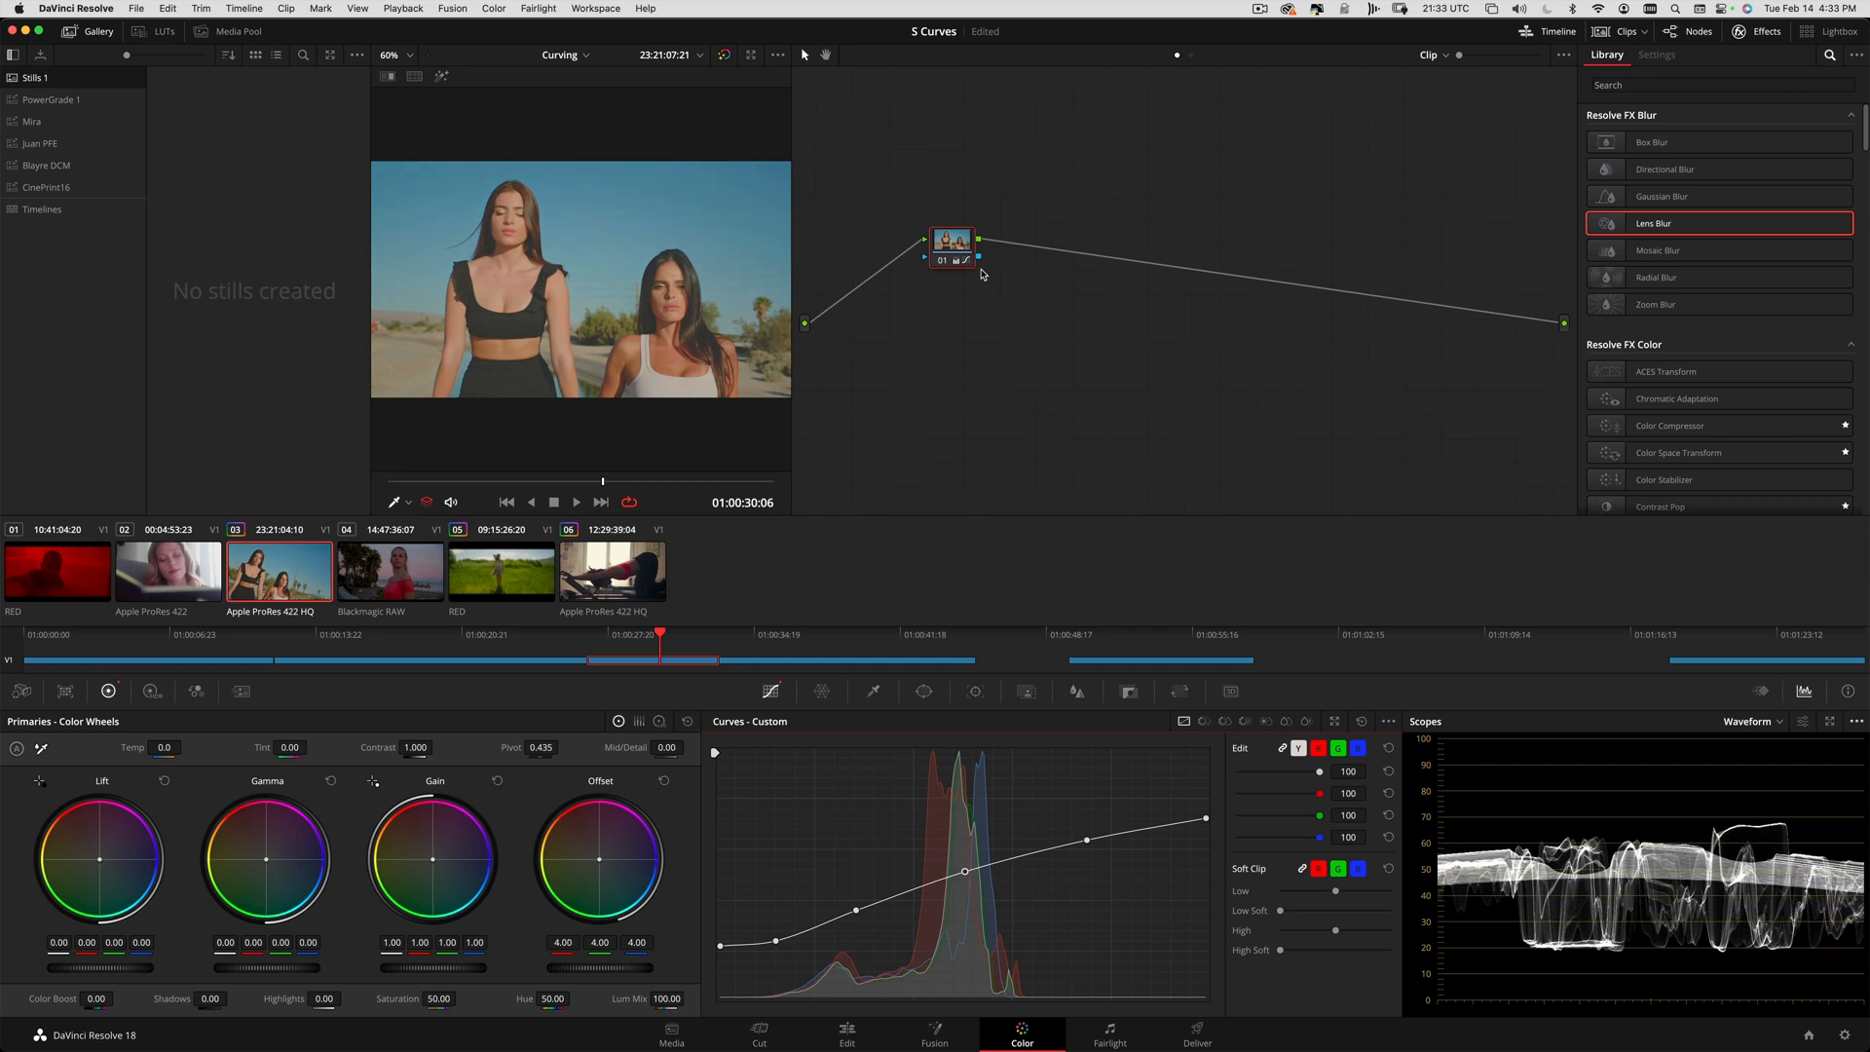
{"action": "key", "text": "minus"}
{"action": "key", "text": "minus"}
{"action": "key", "text": "plus"}
{"action": "key", "text": "plus"}
{"action": "key", "text": "plus"}
{"action": "key", "text": "plus"}
{"action": "key", "text": "plus"}
{"action": "key", "text": "plus"}
{"action": "key", "text": "plus"}
{"action": "key", "text": "plus"}
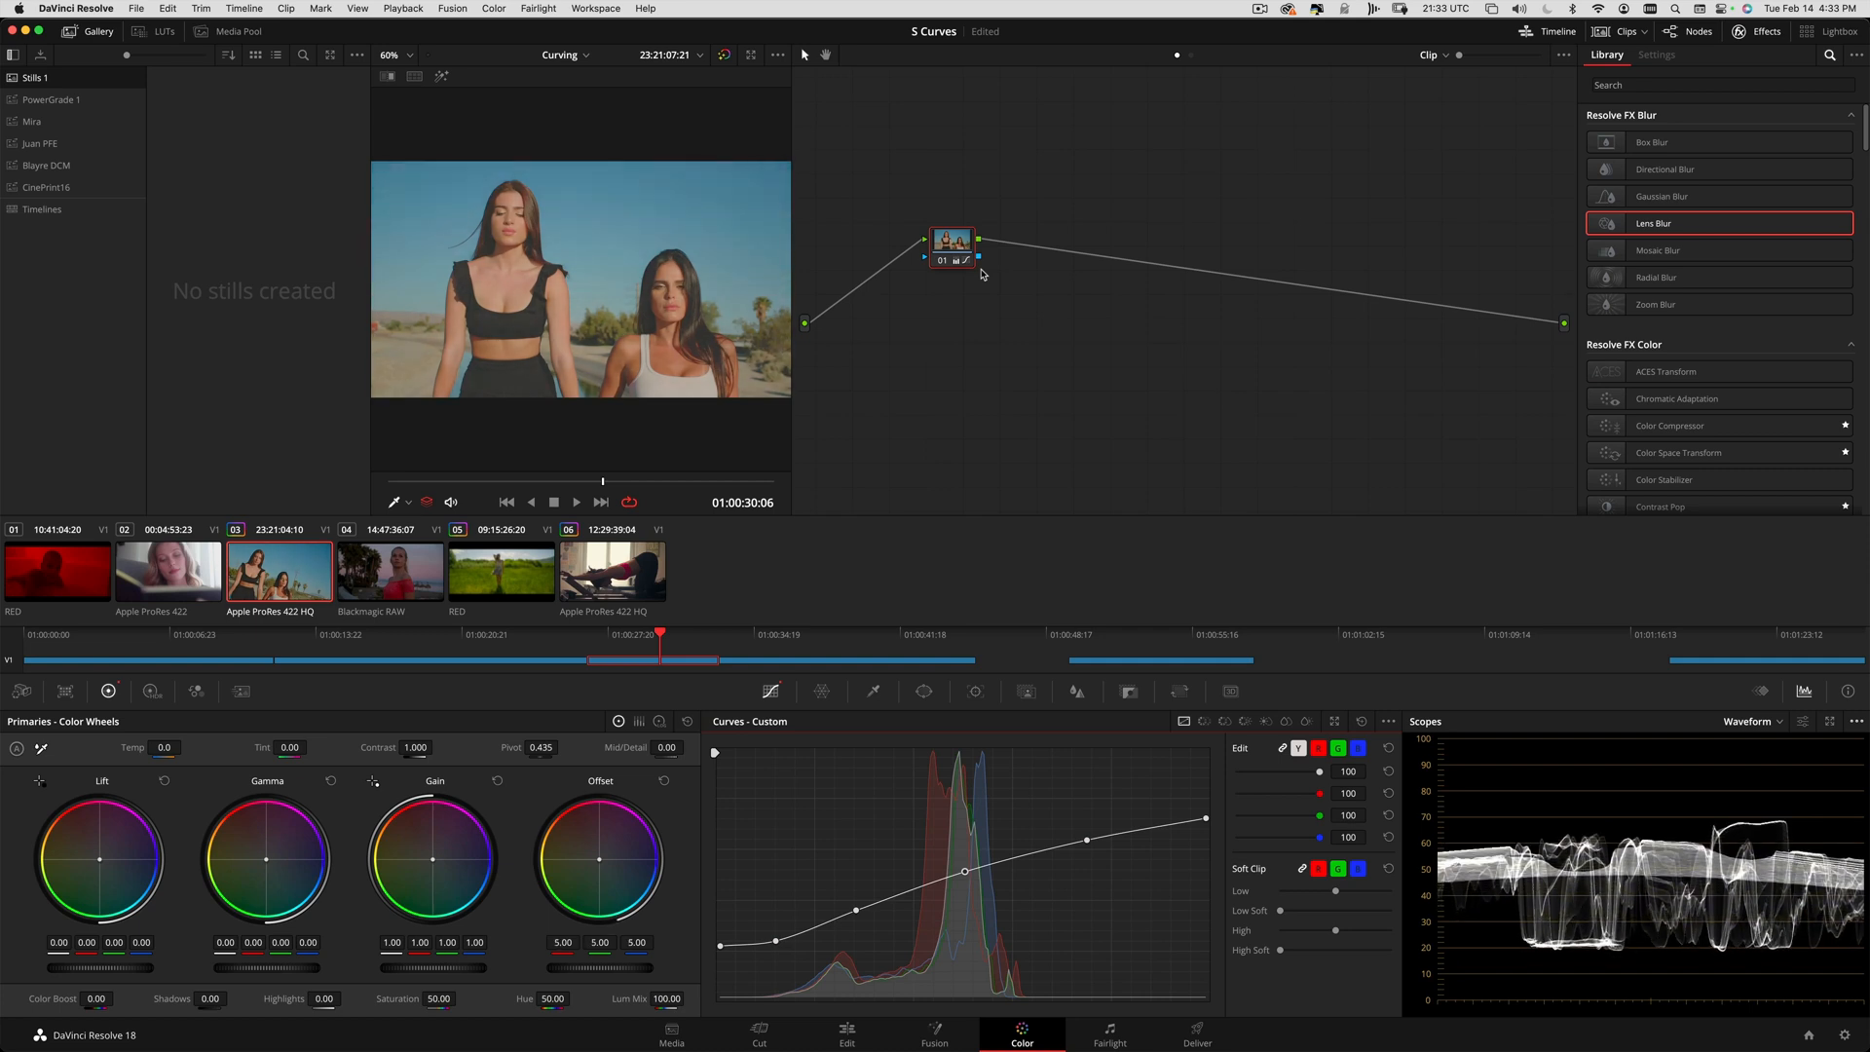
{"action": "key", "text": "plus"}
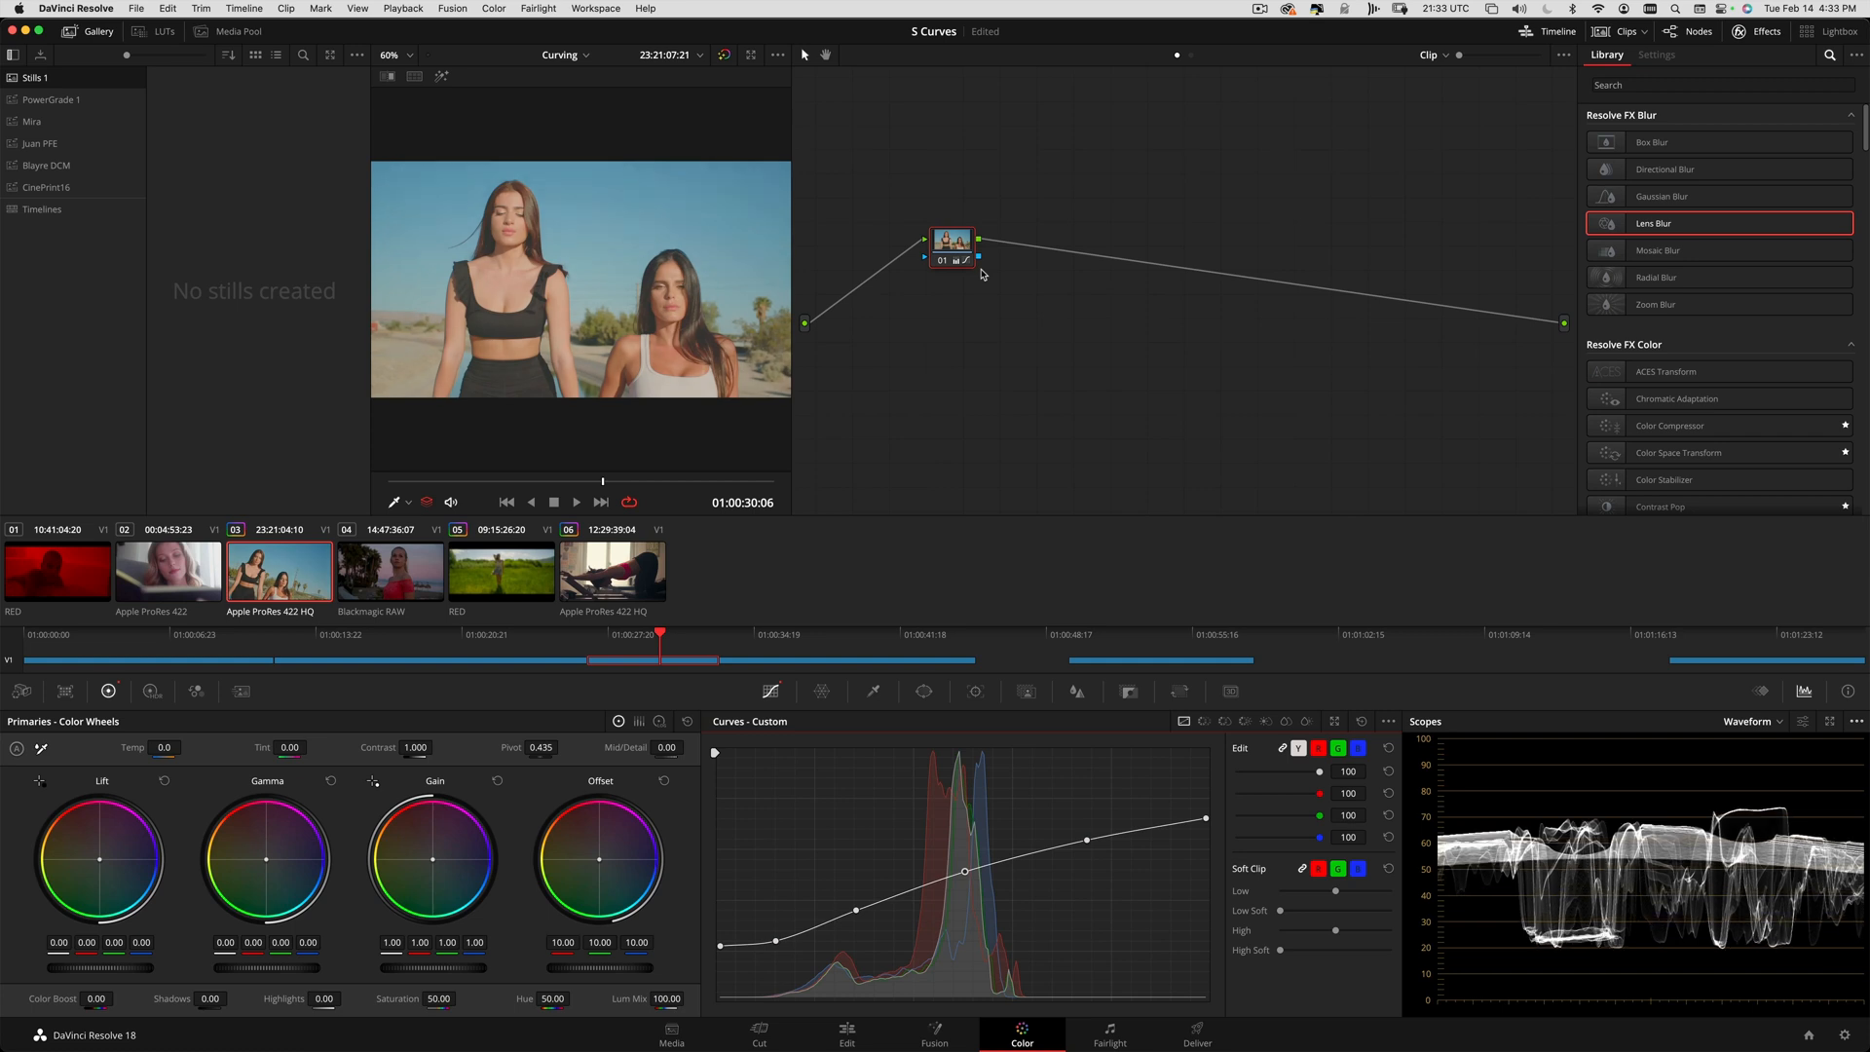
- Compare clip 03 with node 01 disabled and enabled
{"action": "key", "text": "super+d"}
{"action": "key", "text": "super+d"}
{"action": "key", "text": "super+d"}
{"action": "key", "text": "super+d"}
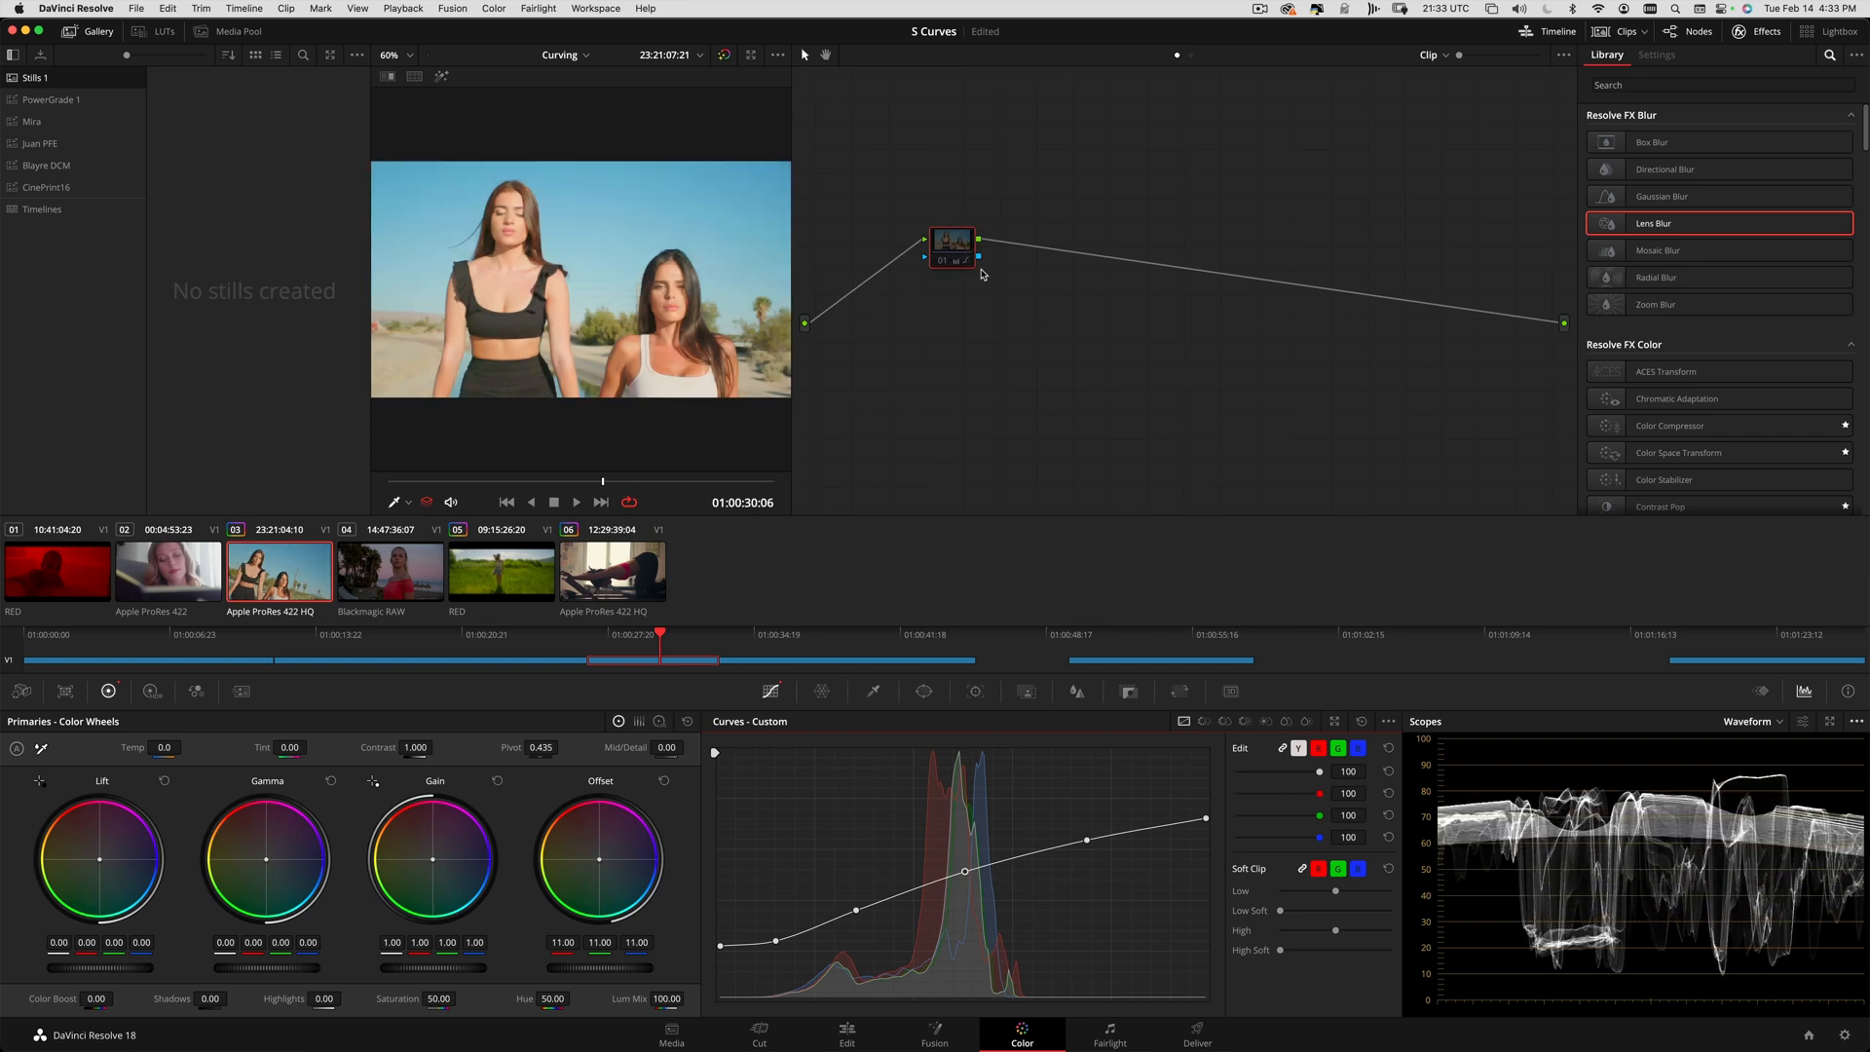
{"action": "key", "text": "super+d"}
{"action": "key", "text": "super+d"}
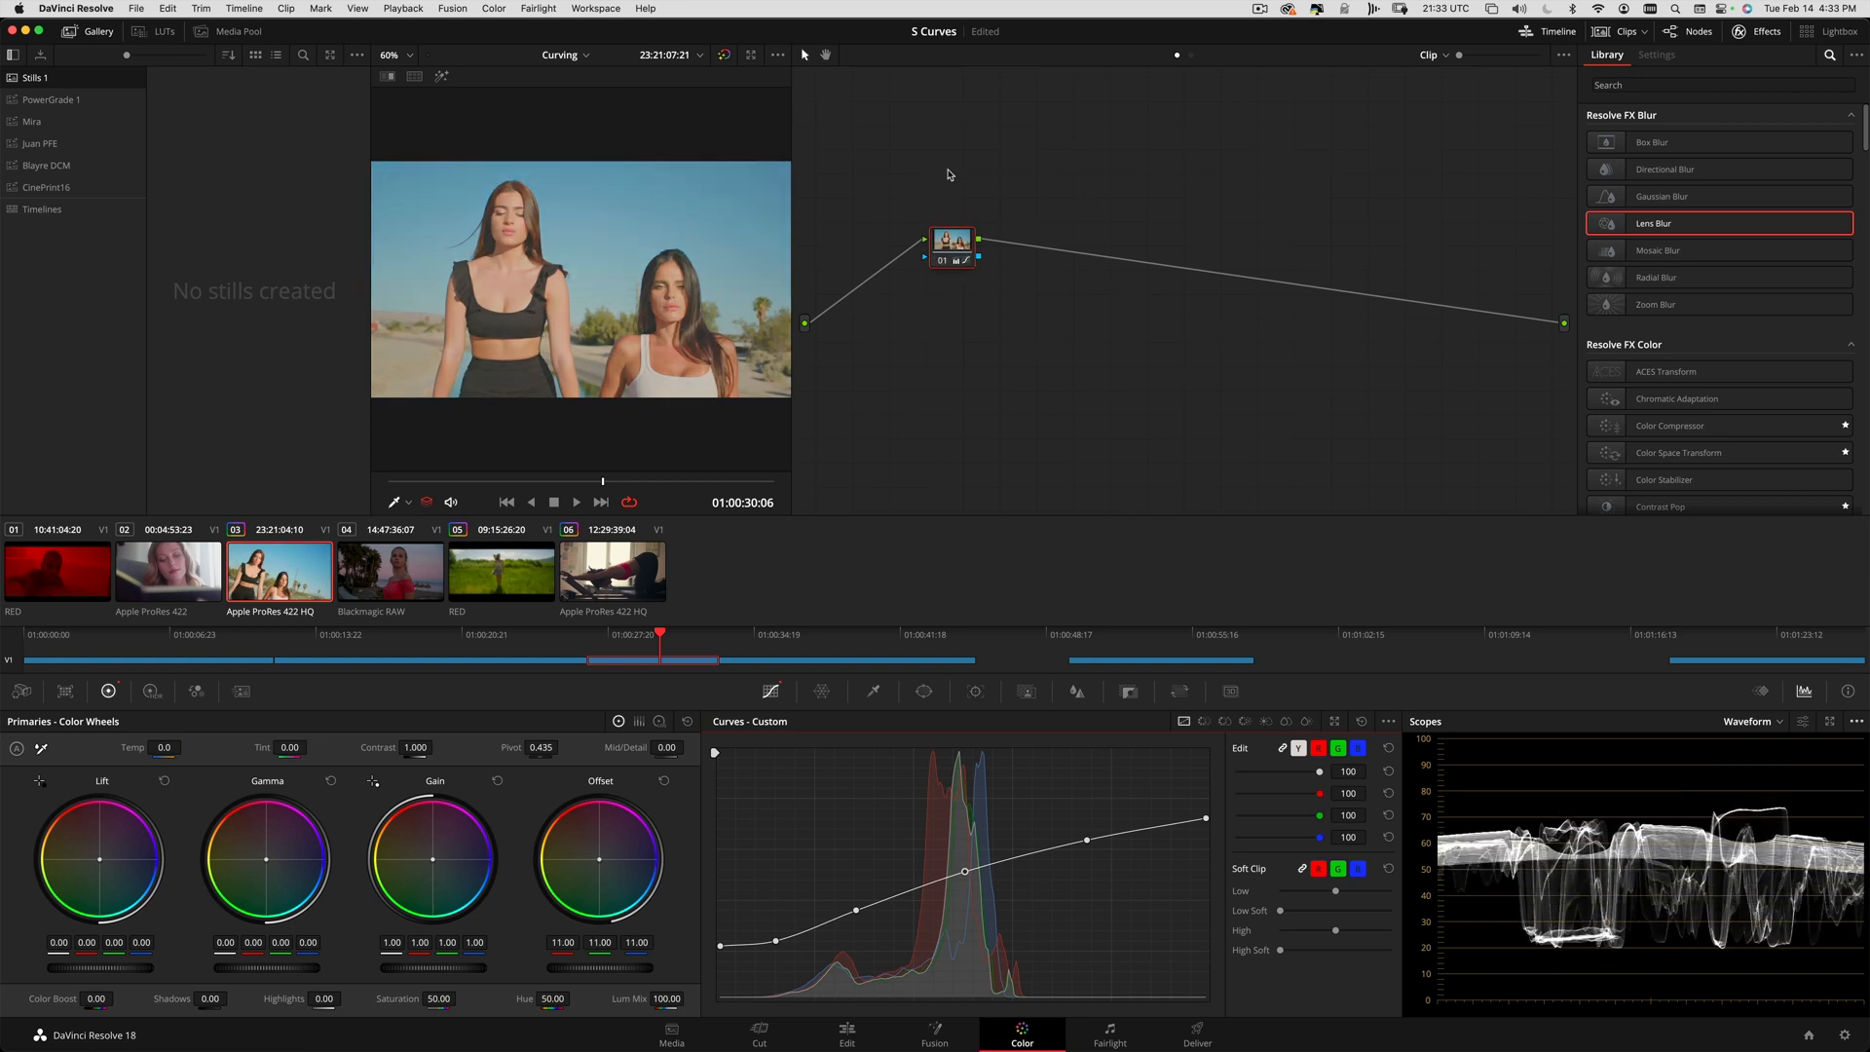
- Refine clip 03's custom curve by shifting the midtone point towards the shadows, lowering the black point and adjusting the lower points, with playback
{"action": "left_click_drag", "start_coordinate": [966, 876], "coordinate": [855, 913]}
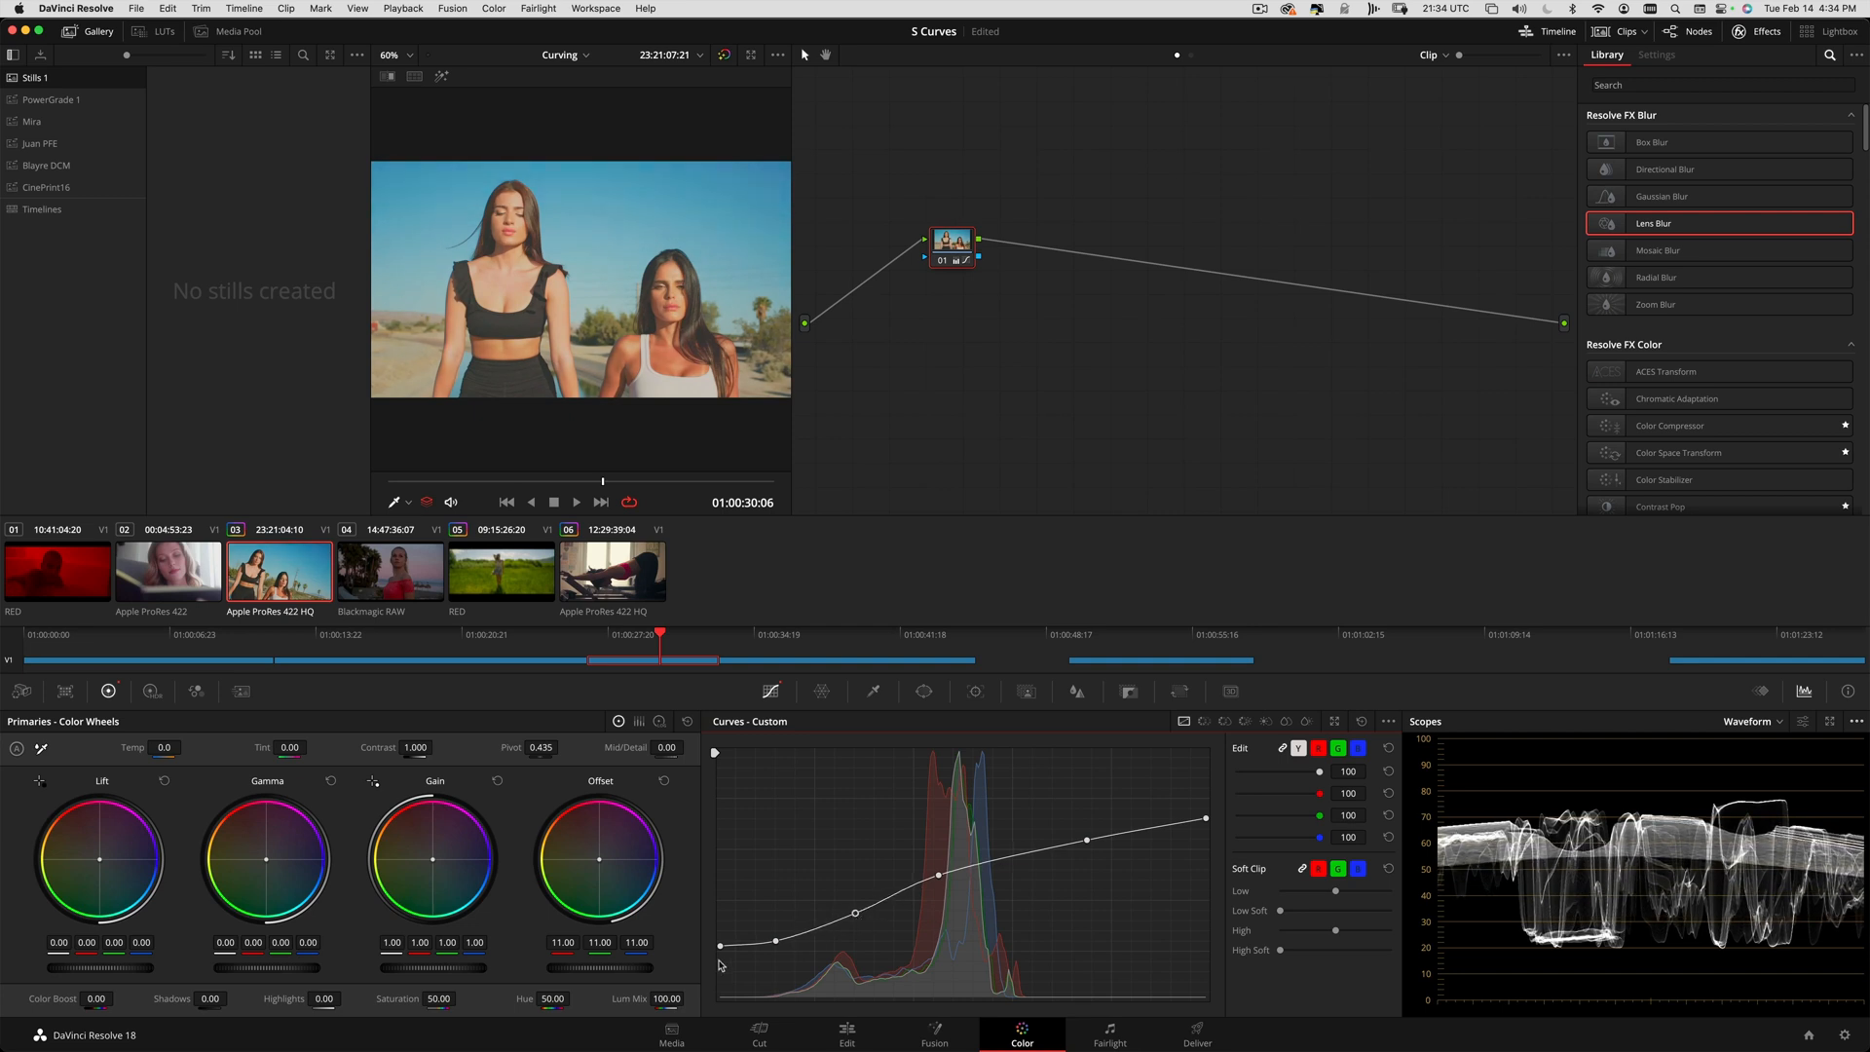
{"action": "left_click_drag", "start_coordinate": [720, 948], "coordinate": [785, 944]}
{"action": "key", "text": "space"}
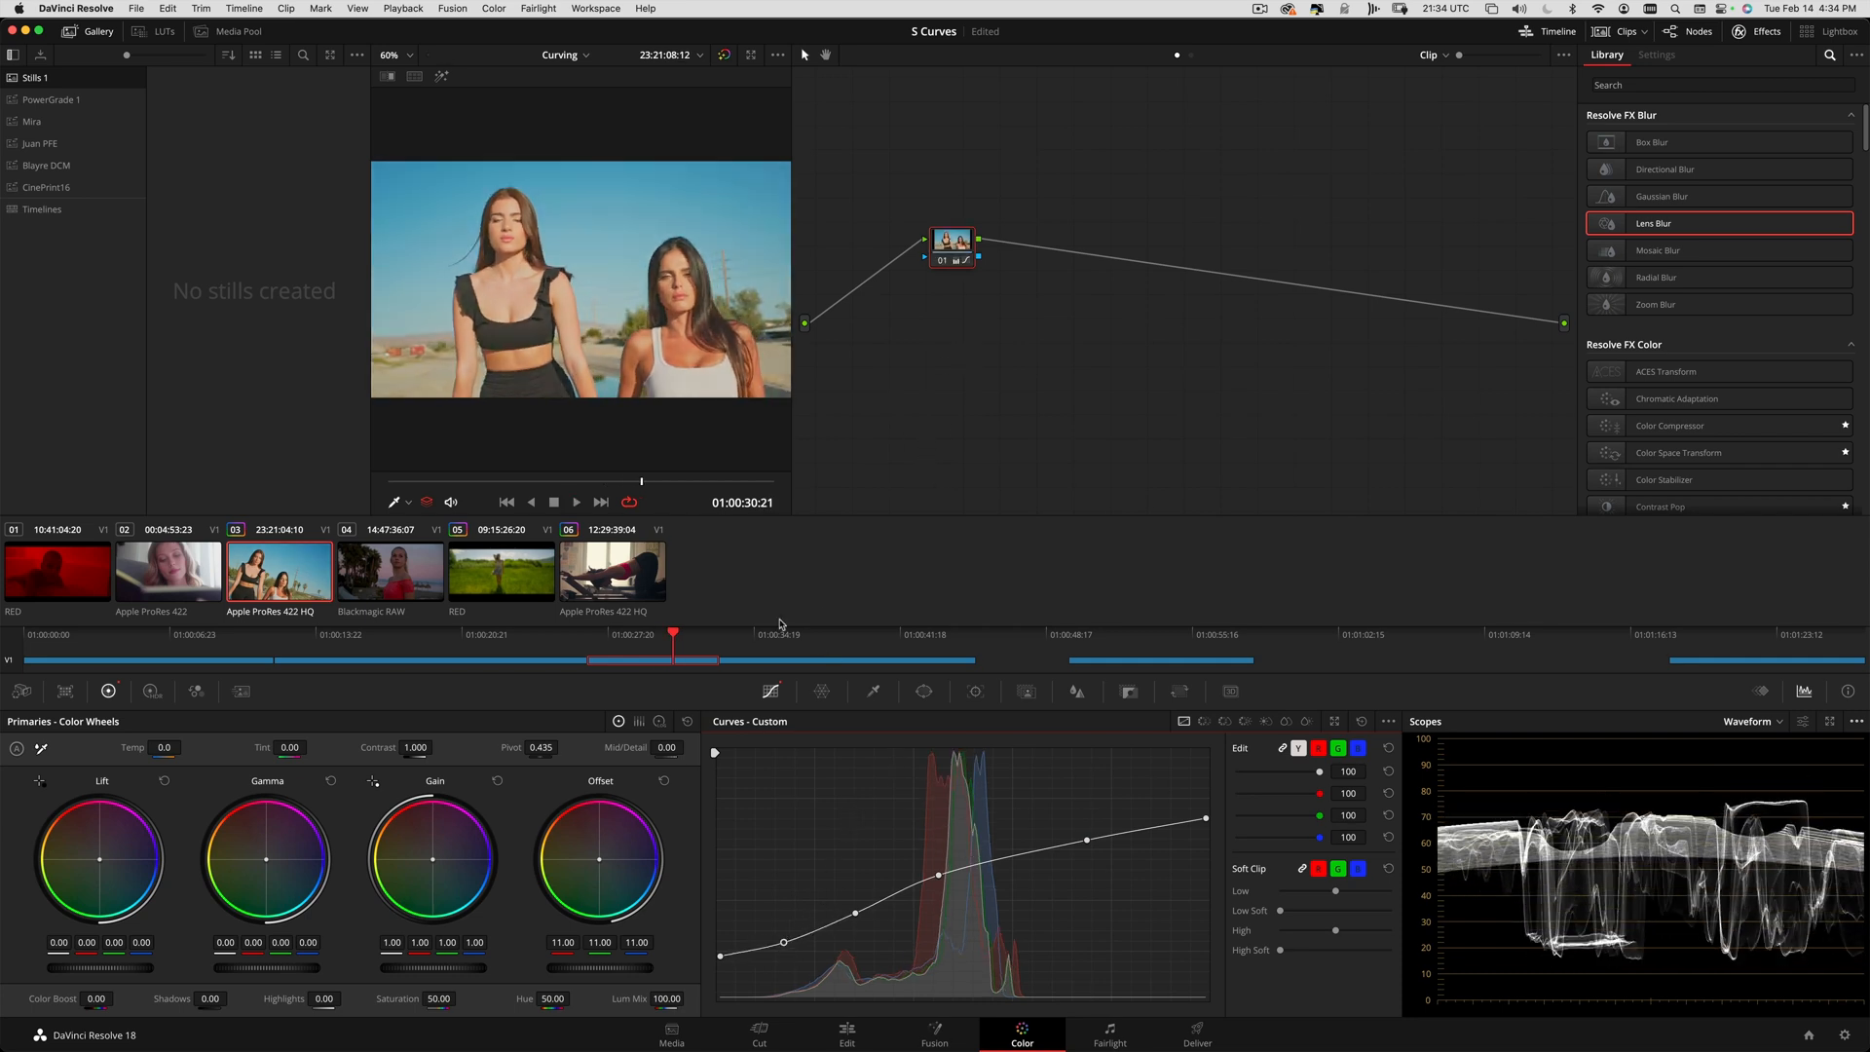
- Scrub and play through clip 03 to check the contrast, and compare it with node 01 disabled and enabled
{"action": "left_click_drag", "start_coordinate": [543, 478], "coordinate": [768, 493]}
{"action": "left_click_drag", "start_coordinate": [572, 484], "coordinate": [698, 486]}
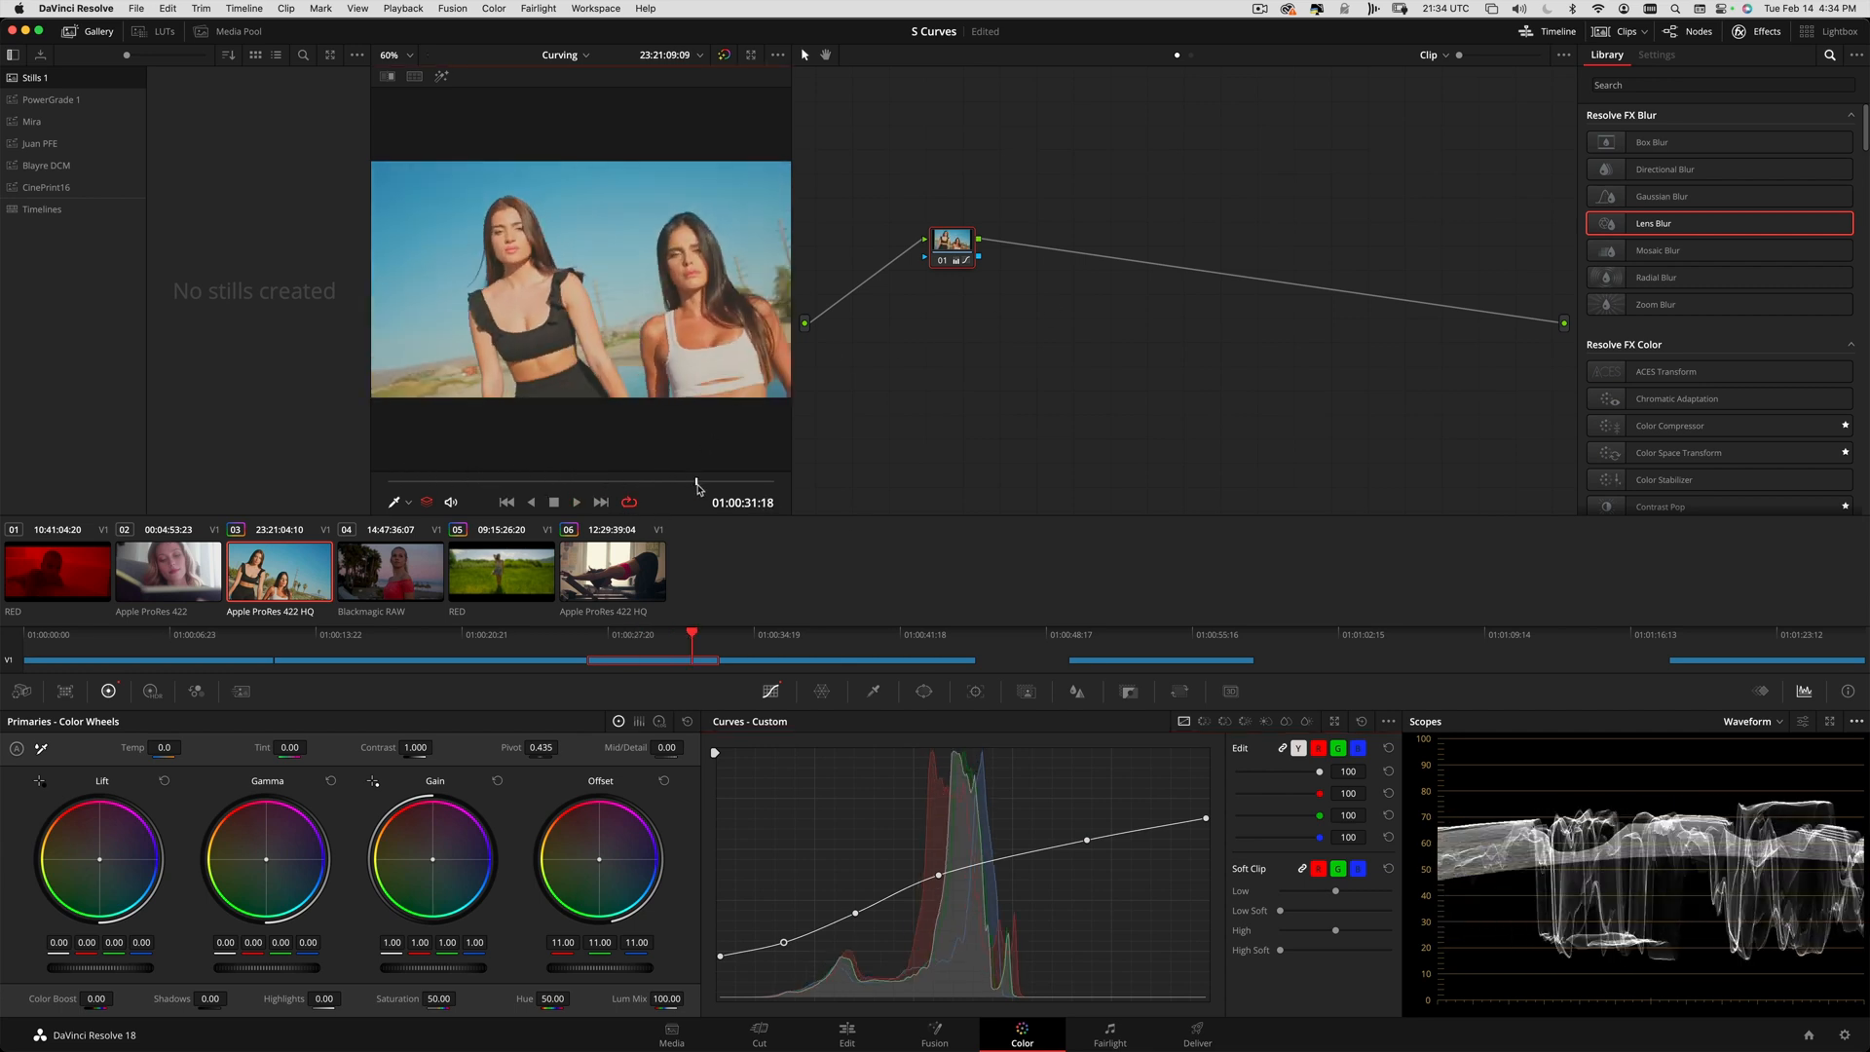
{"action": "key", "text": "space"}
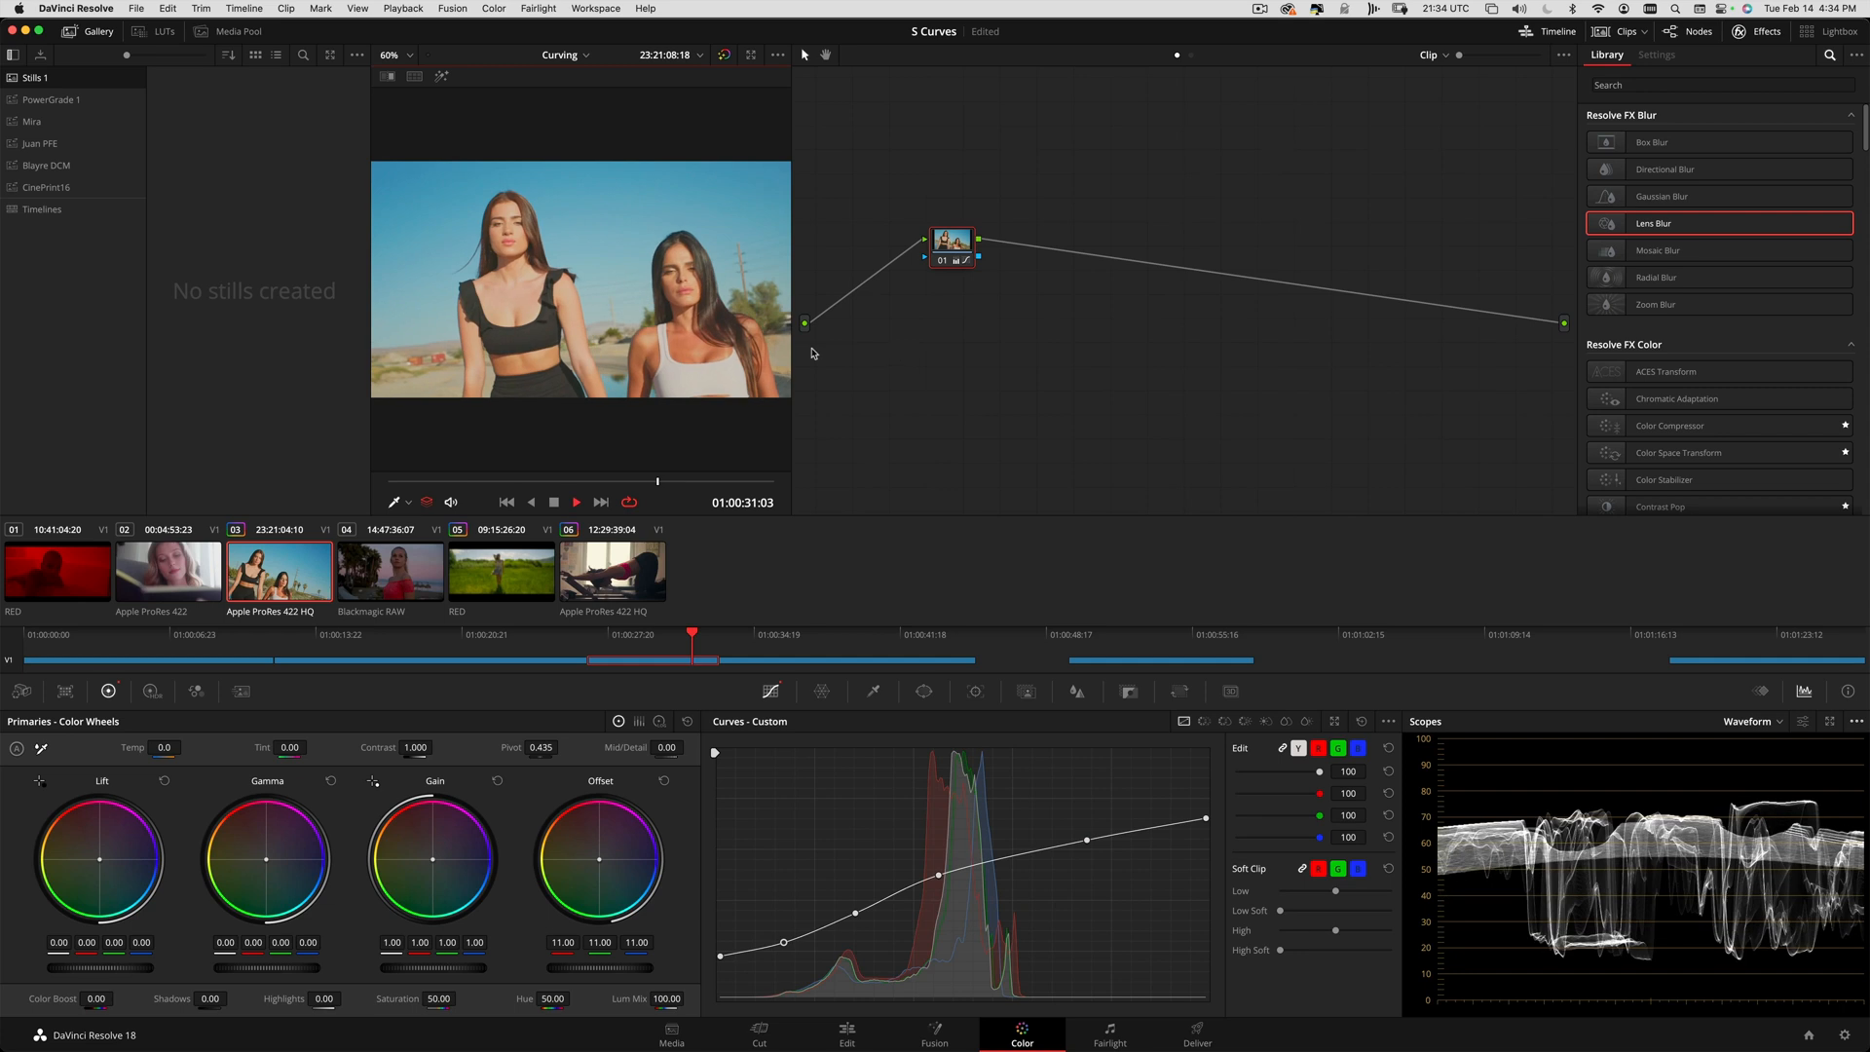
{"action": "left_click", "coordinate": [727, 482]}
{"action": "mouse_move", "coordinate": [724, 490]}
{"action": "left_mouse_down"}
{"action": "mouse_move", "coordinate": [578, 492]}
{"action": "mouse_move", "coordinate": [736, 501]}
{"action": "left_mouse_up"}
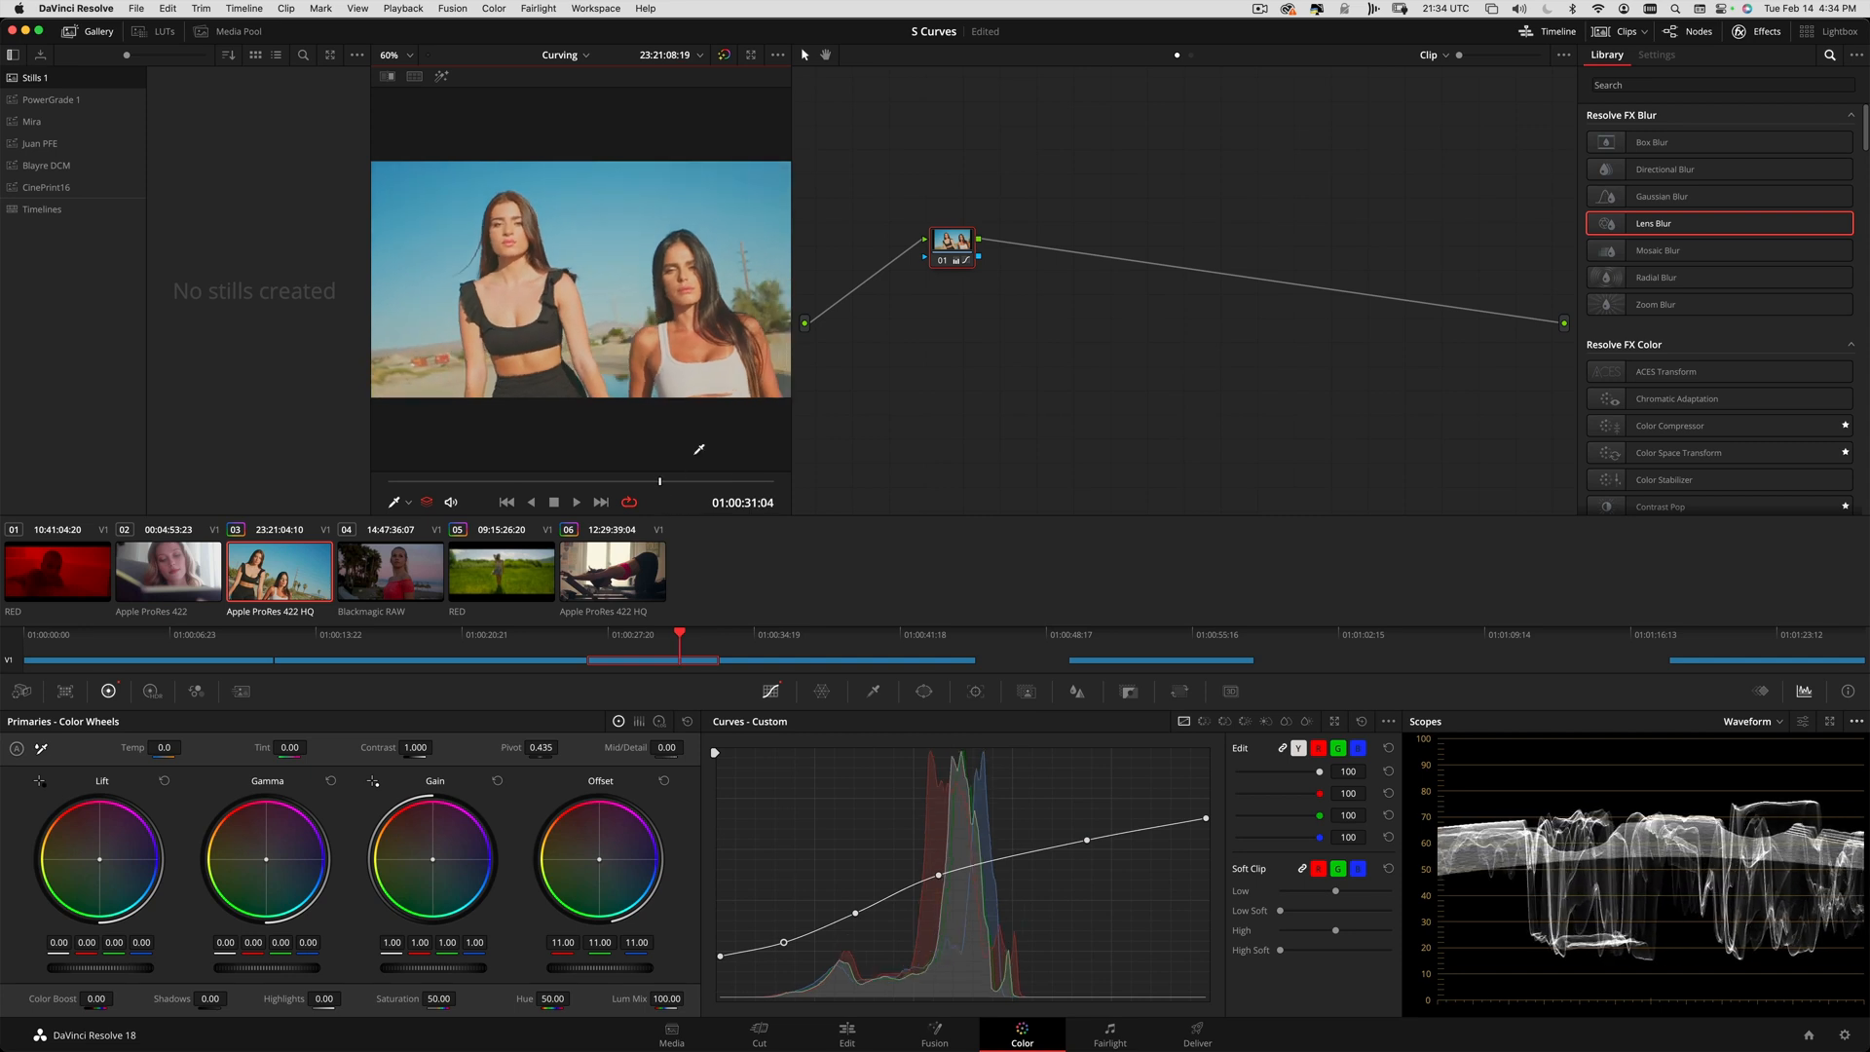
{"action": "left_click_drag", "start_coordinate": [685, 486], "coordinate": [500, 478]}
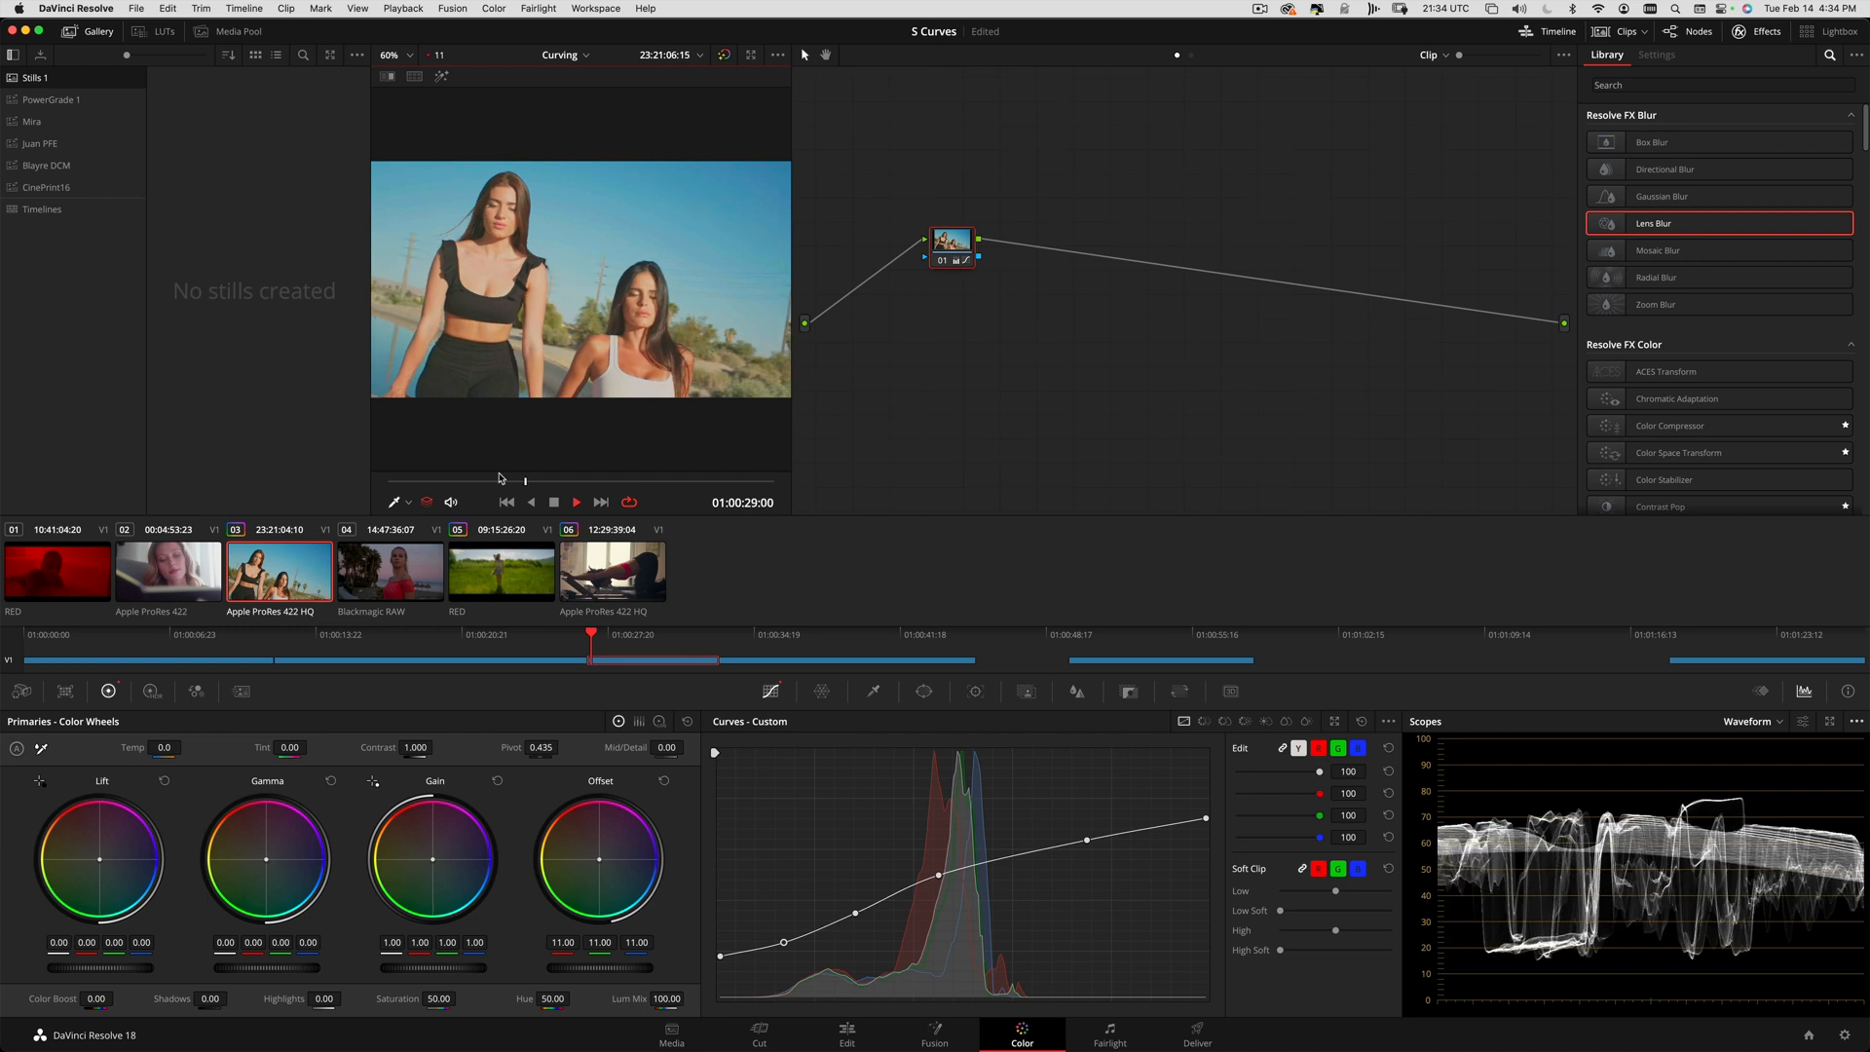
{"action": "left_click_drag", "start_coordinate": [561, 482], "coordinate": [754, 482]}
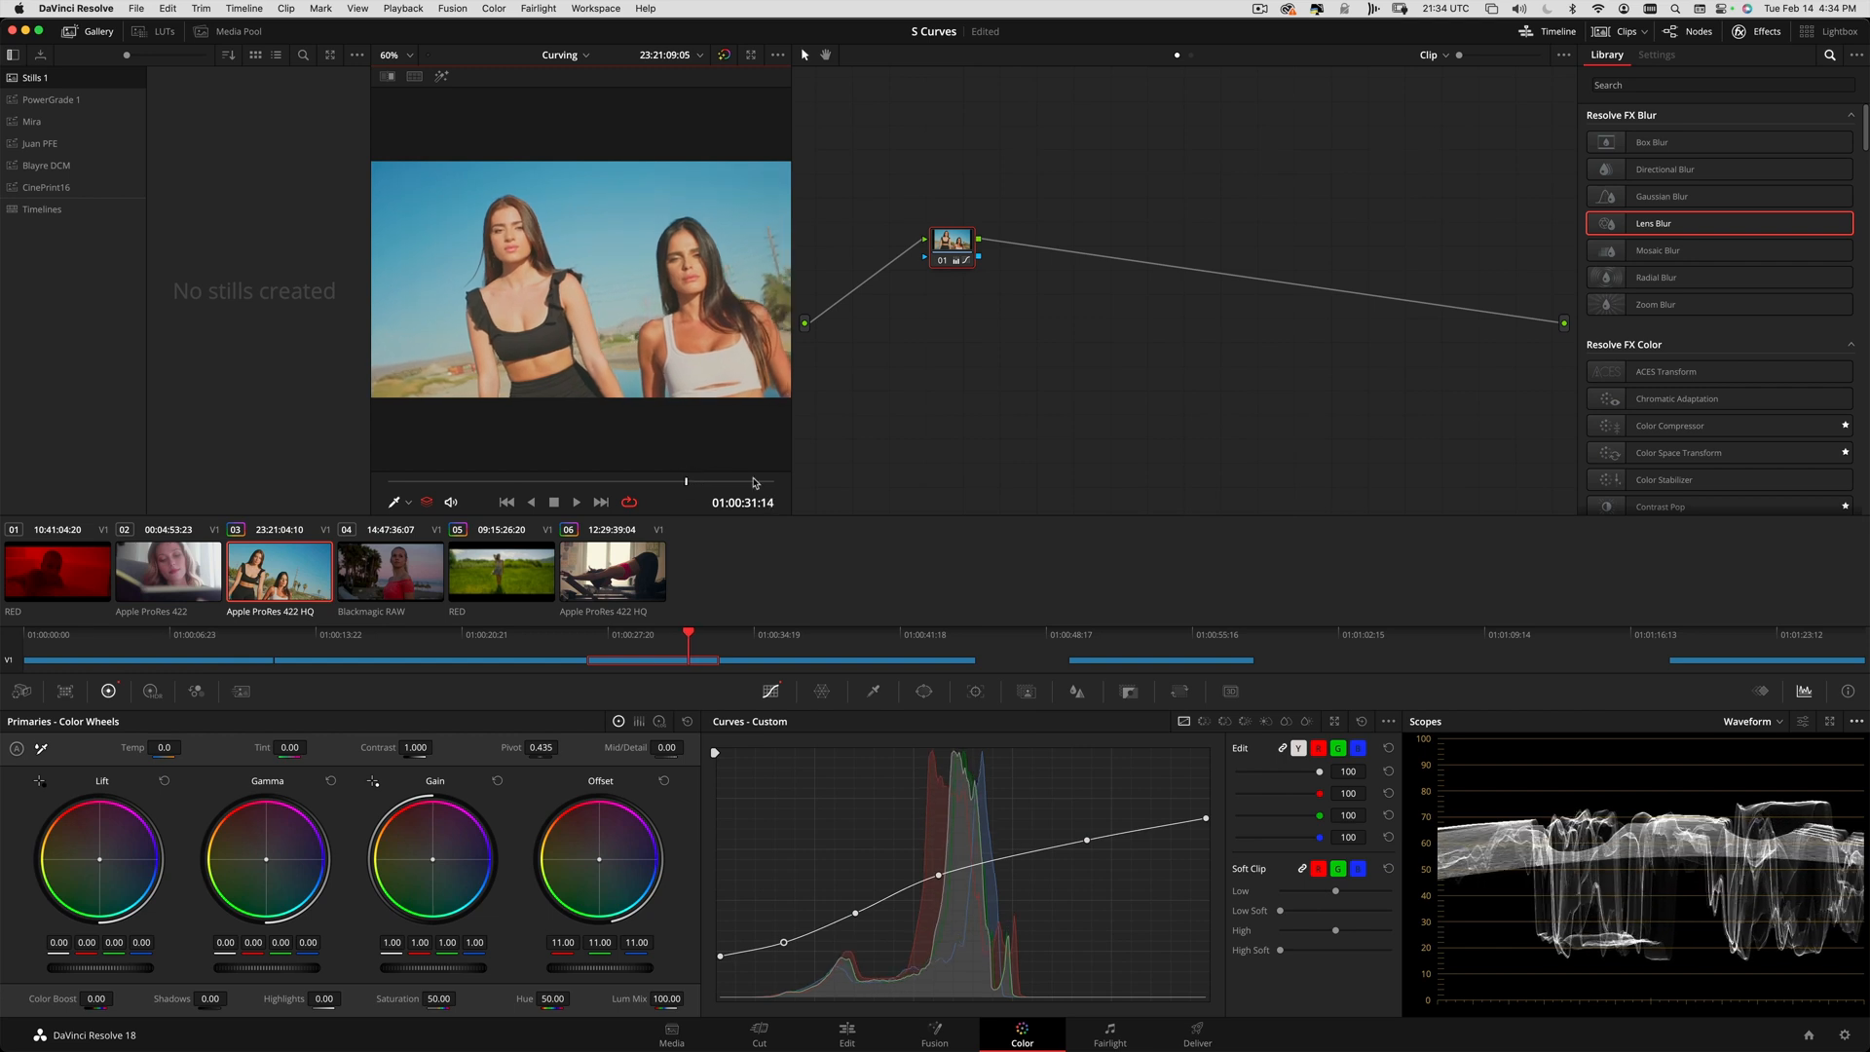
{"action": "key", "text": "super+d"}
{"action": "key", "text": "super+d"}
- Add a serial node after node 01 and raise the black point of its blue curve slightly
{"action": "key", "text": "alt+s"}
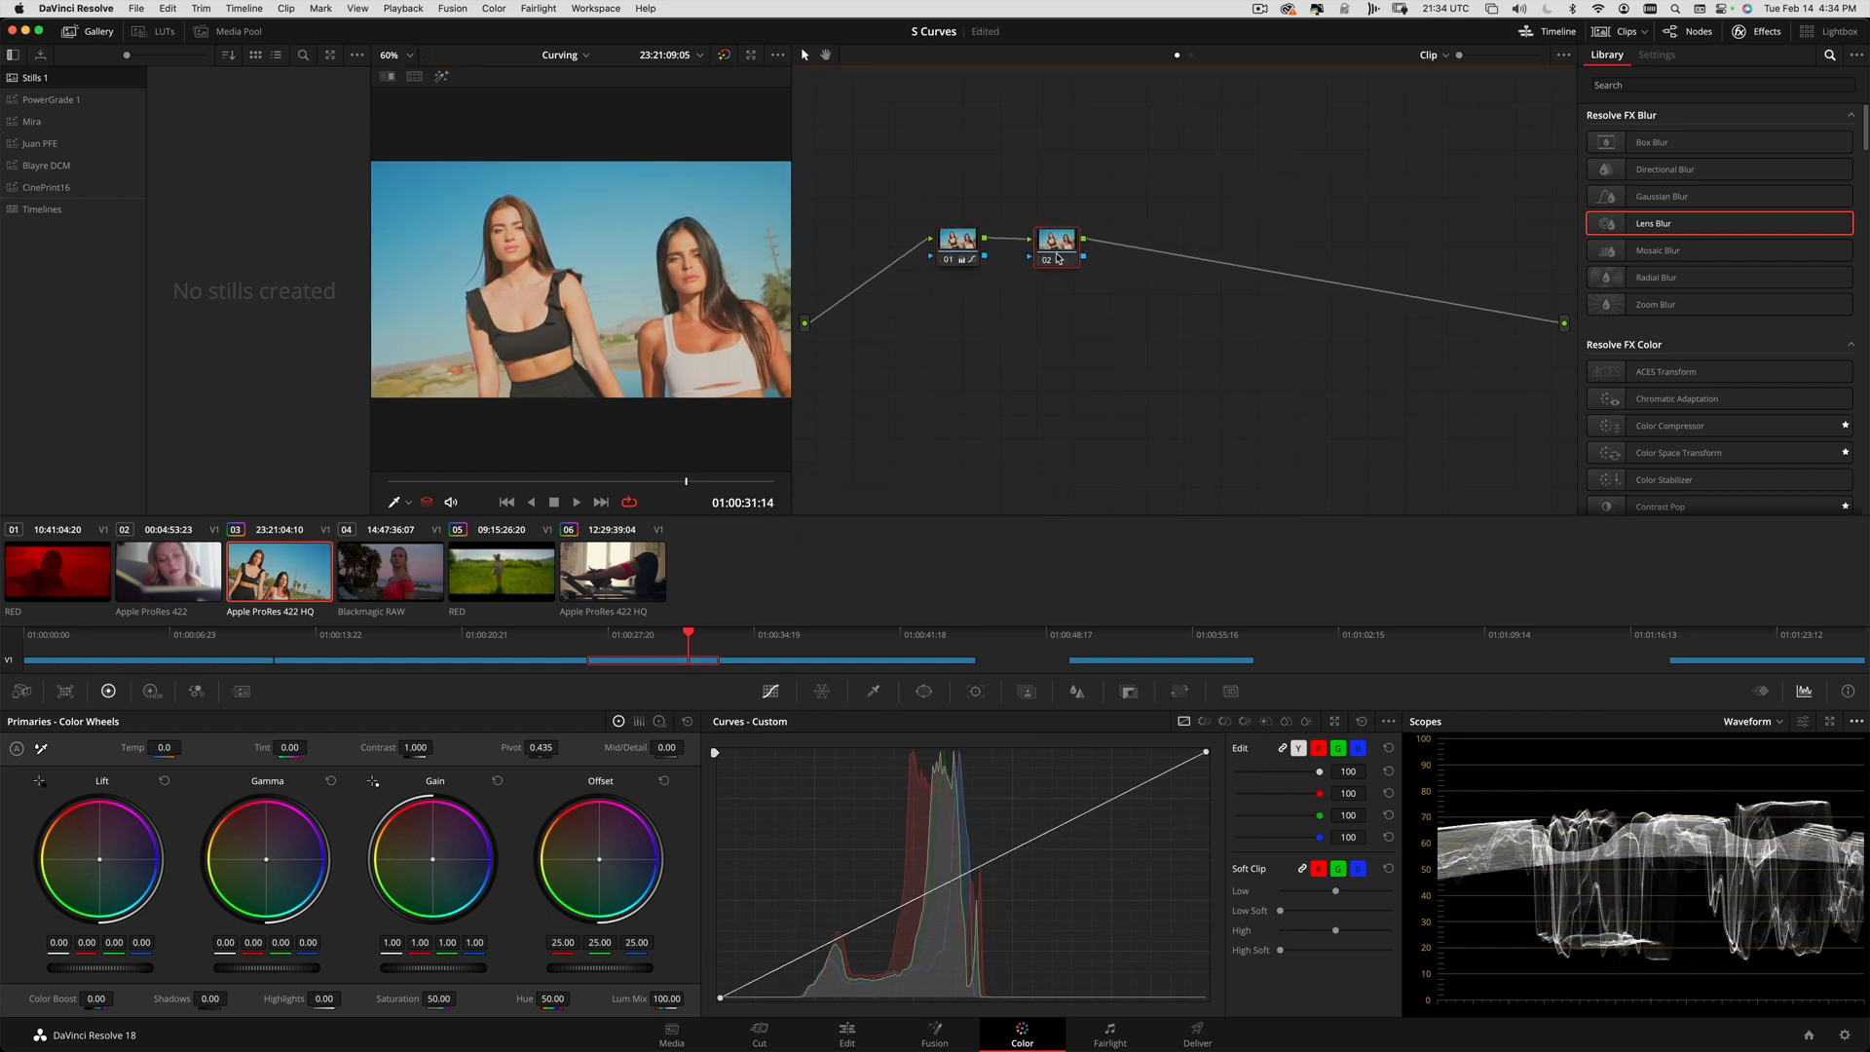
{"action": "left_click", "coordinate": [1358, 749]}
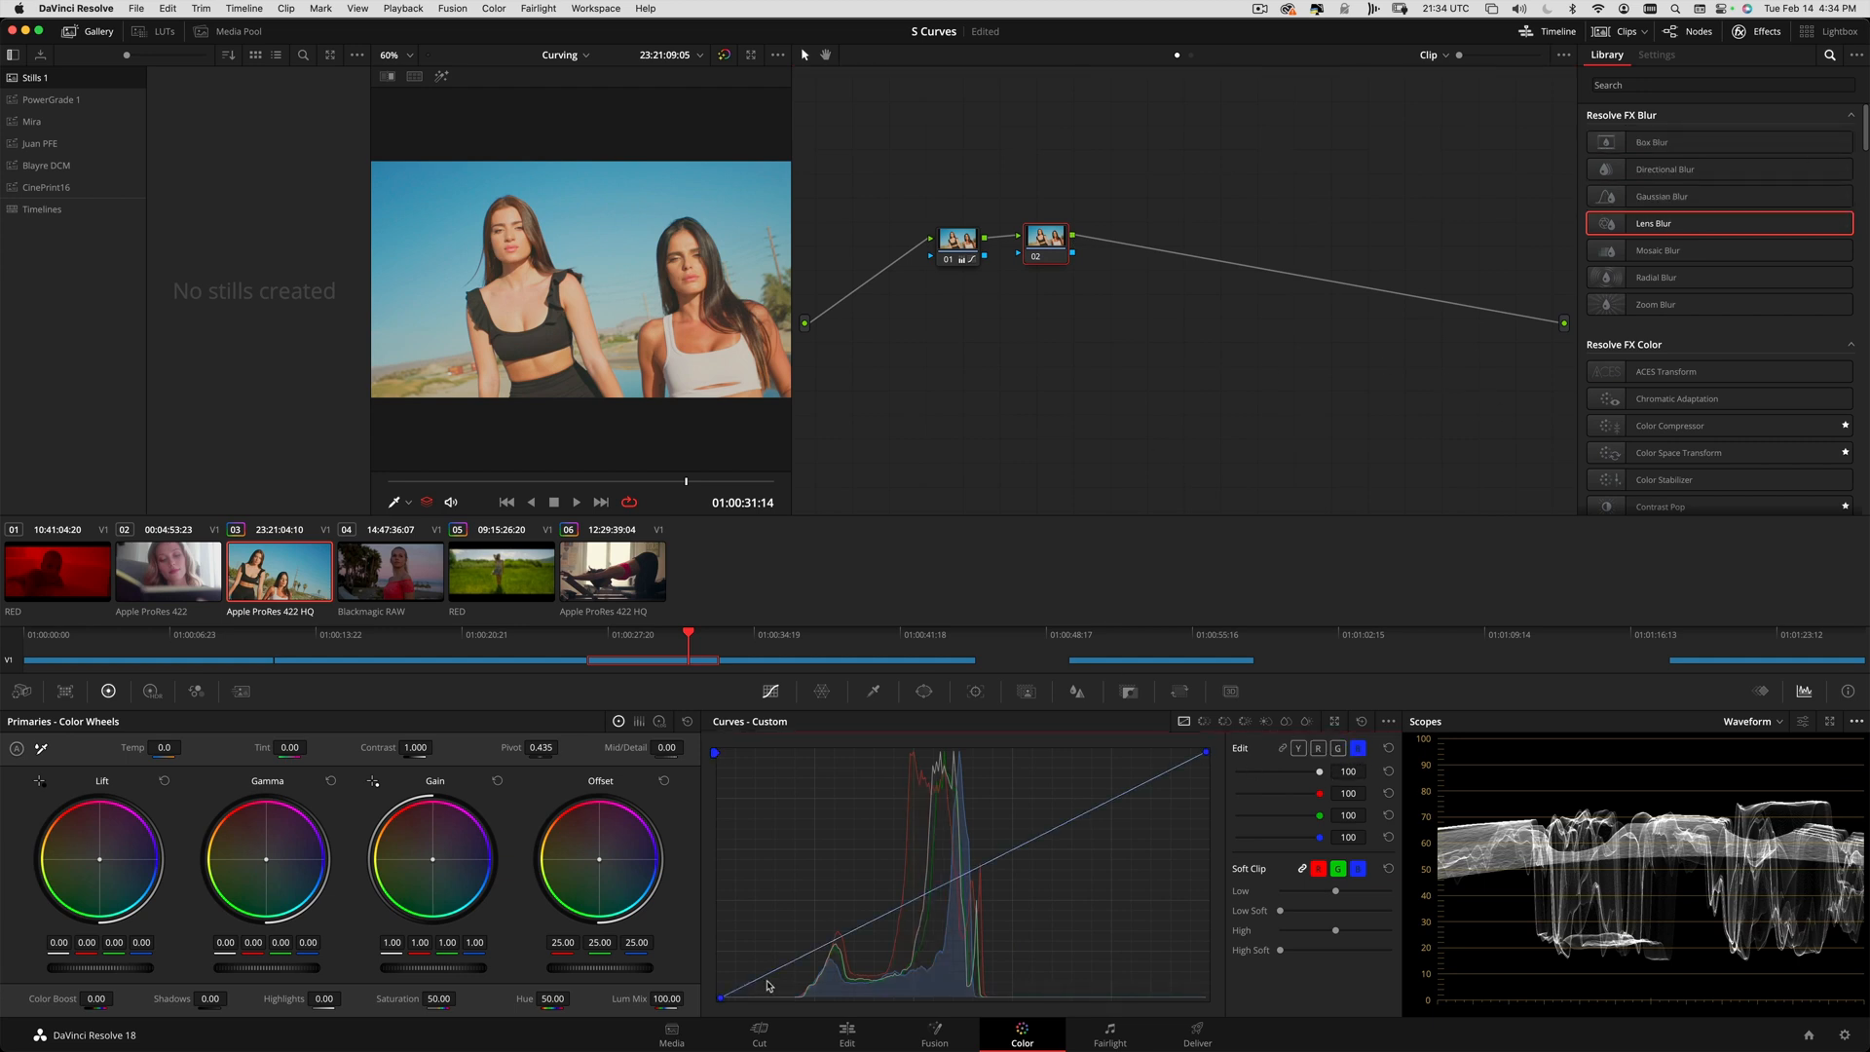
{"action": "left_click_drag", "start_coordinate": [723, 1001], "coordinate": [712, 990]}
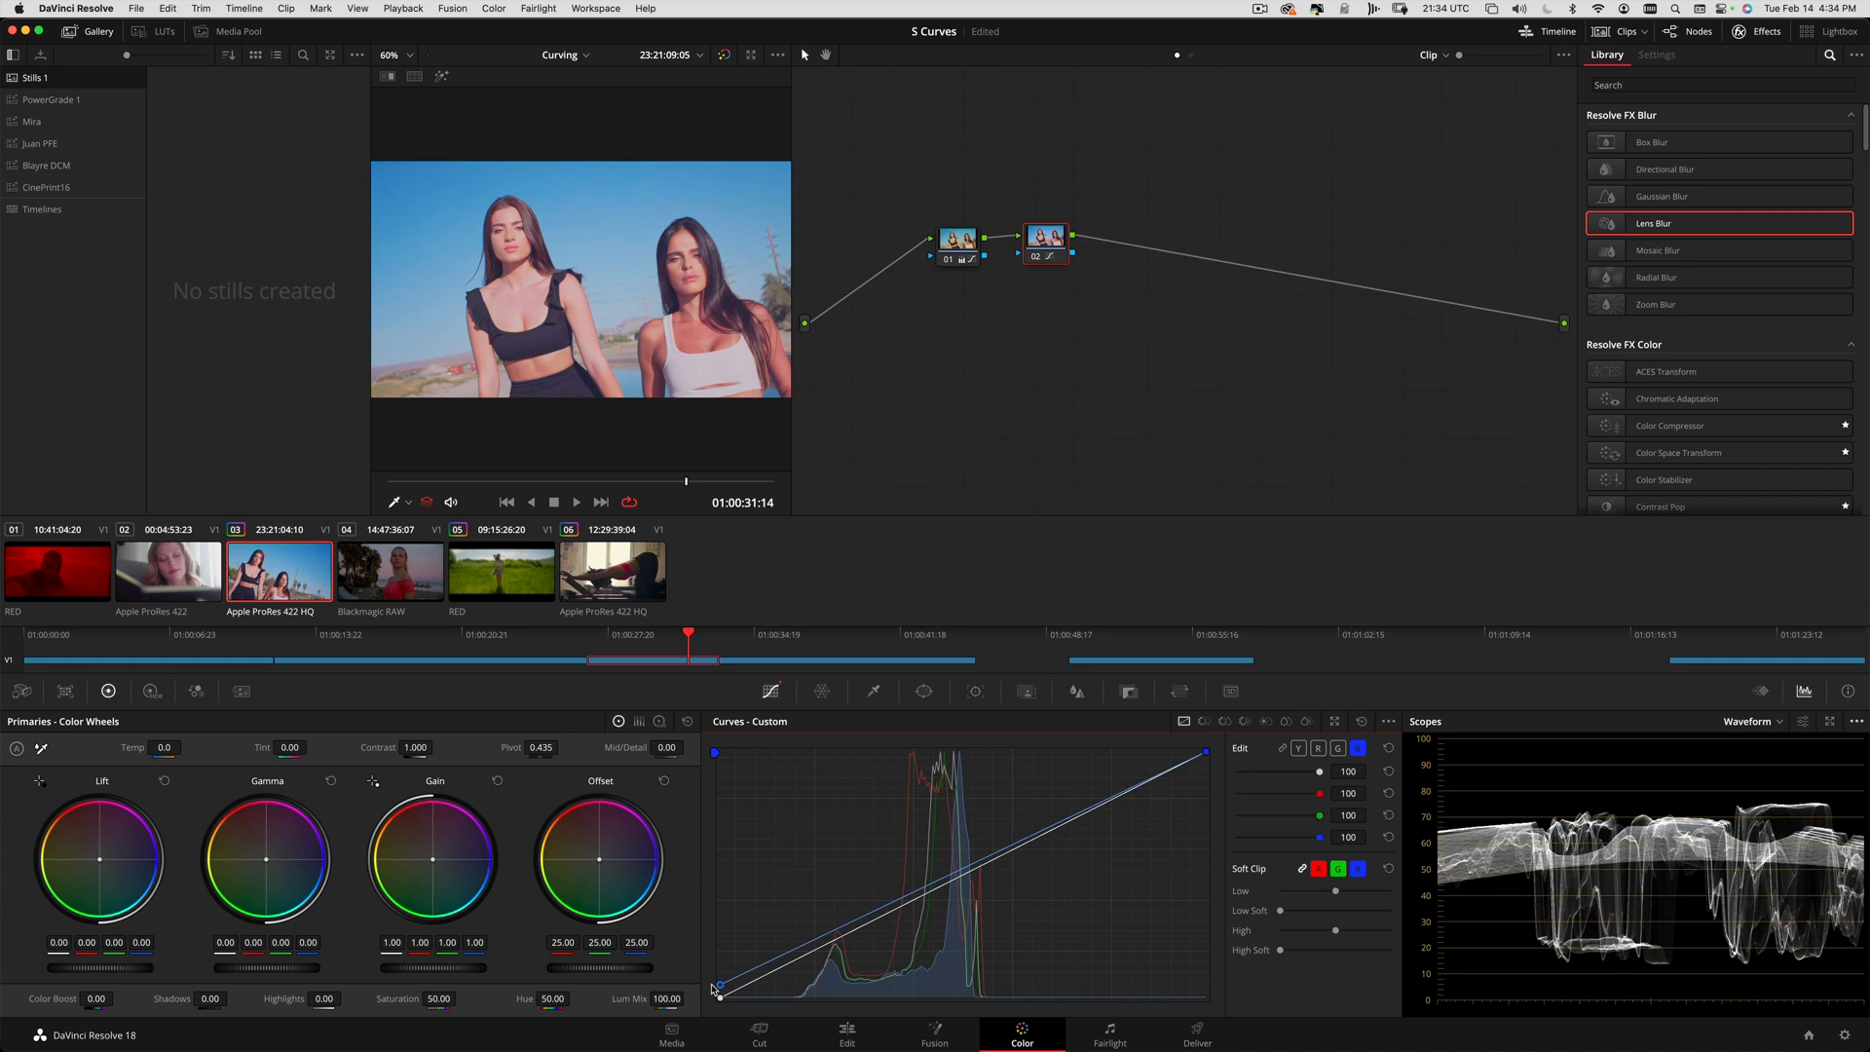
- Shape node 02's red curve by lifting the highlights and adding a slightly lowered shadow point and a midtone point, then play the clip
{"action": "left_click", "coordinate": [1317, 750]}
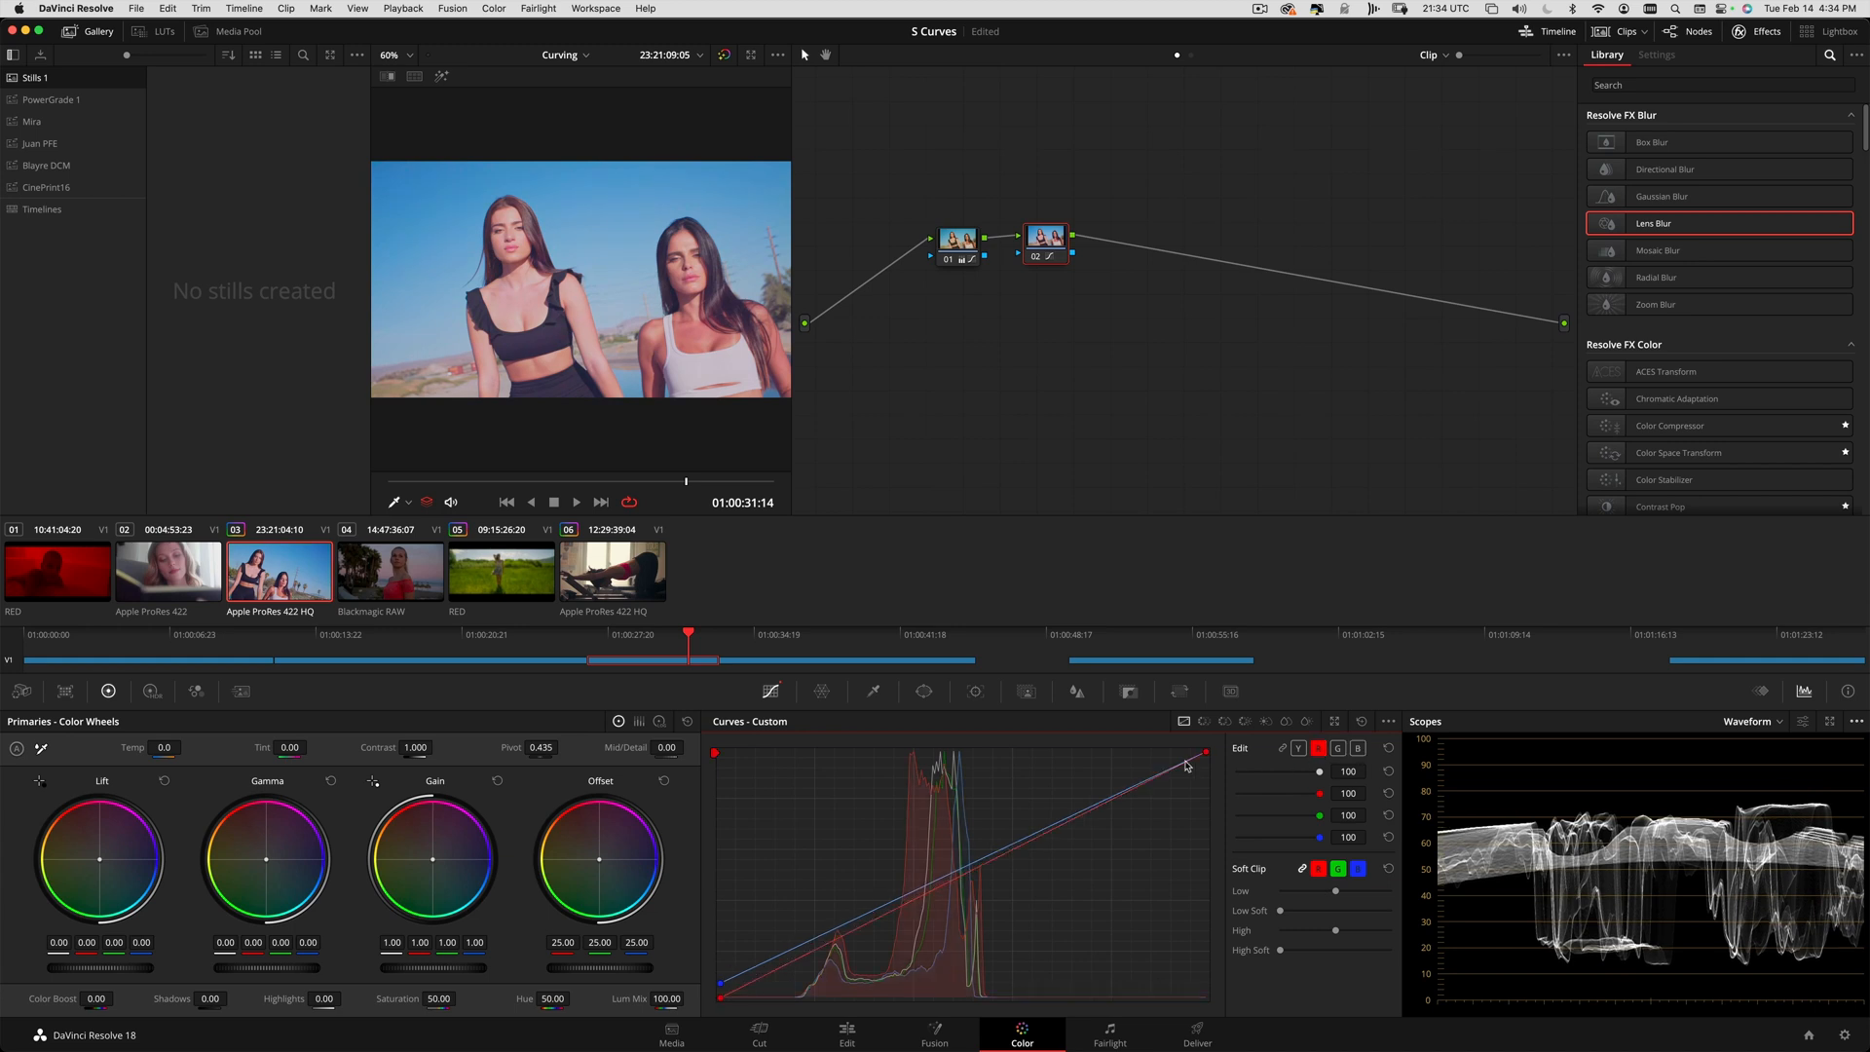
{"action": "left_click_drag", "start_coordinate": [1204, 753], "coordinate": [1192, 744]}
{"action": "left_click_drag", "start_coordinate": [794, 966], "coordinate": [797, 970]}
{"action": "left_click_drag", "start_coordinate": [923, 904], "coordinate": [928, 897]}
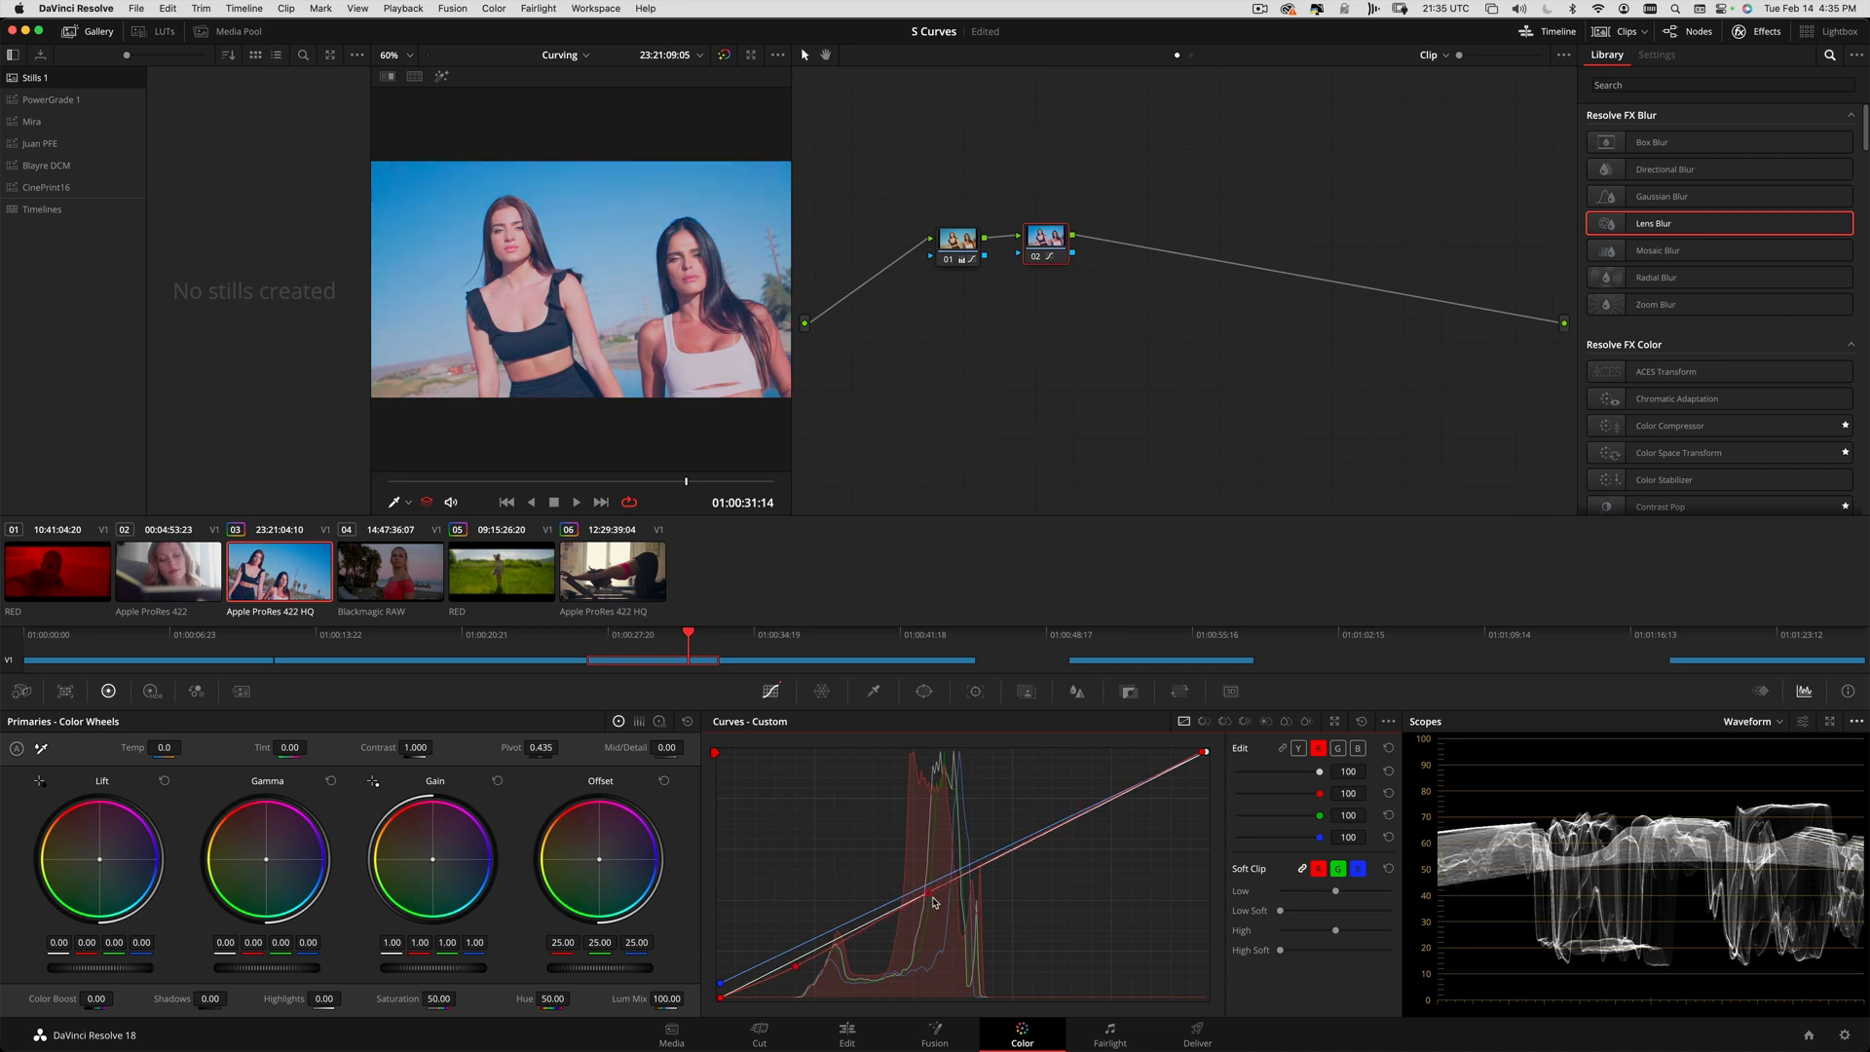
{"action": "key", "text": "space"}
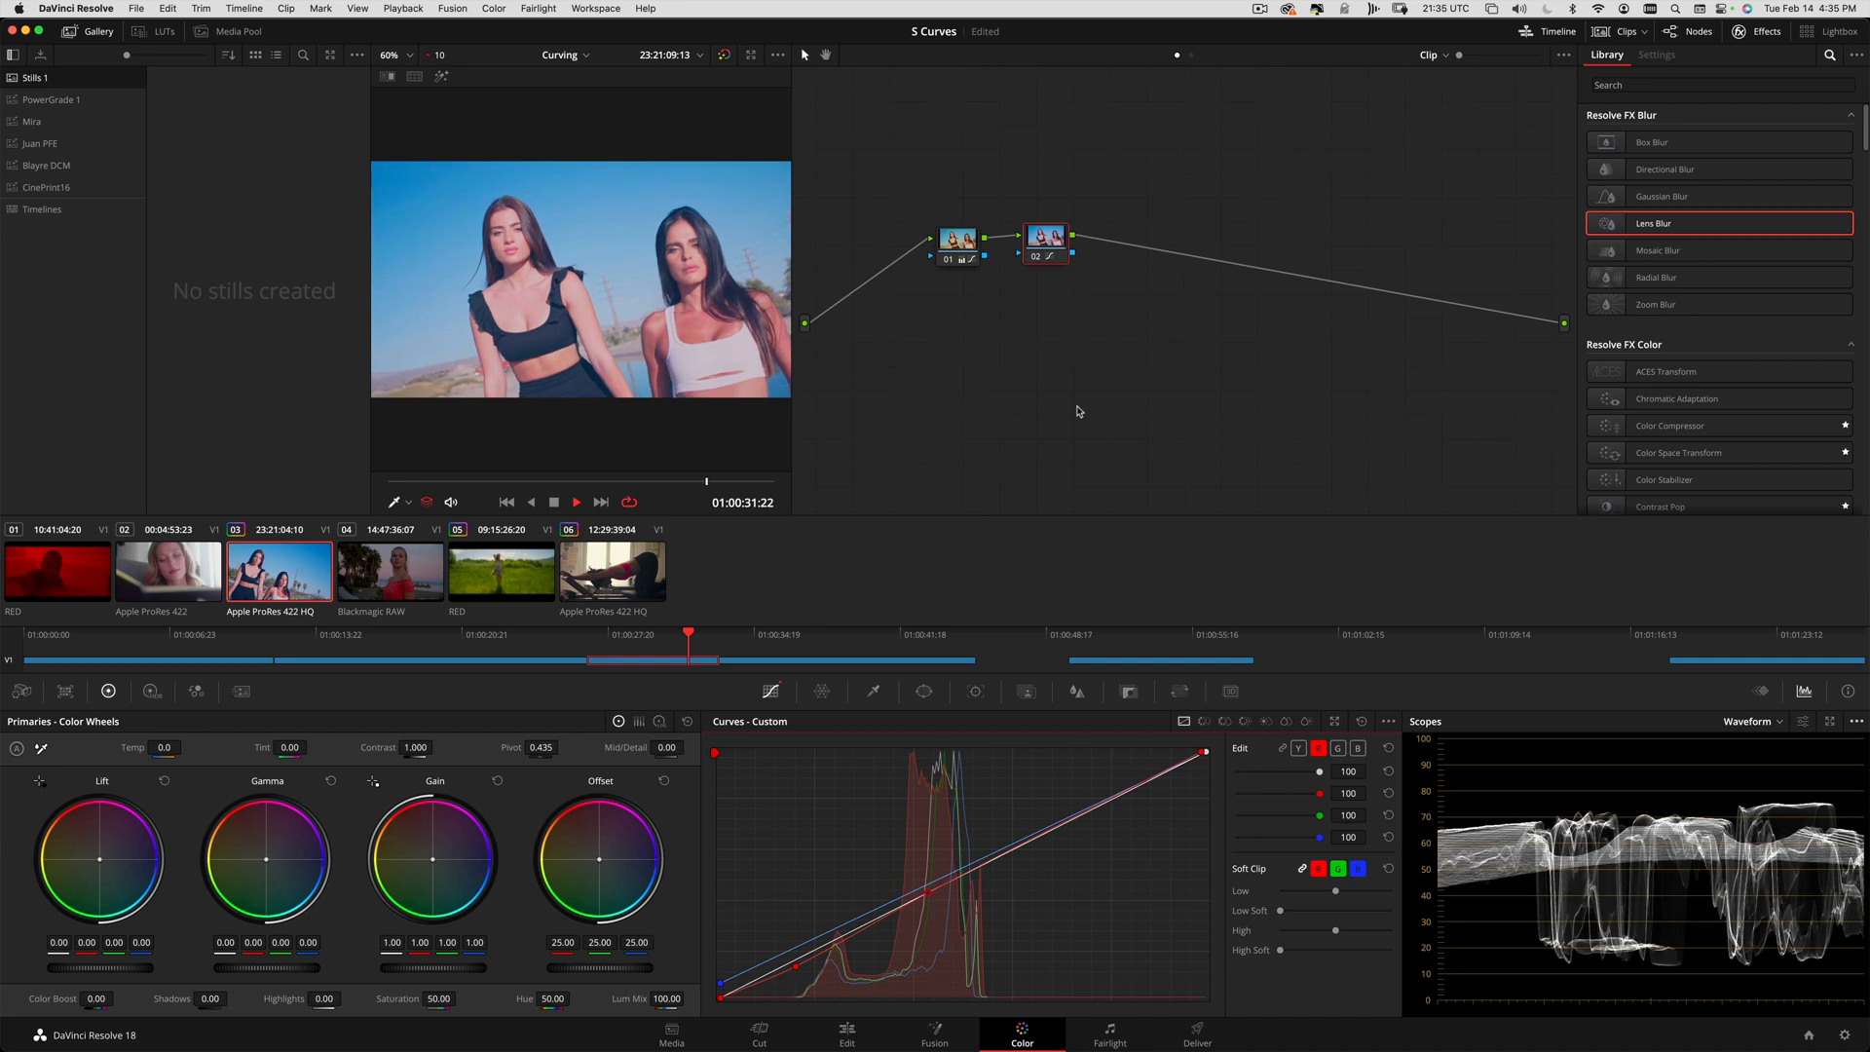
{"action": "key", "text": "space"}
- Lower the white point and raise the black point of node 02's green curve slightly
{"action": "left_click", "coordinate": [1338, 748]}
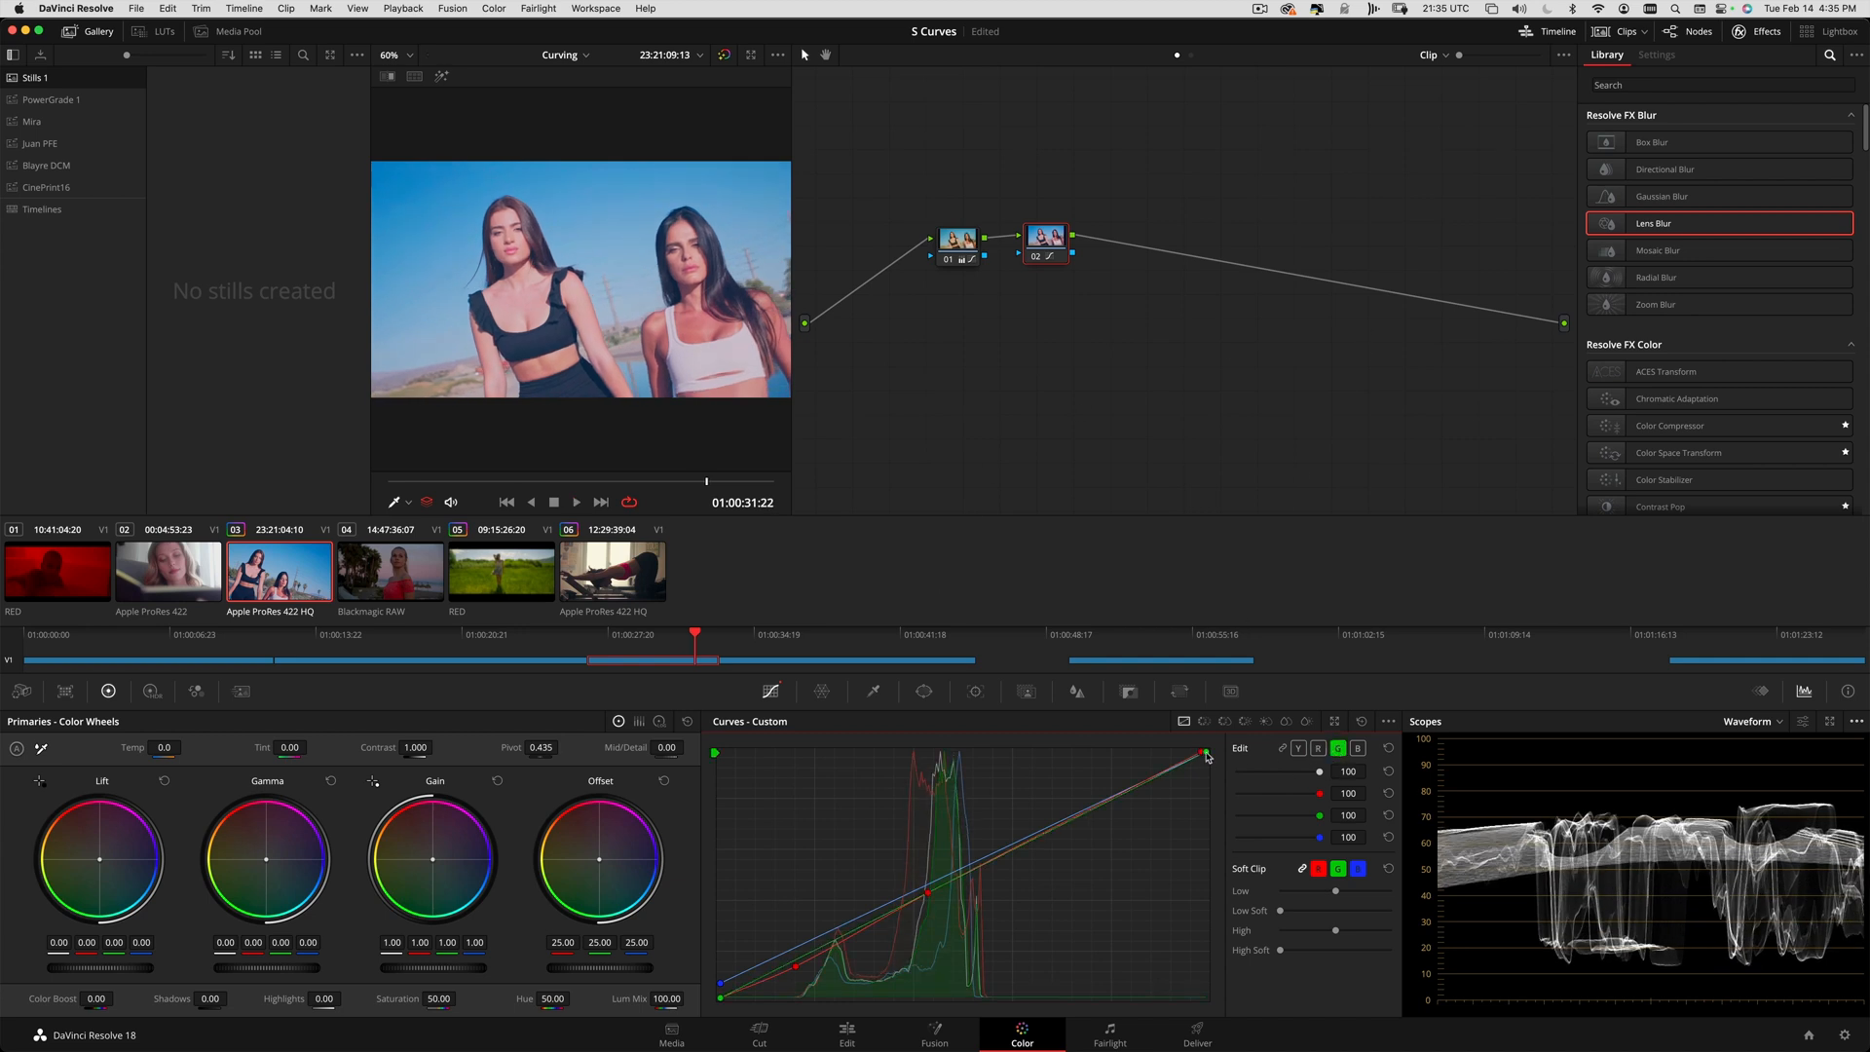
{"action": "mouse_move", "coordinate": [1208, 758]}
{"action": "left_mouse_down"}
{"action": "mouse_move", "coordinate": [1208, 779]}
{"action": "mouse_move", "coordinate": [1214, 748]}
{"action": "mouse_move", "coordinate": [1196, 760]}
{"action": "mouse_move", "coordinate": [1216, 763]}
{"action": "left_mouse_up"}
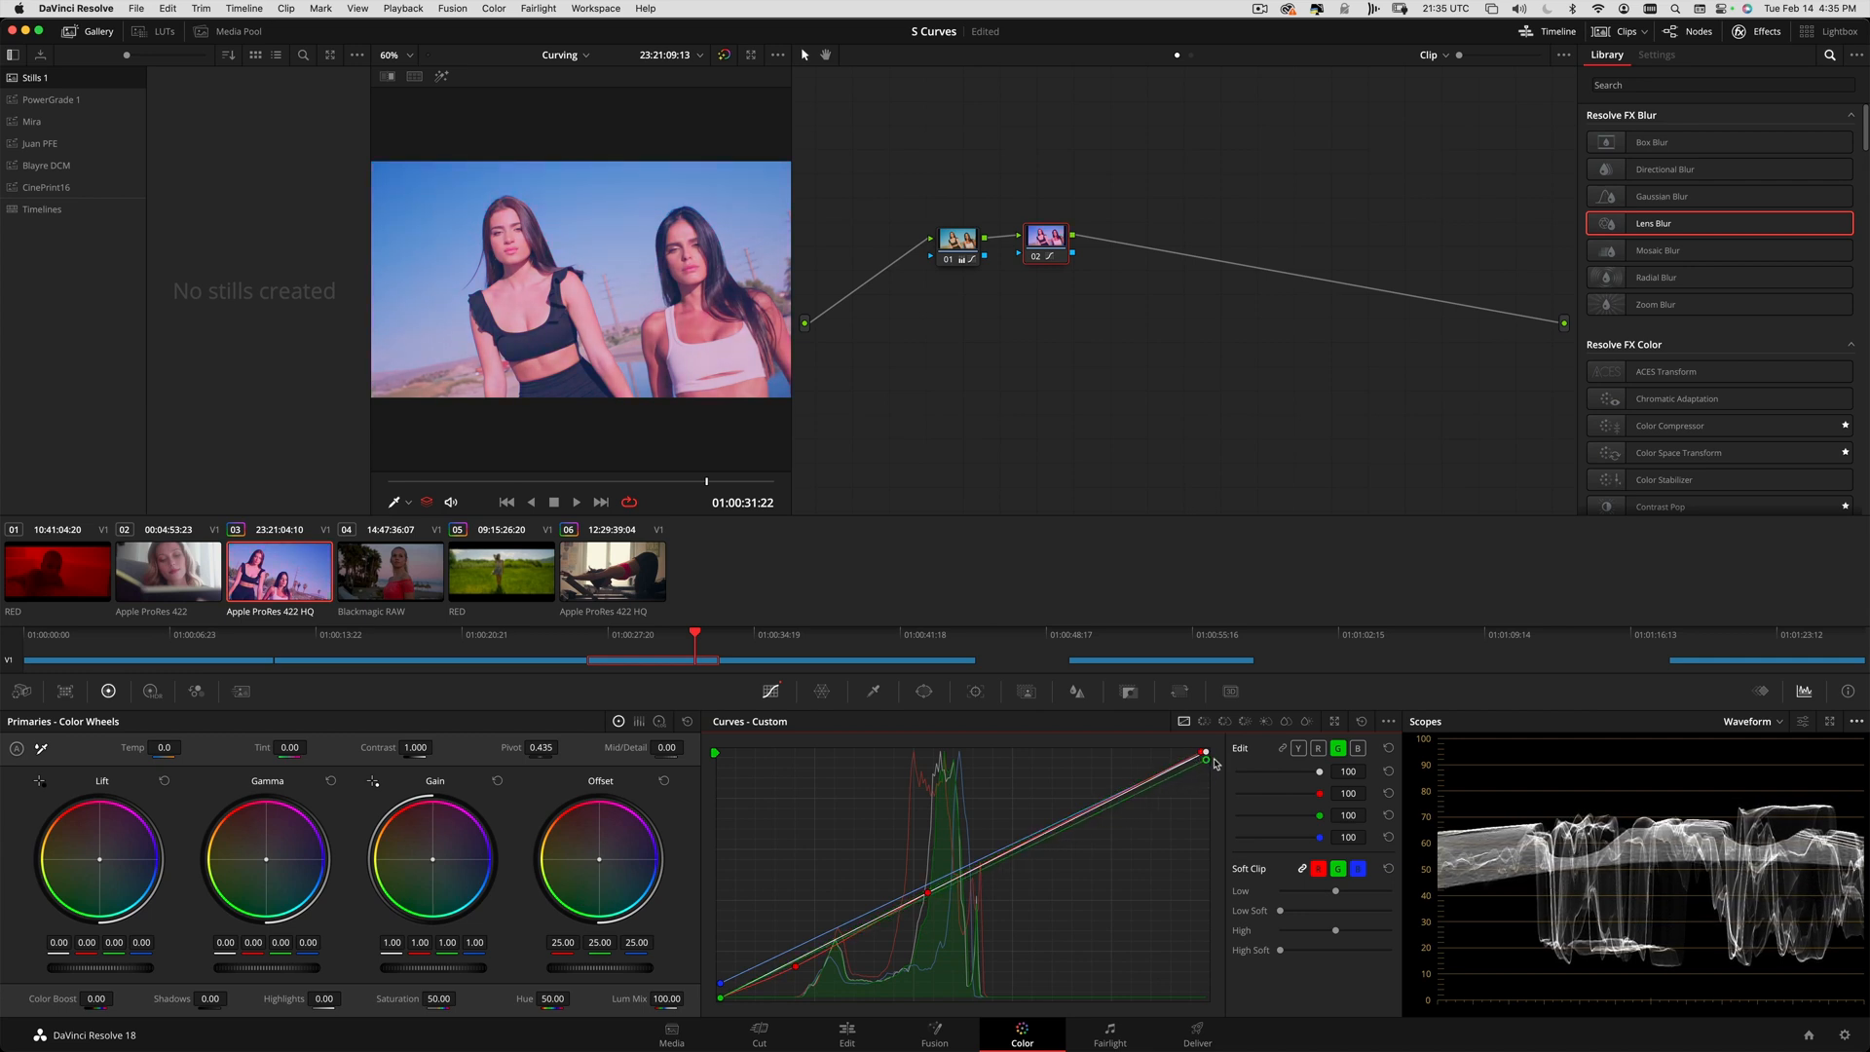
{"action": "left_click_drag", "start_coordinate": [718, 1002], "coordinate": [719, 992]}
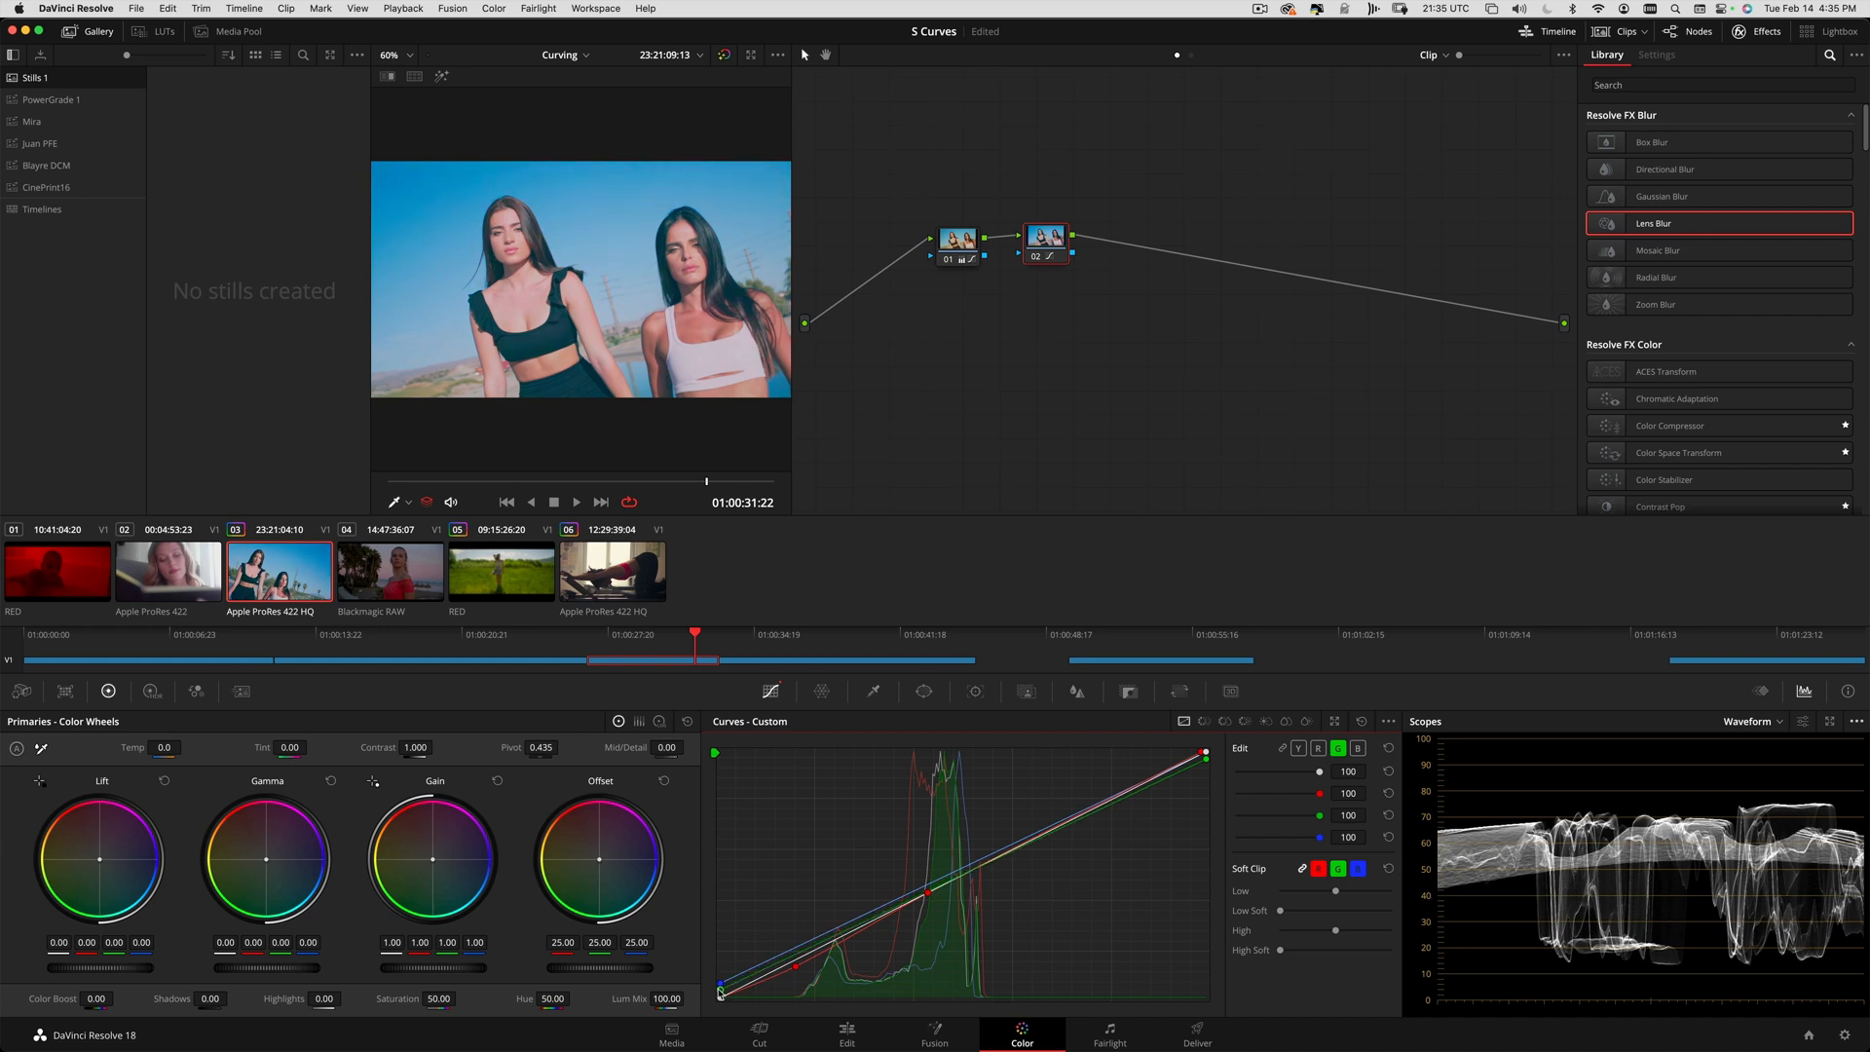
- Play clip 03 and check the color split on several frames
{"action": "key", "text": "space"}
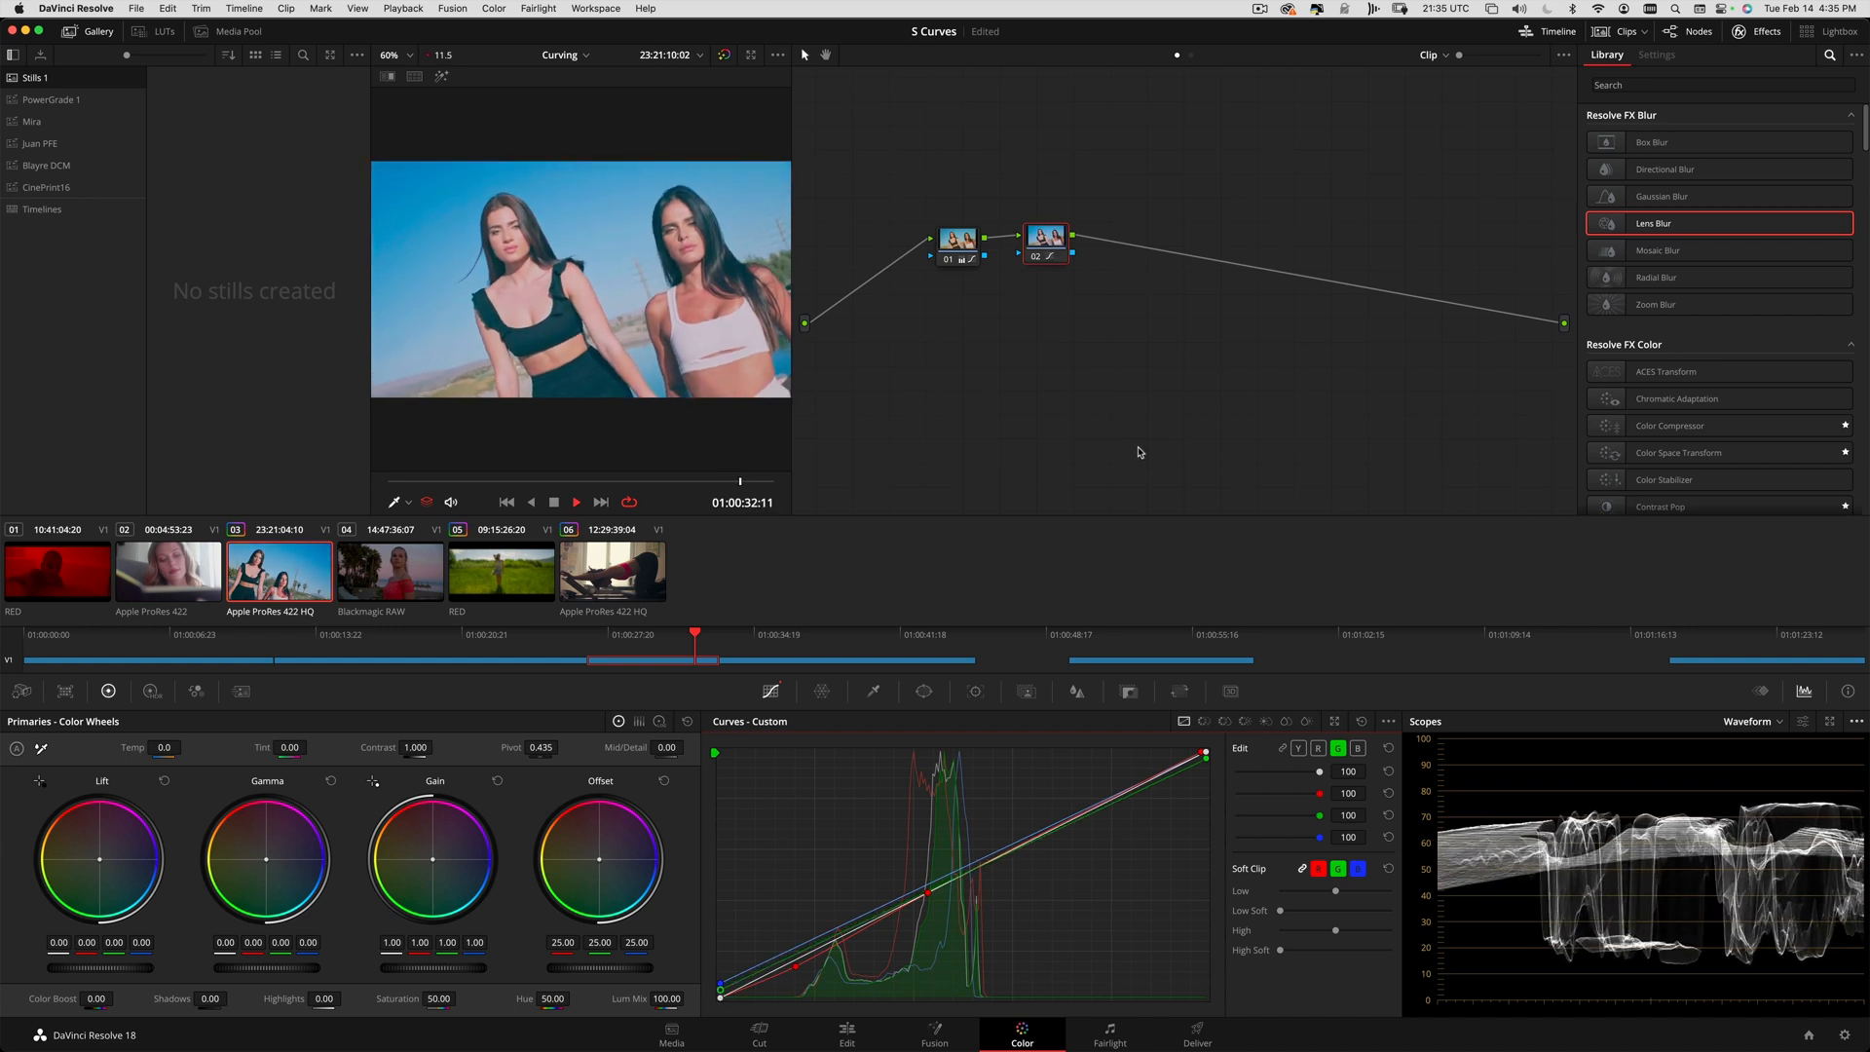
{"action": "left_click", "coordinate": [455, 482]}
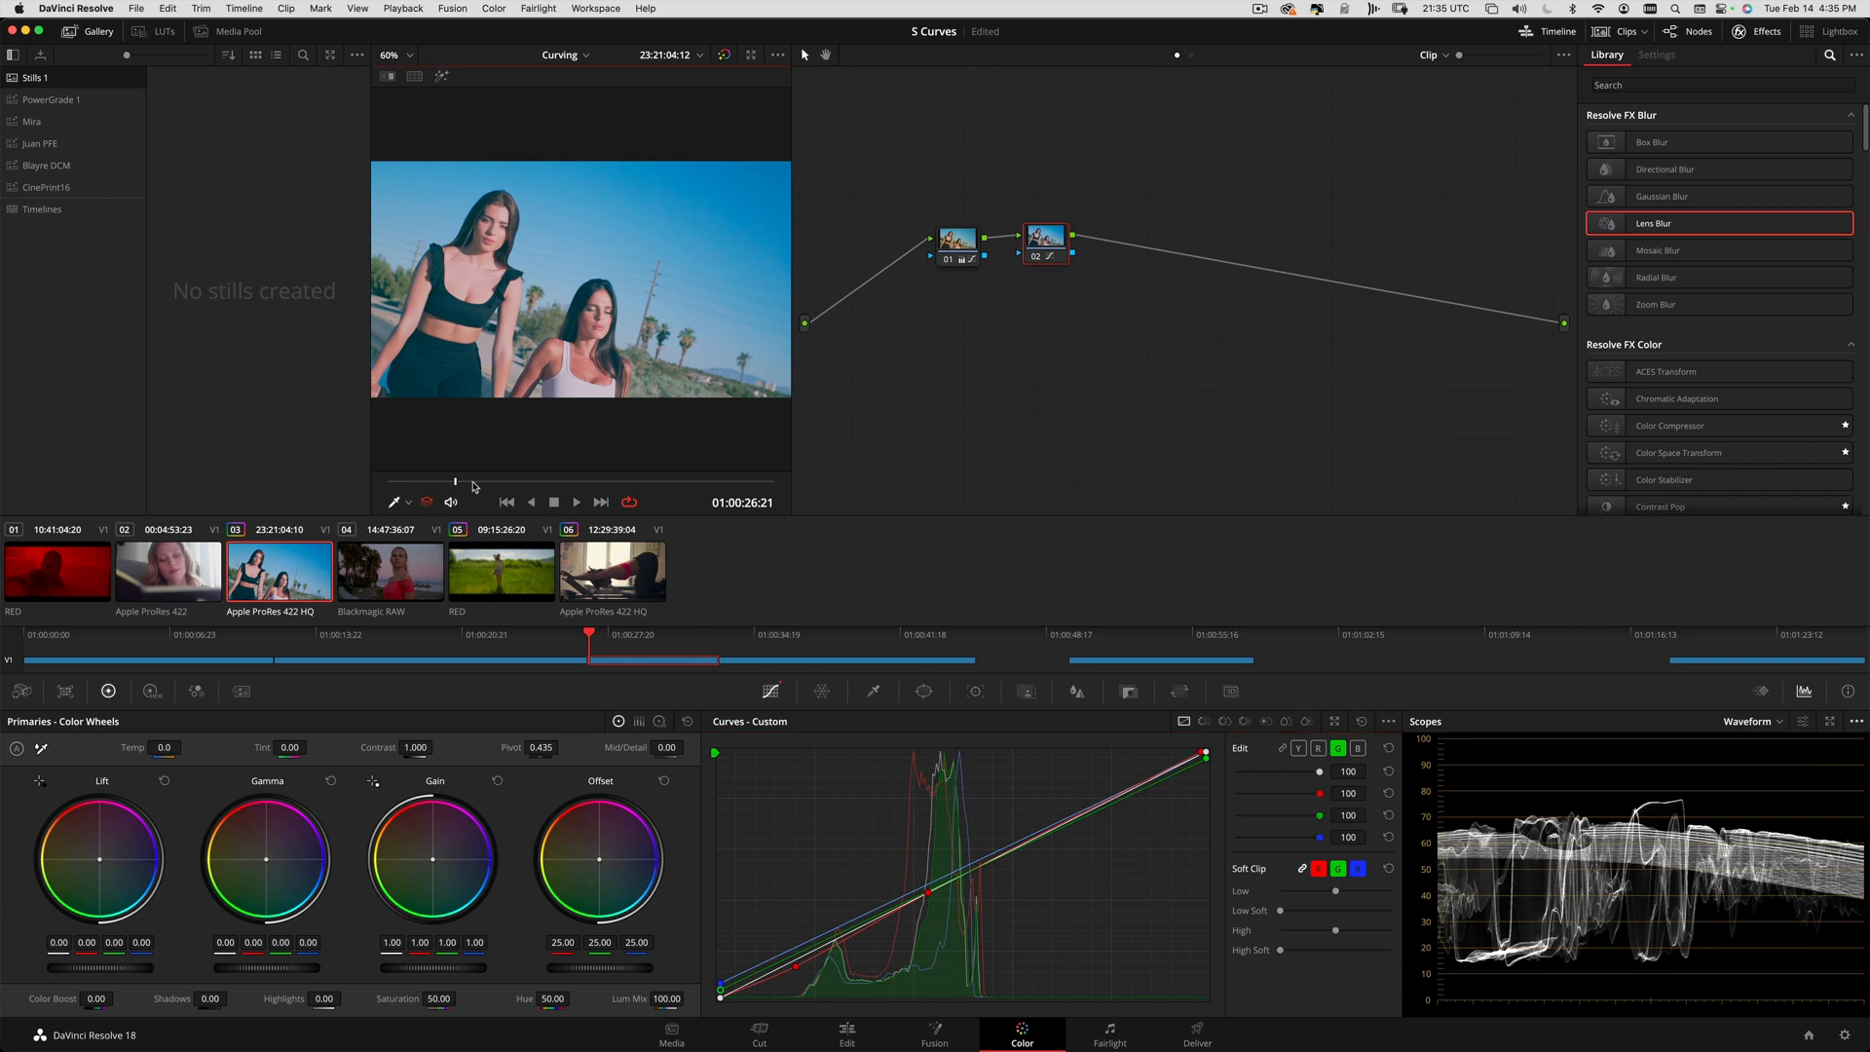
{"action": "left_click", "coordinate": [566, 482]}
{"action": "key", "text": "space"}
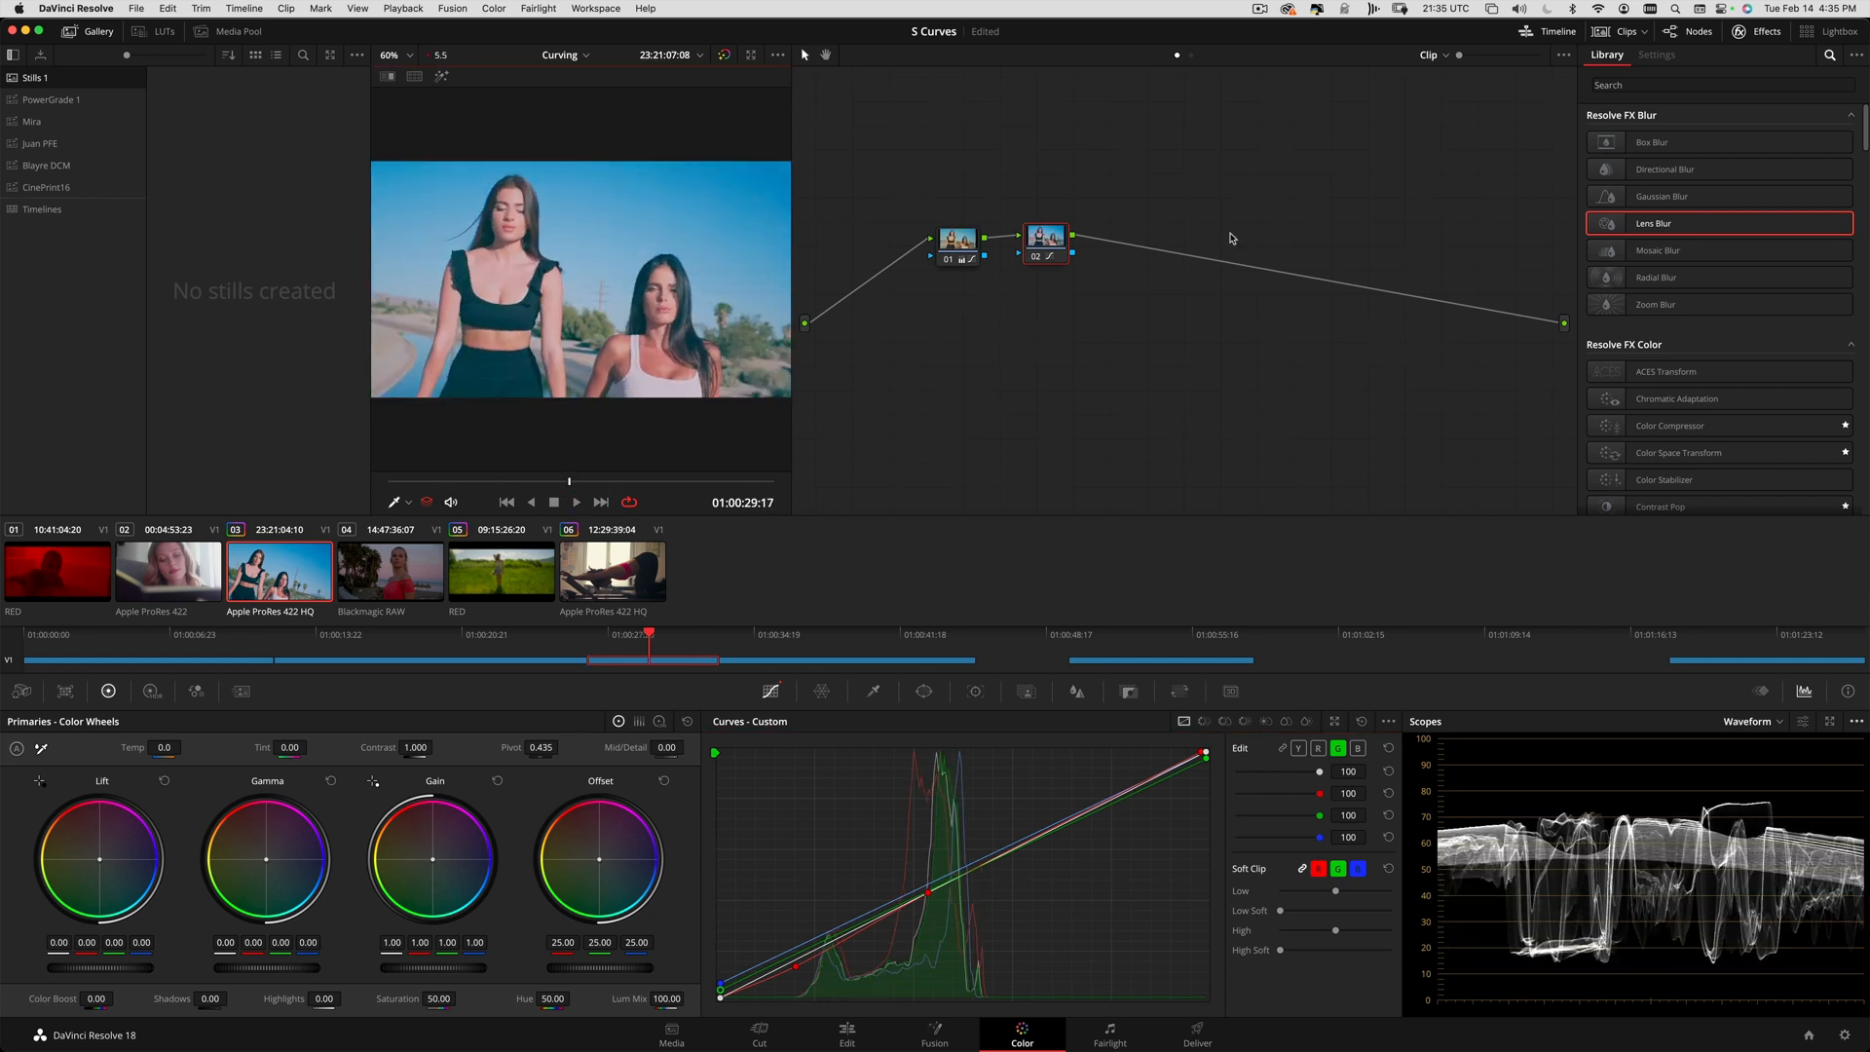
- Rearrange the two nodes, insert a new serial node before the contrast curve node and lower its Offset to 15.60
{"action": "left_click_drag", "start_coordinate": [1054, 244], "coordinate": [1078, 238]}
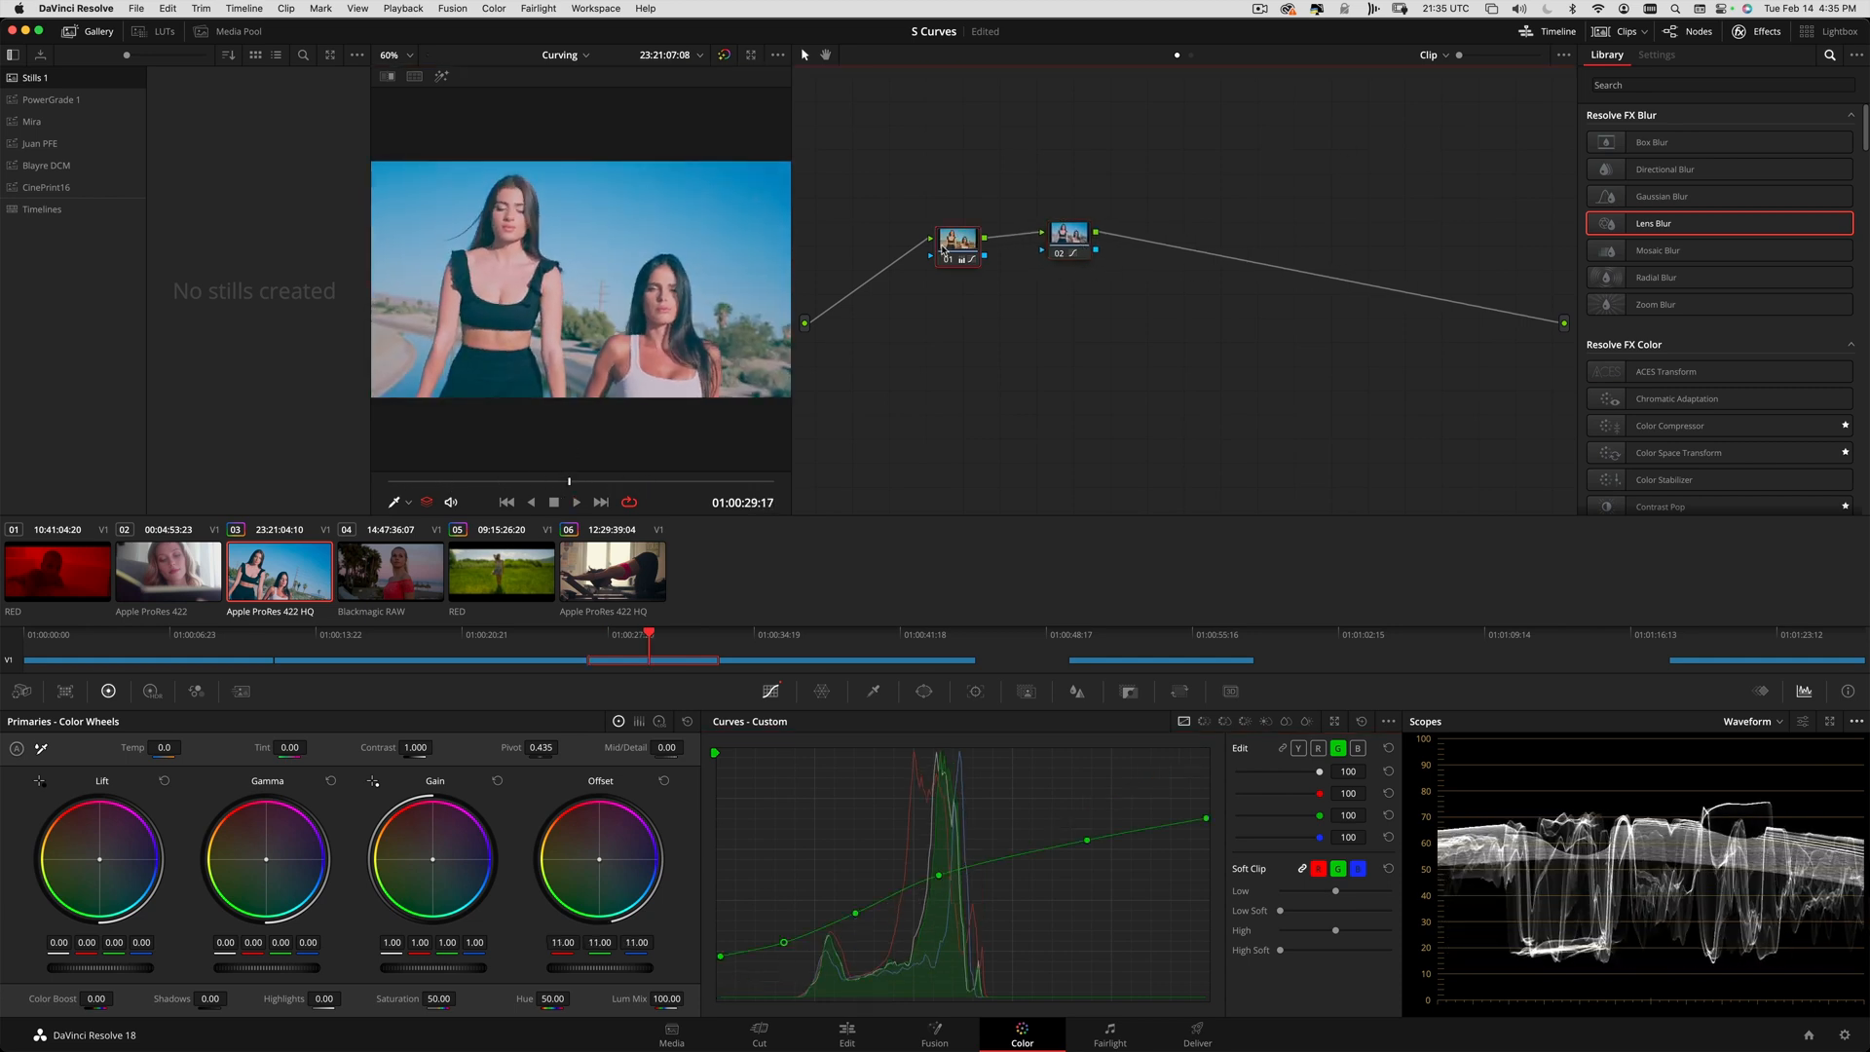
{"action": "left_click_drag", "start_coordinate": [958, 238], "coordinate": [999, 231]}
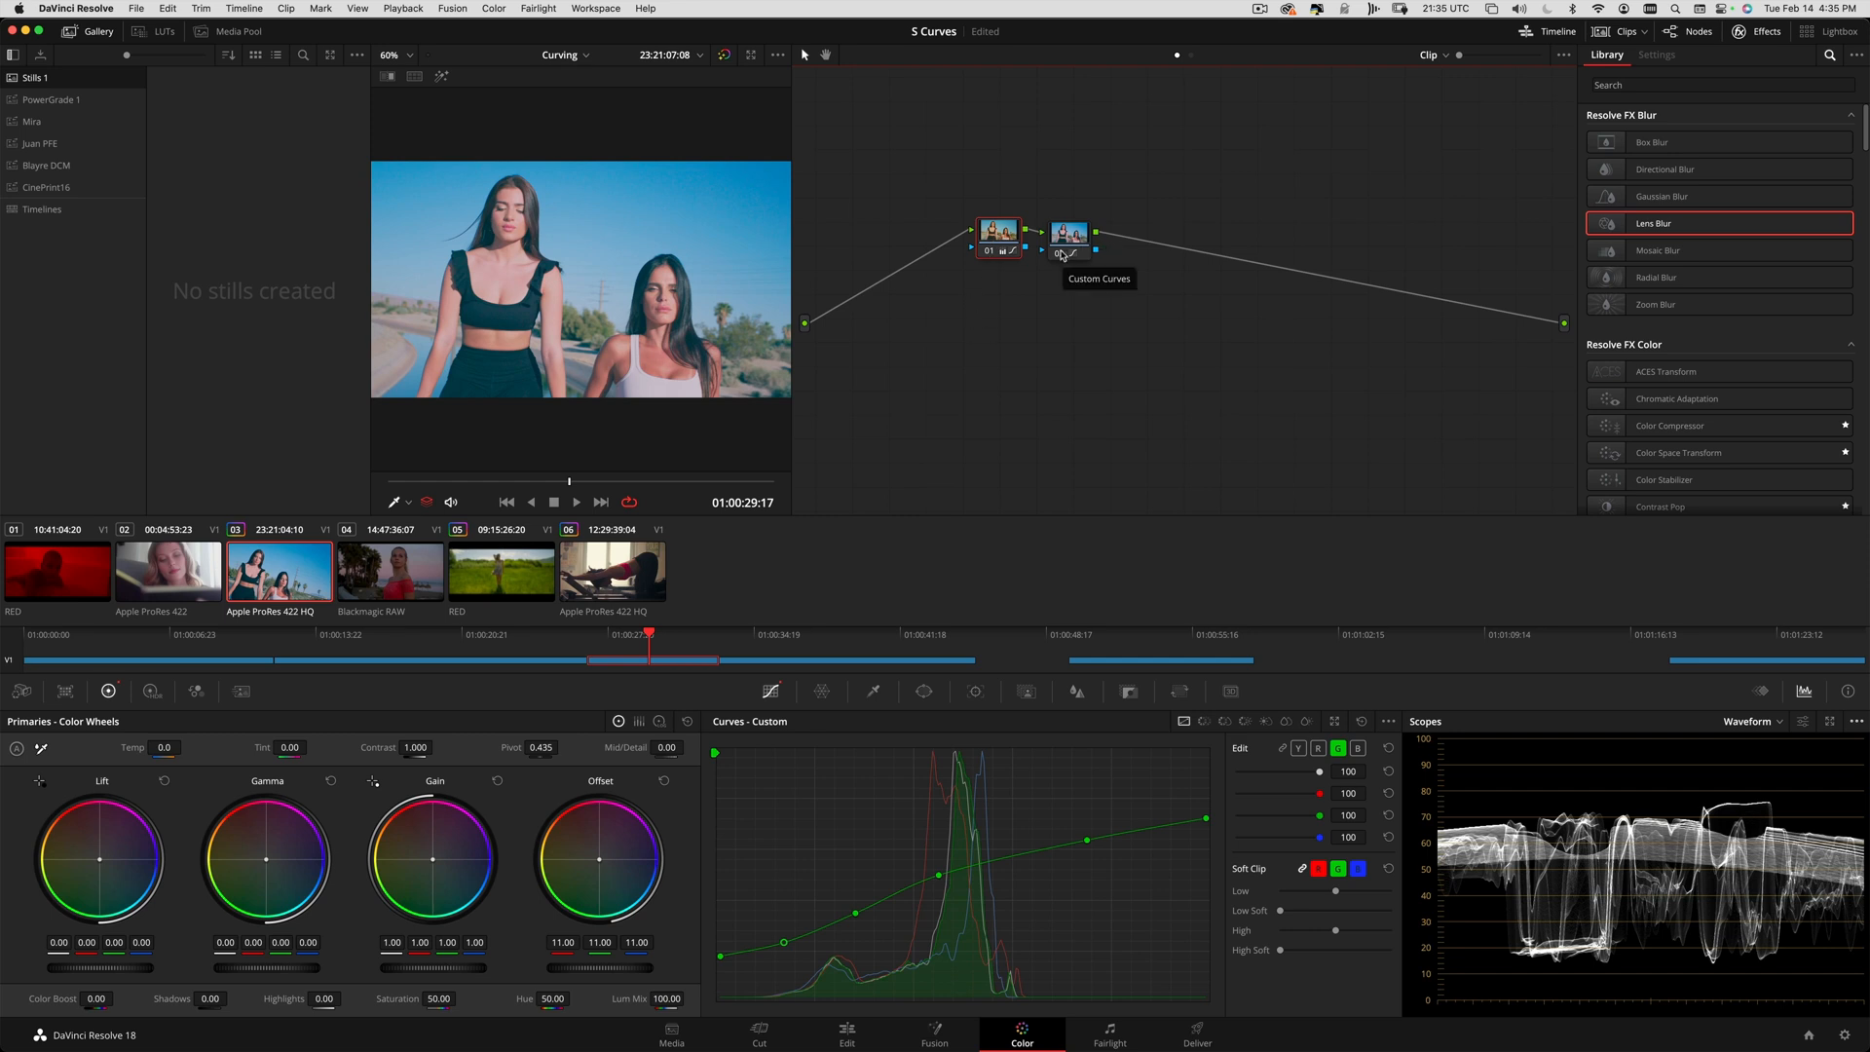
{"action": "key", "text": "shift+s"}
{"action": "left_click_drag", "start_coordinate": [998, 289], "coordinate": [940, 255]}
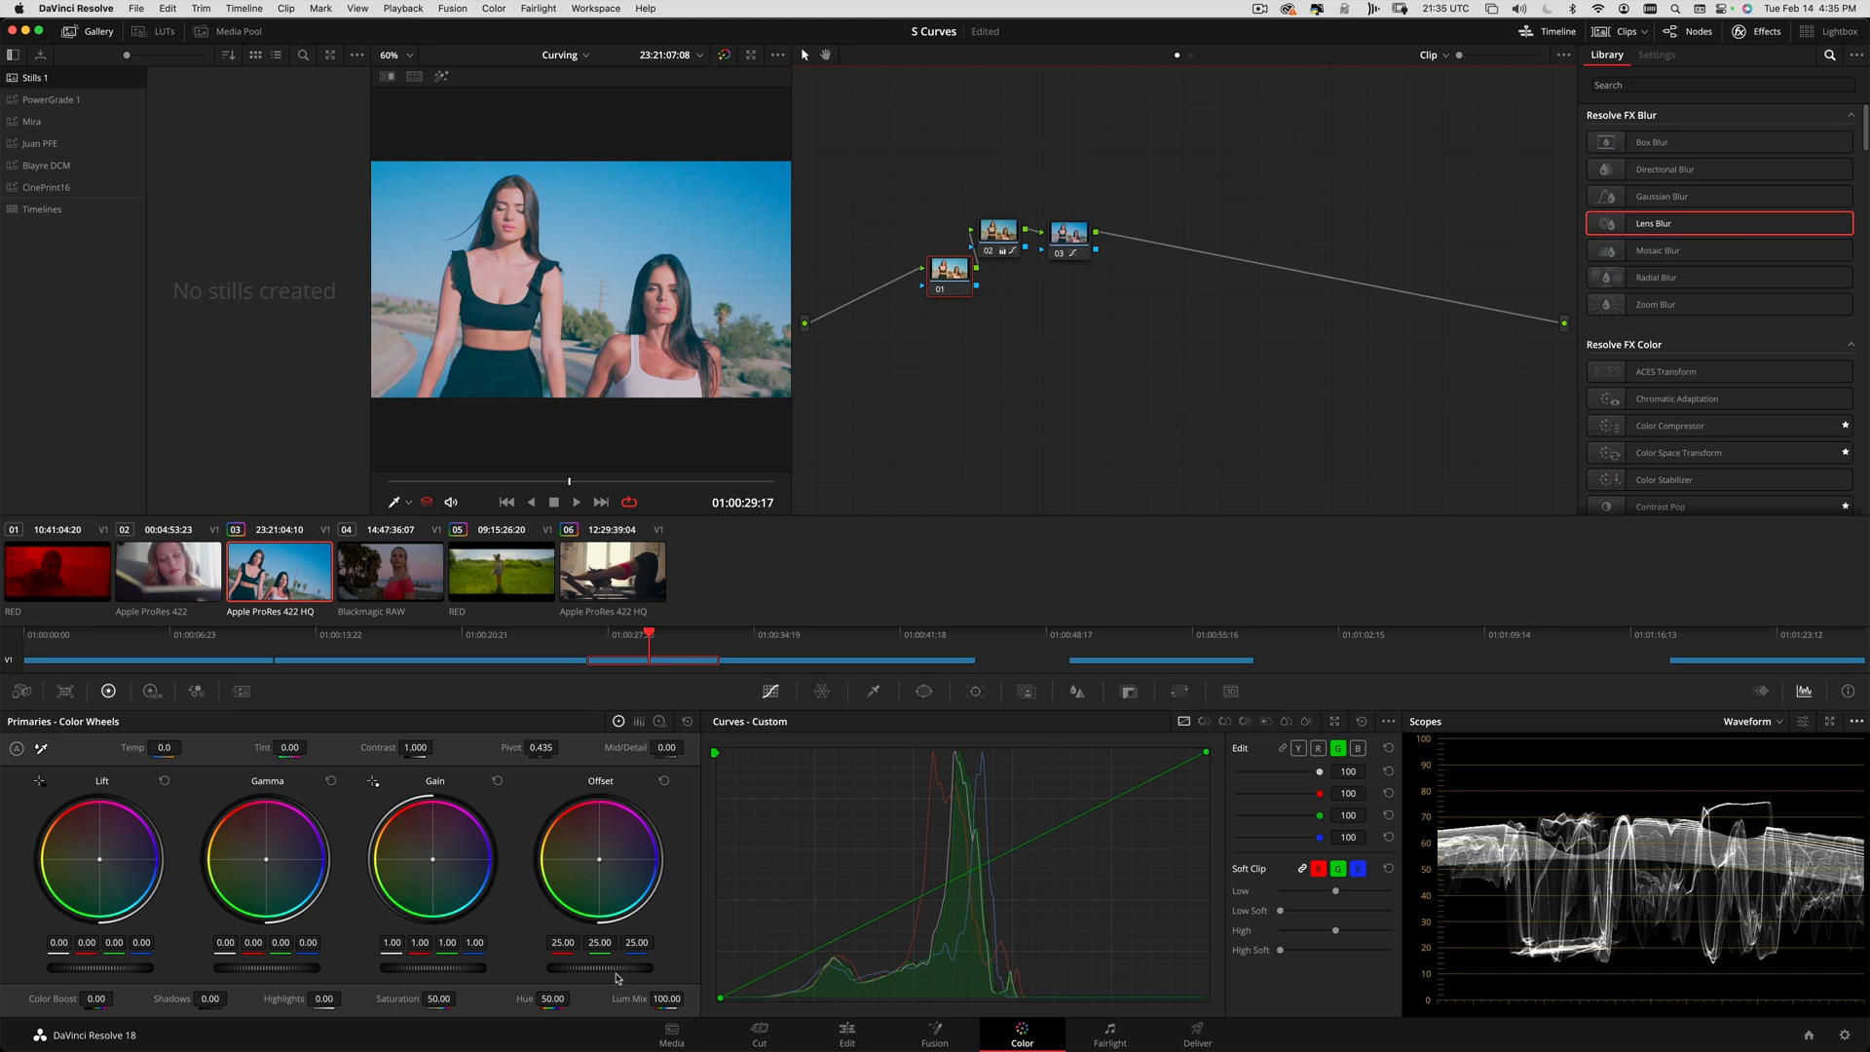
{"action": "left_click_drag", "start_coordinate": [618, 977], "coordinate": [379, 949]}
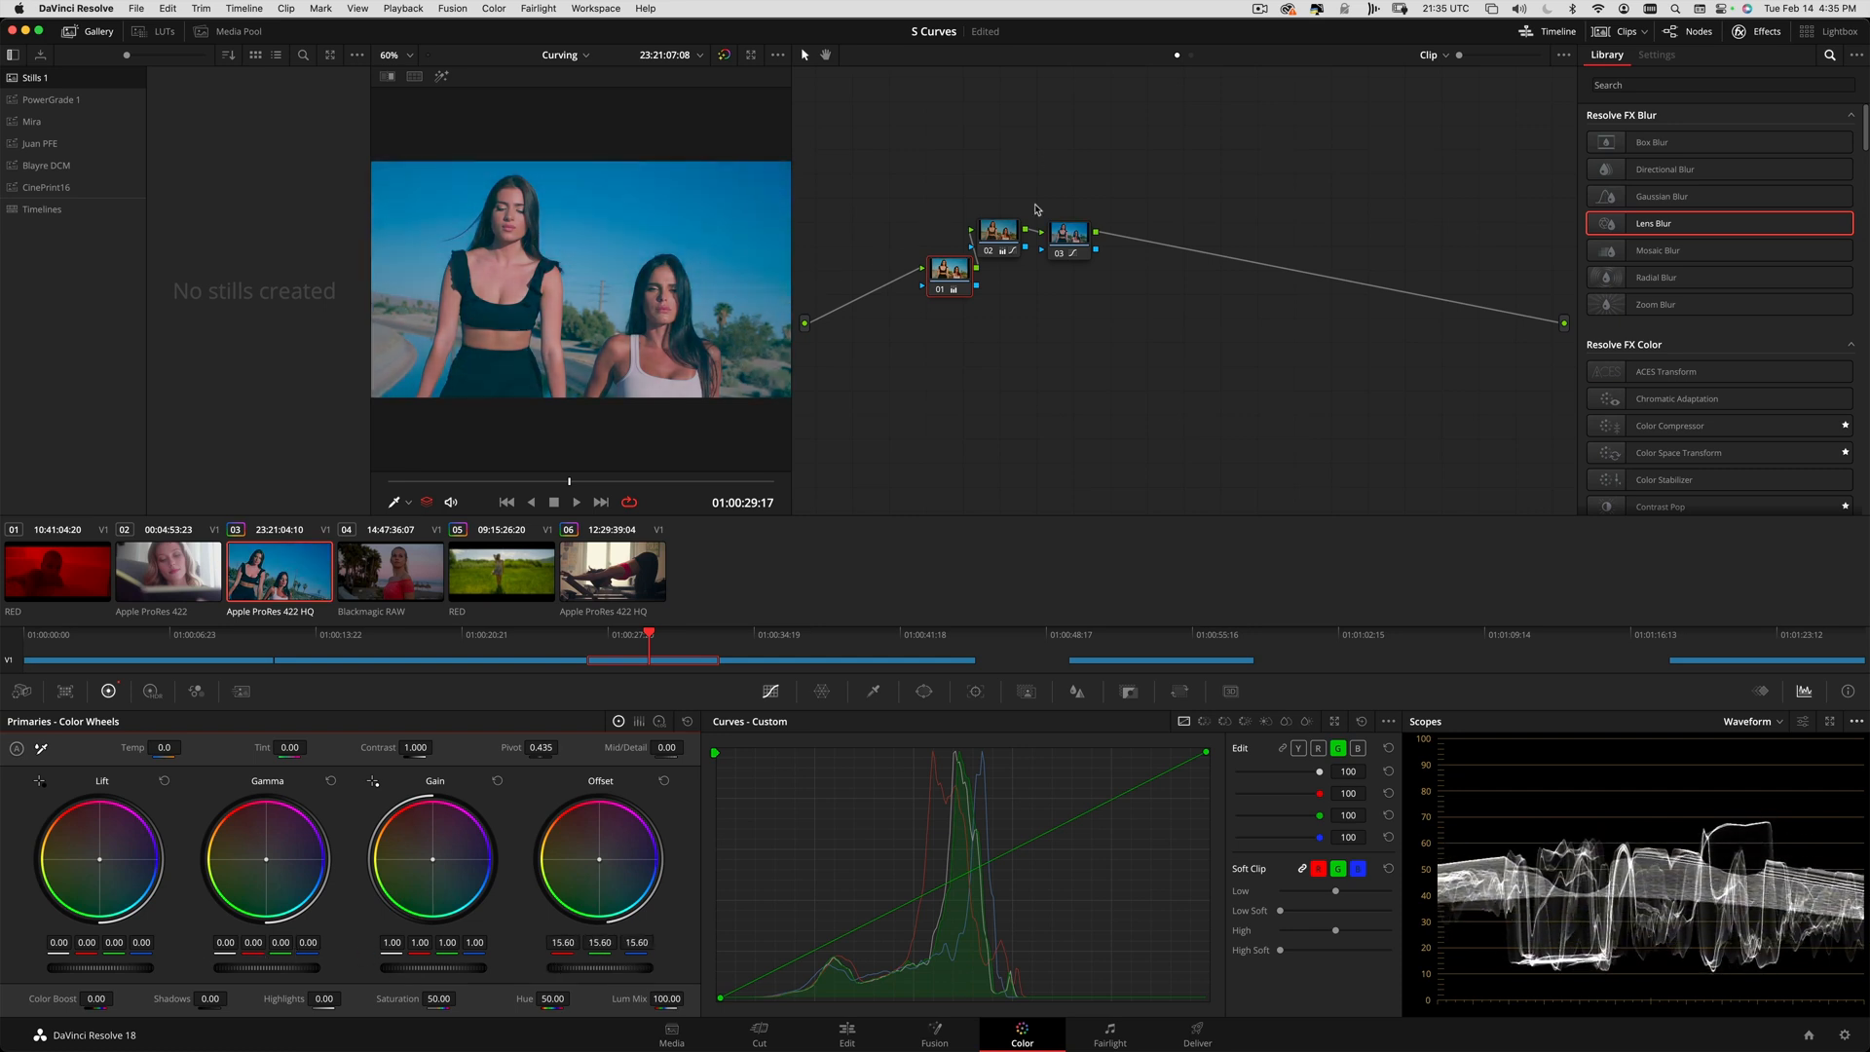
- Append node 04 after the last node, apply the False Color effect to it and set its Plugin Mode to Creative
{"action": "left_click", "coordinate": [1064, 238]}
{"action": "key", "text": "alt+s"}
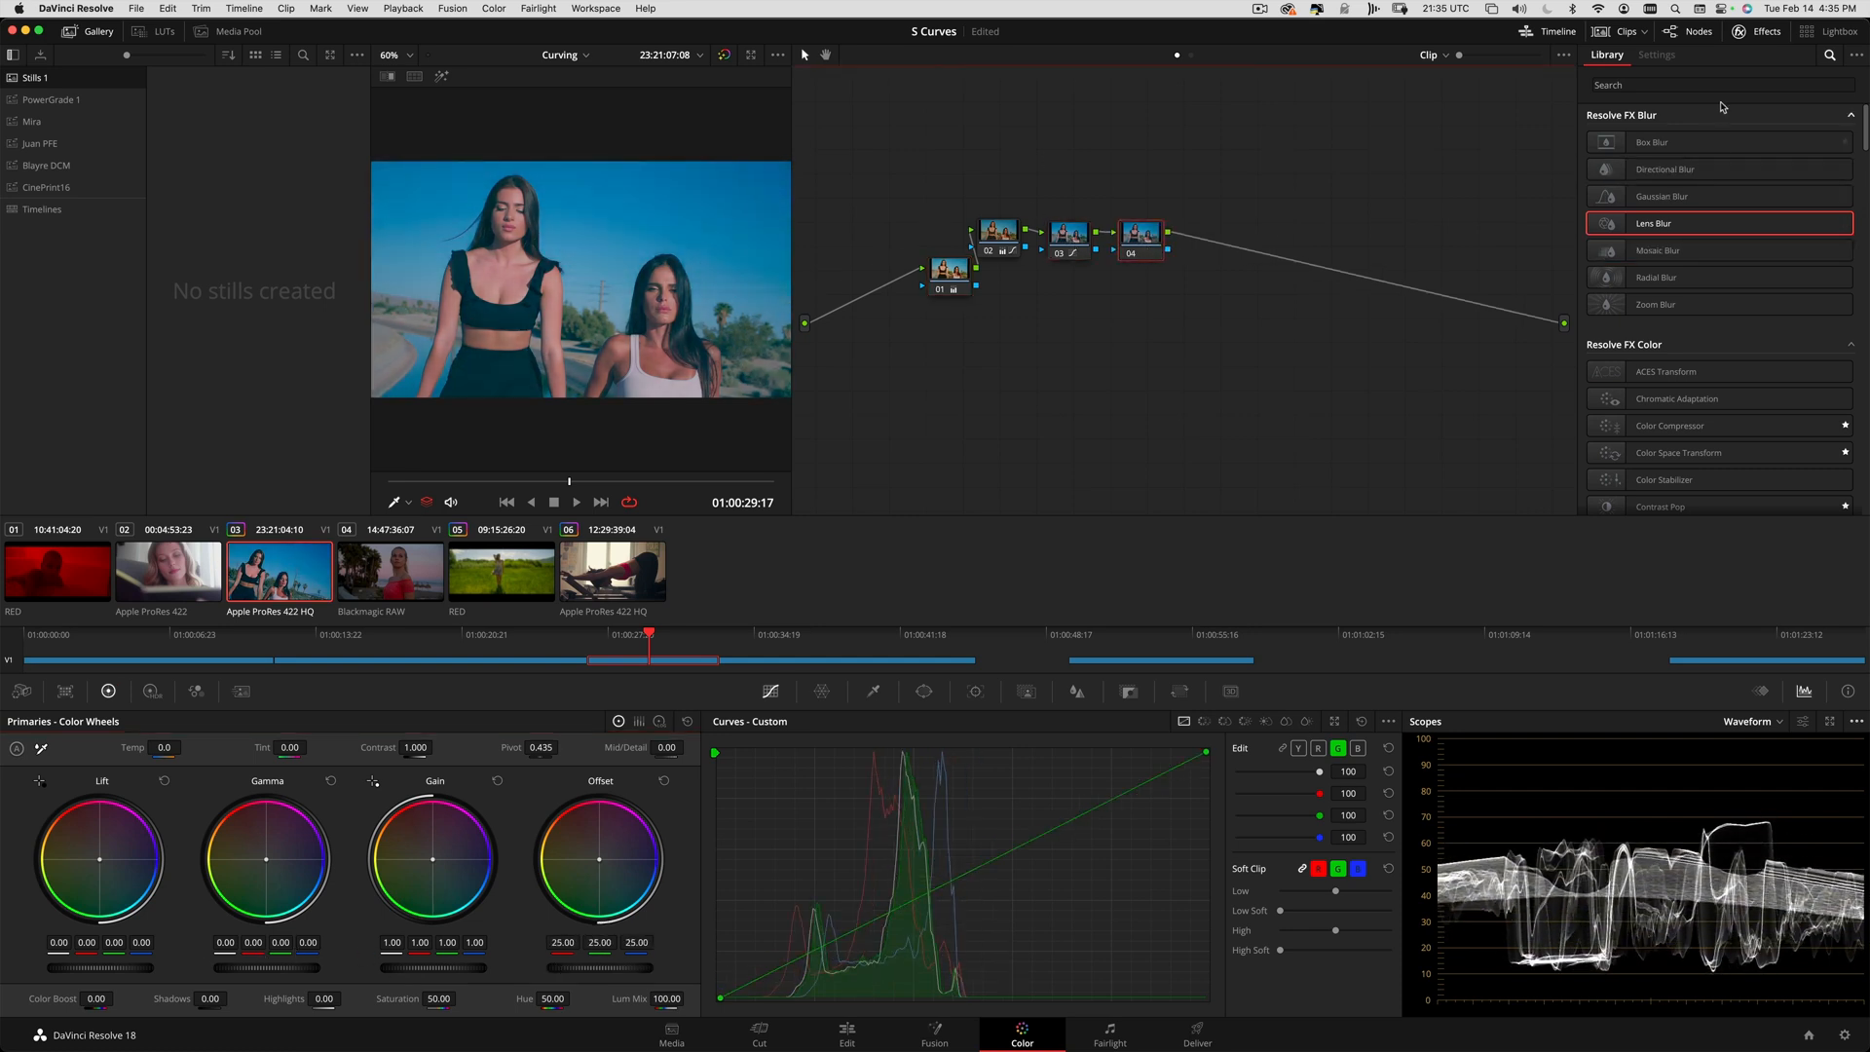
{"action": "left_click", "coordinate": [1721, 82]}
{"action": "type", "text": "false"}
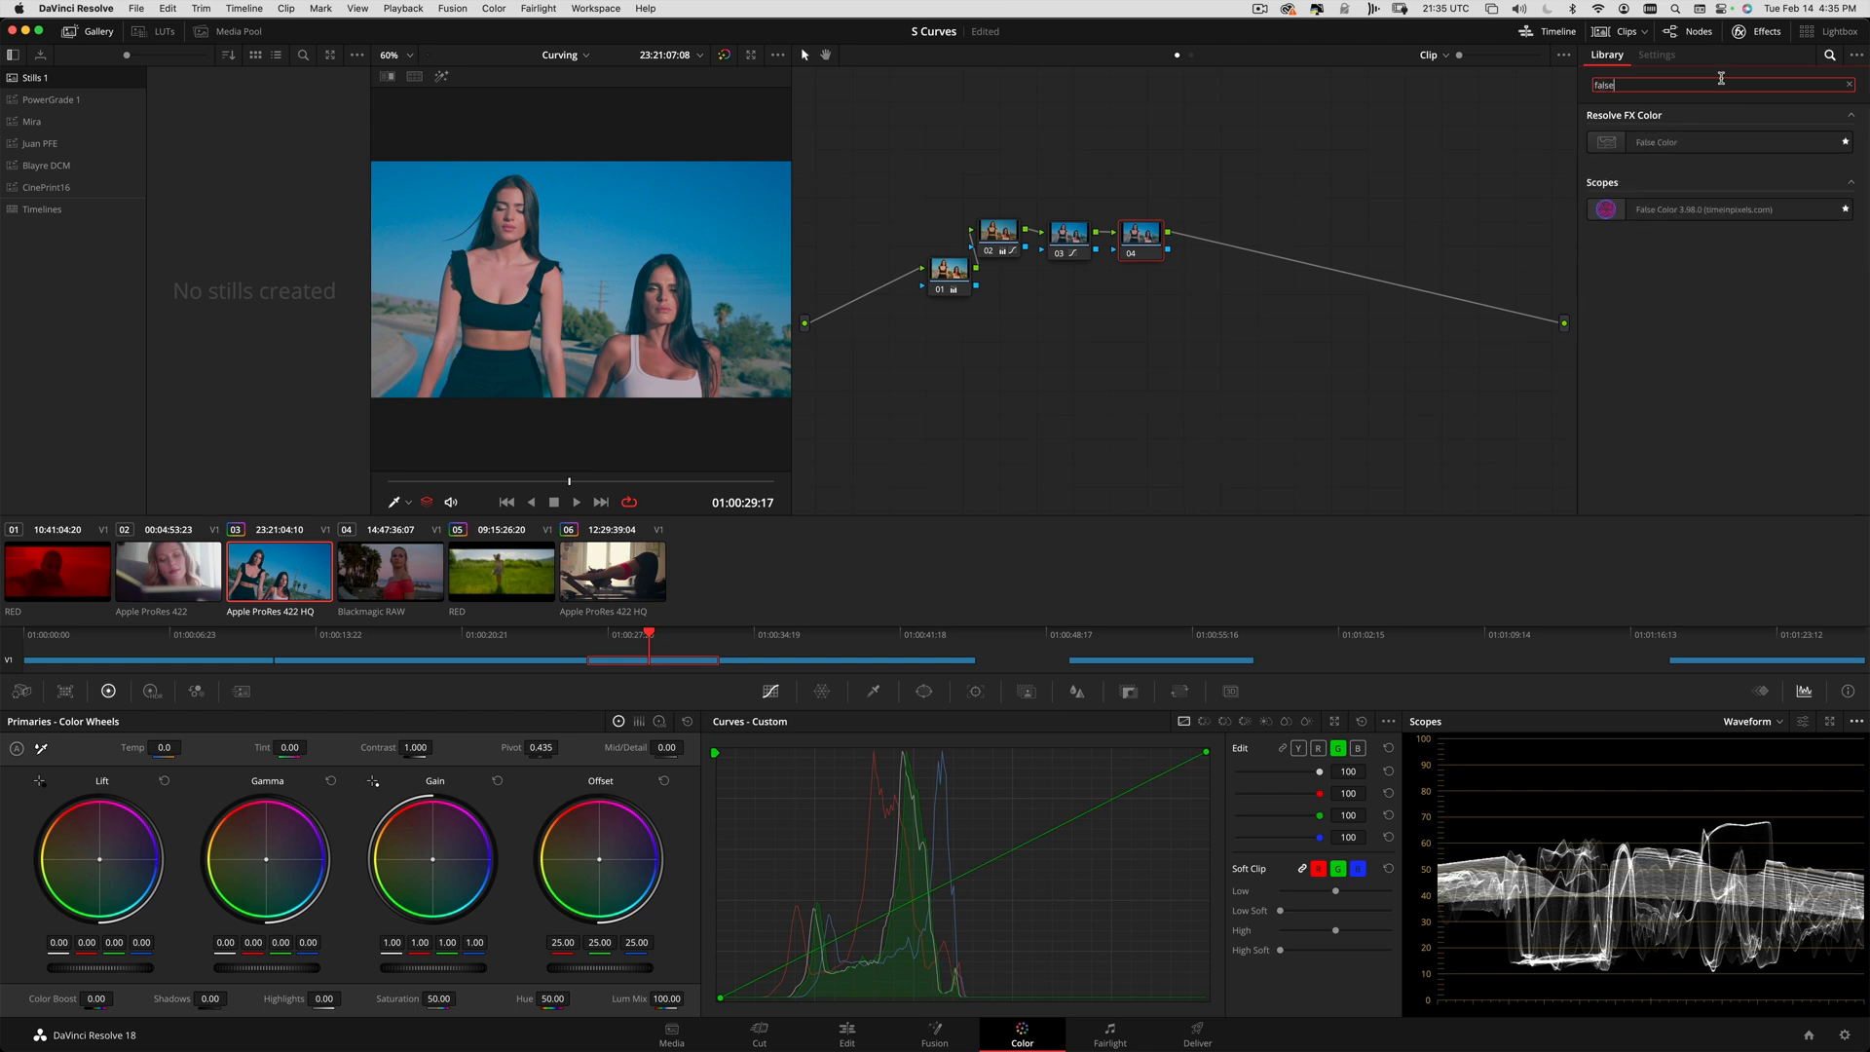
{"action": "left_click_drag", "start_coordinate": [1656, 142], "coordinate": [1141, 235]}
{"action": "left_click", "coordinate": [1742, 137]}
{"action": "left_click", "coordinate": [1709, 168]}
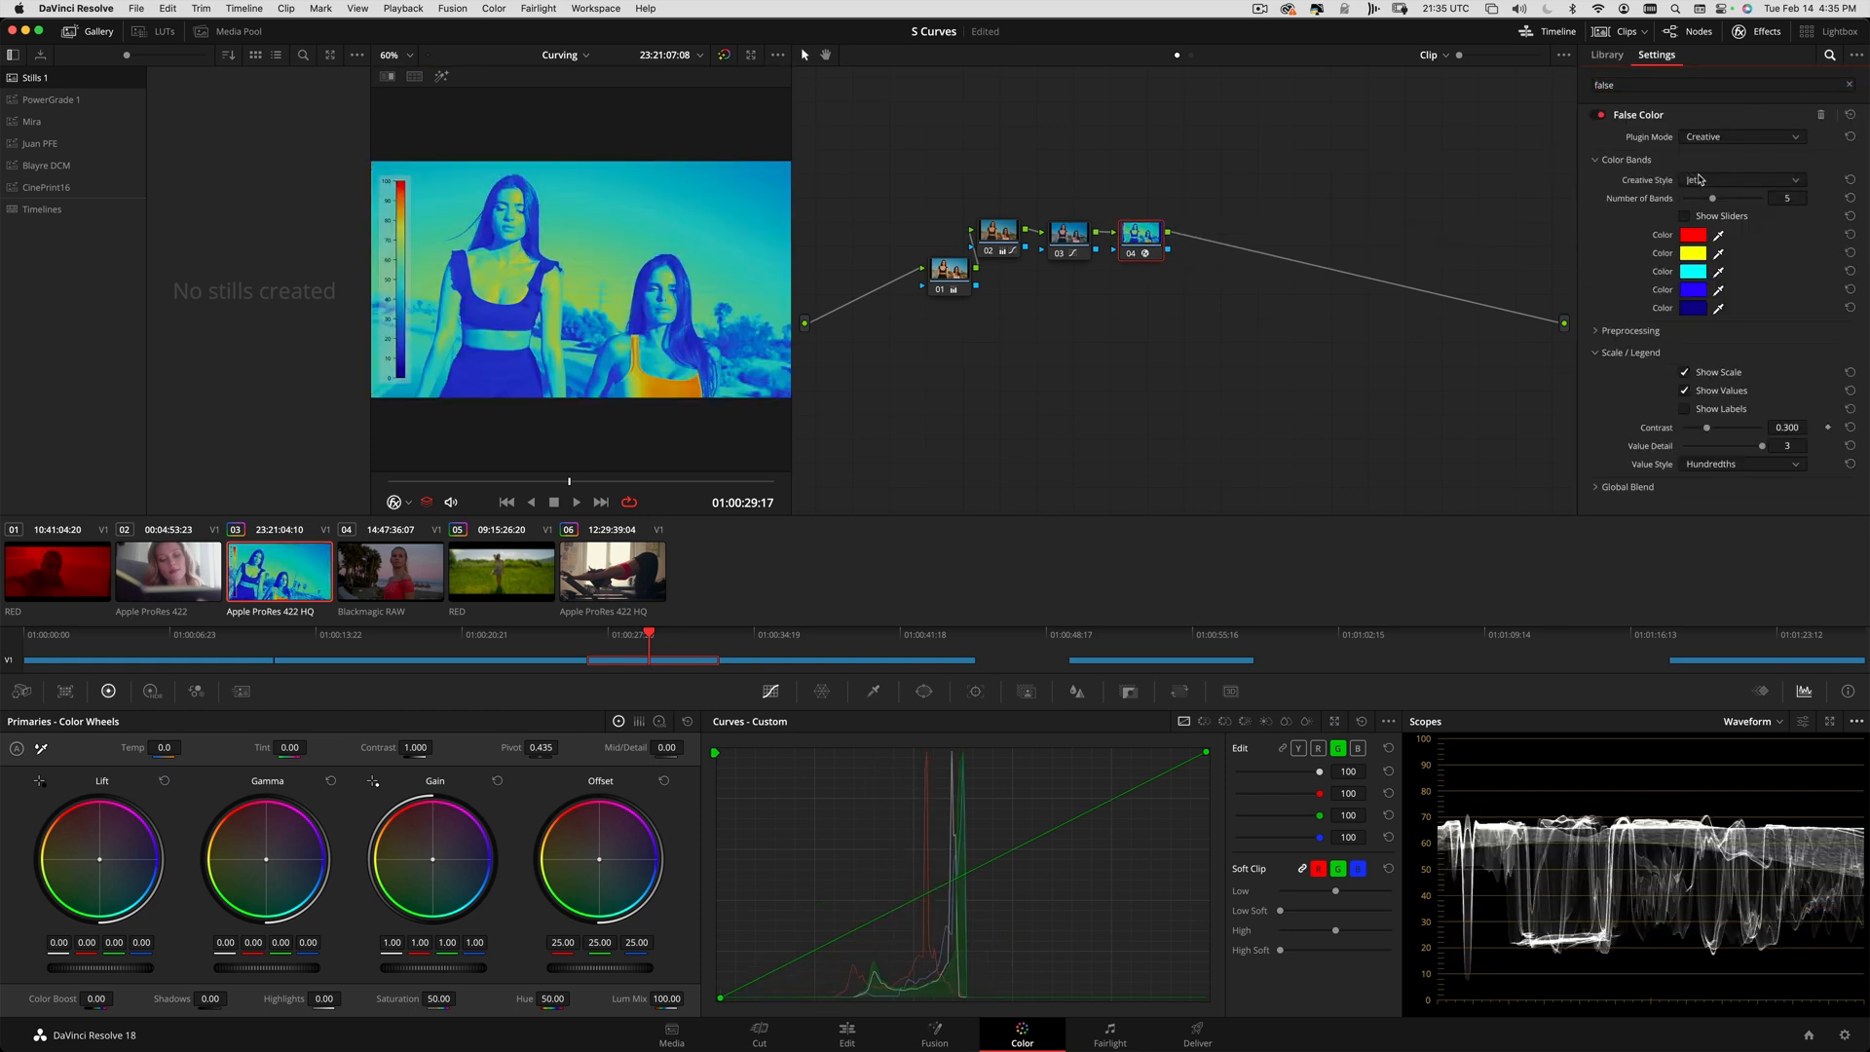
- Set False Color's Creative Style to Exposure Guide, and use it as reference to lower node 01's Offset to 9.60
{"action": "left_click", "coordinate": [1711, 180]}
{"action": "left_click", "coordinate": [1717, 216]}
{"action": "left_click", "coordinate": [951, 263]}
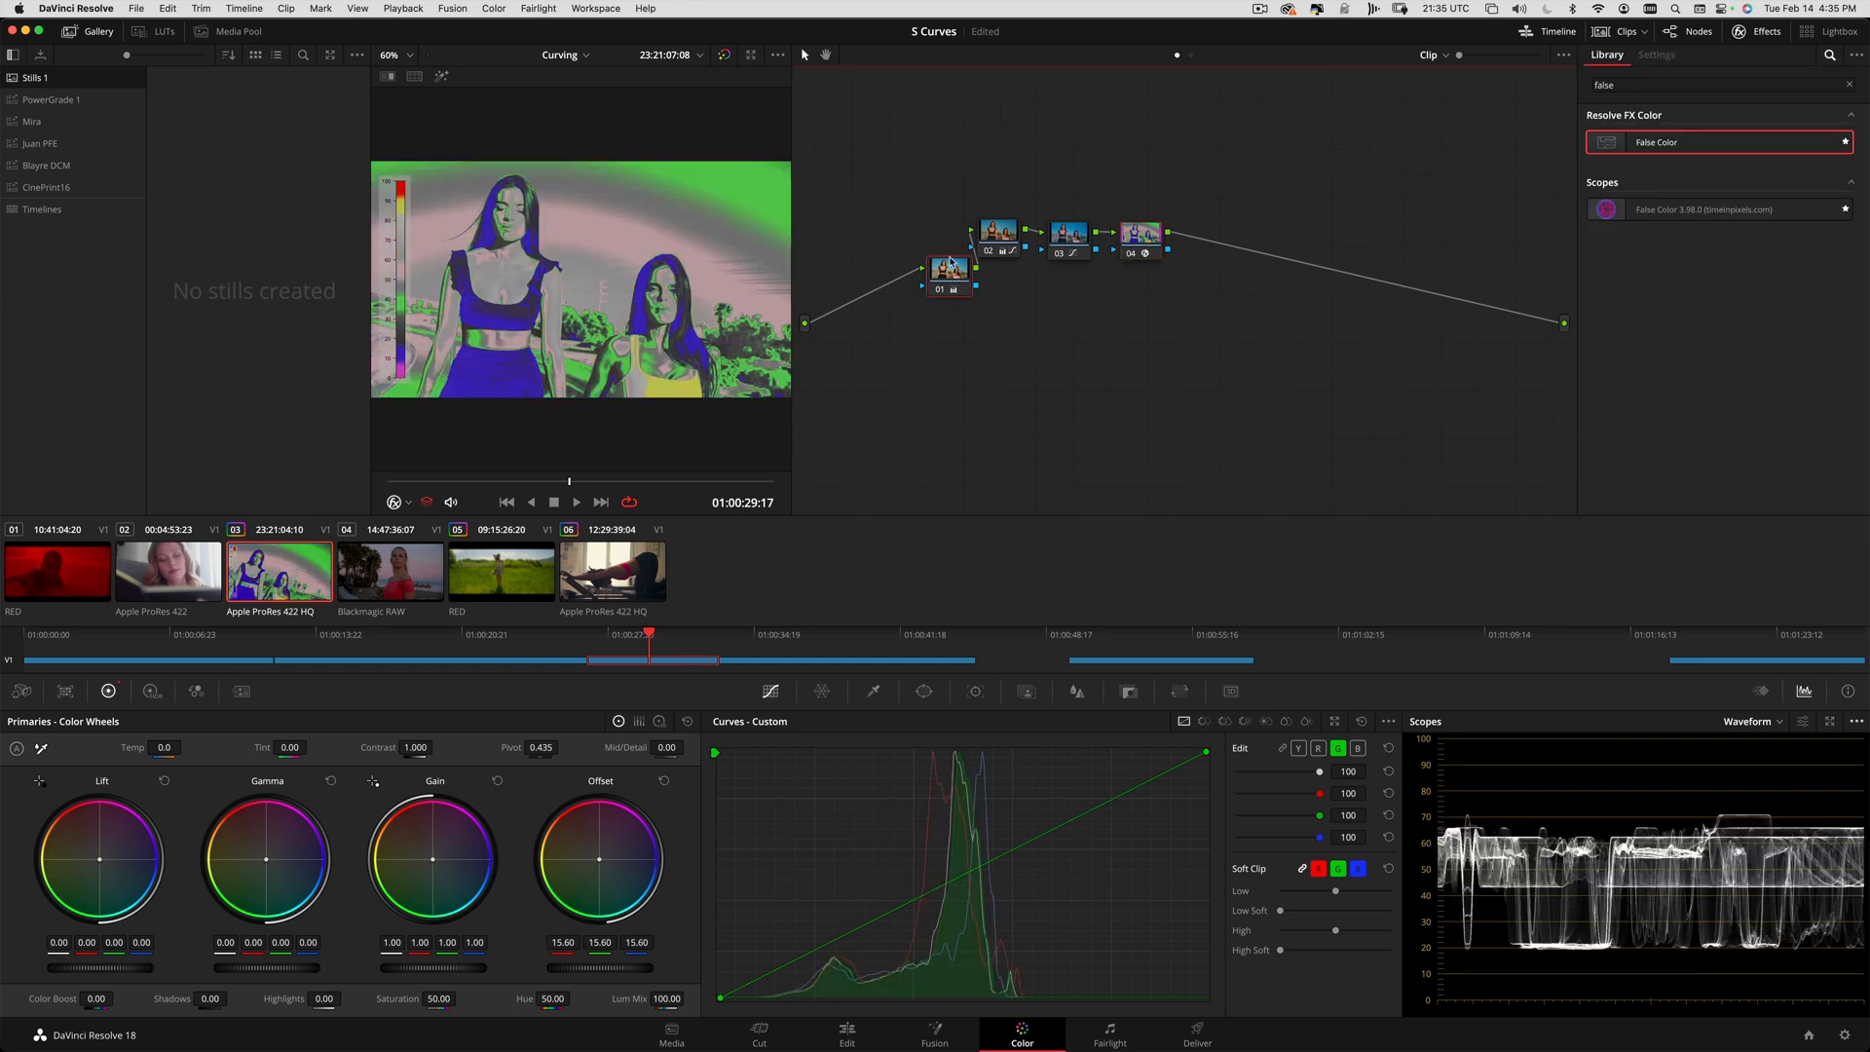
{"action": "key", "text": "minus"}
{"action": "key", "text": "minus"}
{"action": "key", "text": "minus"}
{"action": "key", "text": "minus"}
{"action": "key", "text": "minus"}
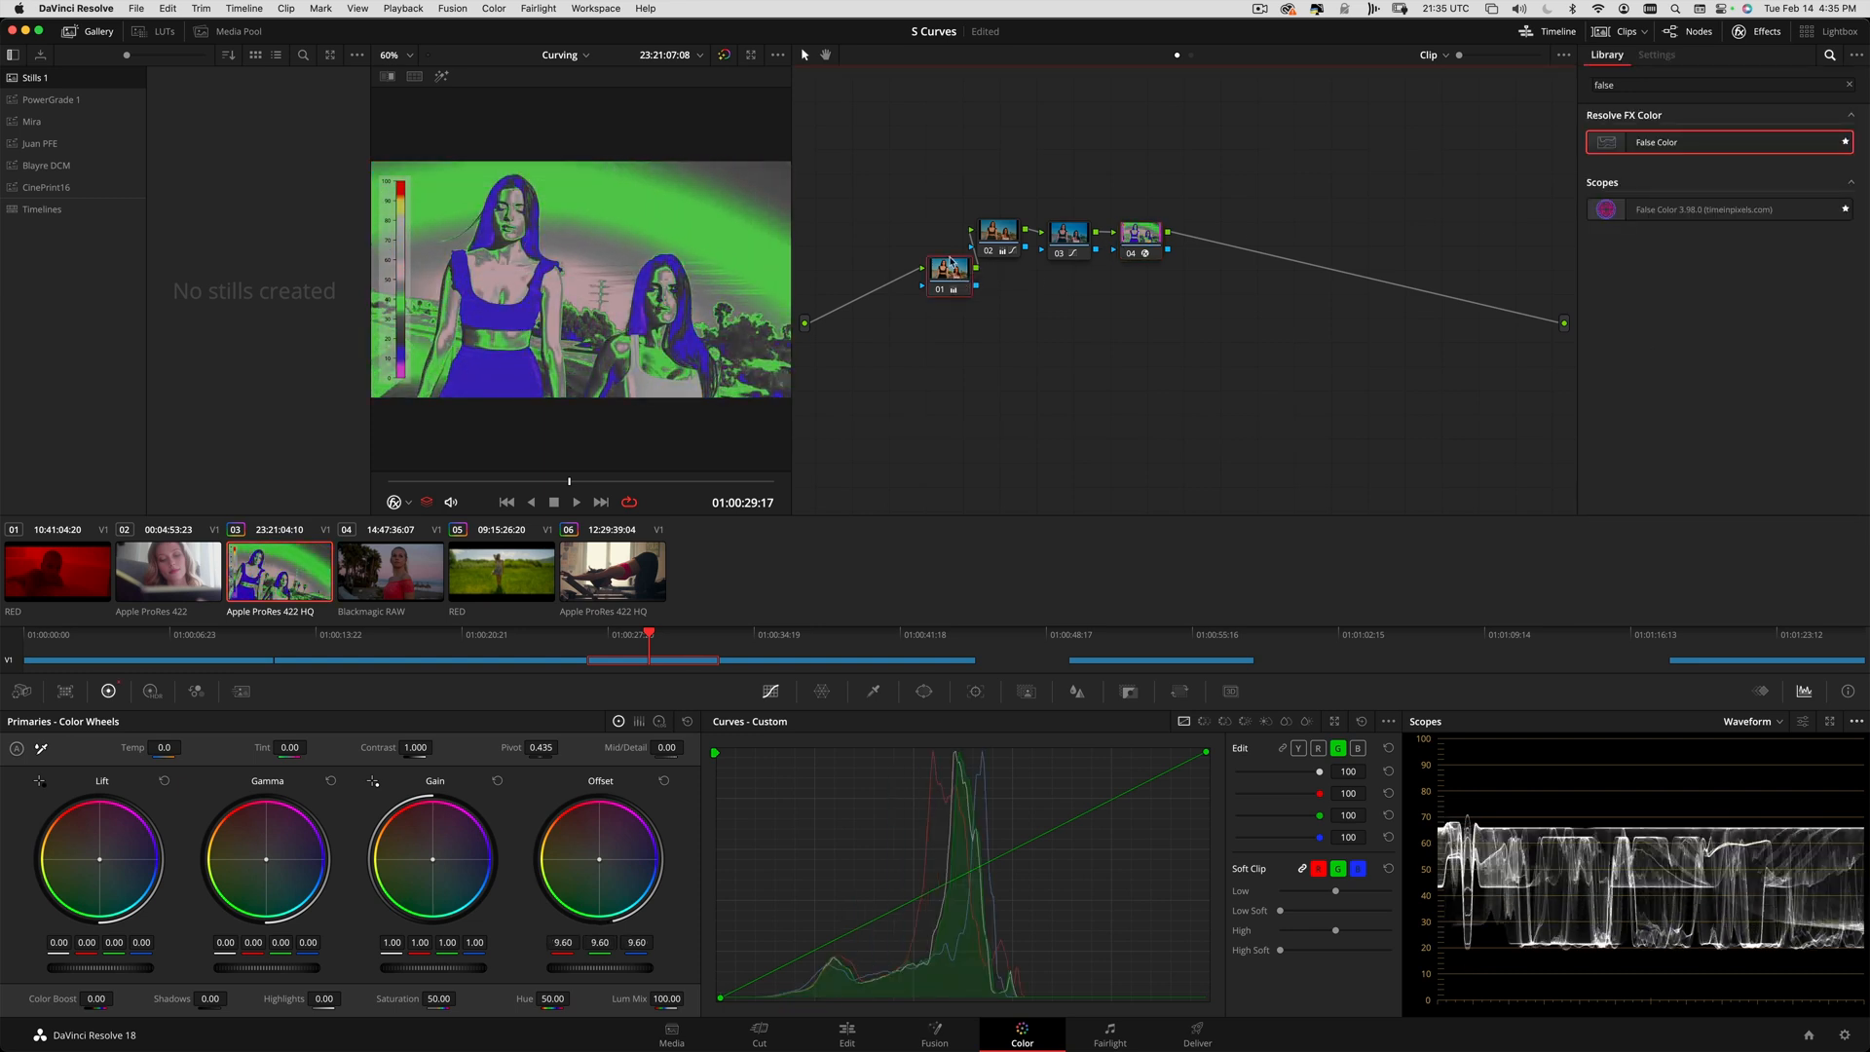
{"action": "key", "text": "minus"}
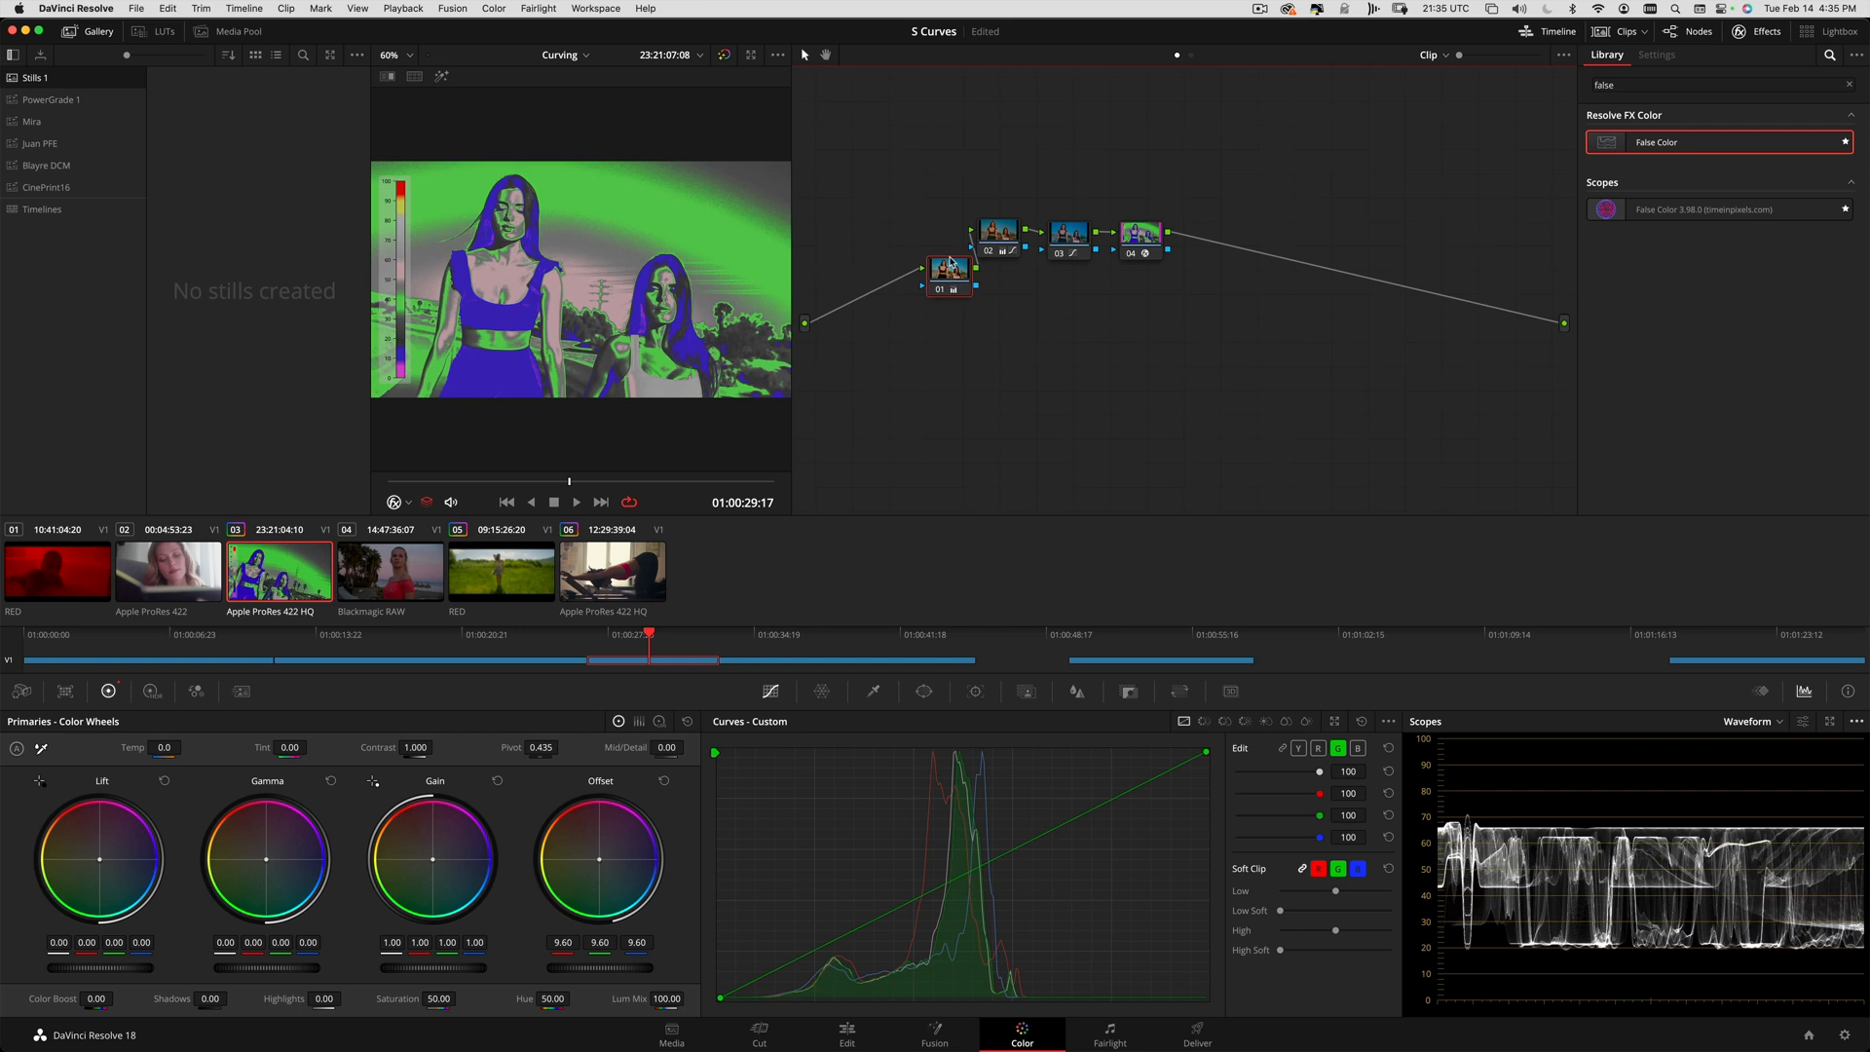
- Disable the False Color node 04 and play back clip 03 from several points to review the exposure
{"action": "left_click", "coordinate": [1125, 237]}
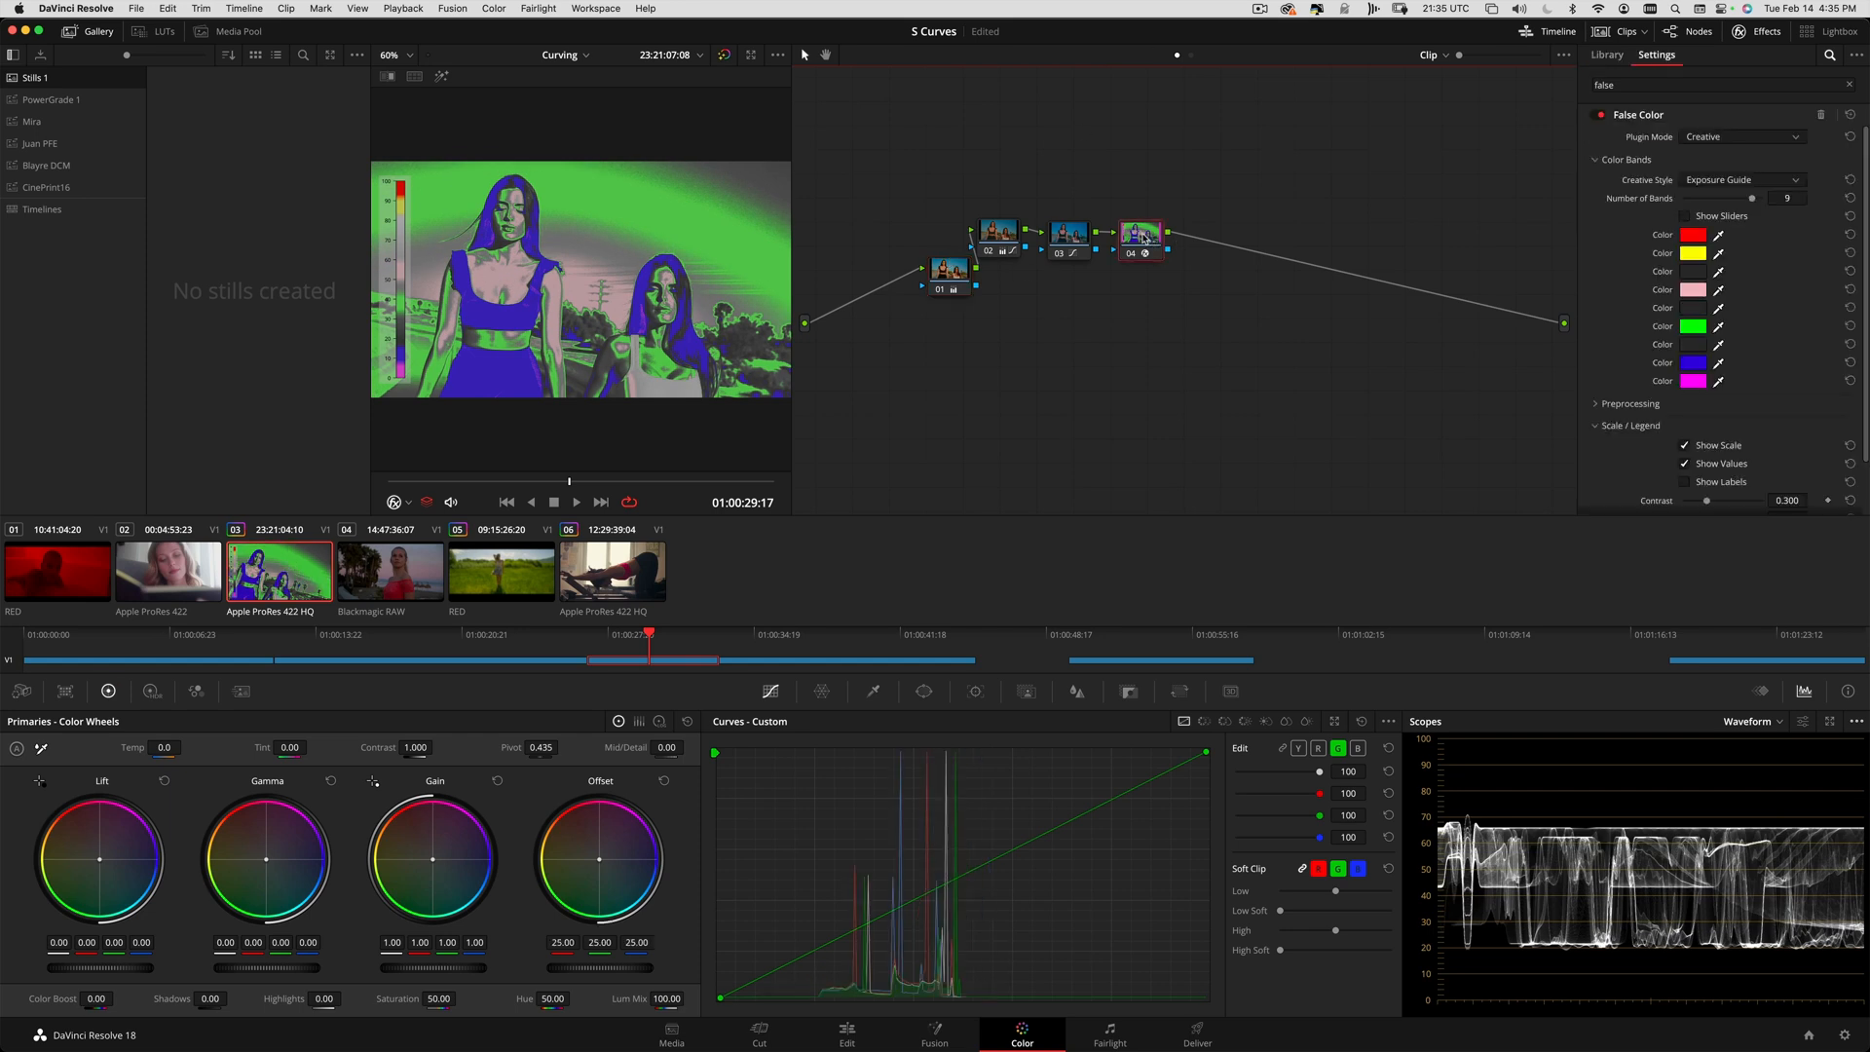
{"action": "key", "text": "ctrl+d"}
{"action": "key", "text": "space"}
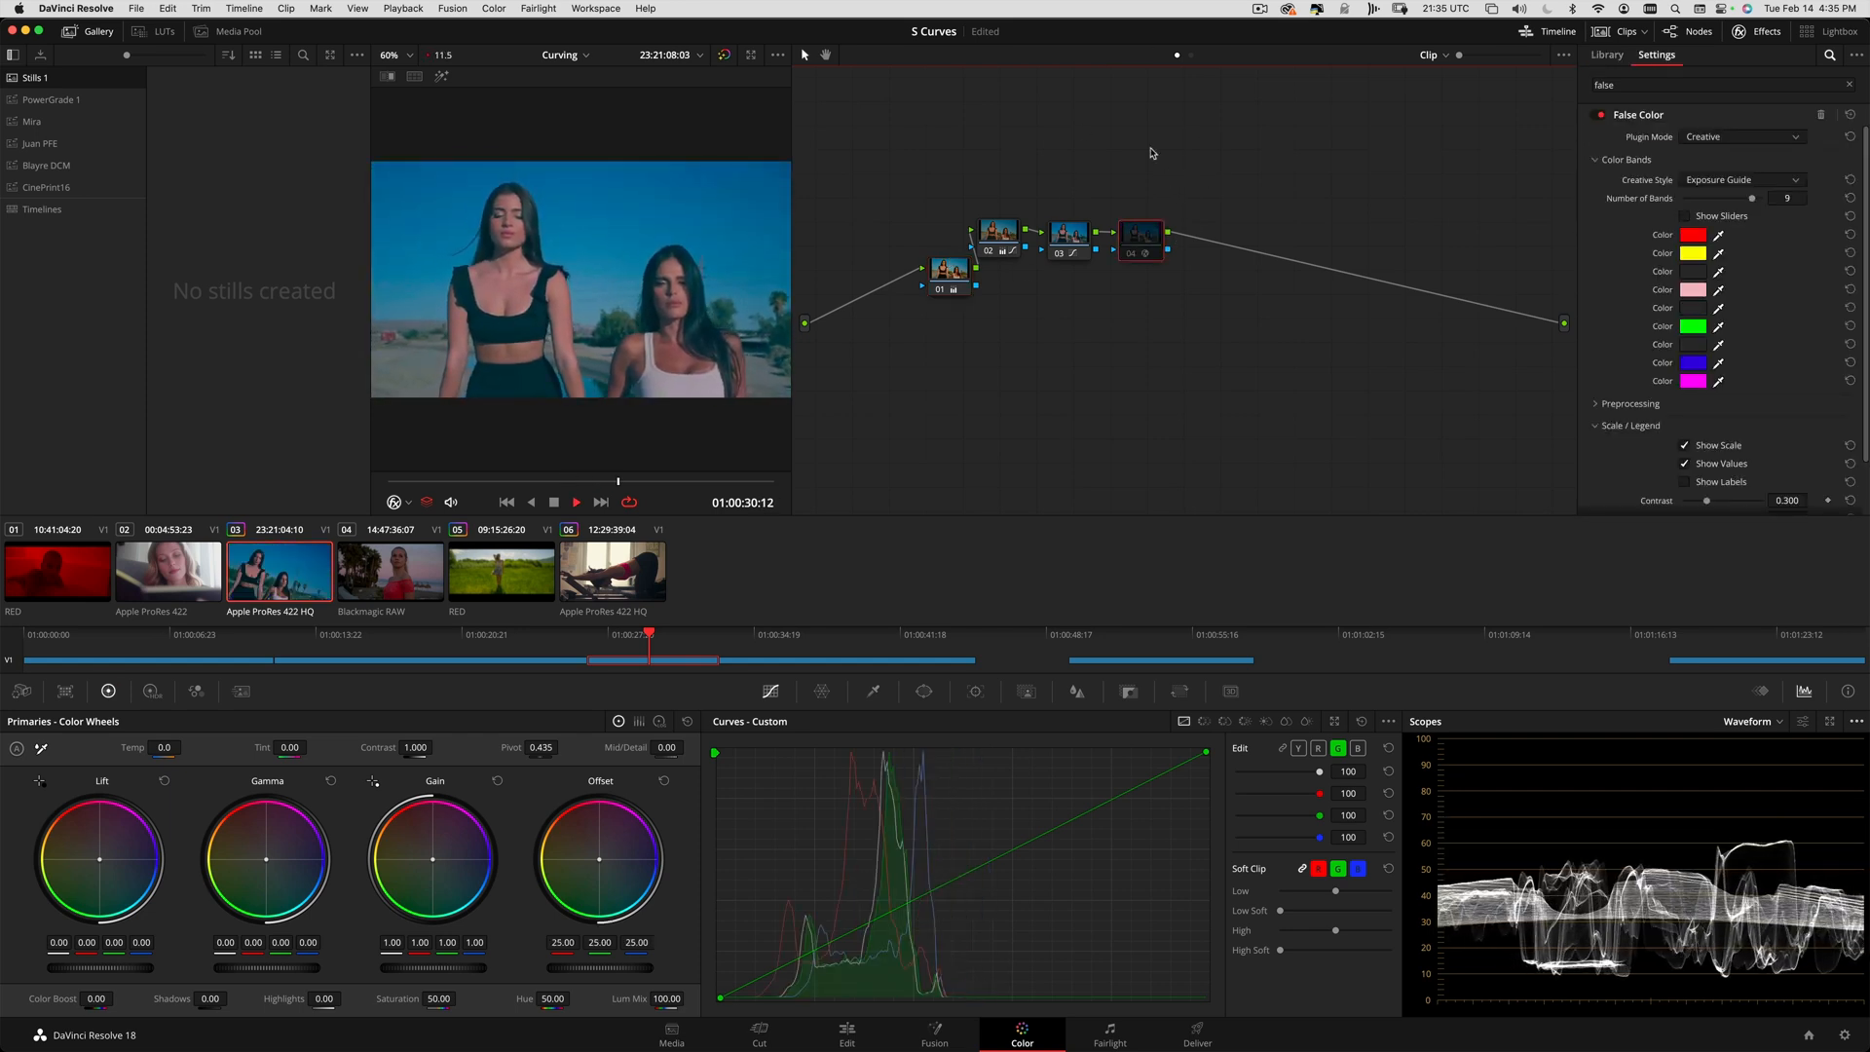
{"action": "left_click_drag", "start_coordinate": [546, 483], "coordinate": [447, 458]}
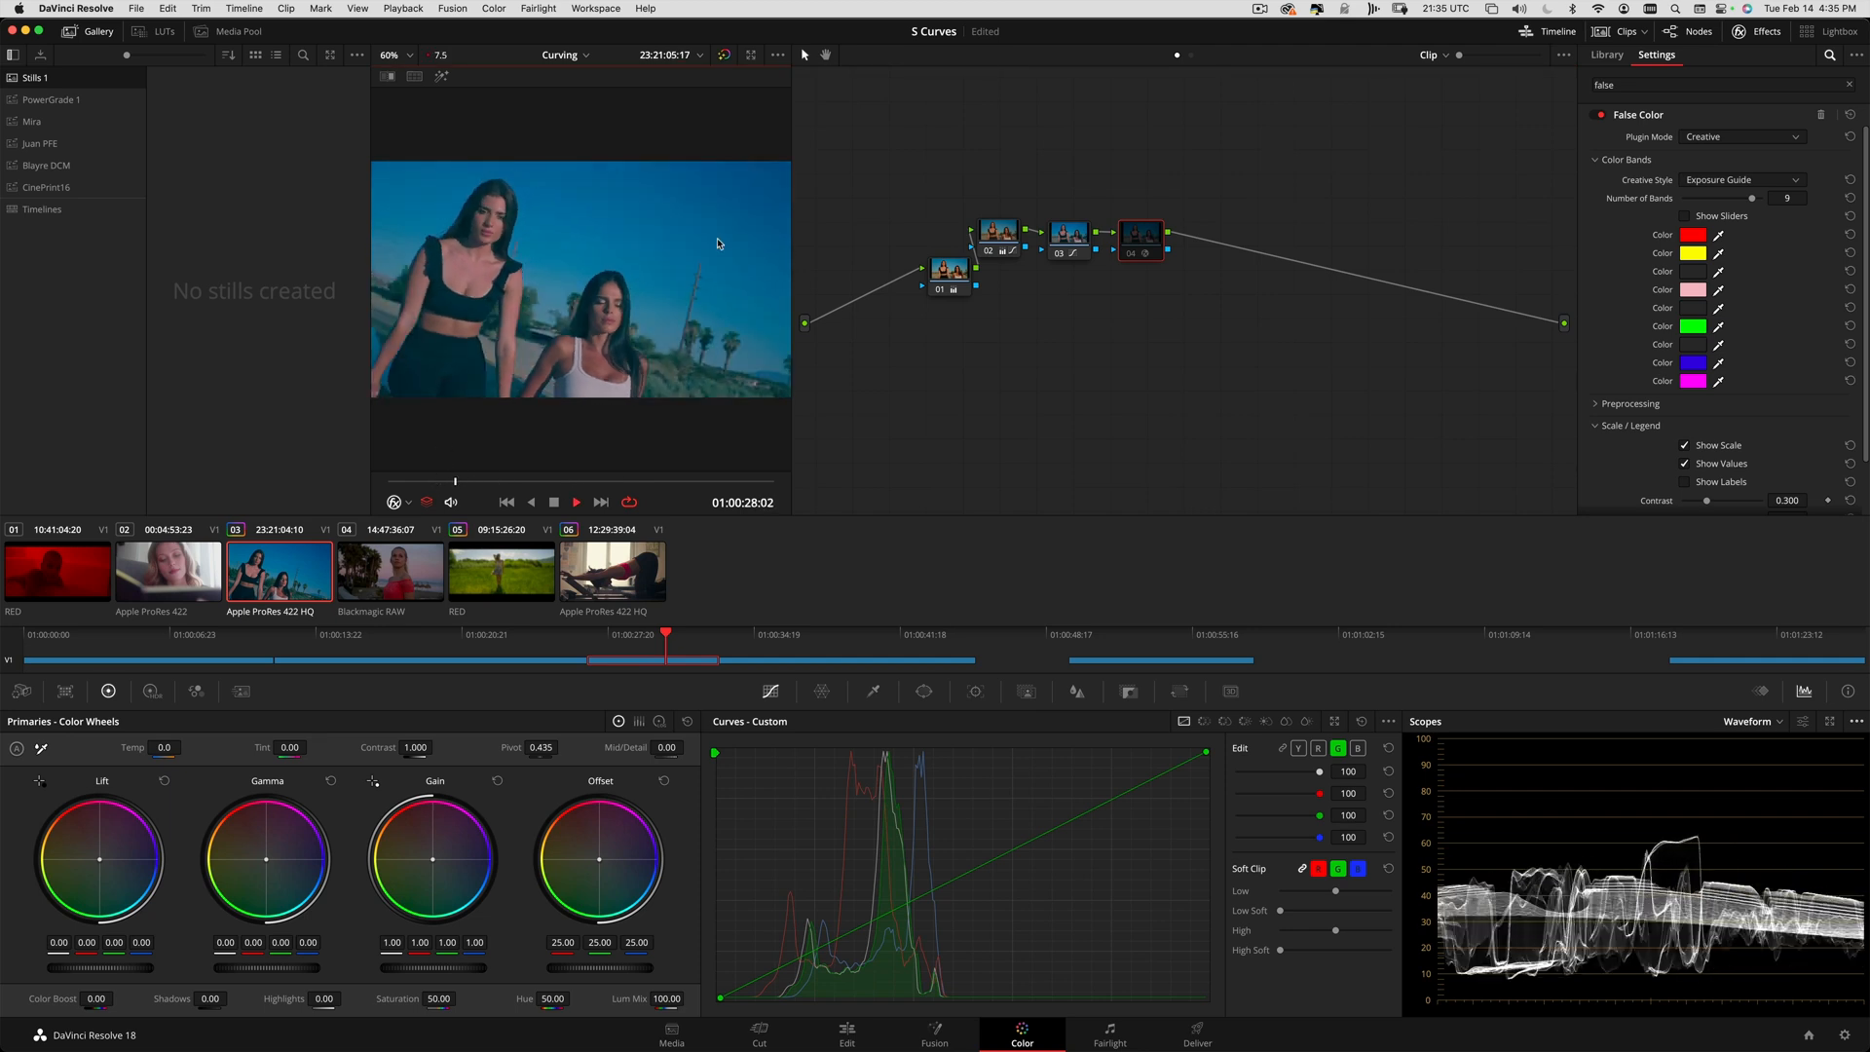
{"action": "key", "text": "space"}
{"action": "left_click", "coordinate": [532, 482]}
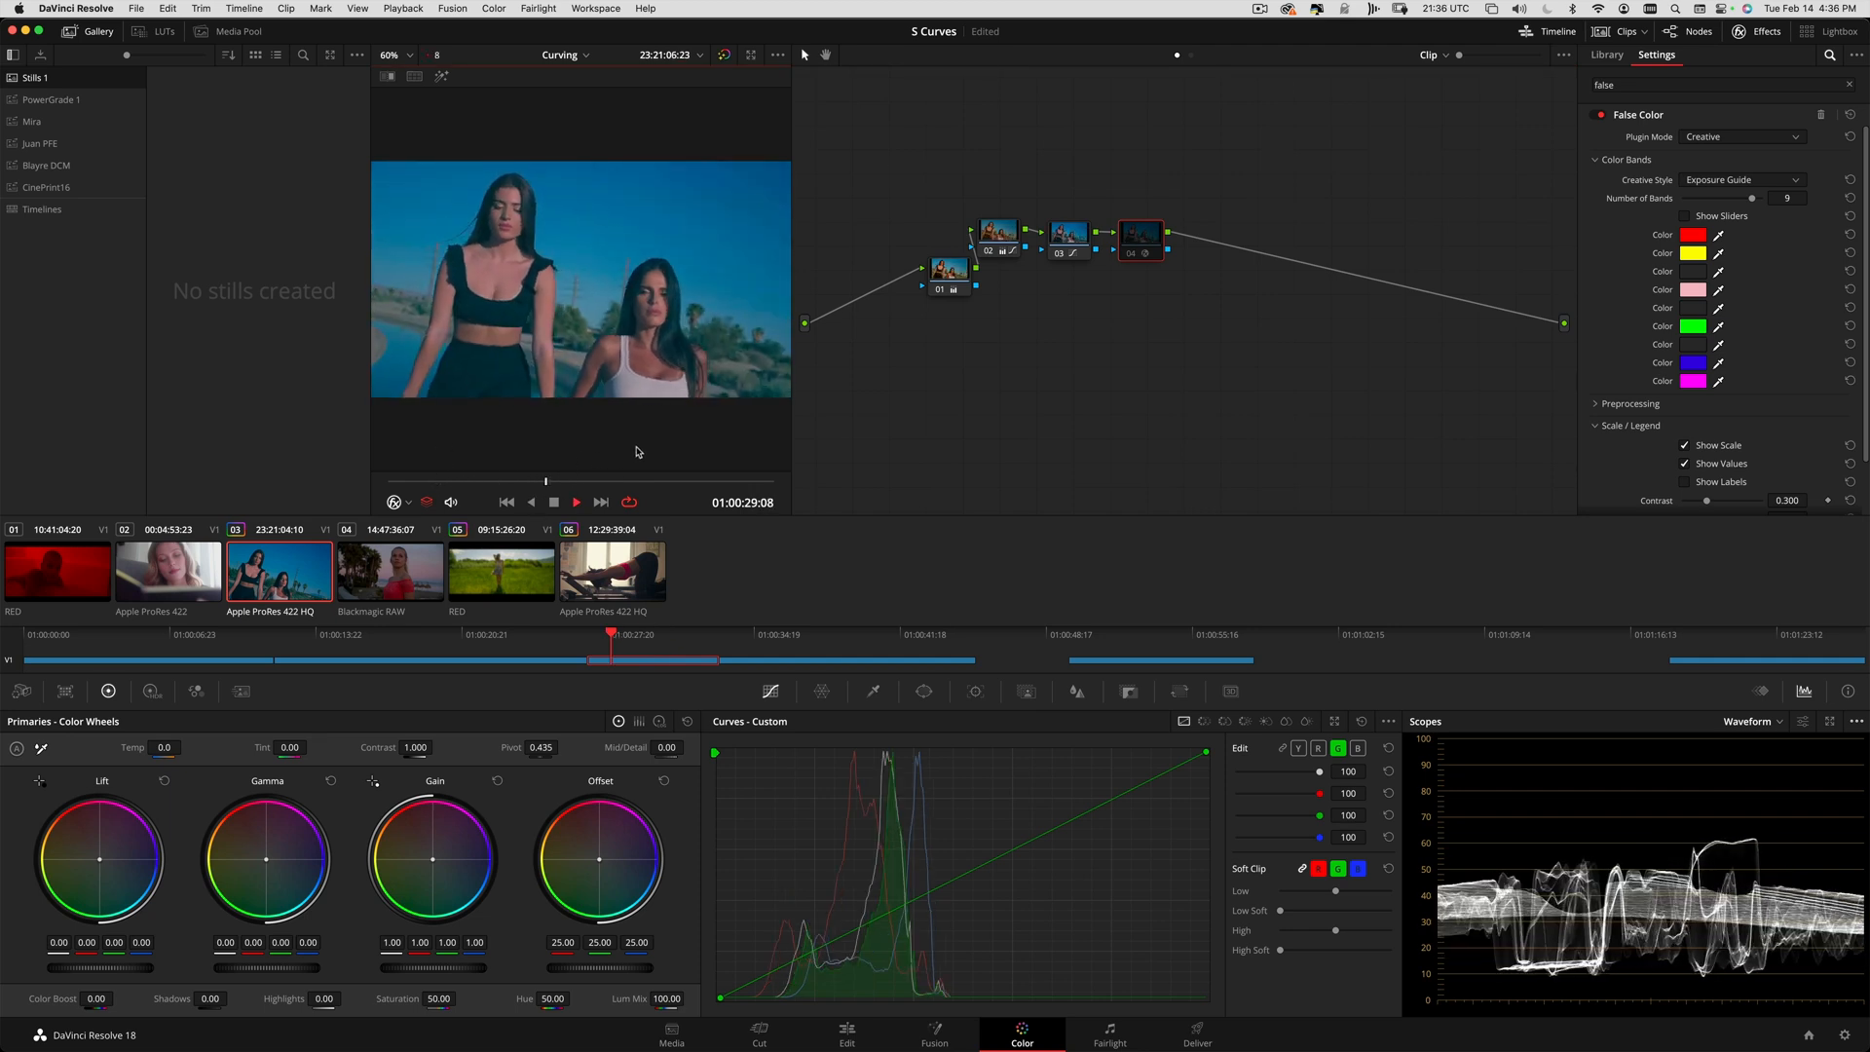
{"action": "key", "text": "space"}
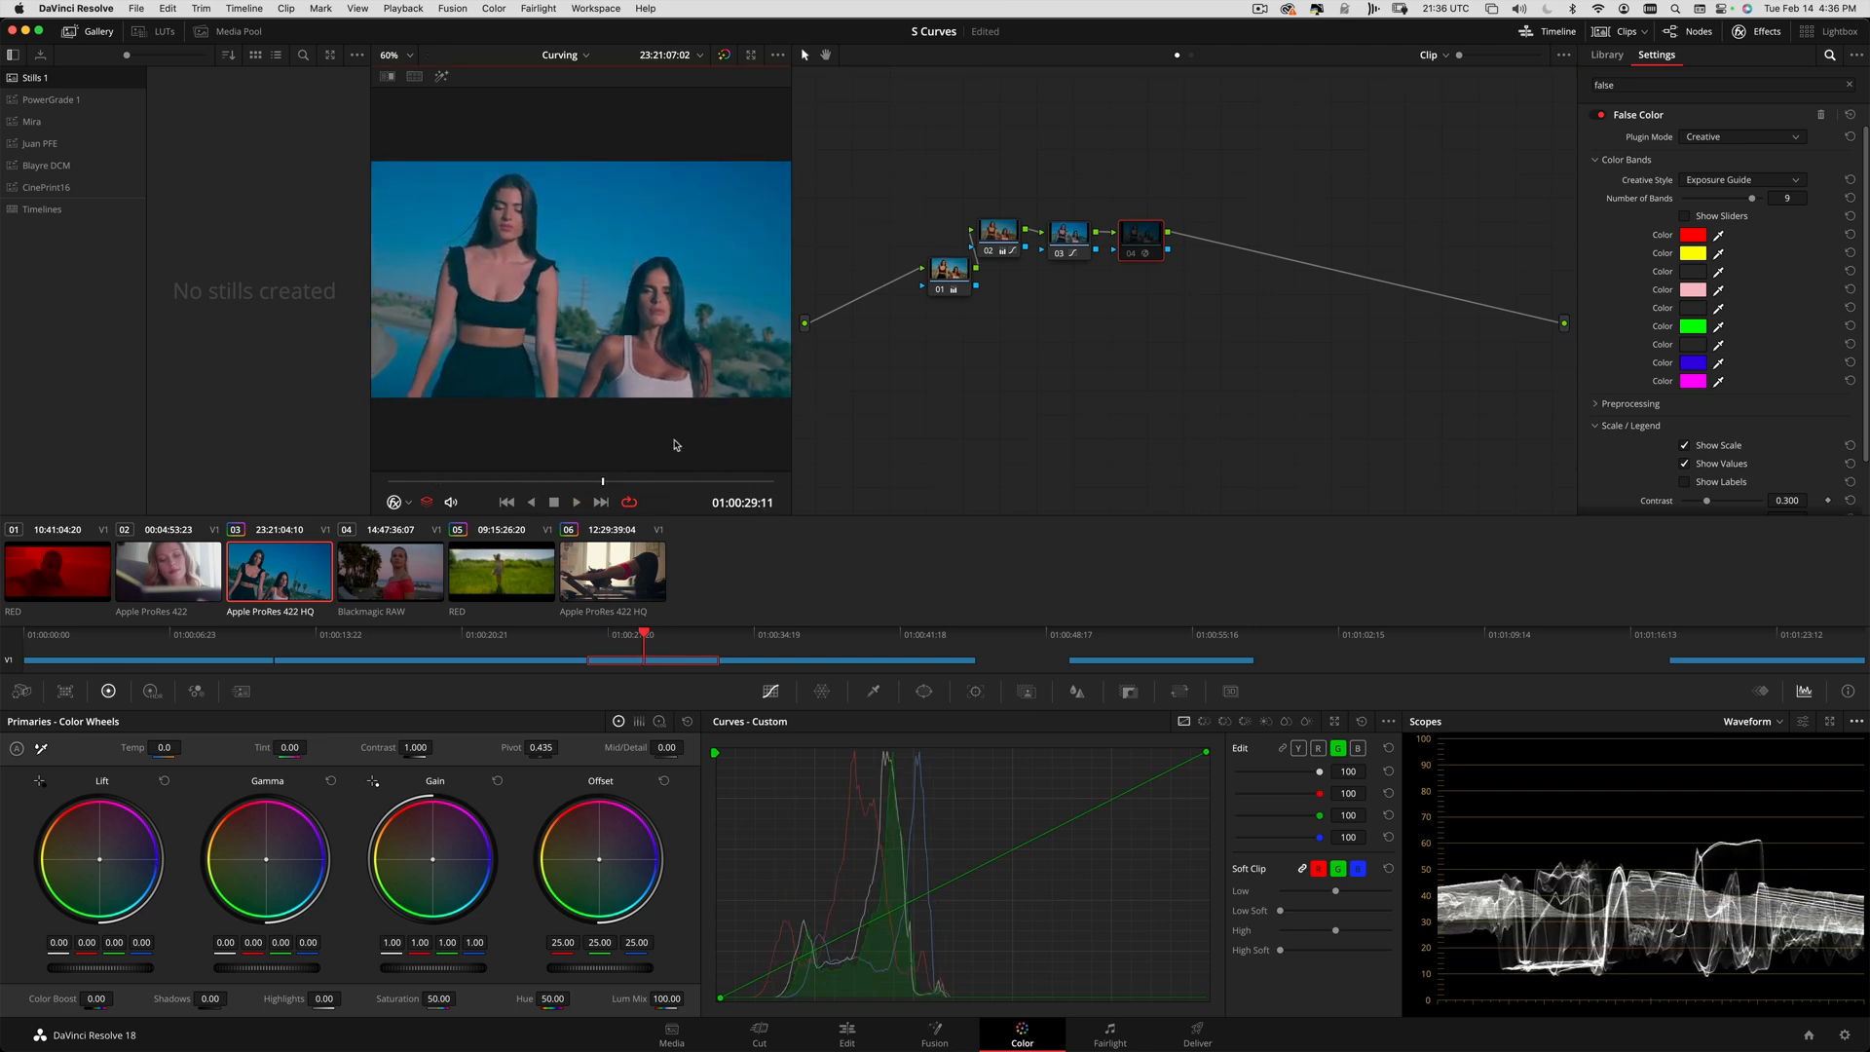
- Space out nodes 03 and 04 in the node graph, moving node 04 well away from node 03
{"action": "left_click", "coordinate": [1069, 236]}
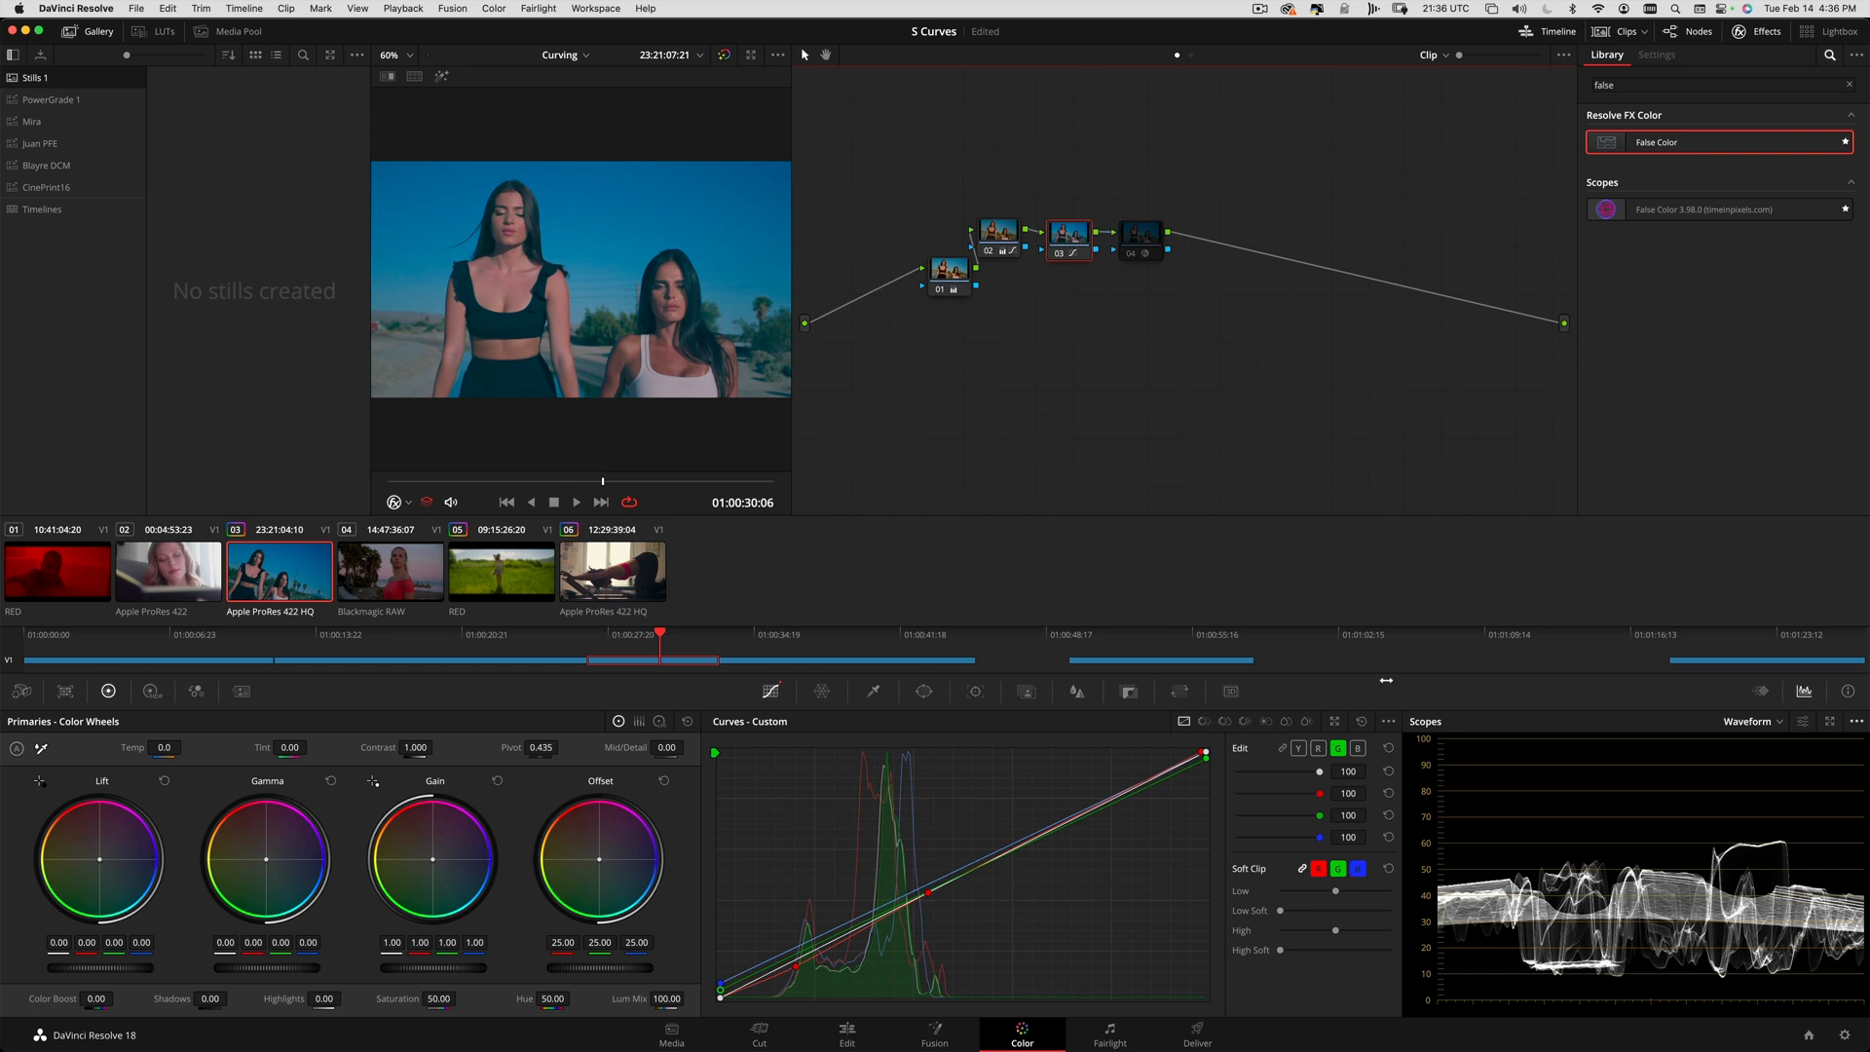
{"action": "left_click_drag", "start_coordinate": [1146, 239], "coordinate": [1268, 250]}
{"action": "left_click_drag", "start_coordinate": [1075, 240], "coordinate": [1101, 237]}
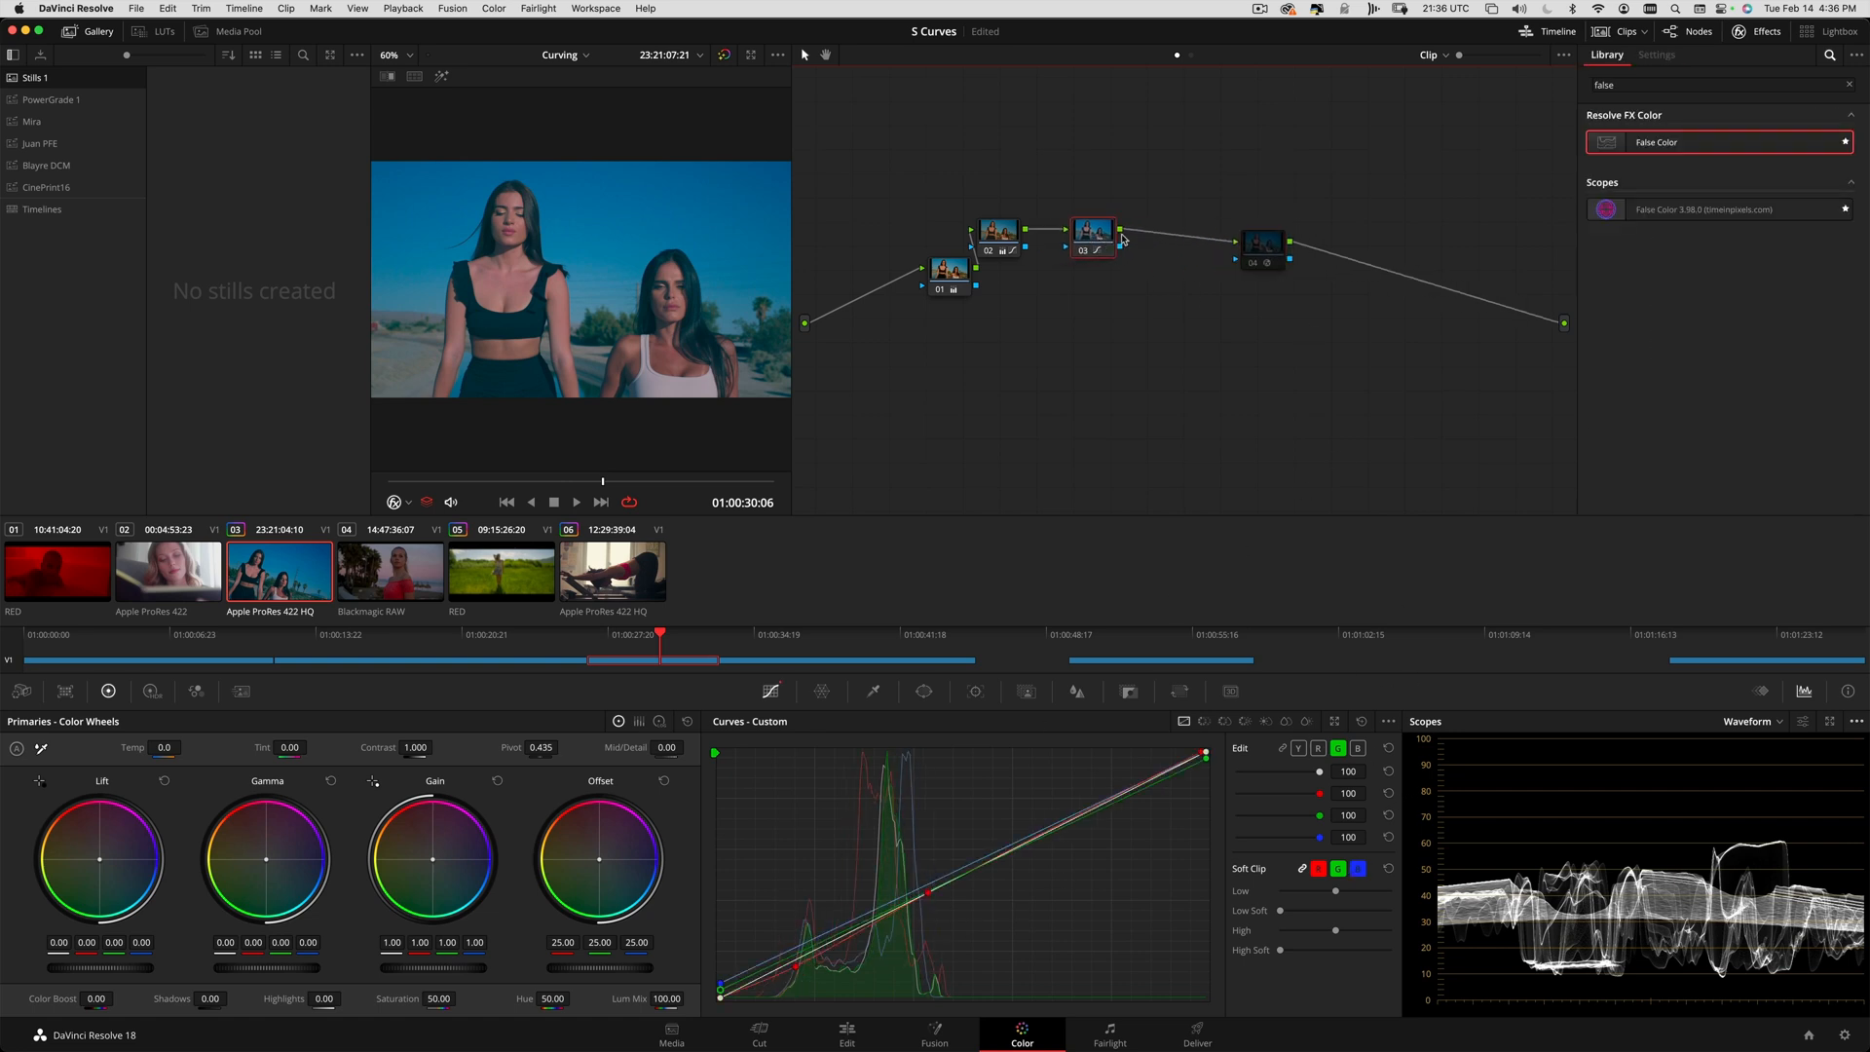
{"action": "left_click", "coordinate": [1267, 250]}
{"action": "left_click_drag", "start_coordinate": [1267, 250], "coordinate": [1314, 250]}
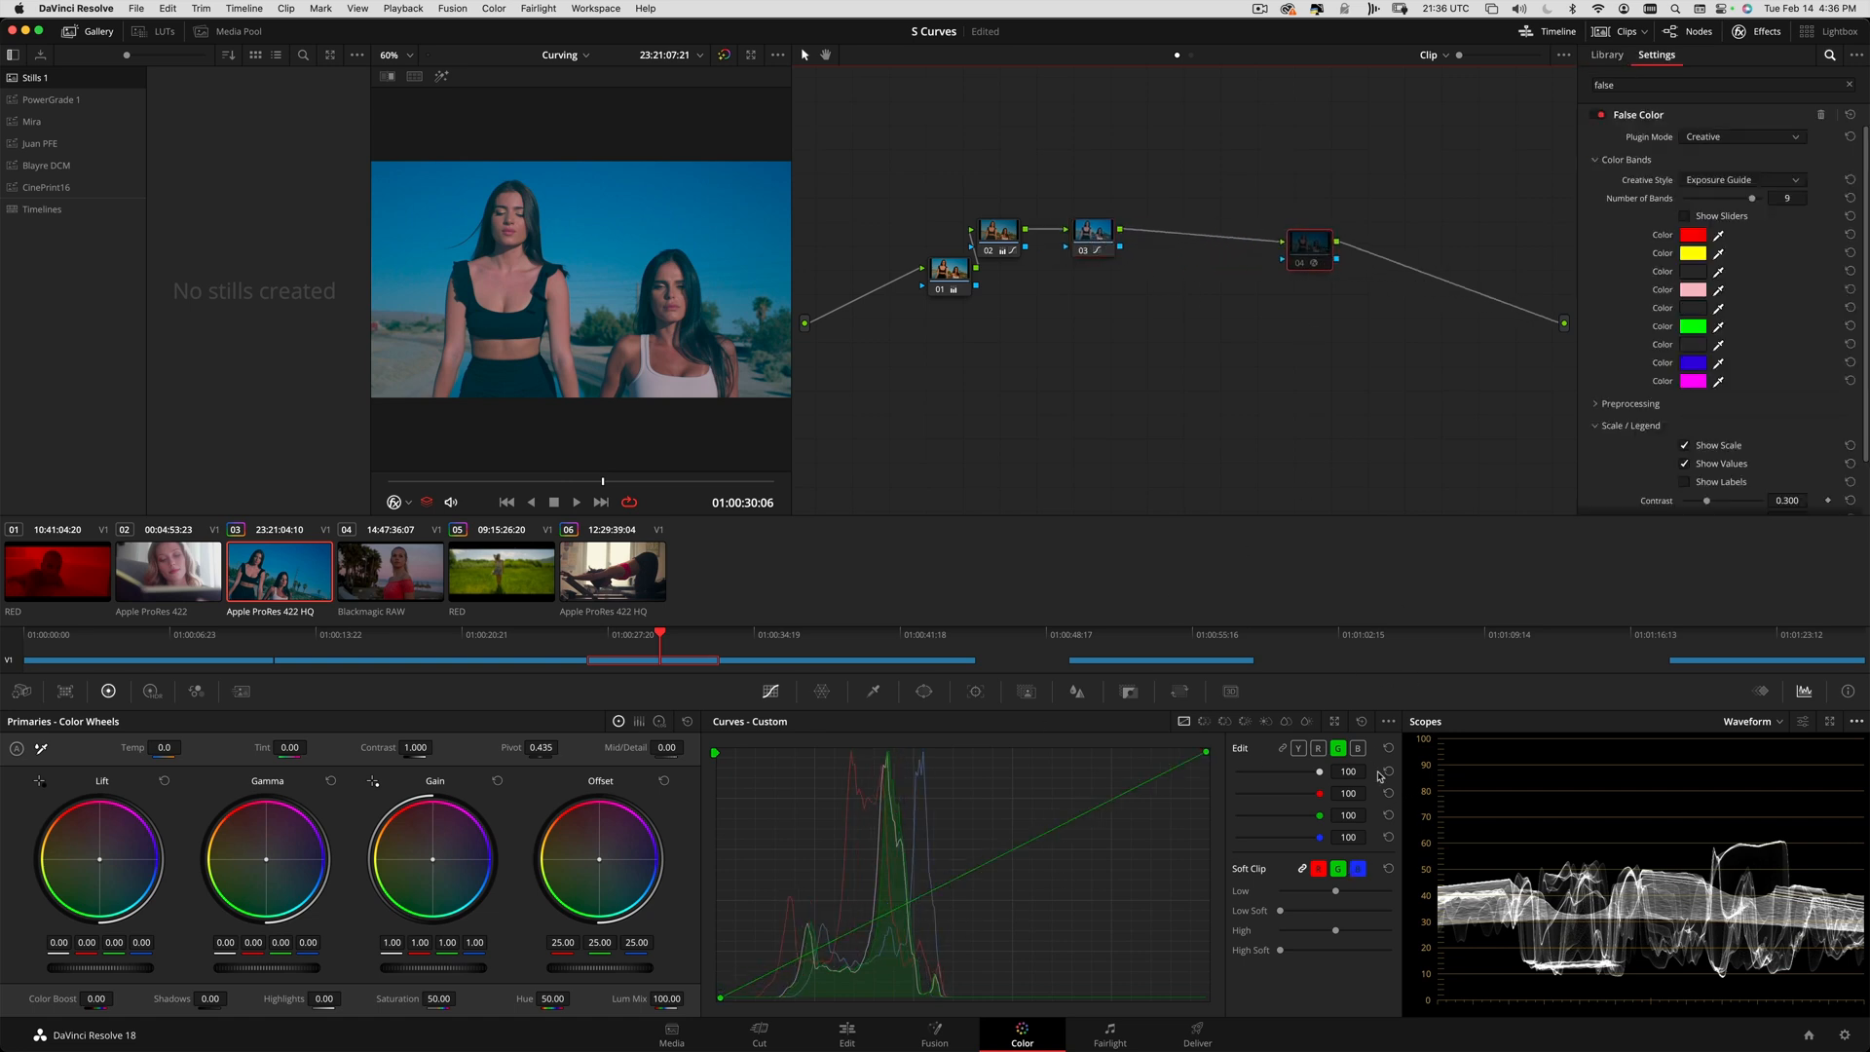
- Raise the midtone point of node 03's red curve slightly and add a midtone point to its green curve
{"action": "left_click", "coordinate": [1319, 749]}
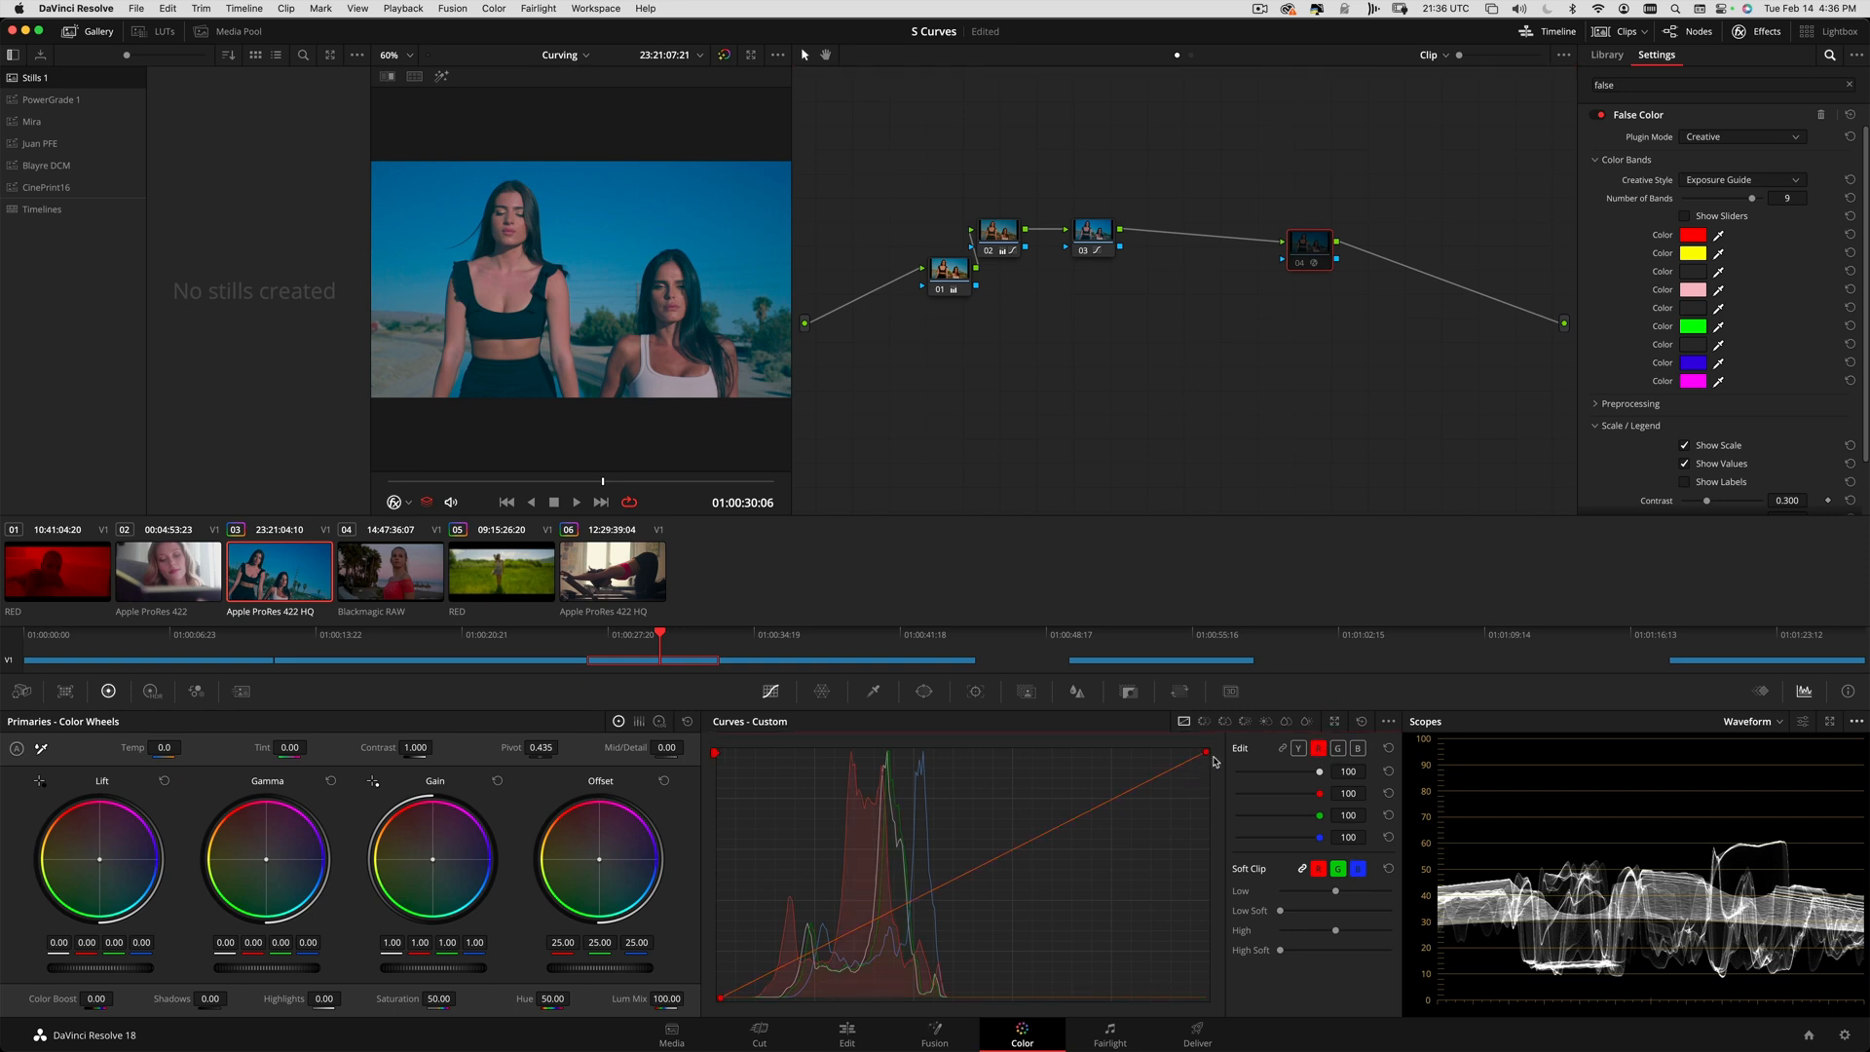
{"action": "left_click", "coordinate": [1110, 254]}
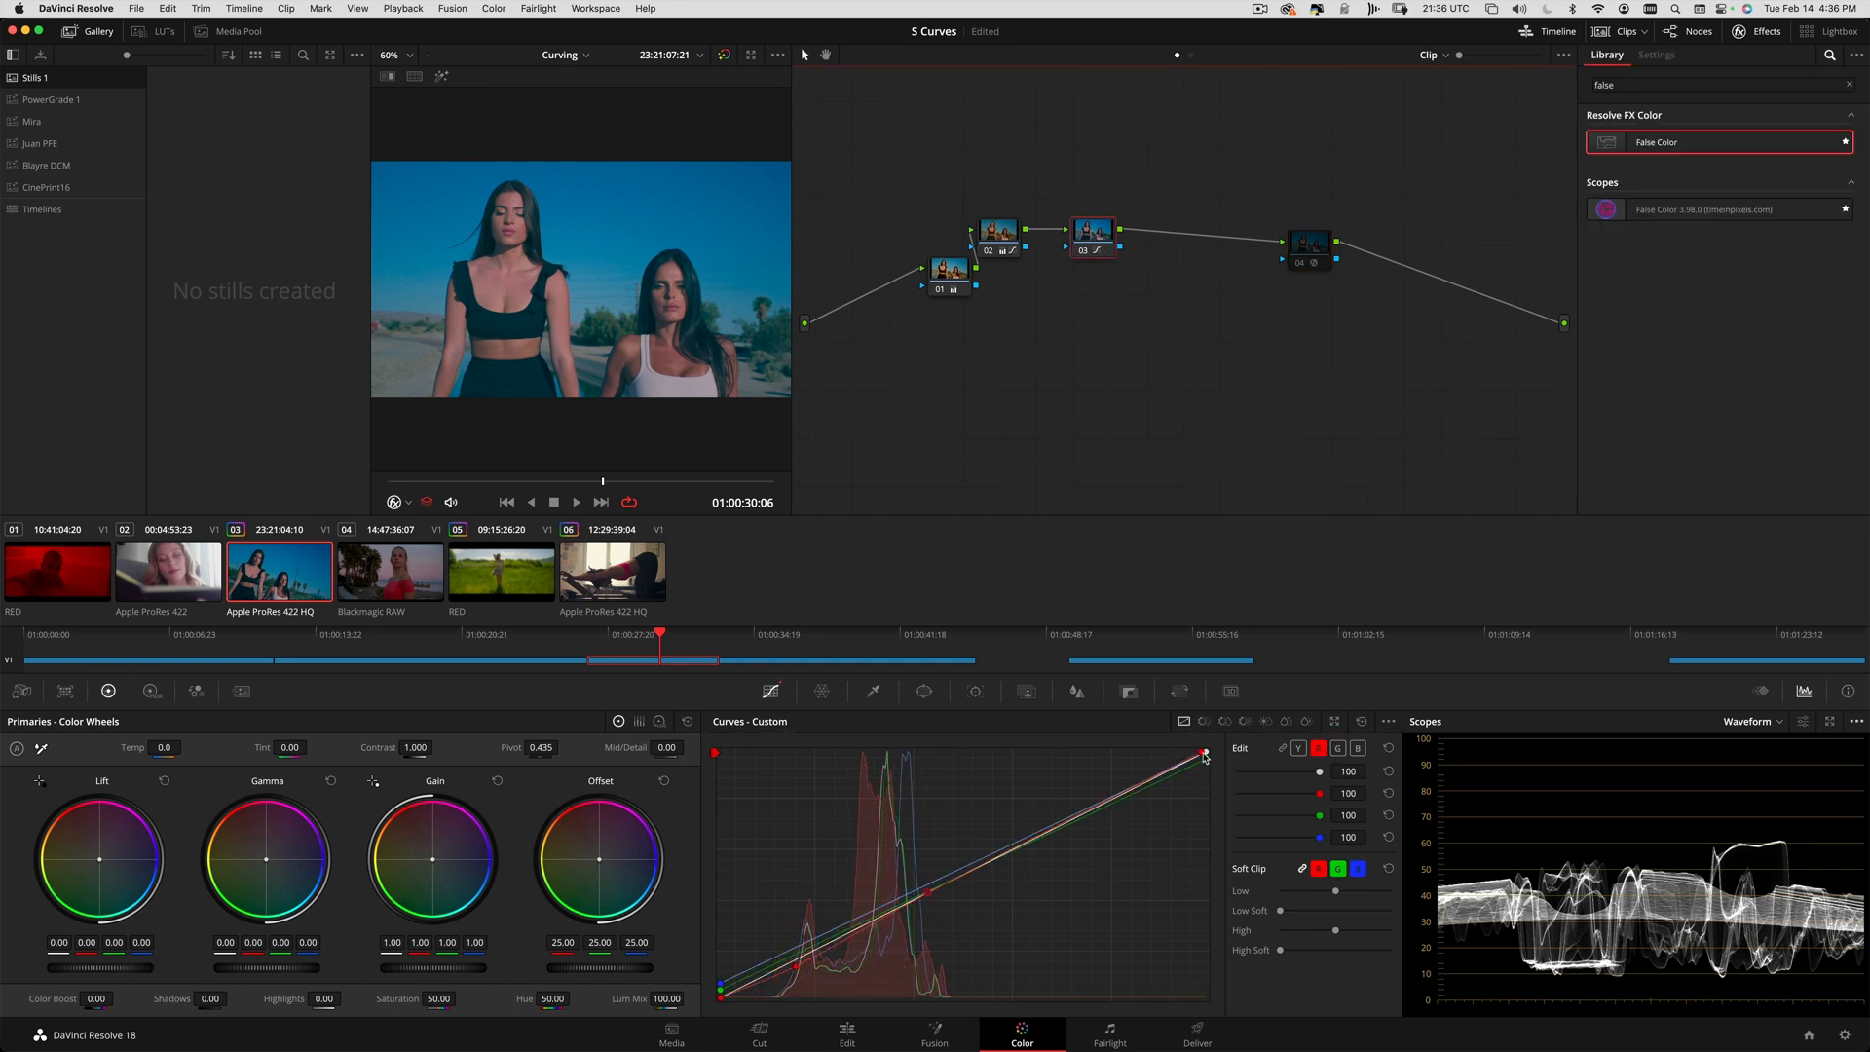
{"action": "left_click_drag", "start_coordinate": [928, 897], "coordinate": [933, 890]}
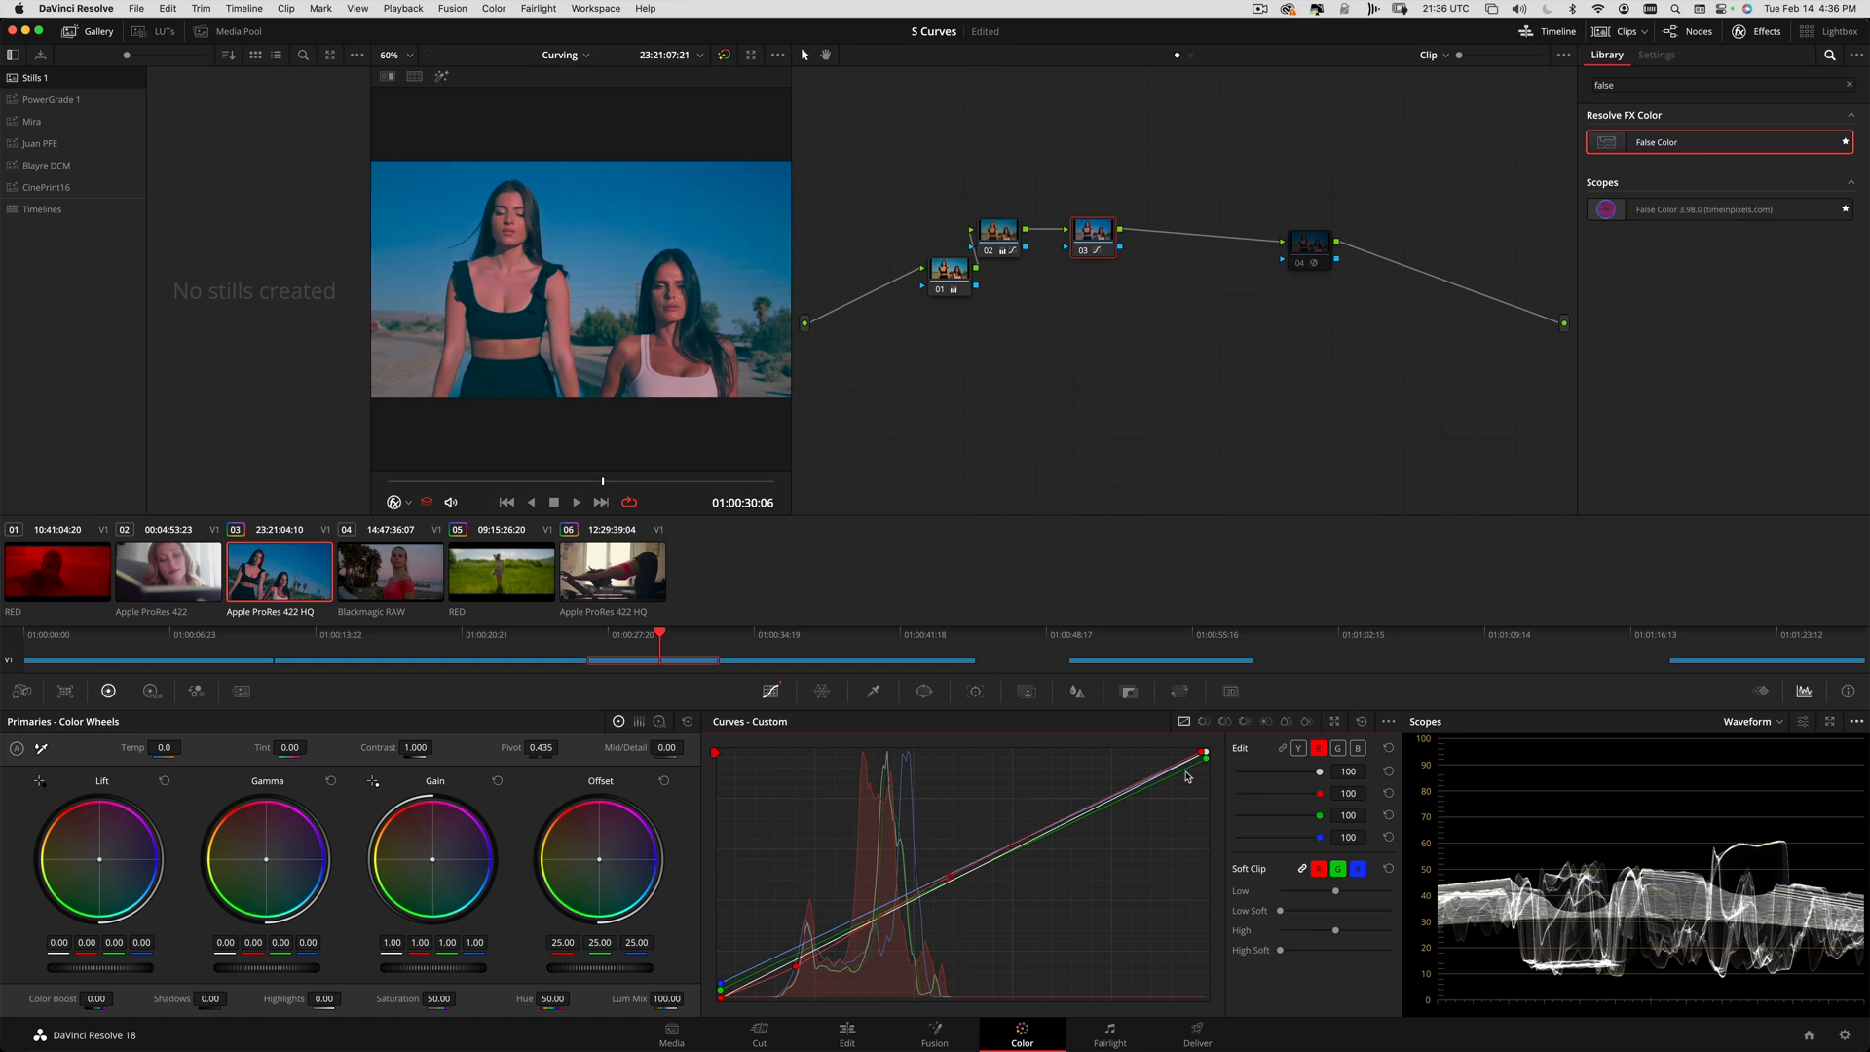
{"action": "left_click", "coordinate": [1180, 774]}
{"action": "left_click_drag", "start_coordinate": [1171, 781], "coordinate": [954, 882]}
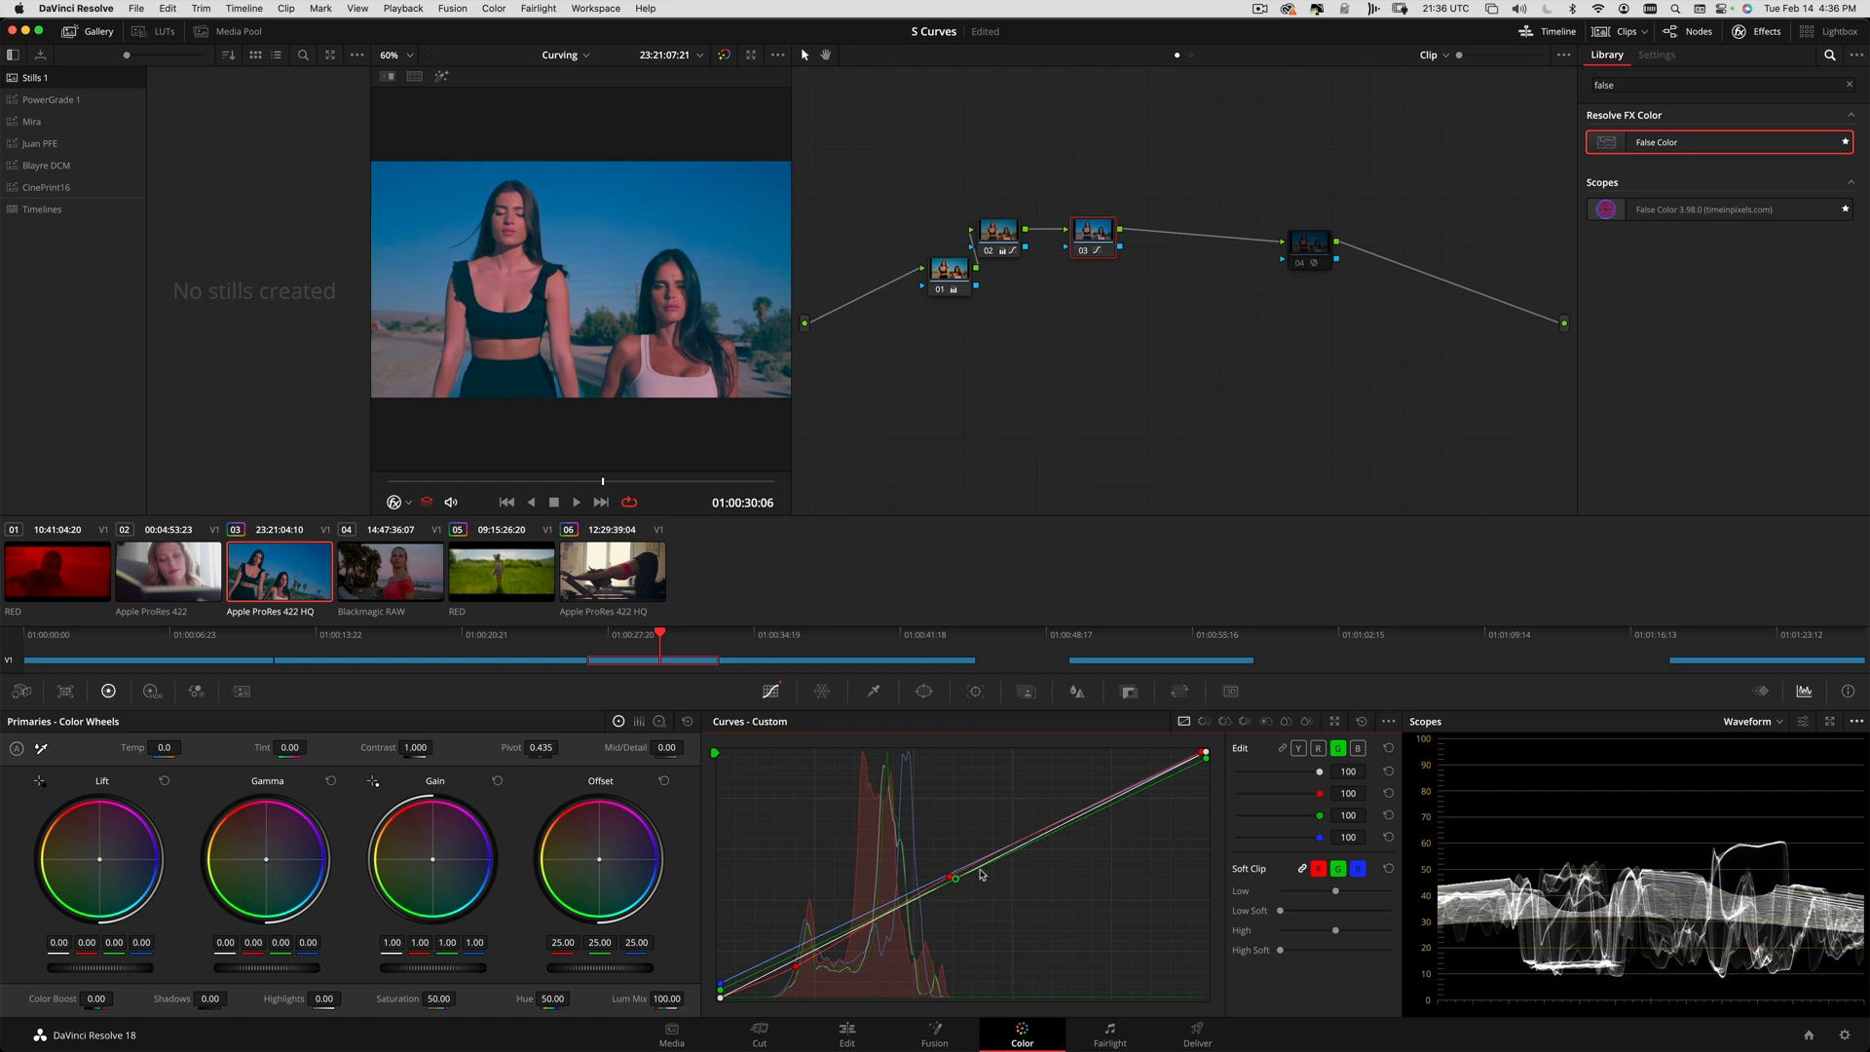
- Switch the scope to Vectorscope and refine the midtone points of node 03's green and red curves
{"action": "left_click", "coordinate": [1765, 717]}
{"action": "left_click", "coordinate": [1778, 770]}
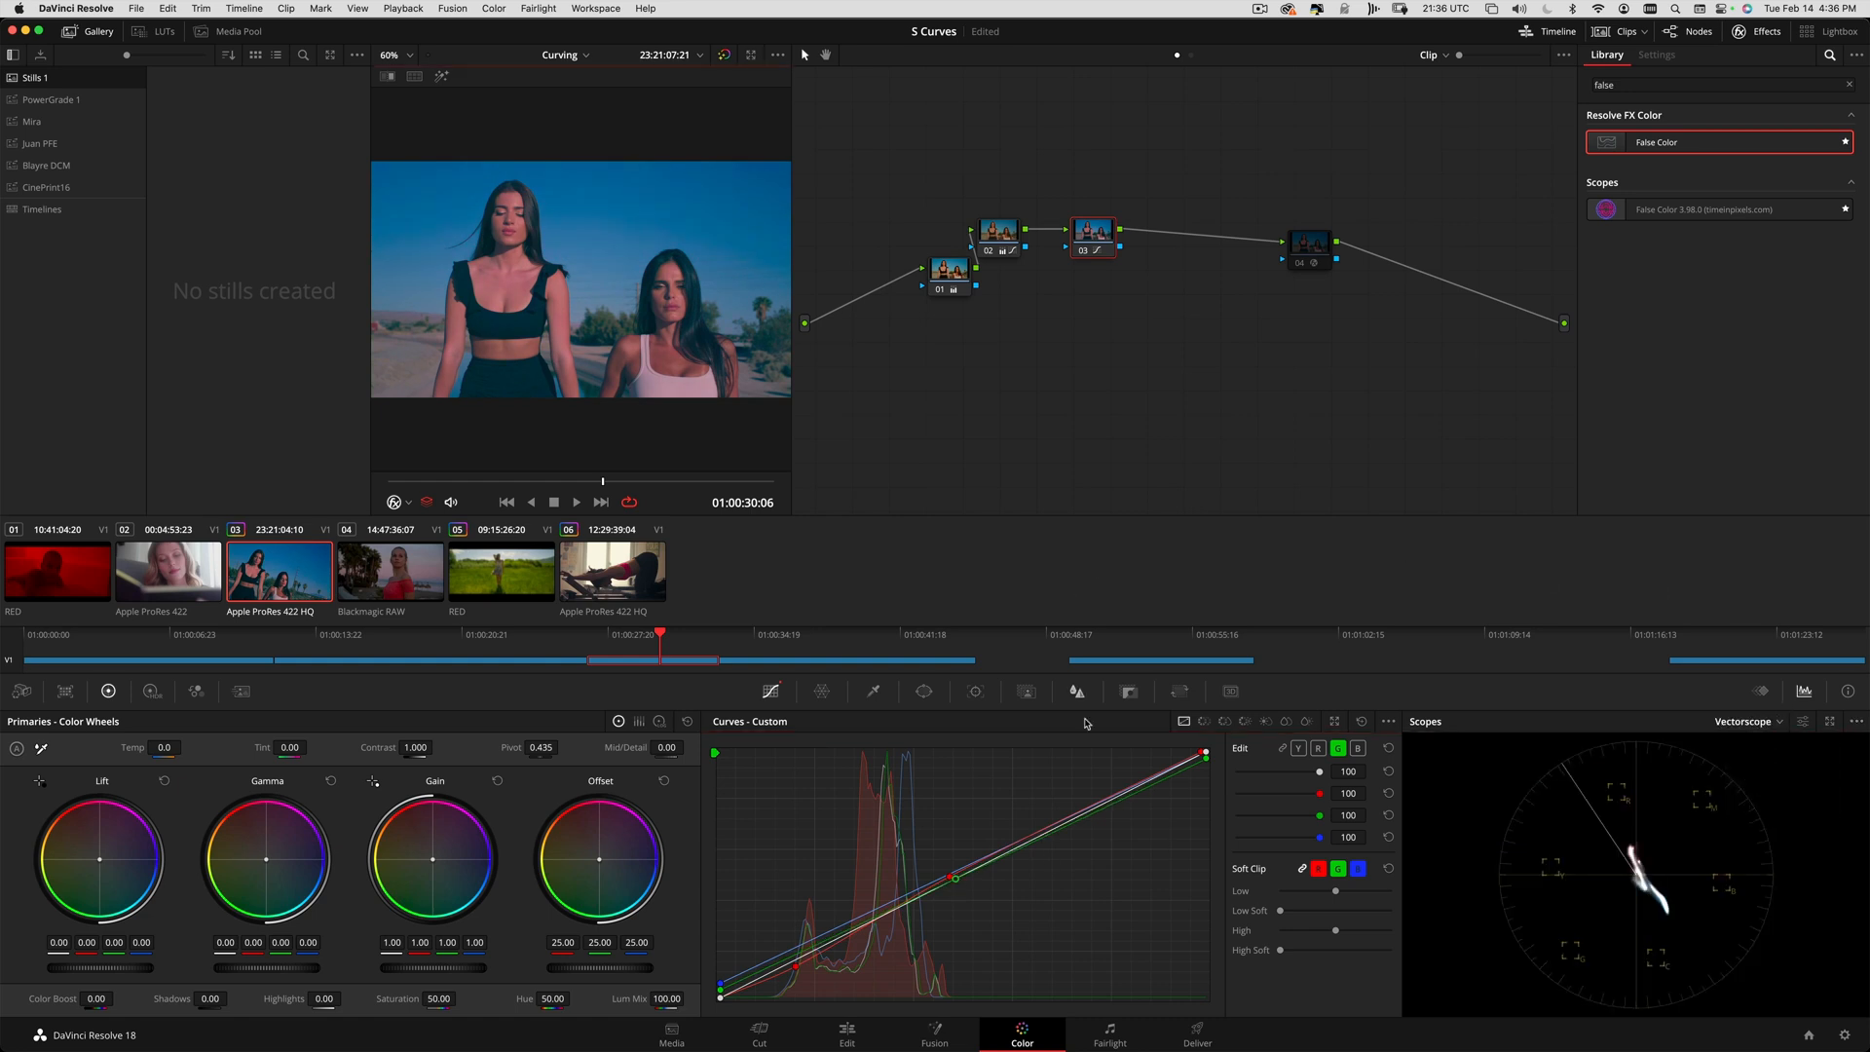
{"action": "left_click_drag", "start_coordinate": [956, 882], "coordinate": [954, 879]}
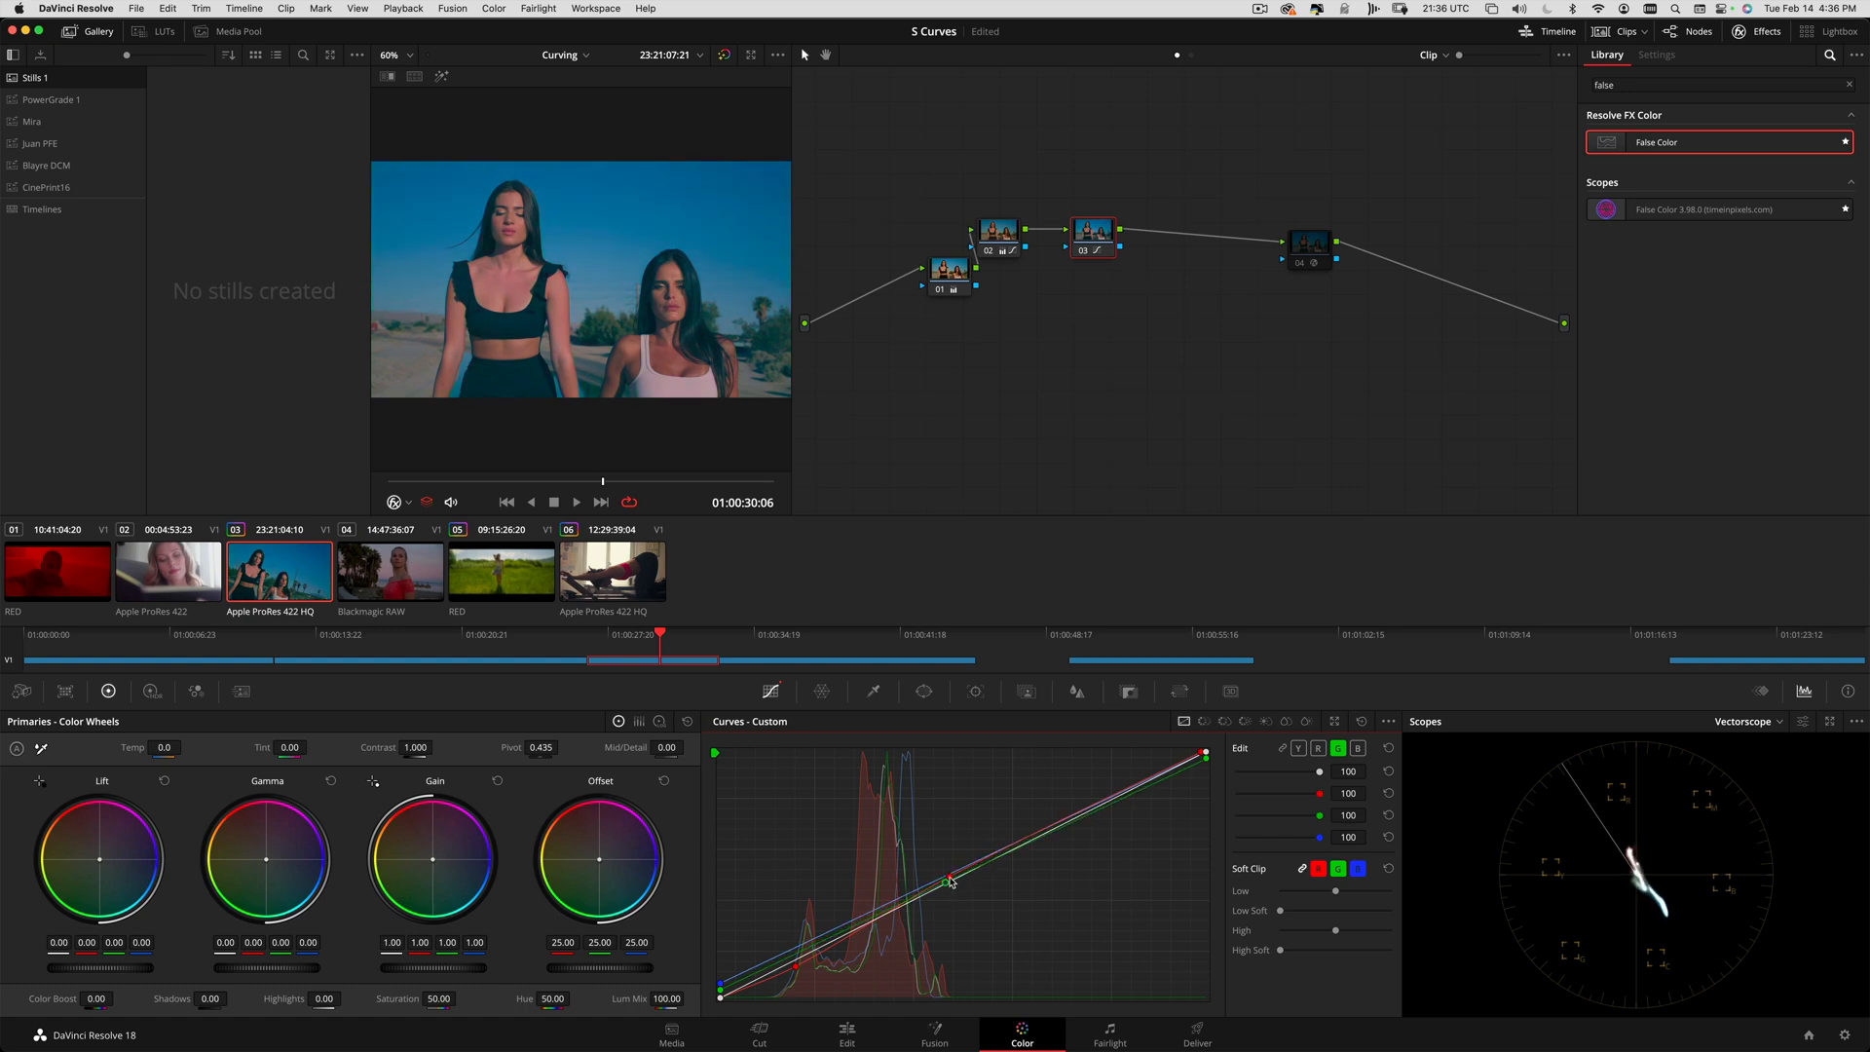
{"action": "mouse_move", "coordinate": [951, 881]}
{"action": "left_mouse_down"}
{"action": "mouse_move", "coordinate": [950, 849]}
{"action": "mouse_move", "coordinate": [999, 850]}
{"action": "left_mouse_up"}
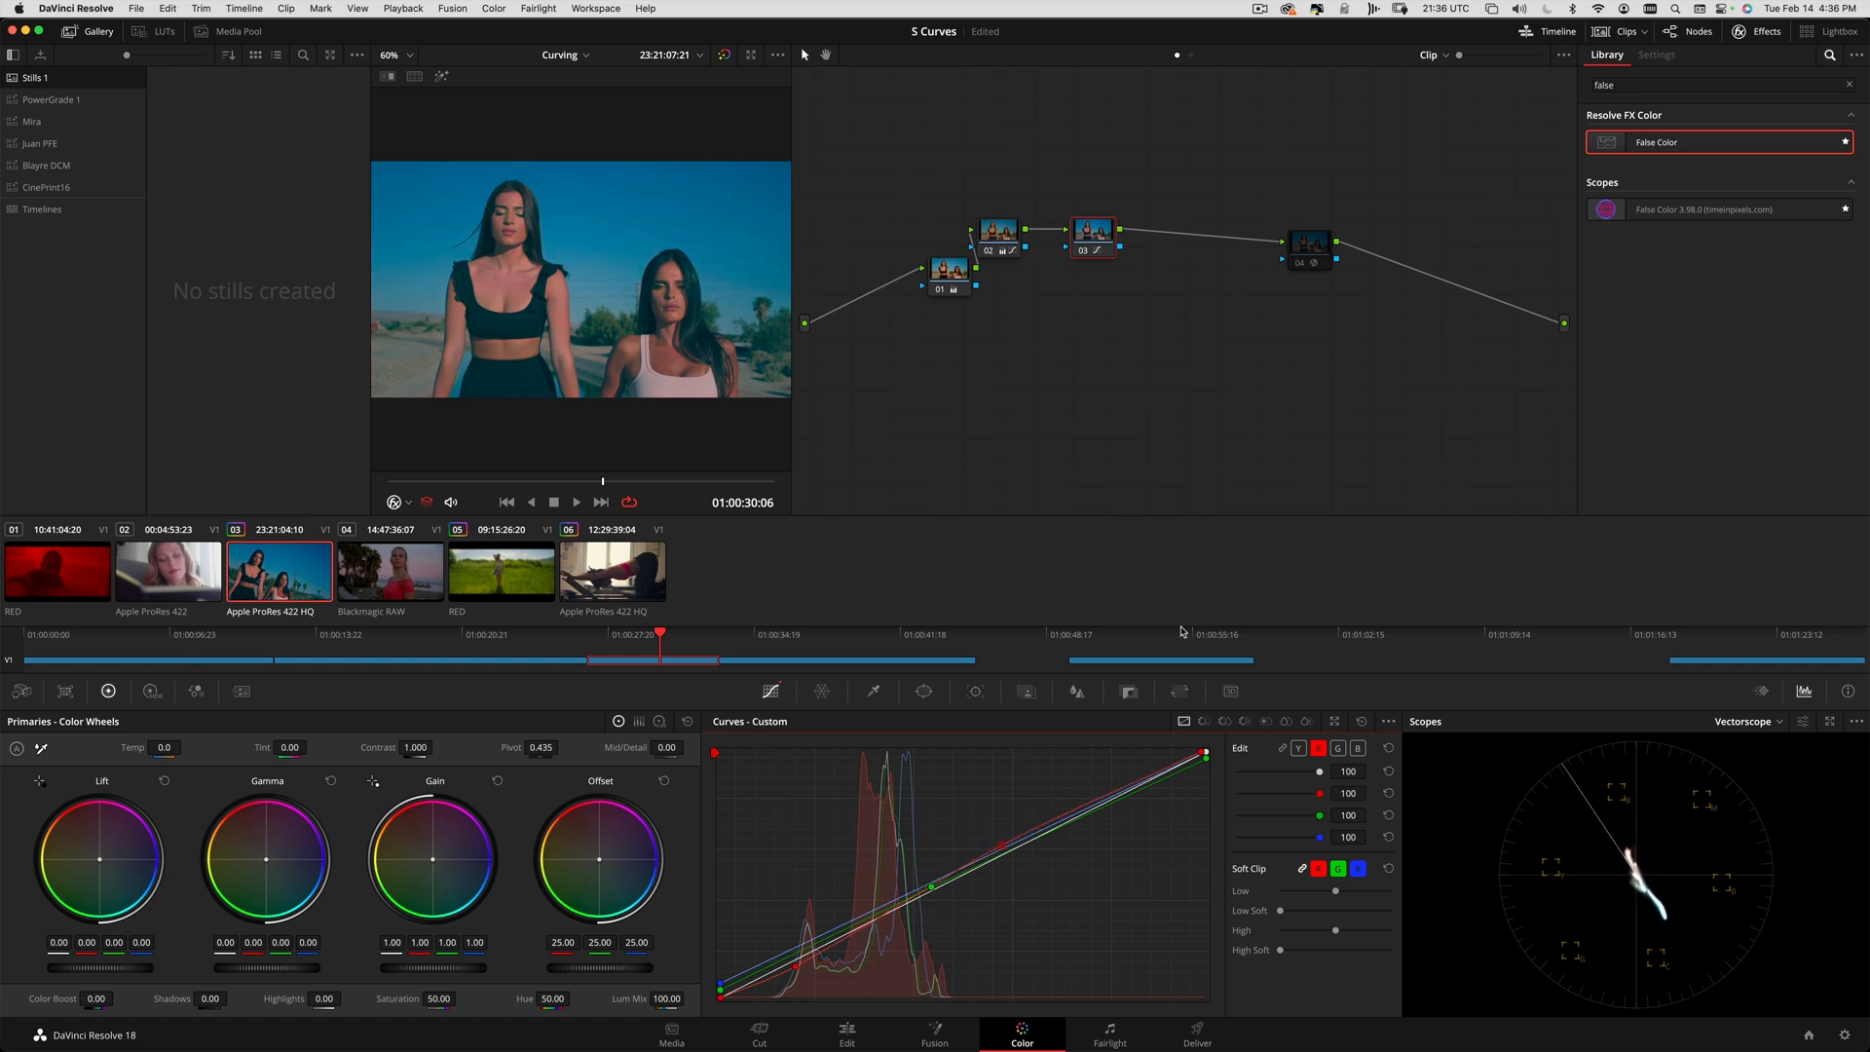
- Pull down the upper midtones of node 03's blue curve with a new point and compare the node off and on
{"action": "left_click", "coordinate": [1362, 748]}
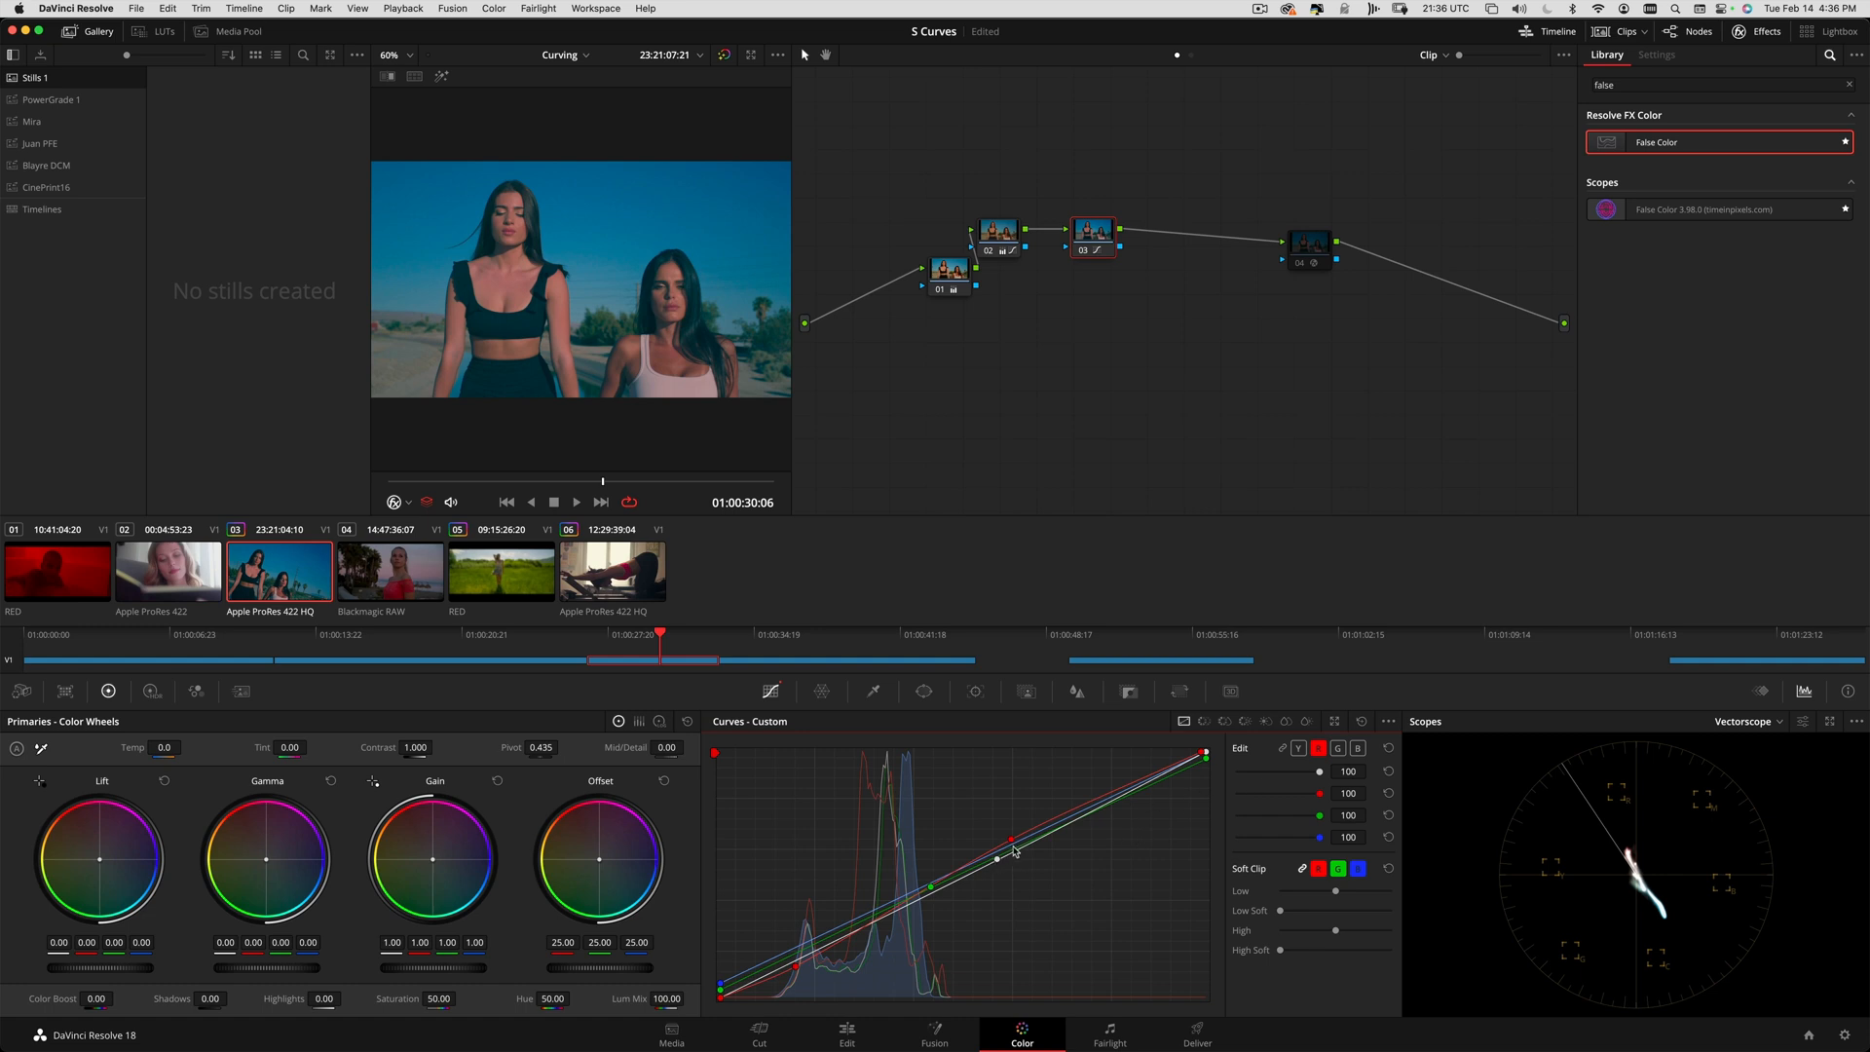
{"action": "mouse_move", "coordinate": [731, 977]}
{"action": "left_mouse_down"}
{"action": "mouse_move", "coordinate": [1120, 791]}
{"action": "mouse_move", "coordinate": [1032, 840]}
{"action": "mouse_move", "coordinate": [1069, 824]}
{"action": "left_mouse_up"}
{"action": "key", "text": "ctrl+d"}
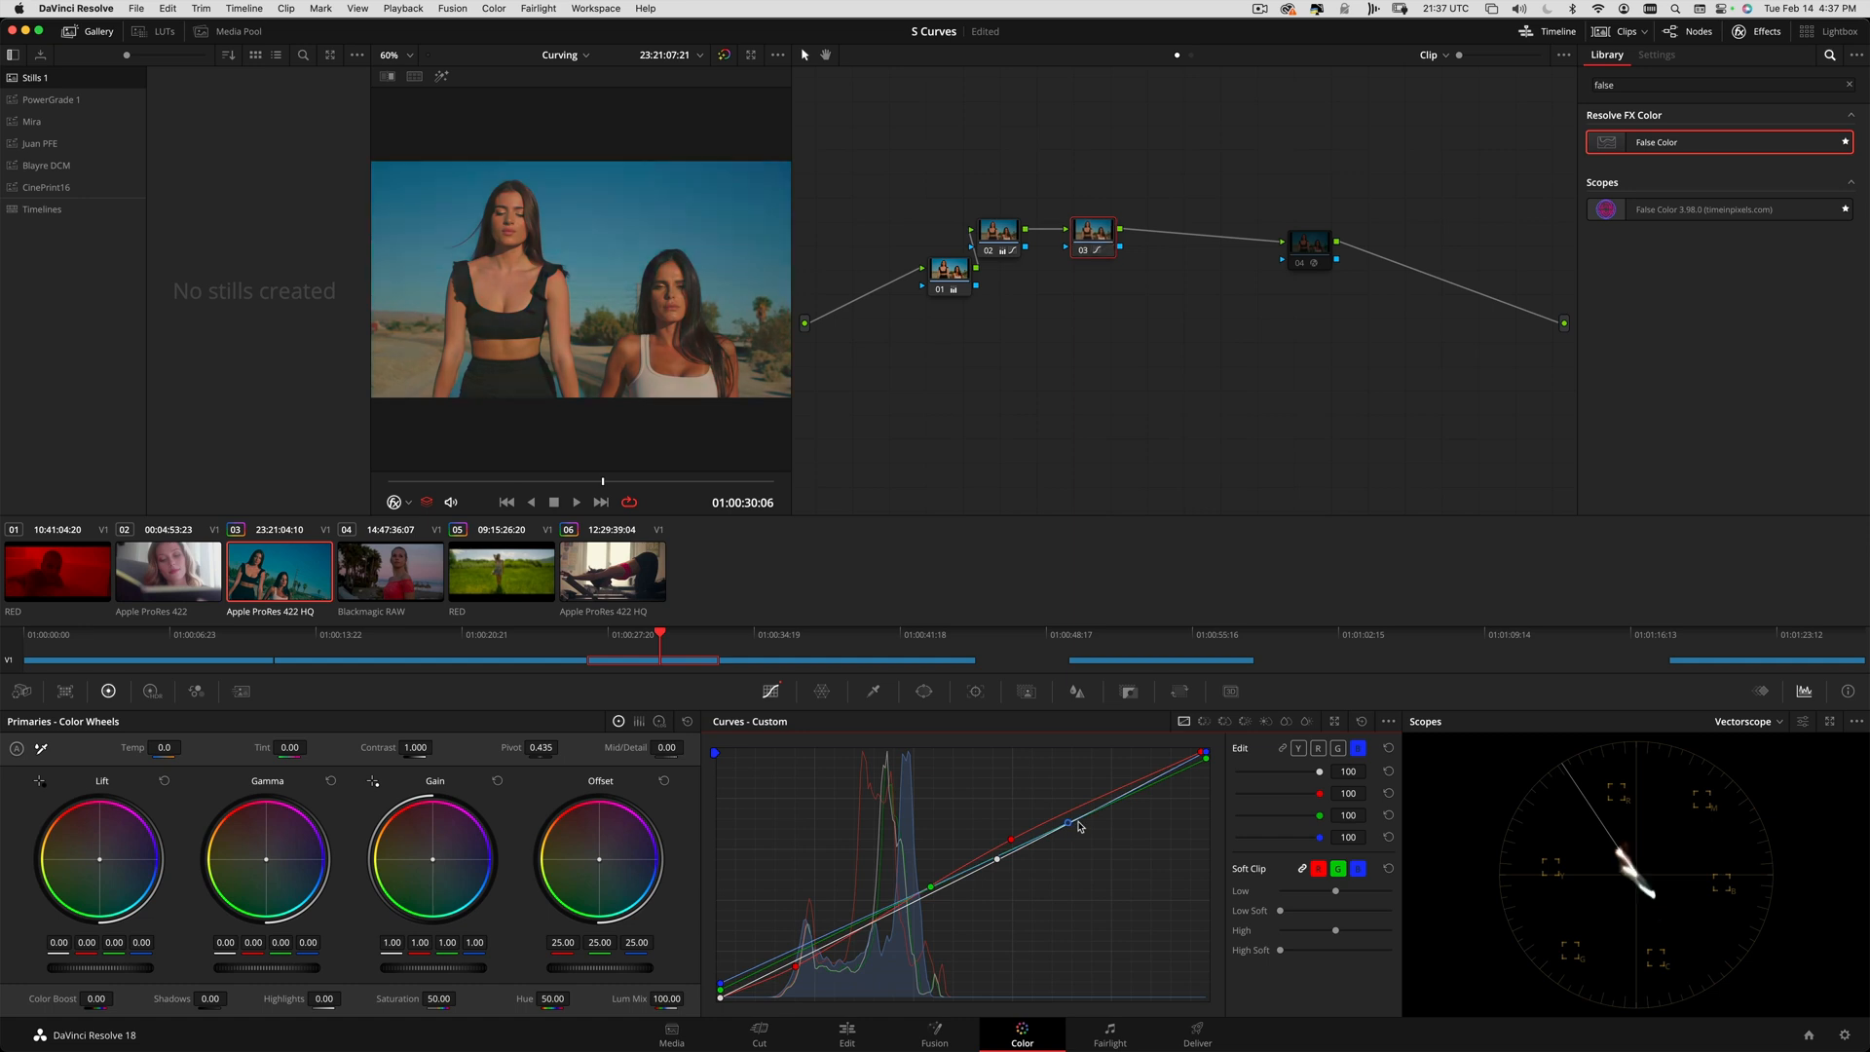
{"action": "key", "text": "ctrl+d"}
{"action": "key", "text": "ctrl+d"}
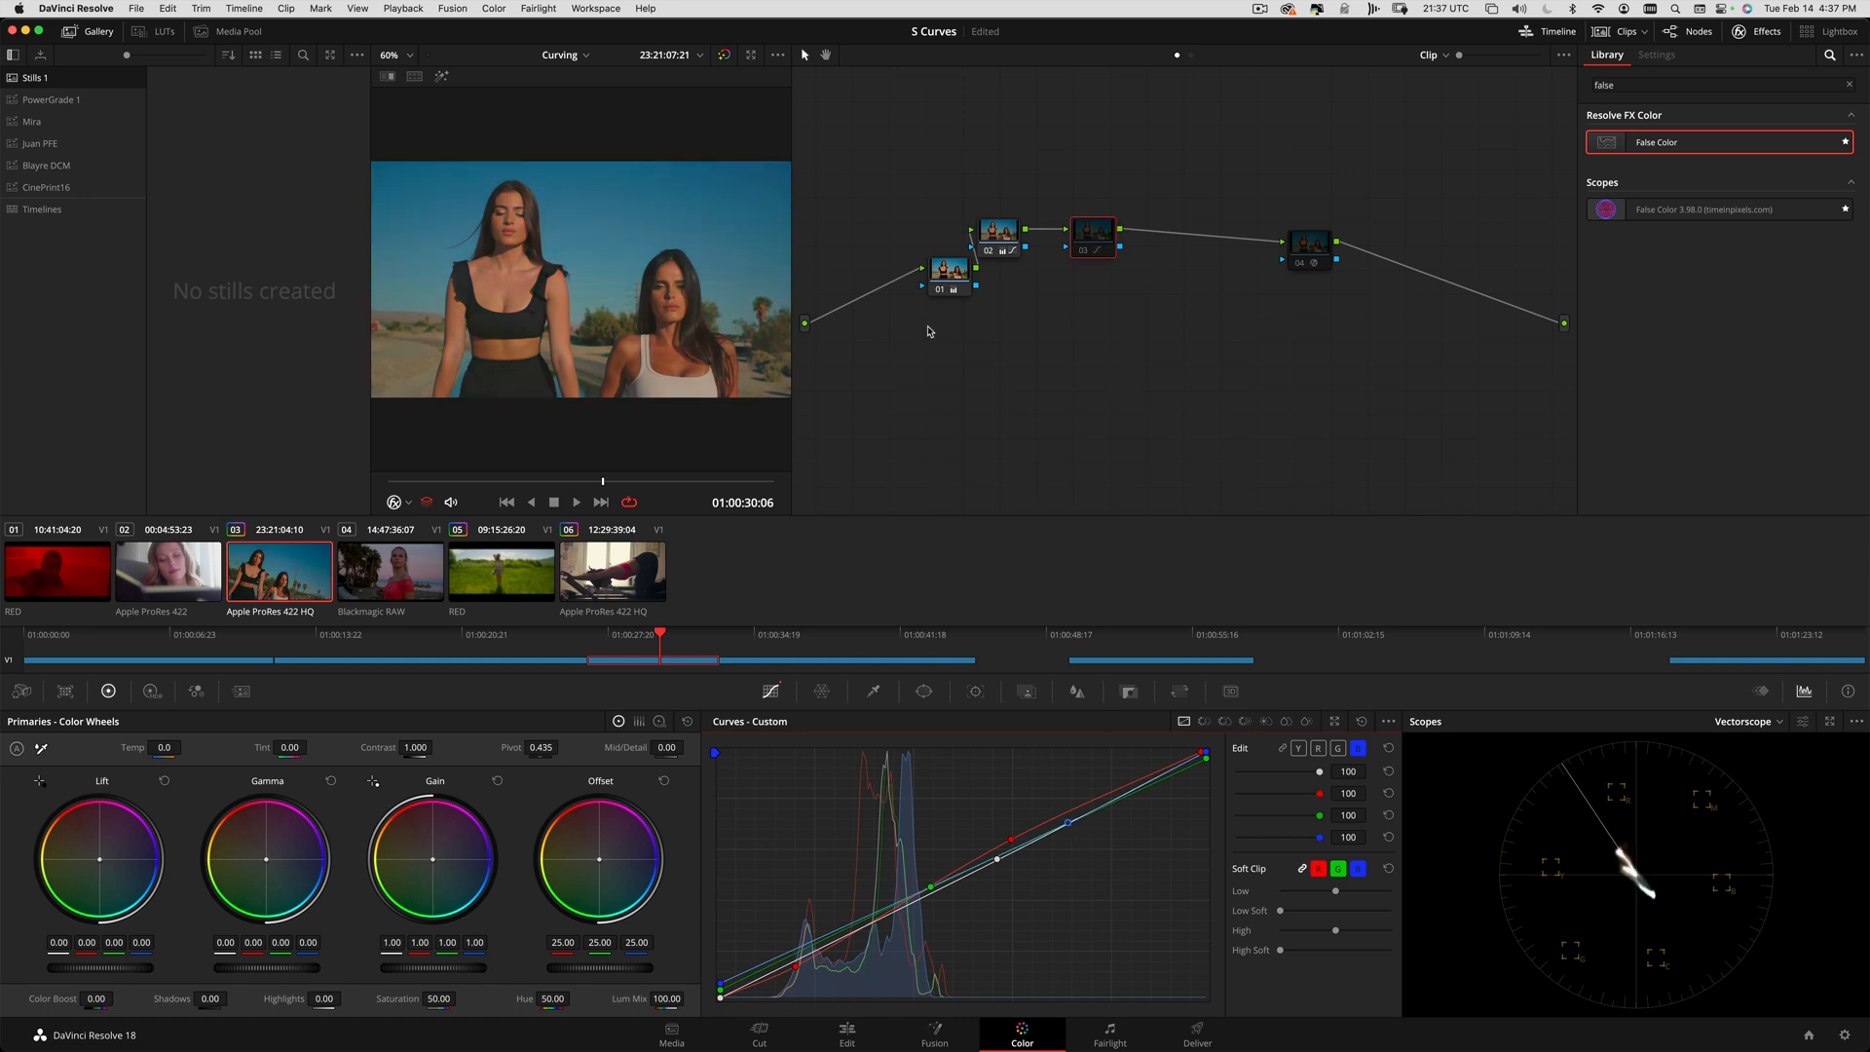
- Play clip 03 from an earlier frame in the full-screen viewer to review the adjusted color curves
{"action": "left_click_drag", "start_coordinate": [619, 475], "coordinate": [338, 459]}
{"action": "key", "text": "super+d"}
{"action": "key", "text": "space"}
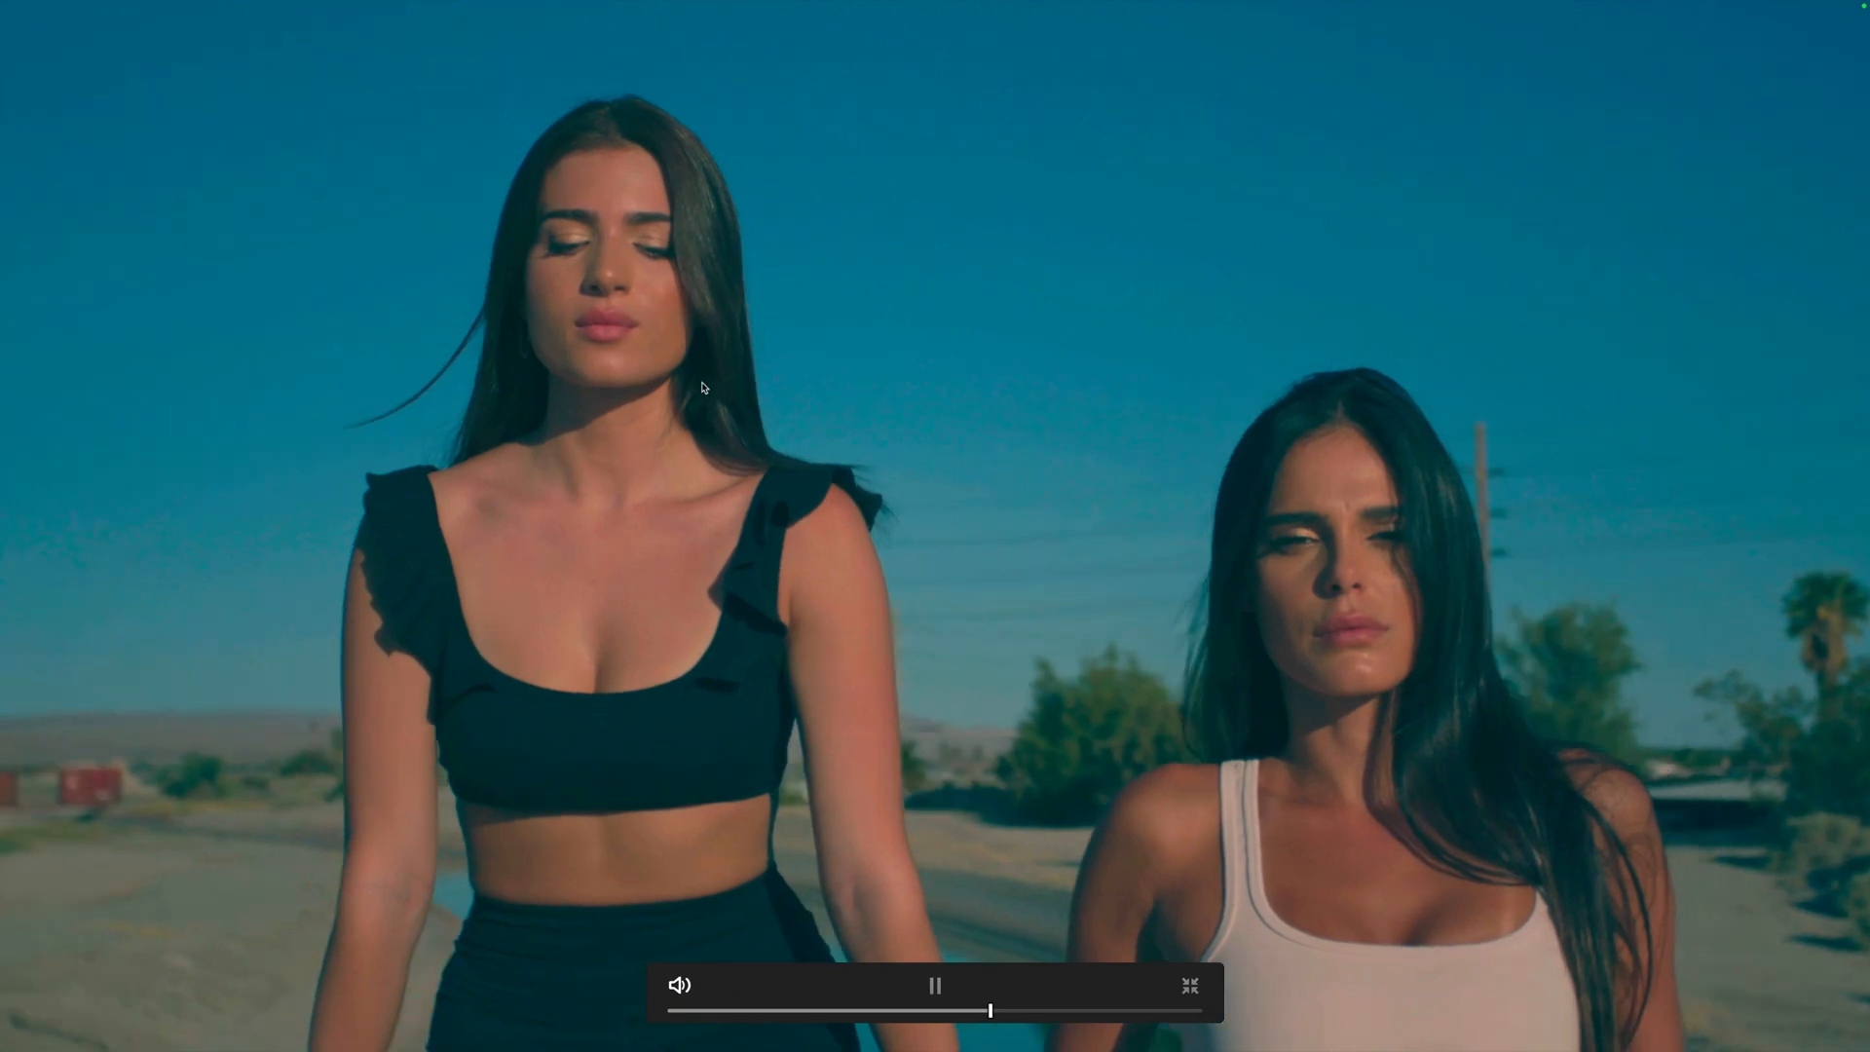
{"action": "key", "text": "space"}
{"action": "key", "text": "Escape"}
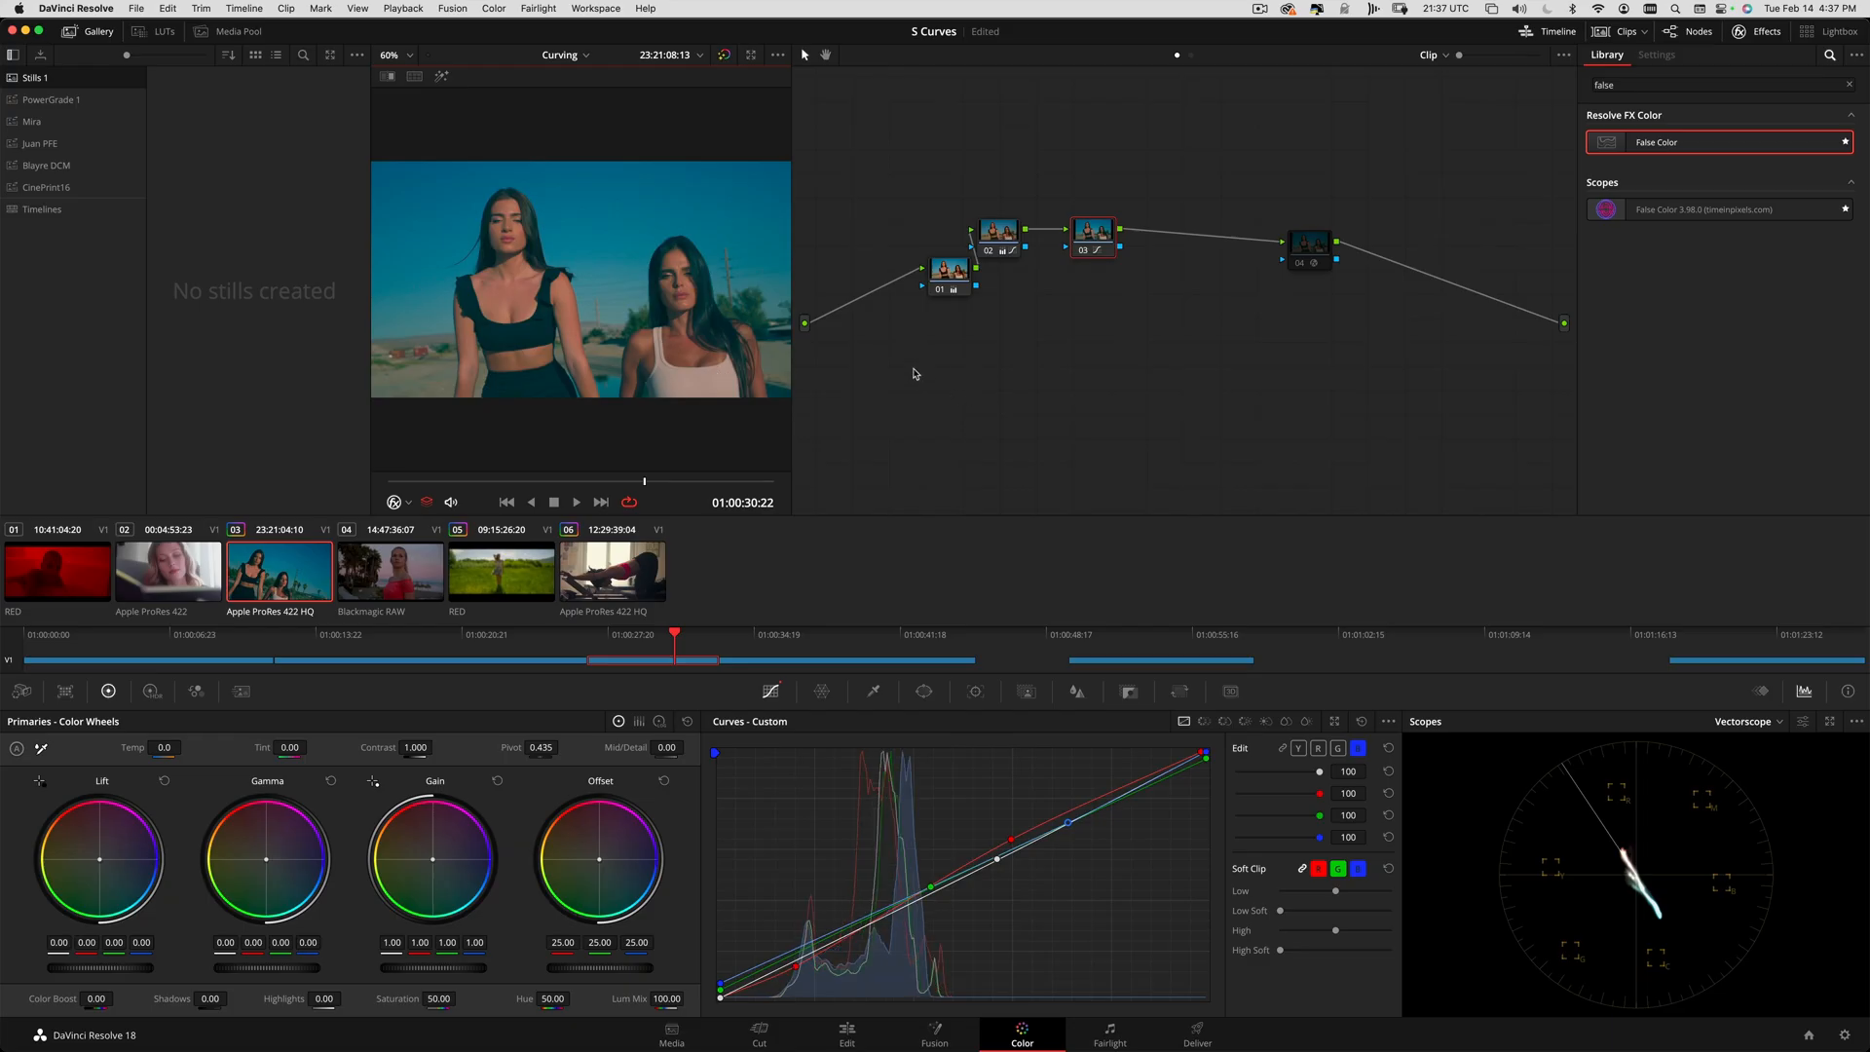
- Rearrange nodes 01 to 04 into a compact chain in the node graph, with node 02 slightly above the others
{"action": "left_click_drag", "start_coordinate": [1097, 232], "coordinate": [1156, 209]}
{"action": "left_click_drag", "start_coordinate": [987, 247], "coordinate": [1067, 228]}
{"action": "left_click", "coordinate": [950, 271]}
{"action": "left_click_drag", "start_coordinate": [950, 271], "coordinate": [1008, 211]}
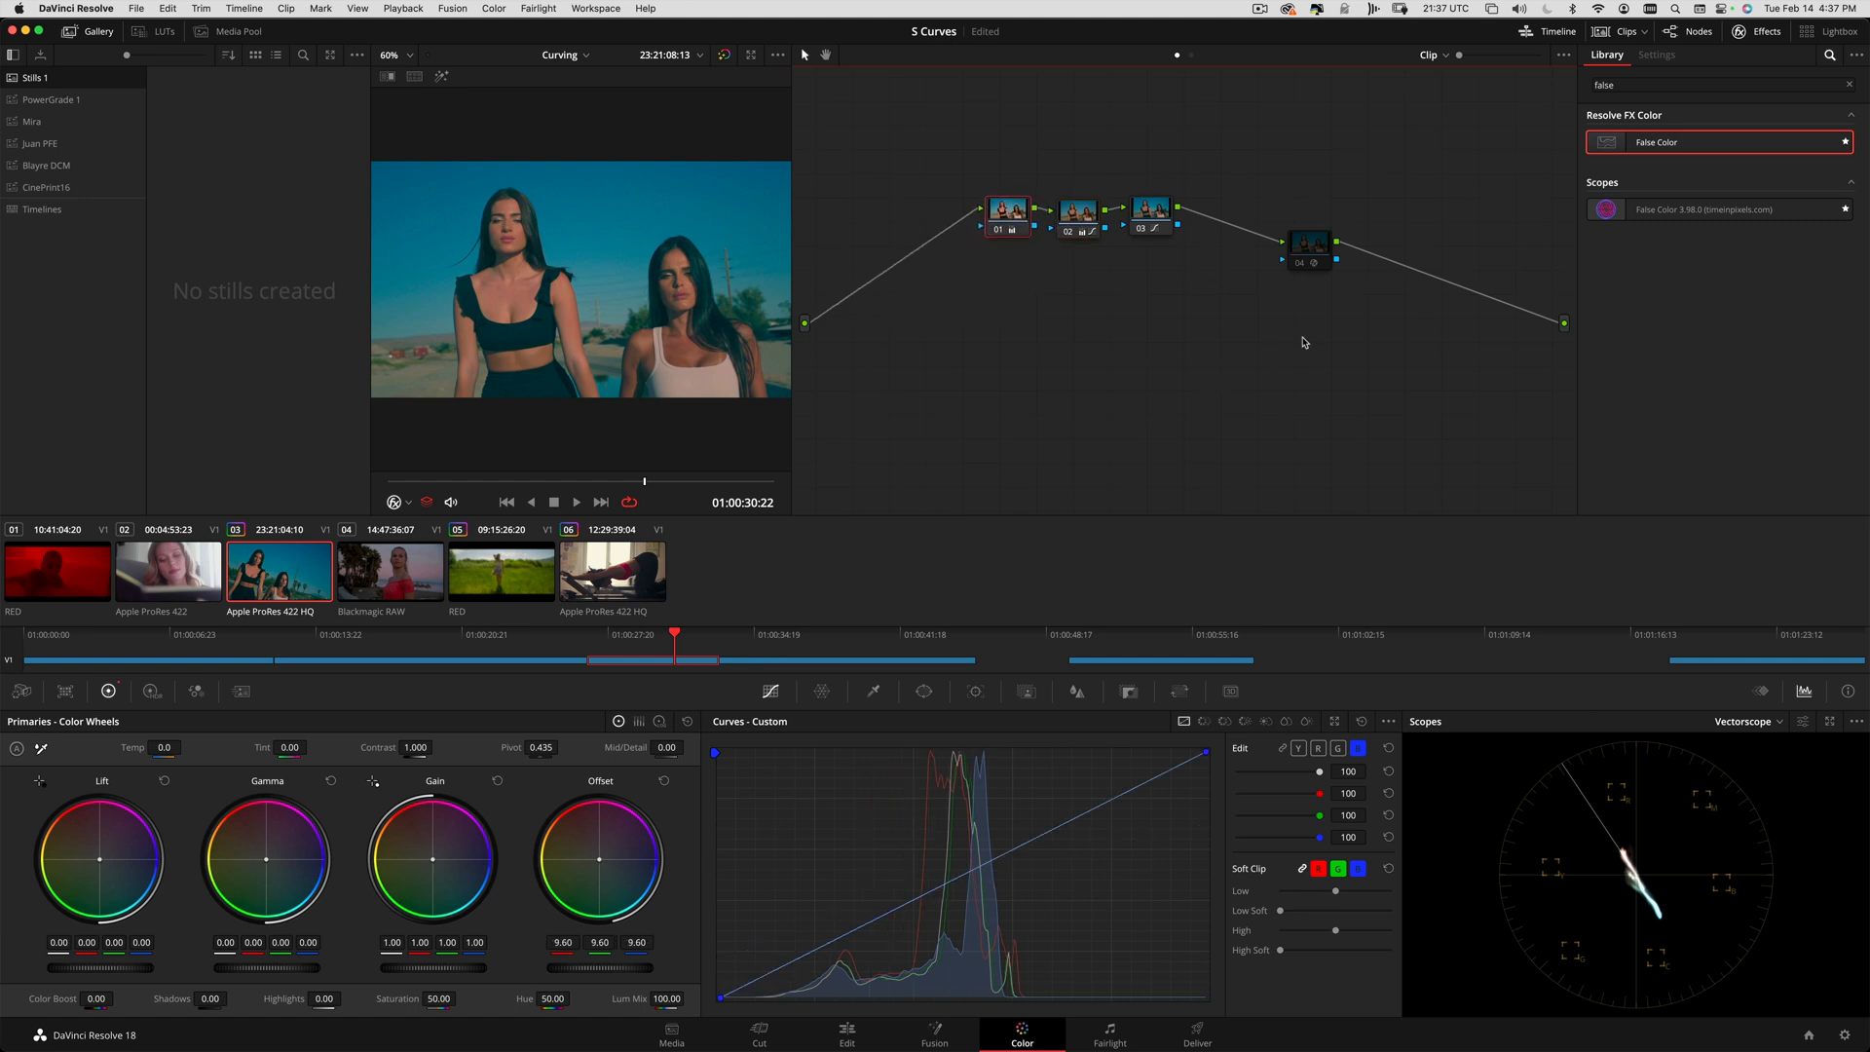
{"action": "left_click", "coordinate": [1310, 244]}
{"action": "left_click_drag", "start_coordinate": [1310, 243], "coordinate": [1171, 215]}
{"action": "left_click", "coordinate": [1168, 216]}
{"action": "left_click_drag", "start_coordinate": [1082, 223], "coordinate": [1085, 202]}
{"action": "left_click", "coordinate": [1011, 220]}
{"action": "left_click", "coordinate": [1090, 220]}
{"action": "left_click", "coordinate": [1029, 212]}
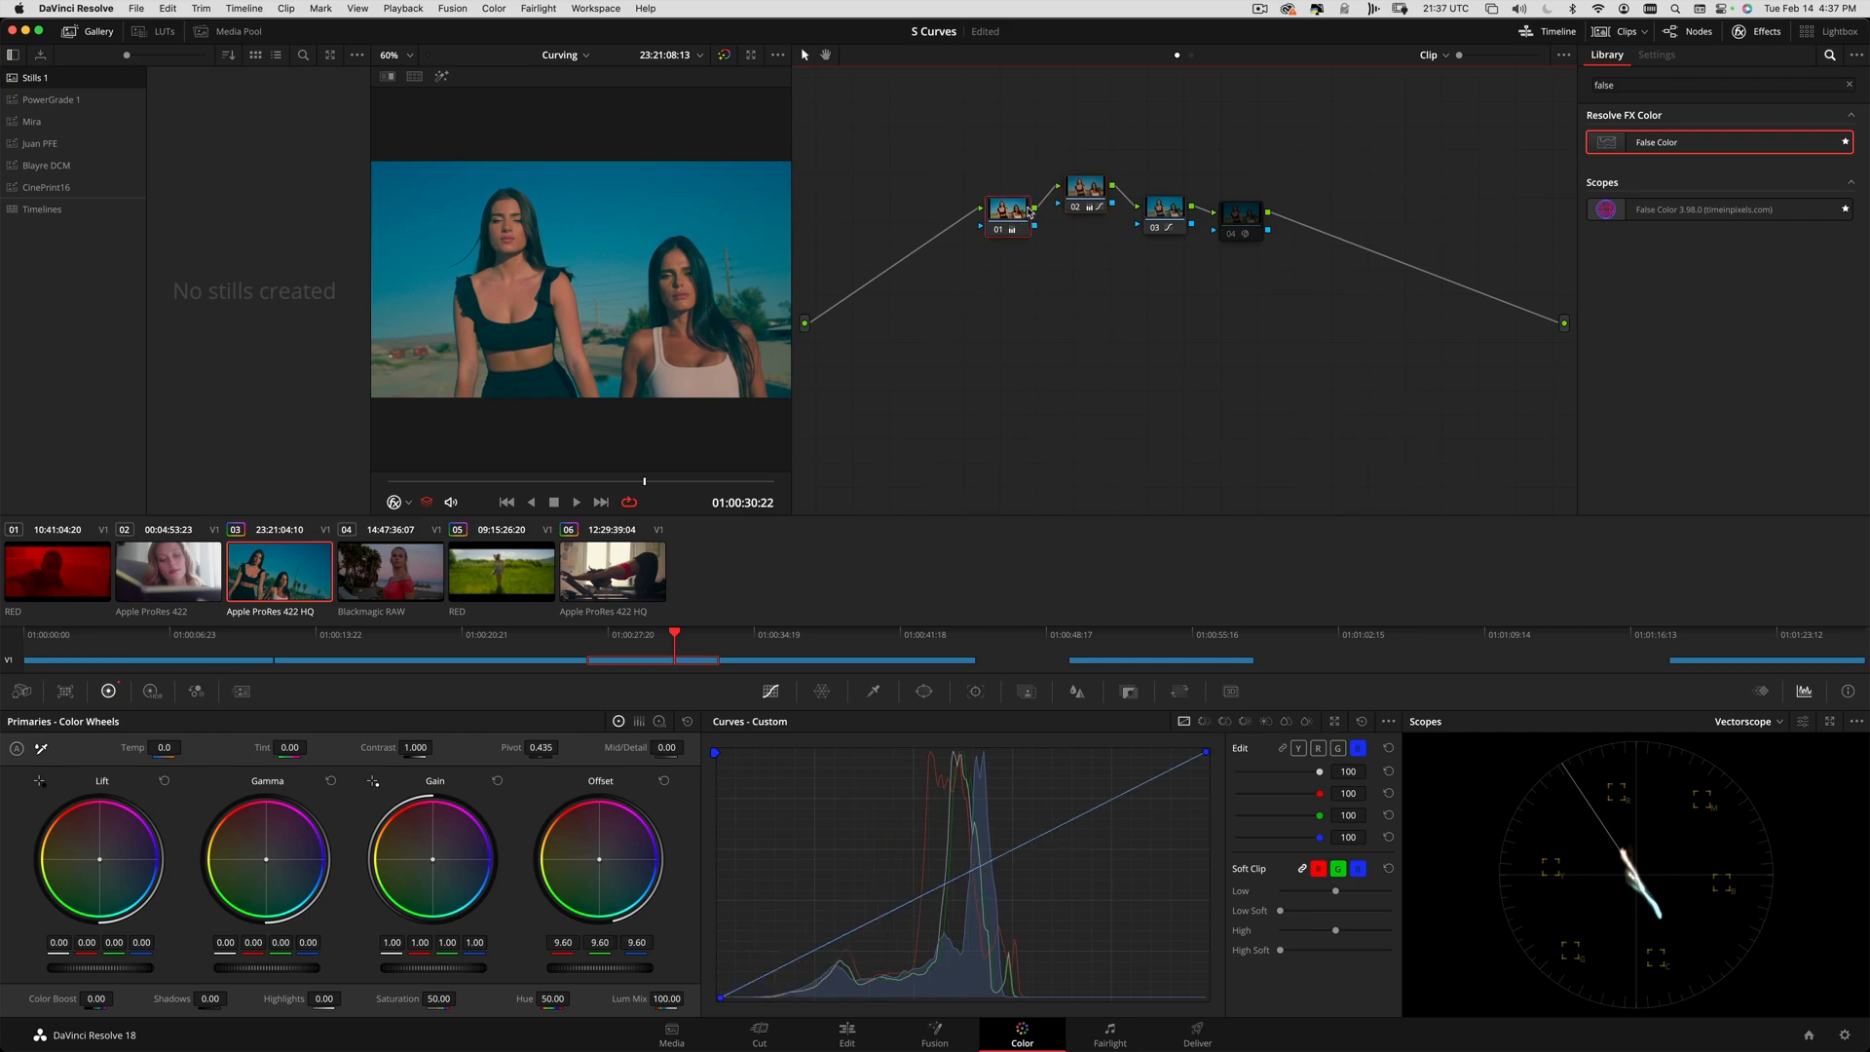